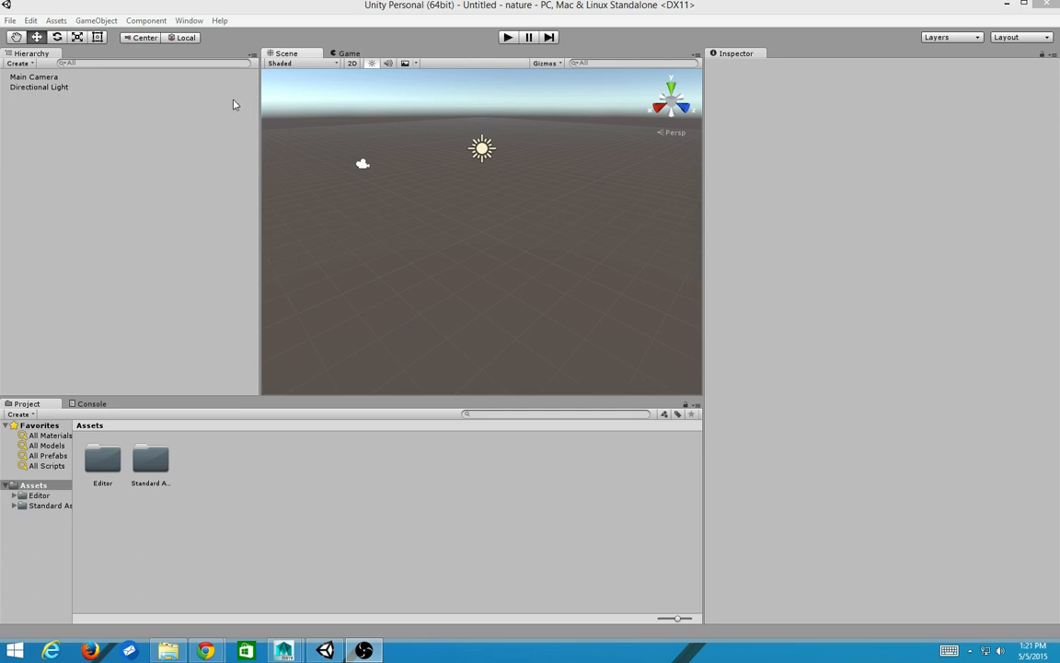
pyautogui.click(57, 22)
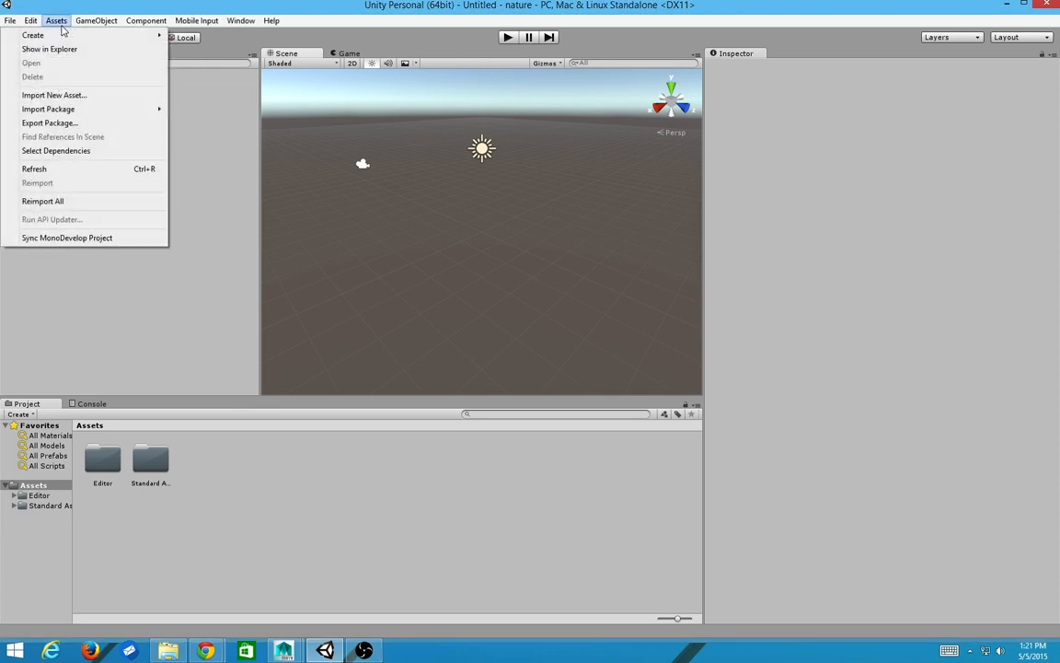
pyautogui.click(57, 21)
pyautogui.click(57, 21)
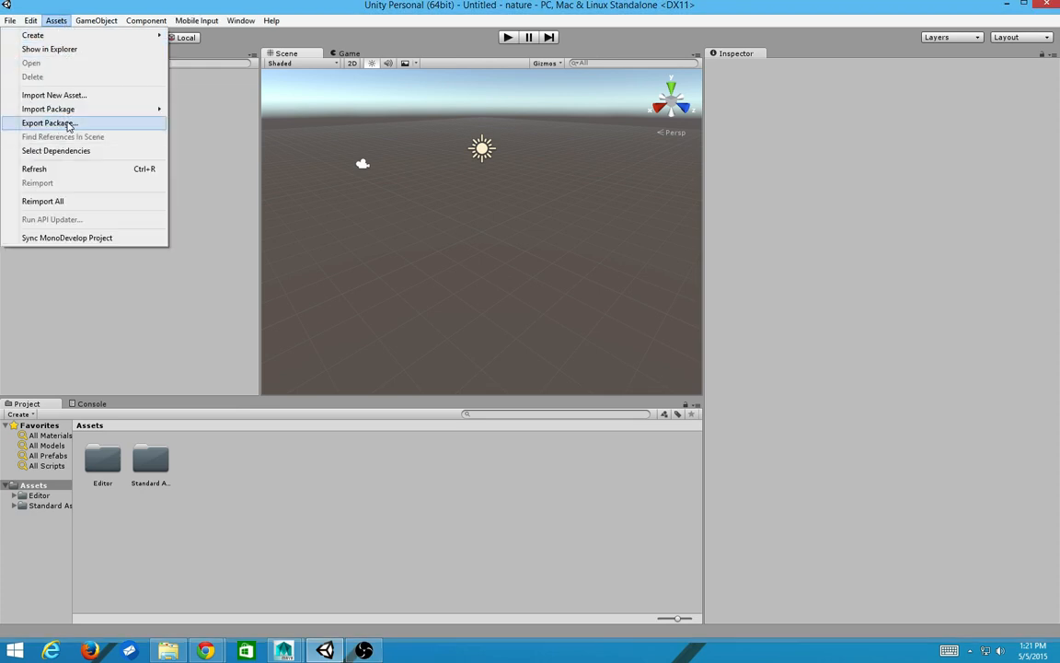
pyautogui.click(10, 20)
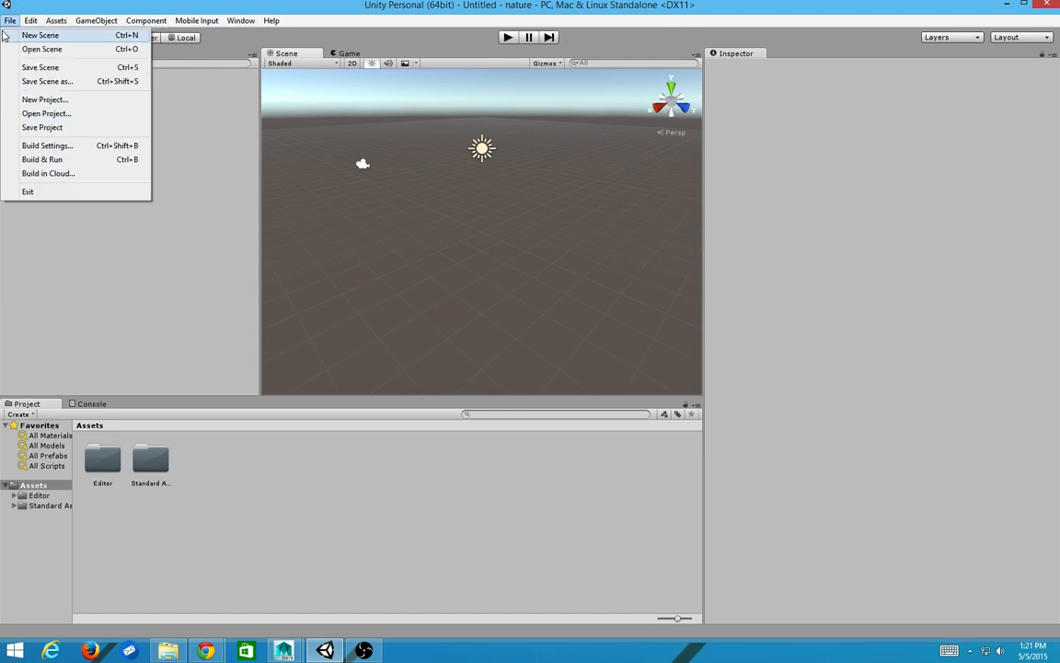
pyautogui.moveTo(26, 25)
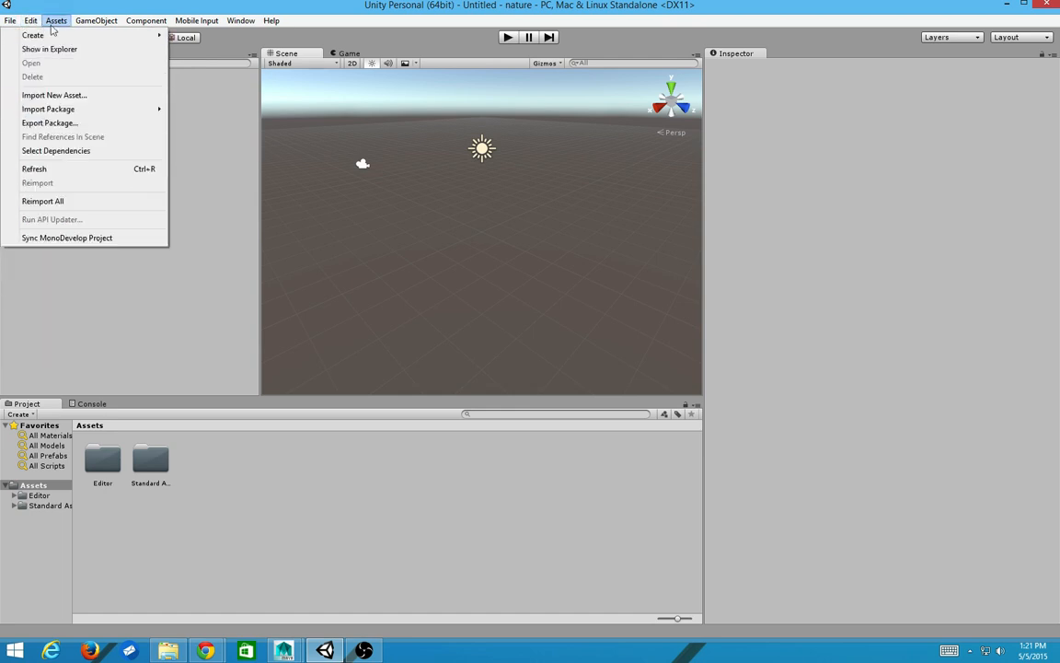
pyautogui.click(63, 112)
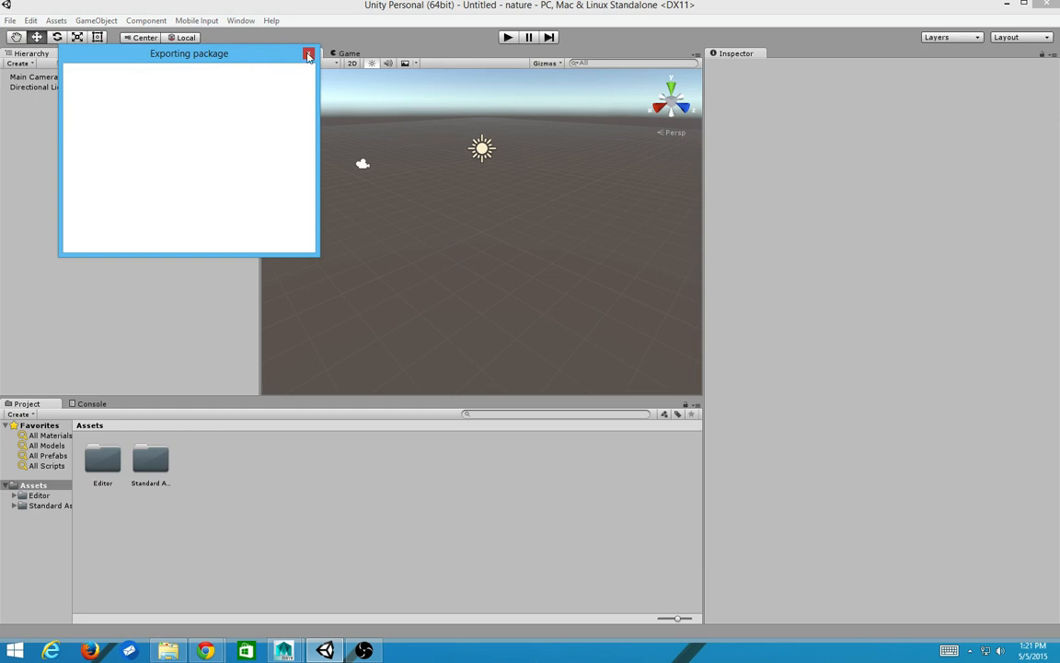
pyautogui.click(309, 56)
# Look over the list of standard asset packages that can be imported into the project
pyautogui.click(31, 20)
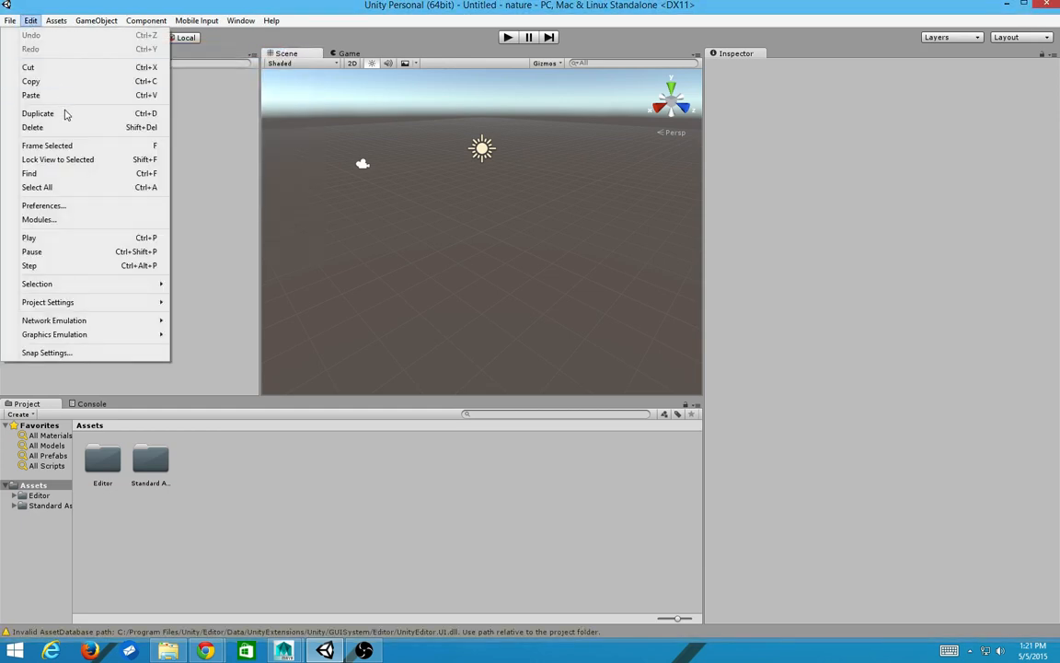
pyautogui.click(55, 20)
pyautogui.click(45, 21)
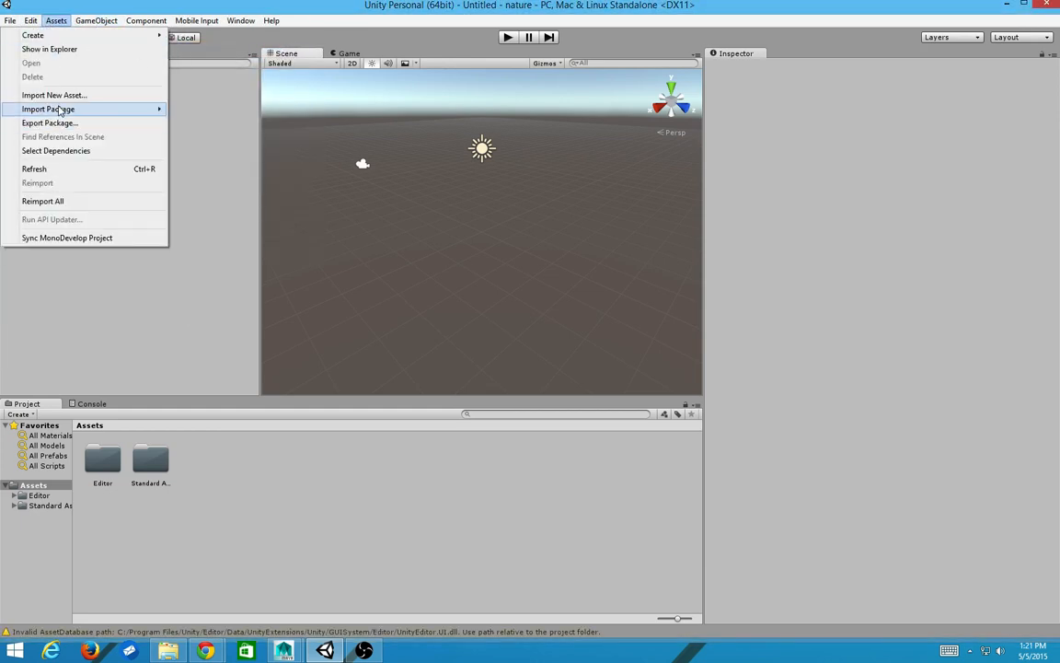
pyautogui.moveTo(60, 110)
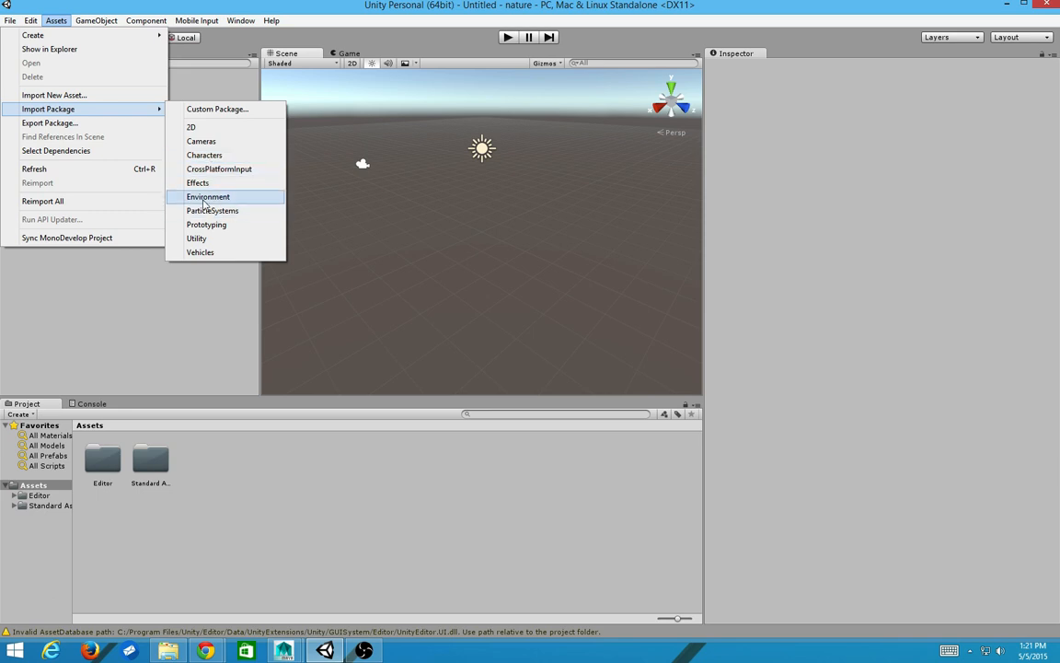
pyautogui.click(158, 343)
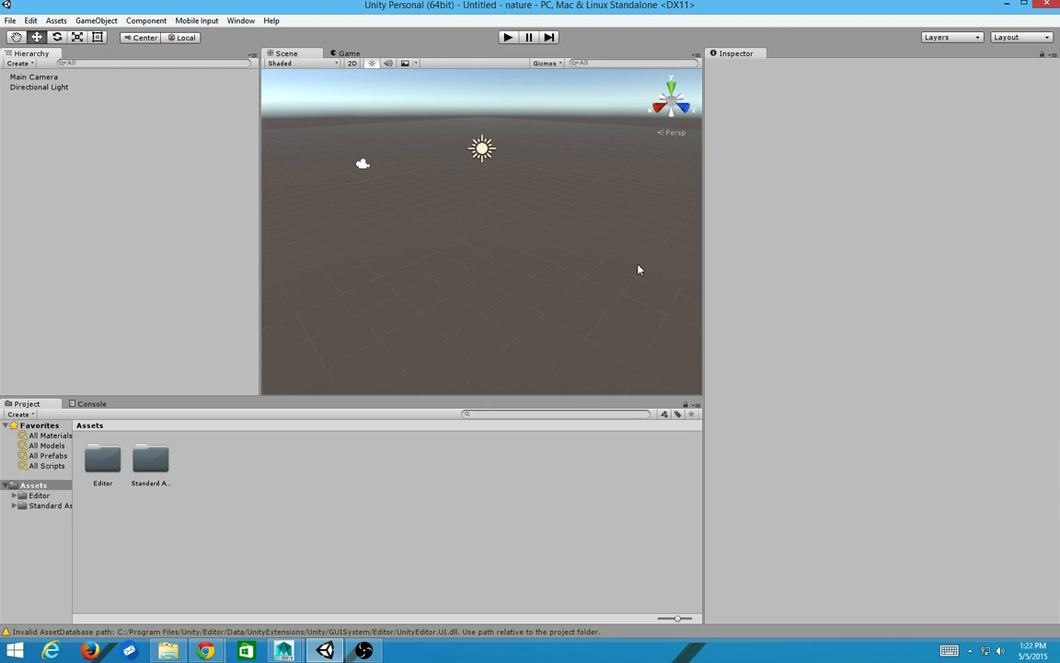
# Zoom in and out of the empty scene and shift the view around the camera and light
pyautogui.scroll(3, 513, 218)
pyautogui.scroll(-7, 552, 246)
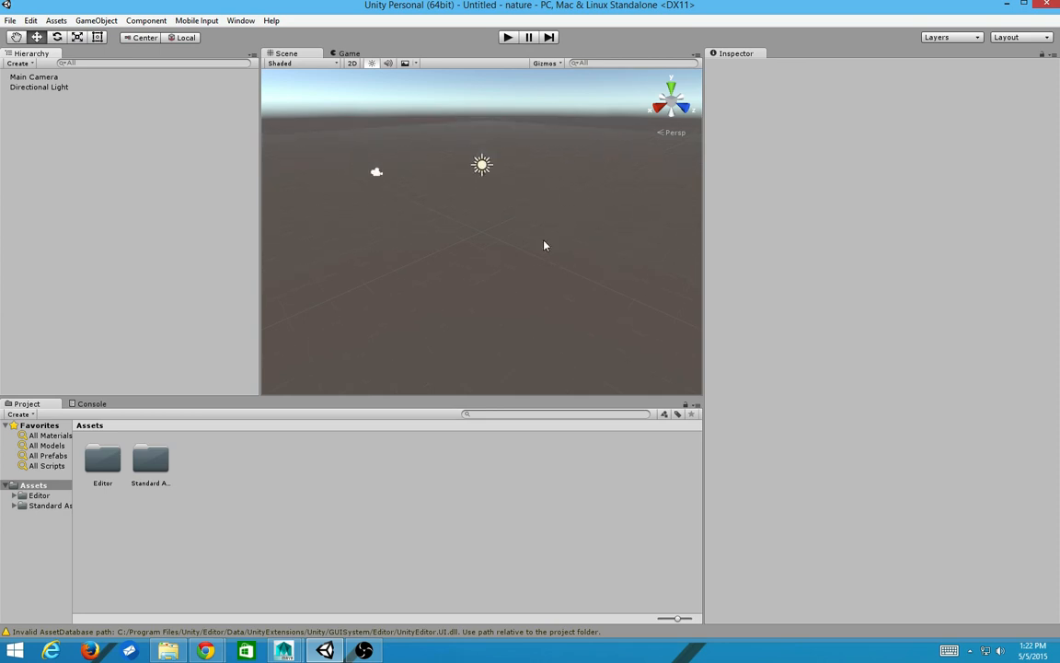
pyautogui.scroll(3, 539, 232)
pyautogui.scroll(-4, 537, 238)
pyautogui.moveTo(497, 226); pyautogui.dragTo(533, 244, button='middle')
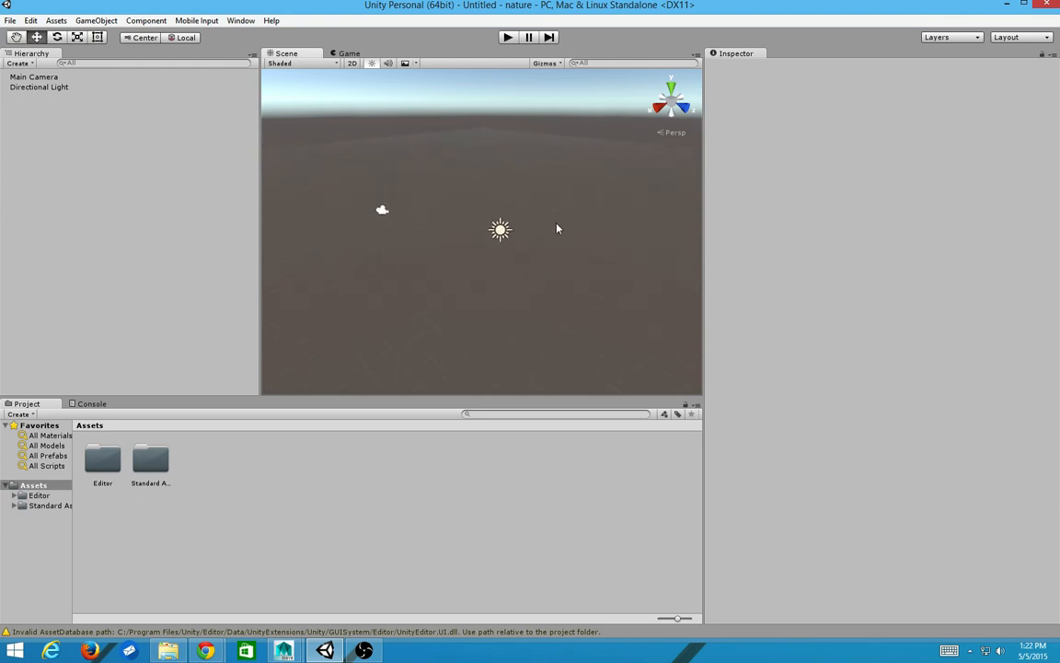
pyautogui.scroll(-2, 558, 230)
pyautogui.scroll(4, 558, 232)
pyautogui.scroll(-4, 558, 236)
pyautogui.scroll(4, 561, 243)
pyautogui.scroll(-5, 515, 287)
# Orbit around the camera and light and pan across the scene to view them from the side
pyautogui.keyDown('alt'); pyautogui.moveTo(526, 277); pyautogui.dragTo(417, 277); pyautogui.keyUp('alt')
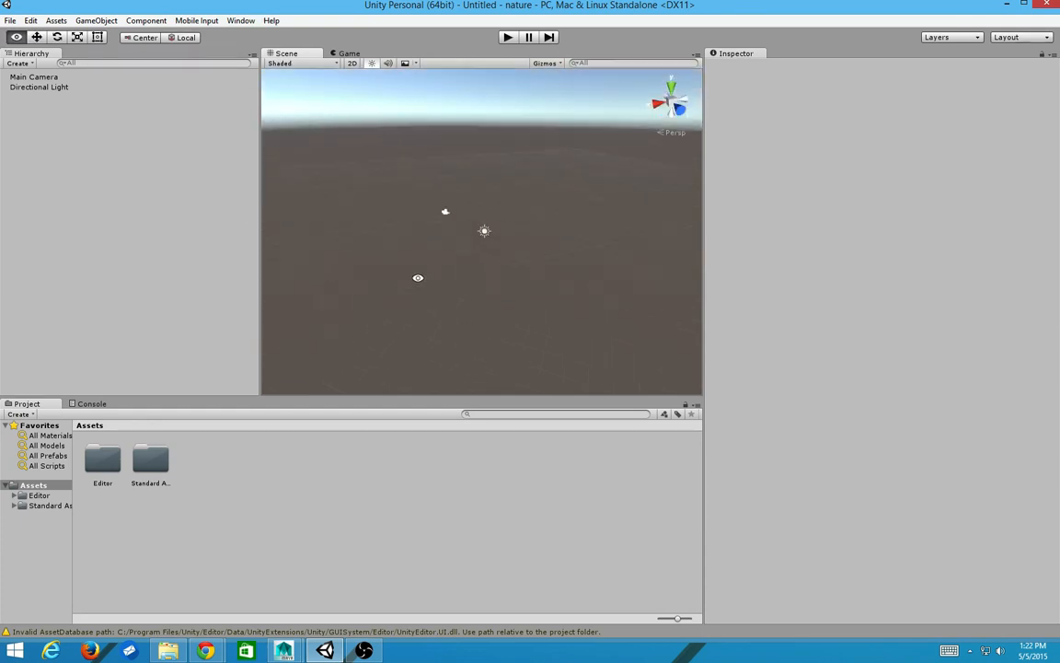
pyautogui.keyDown('alt'); pyautogui.moveTo(525, 241); pyautogui.dragTo(445, 265, button='right'); pyautogui.keyUp('alt')
pyautogui.moveTo(525, 224); pyautogui.dragTo(655, 216, button='middle')
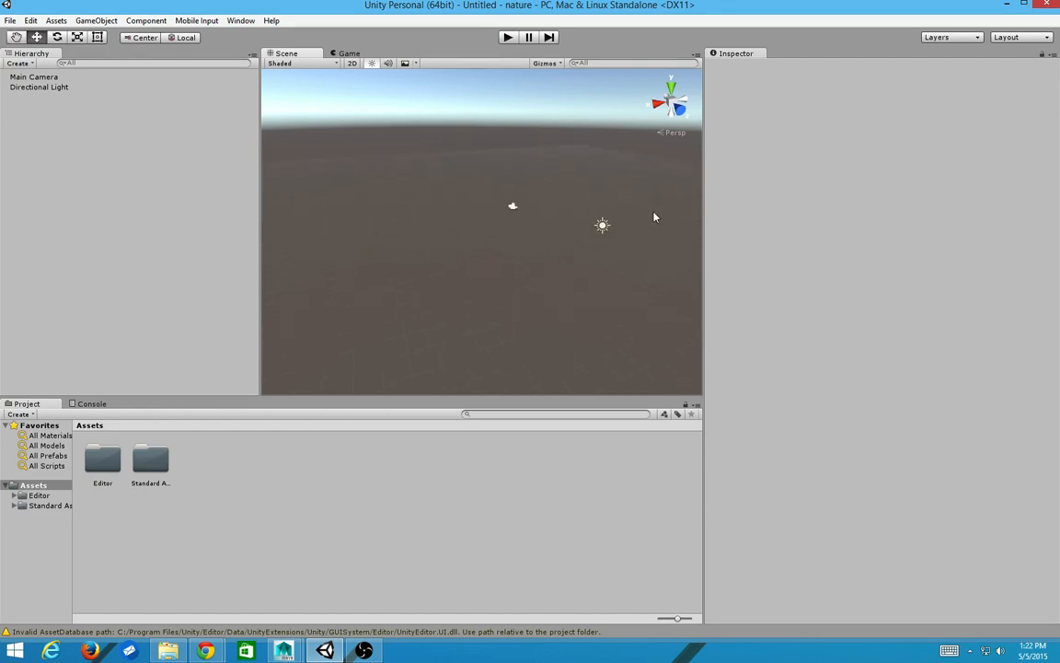
pyautogui.moveTo(420, 276); pyautogui.dragTo(637, 252, button='middle')
pyautogui.moveTo(633, 251); pyautogui.dragTo(216, 235, button='middle')
pyautogui.moveTo(495, 263)
pyautogui.mouseDown(button='middle')
pyautogui.moveTo(501, 251)
pyautogui.moveTo(415, 269)
pyautogui.moveTo(378, 293)
pyautogui.moveTo(505, 253)
pyautogui.mouseUp(button='middle')
pyautogui.moveTo(366, 214); pyautogui.dragTo(475, 244, button='middle')
pyautogui.scroll(-5, 547, 277)
pyautogui.keyDown('alt'); pyautogui.moveTo(481, 231); pyautogui.dragTo(637, 228); pyautogui.keyUp('alt')
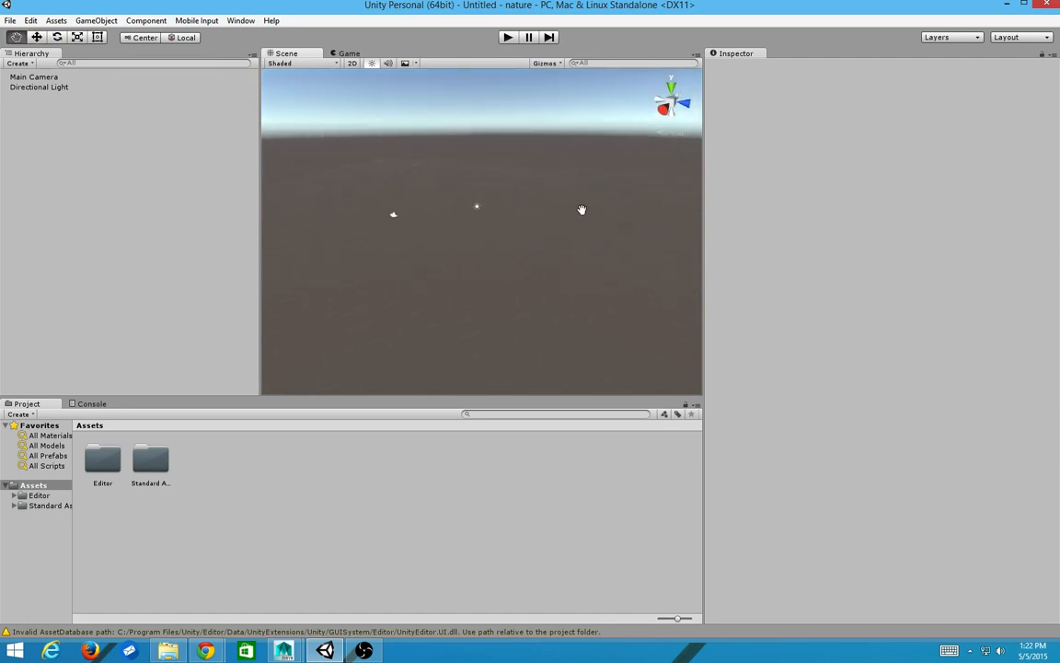
pyautogui.keyDown('alt'); pyautogui.moveTo(370, 184); pyautogui.dragTo(427, 199); pyautogui.keyUp('alt')
pyautogui.moveTo(306, 265)
pyautogui.keyDown('alt'); pyautogui.mouseDown()
pyautogui.moveTo(404, 242)
pyautogui.moveTo(639, 307)
pyautogui.moveTo(367, 241)
pyautogui.mouseUp(); pyautogui.keyUp('alt')
# Frame the Main Camera in the scene view and keep it selected
pyautogui.click(33, 77)
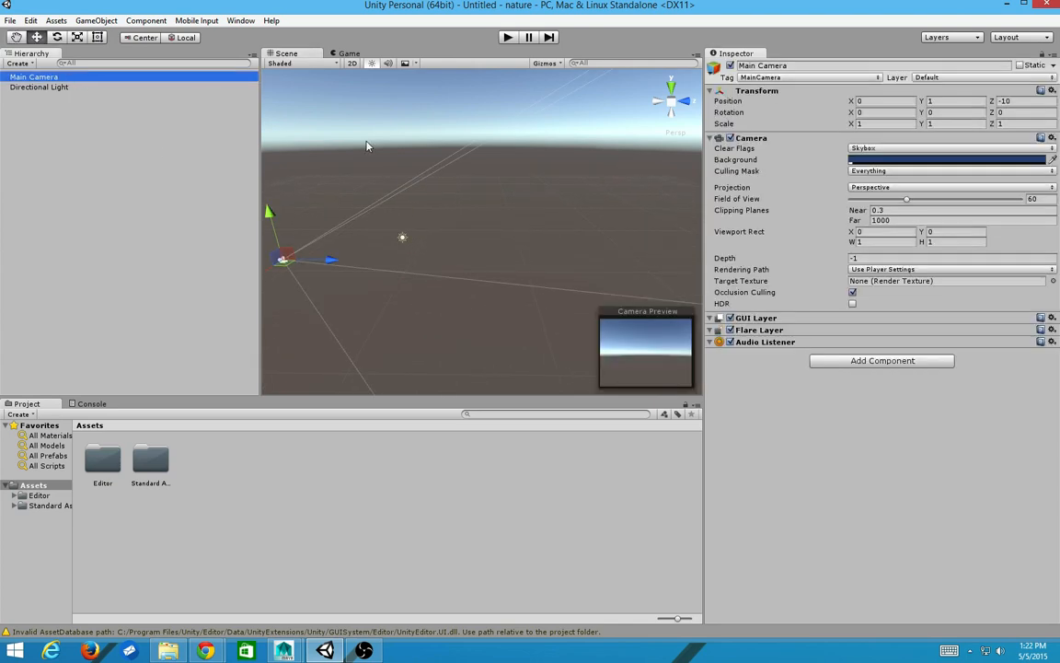
pyautogui.press('f')
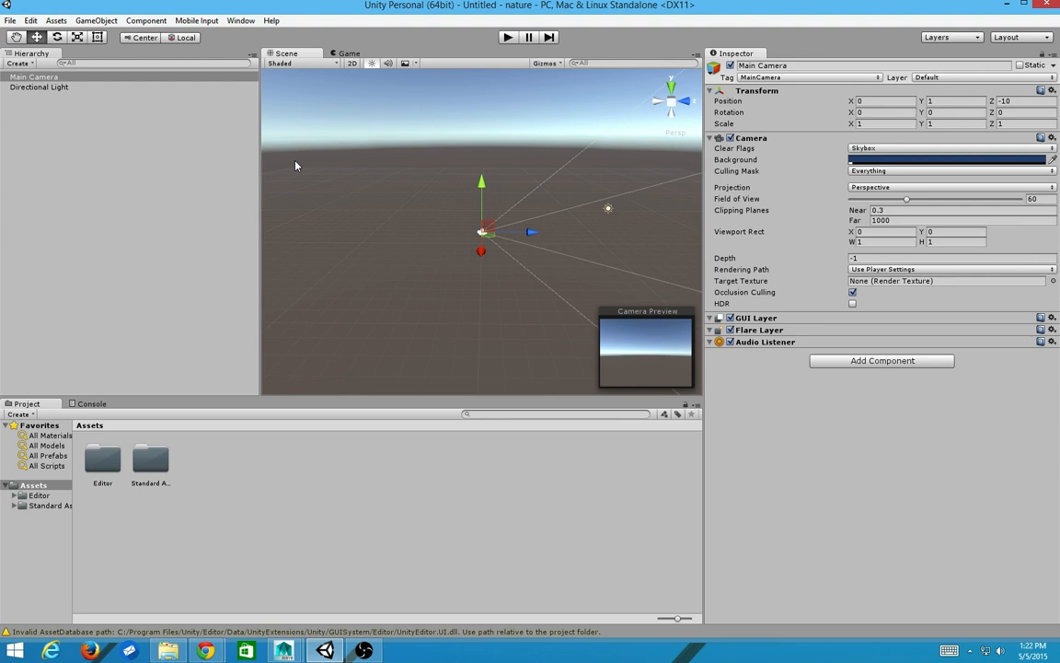
pyautogui.click(41, 87)
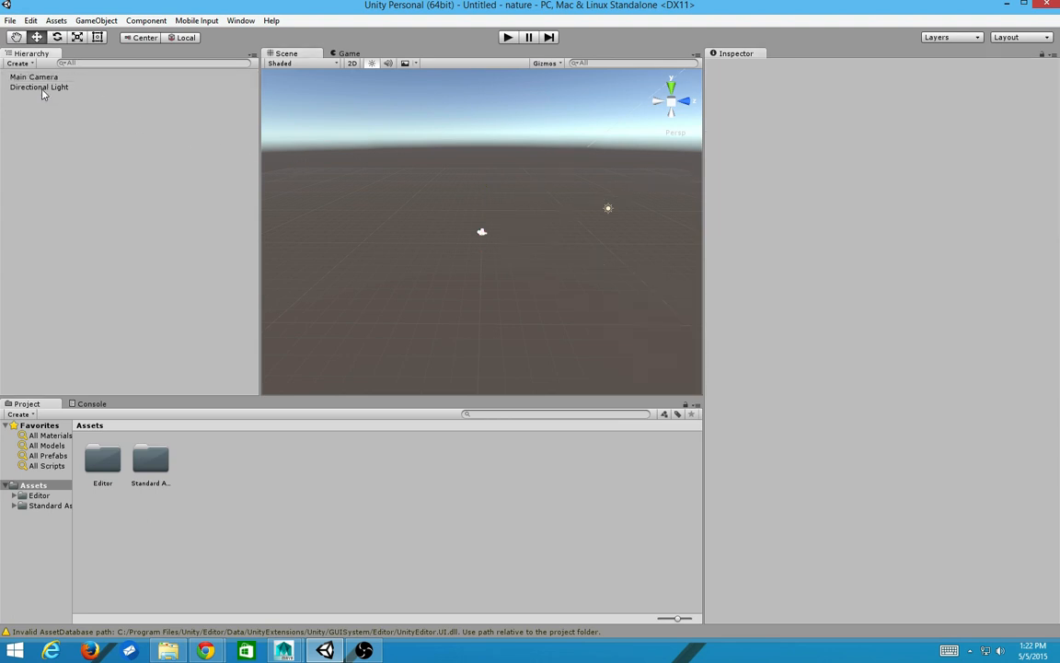
pyautogui.click(58, 77)
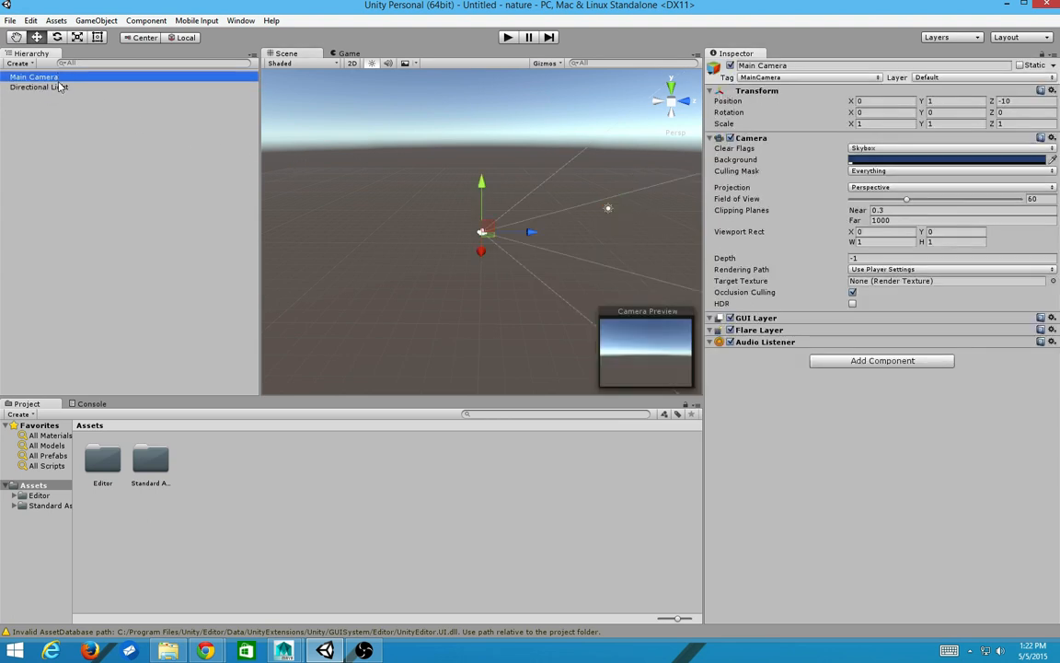
# Compare the properties of the Directional Light and Main Camera, and frame the Directional Light in the scene view
pyautogui.click(60, 87)
pyautogui.click(55, 78)
pyautogui.click(55, 86)
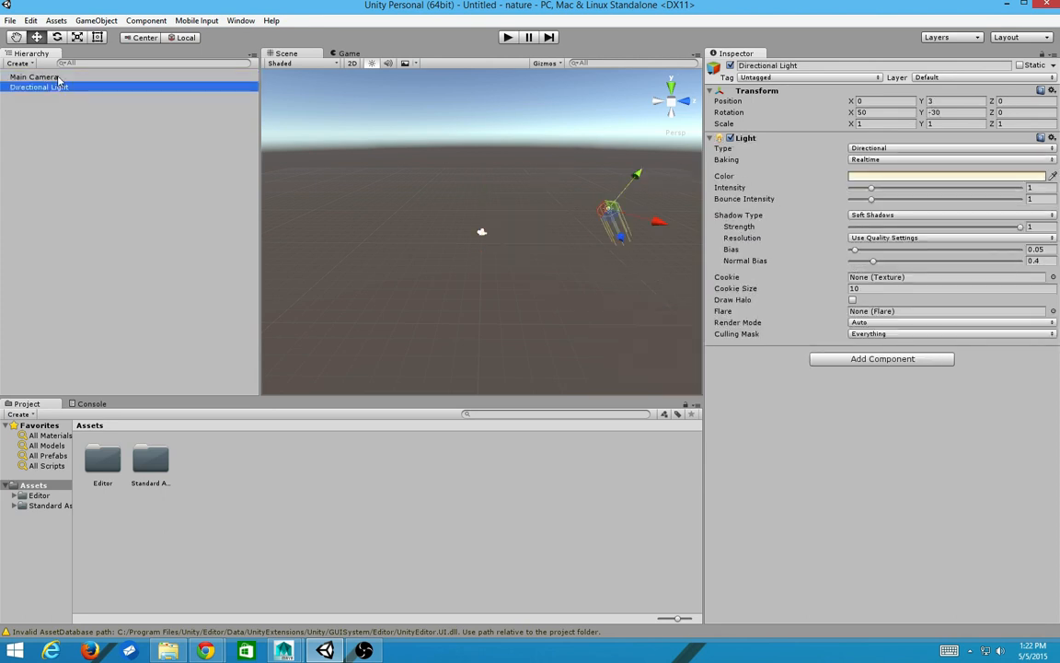
pyautogui.click(53, 77)
pyautogui.click(54, 84)
pyautogui.click(54, 78)
pyautogui.click(56, 87)
pyautogui.click(53, 77)
pyautogui.doubleClick(55, 86)
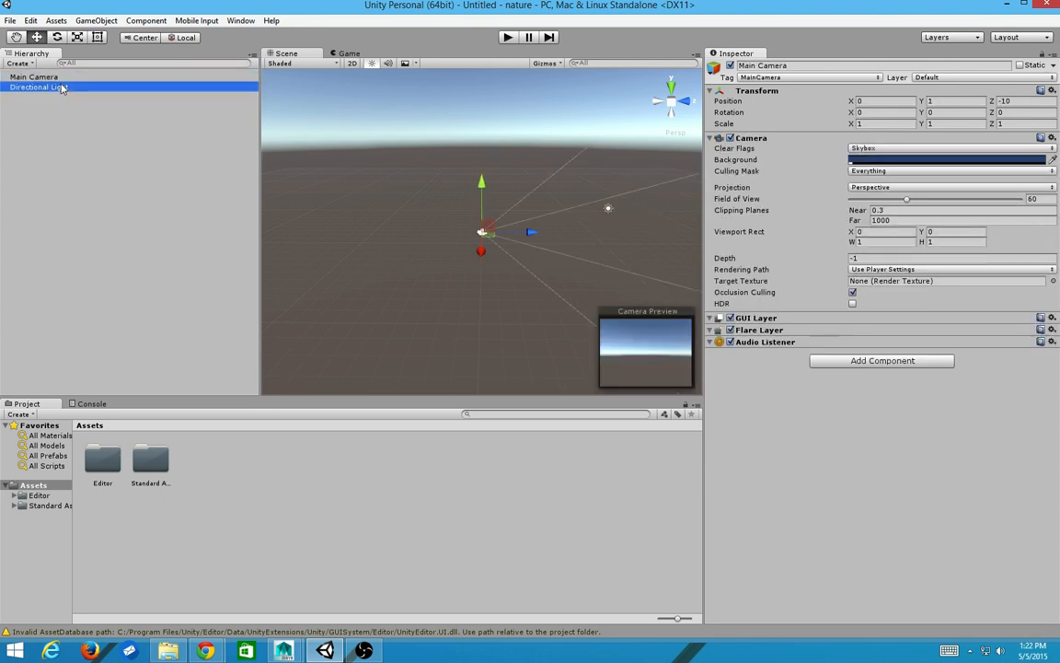
# Examine the Standard Assets and Editor folders and the scene's two default objects, leaving nothing selected
pyautogui.click(147, 468)
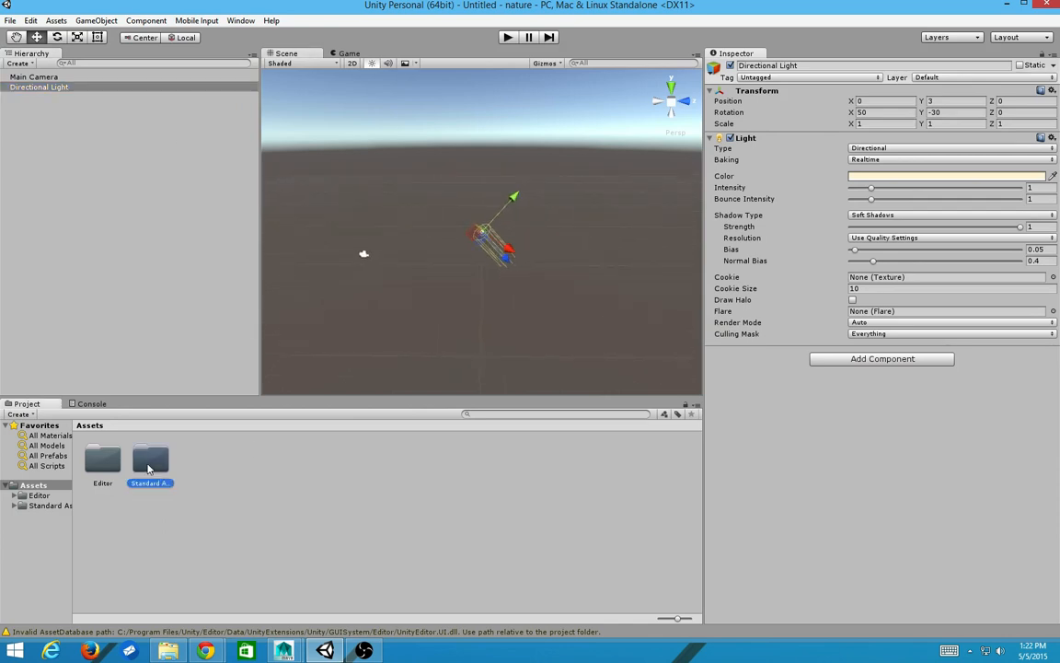
pyautogui.click(112, 464)
pyautogui.click(148, 326)
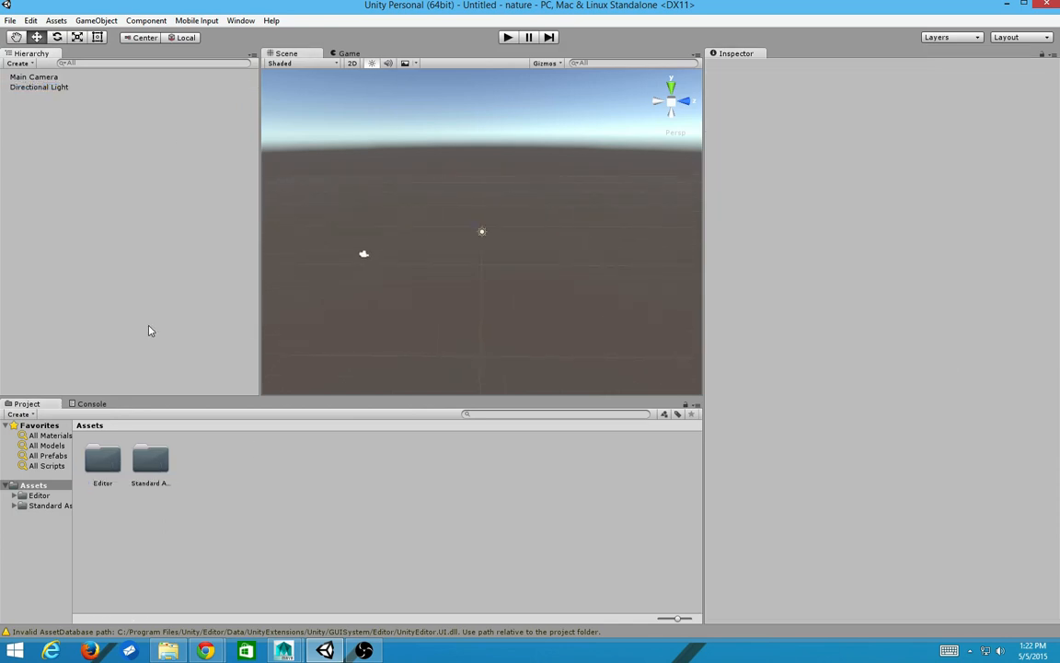
pyautogui.click(50, 89)
pyautogui.click(51, 78)
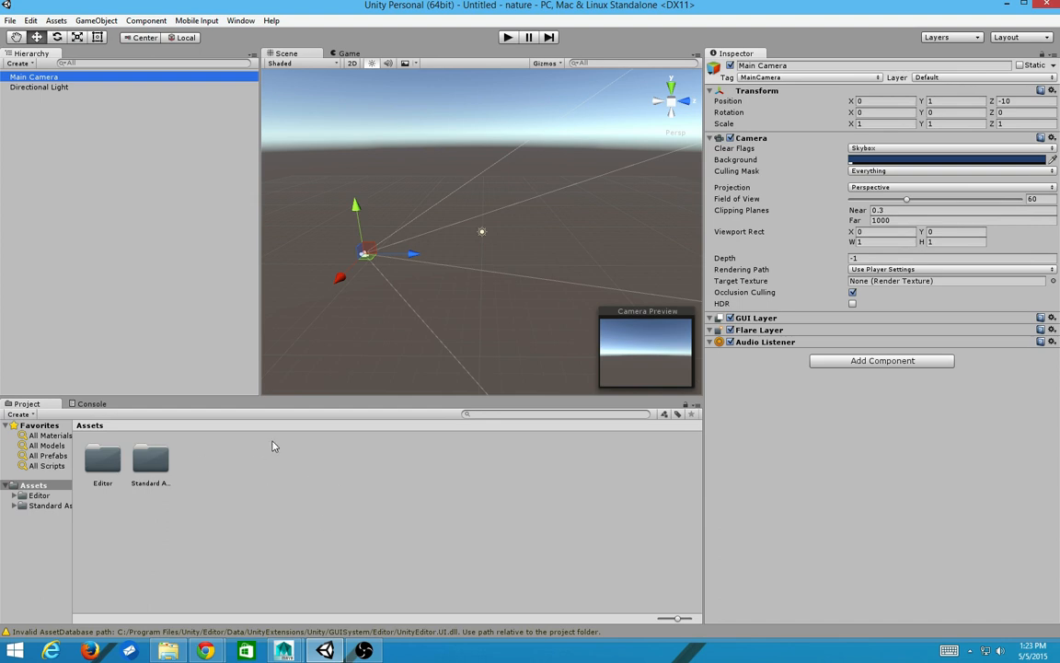
pyautogui.click(331, 516)
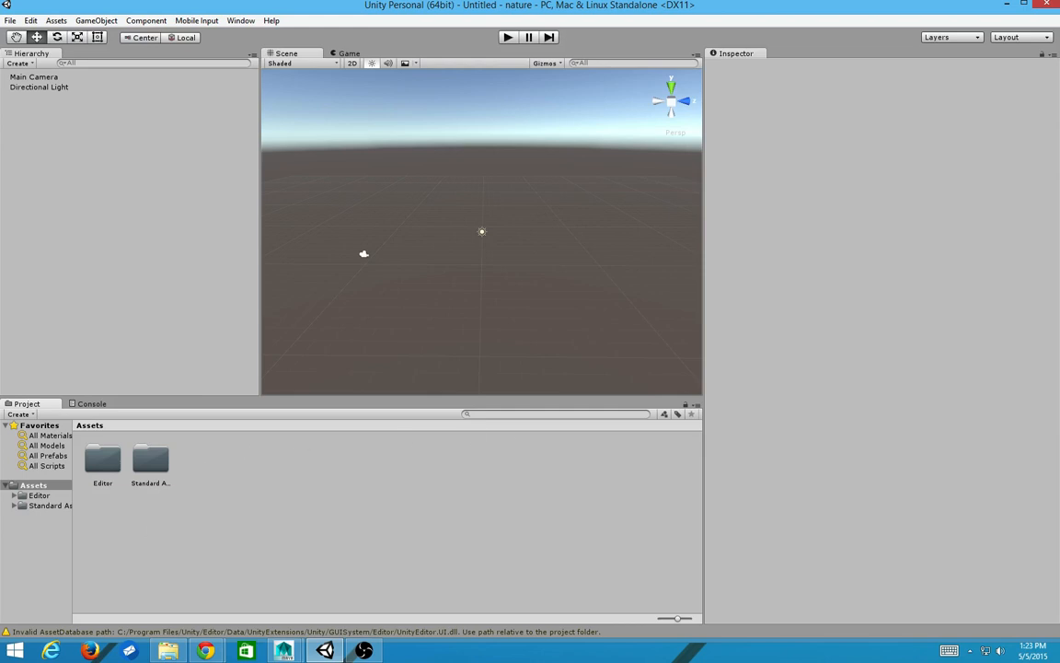
pyautogui.moveTo(152, 642)
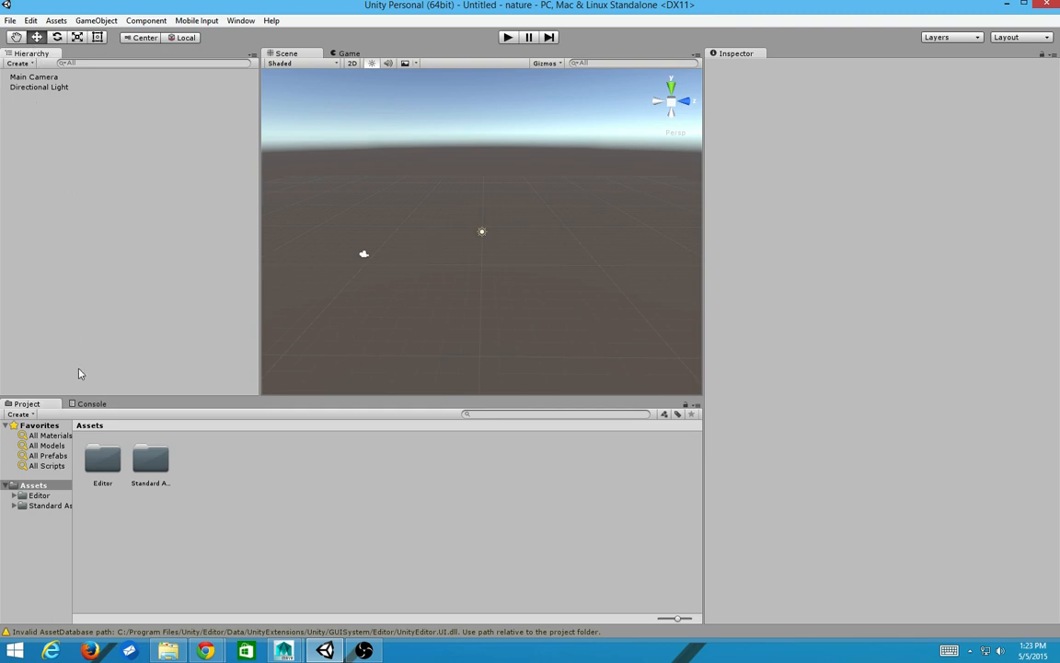
# Examine the details of the Standard Assets folder and the Main Camera's component properties
pyautogui.click(145, 468)
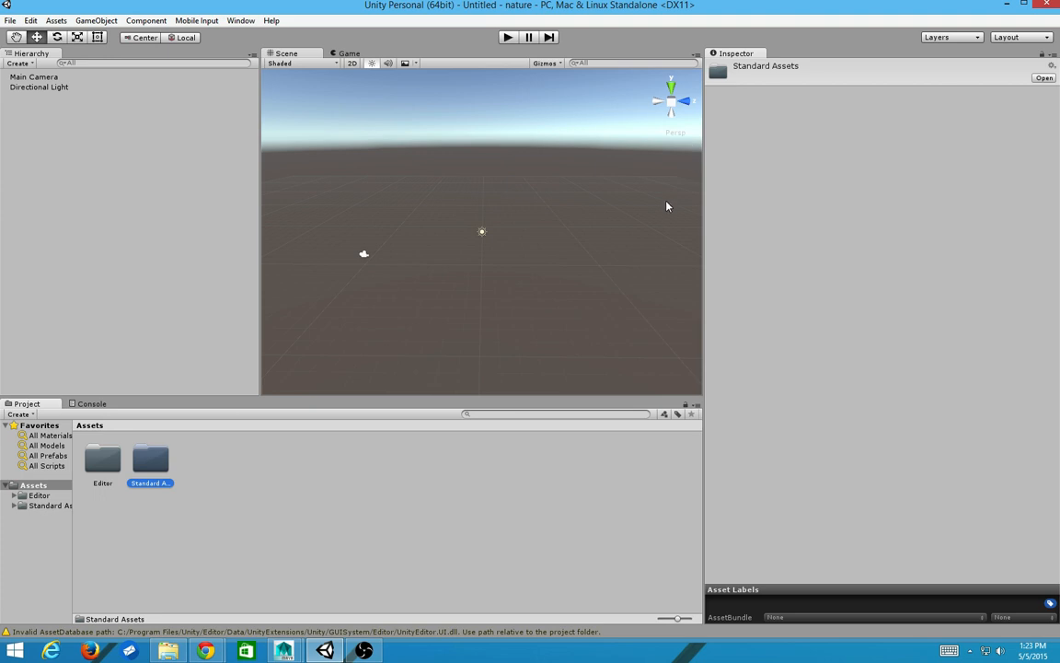
pyautogui.click(525, 173)
pyautogui.click(41, 86)
pyautogui.click(41, 76)
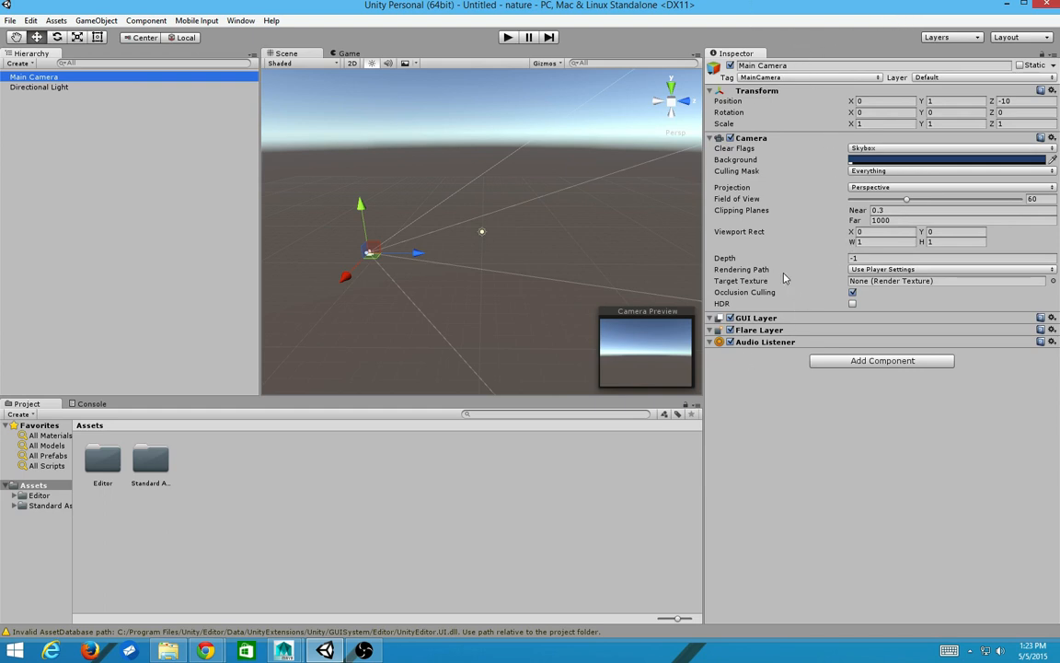
# Set the Directional Light's X rotation to 47.13 and check the available light types, keeping Directional
pyautogui.click(42, 87)
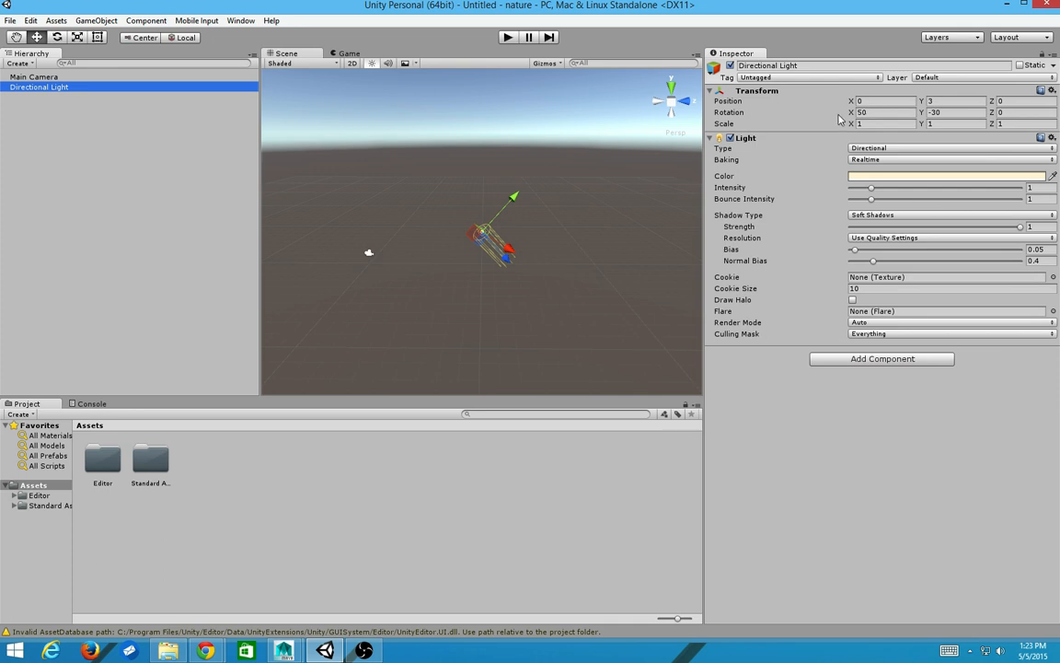
pyautogui.moveTo(851, 113); pyautogui.dragTo(886, 154)
pyautogui.click(872, 150)
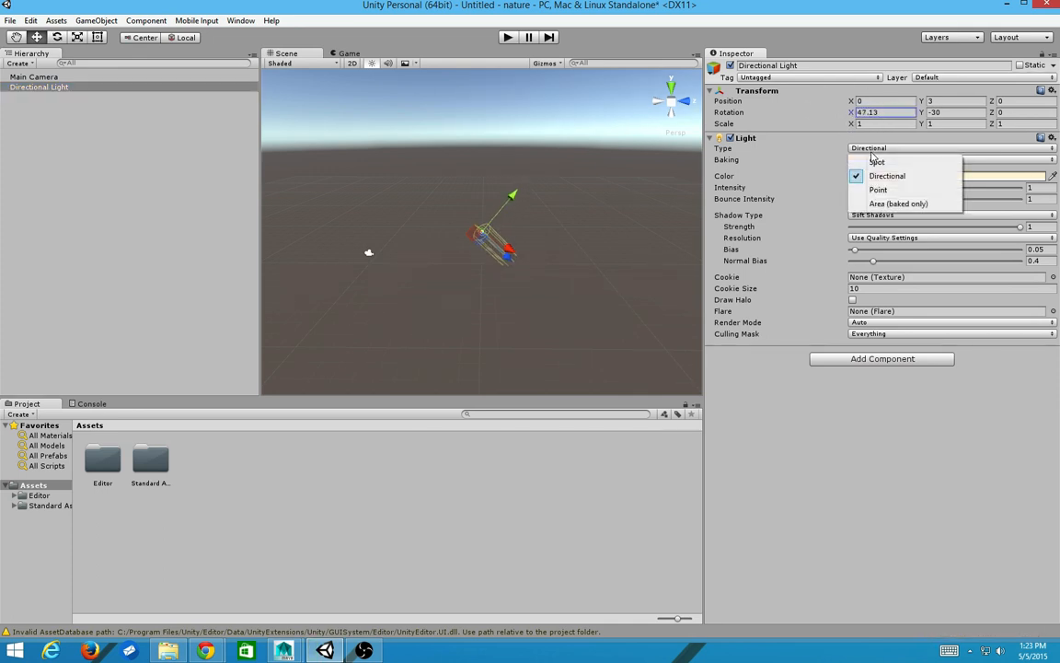
pyautogui.click(831, 433)
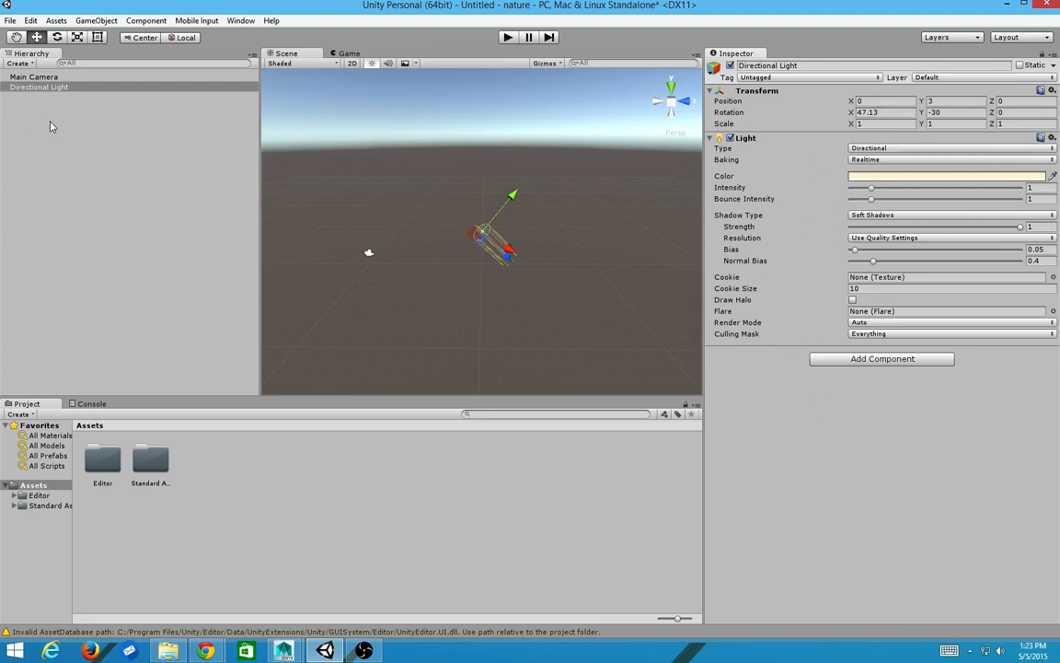
# Check the Main Camera's output in the Game view and return to the Scene view
pyautogui.click(54, 80)
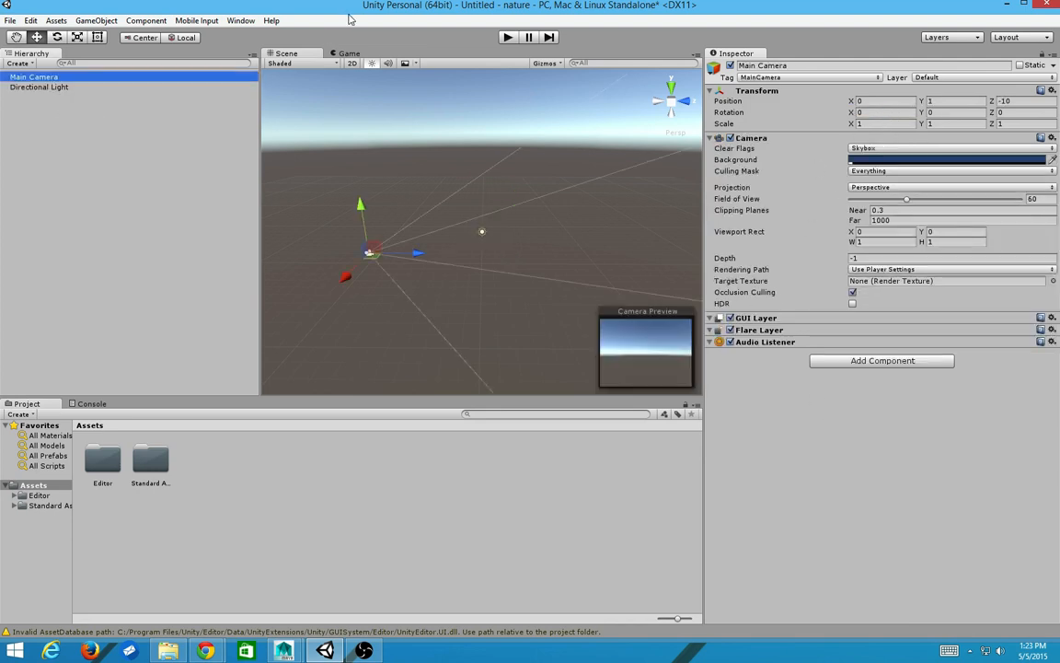
pyautogui.click(349, 53)
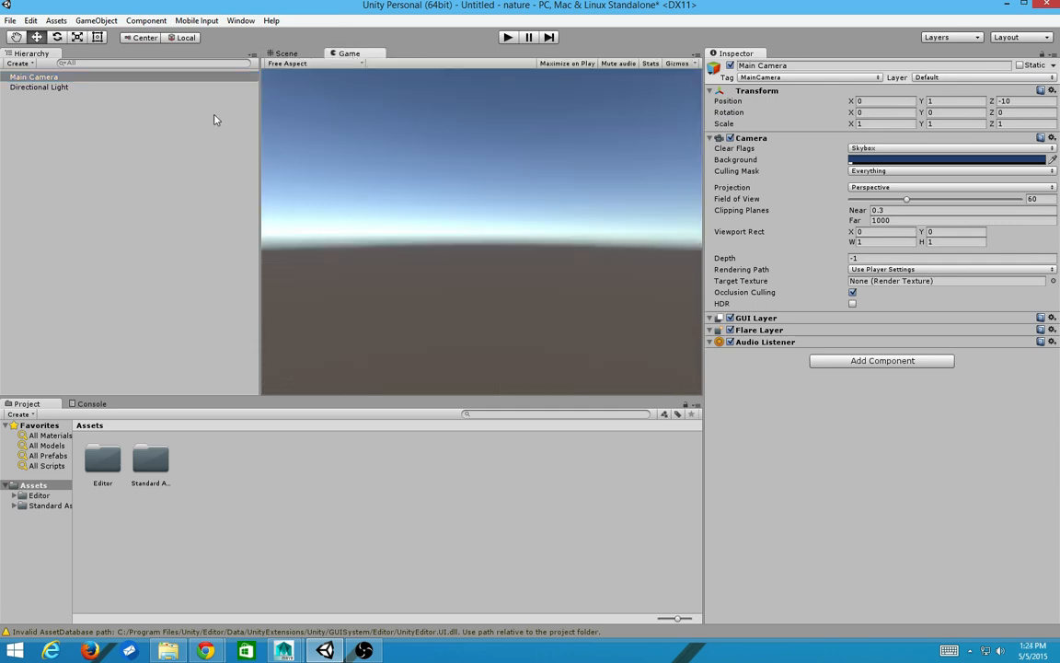
pyautogui.click(38, 87)
pyautogui.click(37, 77)
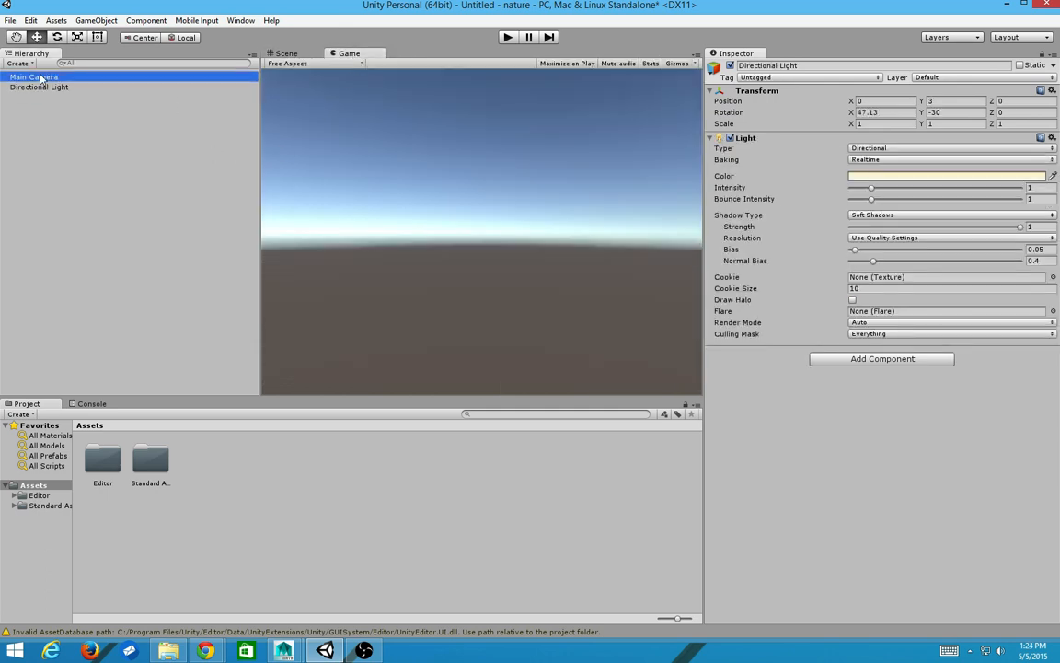
pyautogui.click(286, 53)
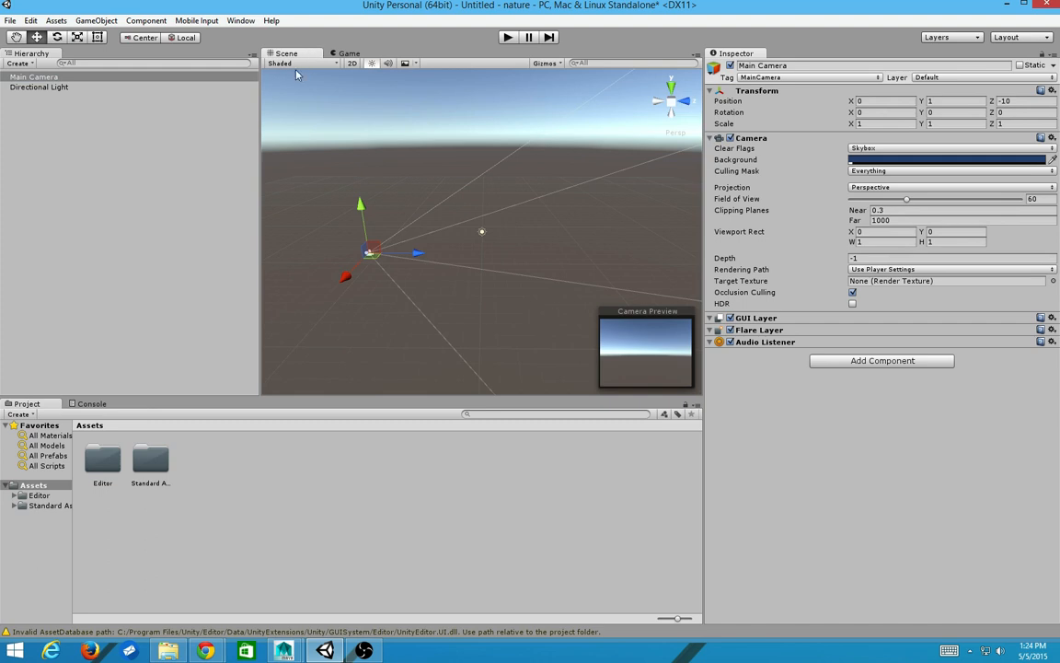
pyautogui.scroll(-6, 581, 189)
pyautogui.scroll(3, 580, 189)
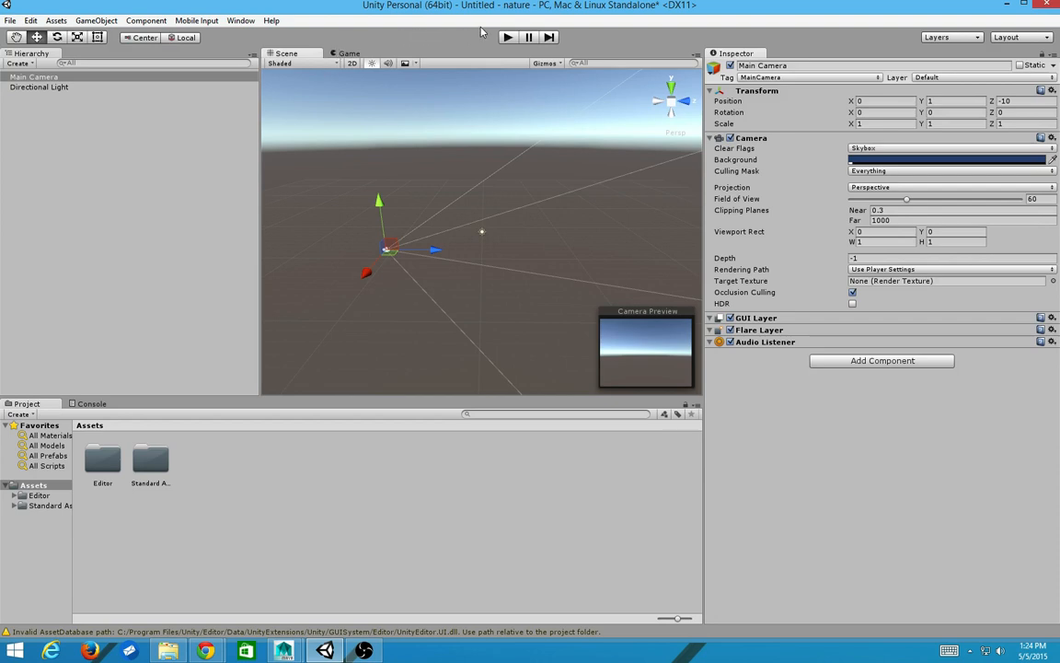
# Add a 3D cube to the scene and frame it in the Scene view
pyautogui.scroll(-15, 349, 171)
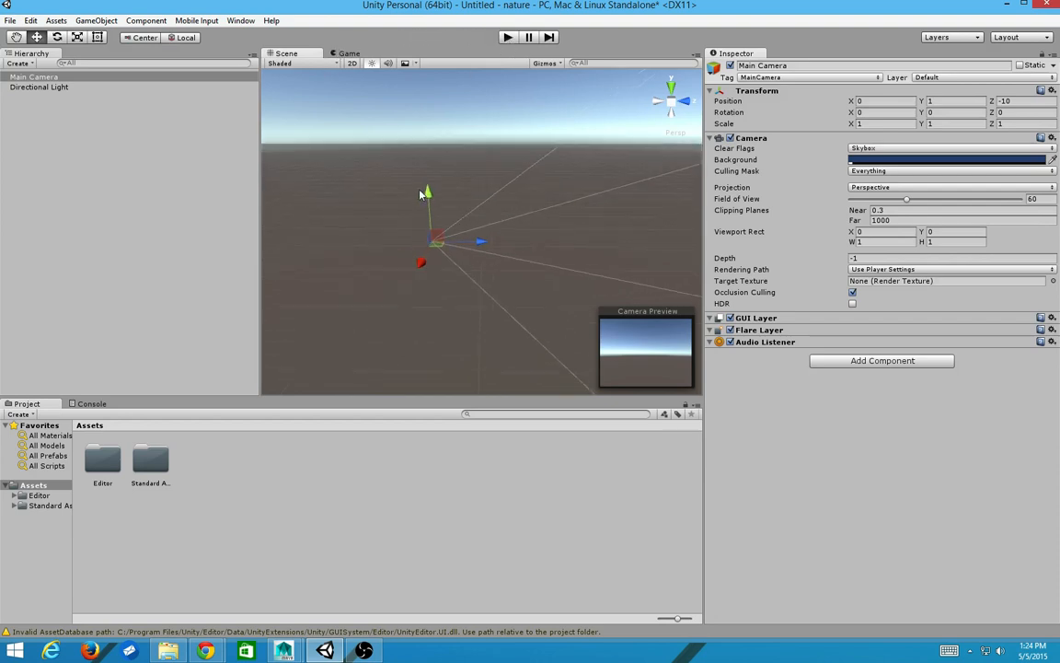
pyautogui.keyDown('alt'); pyautogui.moveTo(527, 169); pyautogui.dragTo(492, 119); pyautogui.keyUp('alt')
pyautogui.scroll(-8, 538, 207)
pyautogui.keyDown('alt'); pyautogui.moveTo(598, 160); pyautogui.dragTo(483, 181); pyautogui.keyUp('alt')
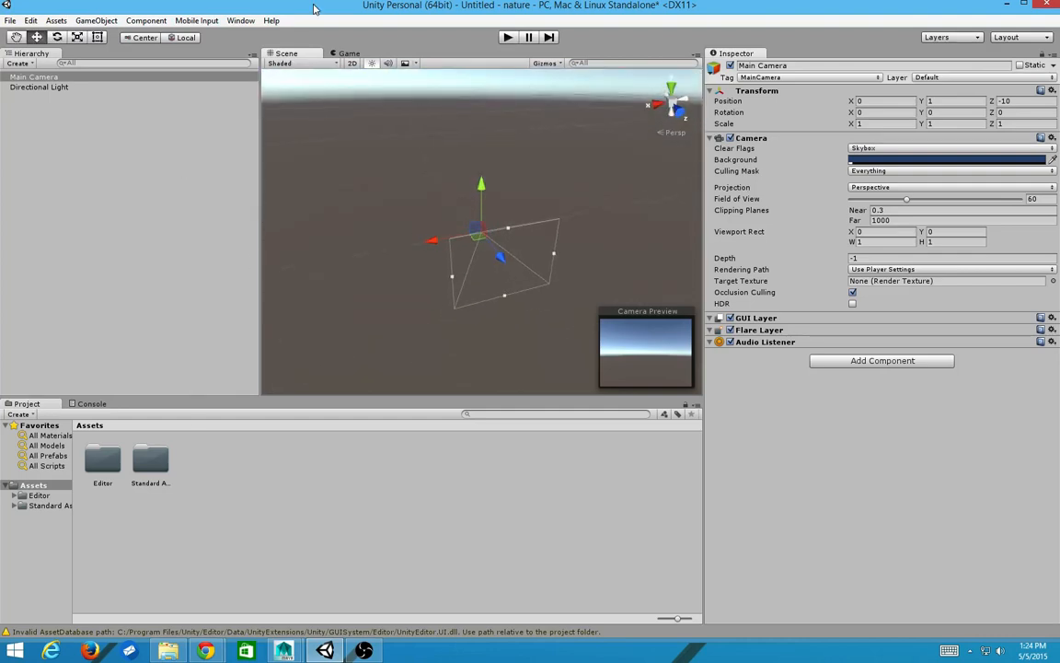
pyautogui.click(96, 20)
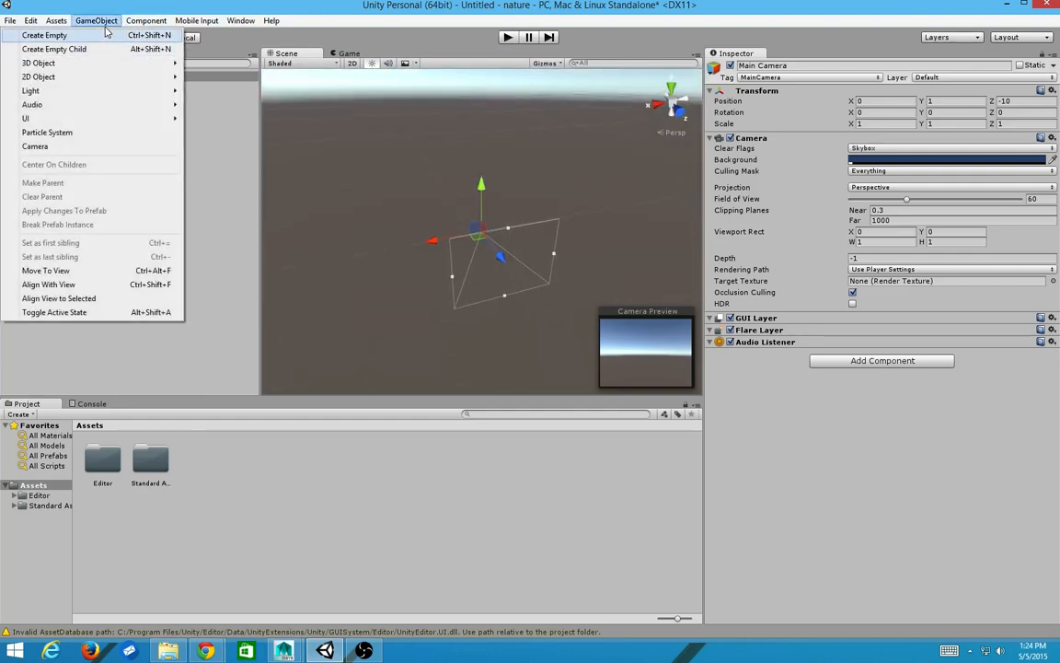
pyautogui.moveTo(61, 64)
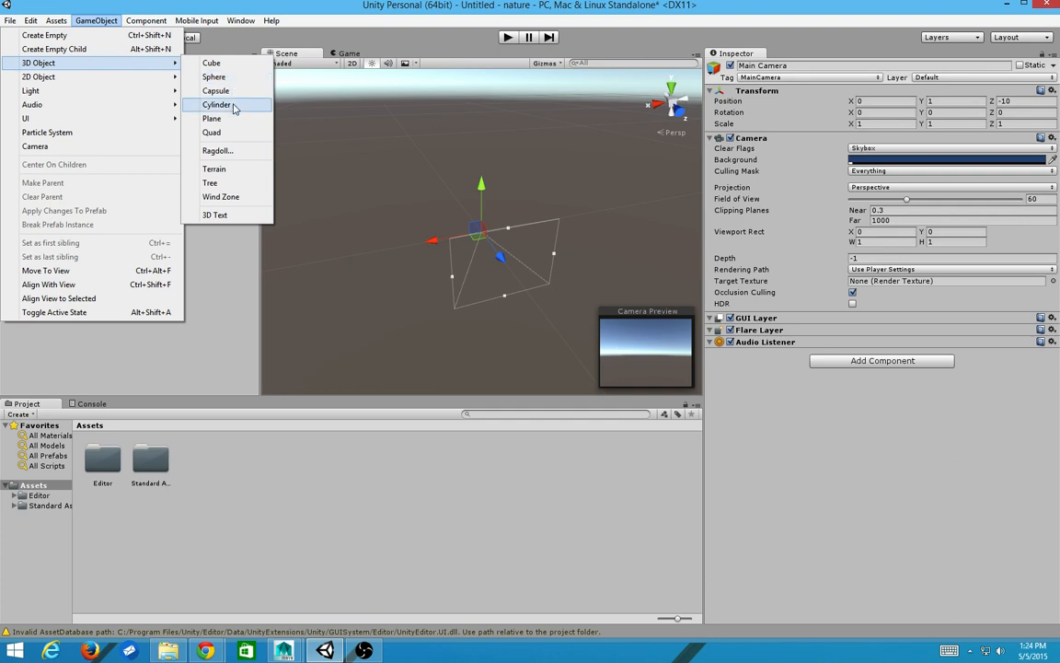
pyautogui.click(108, 25)
pyautogui.click(108, 22)
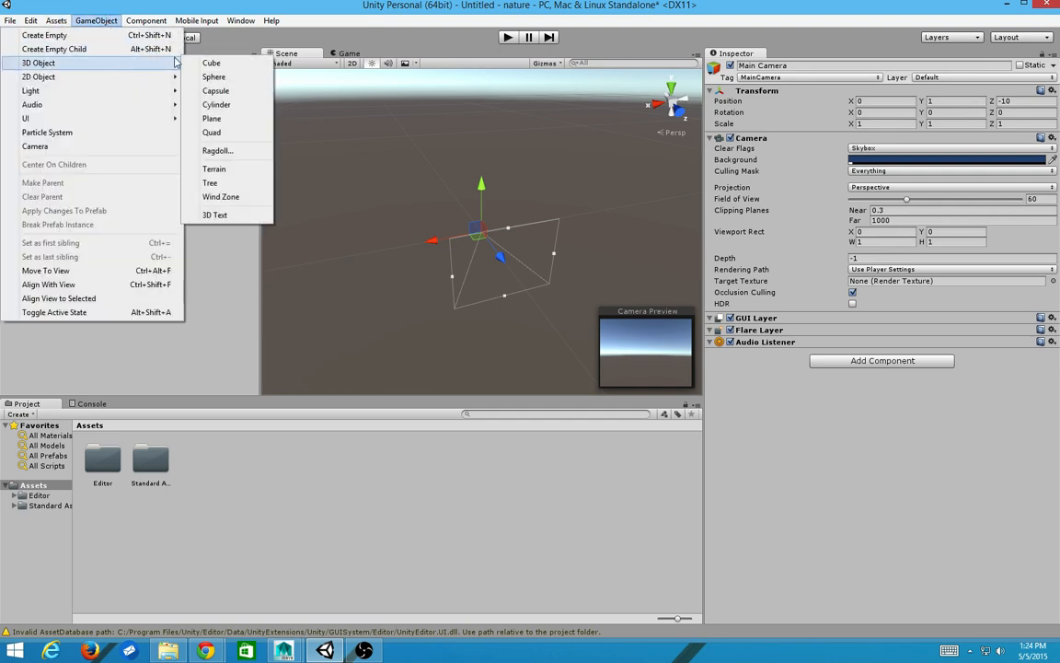
pyautogui.click(212, 63)
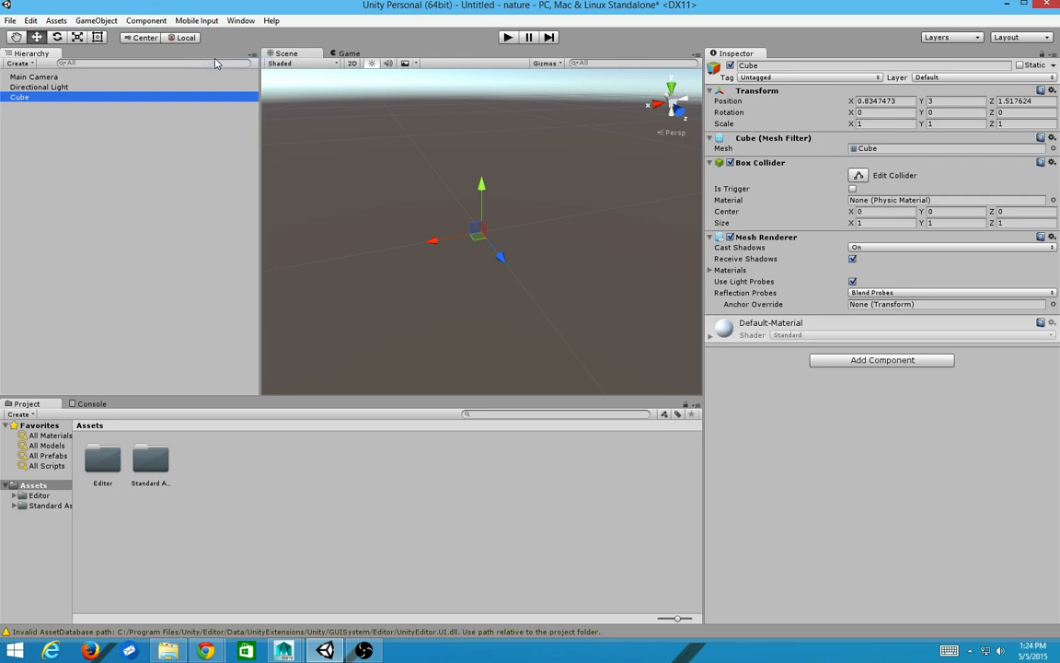
pyautogui.click(81, 139)
pyautogui.click(440, 236)
pyautogui.press('f')
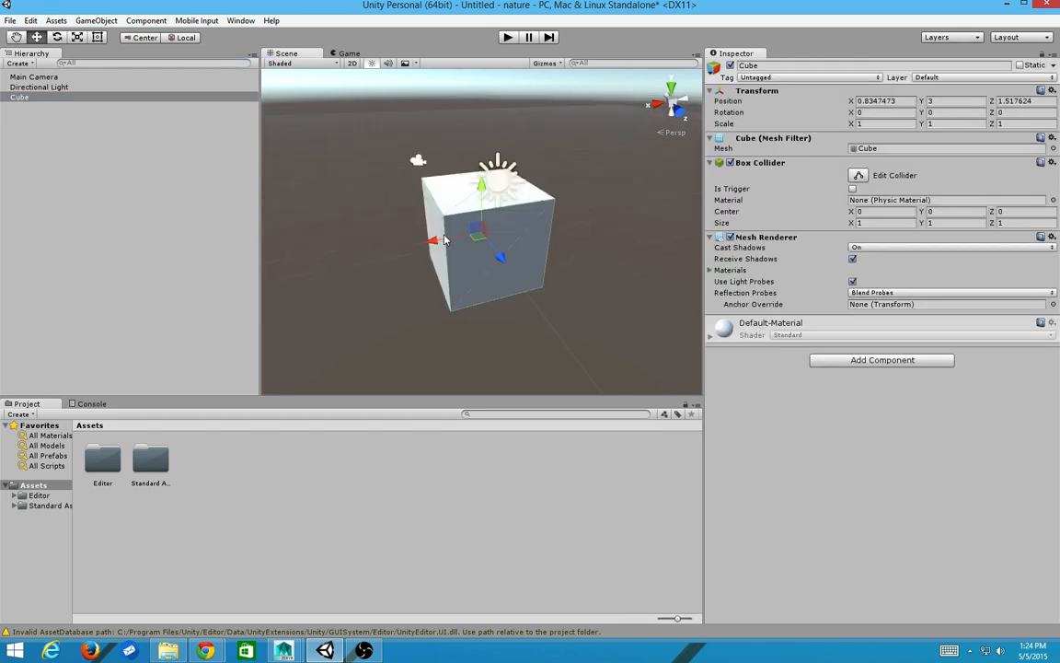
# Set the cube's position to 0 on the X, Y and Z axes
pyautogui.scroll(-10, 442, 240)
pyautogui.keyDown('alt'); pyautogui.moveTo(443, 240); pyautogui.dragTo(828, 104); pyautogui.keyUp('alt')
pyautogui.click(914, 101)
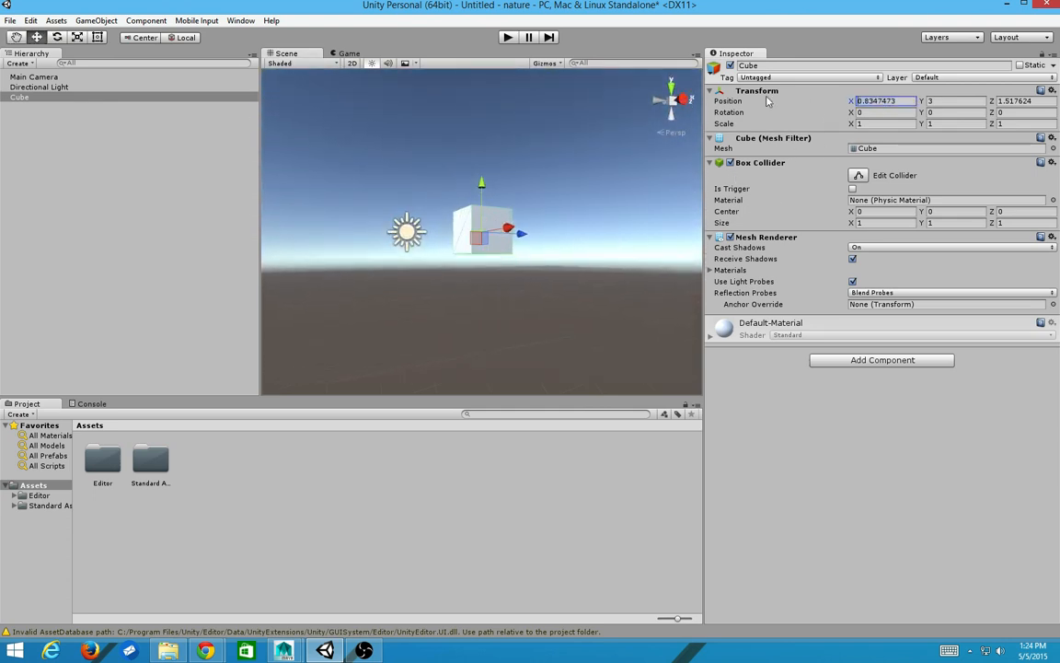
pyautogui.write('0')
pyautogui.press('Tab')
pyautogui.write('0')
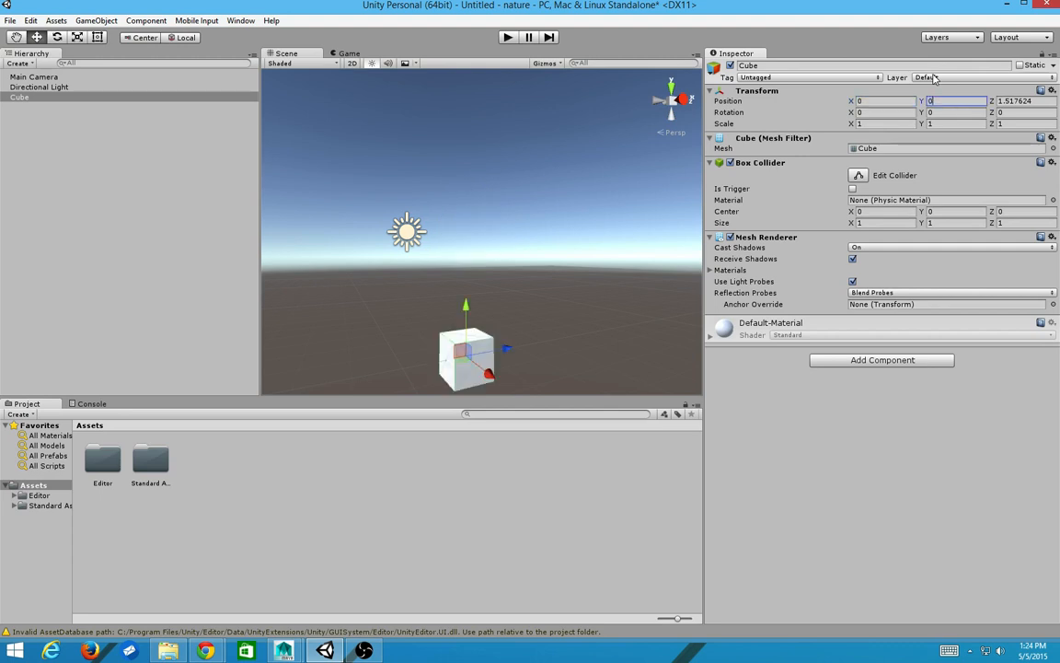
pyautogui.press('Tab')
pyautogui.write('0')
# Scale the cube into a wide flat slab, about 11.41 in X, 0.65 in Y and 8.27 in Z
pyautogui.keyDown('alt'); pyautogui.moveTo(626, 208); pyautogui.dragTo(544, 343); pyautogui.keyUp('alt')
pyautogui.press('e')
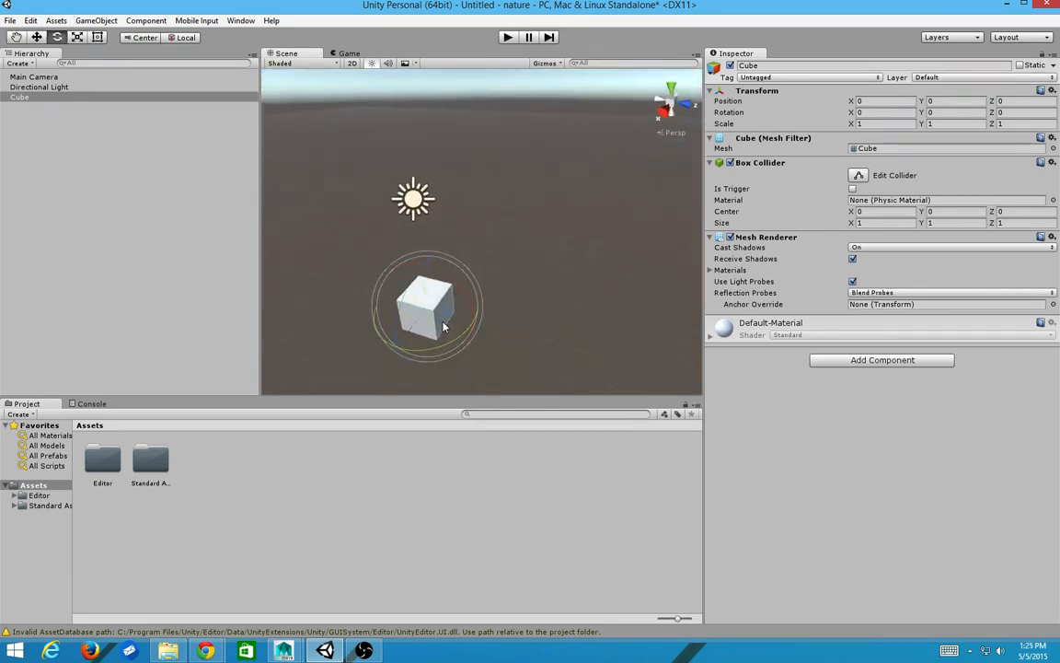
pyautogui.press('r')
pyautogui.moveTo(416, 267); pyautogui.dragTo(386, 280)
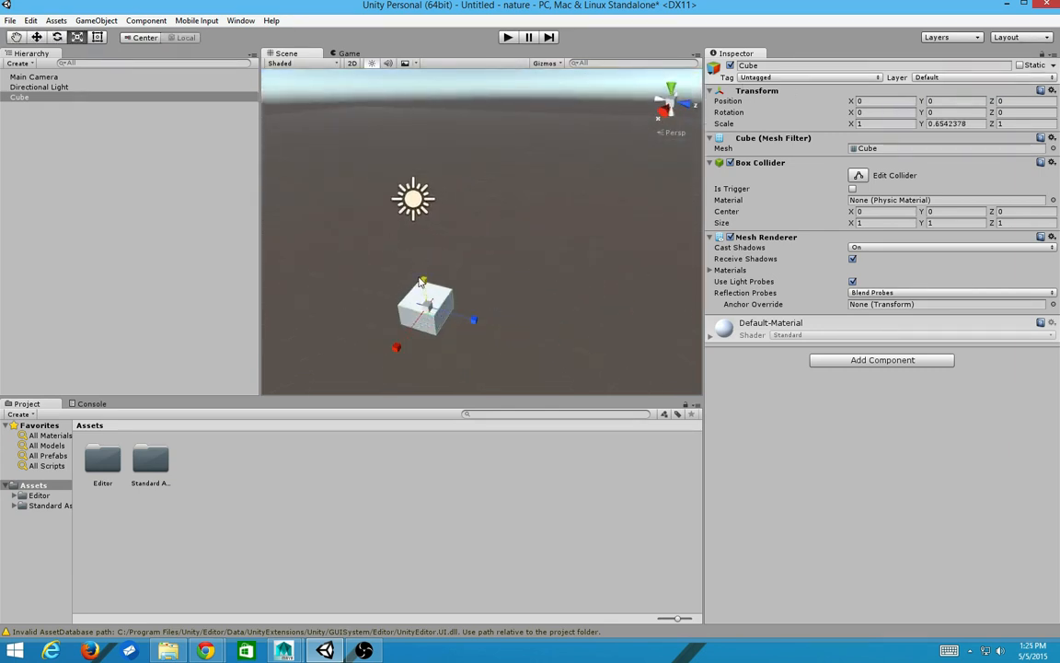
pyautogui.moveTo(396, 348); pyautogui.dragTo(324, 409)
pyautogui.keyDown('alt'); pyautogui.moveTo(515, 309); pyautogui.dragTo(577, 306); pyautogui.keyUp('alt')
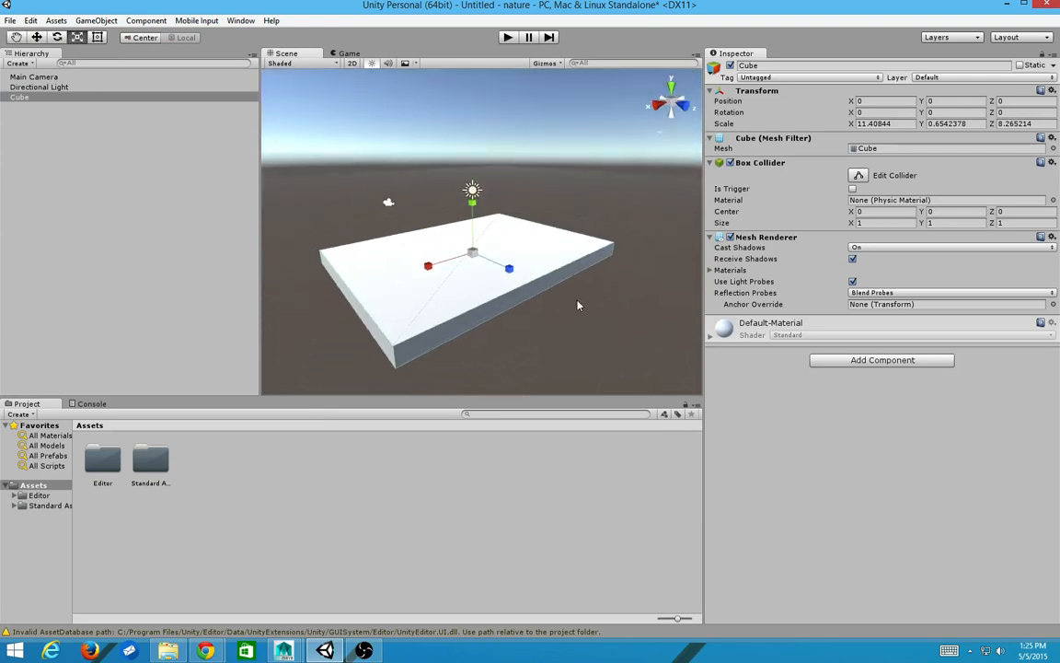
pyautogui.scroll(-1, 578, 305)
# Examine the cube's Mesh Filter, collider and renderer components and the settings of its Default-Material
pyautogui.click(711, 337)
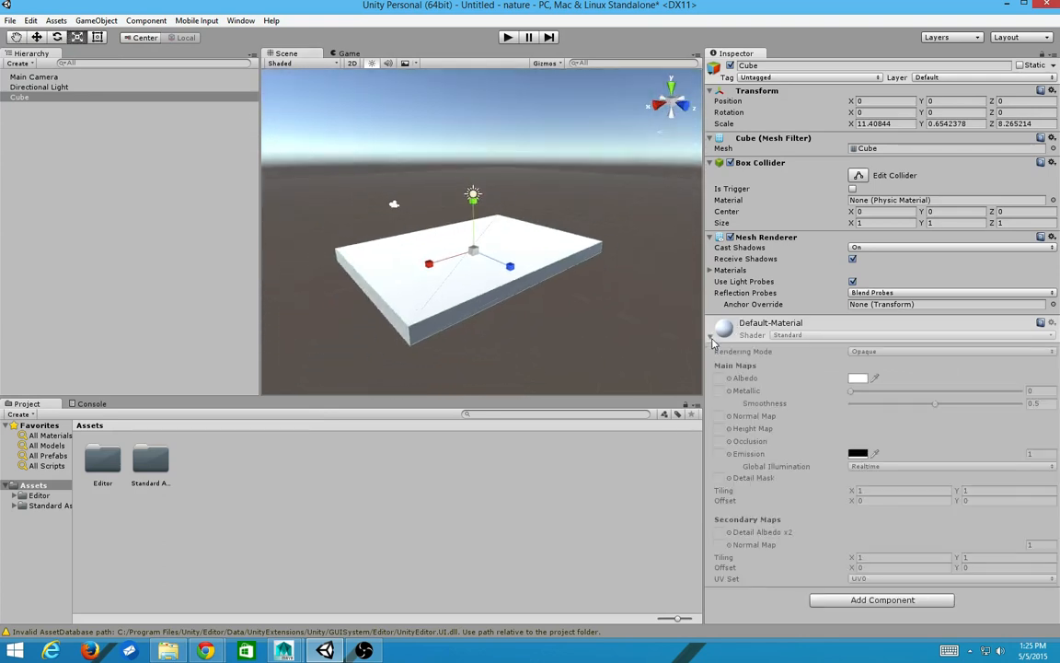
pyautogui.click(711, 338)
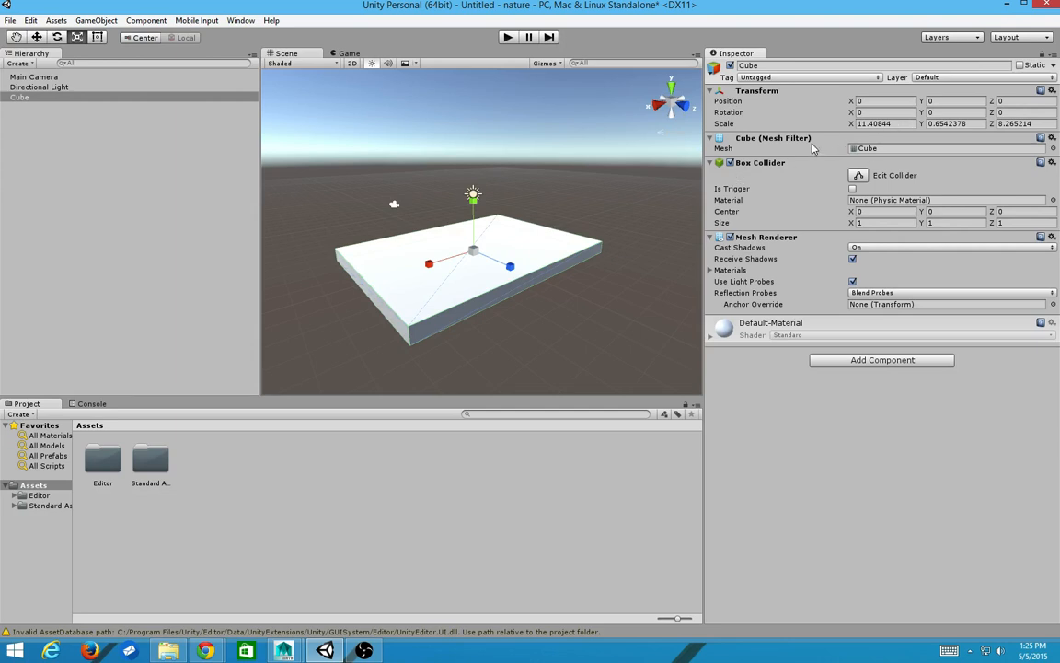
pyautogui.click(709, 138)
pyautogui.click(710, 138)
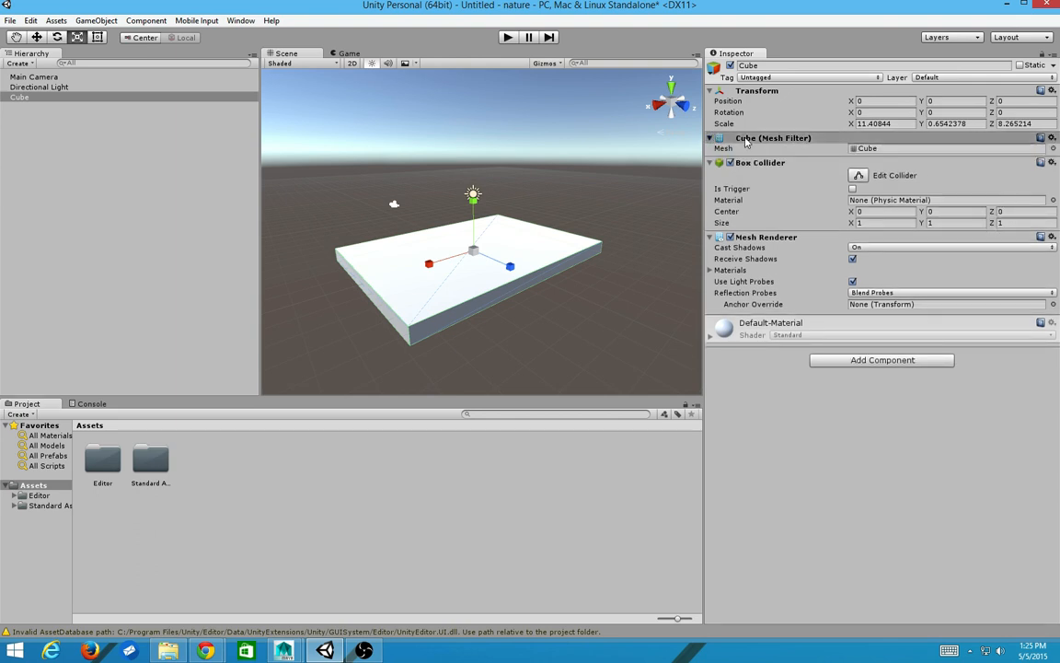
pyautogui.click(746, 140)
pyautogui.click(745, 142)
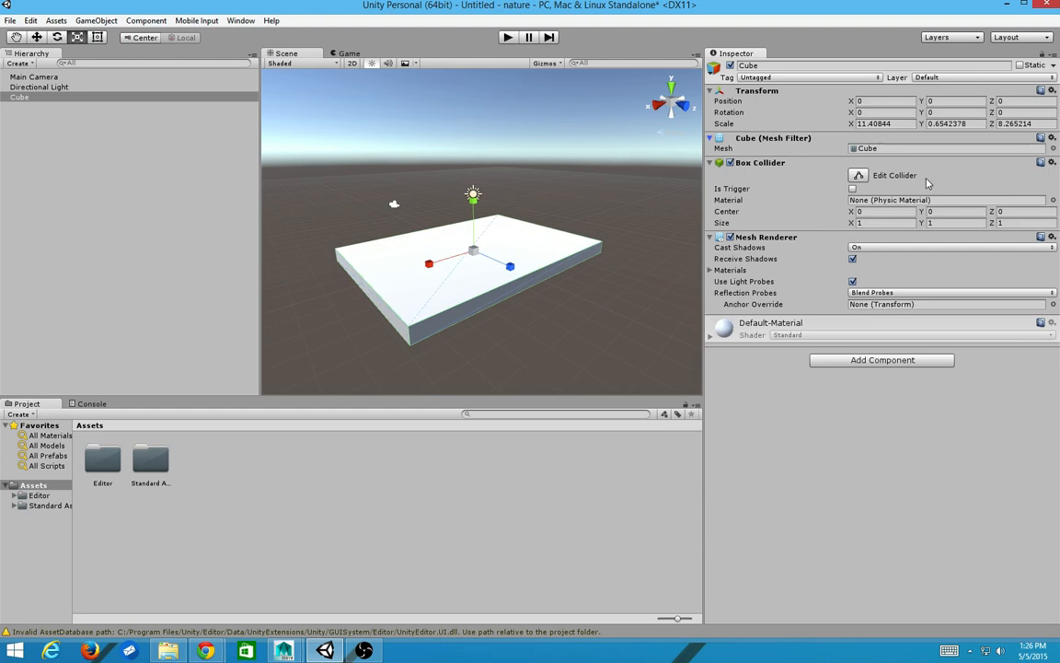
pyautogui.click(713, 336)
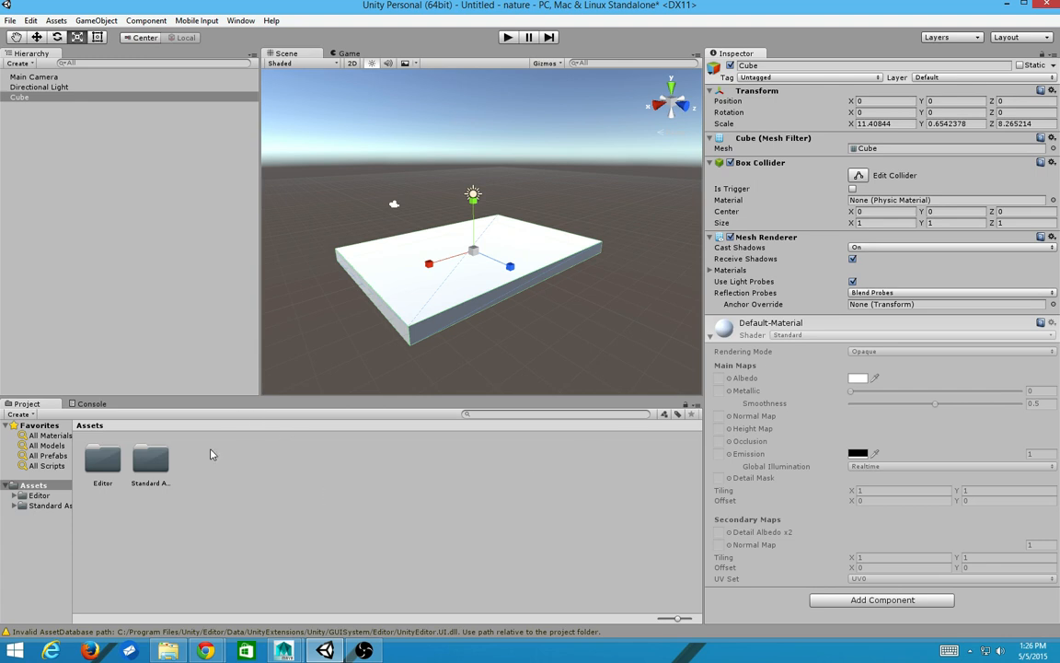
# Check the subfolders of Standard Assets and return to the root Assets folder with nothing selected
pyautogui.click(148, 463)
pyautogui.doubleClick(148, 463)
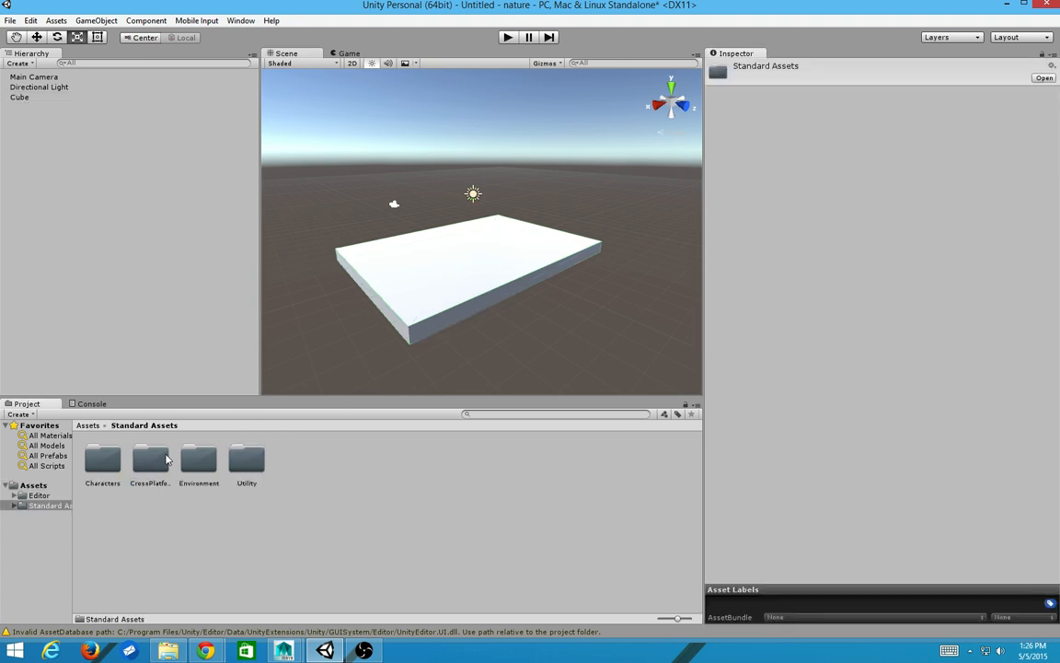
pyautogui.click(96, 425)
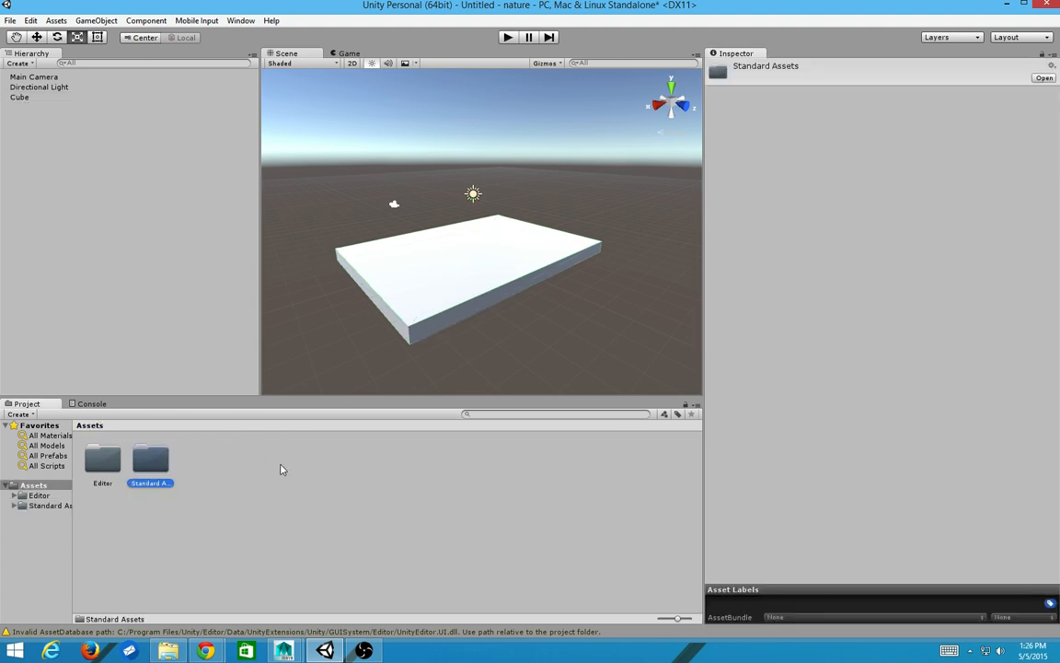
pyautogui.click(279, 466)
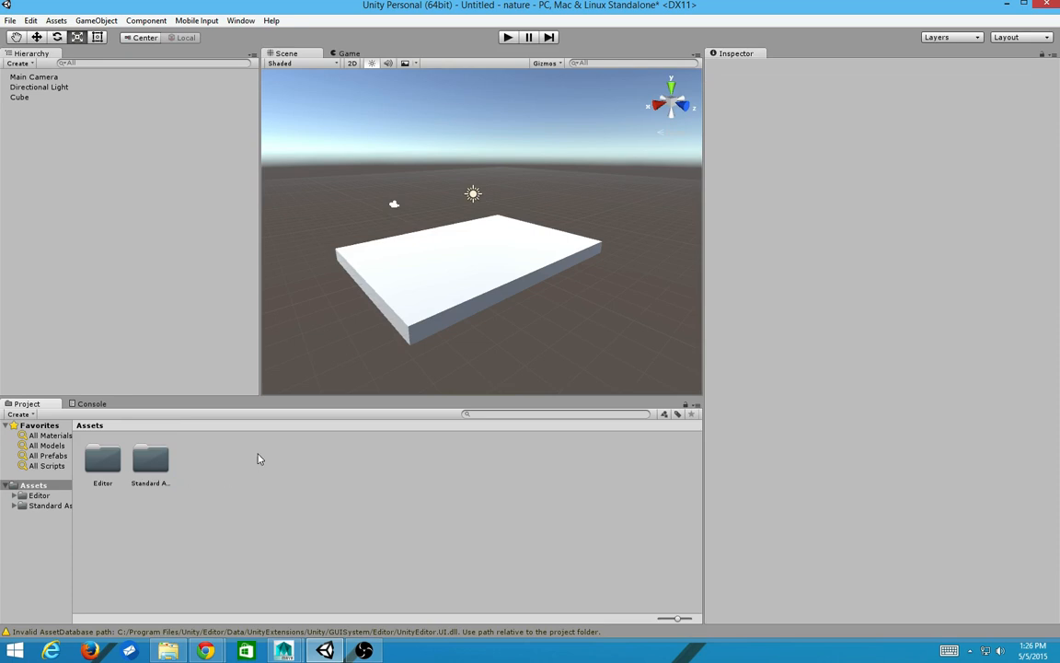
# Create a folder named myAssets in the root Assets folder and open it
pyautogui.rightClick(259, 458)
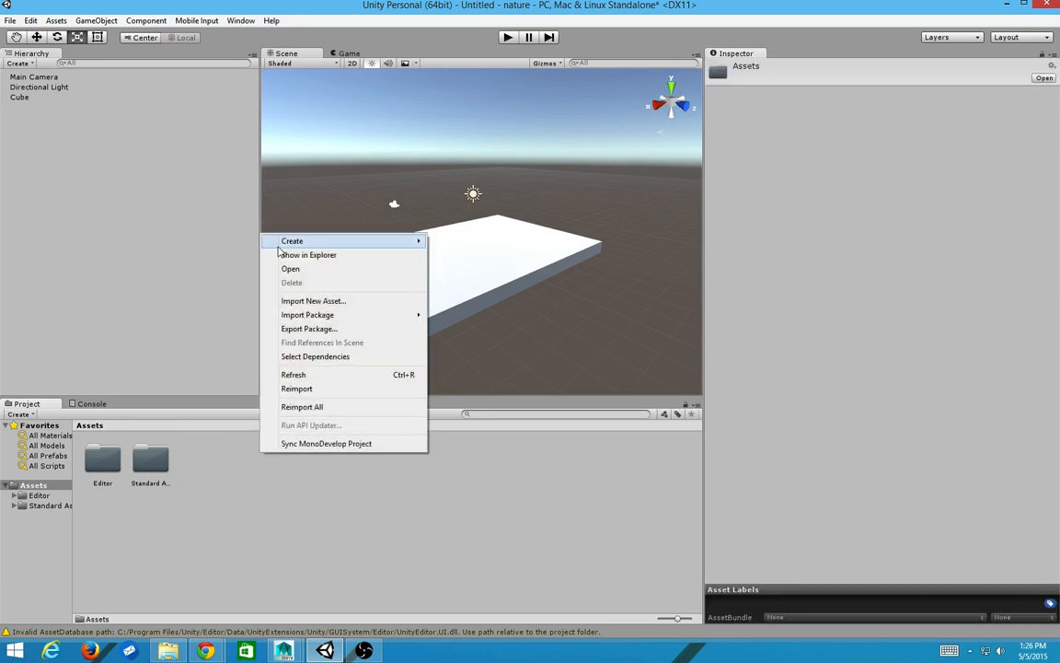
pyautogui.moveTo(283, 243)
pyautogui.click(193, 240)
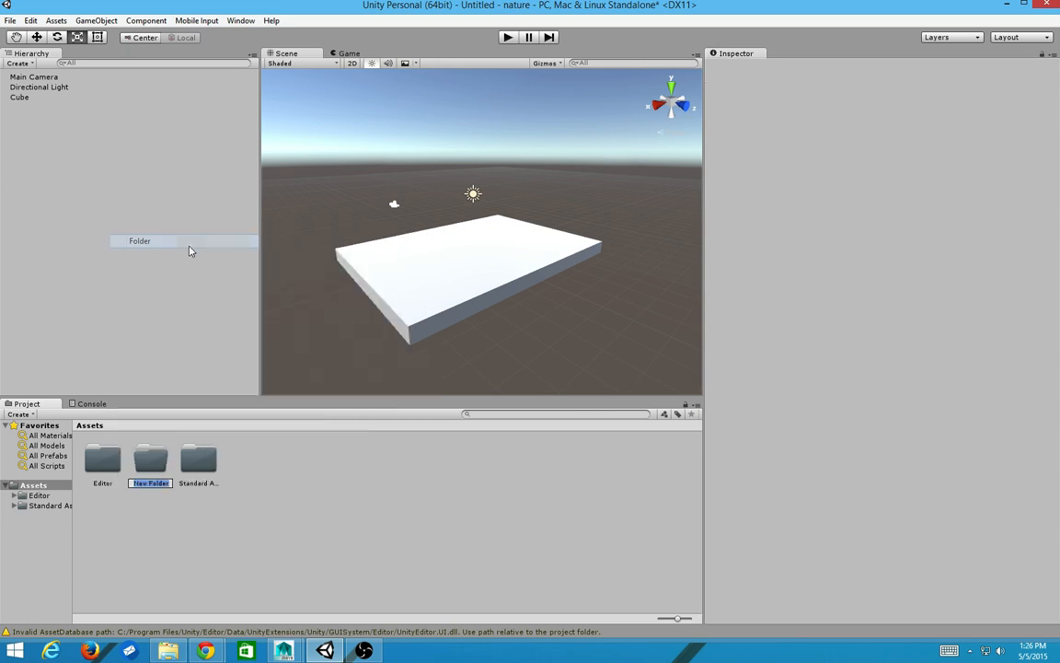
pyautogui.write('myAssets')
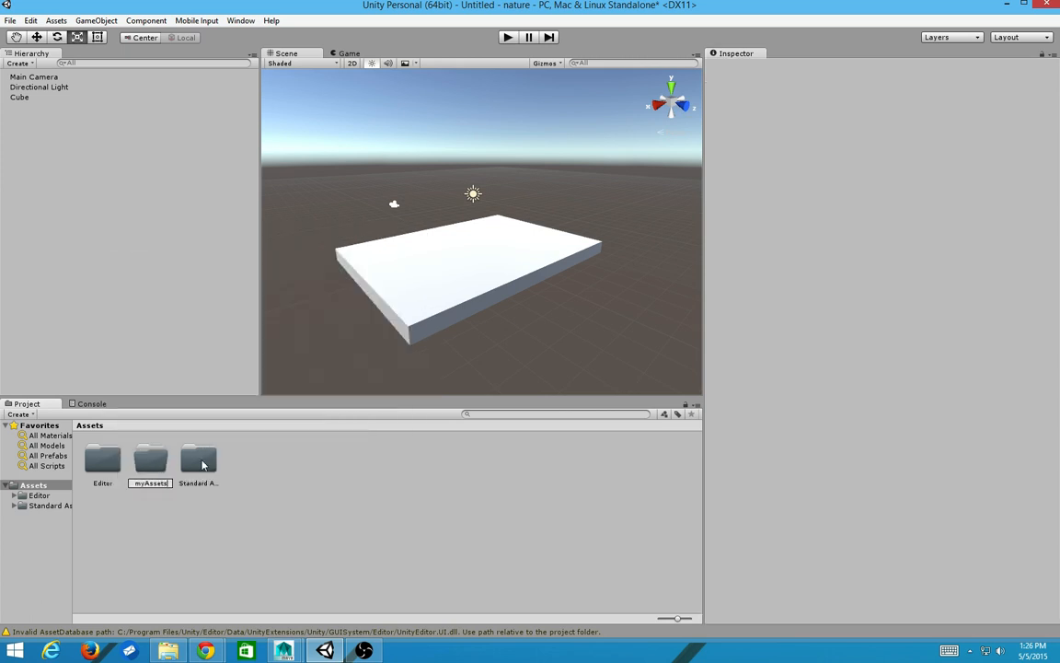
pyautogui.press('Return')
pyautogui.press('Return')
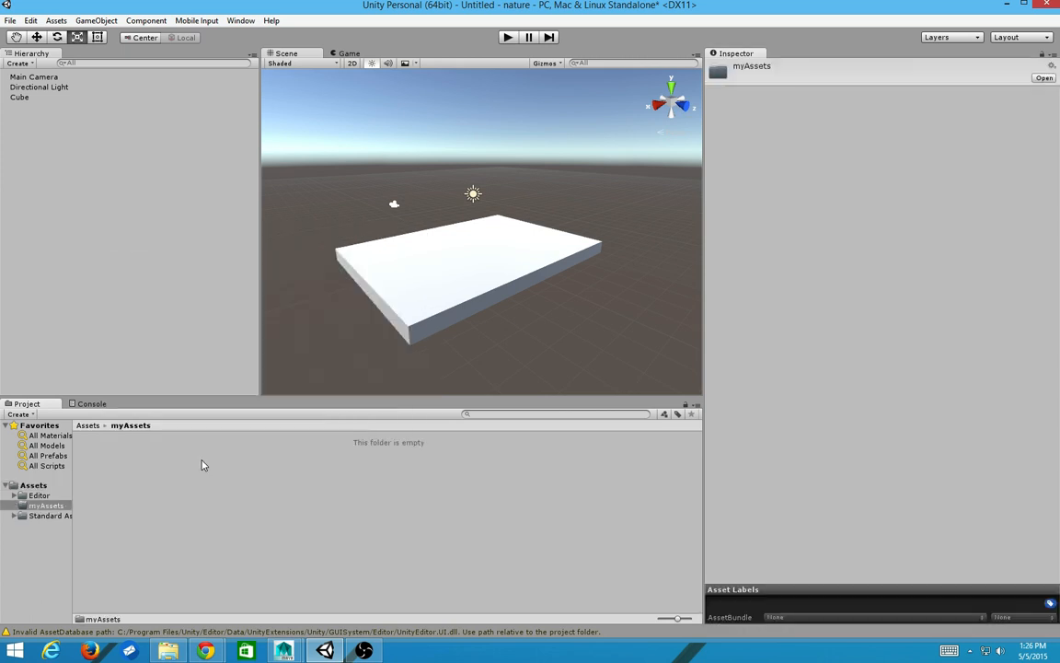
# Create a subfolder named Materials inside myAssets and open it
pyautogui.rightClick(202, 465)
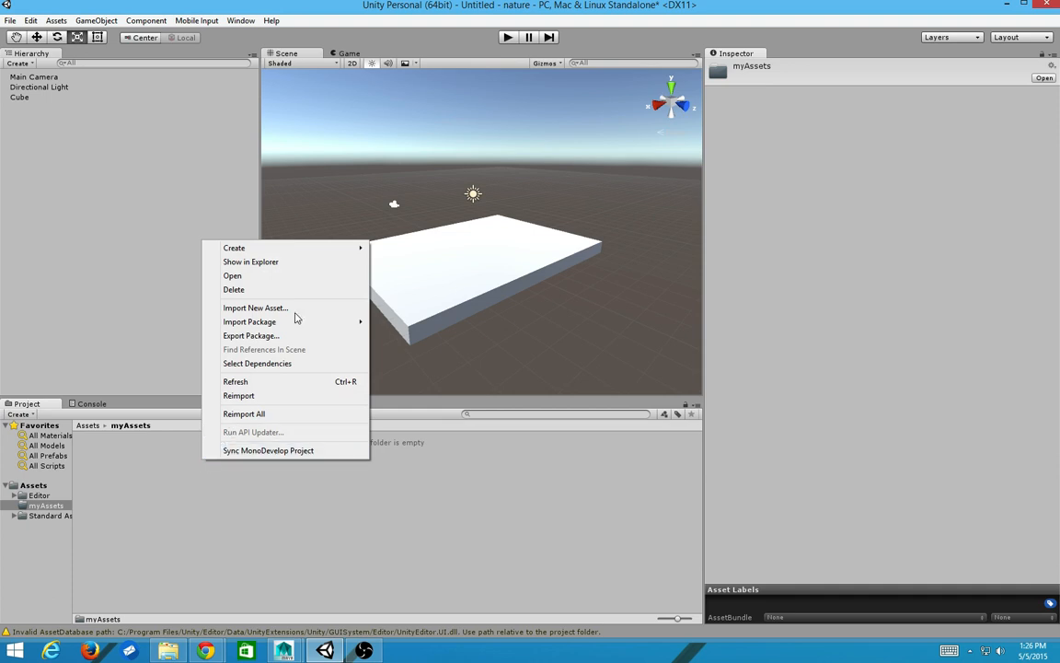
pyautogui.moveTo(337, 247)
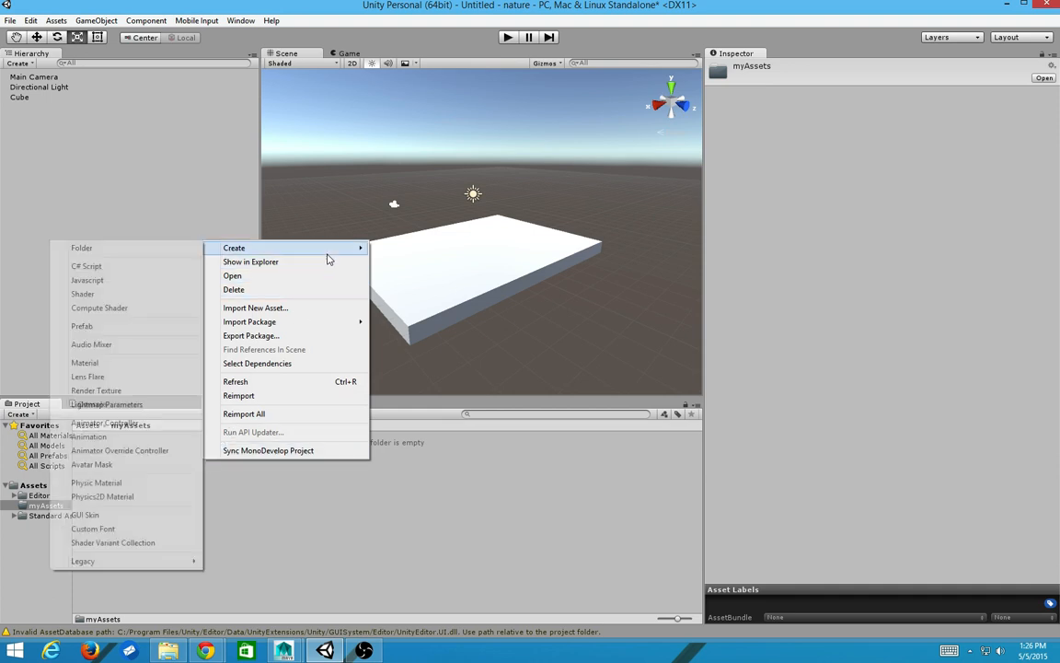
pyautogui.click(123, 249)
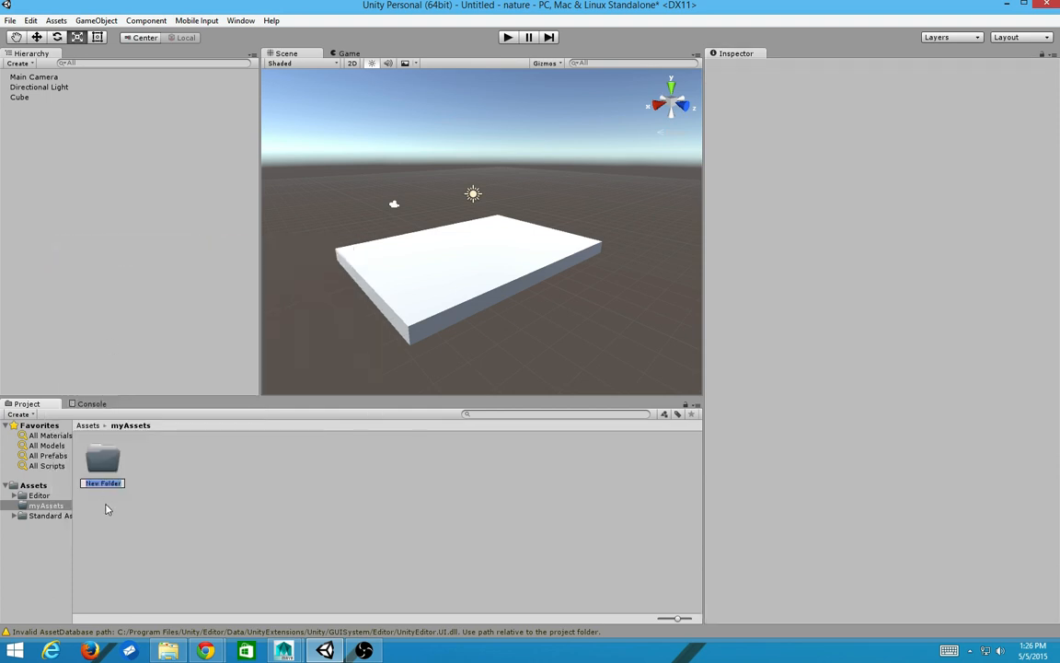
pyautogui.write('Materials')
pyautogui.press('Return')
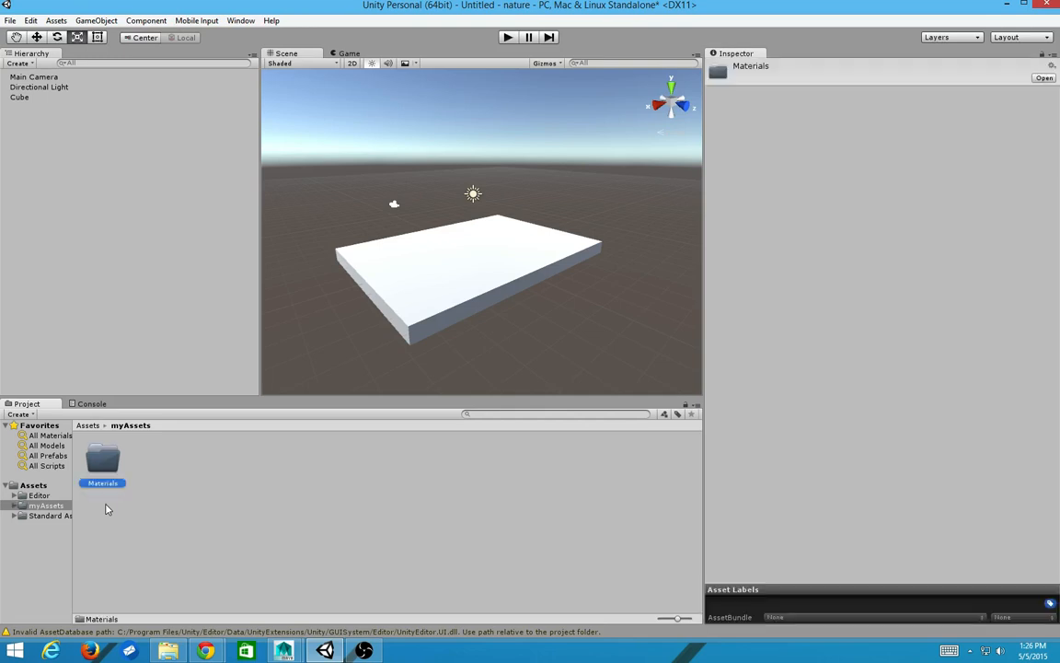
pyautogui.press('Return')
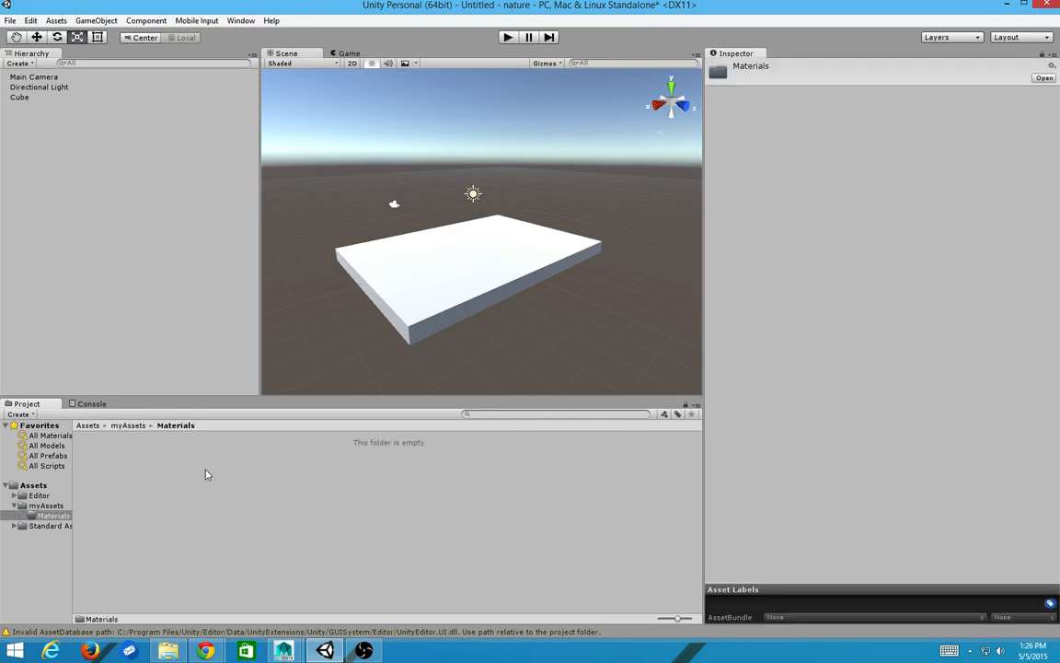
# Create a new material in the Materials folder, keeping its default name
pyautogui.rightClick(167, 457)
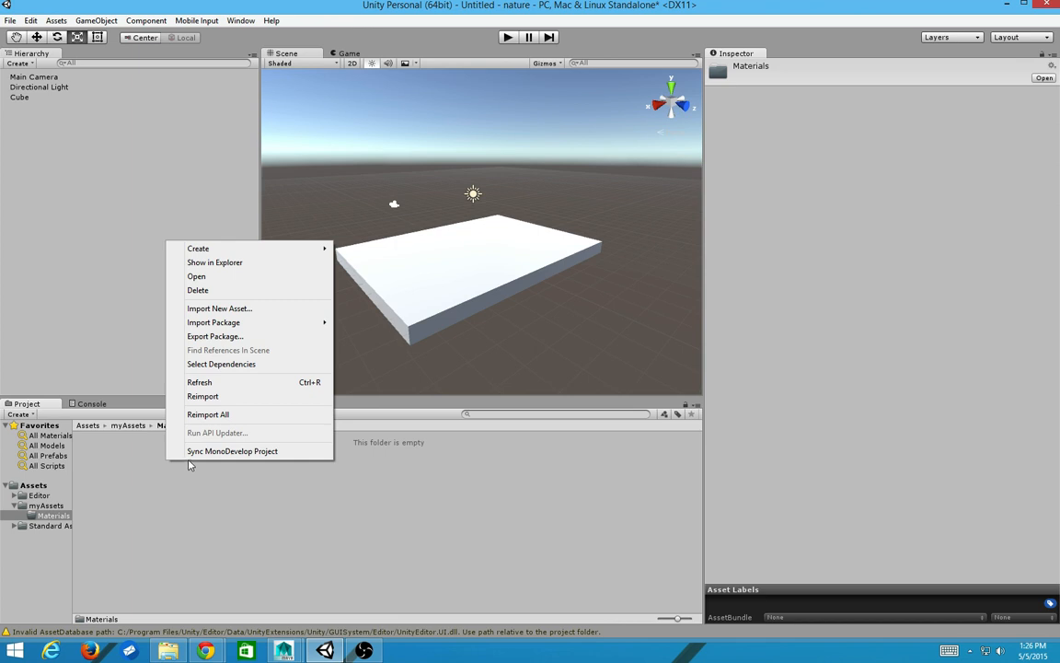
pyautogui.moveTo(319, 247)
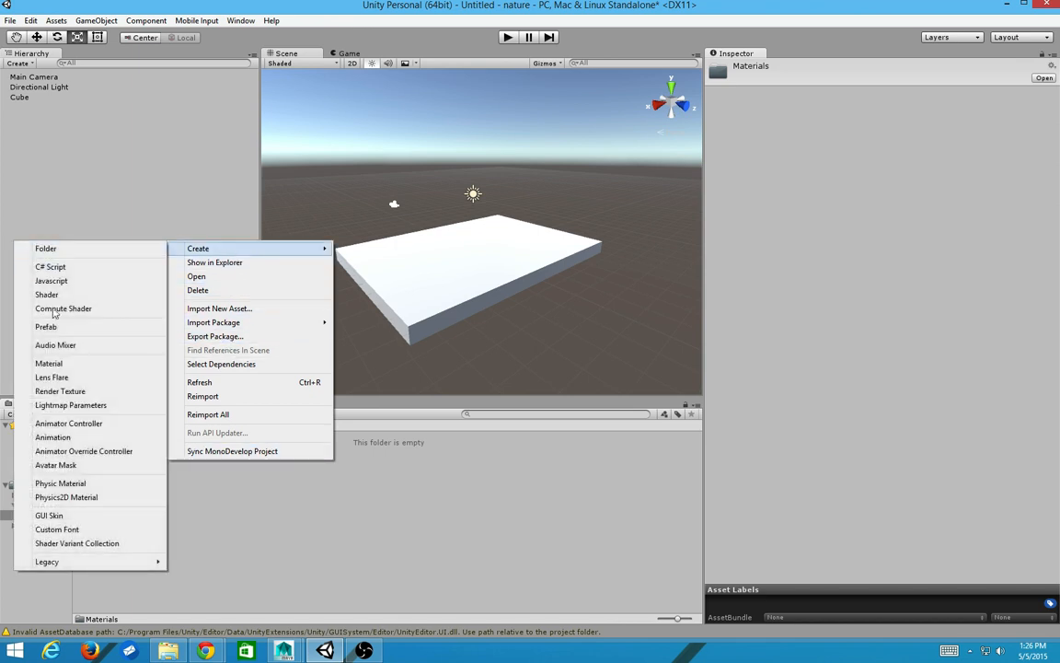
pyautogui.click(74, 368)
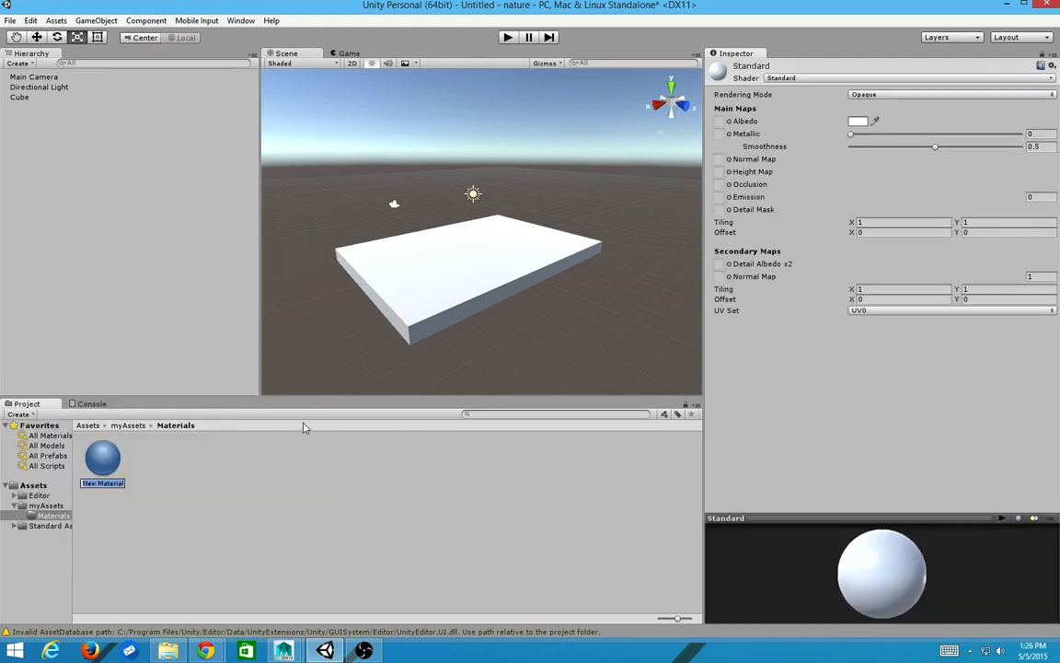
pyautogui.press('Return')
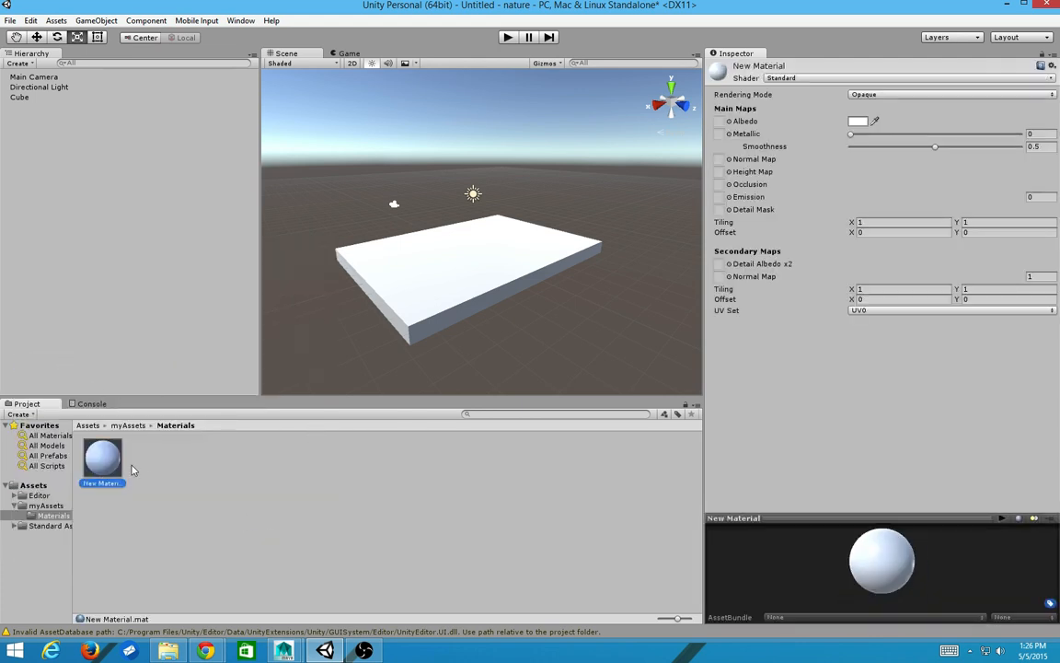
# Return to the root Assets folder and look over the asset types that can be created there
pyautogui.click(88, 425)
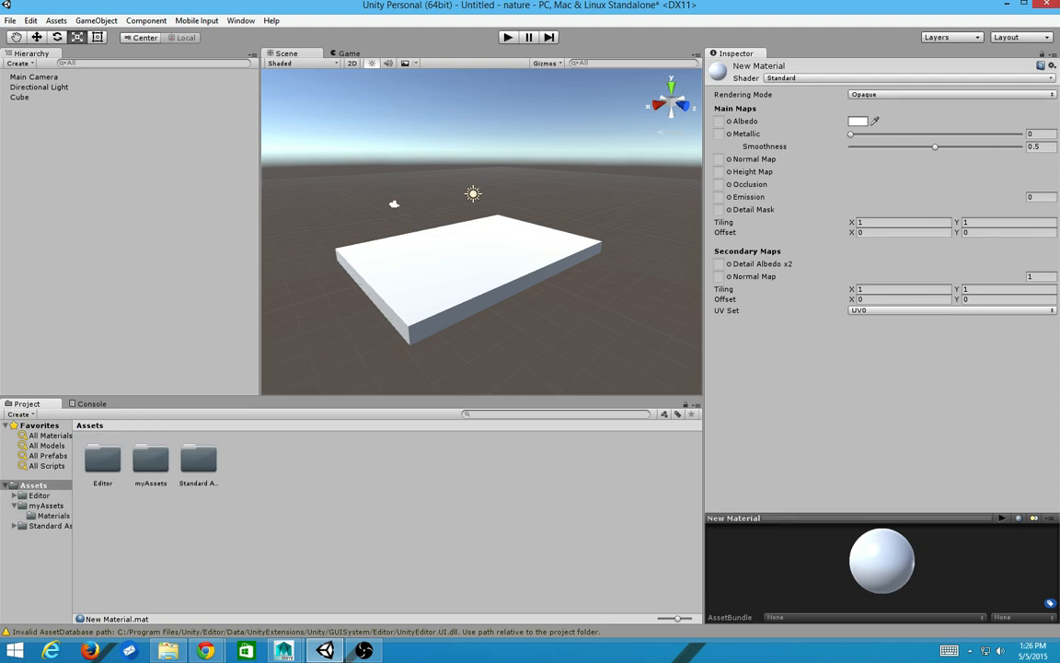
pyautogui.rightClick(281, 476)
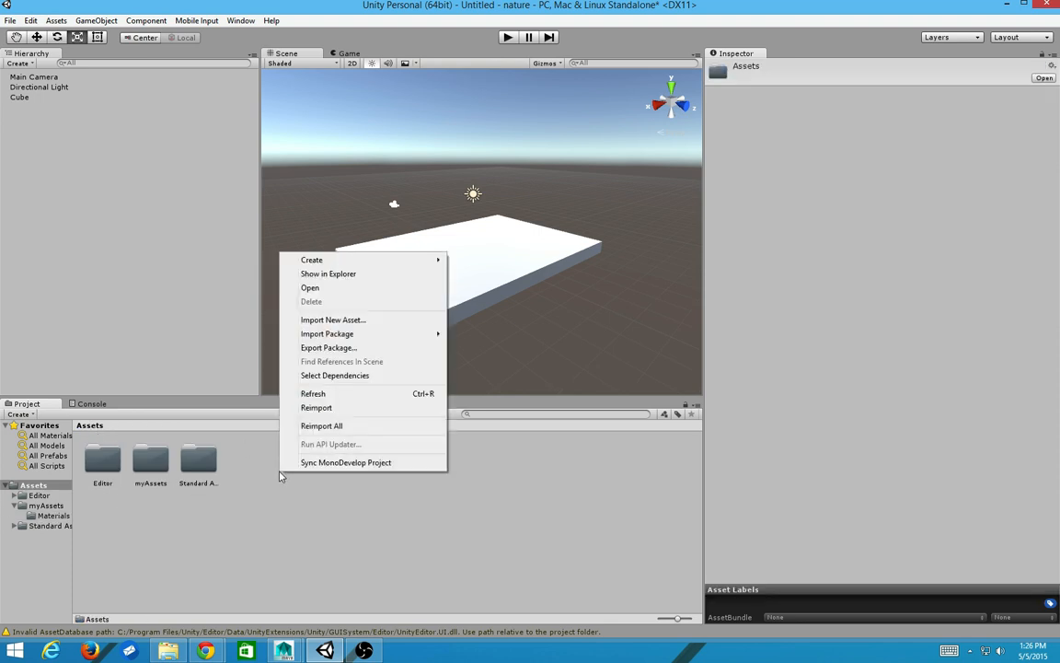
pyautogui.moveTo(318, 260)
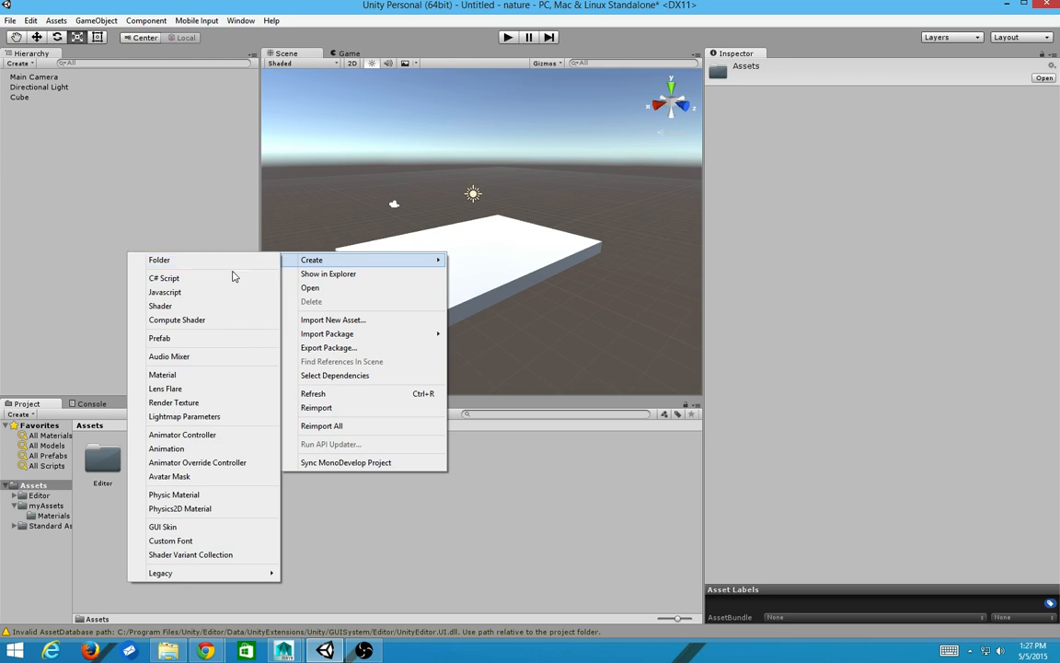
pyautogui.click(232, 526)
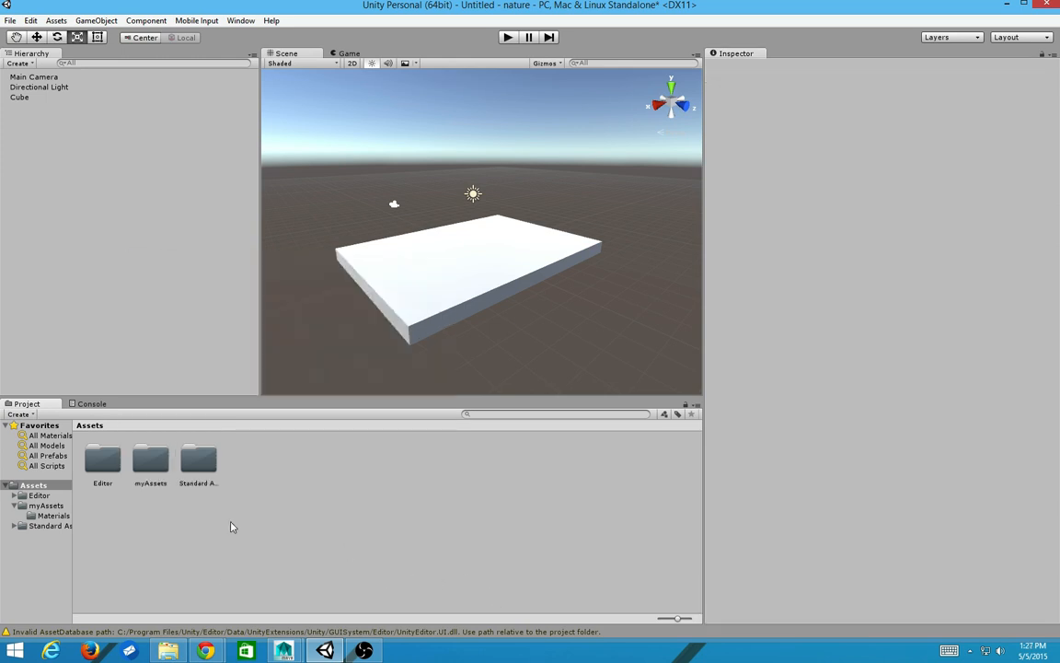
# Reopen the Materials folder inside myAssets and look over the asset types that can be created in it
pyautogui.click(151, 465)
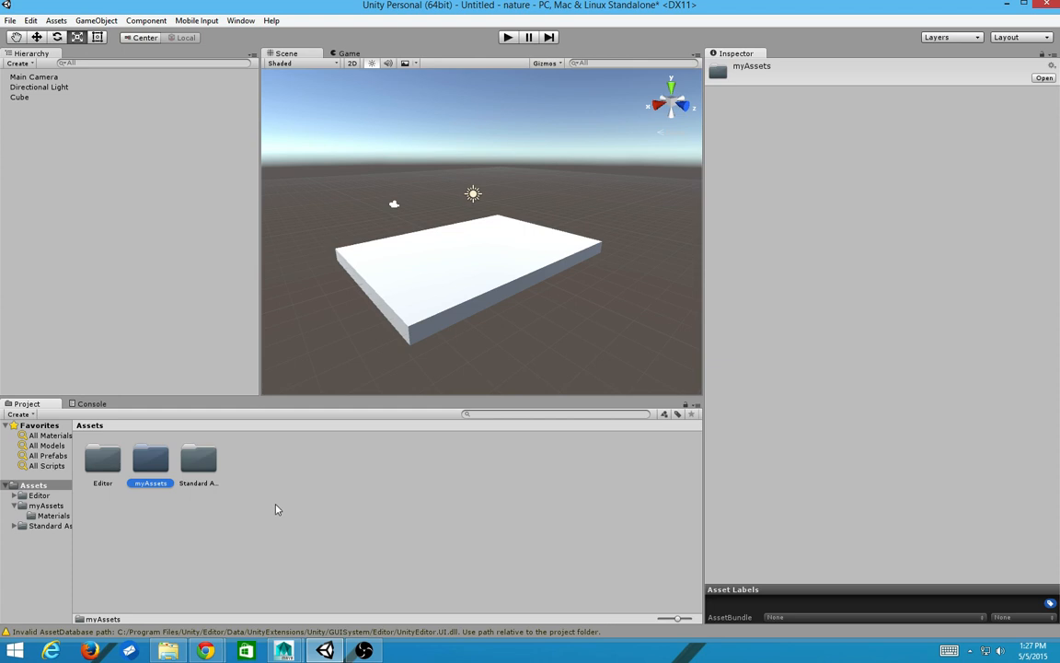
pyautogui.doubleClick(142, 450)
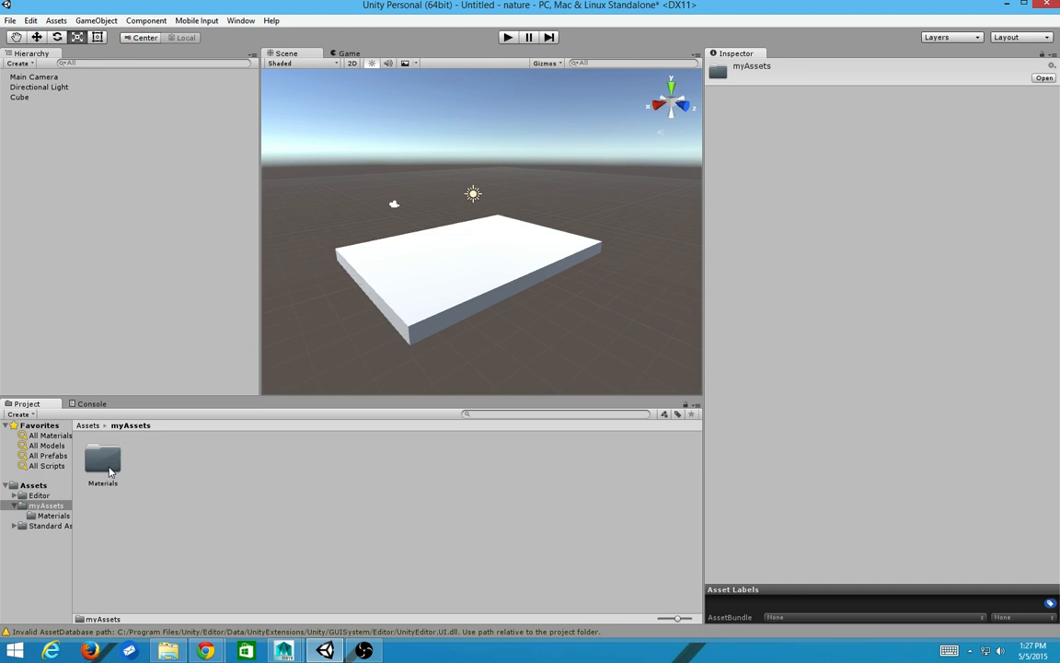
pyautogui.doubleClick(104, 464)
pyautogui.click(171, 482)
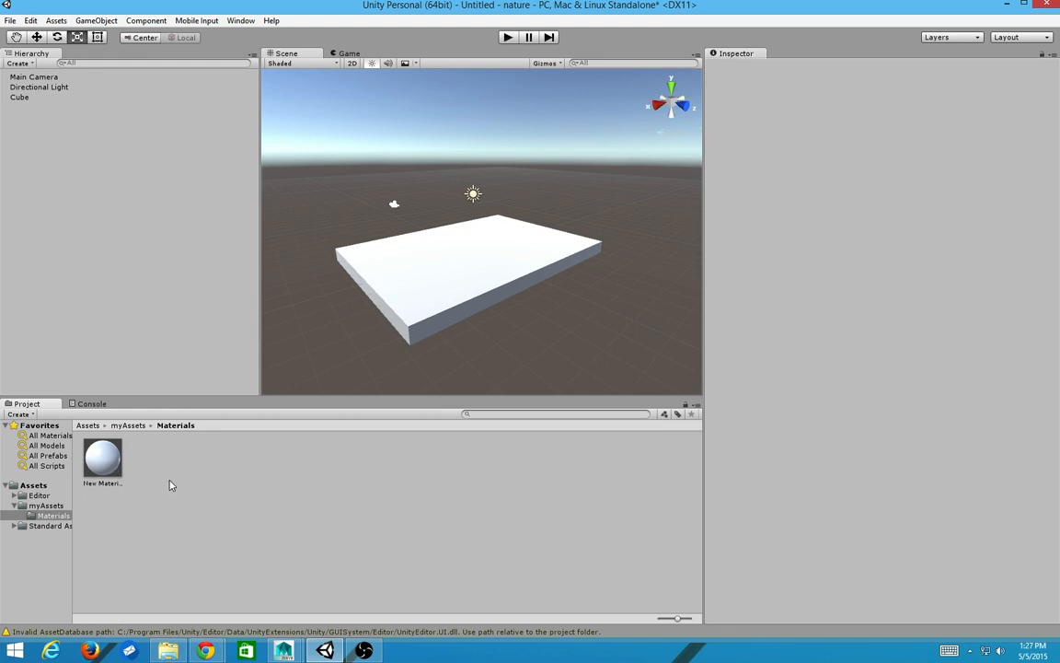
pyautogui.rightClick(138, 470)
pyautogui.moveTo(167, 250)
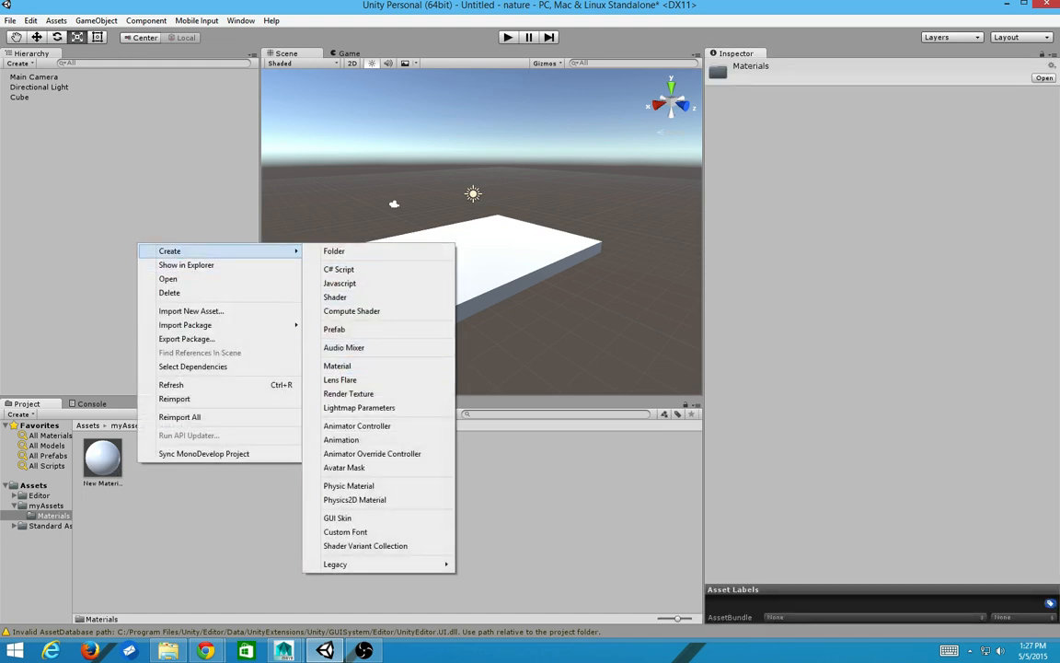
pyautogui.click(157, 540)
# Examine the rendering modes and shaders available for the new material without changing either setting
pyautogui.click(102, 459)
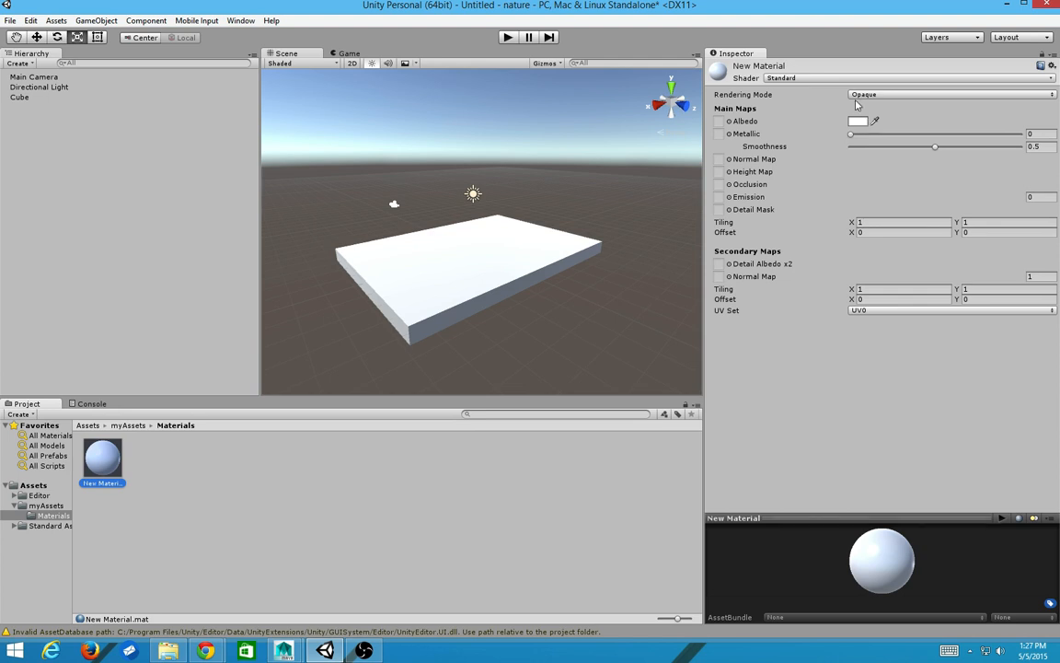
pyautogui.click(901, 93)
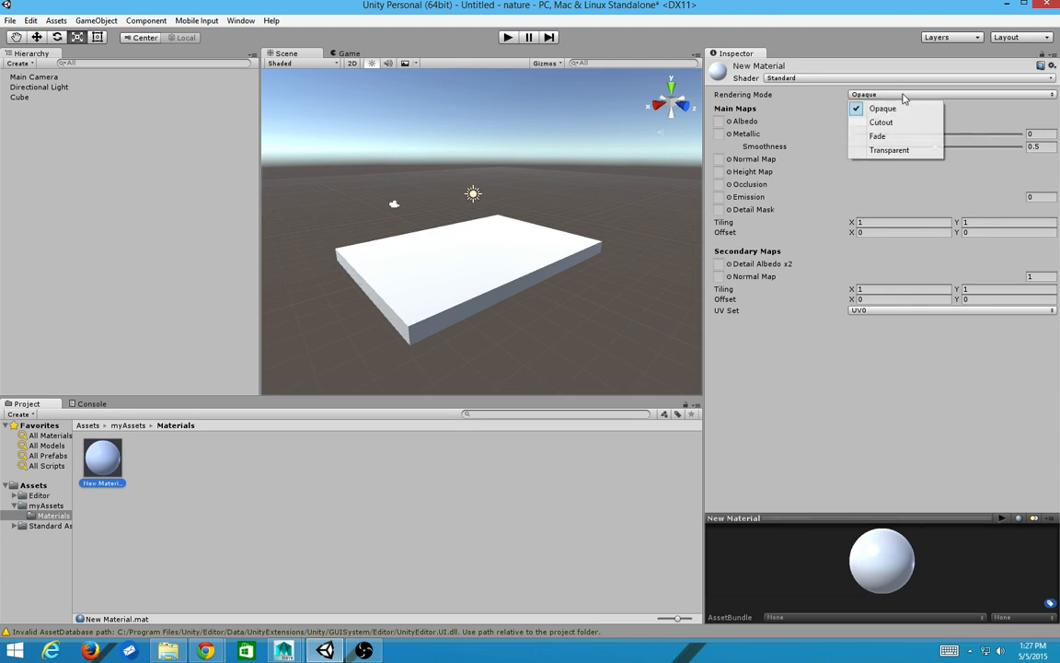
pyautogui.click(873, 79)
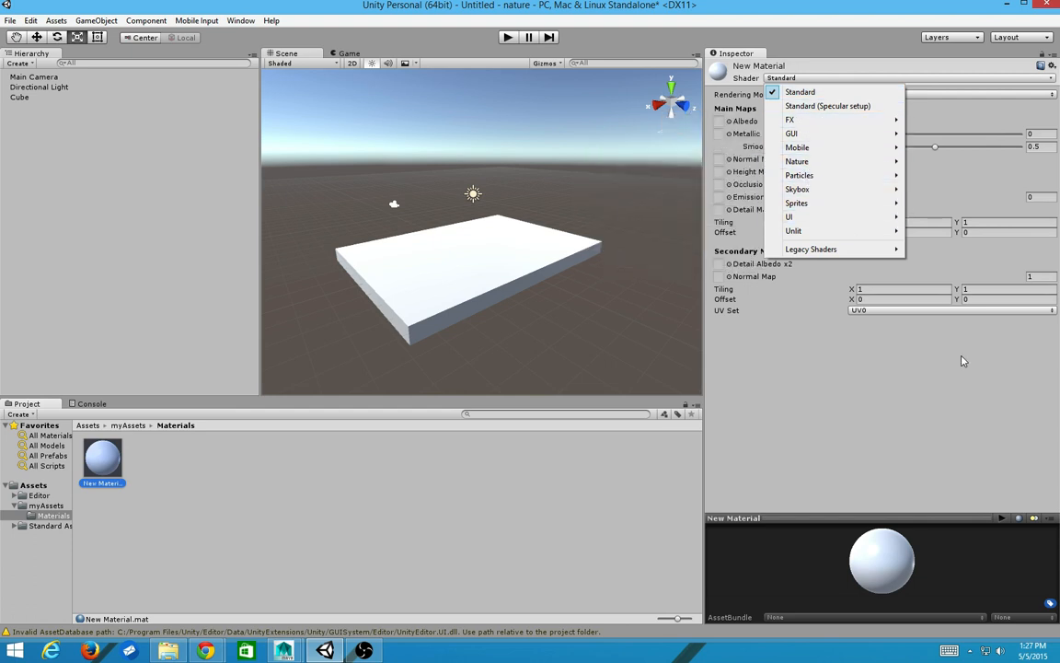
pyautogui.click(874, 362)
pyautogui.click(813, 79)
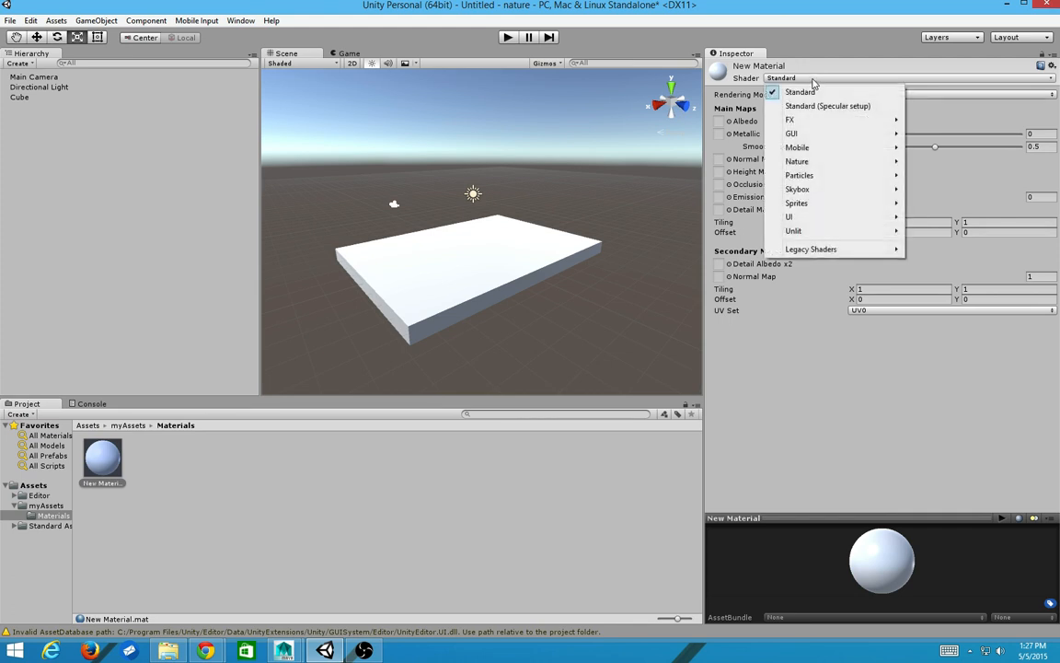
pyautogui.click(235, 460)
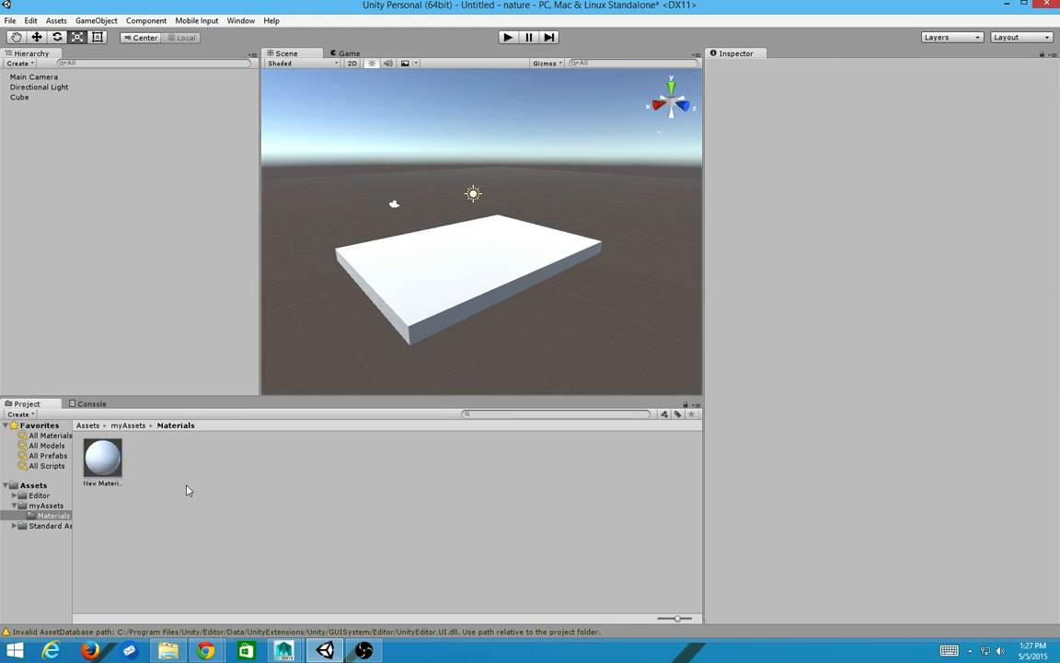
# Review the Cube's default material settings and the asset creation options for the Materials folder
pyautogui.rightClick(182, 457)
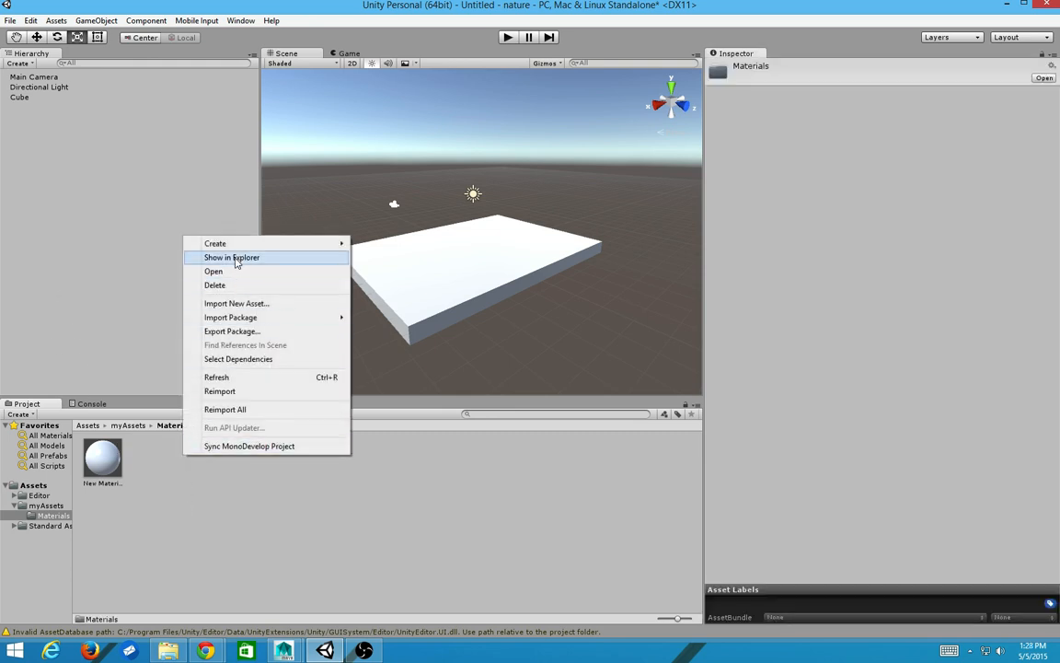
pyautogui.moveTo(234, 246)
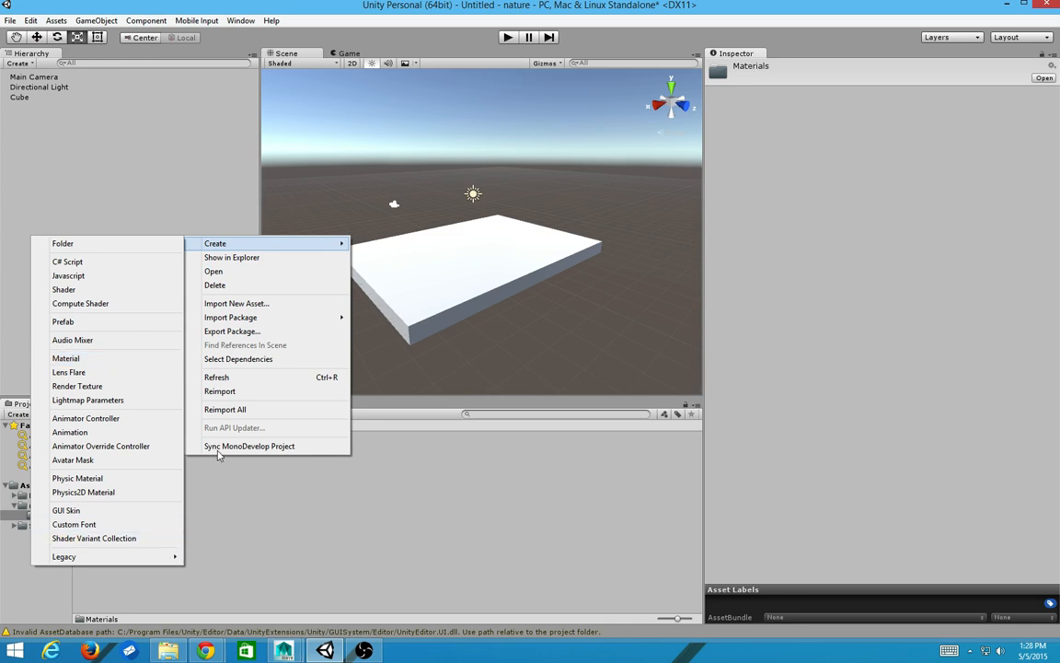
pyautogui.click(263, 531)
pyautogui.click(22, 97)
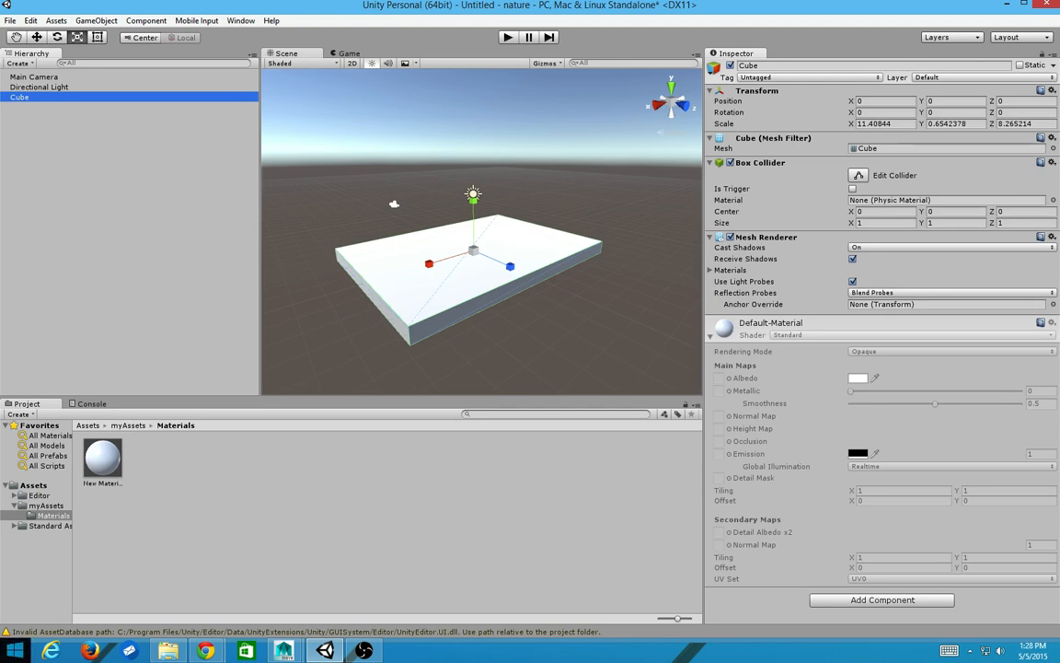
pyautogui.rightClick(224, 460)
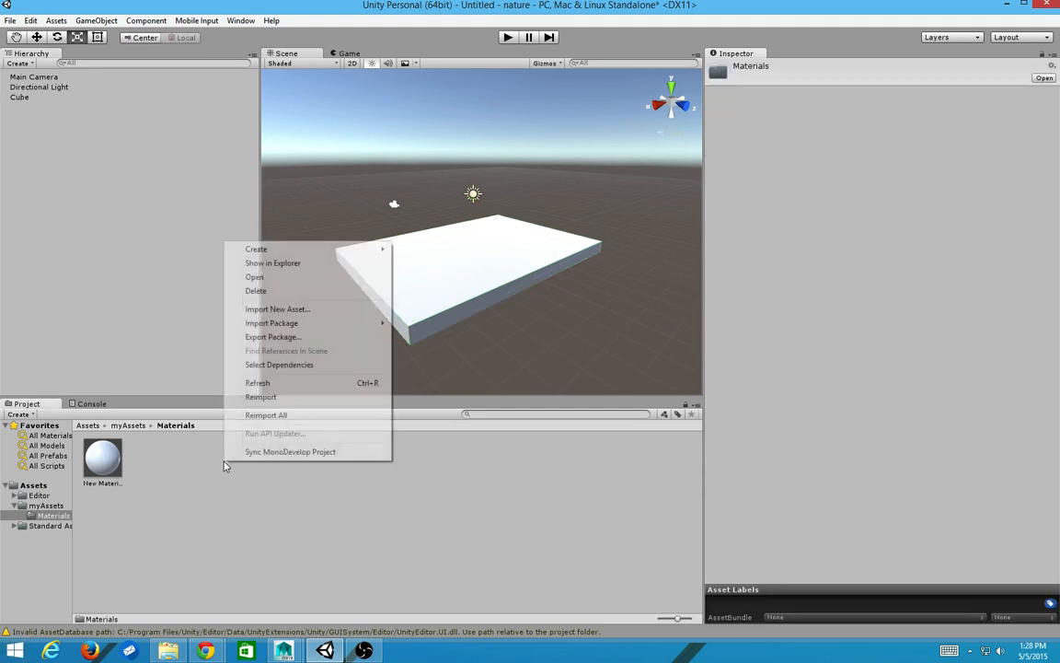
pyautogui.moveTo(257, 249)
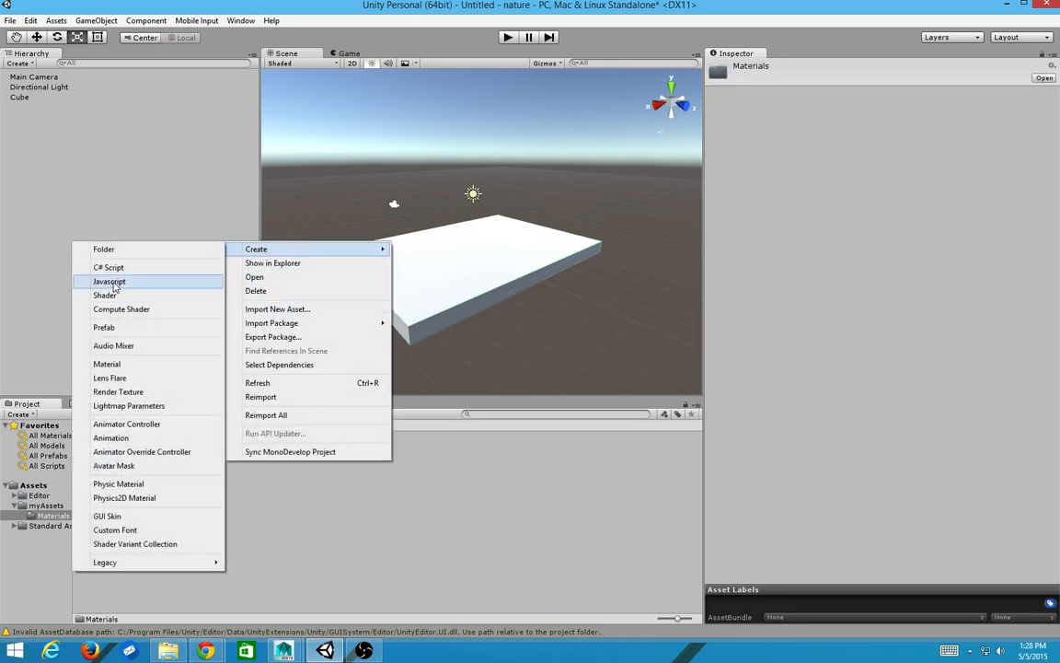
# Select the new material and set its Albedo colour to dark red with RGB 188, 22, 22
pyautogui.click(107, 364)
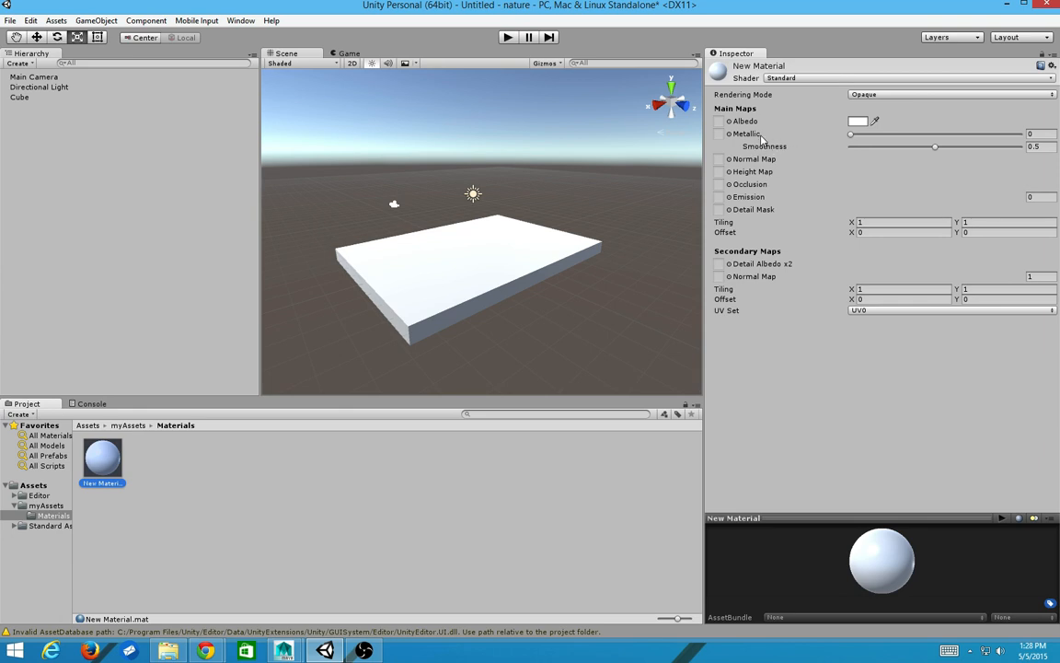
pyautogui.click(858, 121)
pyautogui.moveTo(67, 75); pyautogui.dragTo(90, 78)
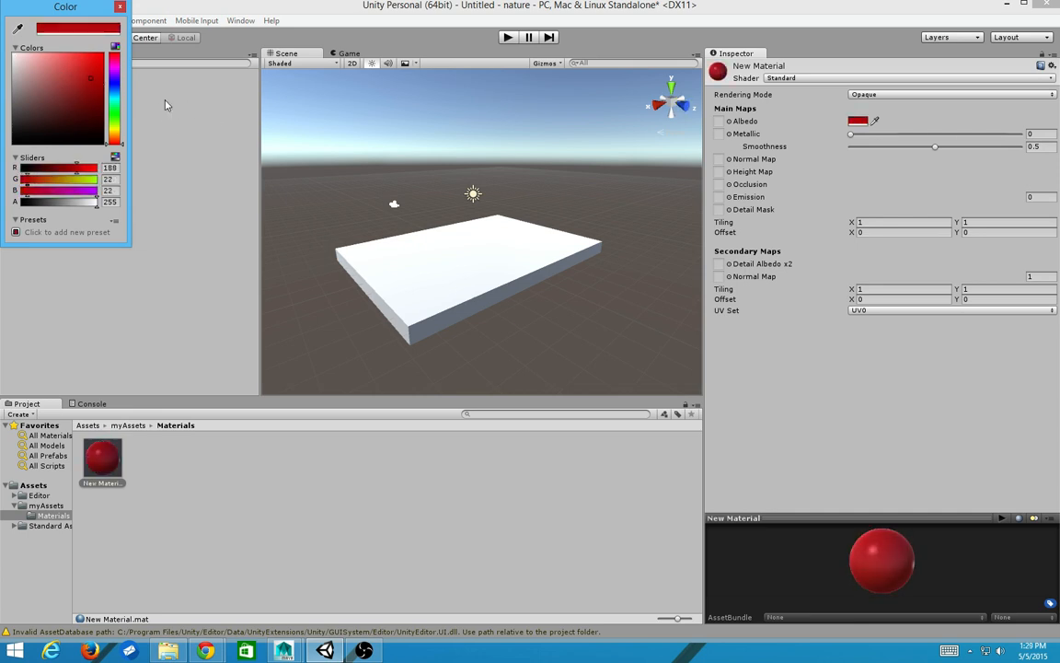
pyautogui.click(902, 113)
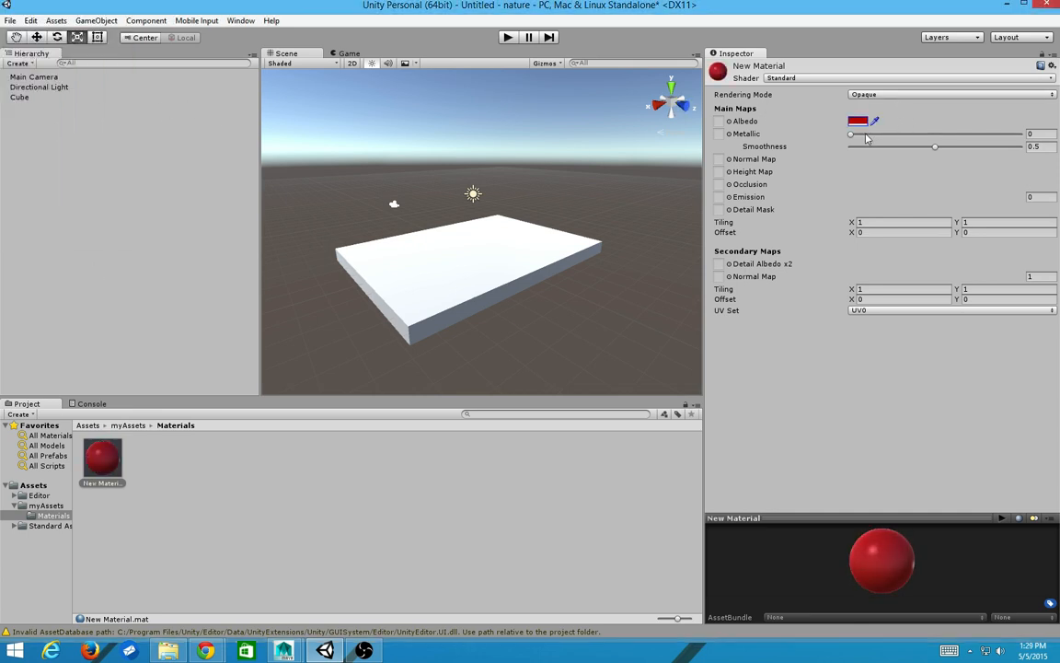
# Change the new material's Albedo colour to a medium blue
pyautogui.click(857, 123)
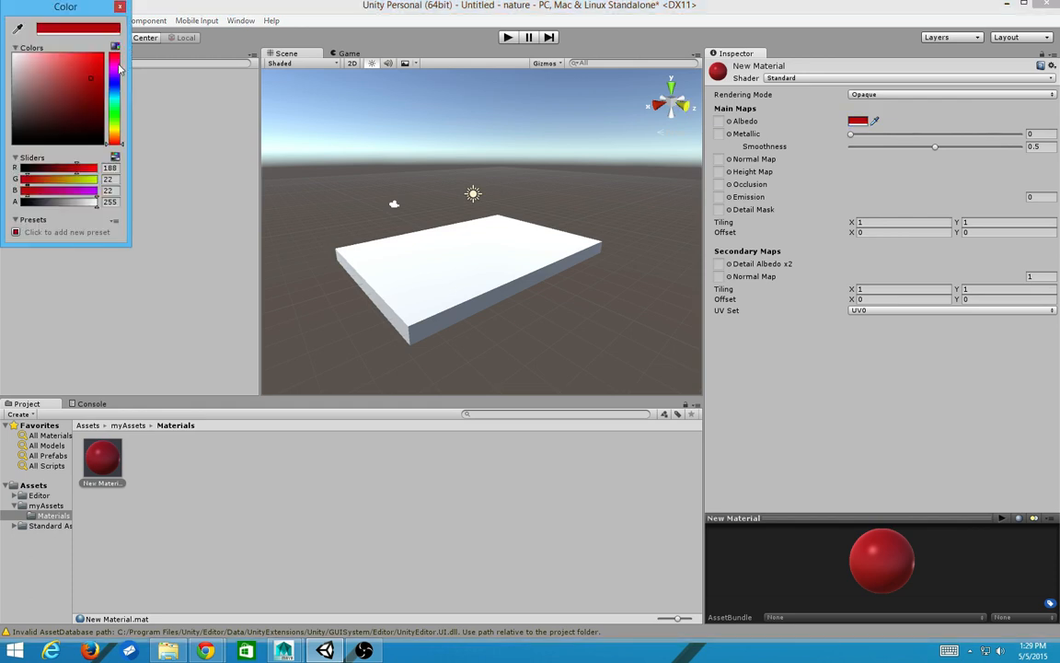
pyautogui.click(89, 95)
pyautogui.moveTo(89, 95); pyautogui.dragTo(90, 83)
pyautogui.click(793, 103)
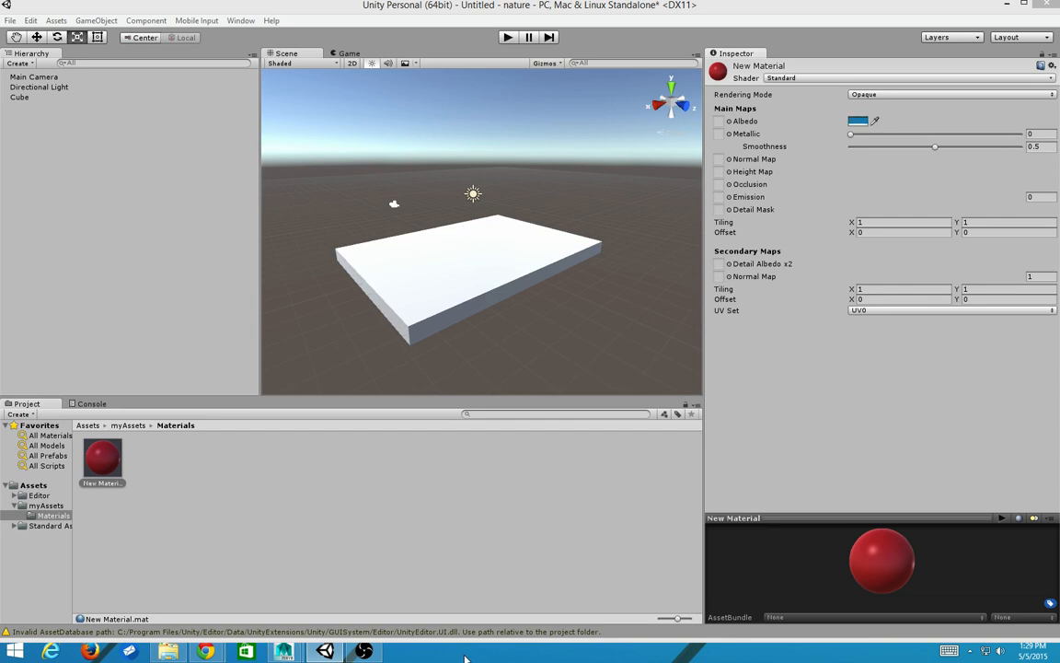
pyautogui.click(464, 658)
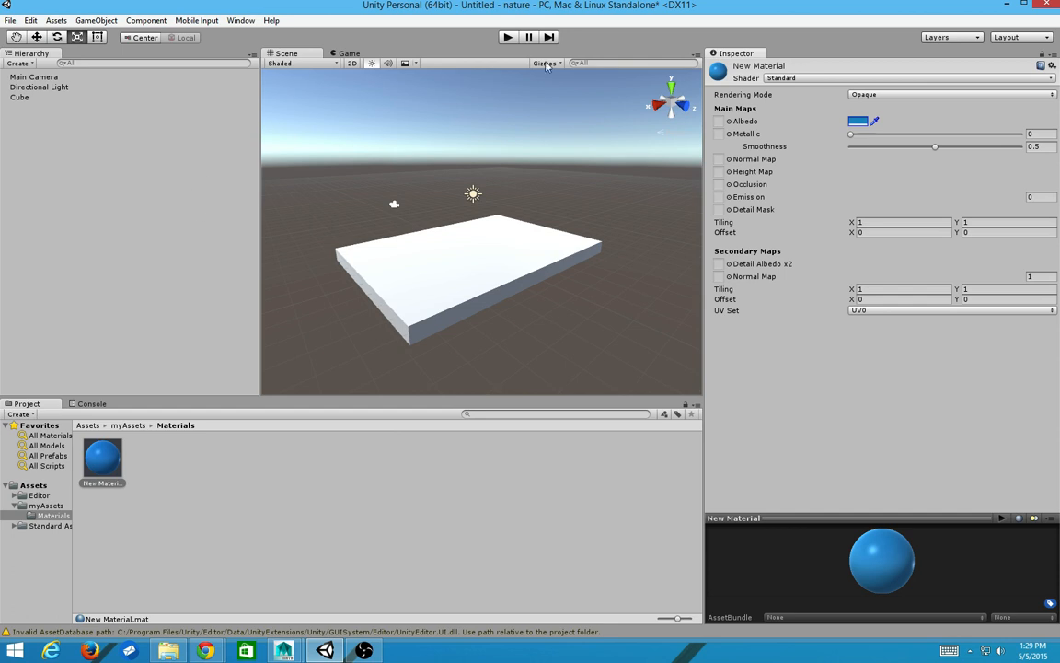
# Raise the blue material's Metallic to 1 and Smoothness to 0.647, and rotate its preview sphere to inspect the reflections
pyautogui.moveTo(852, 135); pyautogui.dragTo(1058, 110)
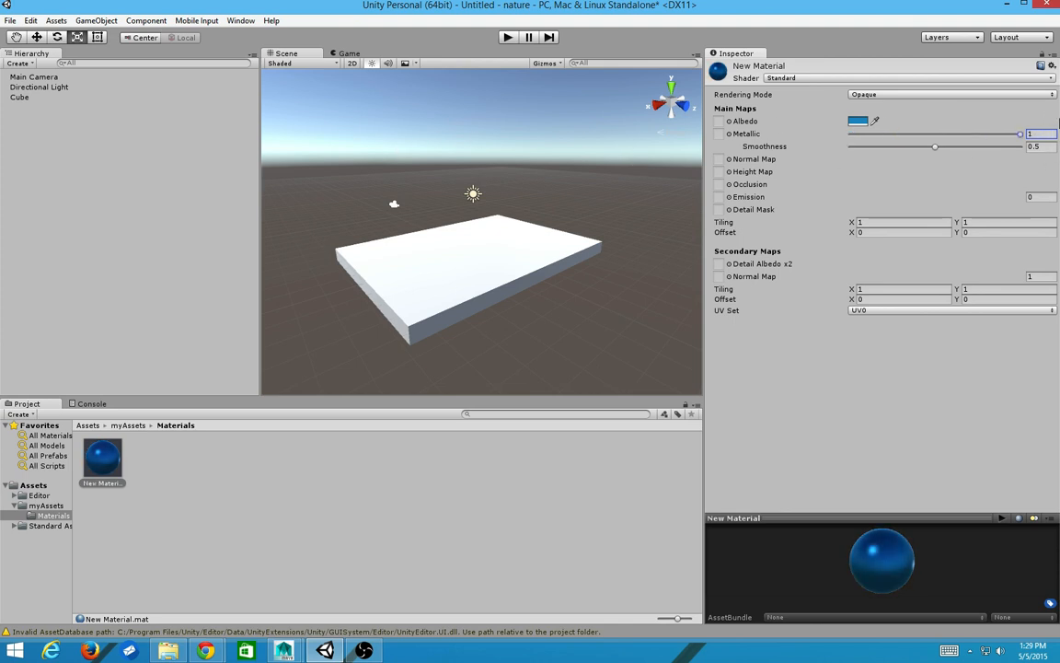
pyautogui.moveTo(937, 152); pyautogui.dragTo(937, 218)
pyautogui.moveTo(860, 135); pyautogui.dragTo(1058, 148)
pyautogui.moveTo(937, 147); pyautogui.dragTo(962, 167)
pyautogui.moveTo(916, 530); pyautogui.dragTo(858, 557)
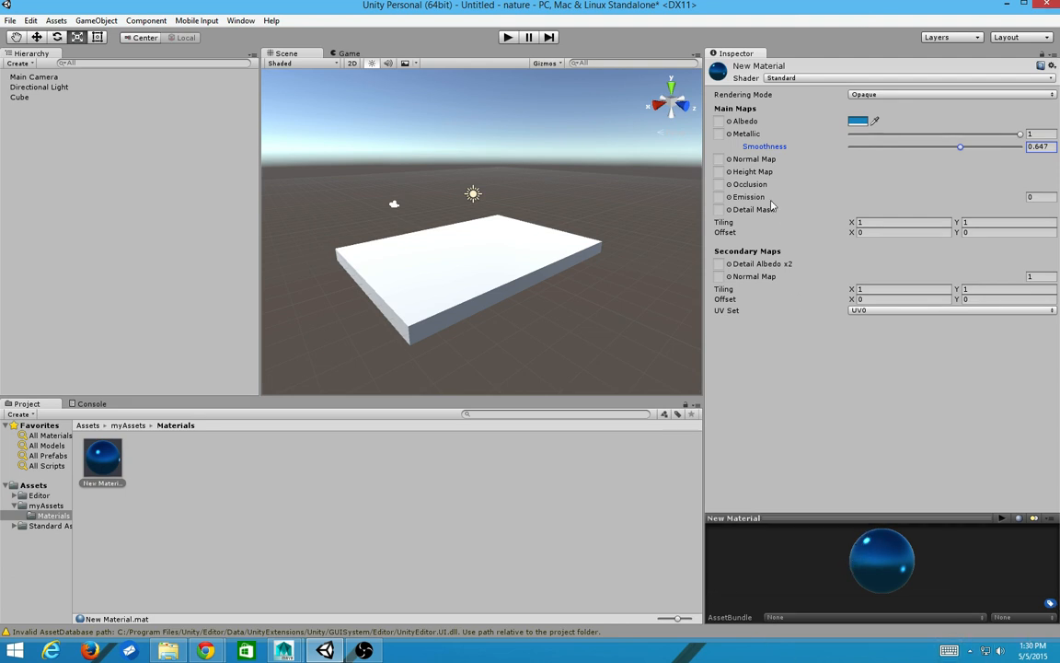
# Try the blue material with Metallic and Smoothness at 0, and set them to 0.313 and 0.51 respectively
pyautogui.click(851, 148)
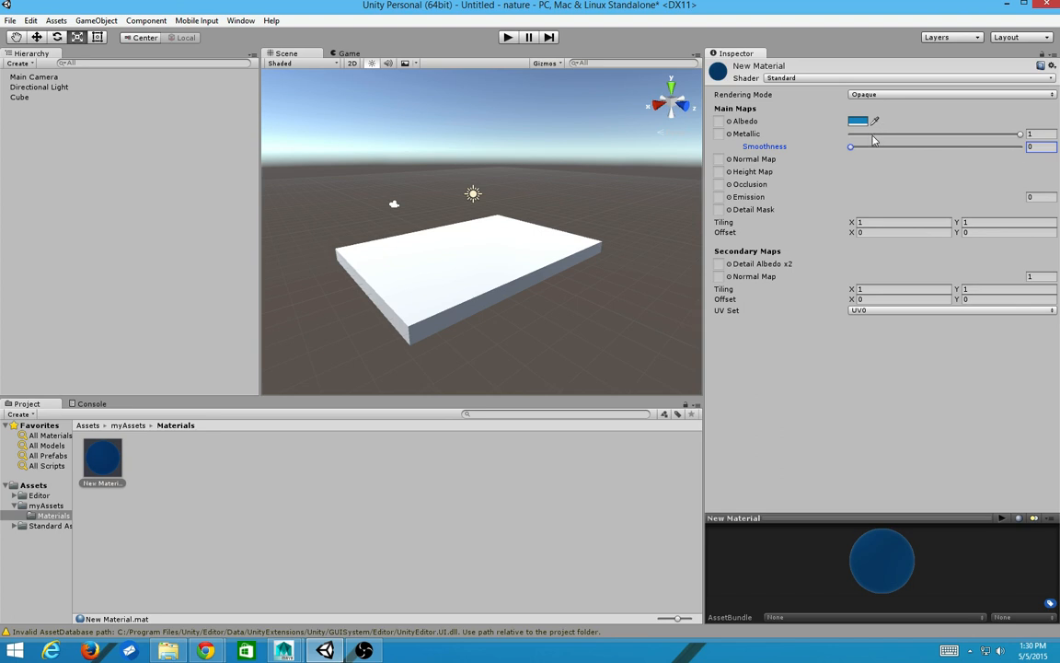
pyautogui.moveTo(872, 134); pyautogui.dragTo(806, 142)
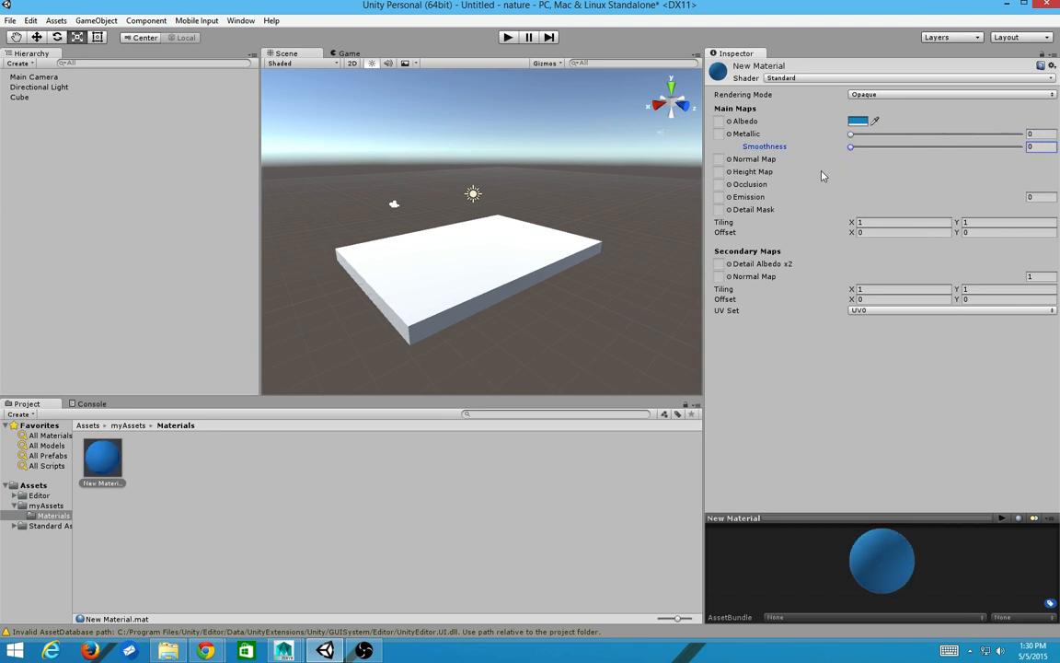
pyautogui.moveTo(851, 147); pyautogui.dragTo(781, 200)
pyautogui.moveTo(851, 147); pyautogui.dragTo(904, 135)
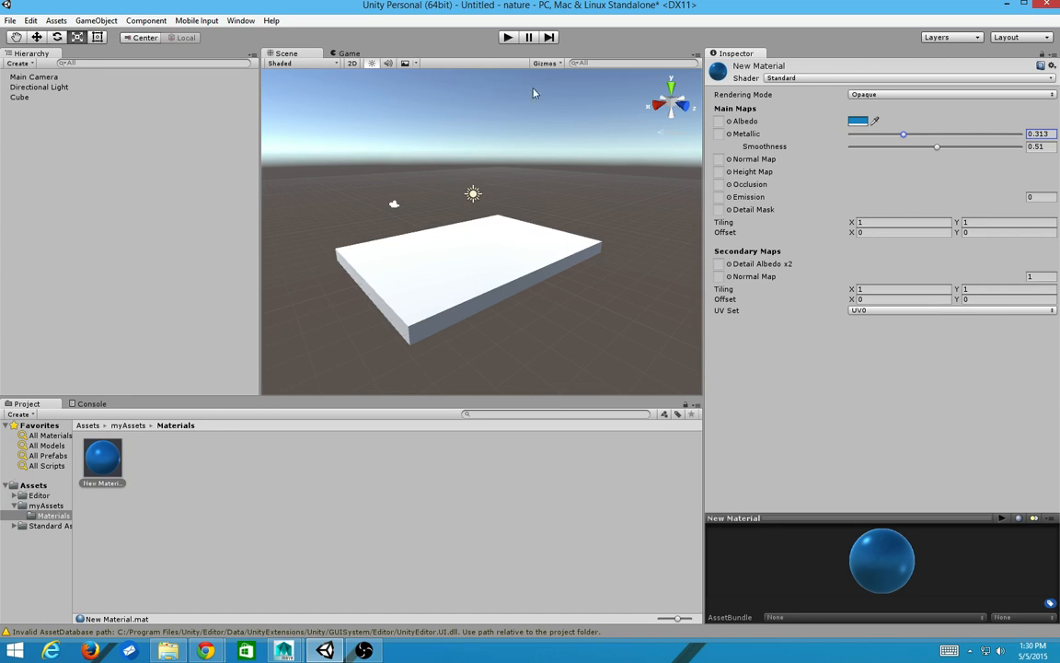
# Select the Cube, collapse its Default-Material settings and view the properties of that material's Standard shader
pyautogui.click(65, 95)
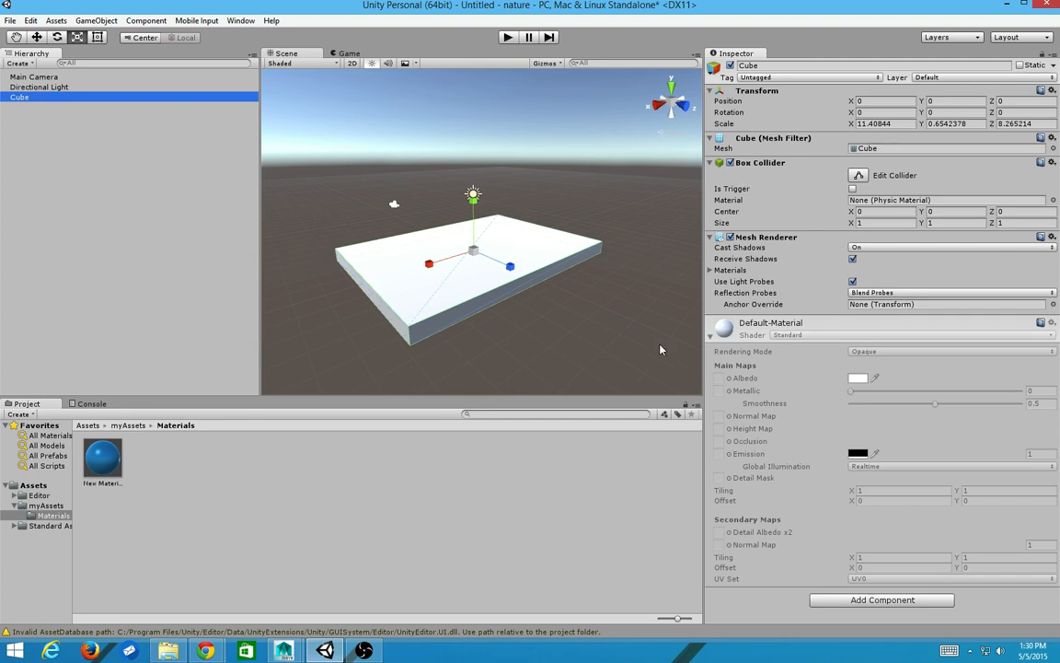
pyautogui.click(727, 329)
pyautogui.click(727, 329)
pyautogui.click(728, 329)
pyautogui.click(727, 329)
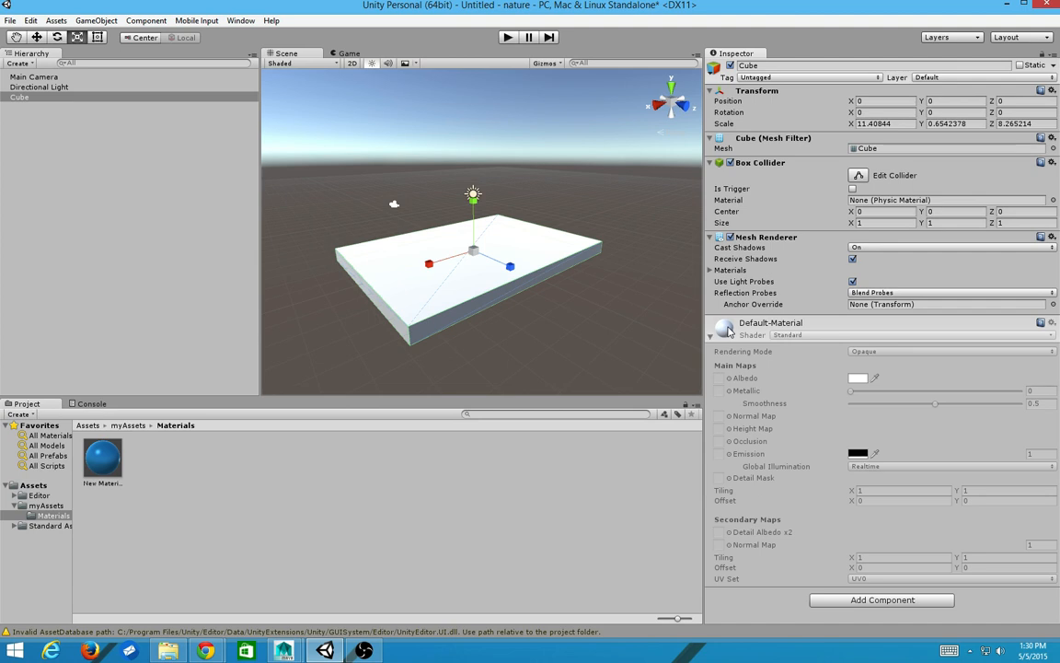
pyautogui.rightClick(728, 330)
pyautogui.click(723, 331)
pyautogui.rightClick(722, 330)
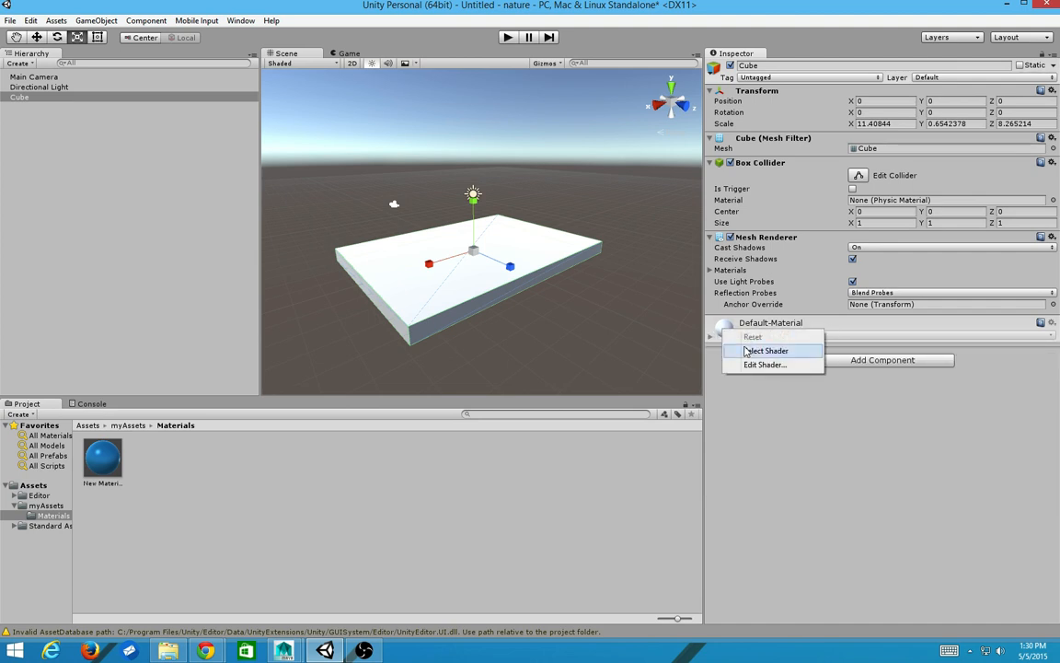
pyautogui.click(764, 350)
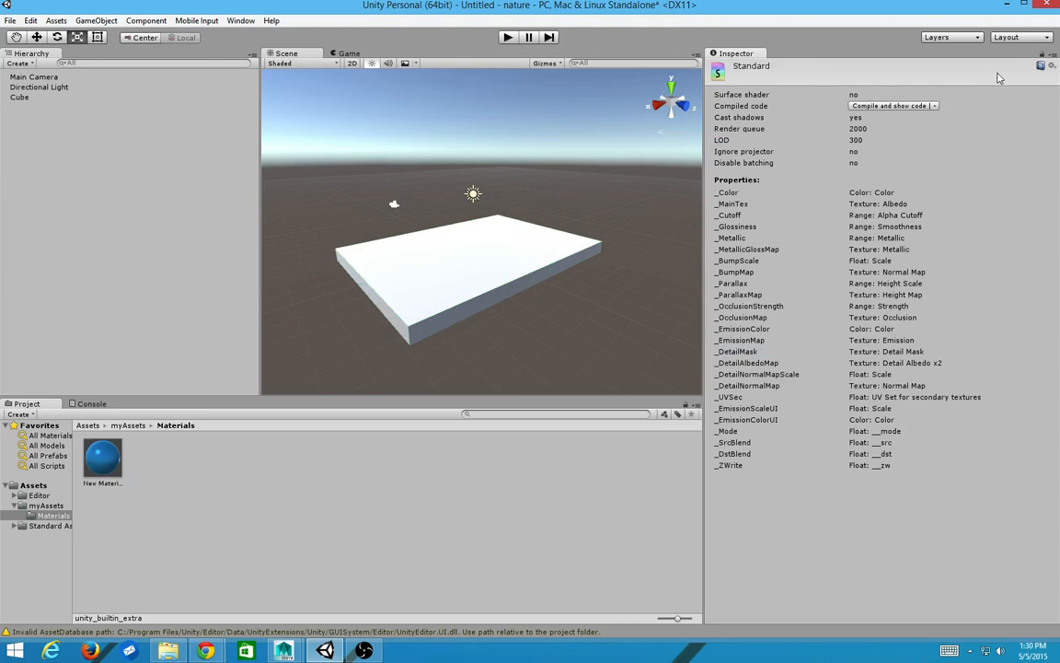
# Apply the blue New Material from the Materials folder to the Cube in the scene
pyautogui.click(277, 575)
pyautogui.click(96, 457)
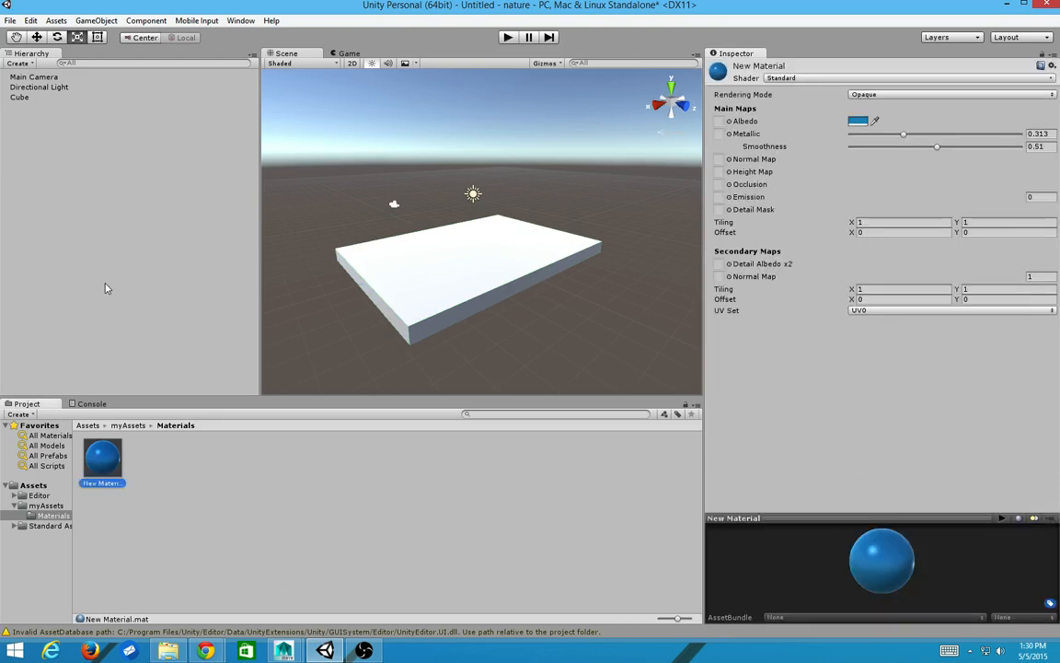
pyautogui.click(22, 97)
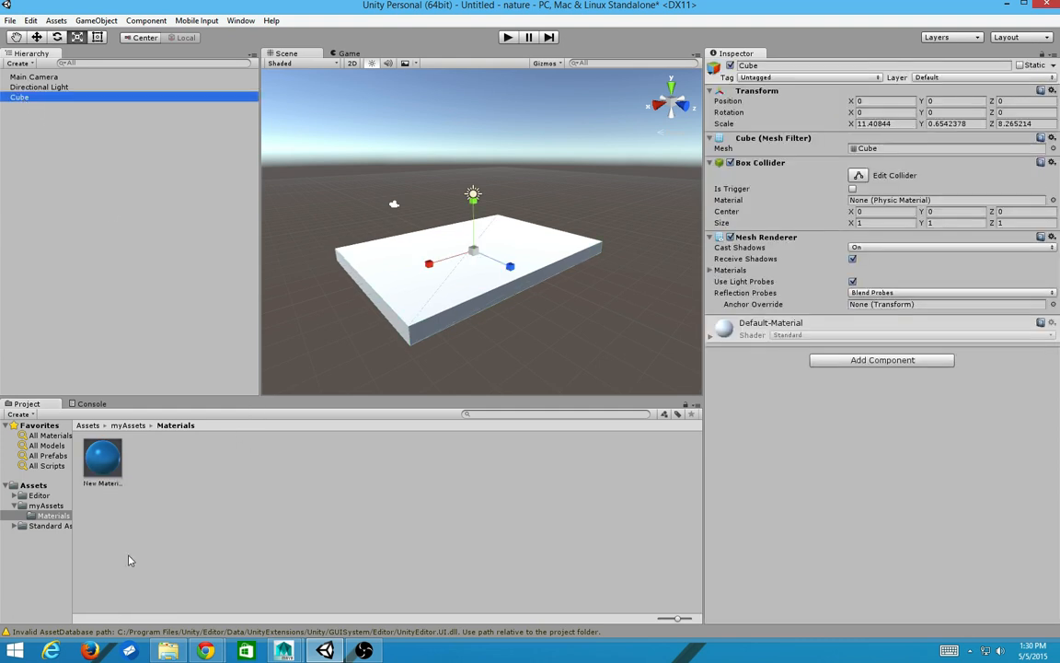
pyautogui.moveTo(95, 469); pyautogui.dragTo(441, 290)
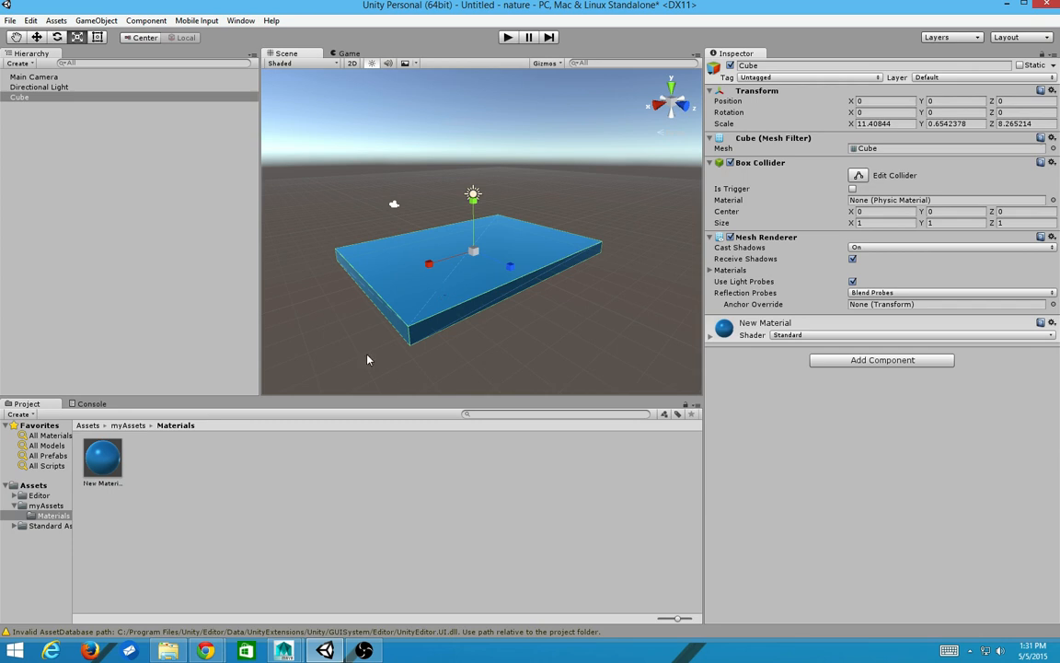
pyautogui.moveTo(99, 456); pyautogui.dragTo(26, 99)
# Expand the blue material's settings on the Cube and view the available shader types, keeping Standard
pyautogui.click(718, 333)
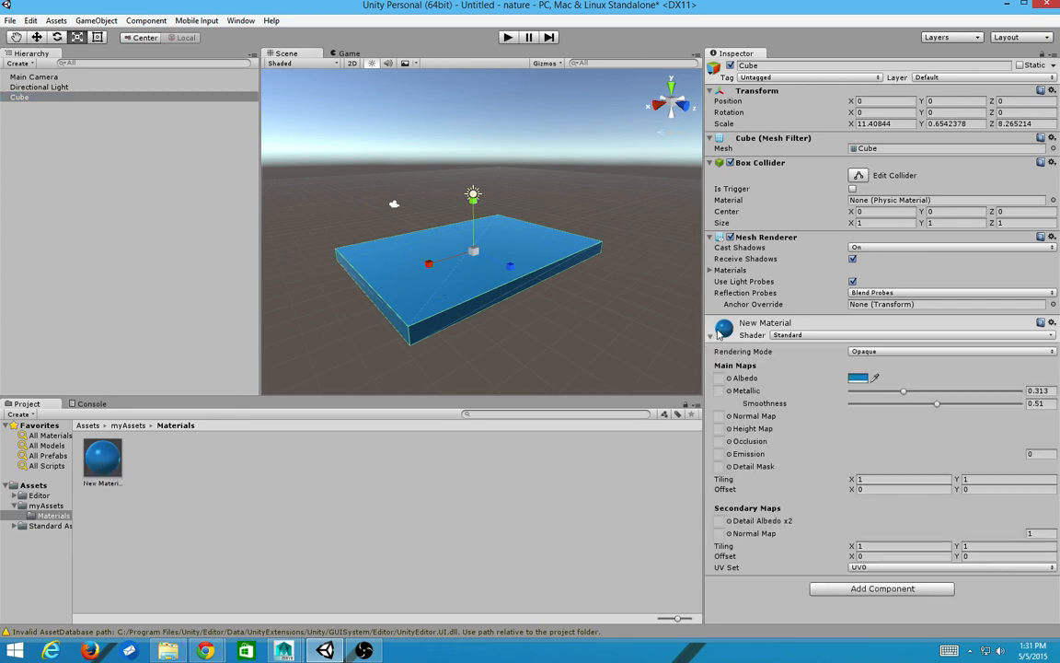
pyautogui.click(717, 333)
pyautogui.click(717, 333)
pyautogui.click(782, 335)
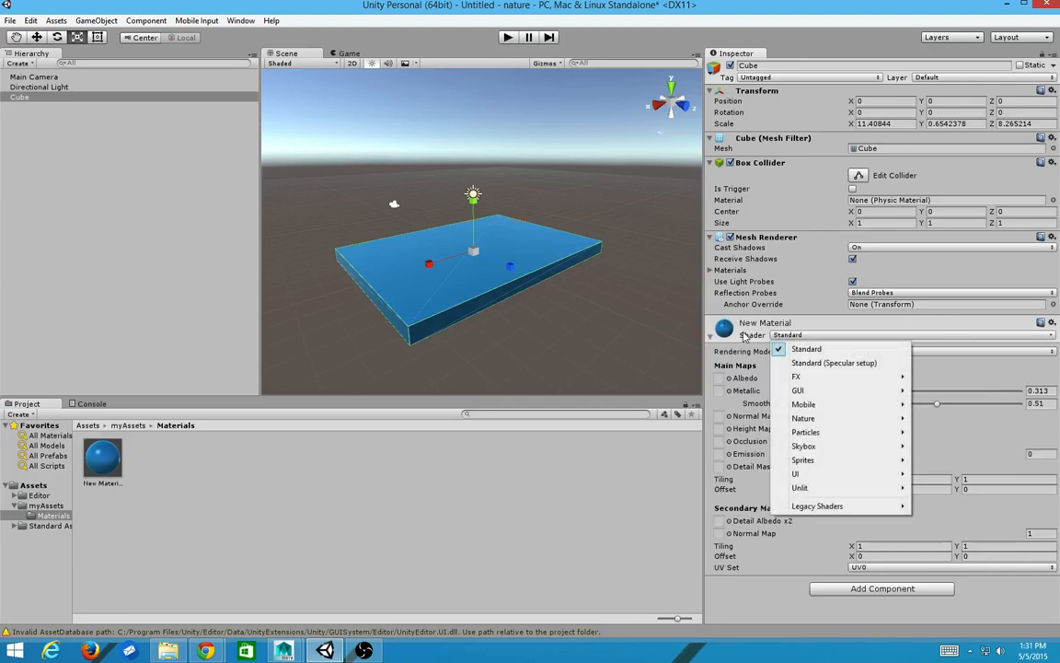
pyautogui.rightClick(740, 336)
pyautogui.click(665, 303)
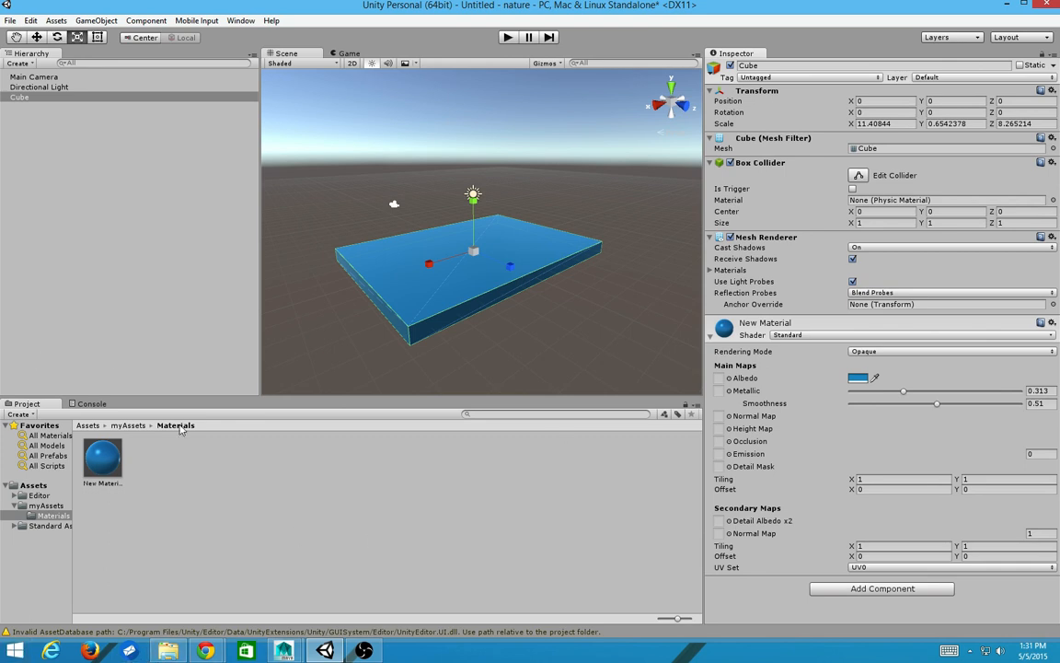
# Deselect the Cube and inspect the blue platform in the scene from a higher angle
pyautogui.scroll(2, 408, 241)
pyautogui.scroll(-3, 425, 304)
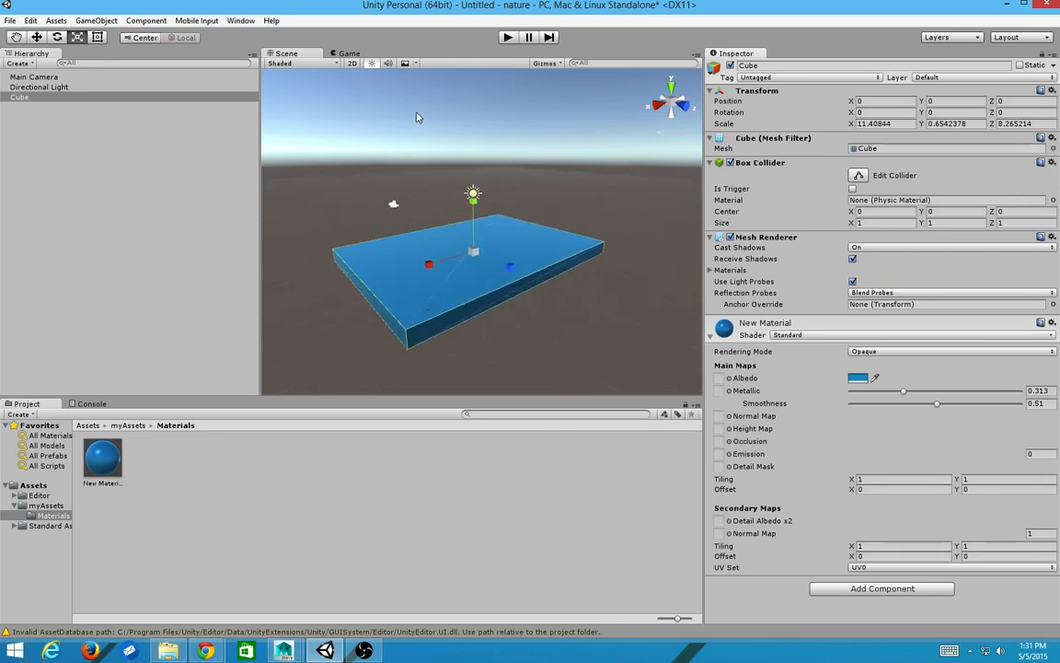
pyautogui.click(425, 317)
pyautogui.scroll(2, 488, 298)
pyautogui.scroll(-3, 494, 295)
pyautogui.keyDown('alt'); pyautogui.moveTo(494, 295); pyautogui.dragTo(604, 364); pyautogui.keyUp('alt')
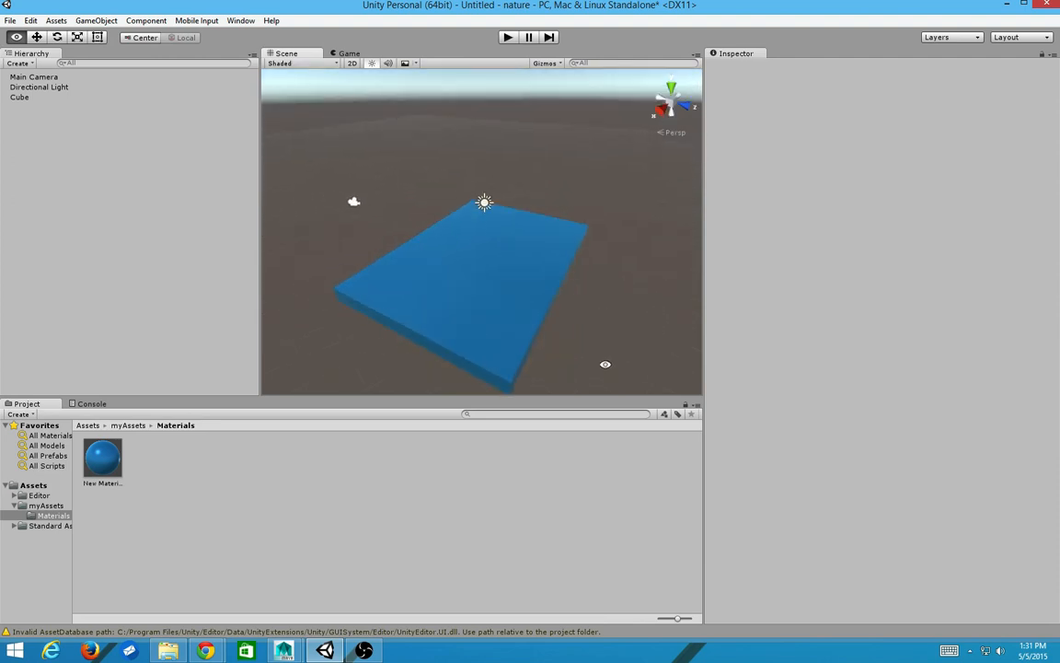
pyautogui.press('r')
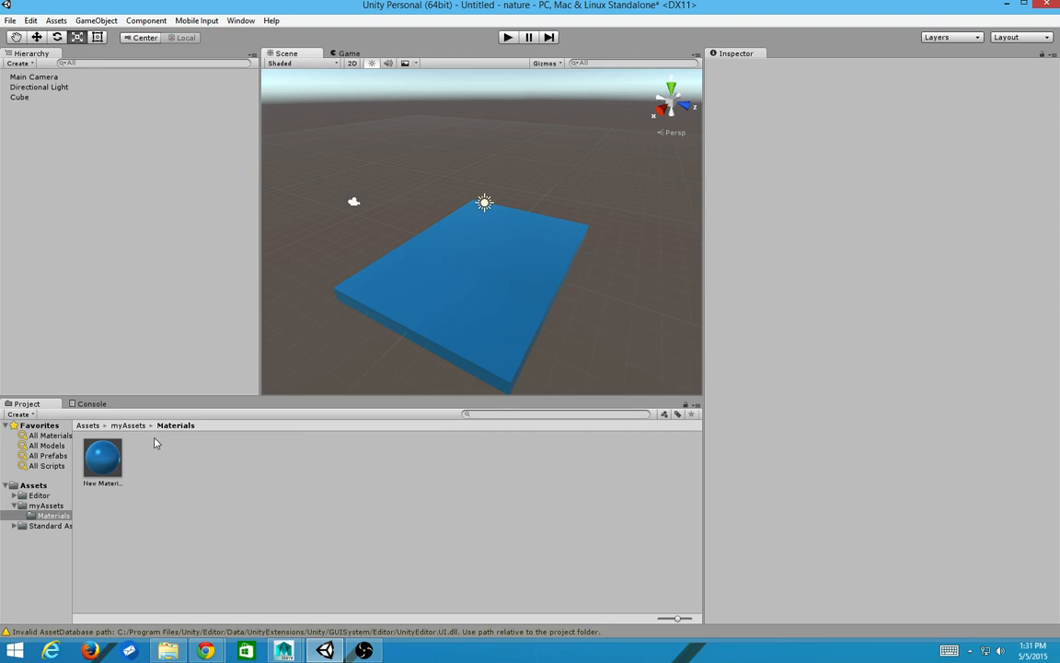
# Show the contents of the Standard Assets folder and inspect the Cube in the scene from a low angle
pyautogui.click(49, 538)
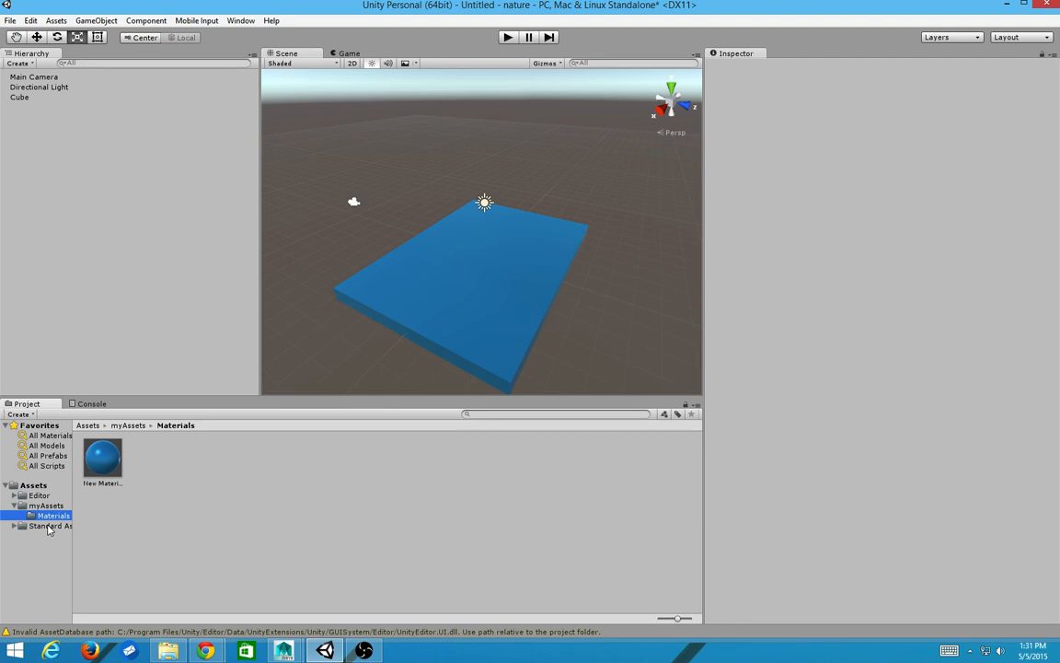
pyautogui.click(50, 527)
pyautogui.click(468, 284)
pyautogui.keyDown('alt'); pyautogui.moveTo(428, 261); pyautogui.dragTo(525, 258); pyautogui.keyUp('alt')
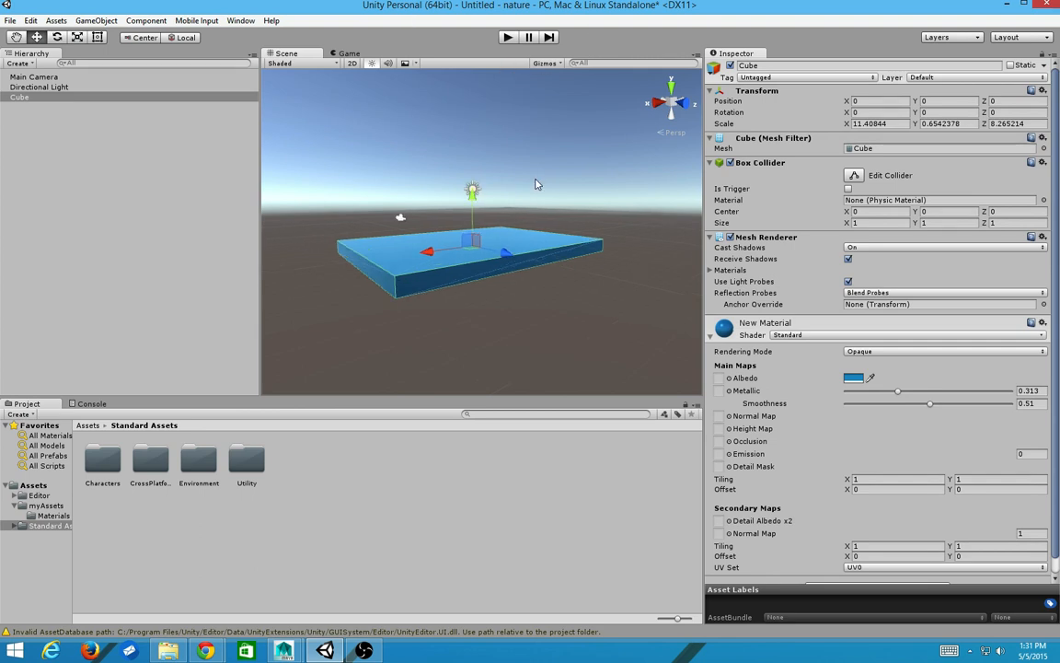
pyautogui.click(557, 158)
pyautogui.keyDown('alt'); pyautogui.moveTo(558, 158); pyautogui.dragTo(506, 147); pyautogui.keyUp('alt')
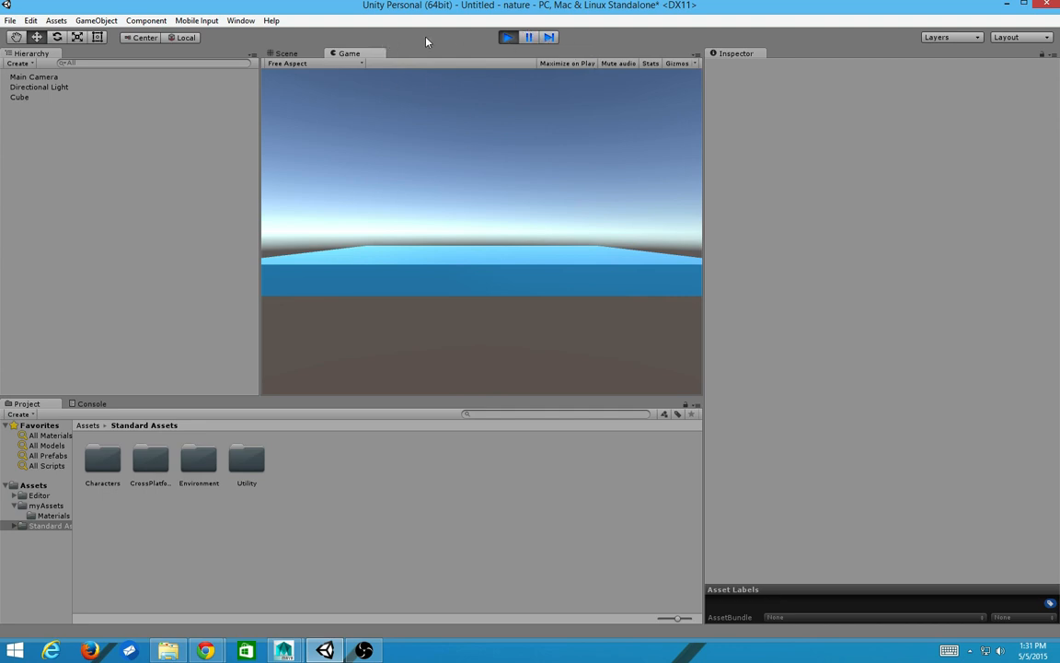
# Test the scene in play mode, pausing it to inspect the platform in the Scene view, and stop playback
pyautogui.click(282, 54)
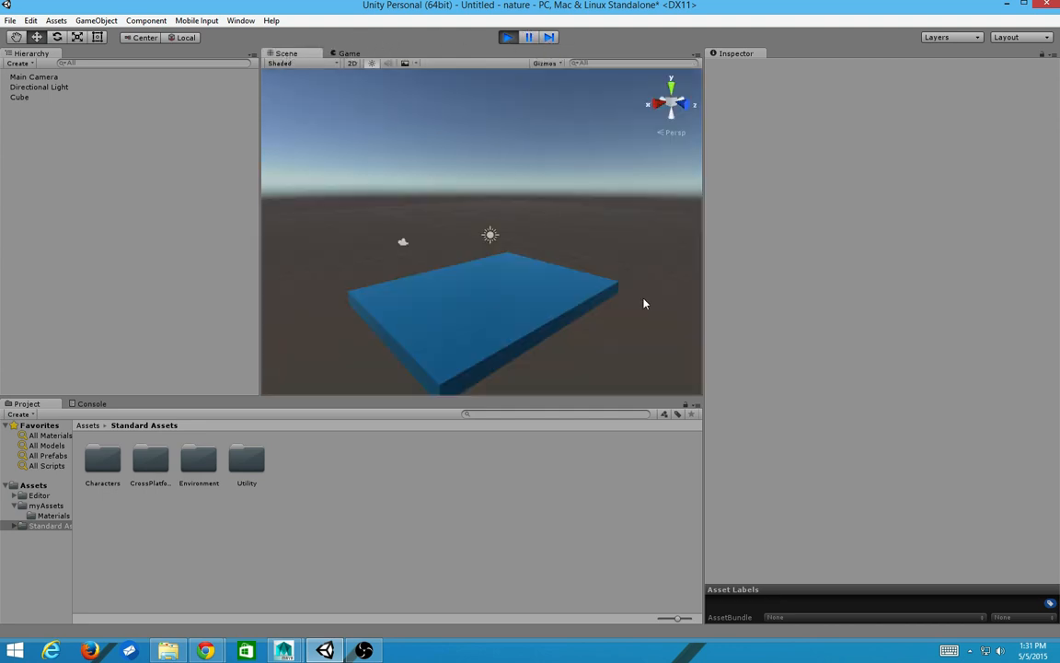
pyautogui.click(529, 38)
pyautogui.keyDown('alt'); pyautogui.moveTo(514, 237); pyautogui.dragTo(525, 298); pyautogui.keyUp('alt')
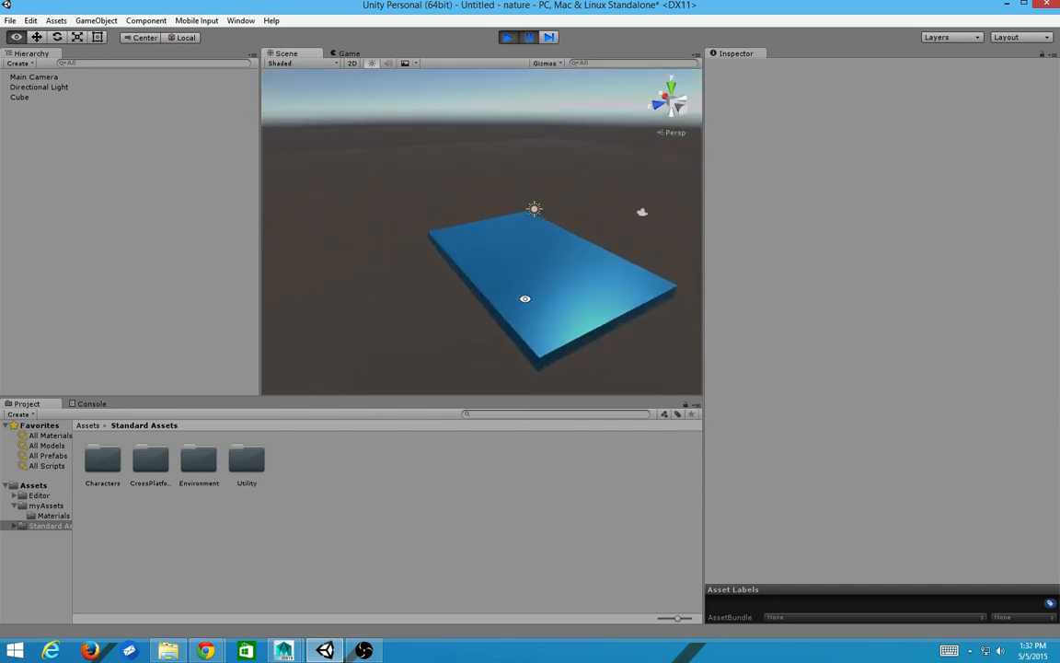
pyautogui.click(509, 41)
pyautogui.click(527, 39)
pyautogui.click(527, 39)
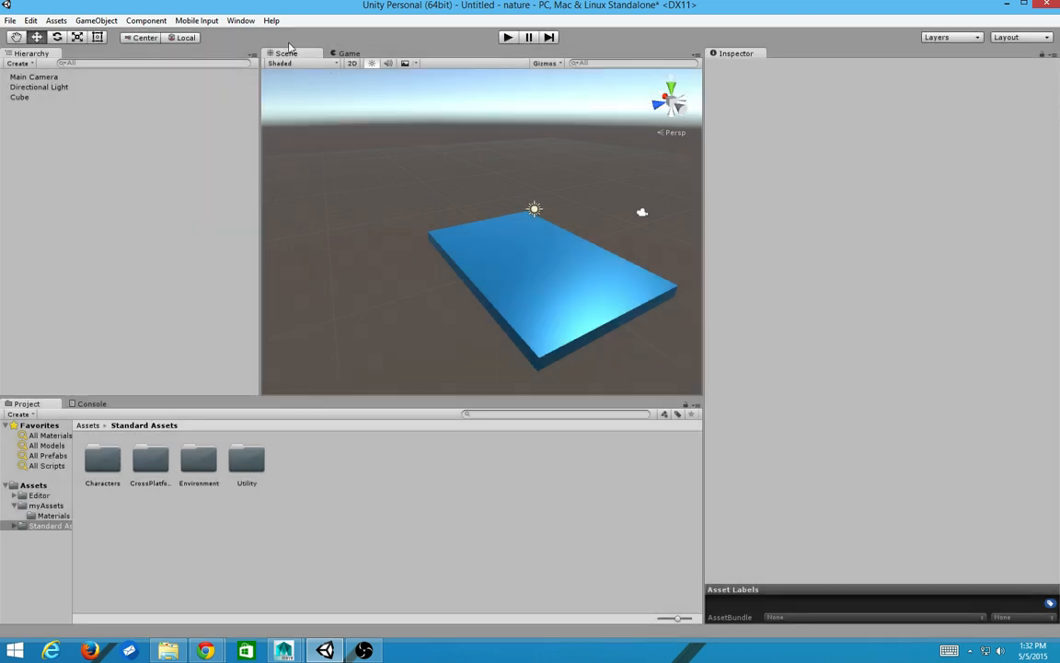
# Select the Cube and examine the light reflection on its surface from several angles and from farther away
pyautogui.keyDown('alt'); pyautogui.moveTo(518, 277); pyautogui.dragTo(480, 234); pyautogui.keyUp('alt')
pyautogui.click(480, 234)
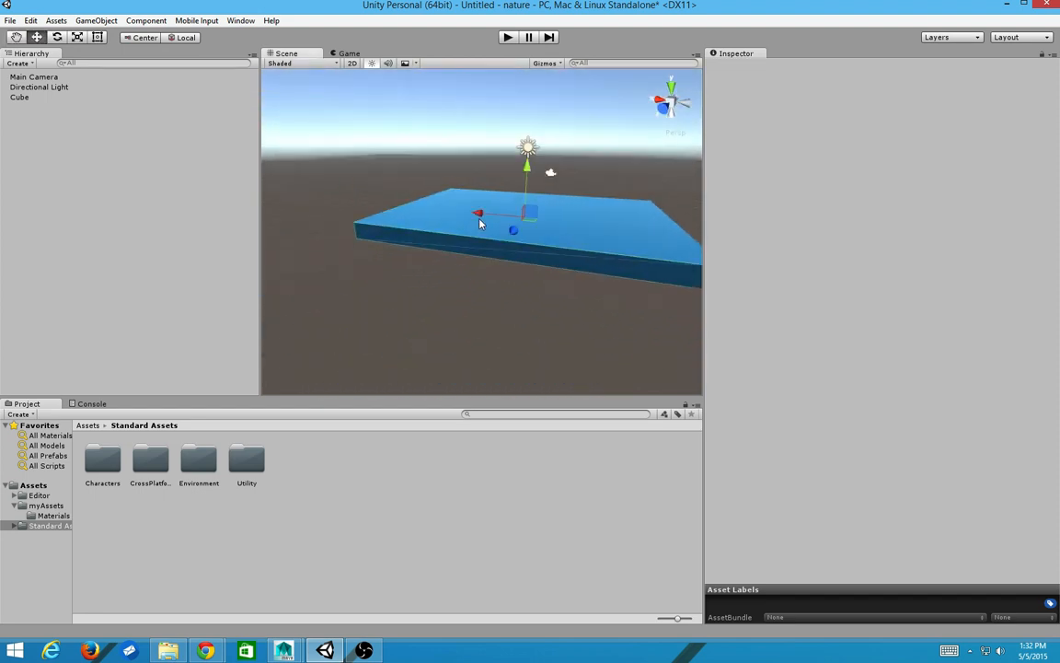
pyautogui.scroll(-4, 546, 171)
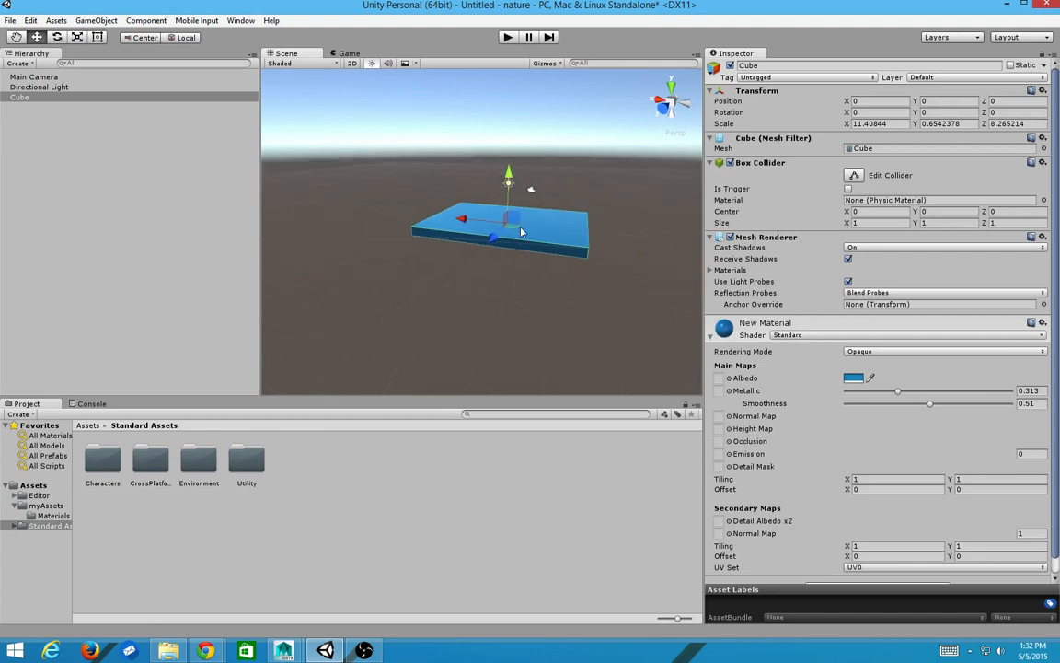
pyautogui.keyDown('alt'); pyautogui.moveTo(546, 170); pyautogui.dragTo(546, 182); pyautogui.keyUp('alt')
pyautogui.keyDown('alt'); pyautogui.moveTo(471, 226); pyautogui.dragTo(487, 200); pyautogui.keyUp('alt')
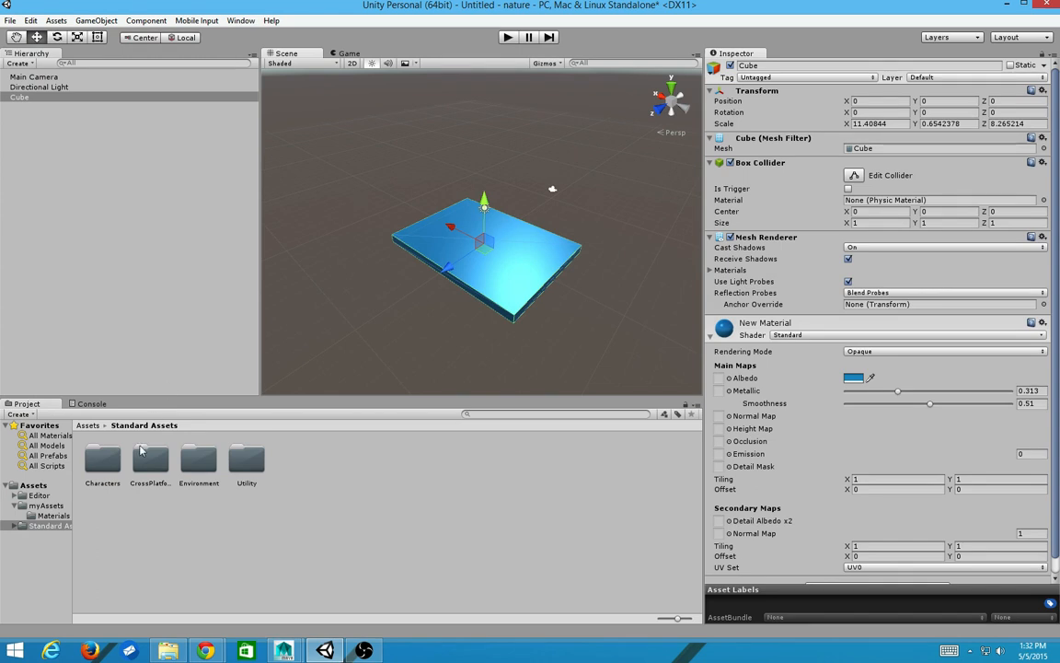
# Look into the Characters folder and return to Standard Assets through the top-level Assets folder
pyautogui.doubleClick(103, 465)
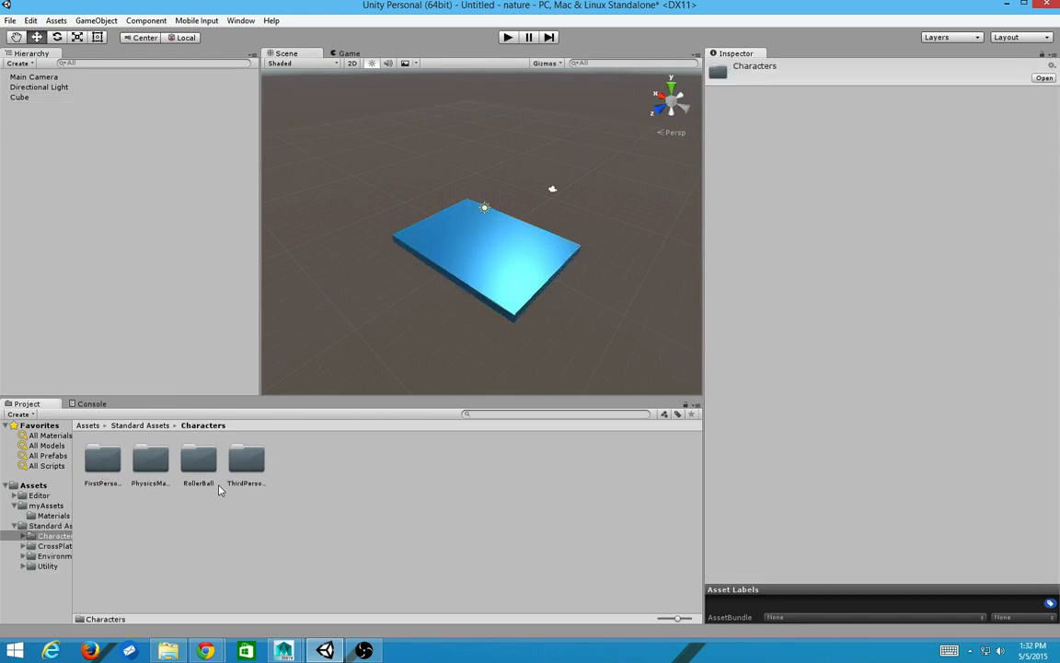
pyautogui.click(63, 485)
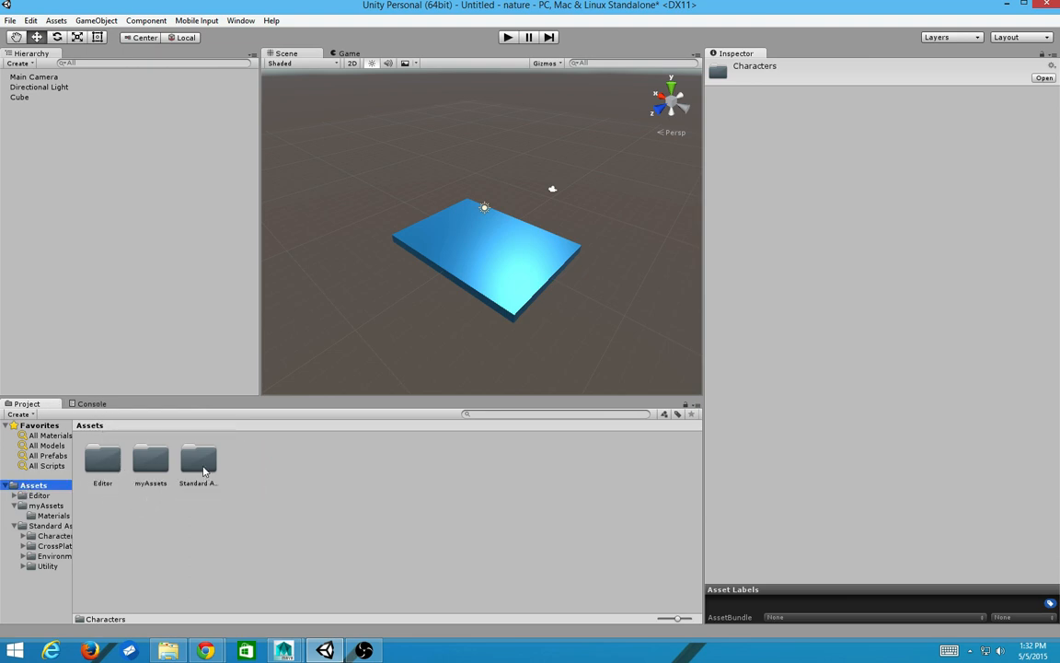
pyautogui.doubleClick(204, 463)
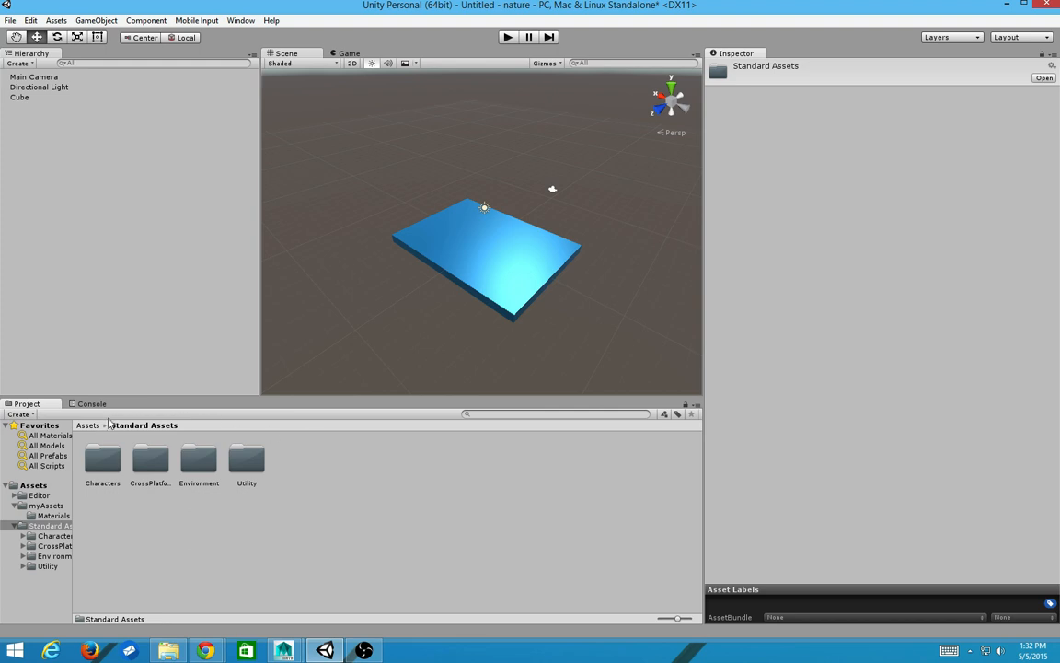
pyautogui.click(467, 527)
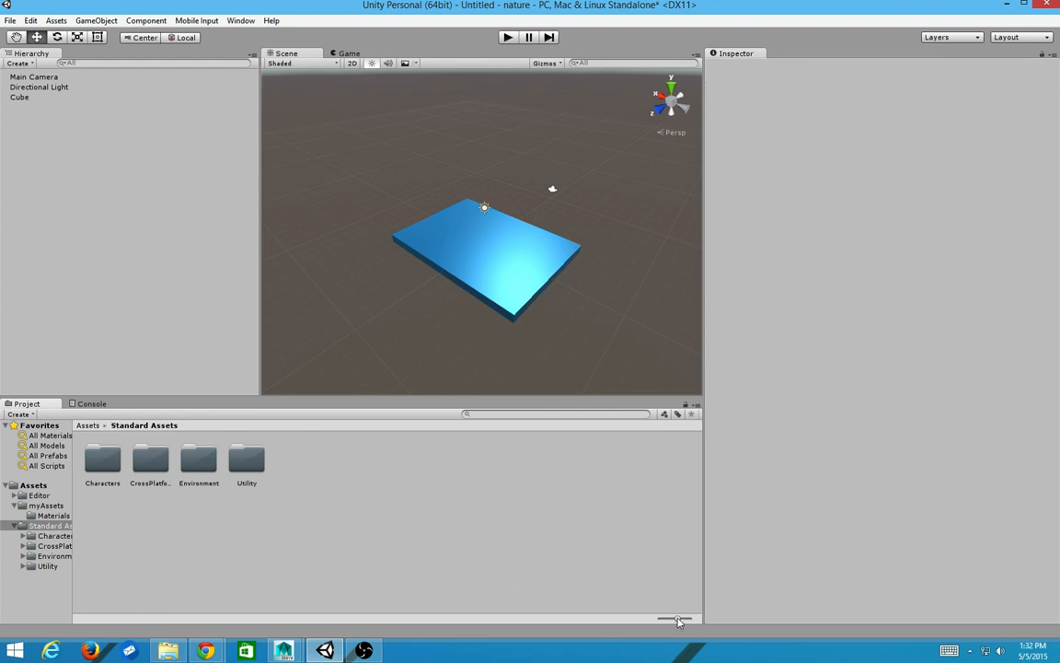
# Display the Standard Assets contents as a compact list and step through its Characters, CrossPlatformInput, Environment and Utility folders
pyautogui.moveTo(678, 622); pyautogui.dragTo(658, 618)
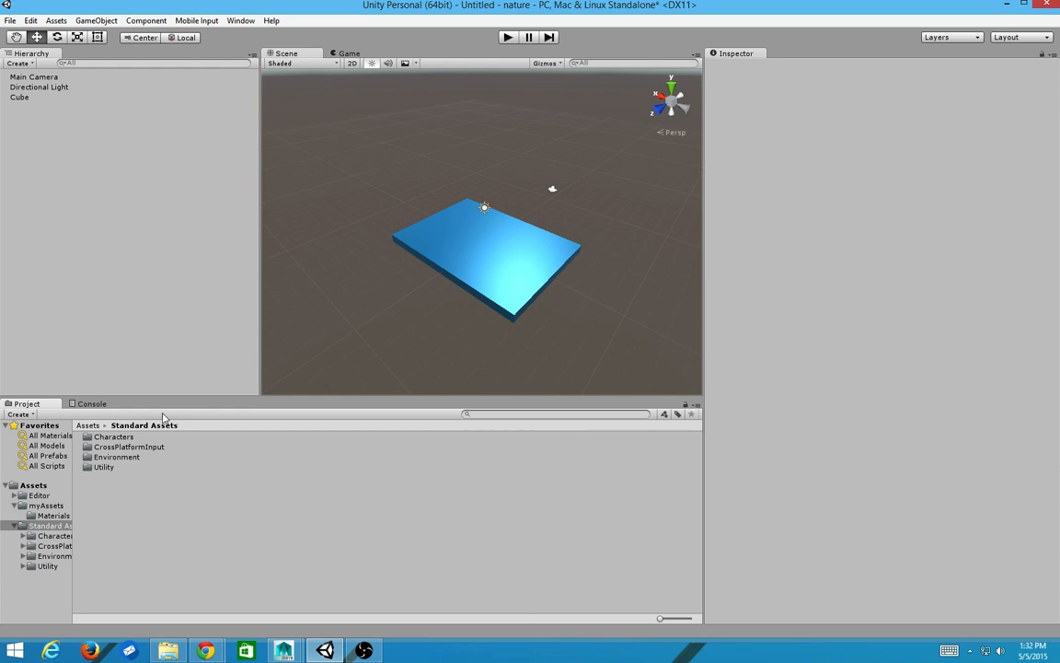
pyautogui.click(105, 448)
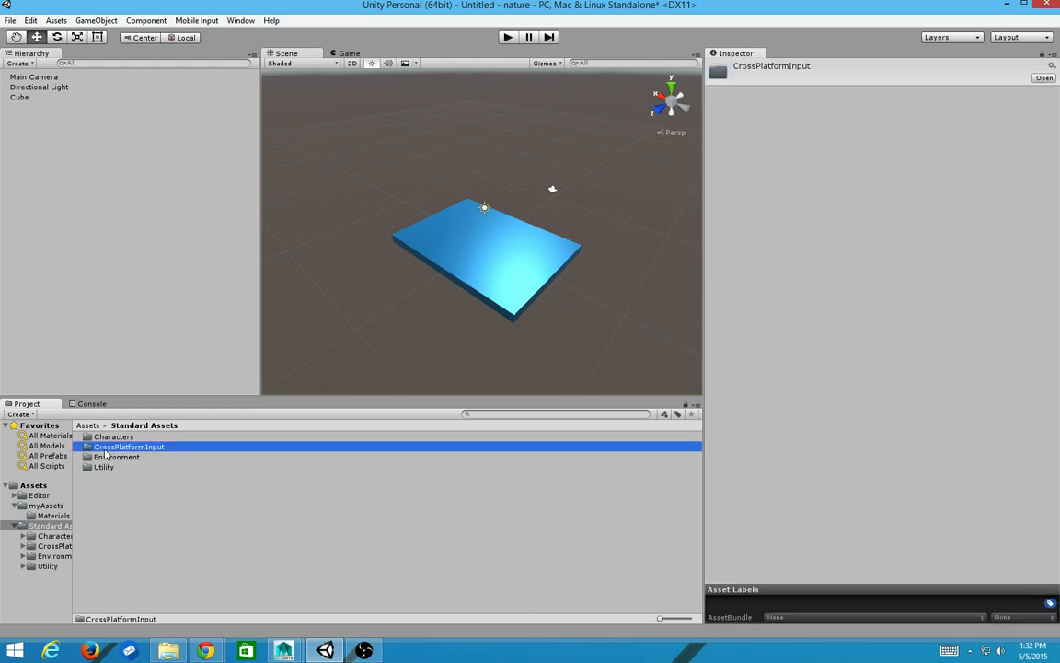
pyautogui.press('Up')
pyautogui.press('Down')
pyautogui.press('Down')
pyautogui.press('Down')
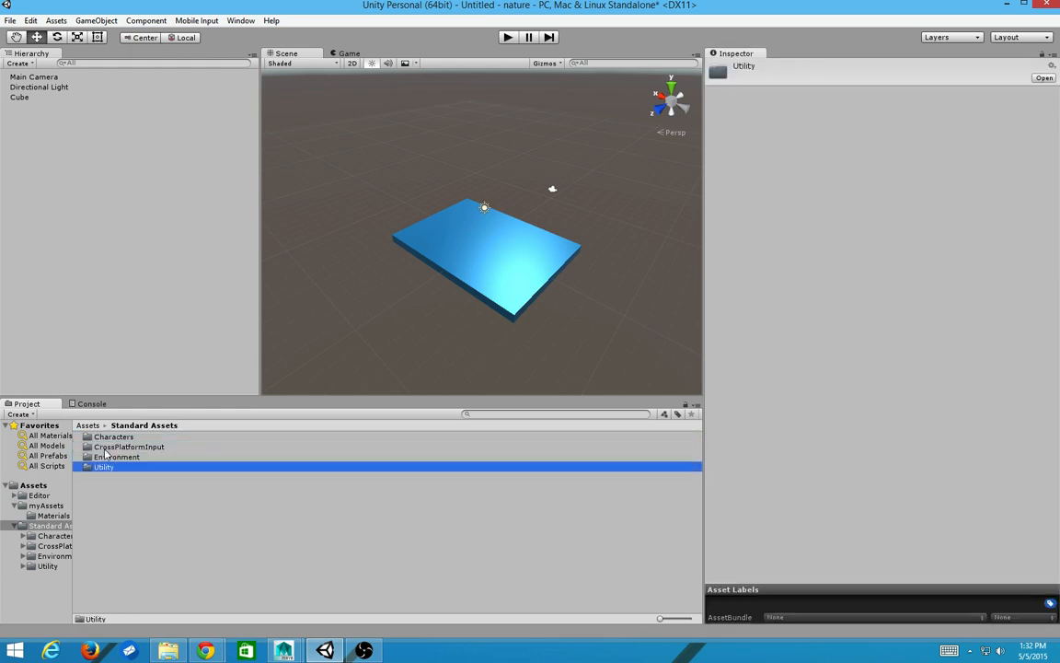
pyautogui.press('Up')
pyautogui.press('Up')
pyautogui.press('Up')
pyautogui.press('Down')
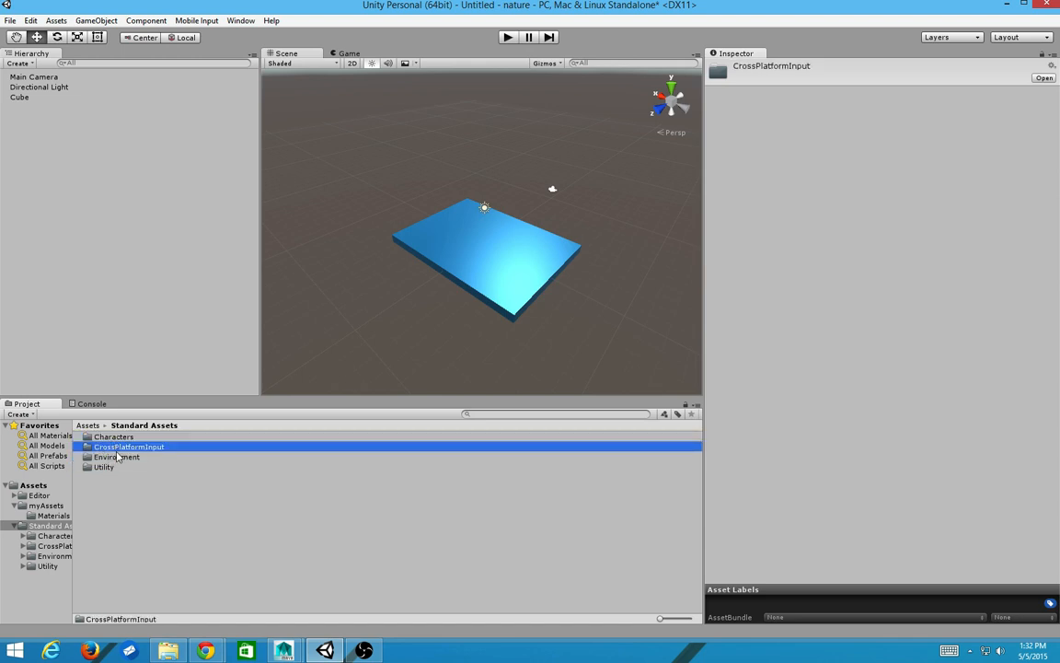
# Open the Prefabs folder inside Characters > FirstPersonCharacter
pyautogui.doubleClick(108, 436)
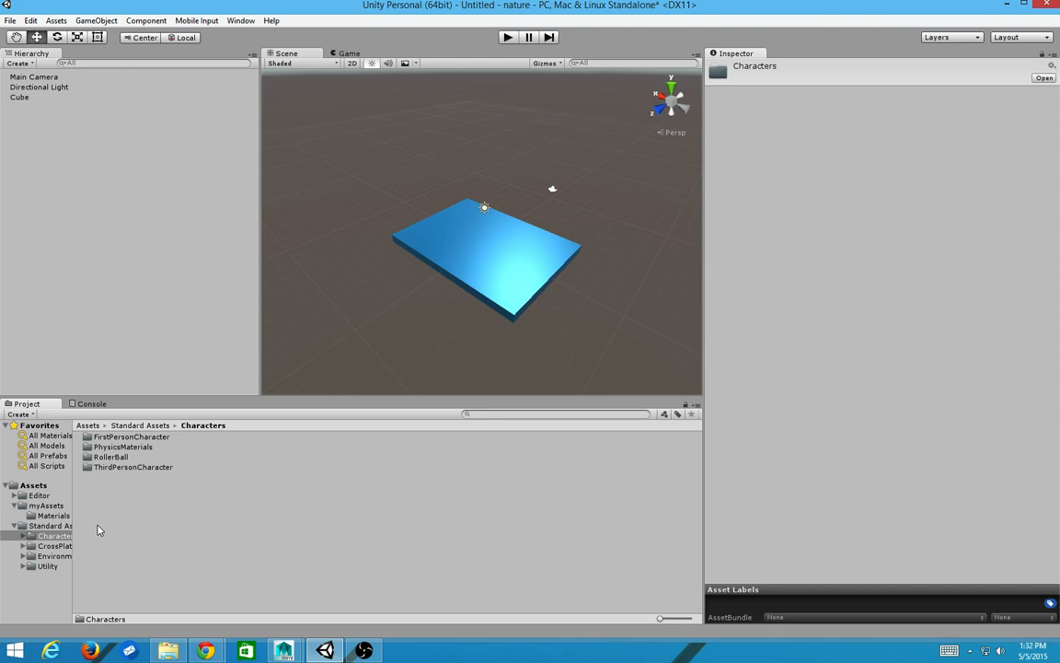
pyautogui.click(126, 438)
pyautogui.click(102, 466)
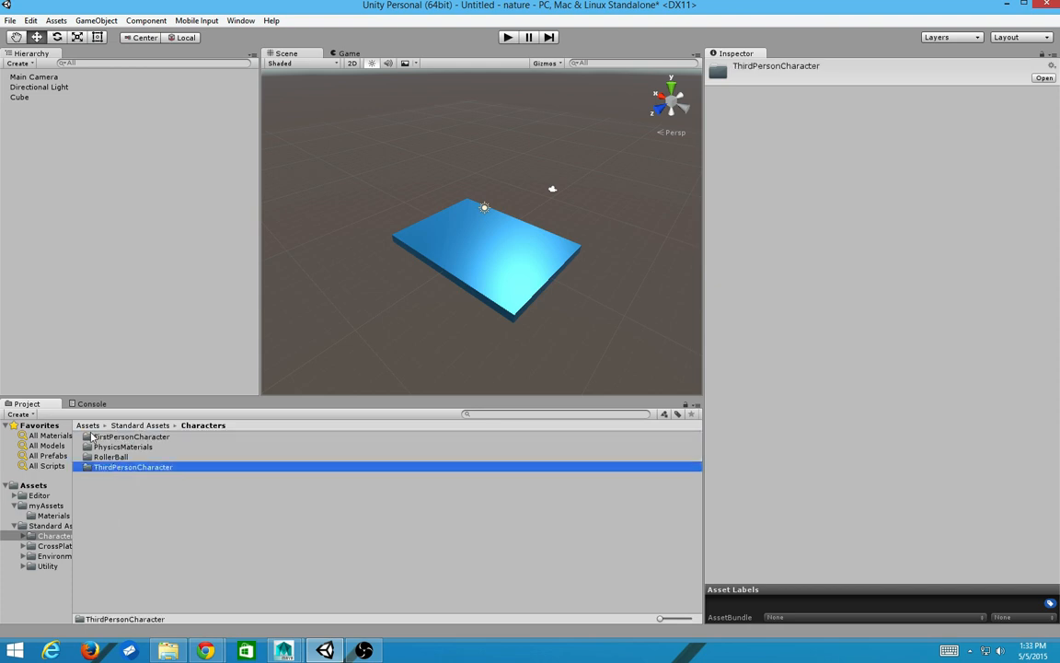
pyautogui.doubleClick(92, 437)
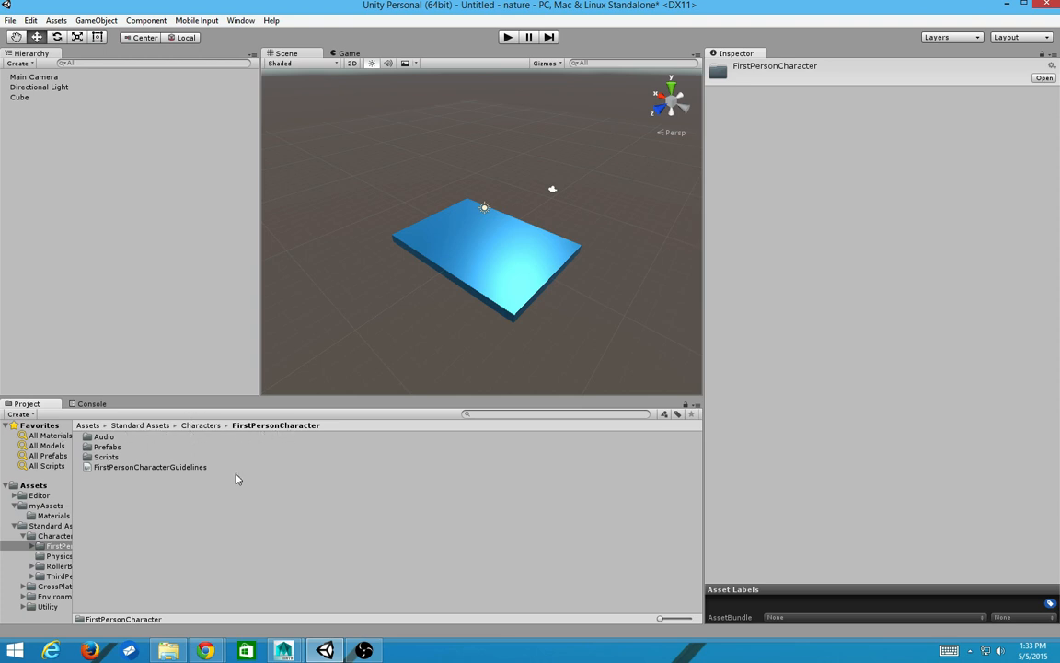
pyautogui.doubleClick(102, 446)
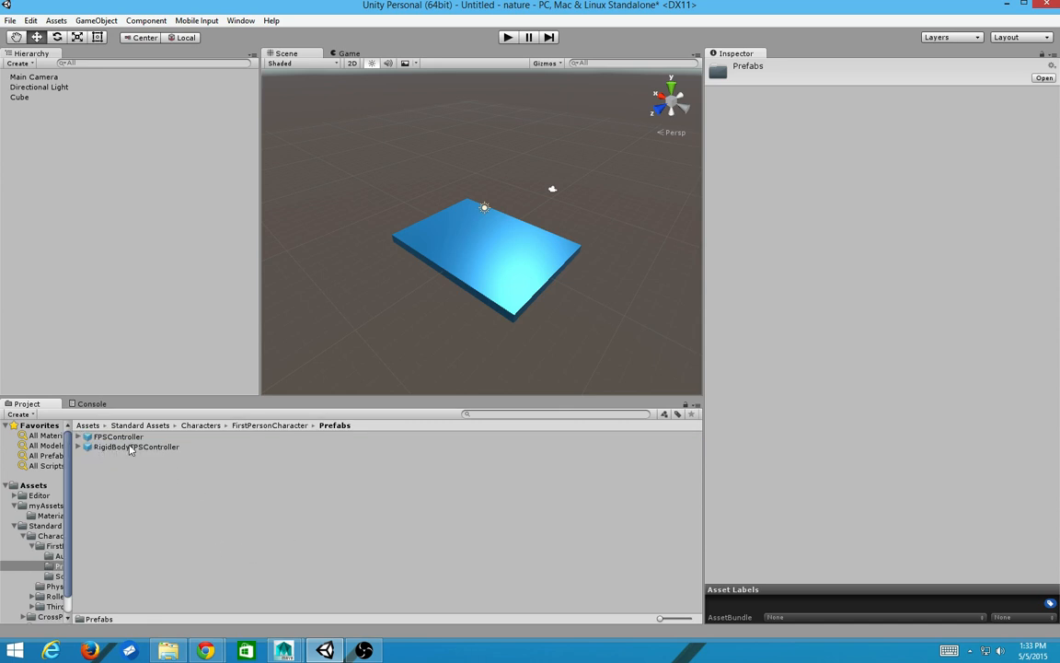
# Compare the FPSController and RigidBodyFPSController prefabs, and add RigidBodyFPSController to the scene hierarchy
pyautogui.click(131, 448)
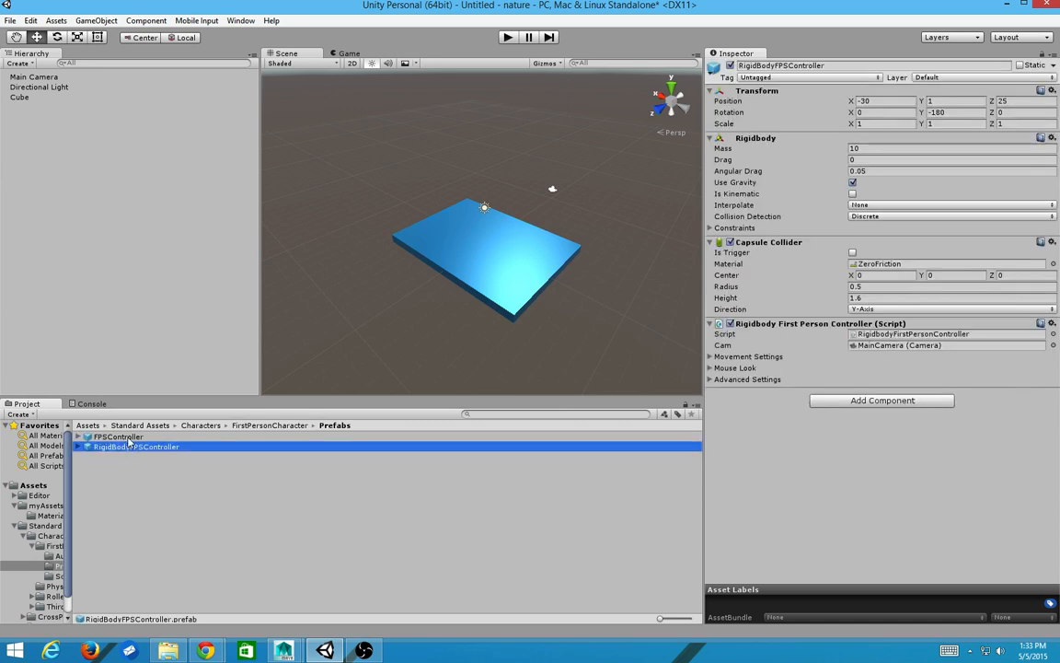
pyautogui.click(120, 437)
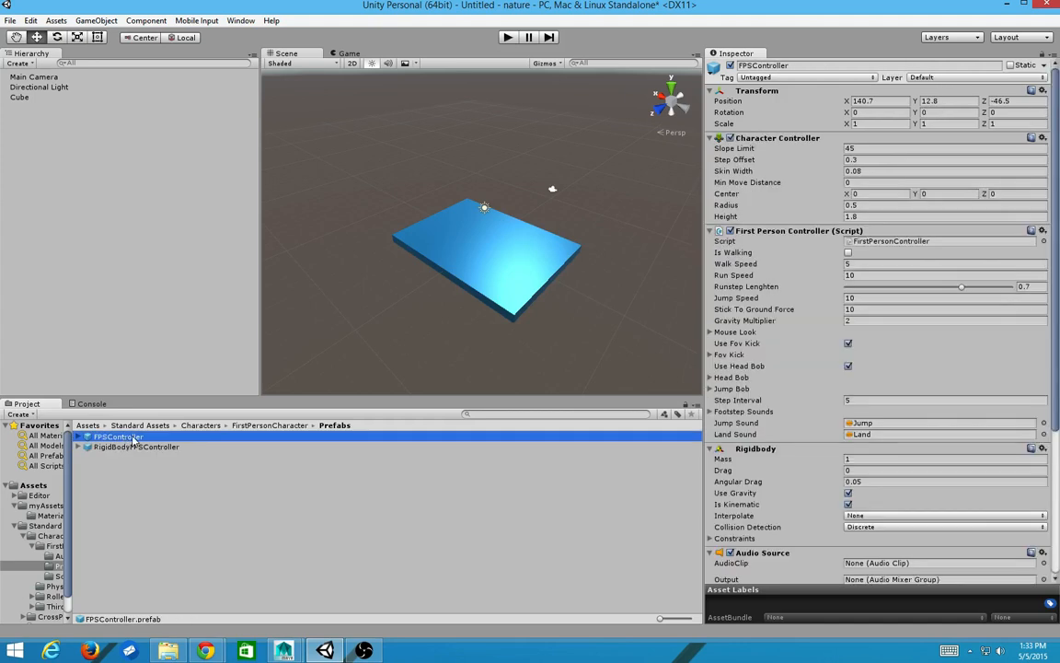
pyautogui.click(132, 447)
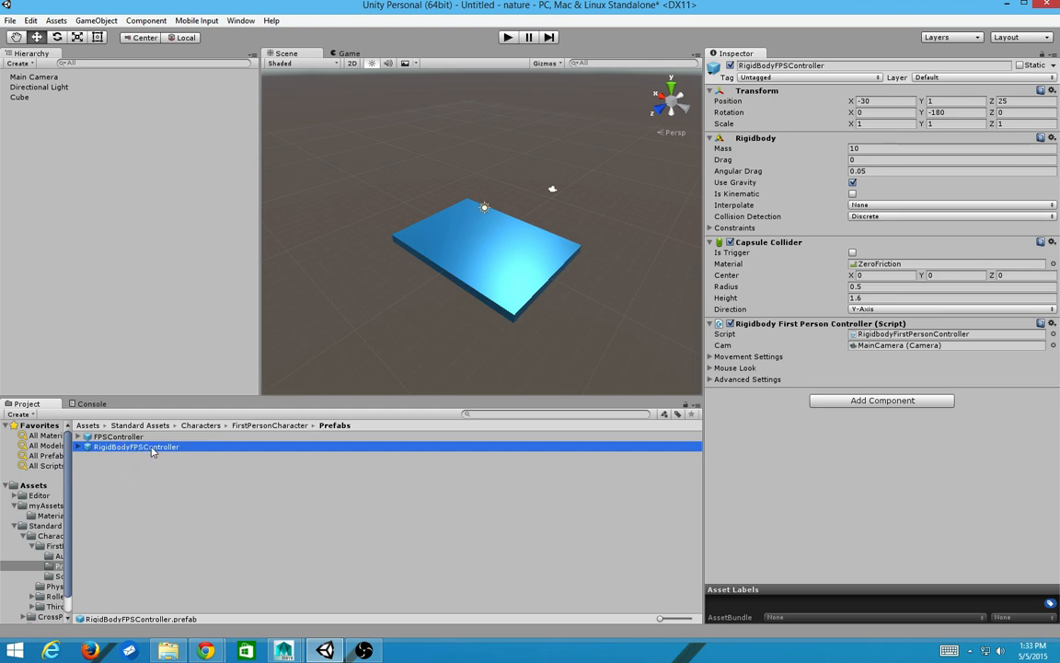
pyautogui.moveTo(152, 450); pyautogui.dragTo(135, 320)
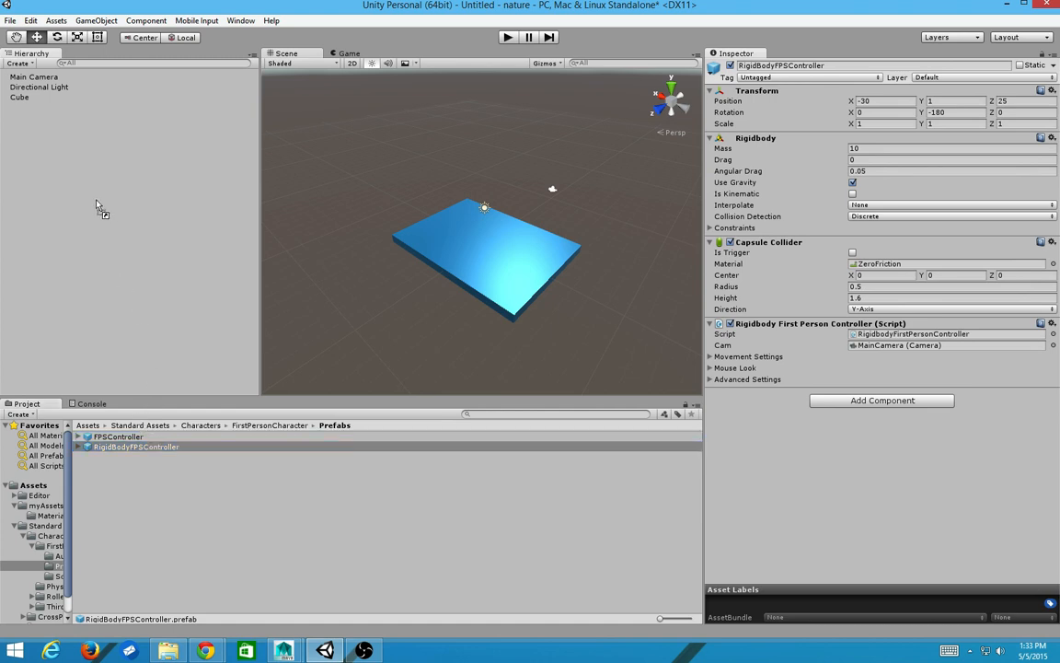
pyautogui.moveTo(96, 197); pyautogui.dragTo(98, 195)
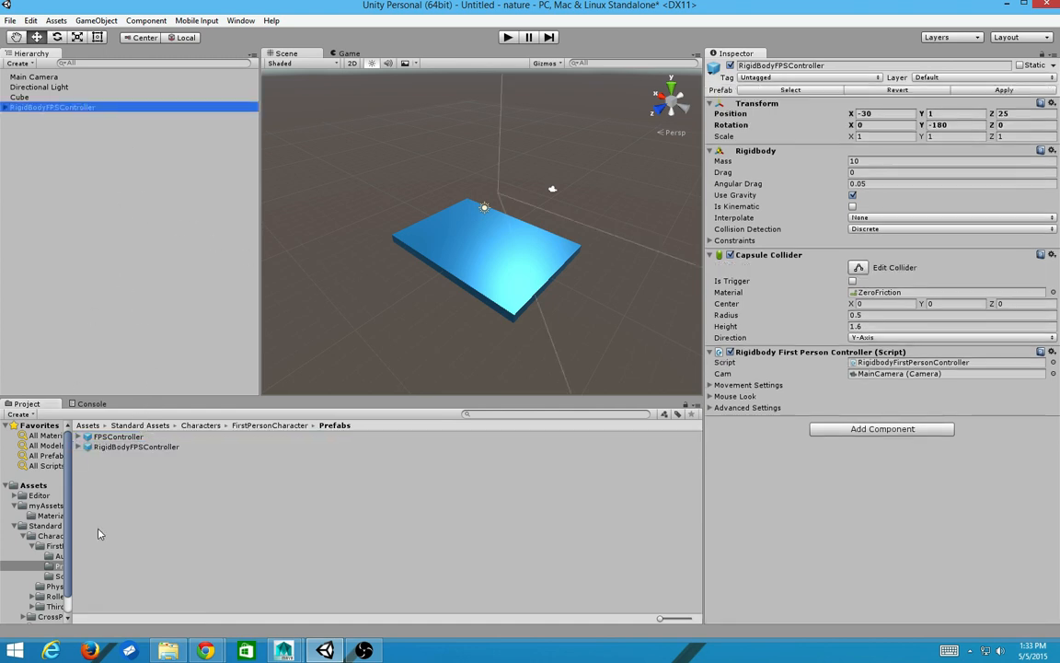
# Select RigidBodyFPSController in the scene and examine where it sits relative to the blue platform
pyautogui.click(126, 448)
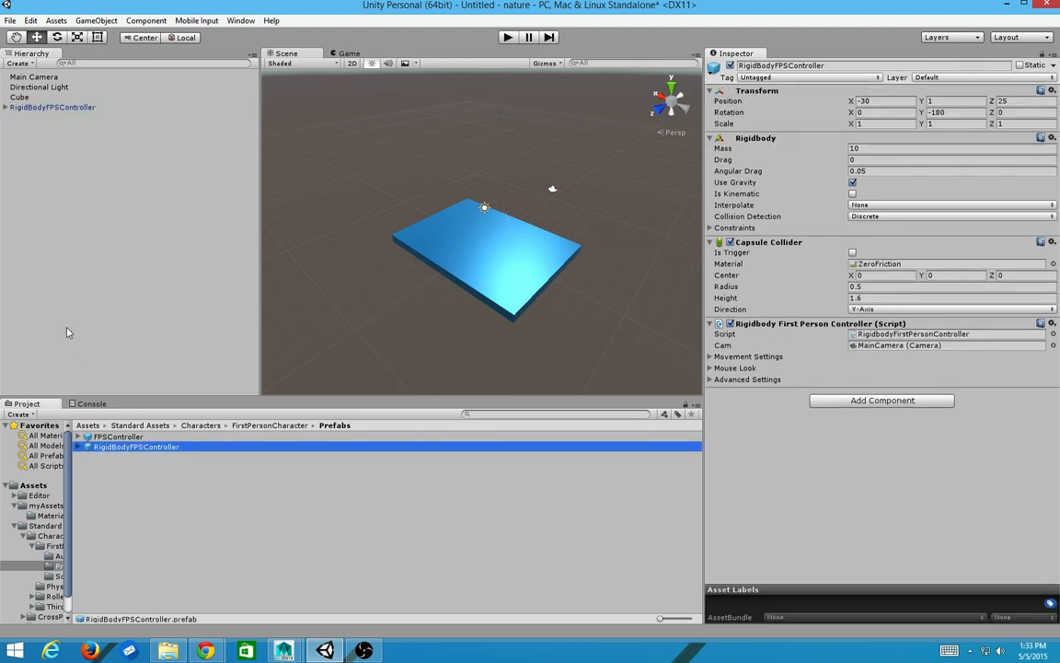
pyautogui.click(55, 107)
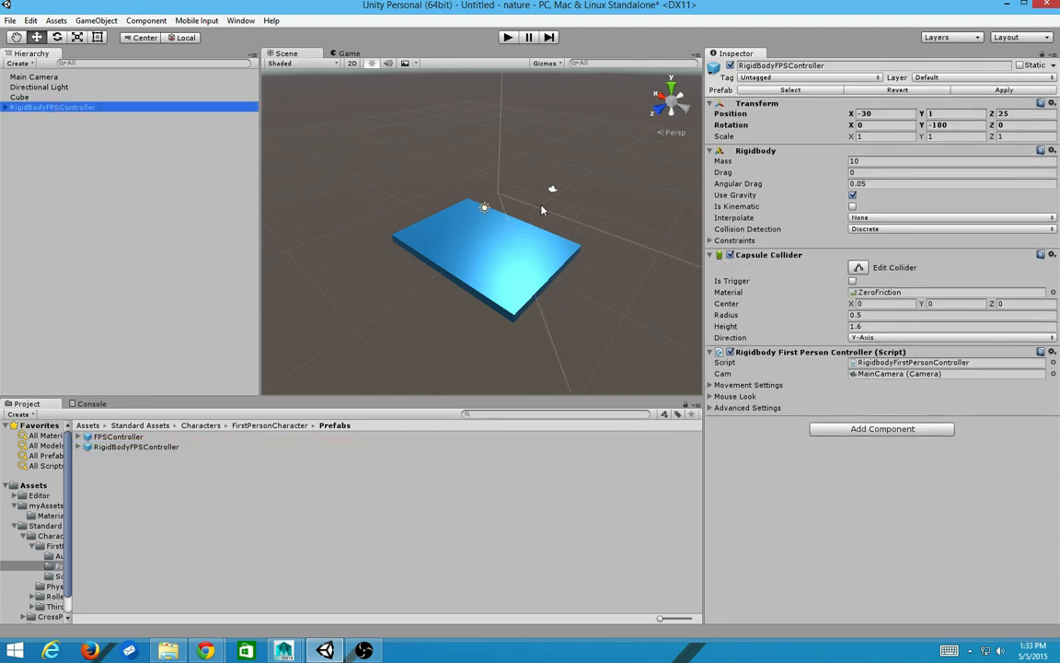
pyautogui.scroll(-3, 486, 184)
pyautogui.scroll(-5, 543, 246)
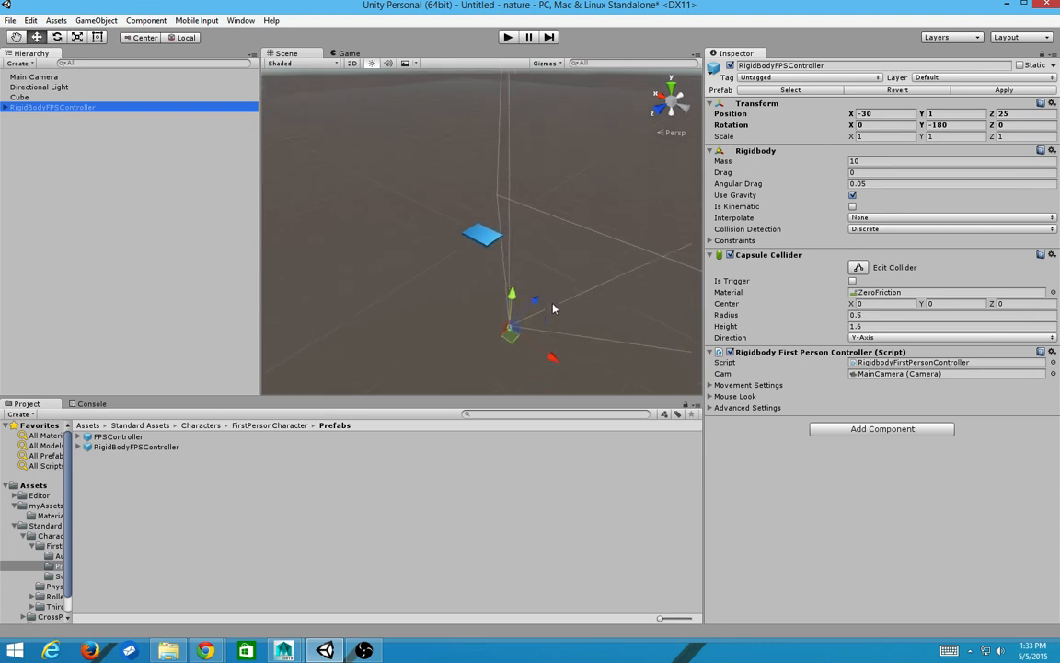
pyautogui.keyDown('alt'); pyautogui.moveTo(554, 303); pyautogui.dragTo(216, 125); pyautogui.keyUp('alt')
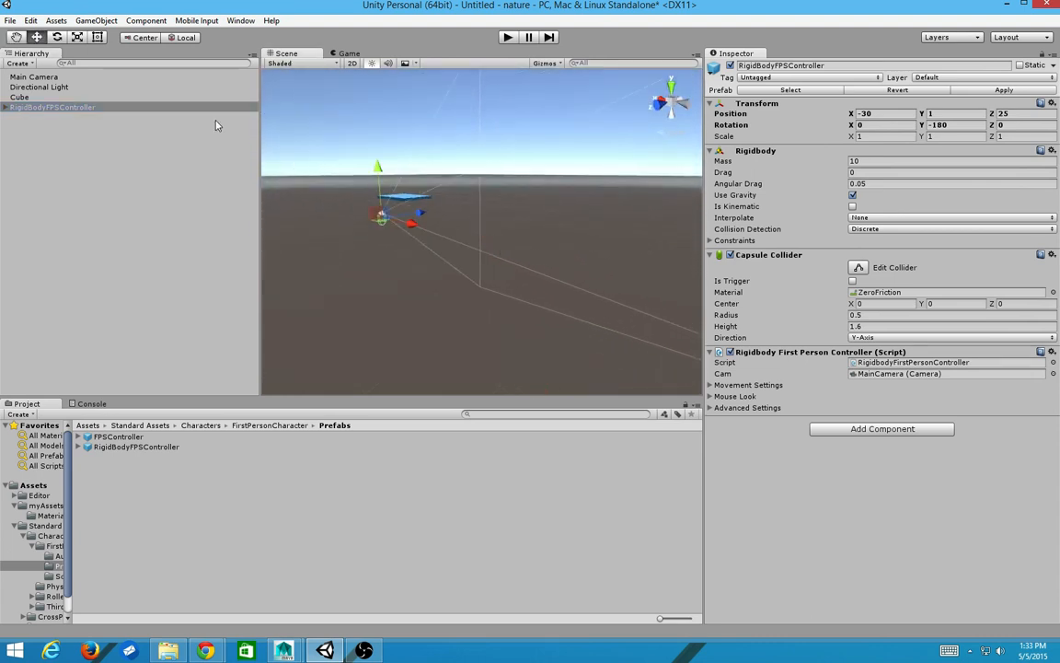
# Test-run the scene from the controller's starting position, and stop the run
pyautogui.hotkey('ctrl', 'p')
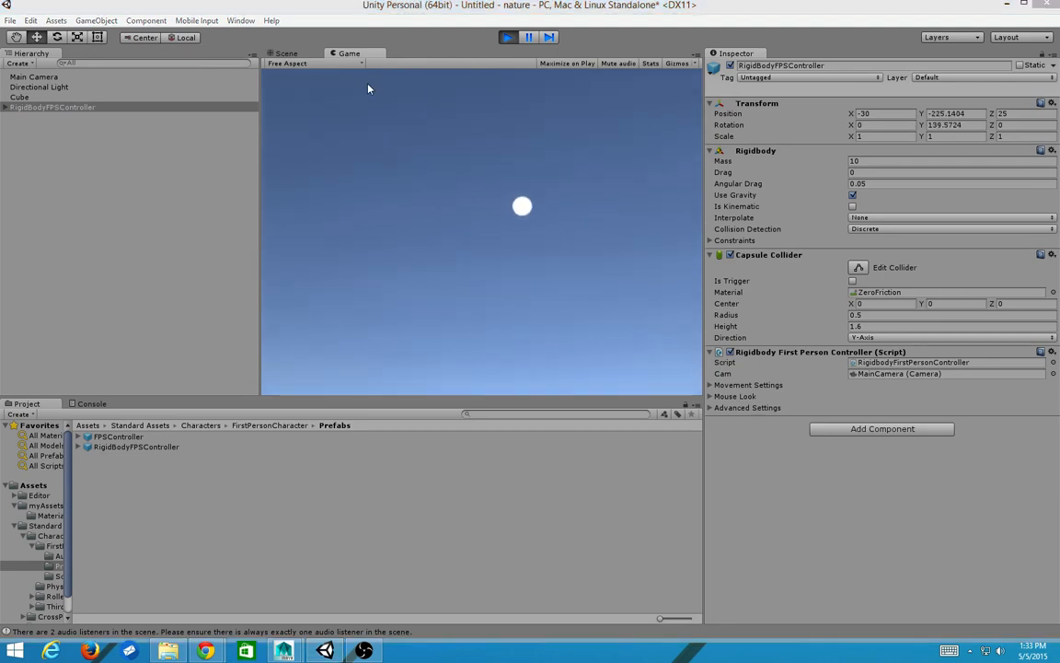
pyautogui.click(525, 38)
pyautogui.click(509, 38)
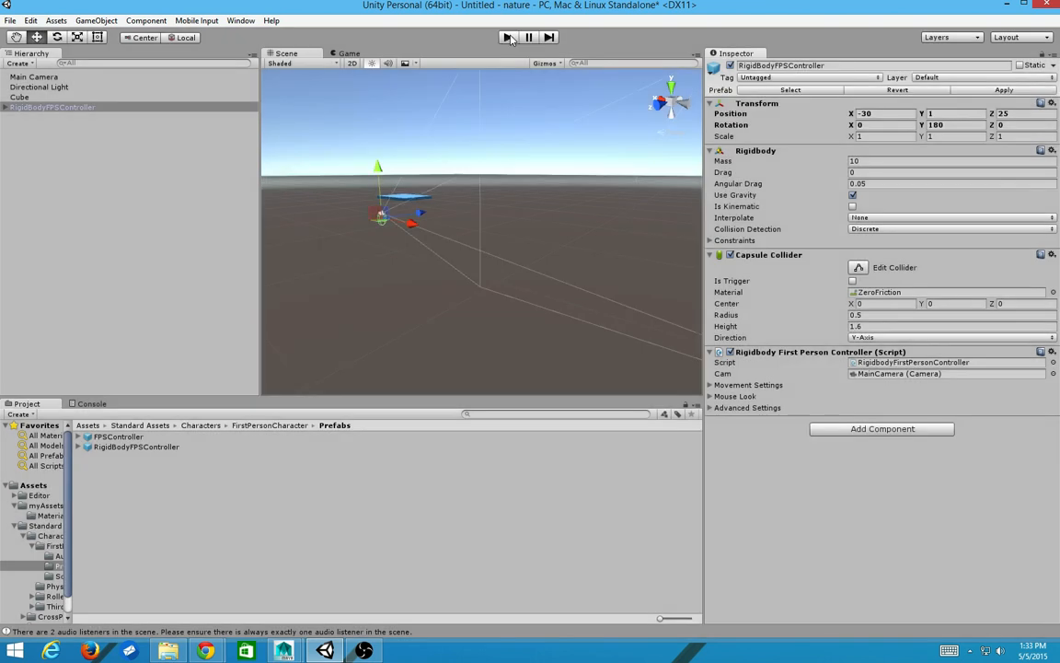
# Set the RigidBodyFPSController's position to X 0, Y 0, Z 0
pyautogui.keyDown('alt'); pyautogui.moveTo(451, 220); pyautogui.dragTo(629, 251); pyautogui.keyUp('alt')
pyautogui.moveTo(886, 115); pyautogui.dragTo(627, 43)
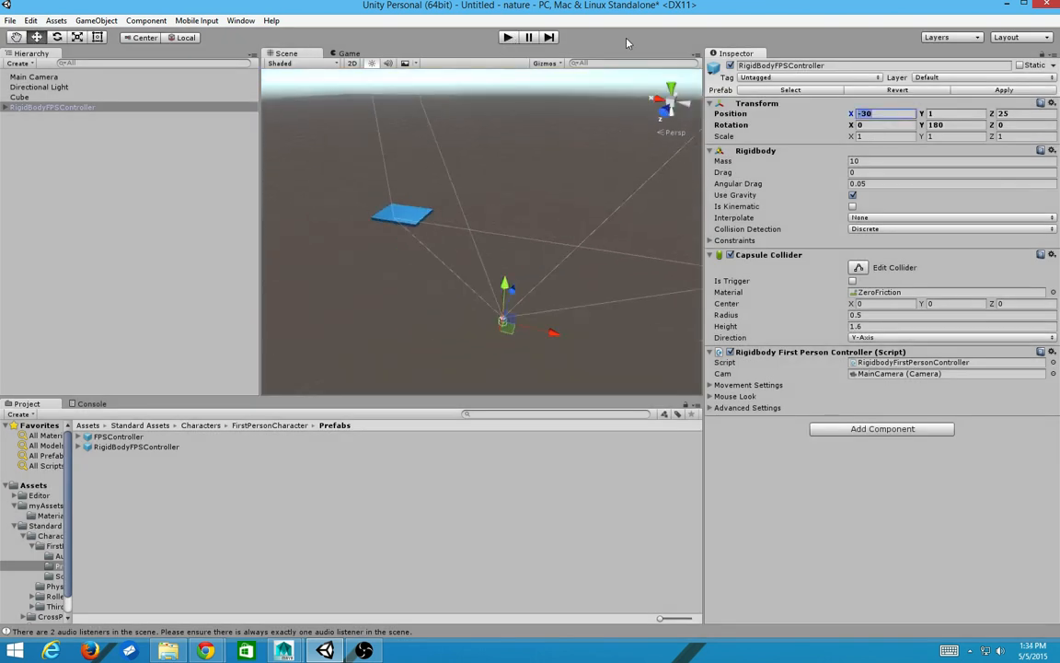
pyautogui.write('0')
pyautogui.press('Tab')
pyautogui.press('Tab')
pyautogui.write('0')
pyautogui.hotkey('shift', 'Tab')
pyautogui.write('0')
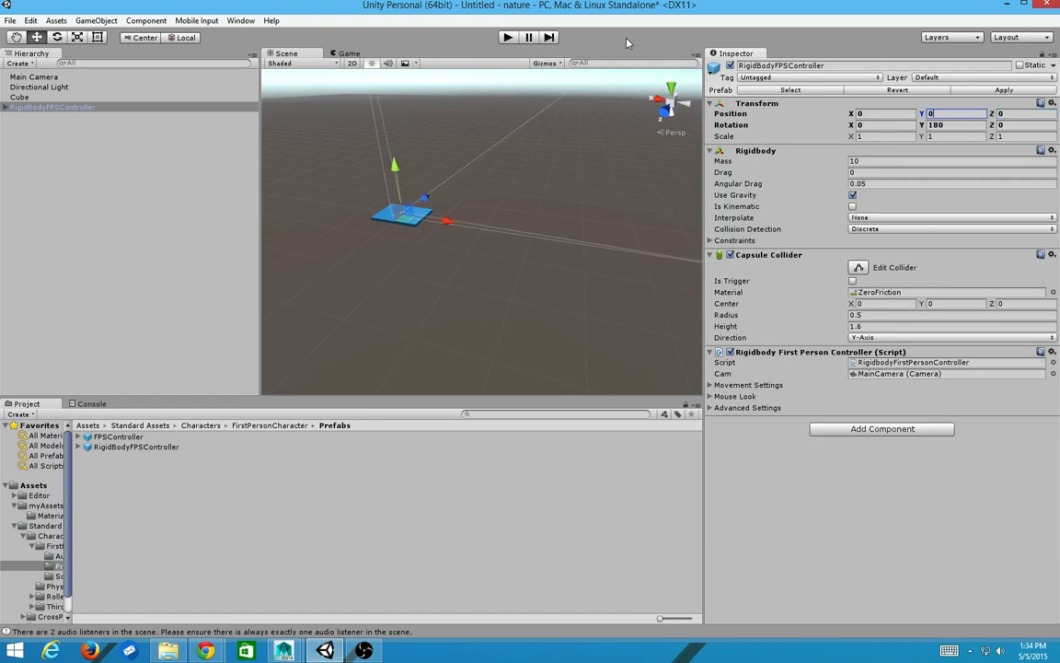
# Set the RigidBodyFPSController's Y rotation to 0
pyautogui.press('Tab')
pyautogui.press('Tab')
pyautogui.press('Tab')
pyautogui.write('0')
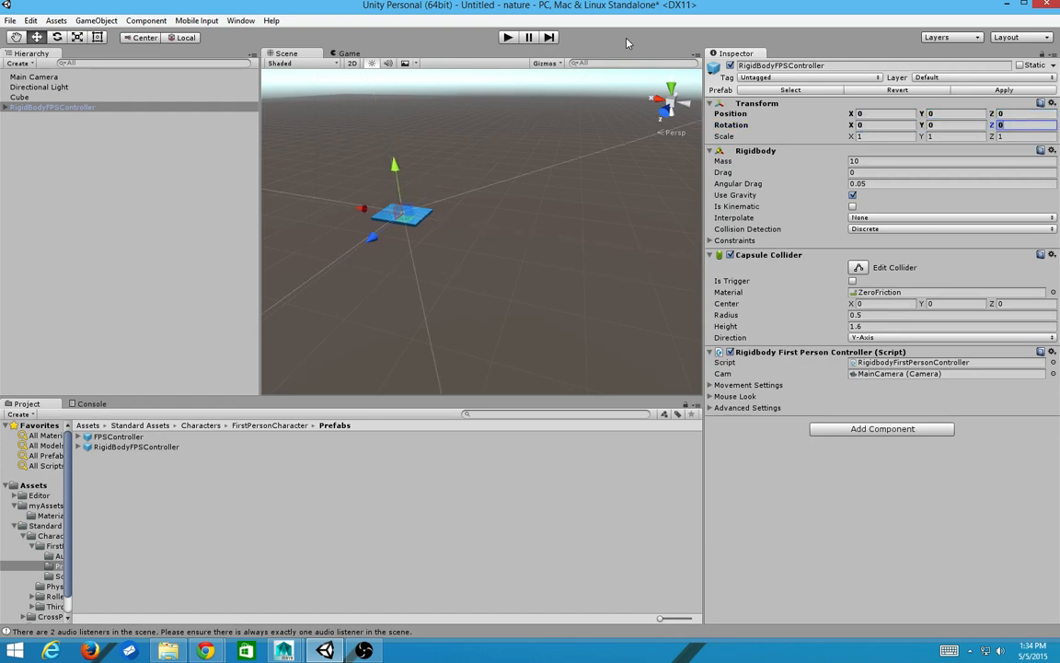
# Raise RigidBodyFPSController along the vertical axis to a Y position of about 1.97, so it stands above the blue platform
pyautogui.keyDown('alt'); pyautogui.moveTo(303, 208); pyautogui.dragTo(430, 208); pyautogui.keyUp('alt')
pyautogui.press('f')
pyautogui.scroll(-5, 429, 206)
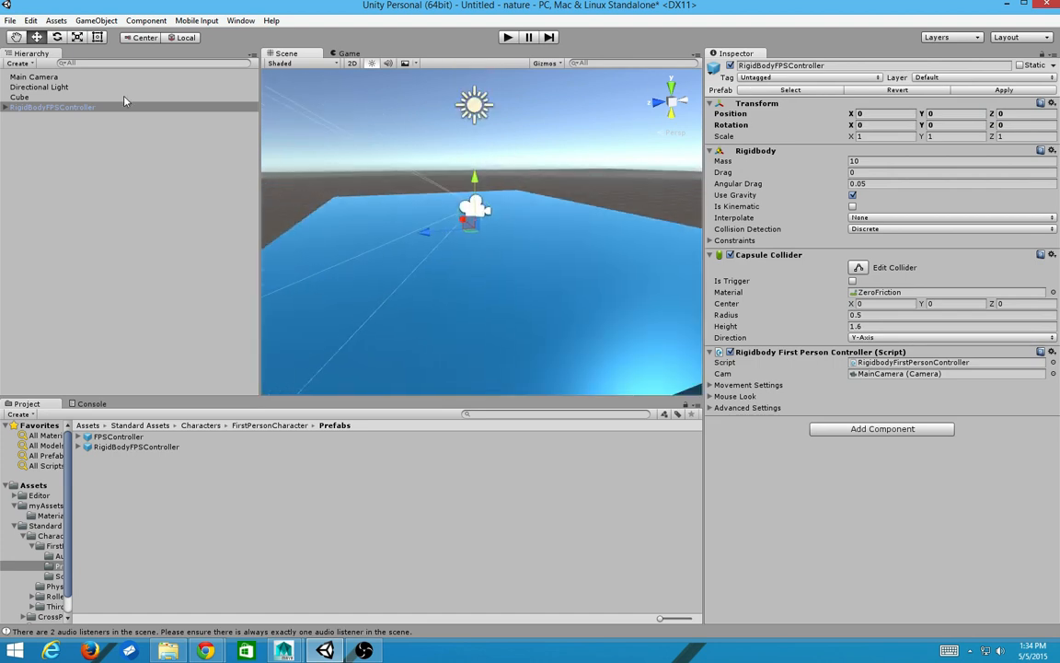
pyautogui.click(61, 128)
pyautogui.click(76, 109)
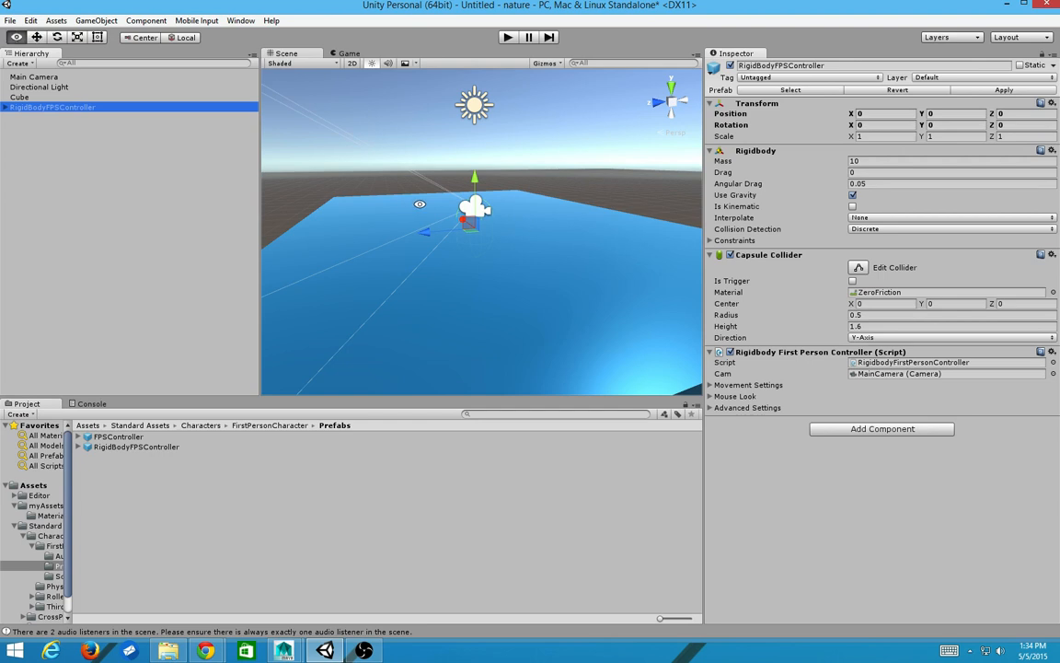
pyautogui.keyDown('alt'); pyautogui.moveTo(420, 203); pyautogui.dragTo(511, 185); pyautogui.keyUp('alt')
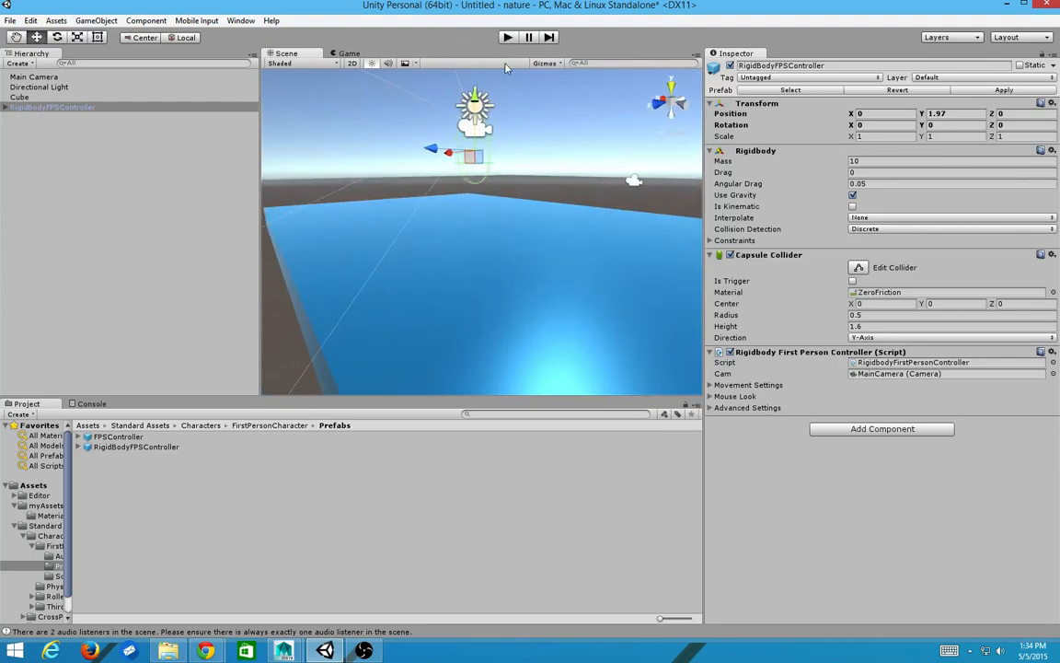
pyautogui.keyDown('alt'); pyautogui.moveTo(567, 138); pyautogui.dragTo(424, 135); pyautogui.keyUp('alt')
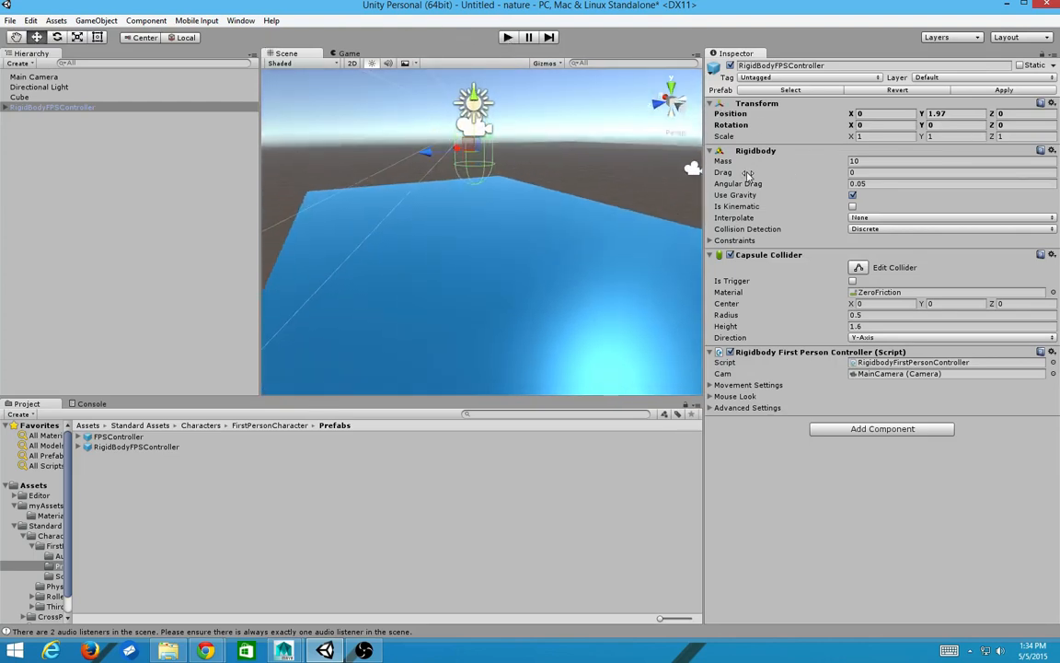
pyautogui.click(534, 293)
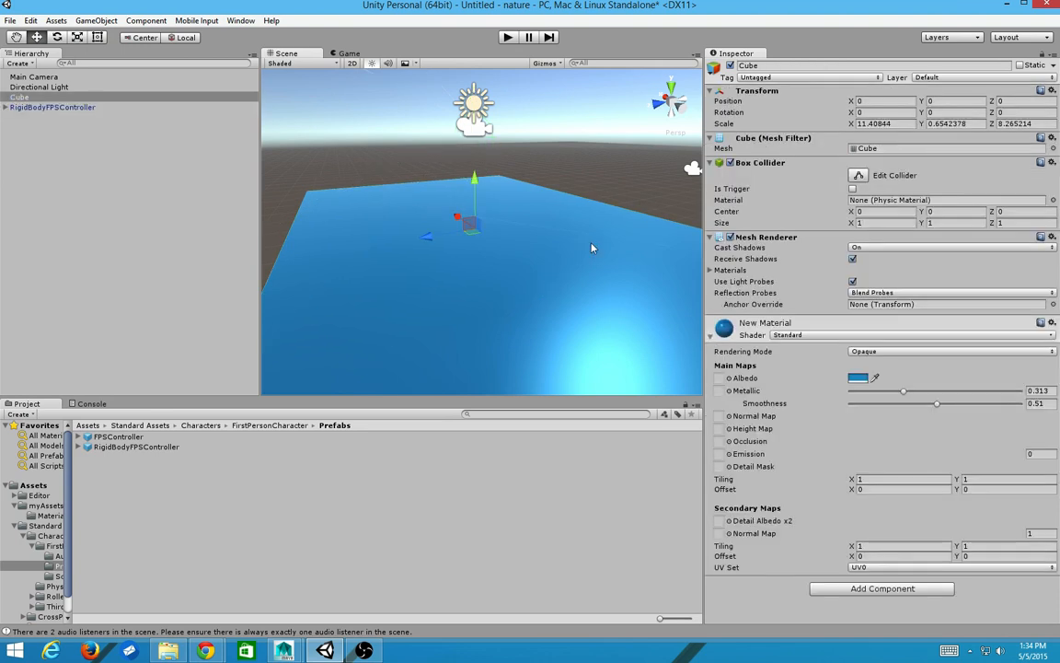
pyautogui.click(55, 105)
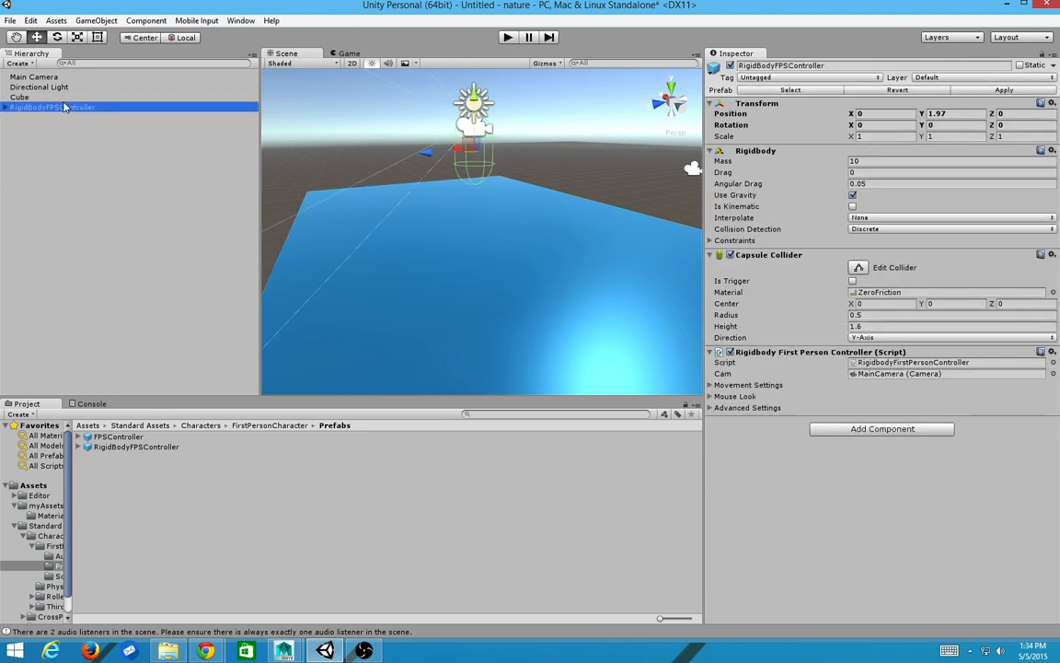
# Play the scene, look around, jump and walk forward off the platform, and stop the run
pyautogui.click(507, 37)
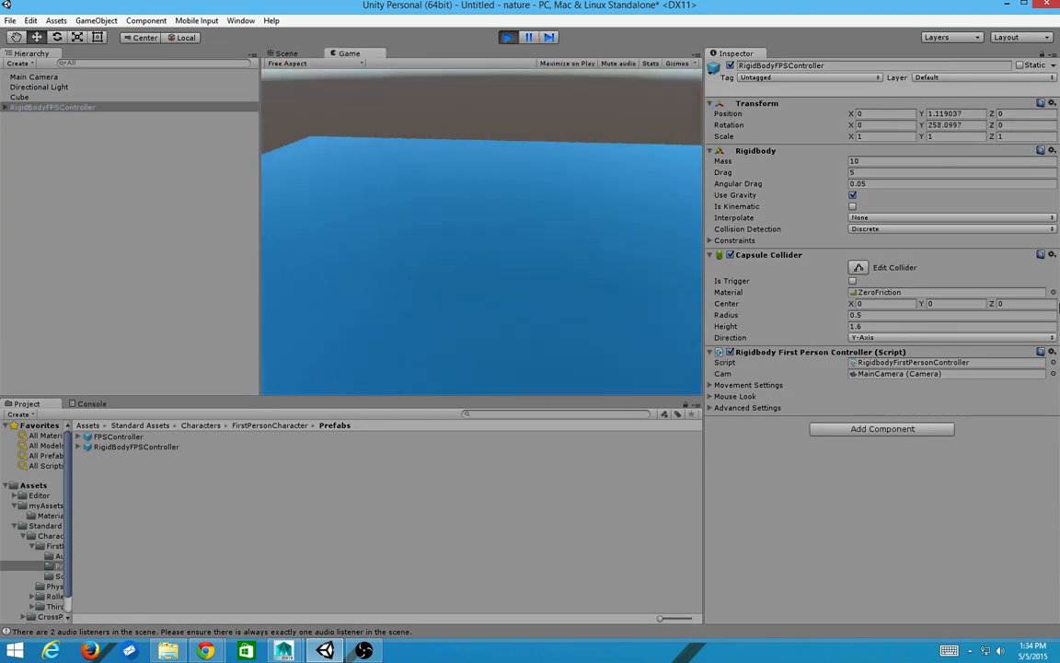
pyautogui.press('space')
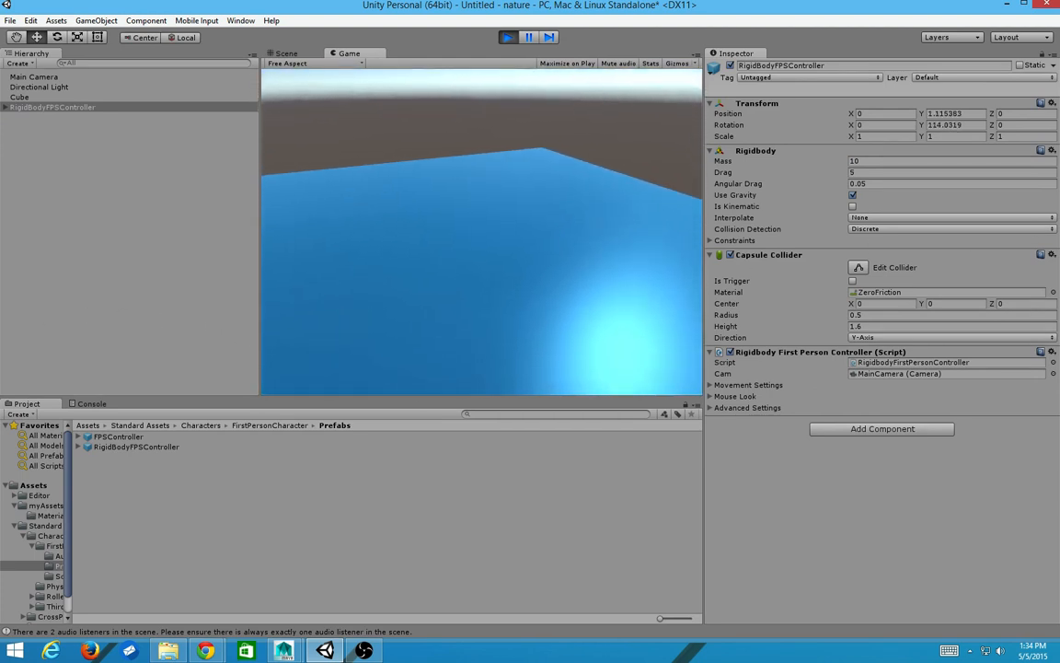
pyautogui.press('w')
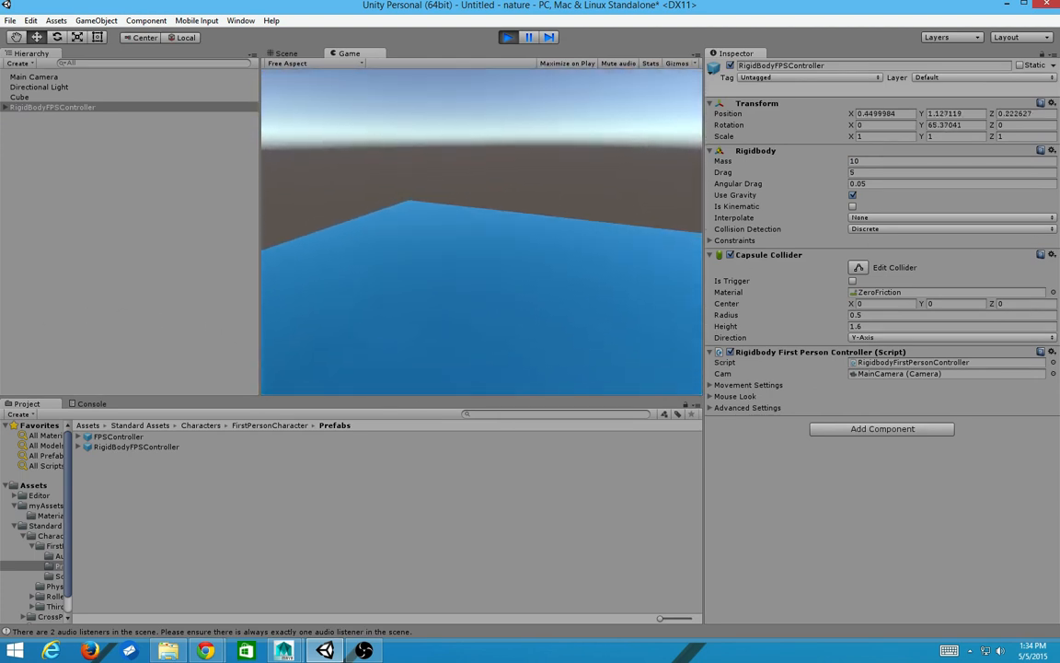
pyautogui.press('w')
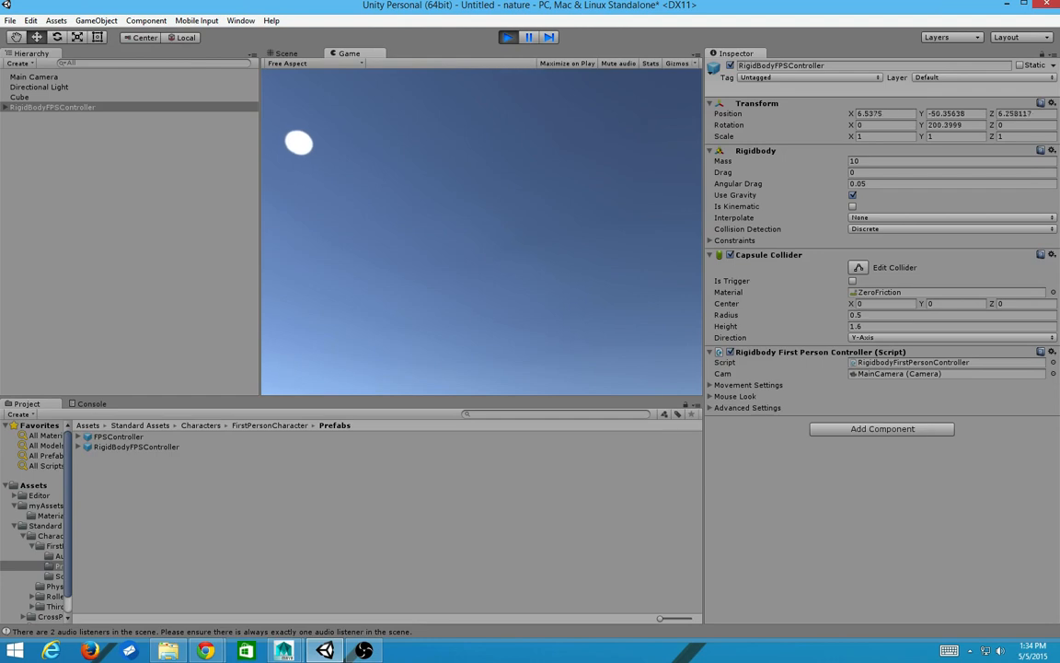
pyautogui.press('super')
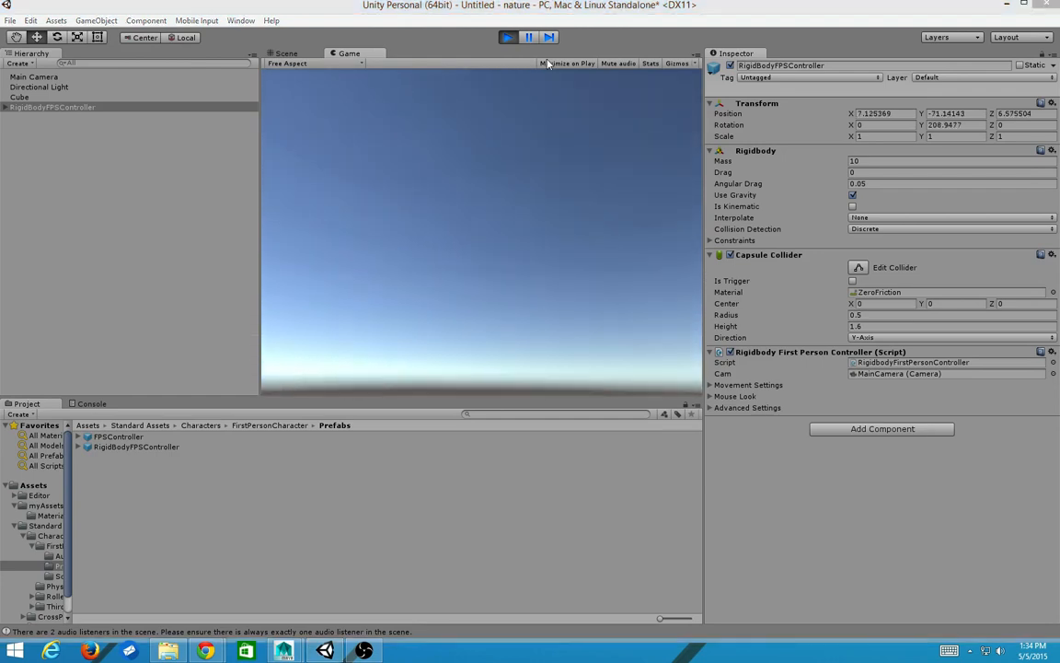
pyautogui.click(510, 38)
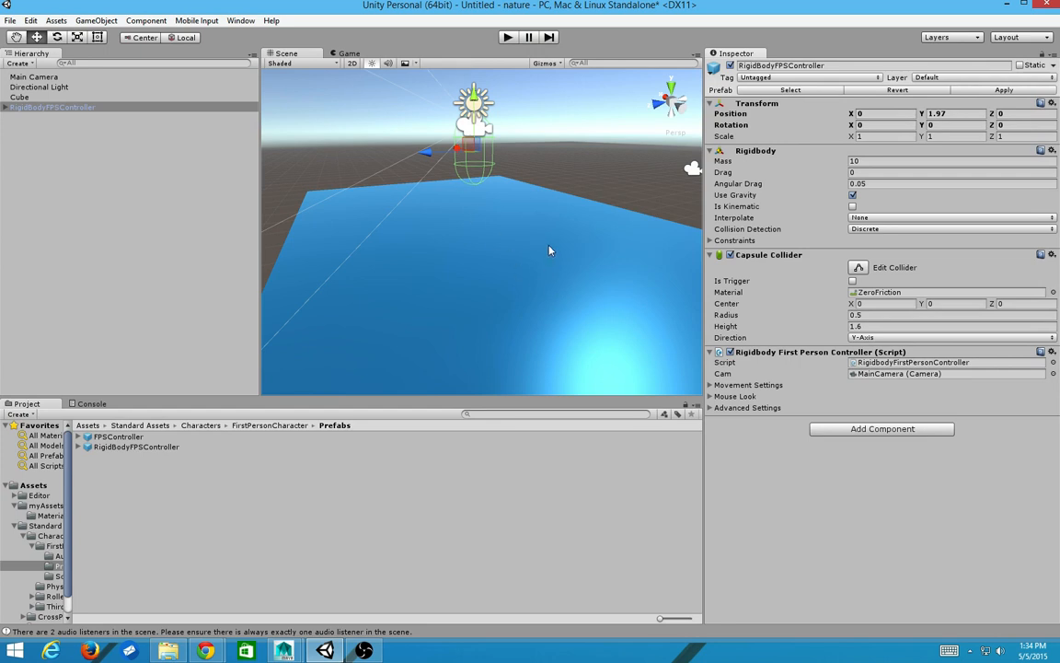
# Examine the platform and the controller above it from several sides, and play the scene once more before stopping it
pyautogui.scroll(-10, 549, 247)
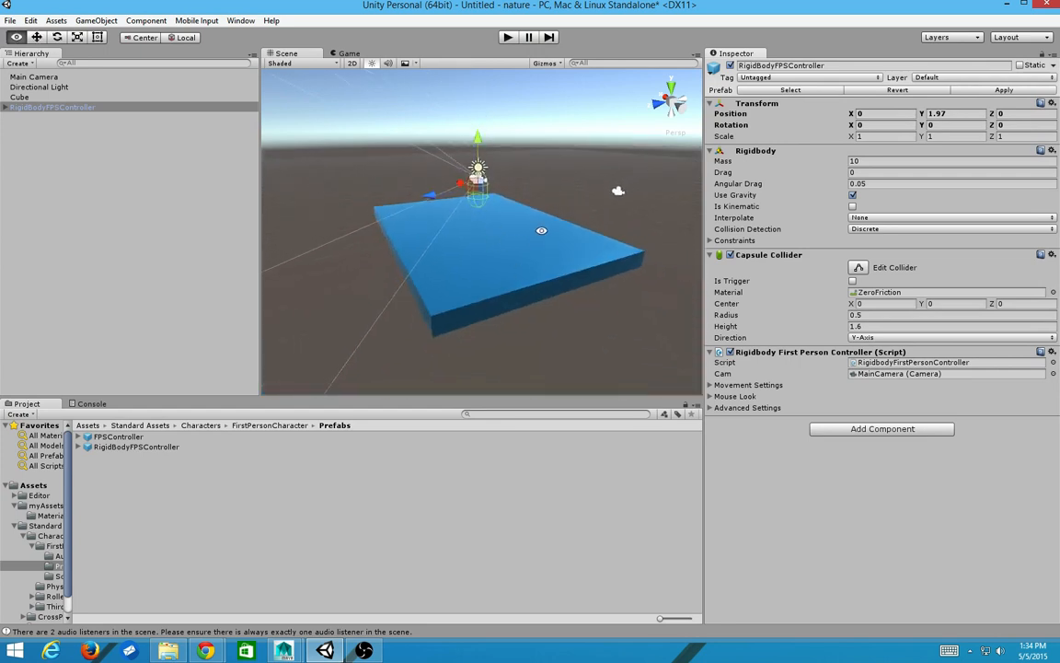
pyautogui.keyDown('alt'); pyautogui.moveTo(541, 230); pyautogui.dragTo(436, 255); pyautogui.keyUp('alt')
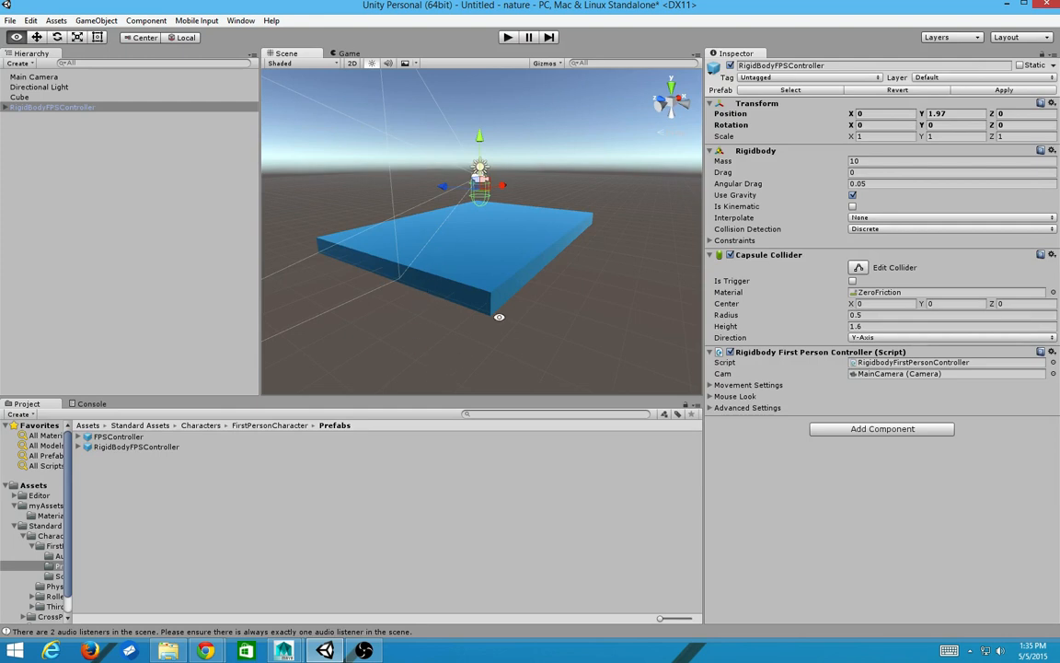
pyautogui.moveTo(450, 286)
pyautogui.keyDown('alt'); pyautogui.mouseDown()
pyautogui.moveTo(406, 324)
pyautogui.moveTo(402, 261)
pyautogui.moveTo(415, 239)
pyautogui.moveTo(423, 291)
pyautogui.moveTo(454, 268)
pyautogui.mouseUp(); pyautogui.keyUp('alt')
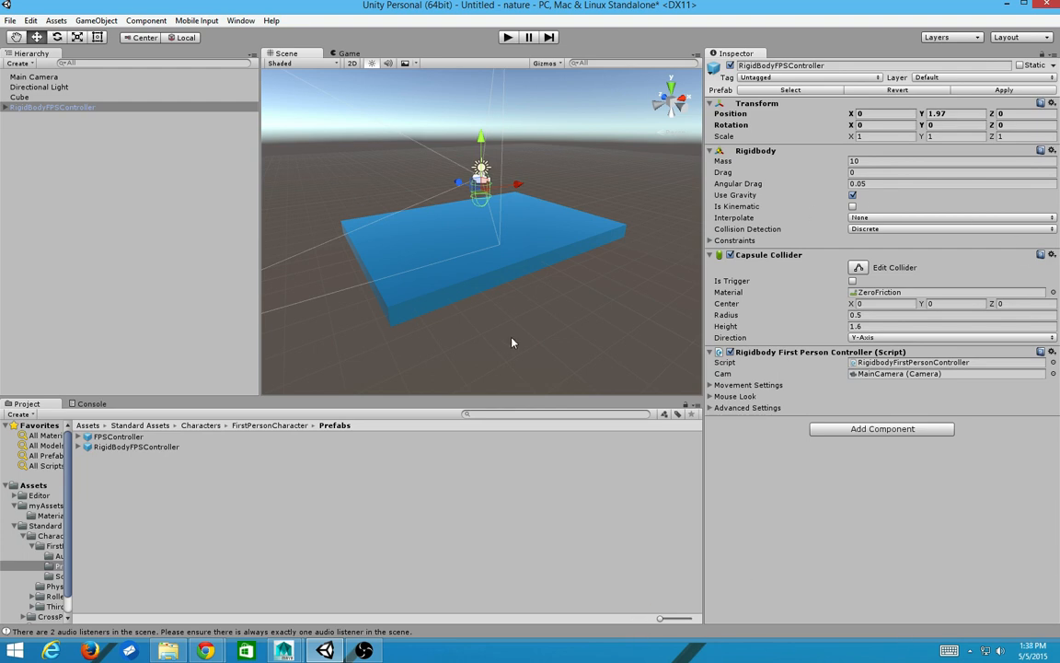
pyautogui.keyDown('alt'); pyautogui.moveTo(571, 262); pyautogui.dragTo(428, 221); pyautogui.keyUp('alt')
pyautogui.keyDown('alt'); pyautogui.moveTo(438, 252); pyautogui.dragTo(442, 247); pyautogui.keyUp('alt')
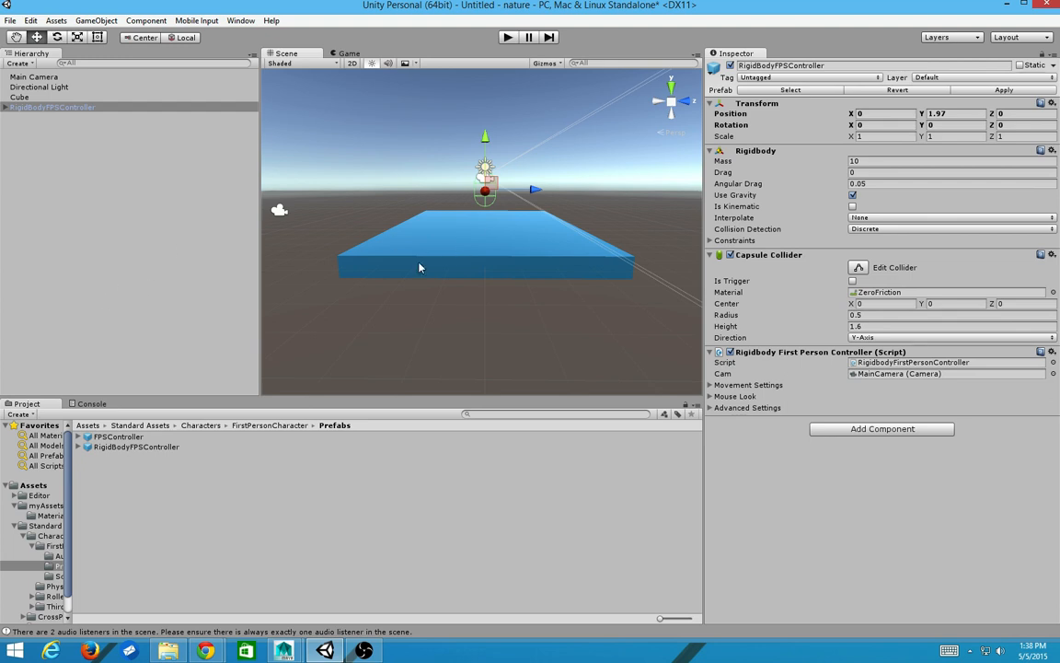
pyautogui.click(507, 37)
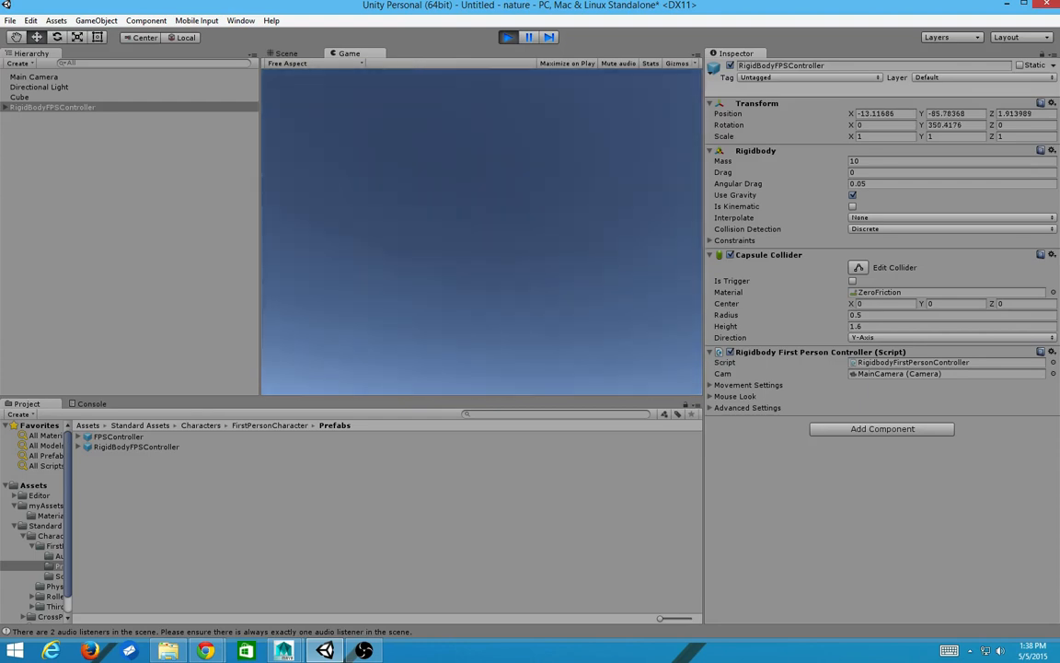
pyautogui.click(506, 38)
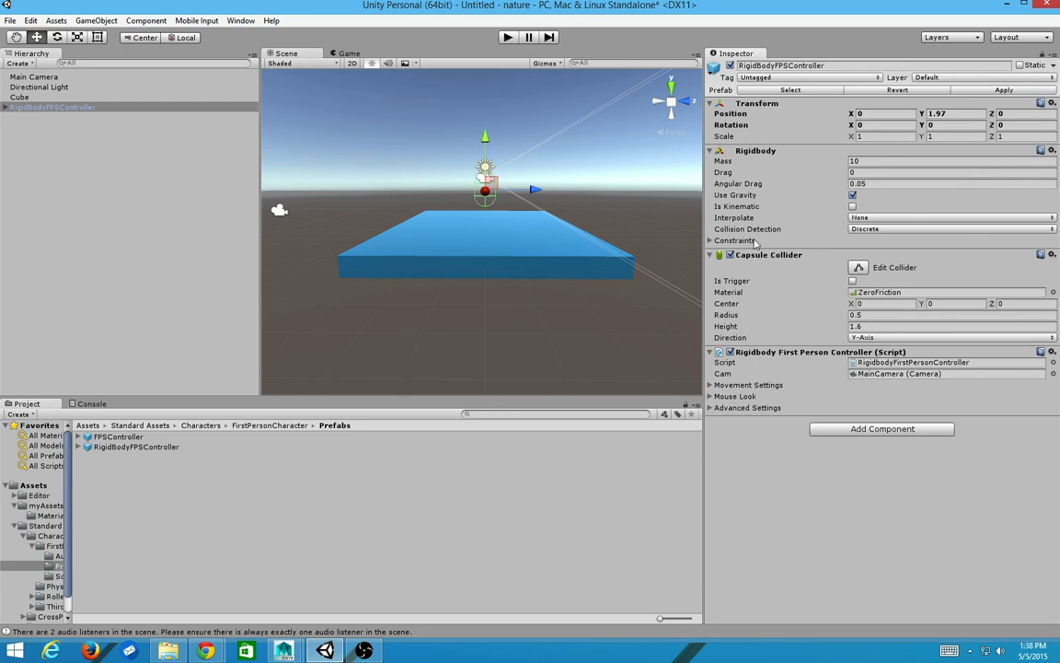
# Play the scene, walk in all directions across the platform and off its edge while looking around, and stop the run
pyautogui.click(507, 36)
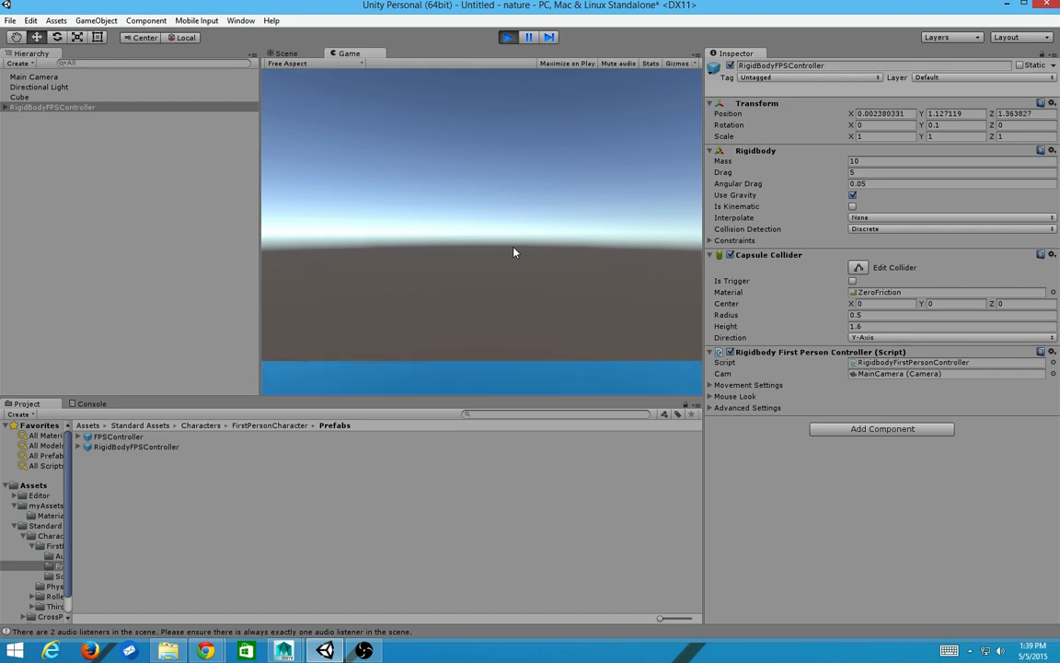
pyautogui.press('s')
pyautogui.press('w')
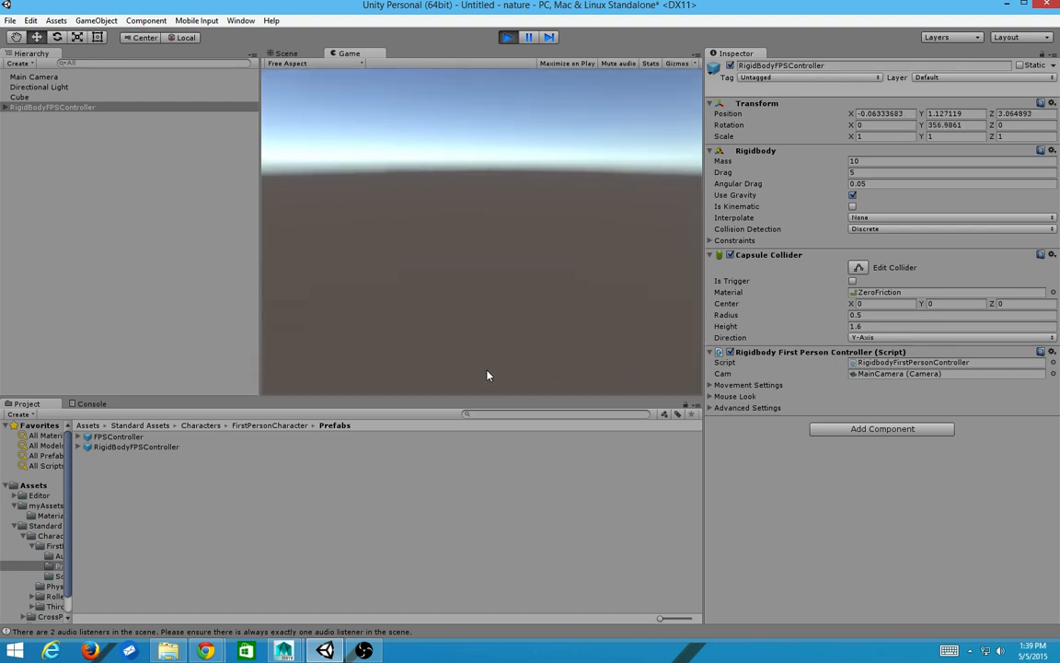
pyautogui.press('s')
pyautogui.press('a')
pyautogui.press('d')
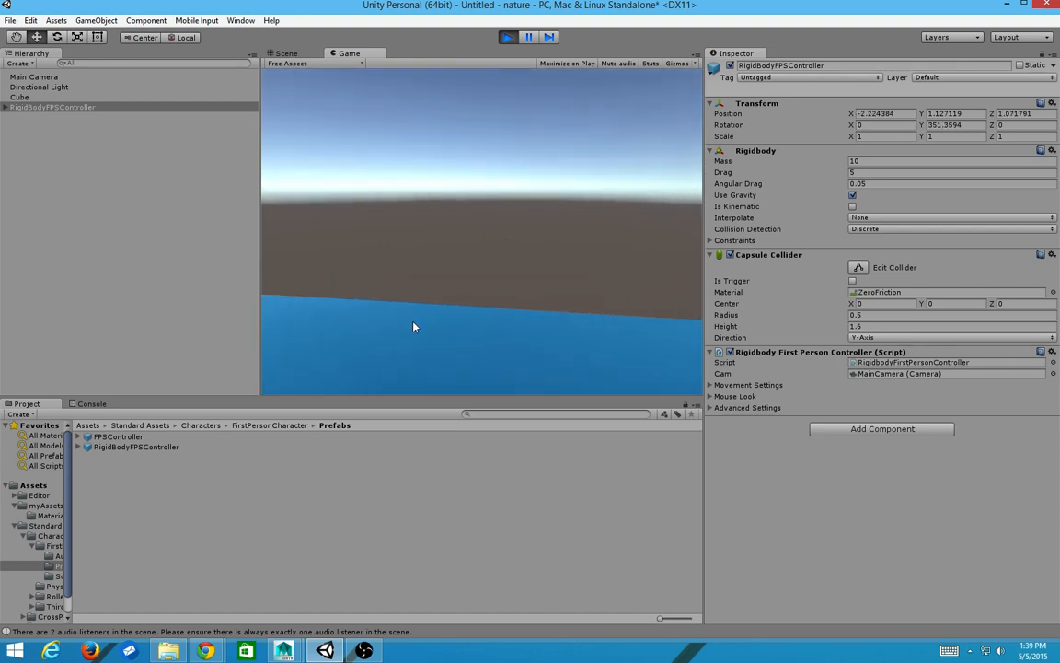
pyautogui.press('d')
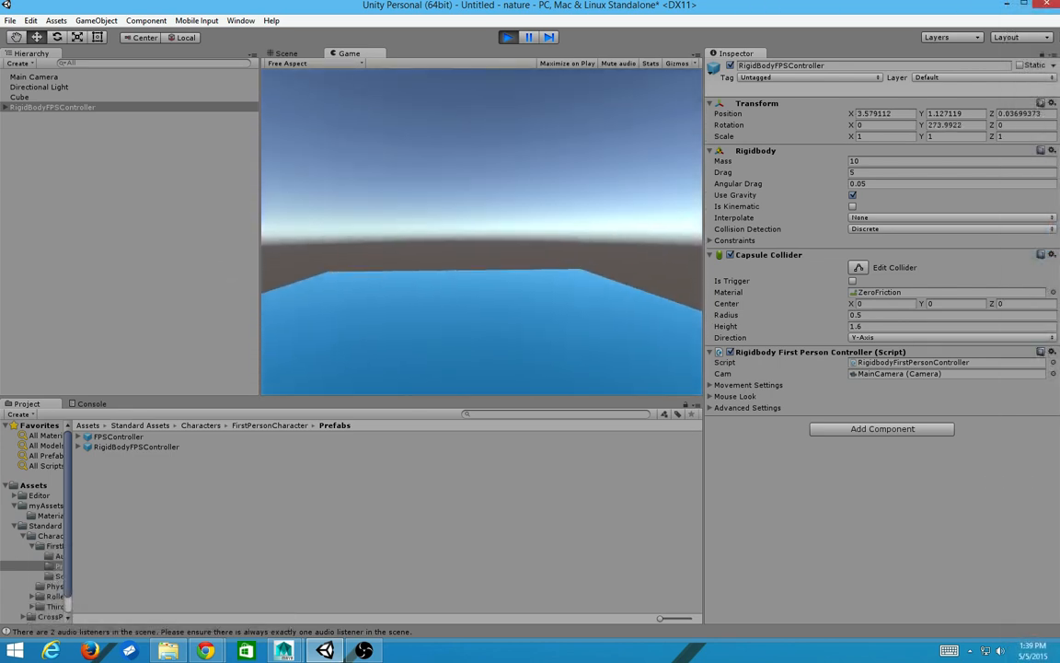
pyautogui.press('w')
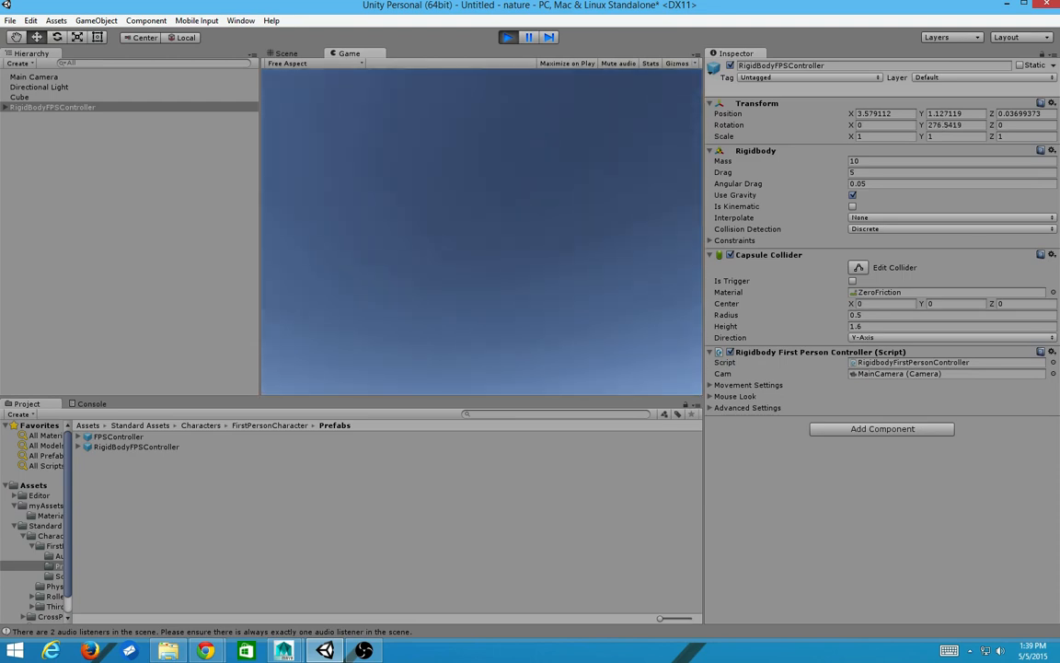
pyautogui.press('w')
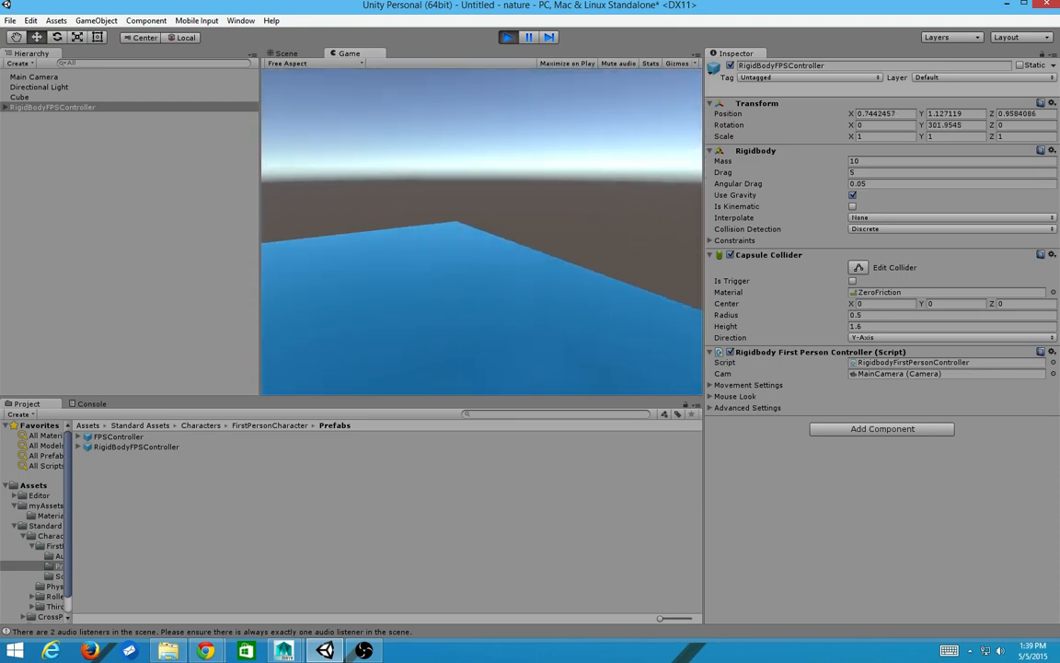
pyautogui.press('s')
pyautogui.press('s')
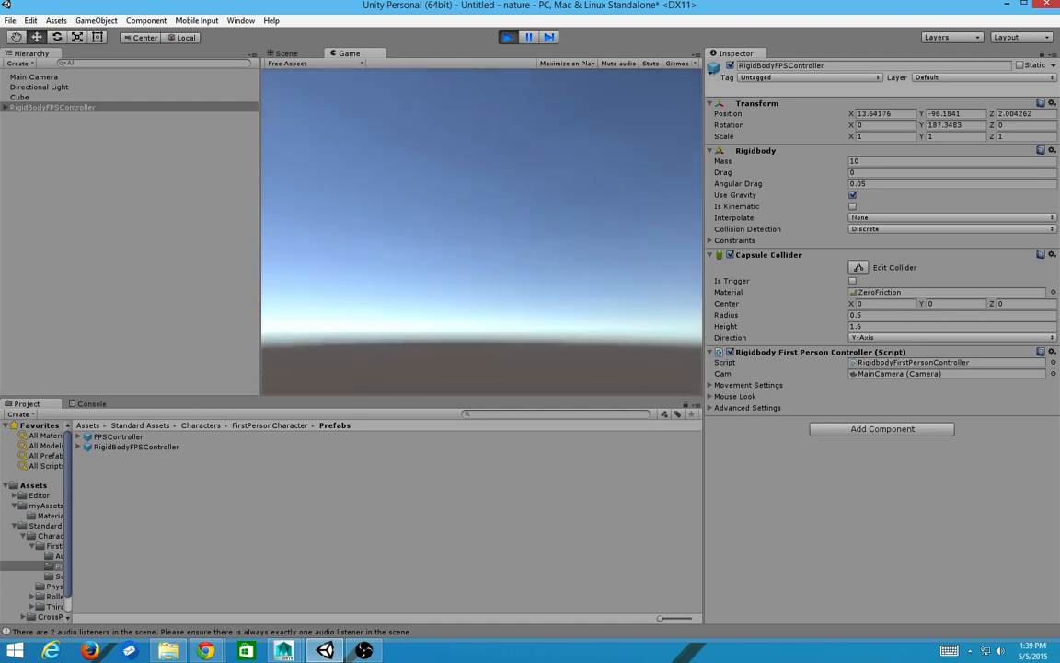
pyautogui.click(106, 22)
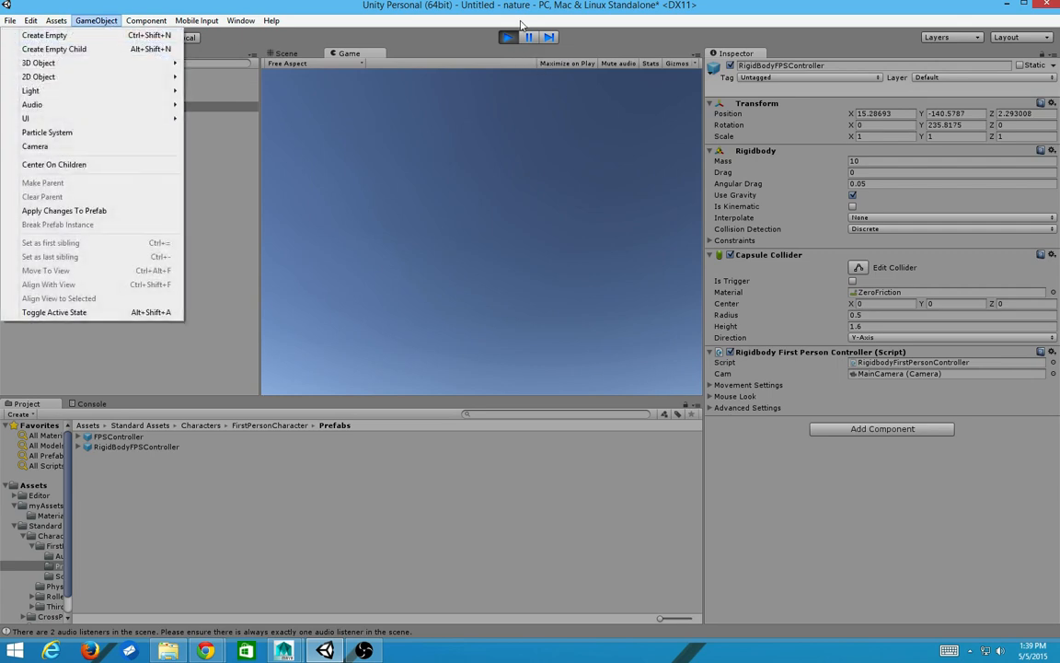
pyautogui.click(507, 37)
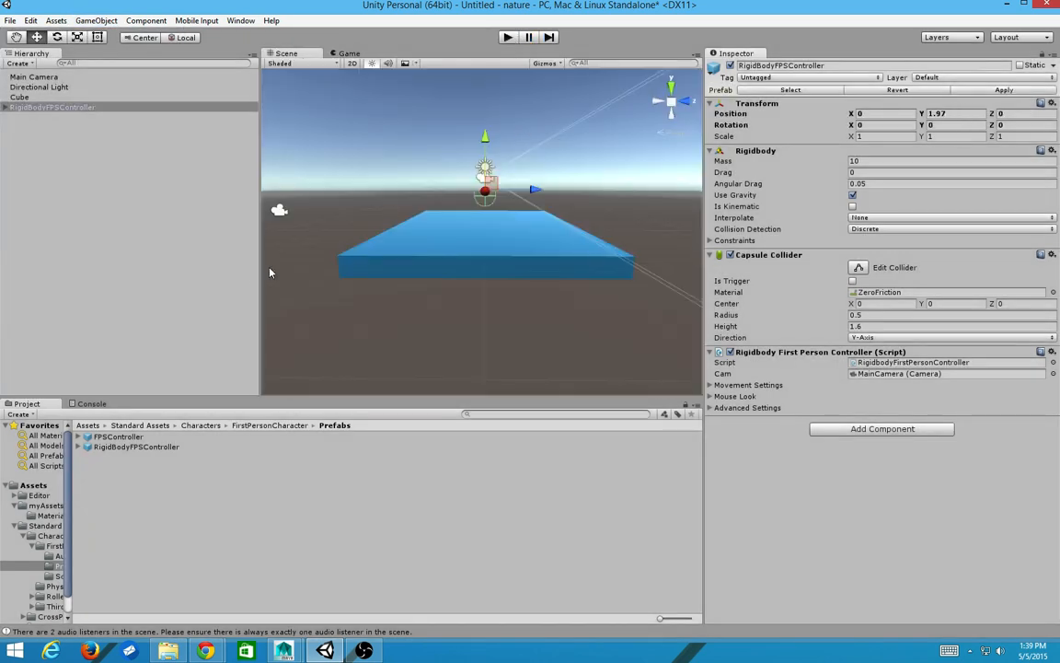
# Locate the physics material used by RigidBodyFPSController's Capsule Collider, and compare the properties of the Cube and the controller
pyautogui.click(78, 107)
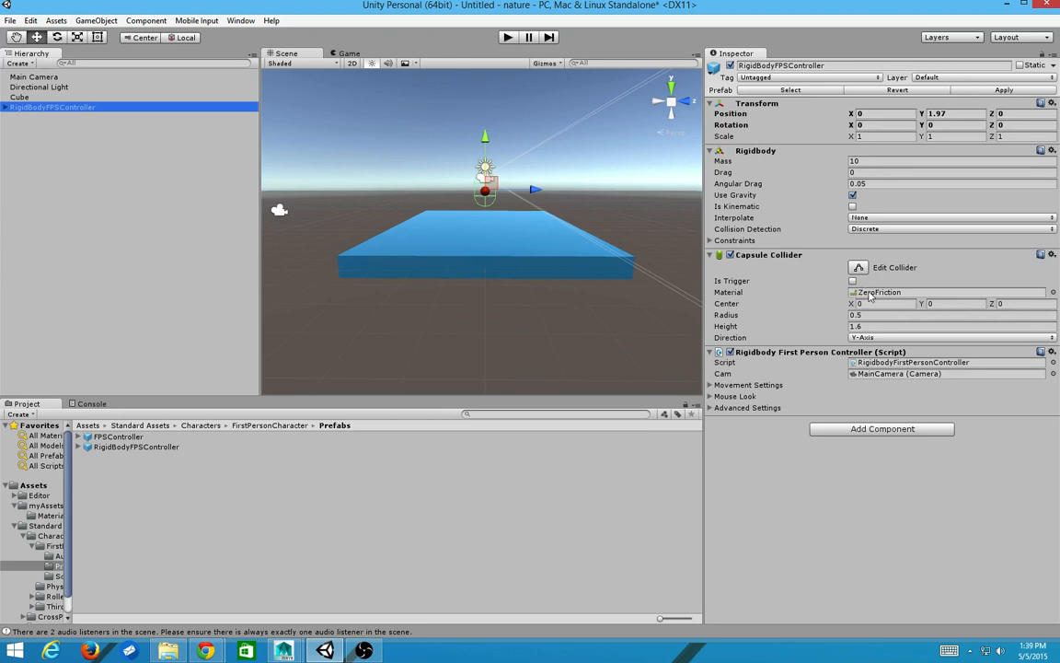
pyautogui.click(869, 293)
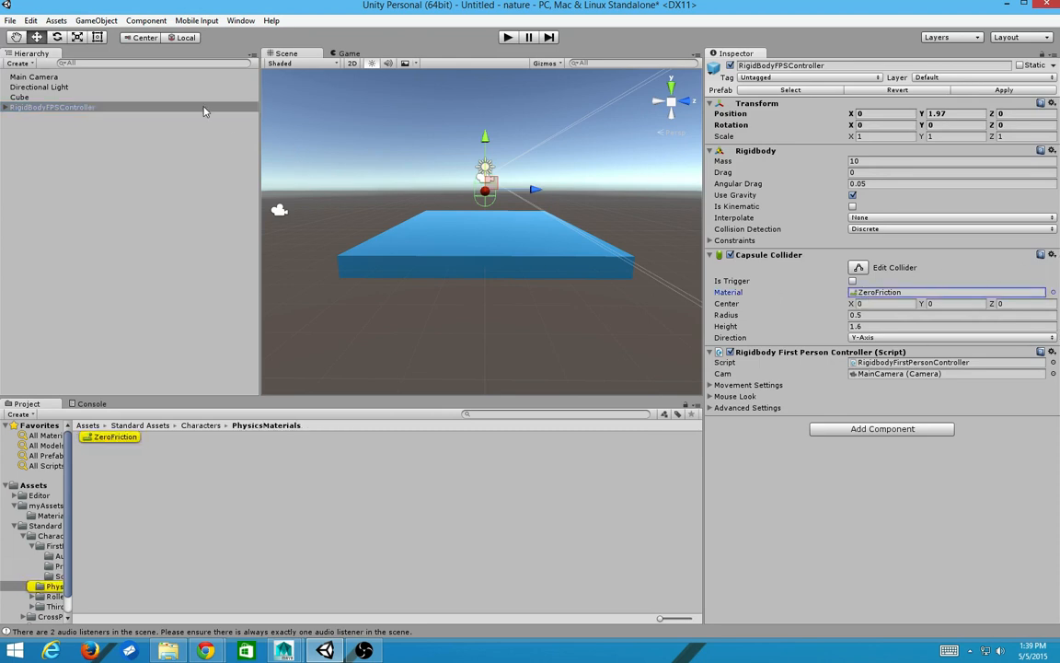
pyautogui.click(54, 99)
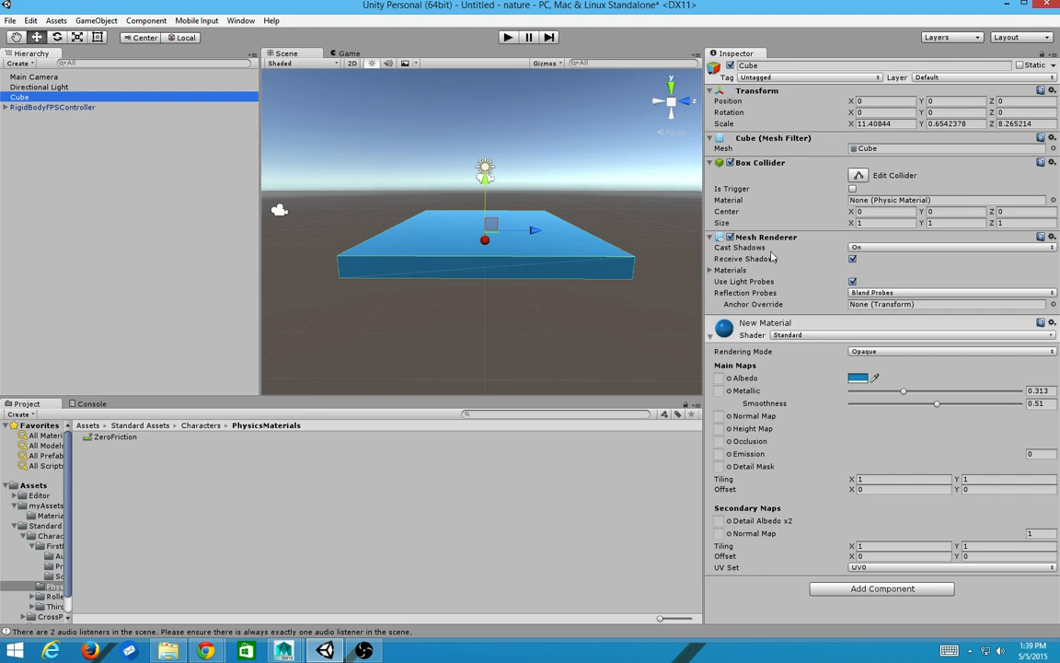
pyautogui.click(57, 107)
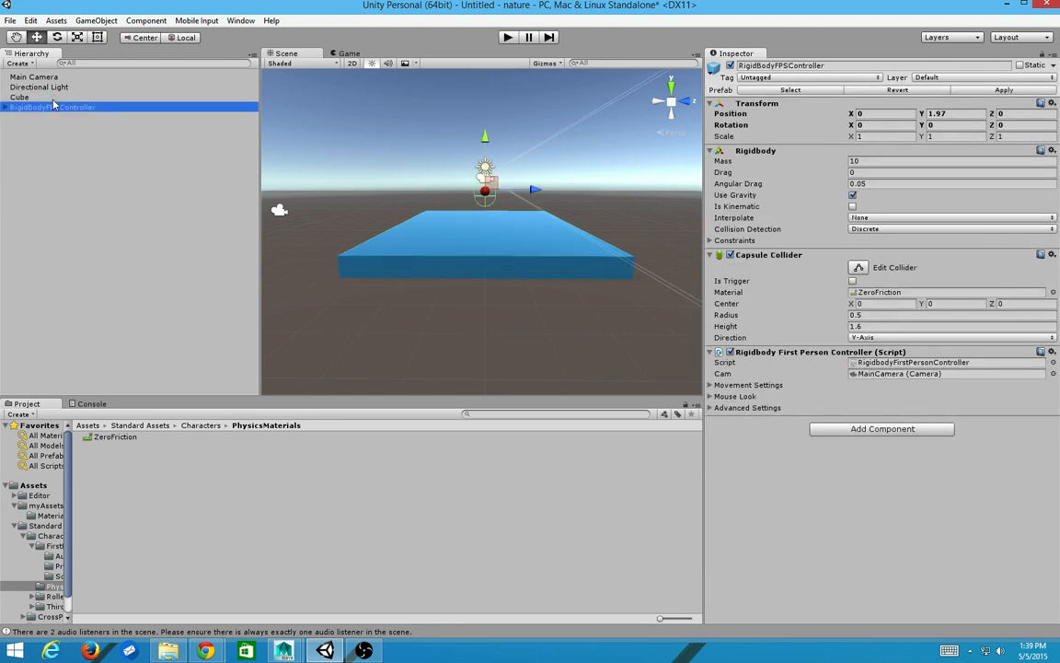
pyautogui.click(56, 107)
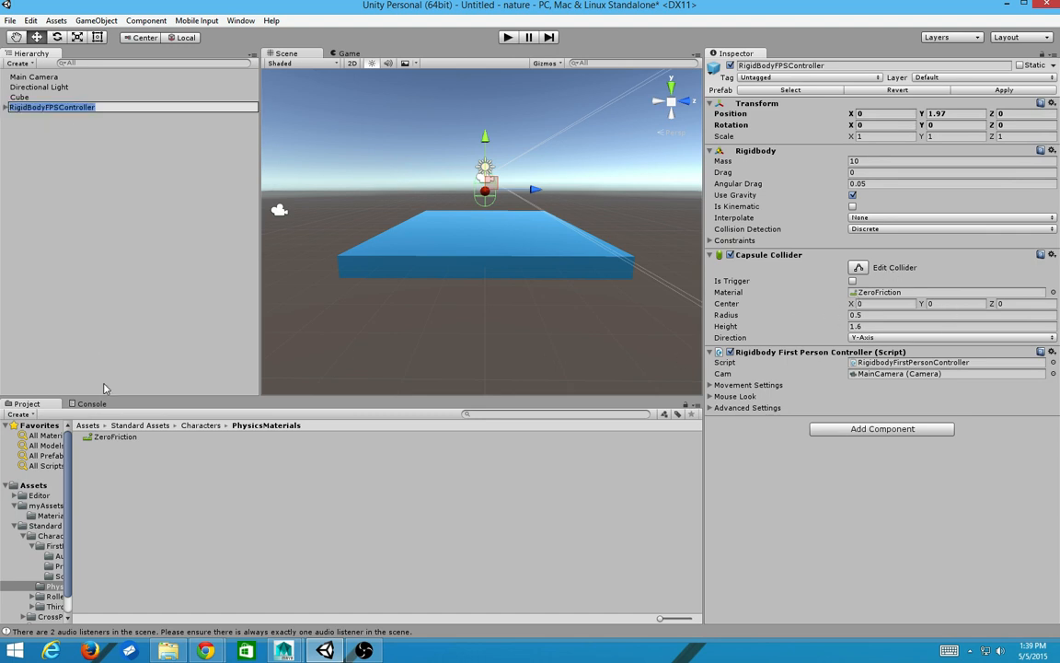
# Browse Standard Assets to the FirstPersonCharacter Prefabs folder and compare the FPSController prefab's settings with the scene's RigidBodyFPSController
pyautogui.click(200, 426)
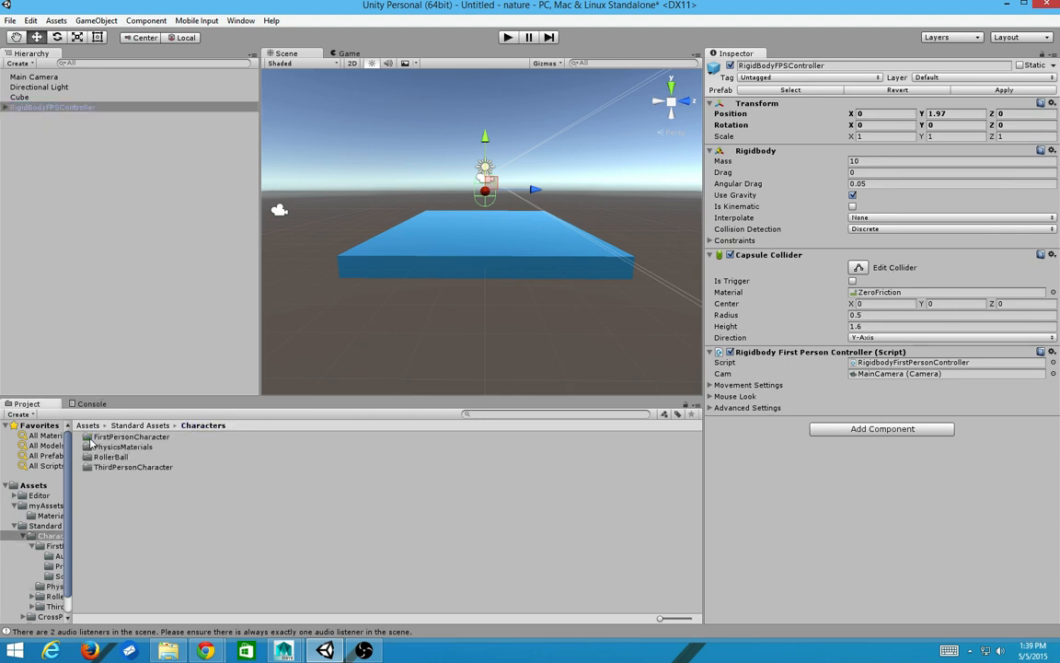
pyautogui.click(119, 427)
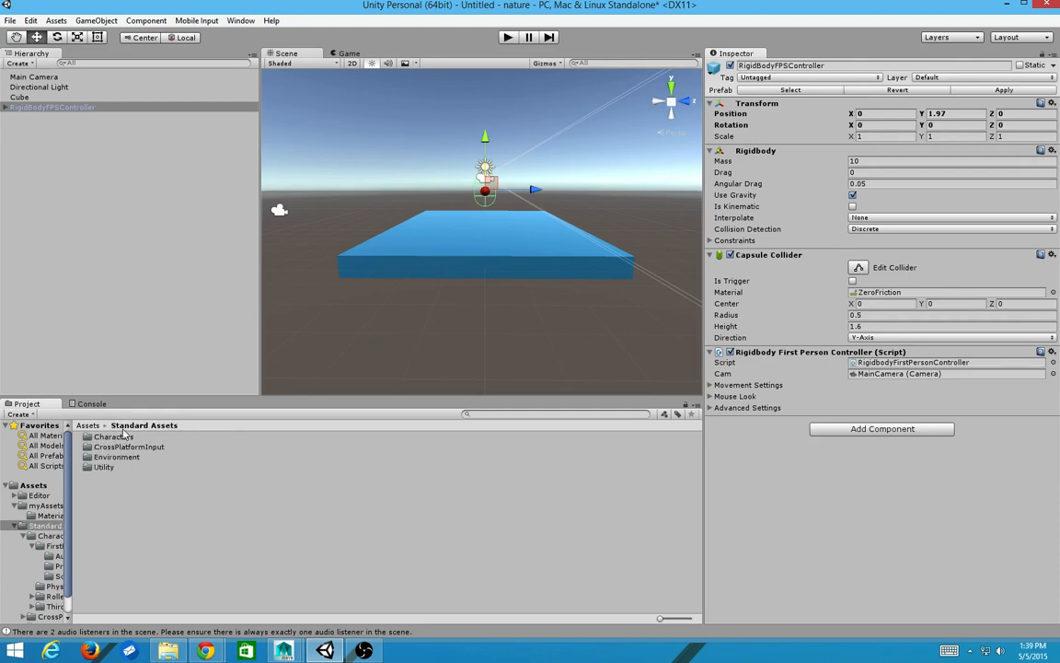
pyautogui.doubleClick(101, 436)
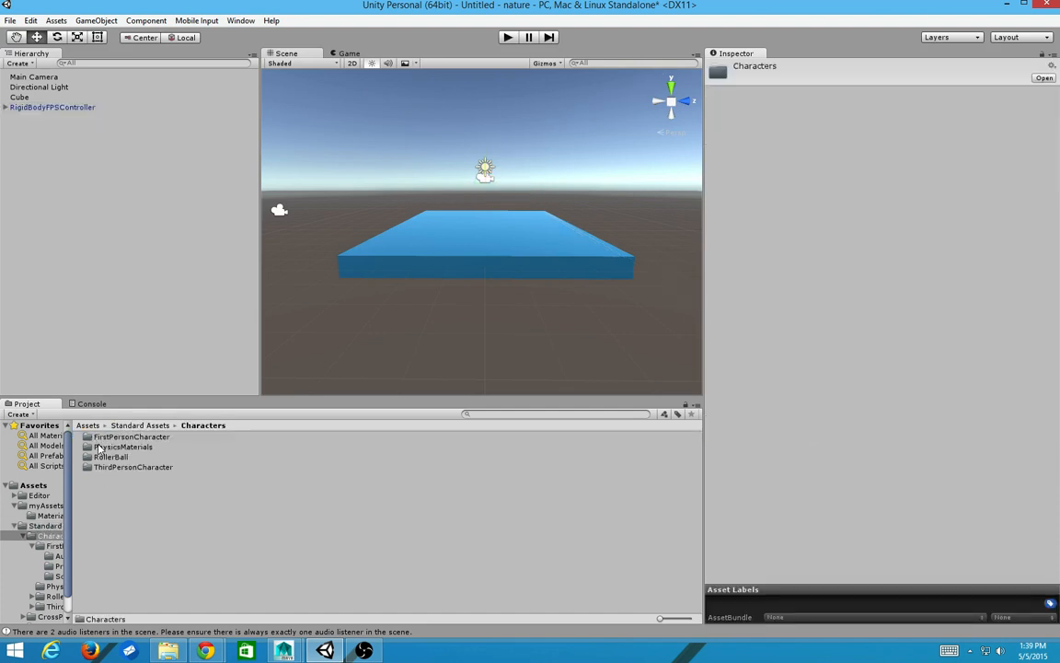
pyautogui.doubleClick(110, 436)
pyautogui.doubleClick(109, 447)
pyautogui.click(115, 438)
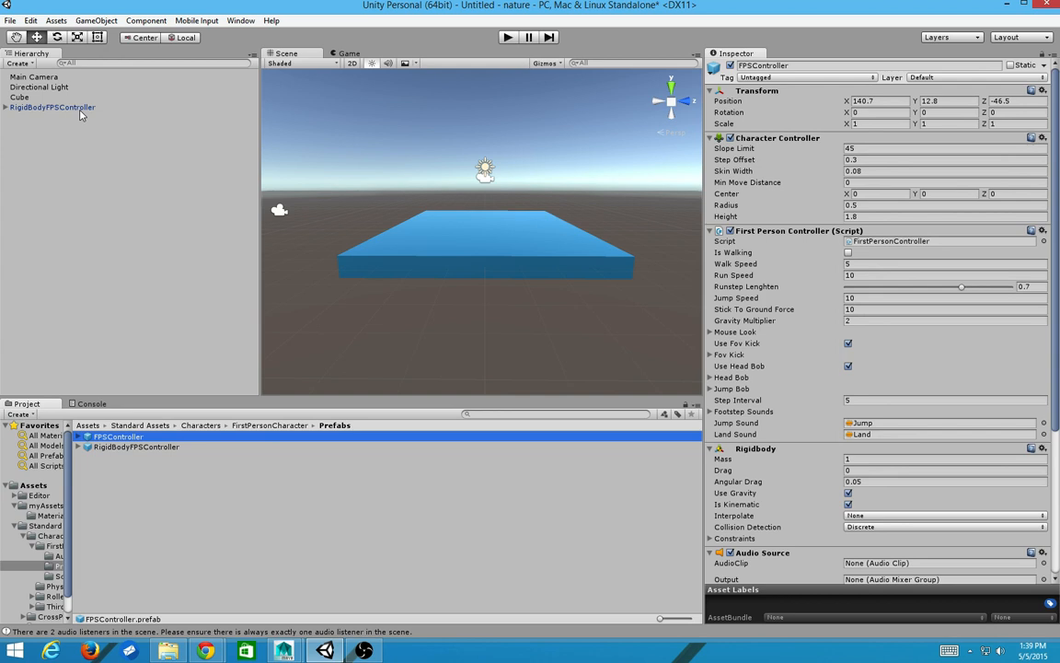
pyautogui.click(55, 108)
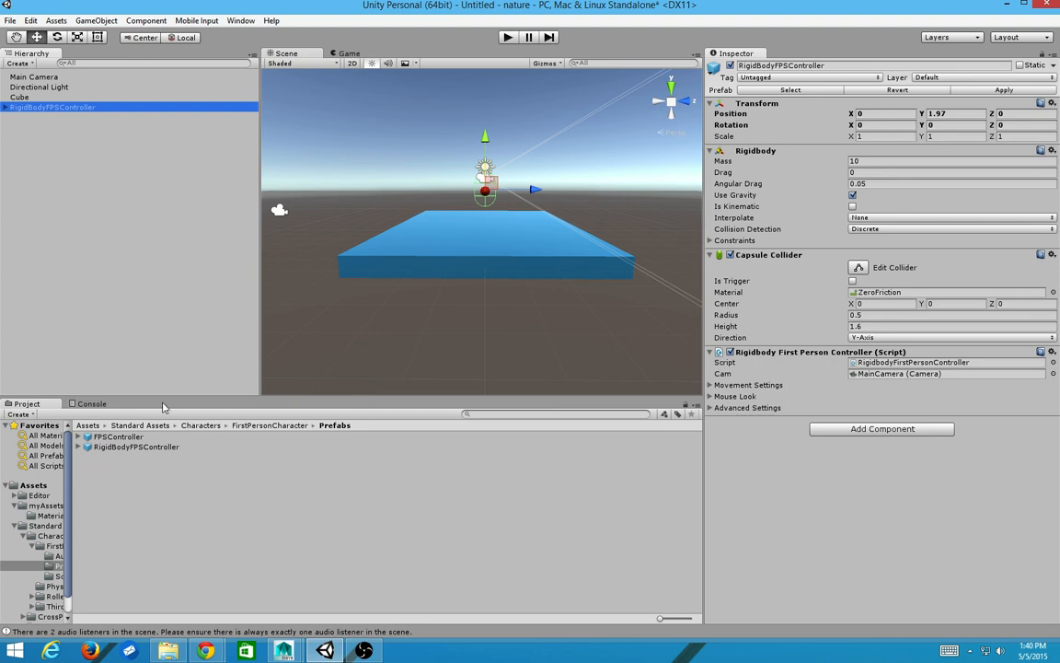
# Set the FPSController prefab's Walk Speed to 1, Run Speed to 1 and Jump Speed to 1000
pyautogui.click(120, 437)
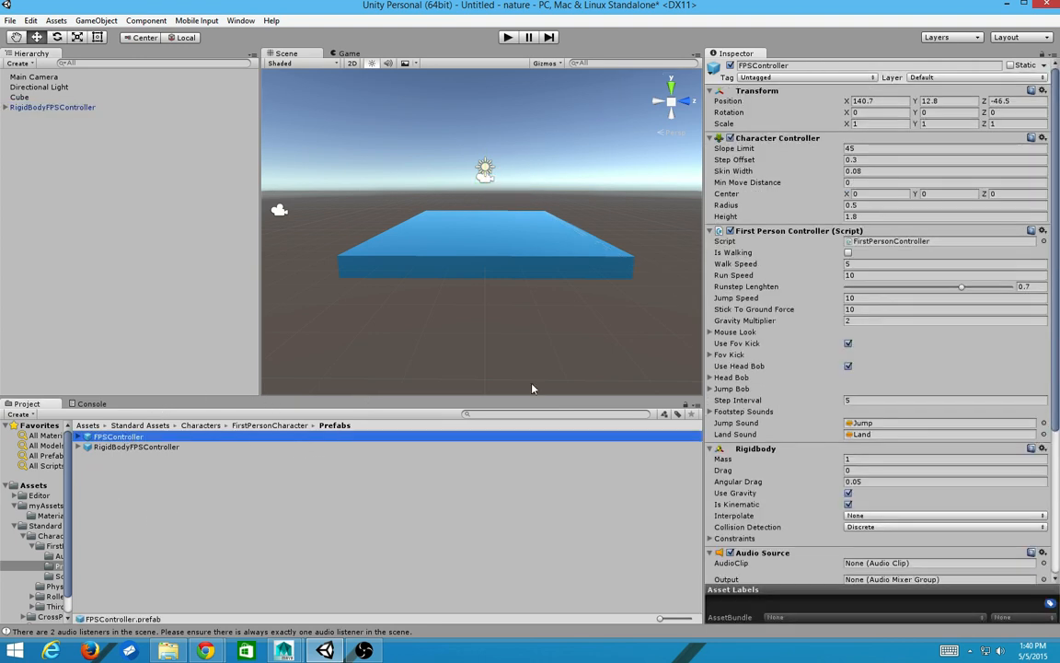
pyautogui.scroll(-3, 894, 309)
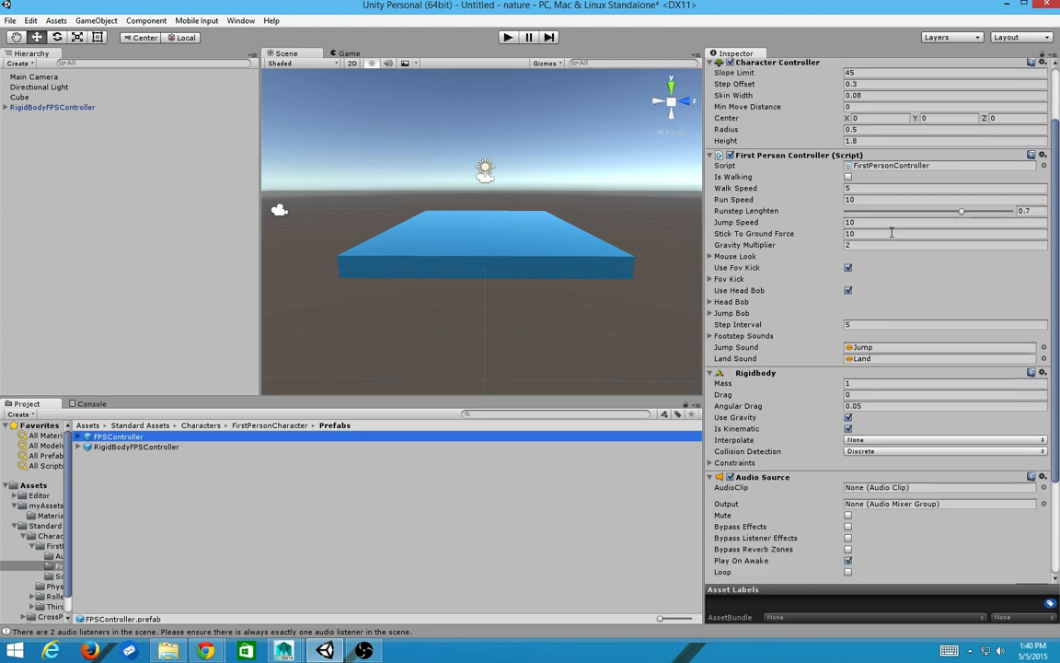
pyautogui.click(885, 188)
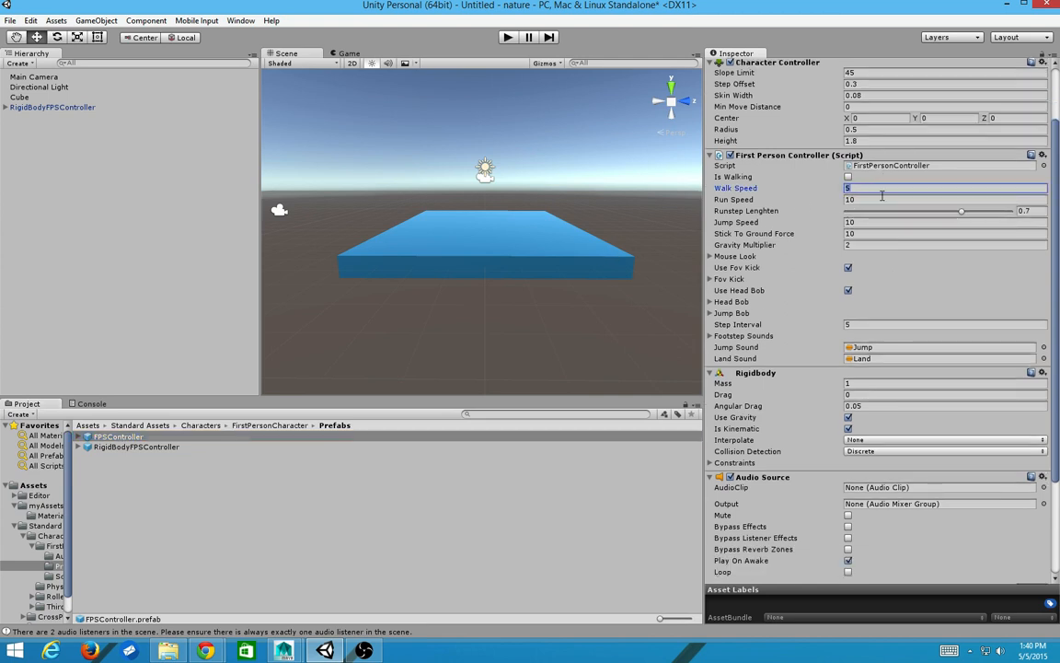
pyautogui.write('1')
pyautogui.press('Tab')
pyautogui.write('1')
pyautogui.press('Tab')
pyautogui.press('Tab')
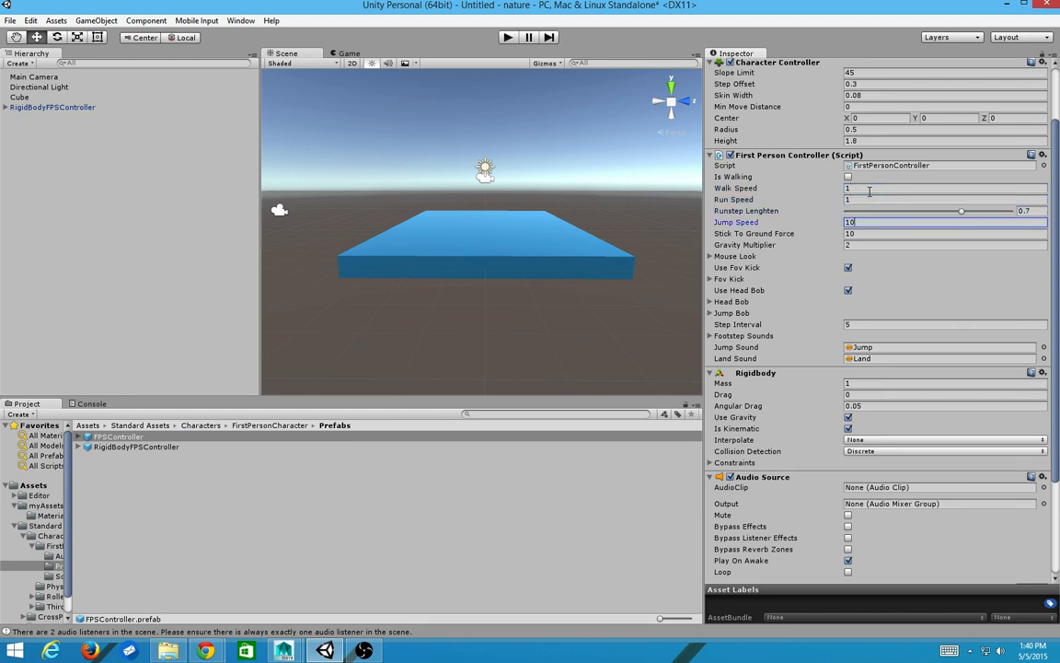
# Play the scene to test the controller, stop the run, and return to the Standard Assets folder
pyautogui.click(506, 38)
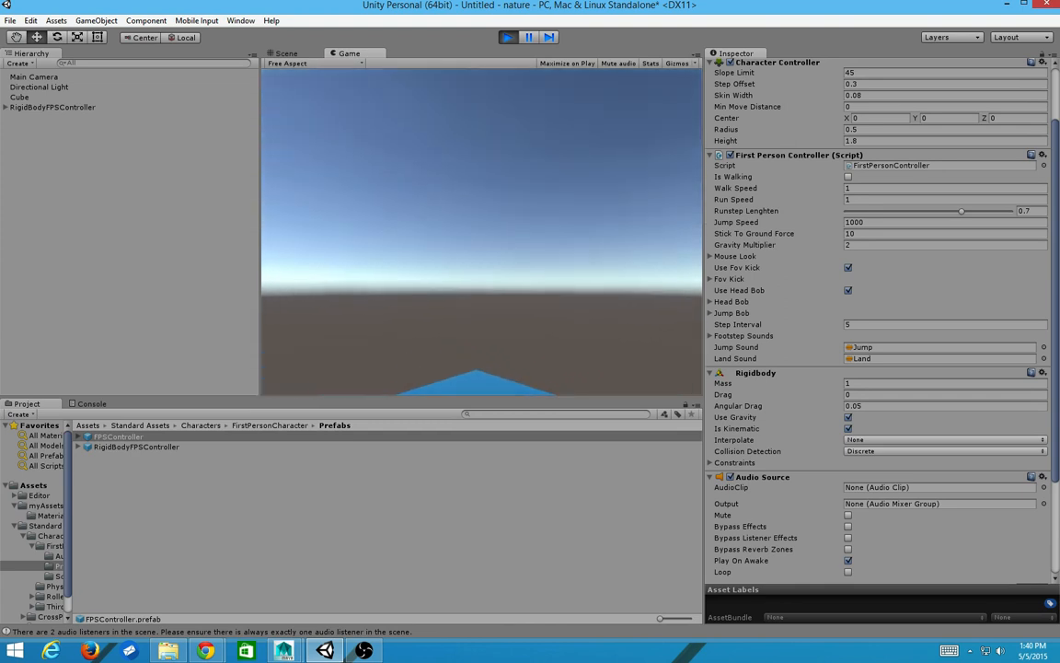
pyautogui.click(508, 38)
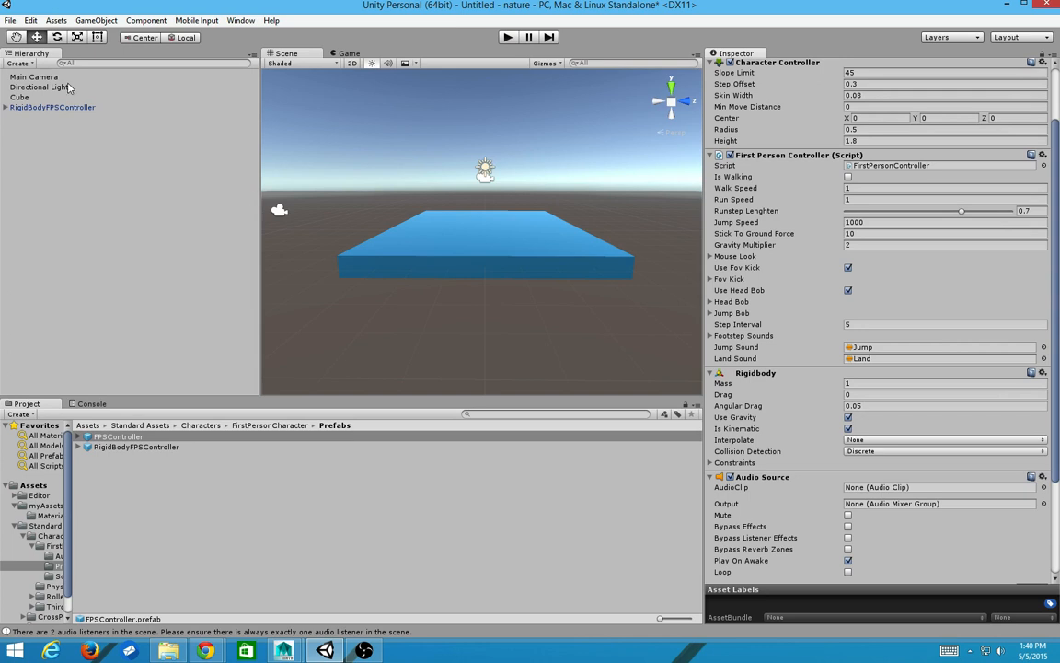
pyautogui.click(128, 425)
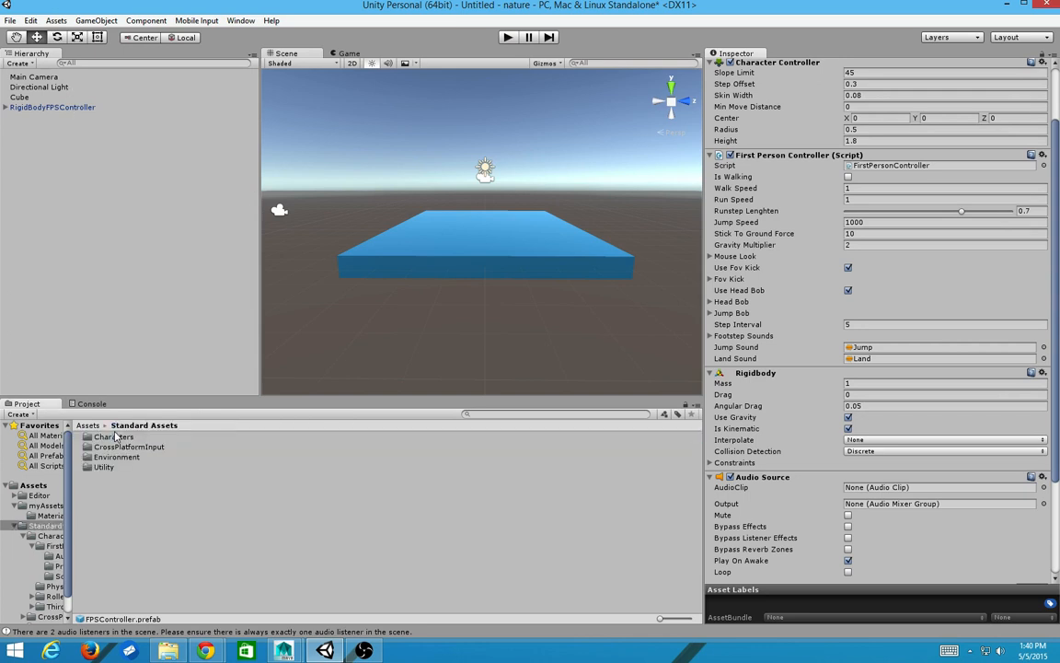
# Open the Build Settings and check the target platform choices for PC, Mac & Linux Standalone, leaving Windows selected
pyautogui.click(27, 21)
pyautogui.moveTo(11, 20)
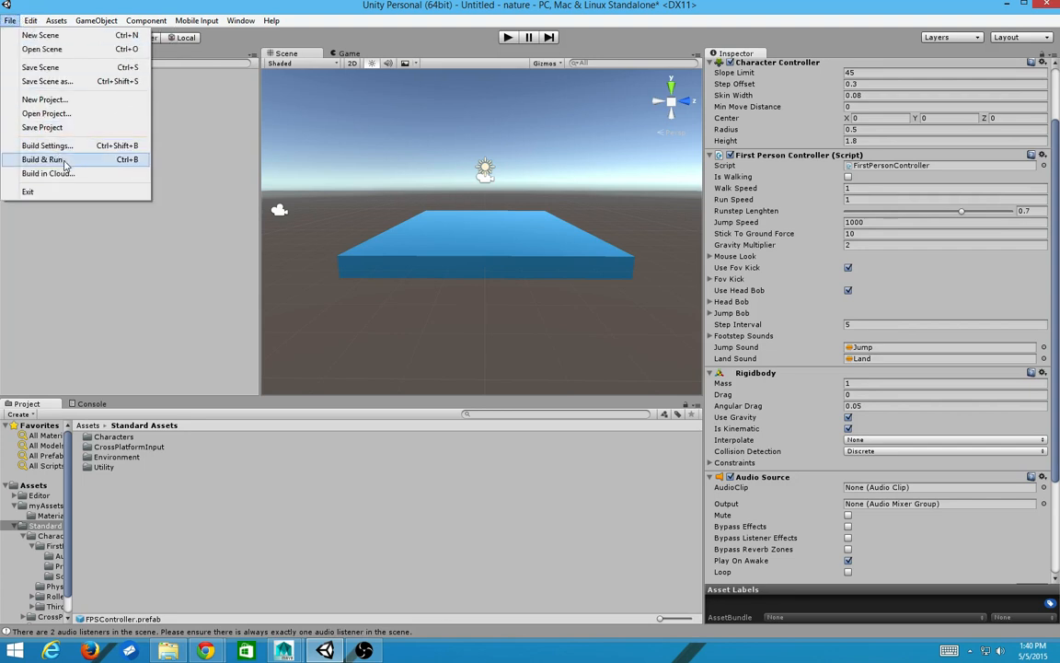
pyautogui.click(58, 145)
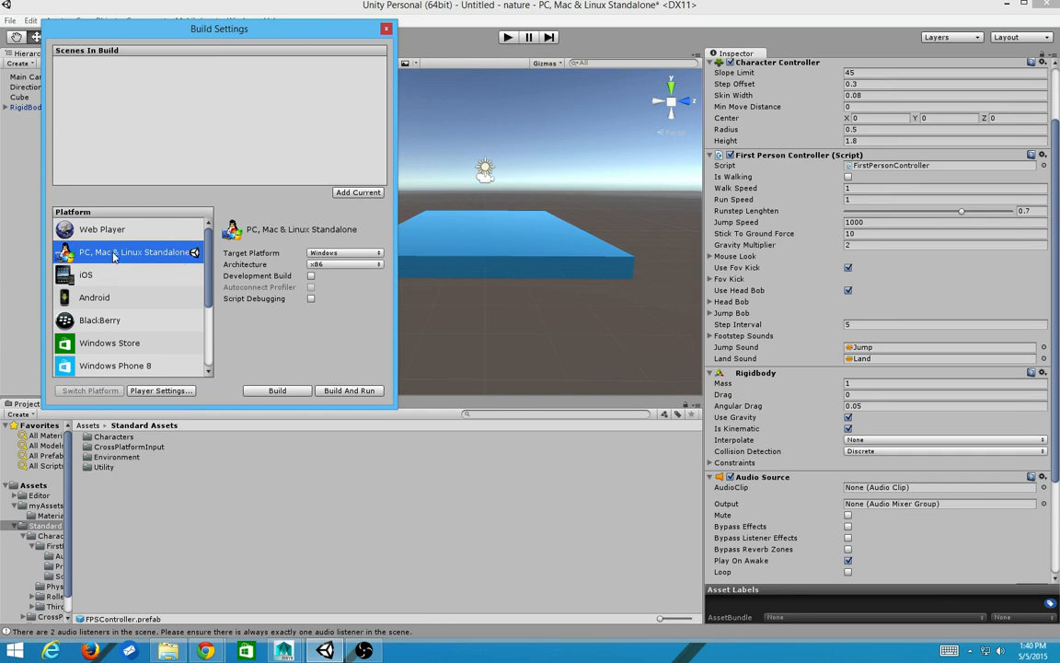
pyautogui.click(346, 254)
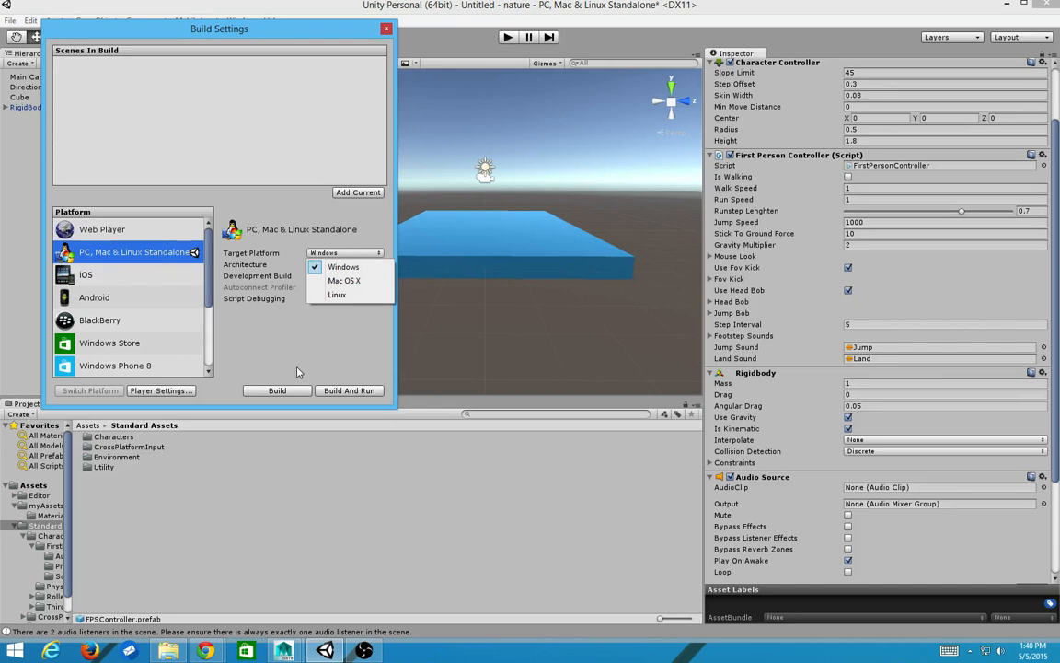
pyautogui.click(313, 348)
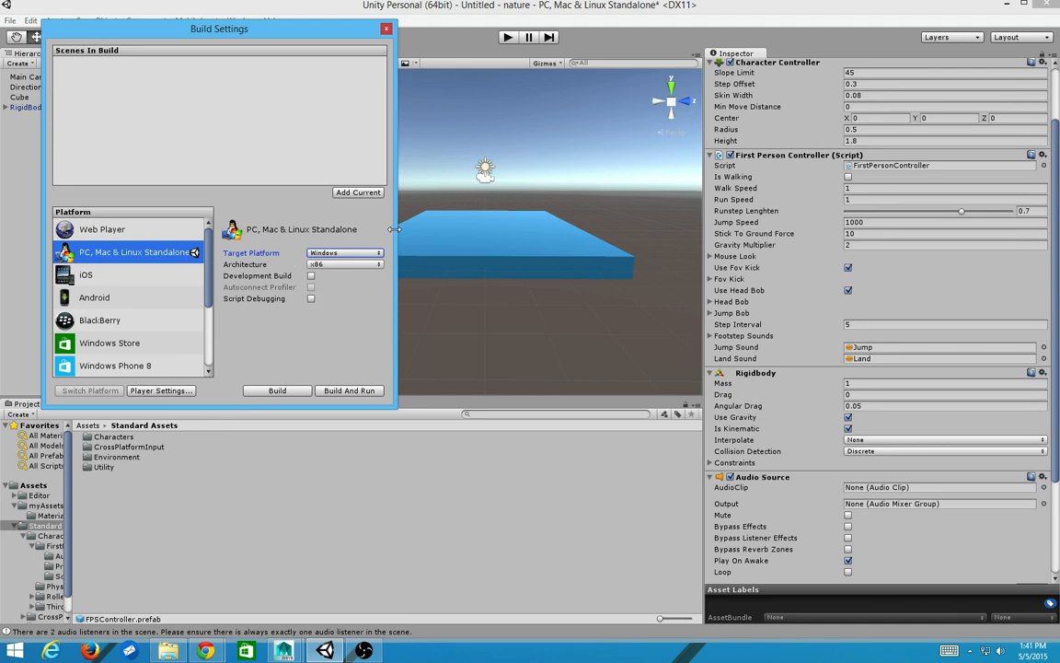
# Open the Player Settings and examine the Resolution and Presentation and Splash Image sections
pyautogui.click(187, 391)
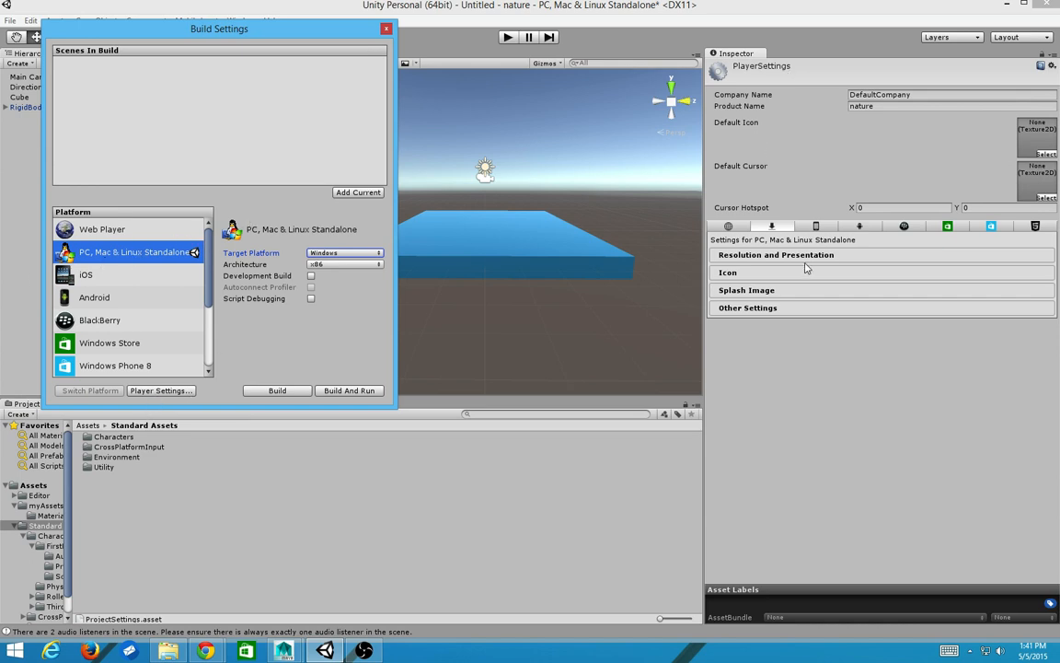
pyautogui.click(775, 255)
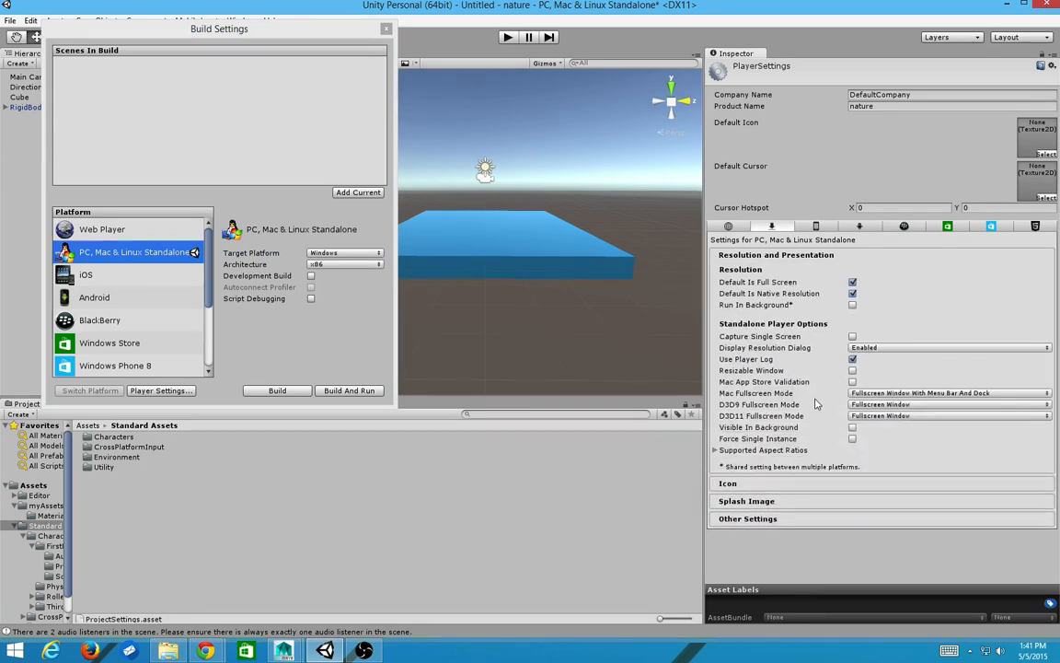
pyautogui.click(741, 500)
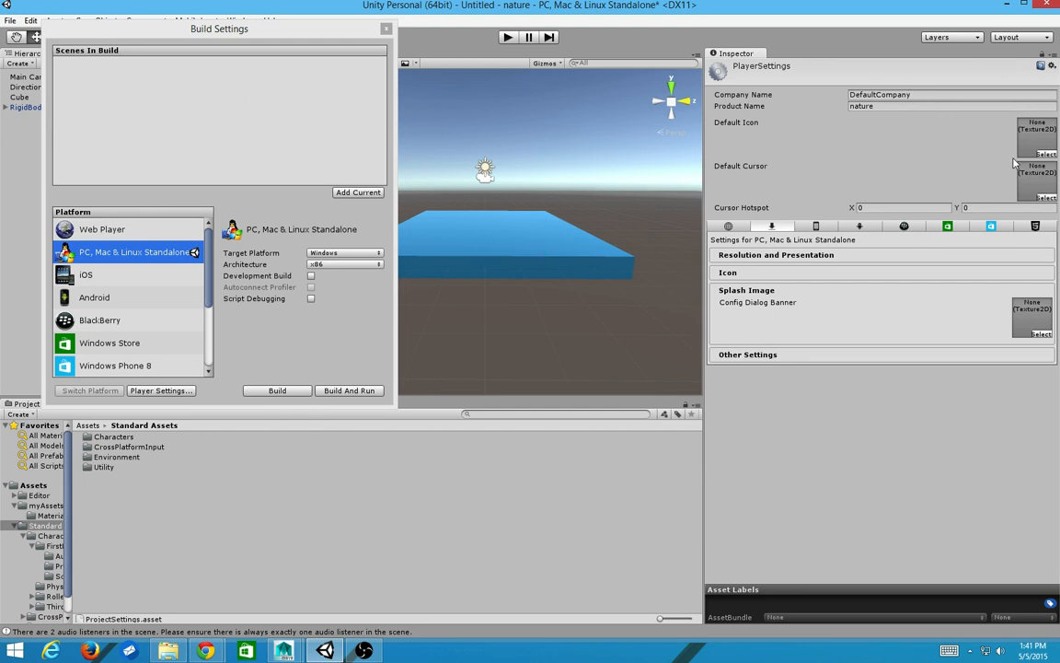
# Set the Default Icon in the Player Settings to the palm tree thumbnail texture
pyautogui.click(1044, 154)
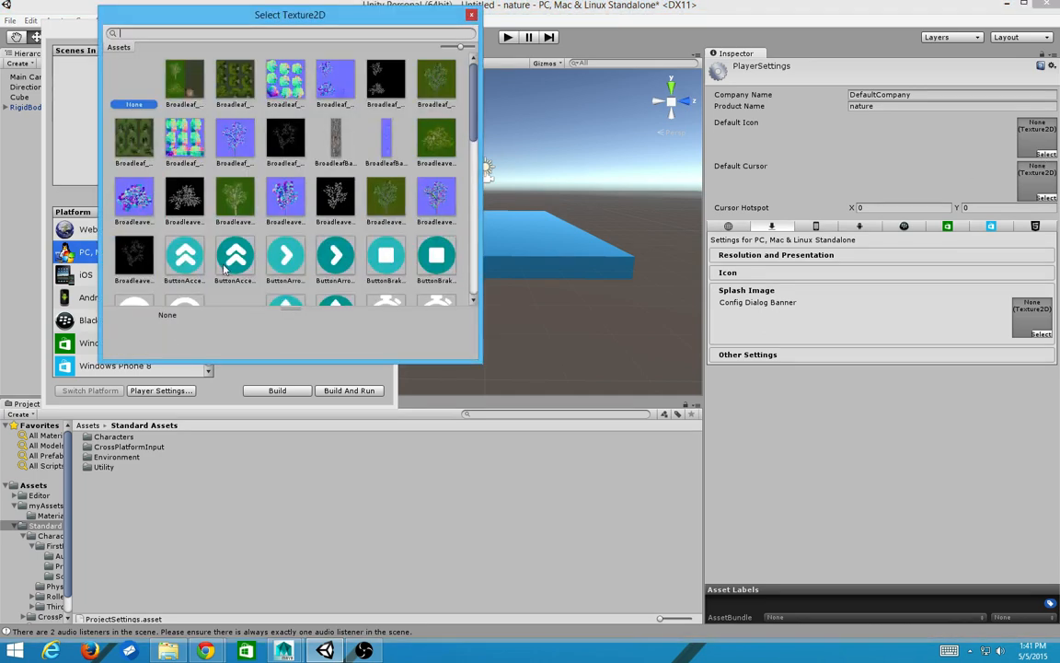
pyautogui.scroll(-10, 246, 215)
pyautogui.scroll(1, 246, 215)
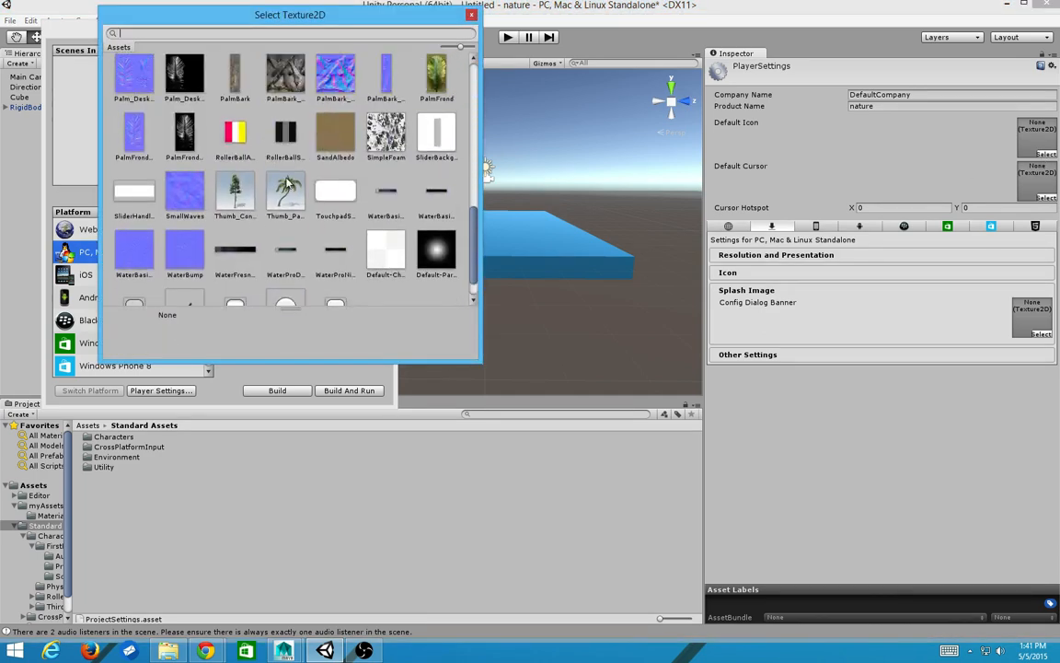
pyautogui.doubleClick(285, 185)
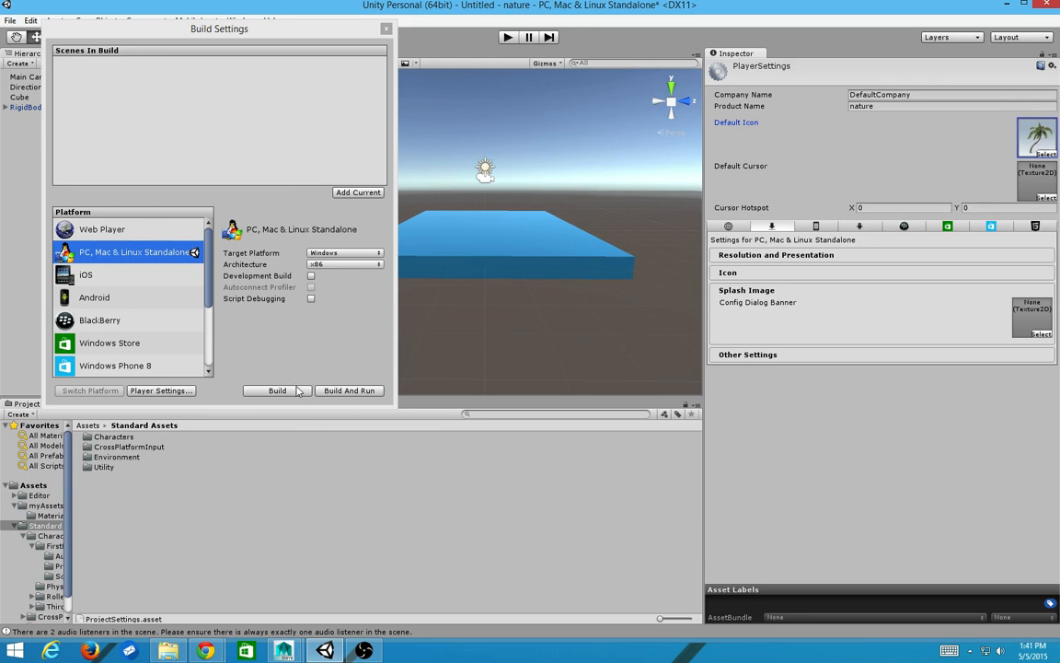
# Start saving the scene and create a new folder named Scenes inside myAssets for it
pyautogui.moveTo(272, 32); pyautogui.dragTo(558, 53)
pyautogui.click(12, 21)
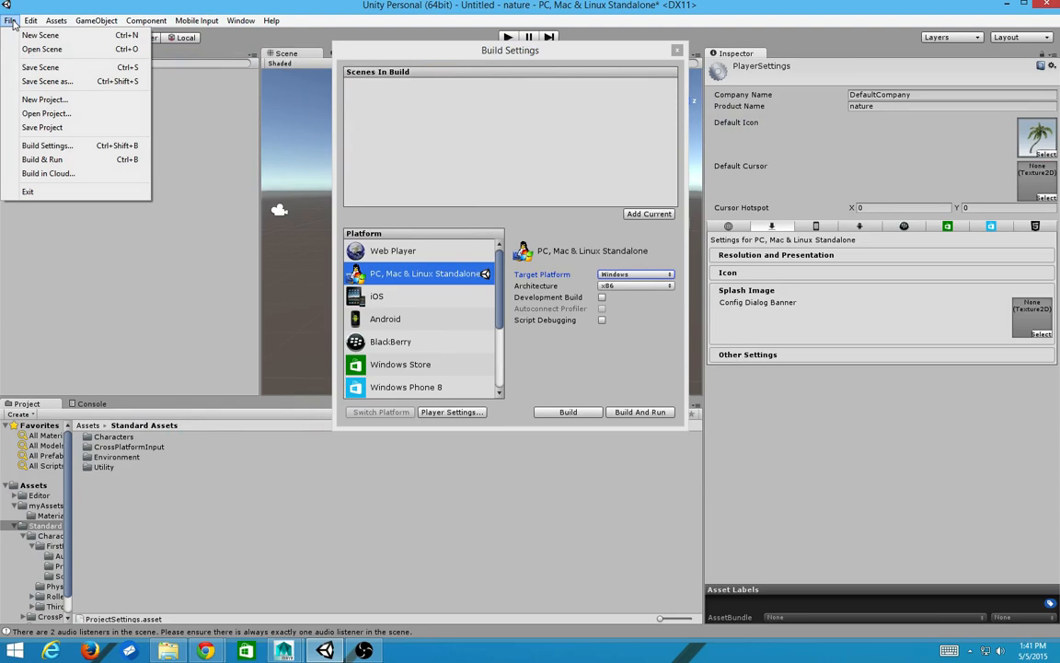
pyautogui.click(40, 68)
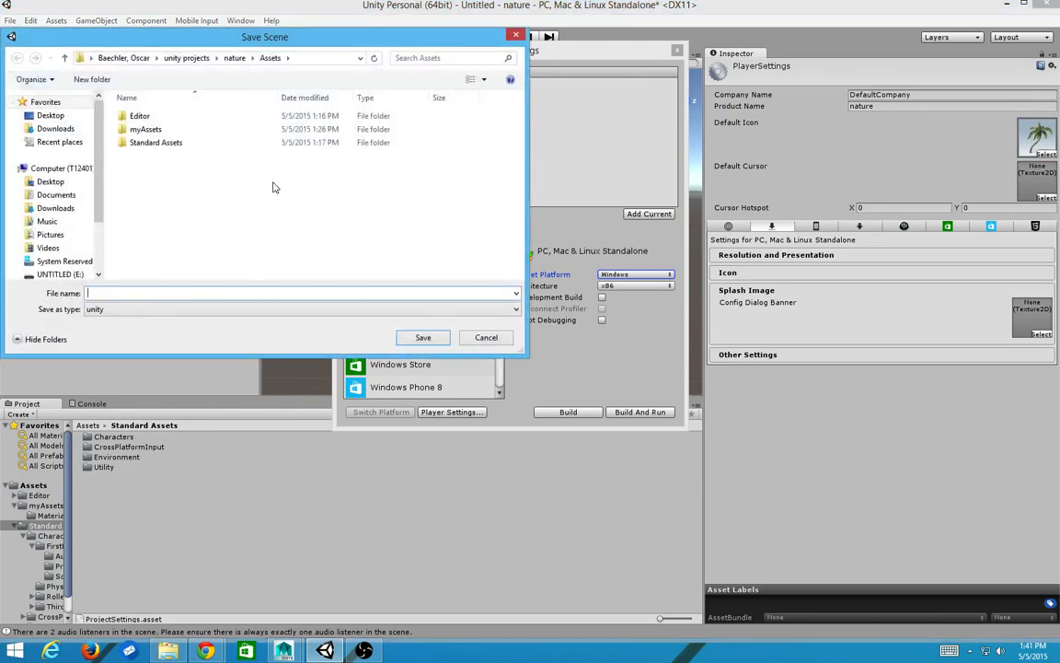
pyautogui.moveTo(336, 43); pyautogui.dragTo(582, 171)
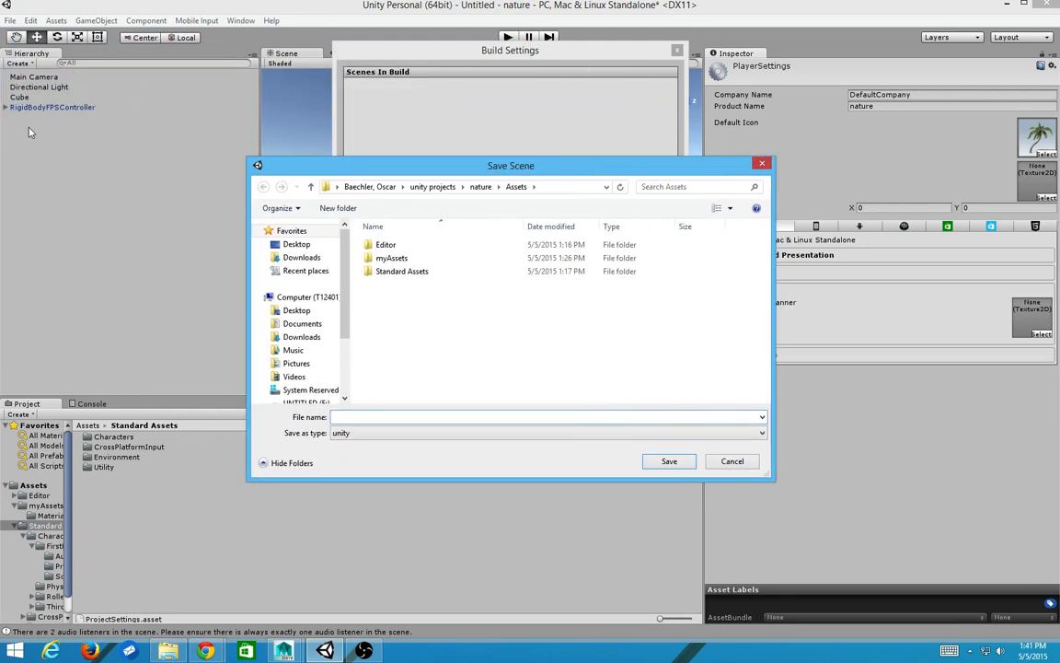
pyautogui.doubleClick(405, 259)
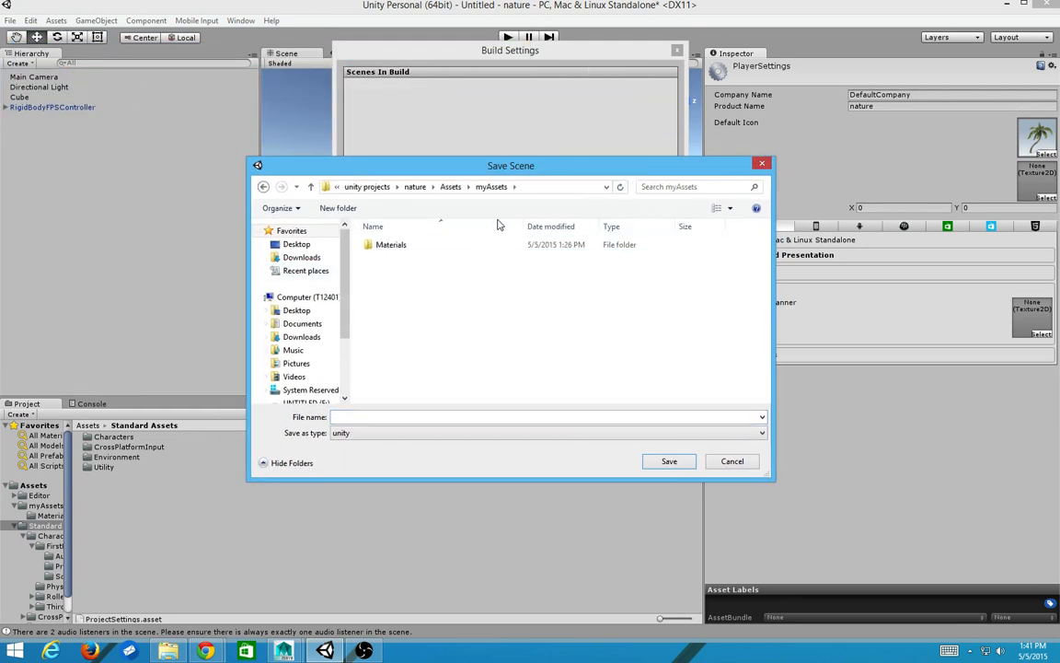
pyautogui.click(322, 209)
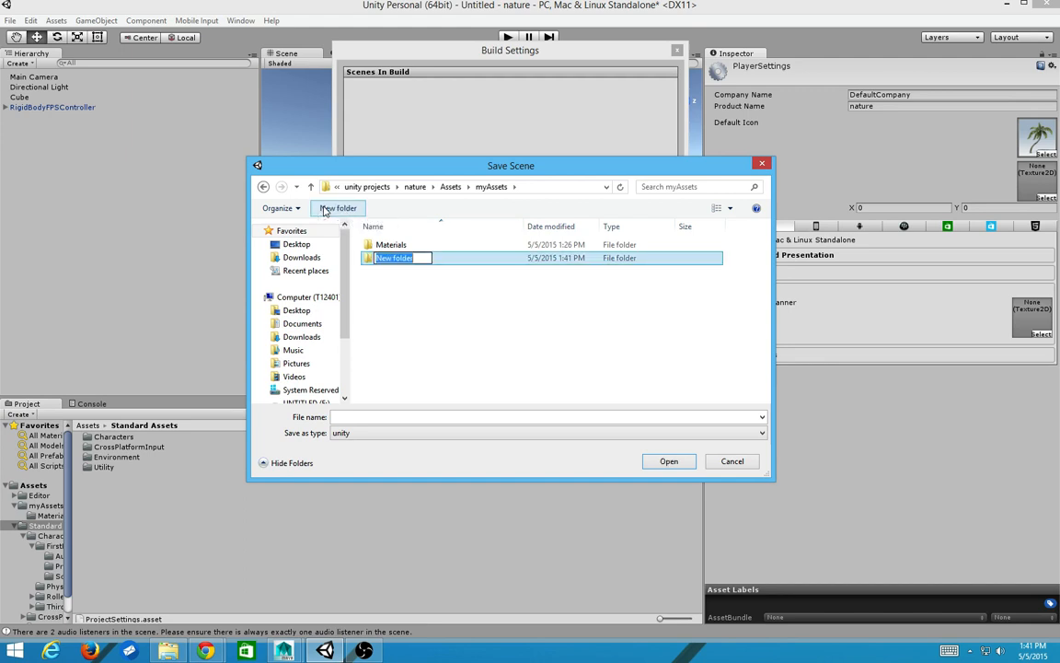
pyautogui.write('Scenes')
pyautogui.press('Return')
pyautogui.press('Return')
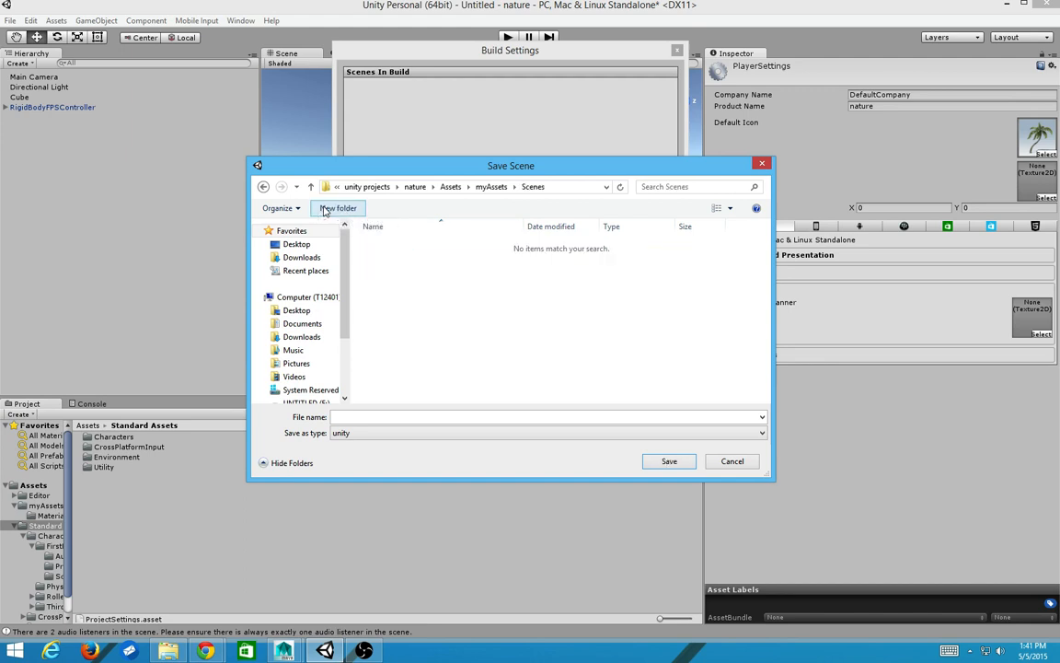
# Save the scene as game in the Scenes folder and add it to the scenes in the build
pyautogui.click(444, 418)
pyautogui.write('ga')
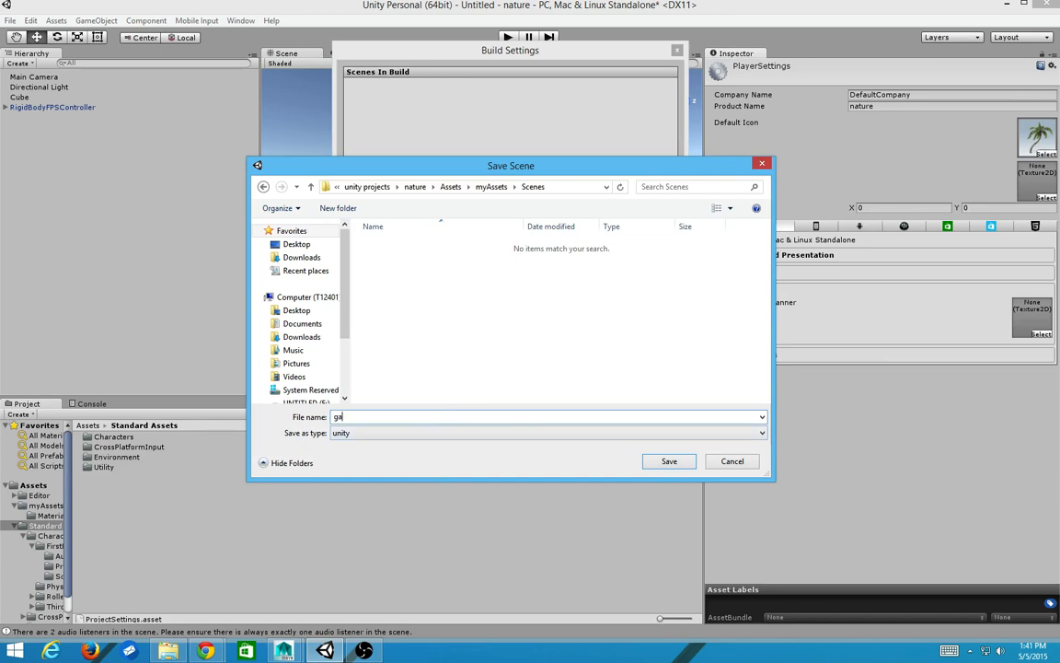
pyautogui.write('me')
pyautogui.click(658, 458)
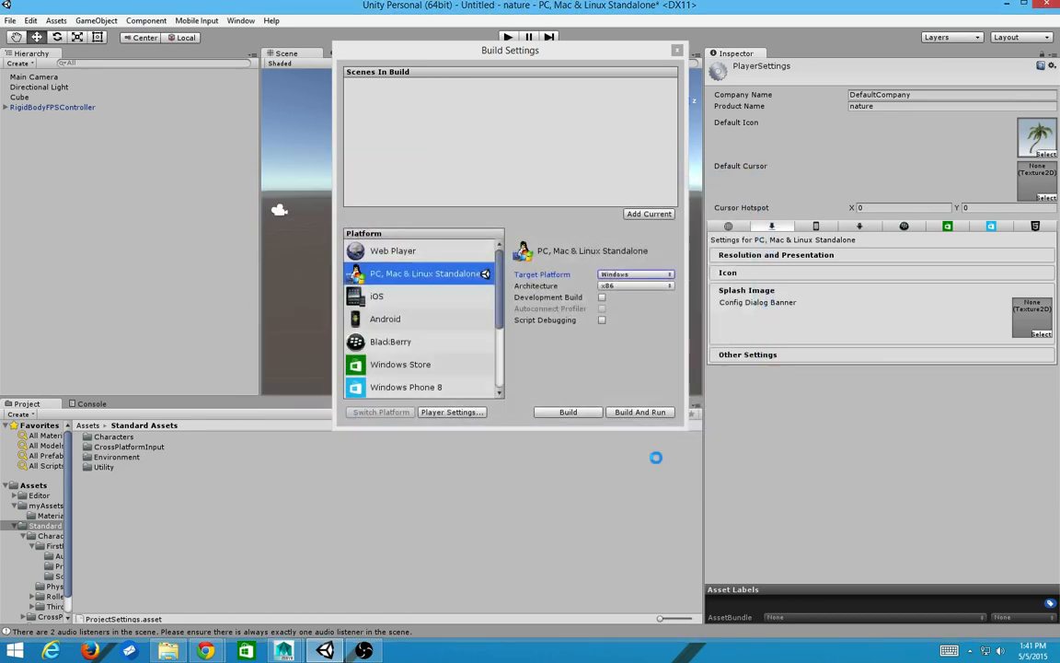
pyautogui.click(649, 213)
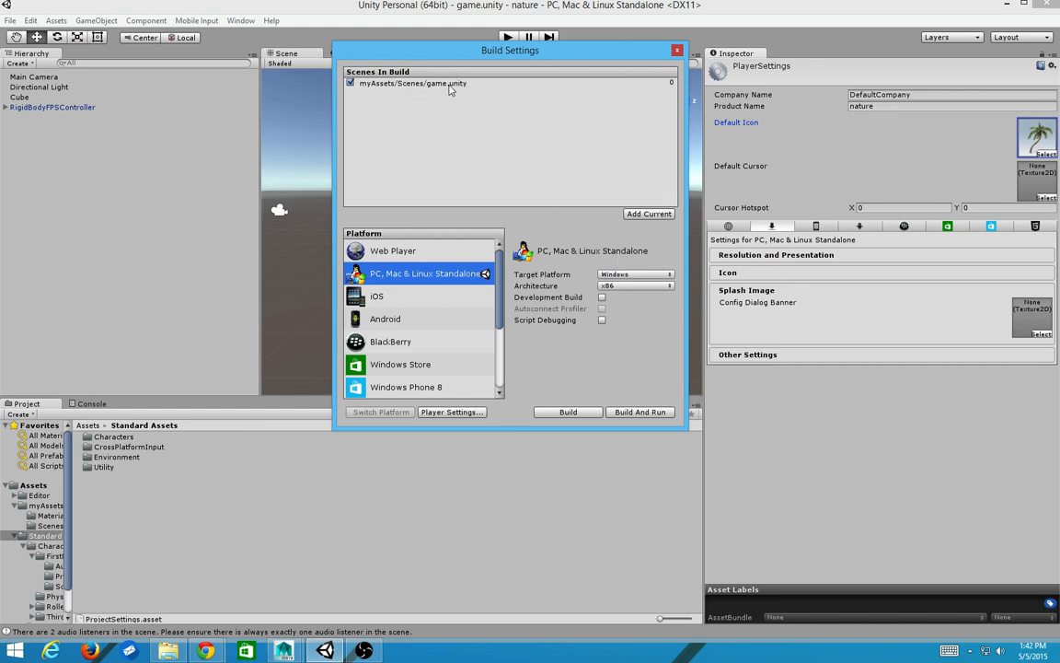
pyautogui.click(406, 82)
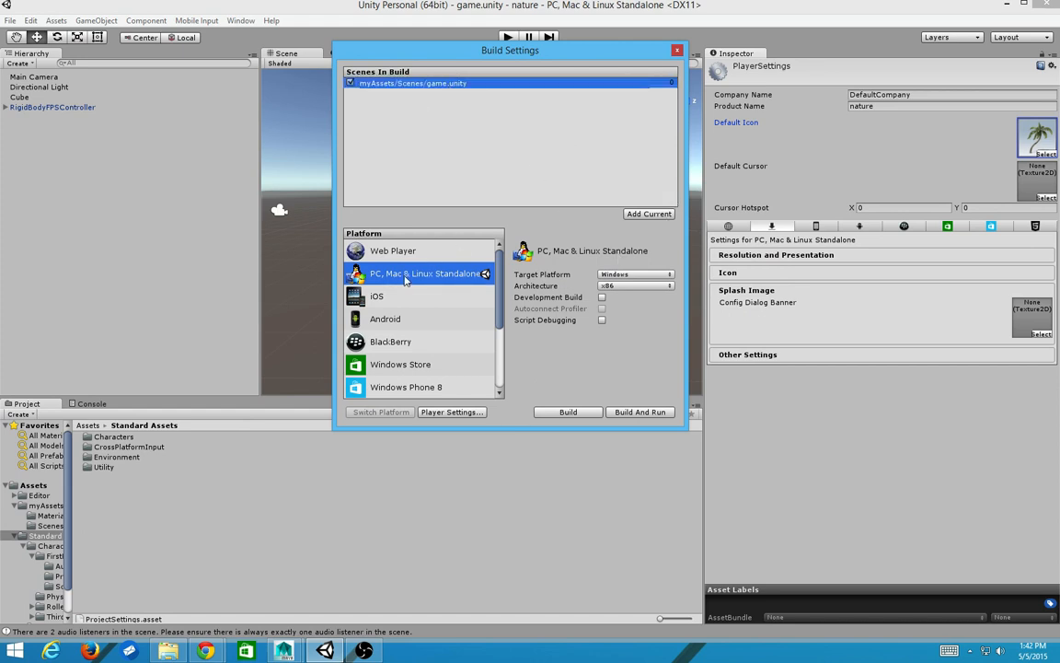
# Browse the project's assets to myAssets/Scenes and select the saved game scene
pyautogui.click(120, 451)
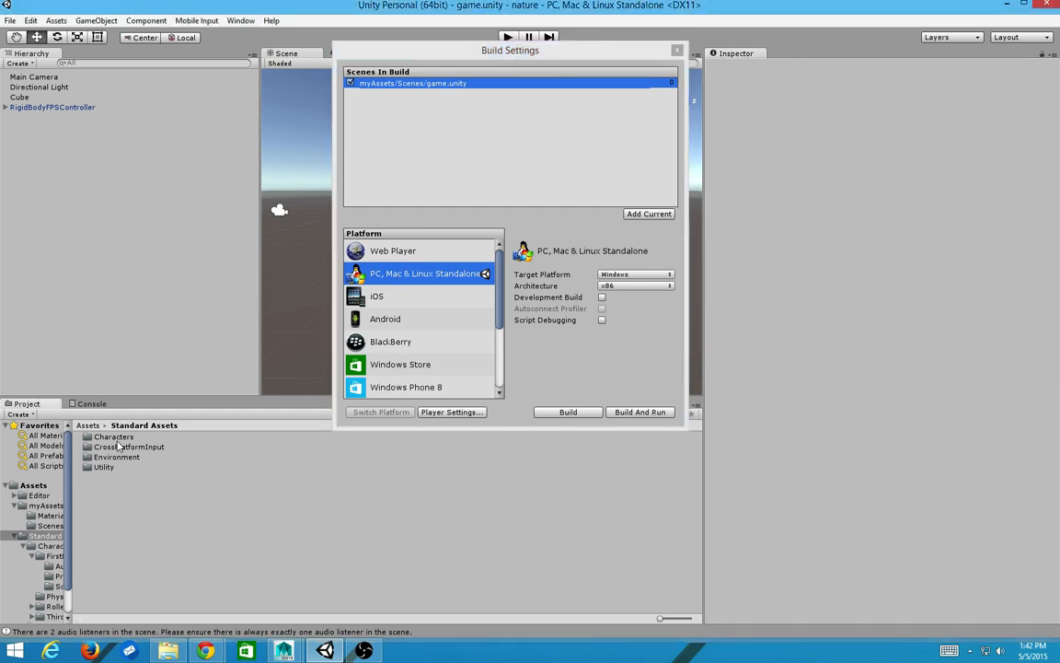
pyautogui.click(88, 424)
pyautogui.doubleClick(112, 447)
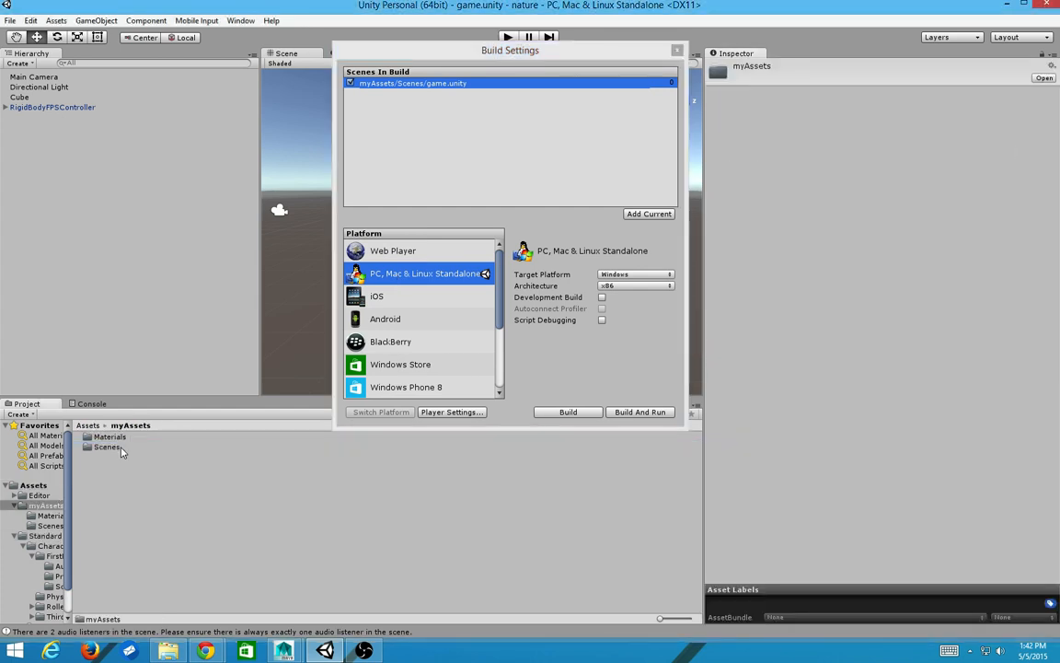
pyautogui.doubleClick(106, 447)
pyautogui.click(90, 438)
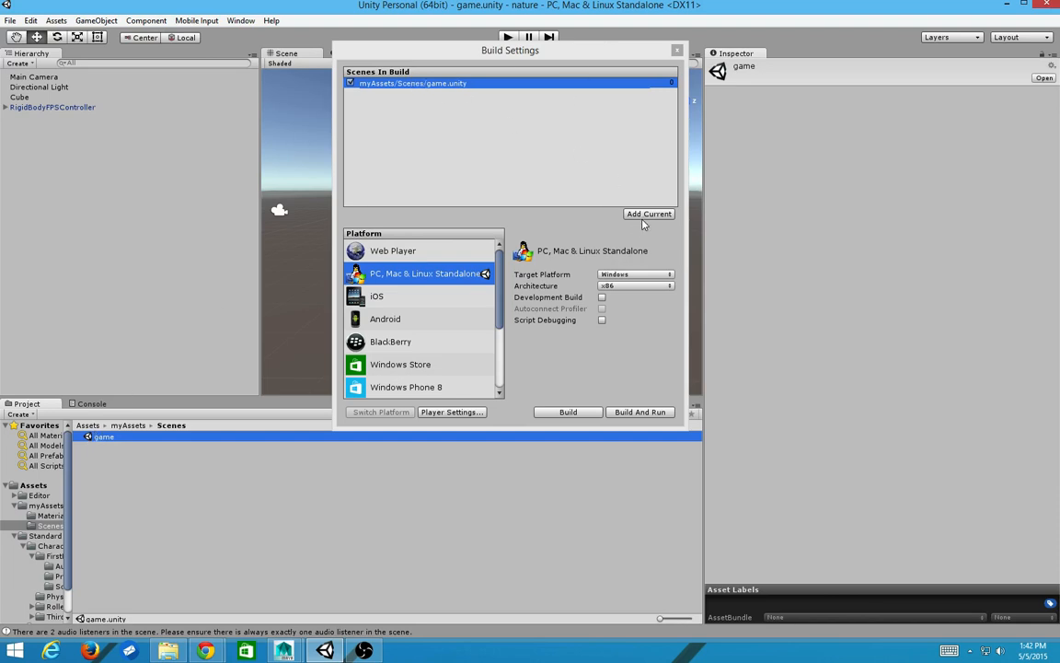
# Build the Windows standalone executable to the Desktop with the file name bestGameEver
pyautogui.click(566, 413)
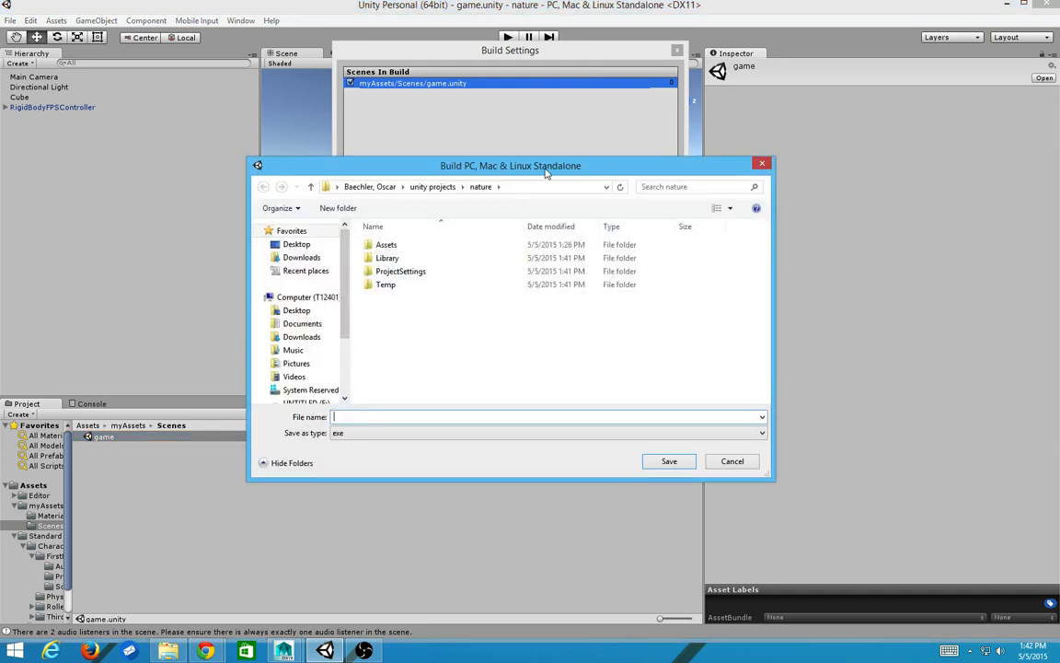
pyautogui.click(292, 245)
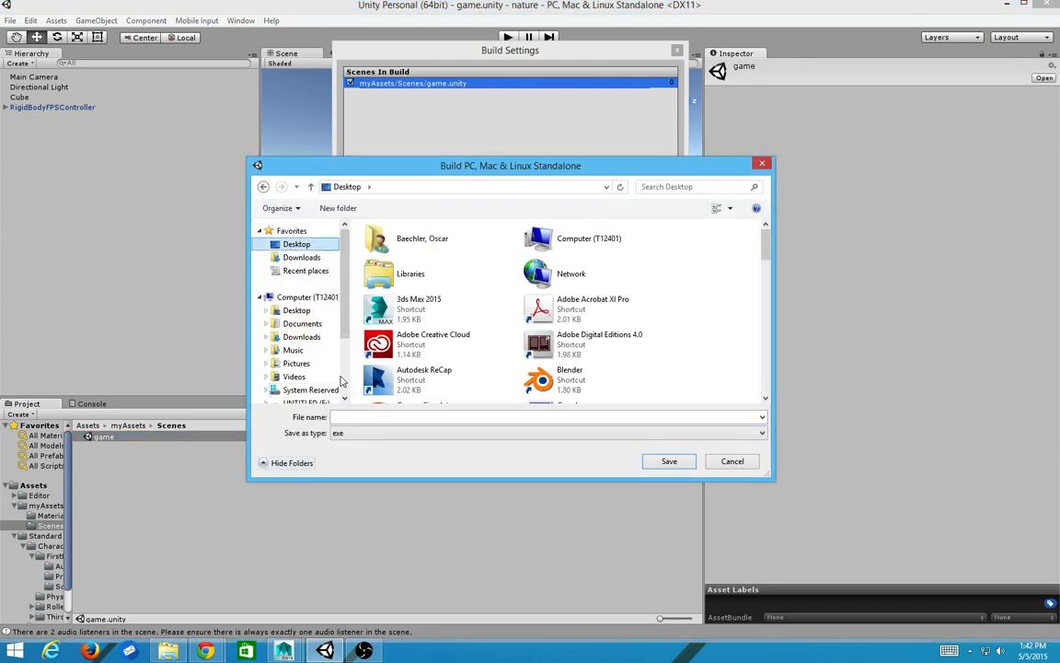
pyautogui.moveTo(345, 308); pyautogui.dragTo(353, 355)
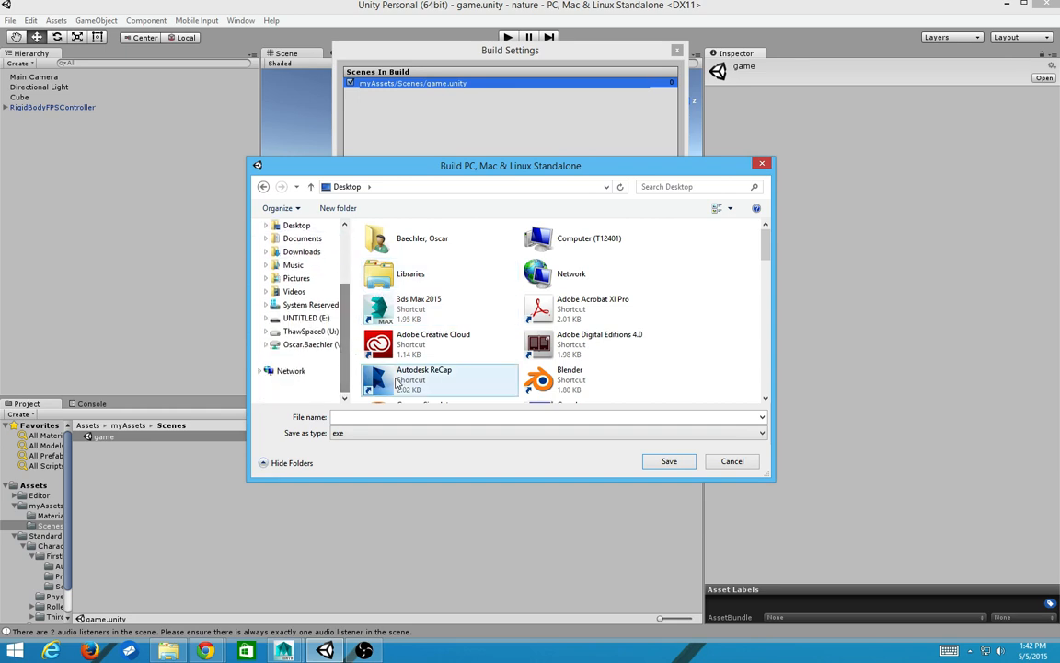
pyautogui.click(366, 370)
pyautogui.scroll(-3, 371, 415)
pyautogui.scroll(-3, 373, 416)
pyautogui.tripleClick(372, 416)
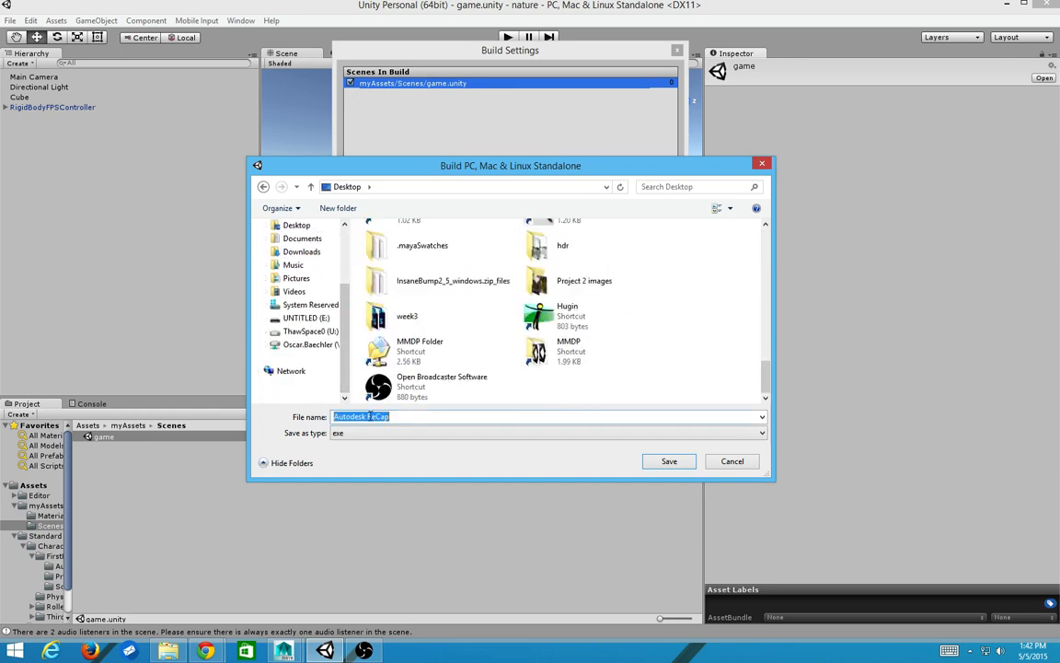
pyautogui.write('bes')
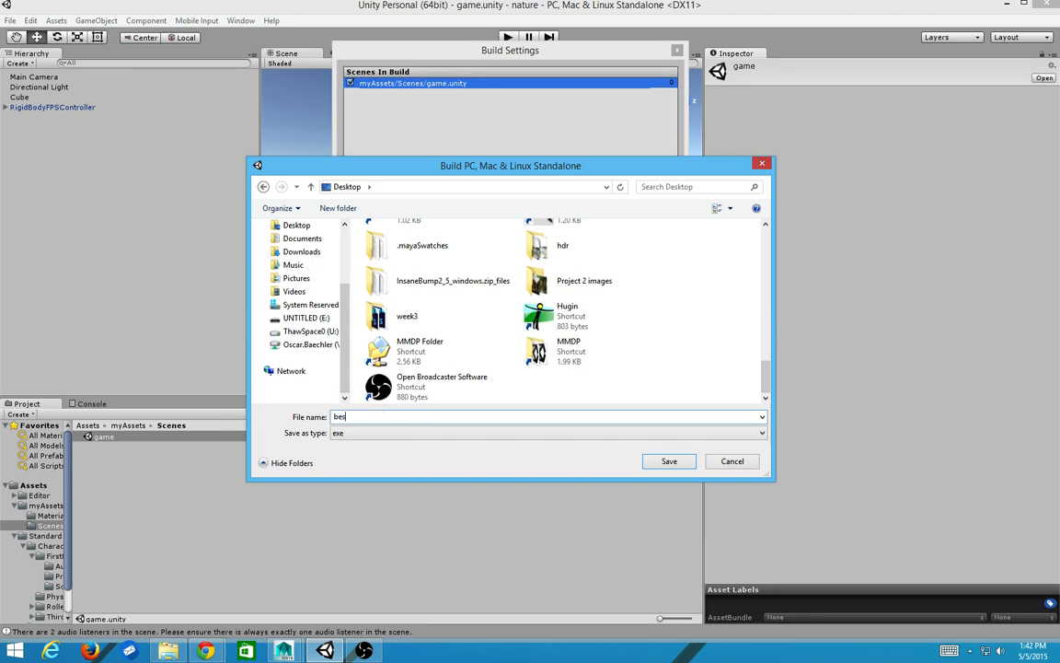
pyautogui.write('tGameEver')
pyautogui.click(649, 464)
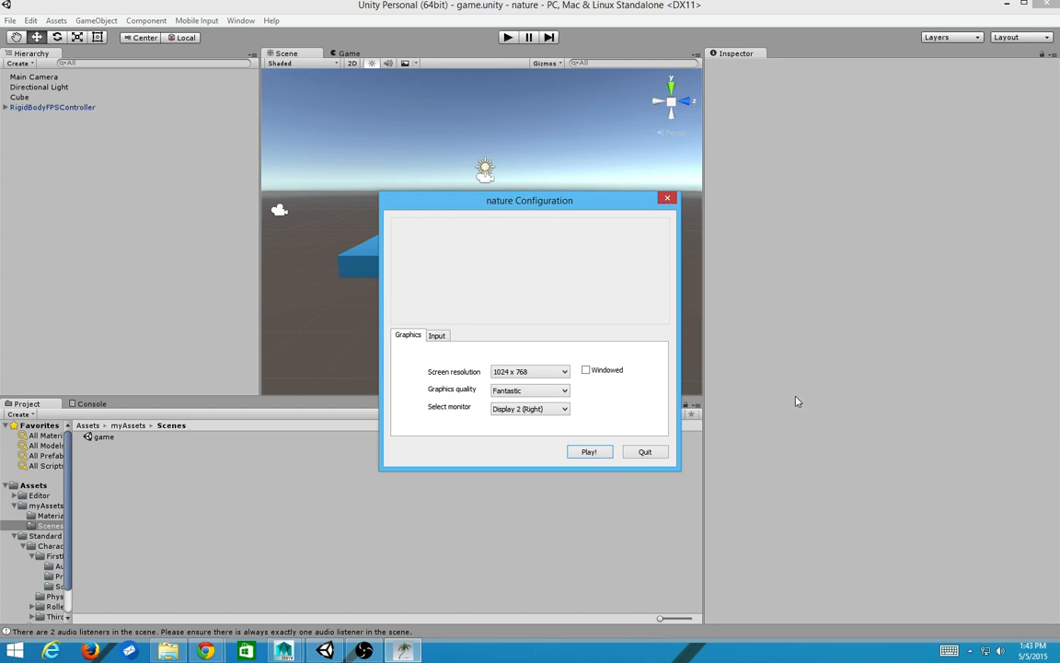
# Set the built game's screen resolution to 1680 x 1050 and start playing it
pyautogui.click(560, 372)
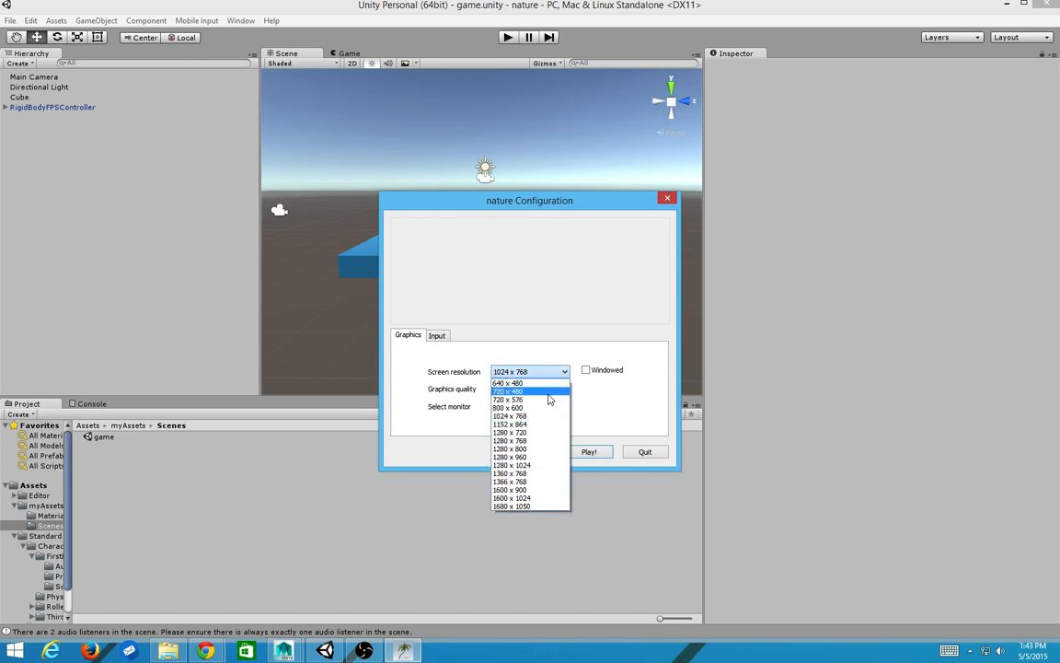
pyautogui.click(531, 507)
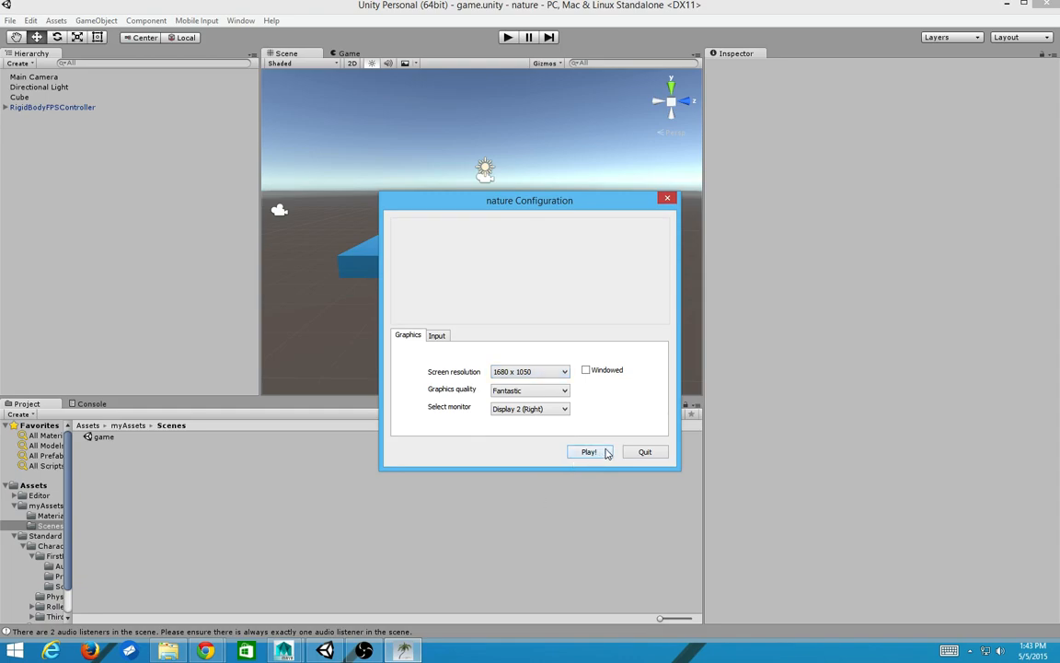
pyautogui.click(589, 452)
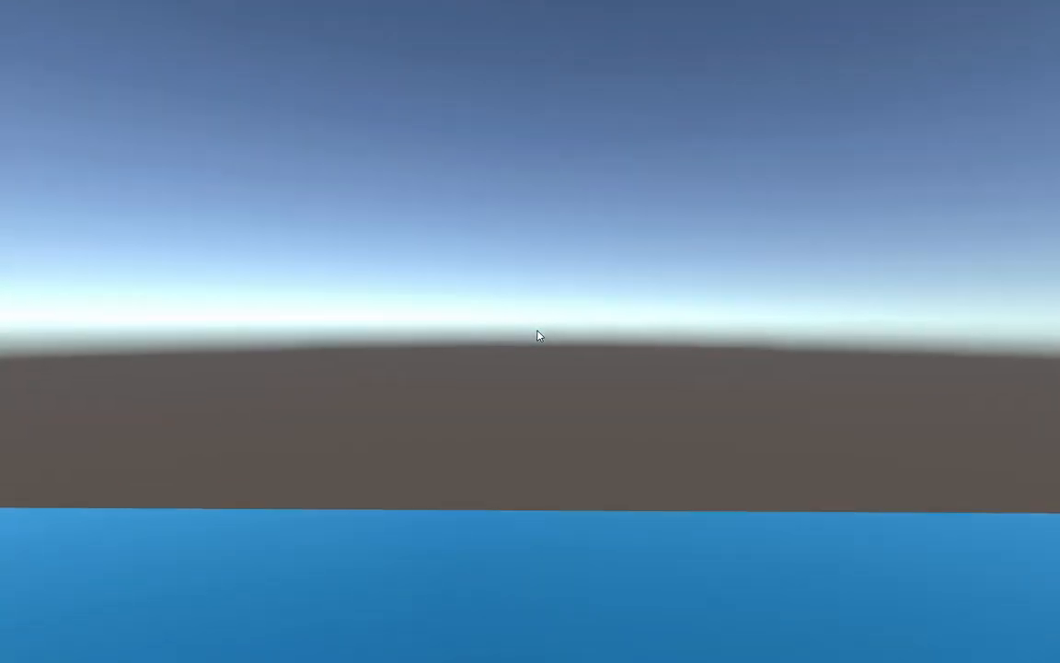
# Walk forward, sideways and backward on the blue platform to test the built game
pyautogui.press('a')
pyautogui.press('w')
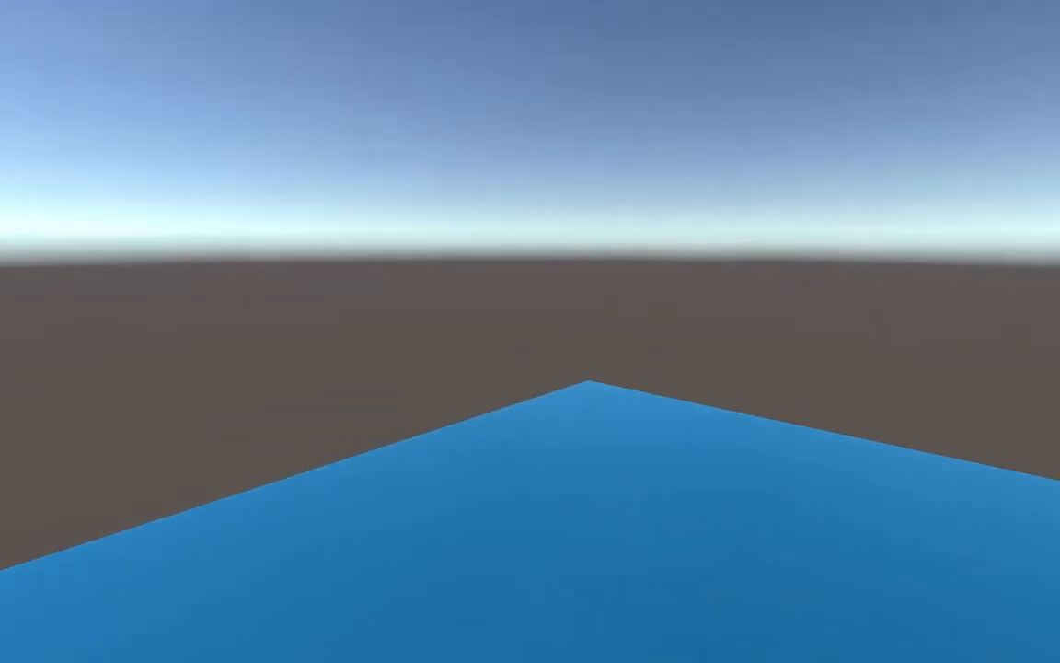
pyautogui.press('w')
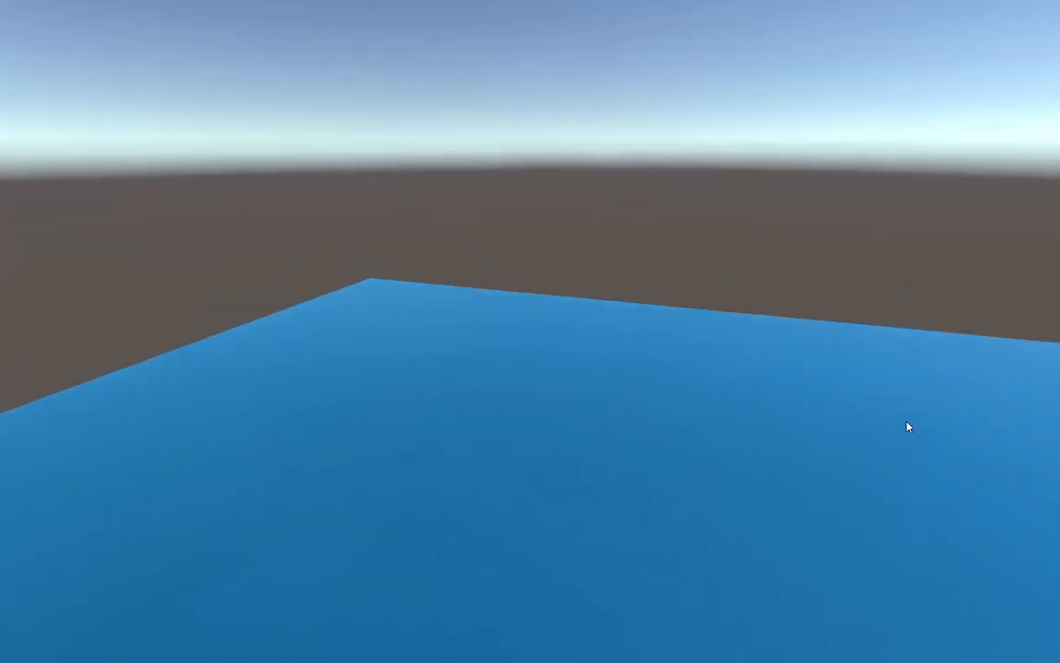
pyautogui.press('w')
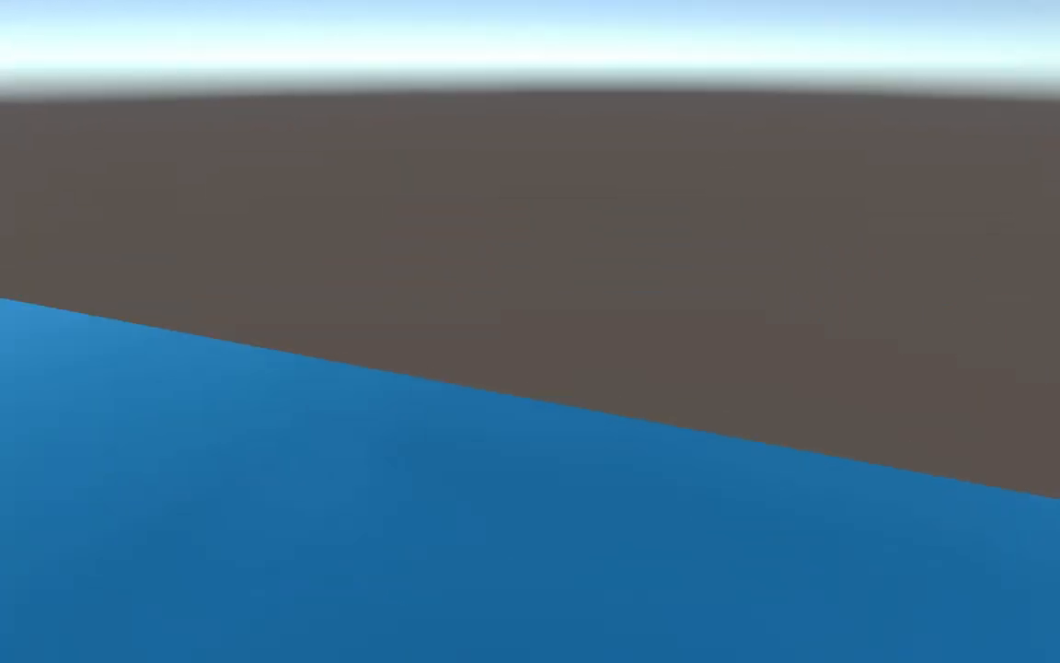
pyautogui.press('s')
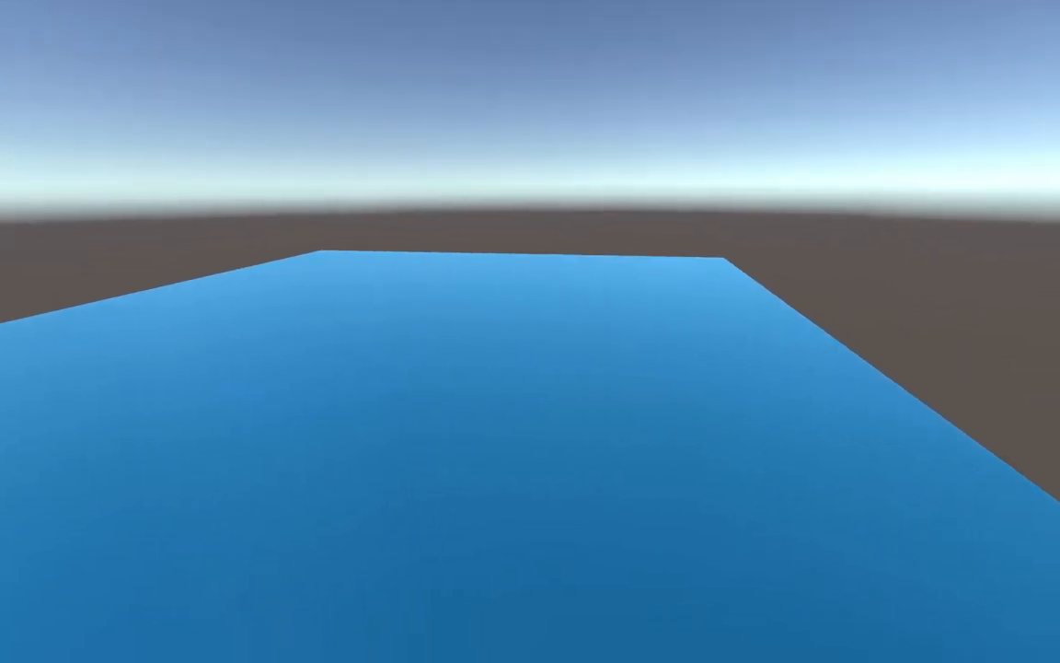
pyautogui.press('s')
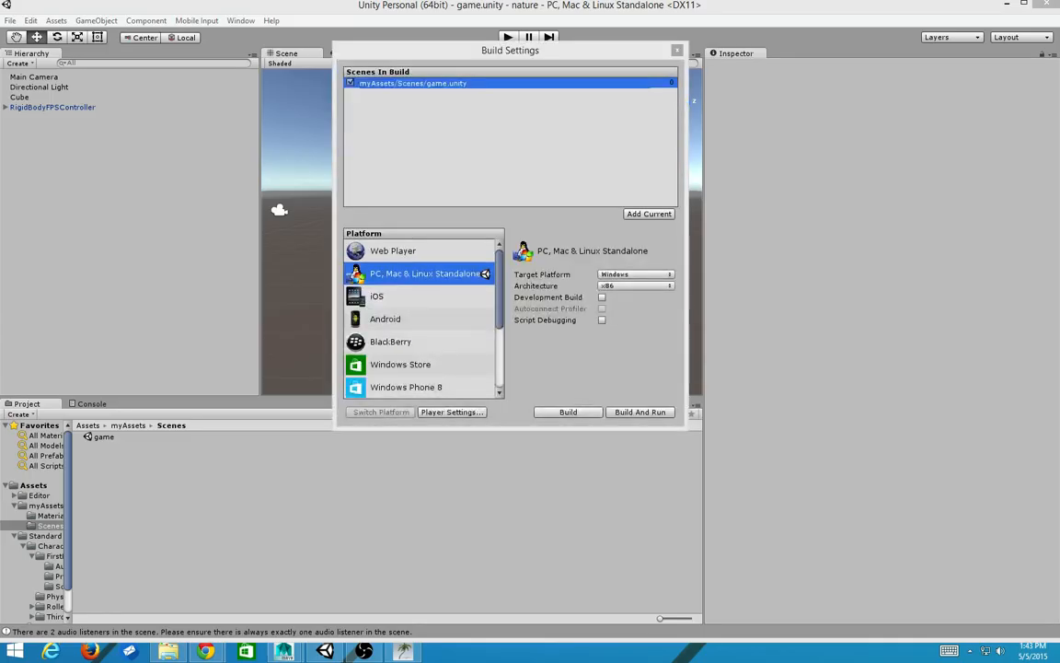
# Switch back to Unity, close the running game window and close the Build Settings
pyautogui.hotkey('alt', 'Tab')
pyautogui.hotkey('alt', 'Tab')
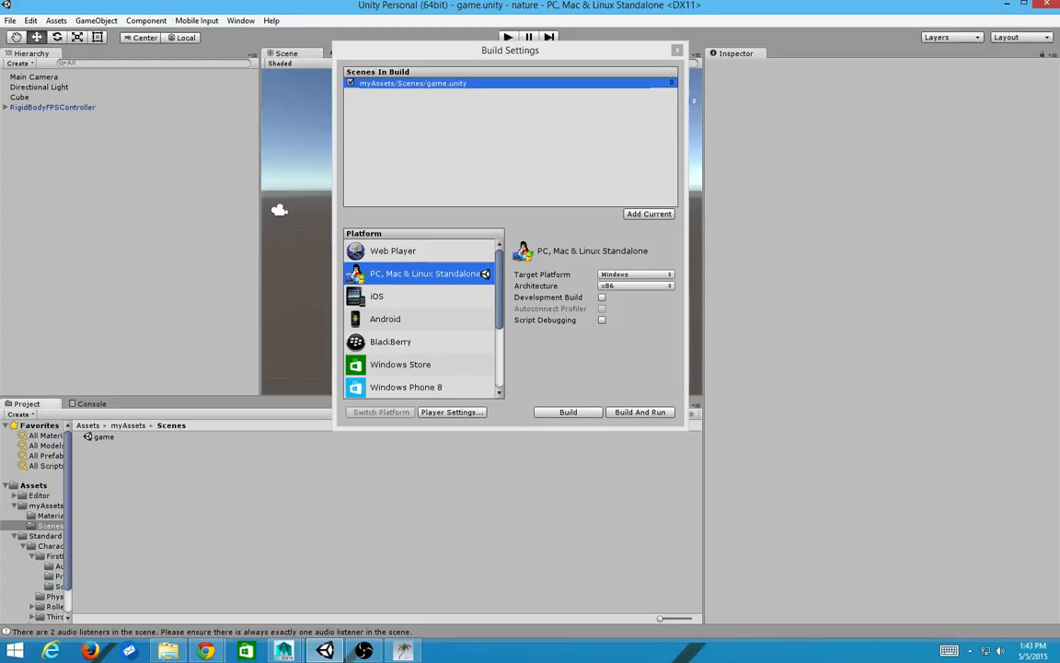
pyautogui.hotkey('alt', 'Tab')
pyautogui.hotkey('alt', 'Tab')
pyautogui.rightClick(403, 651)
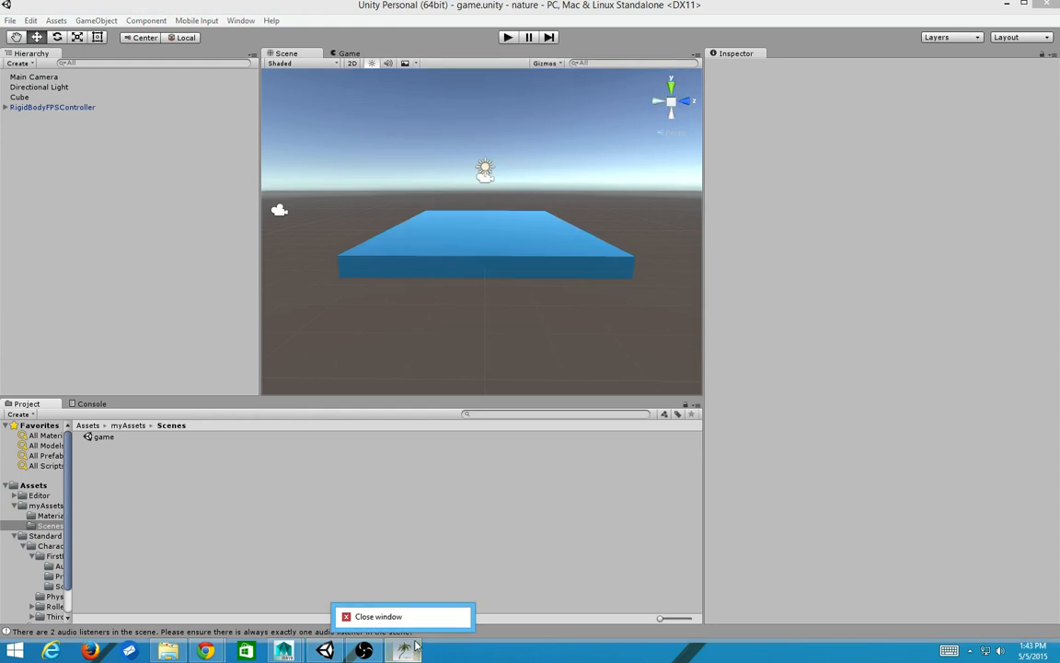
pyautogui.click(386, 621)
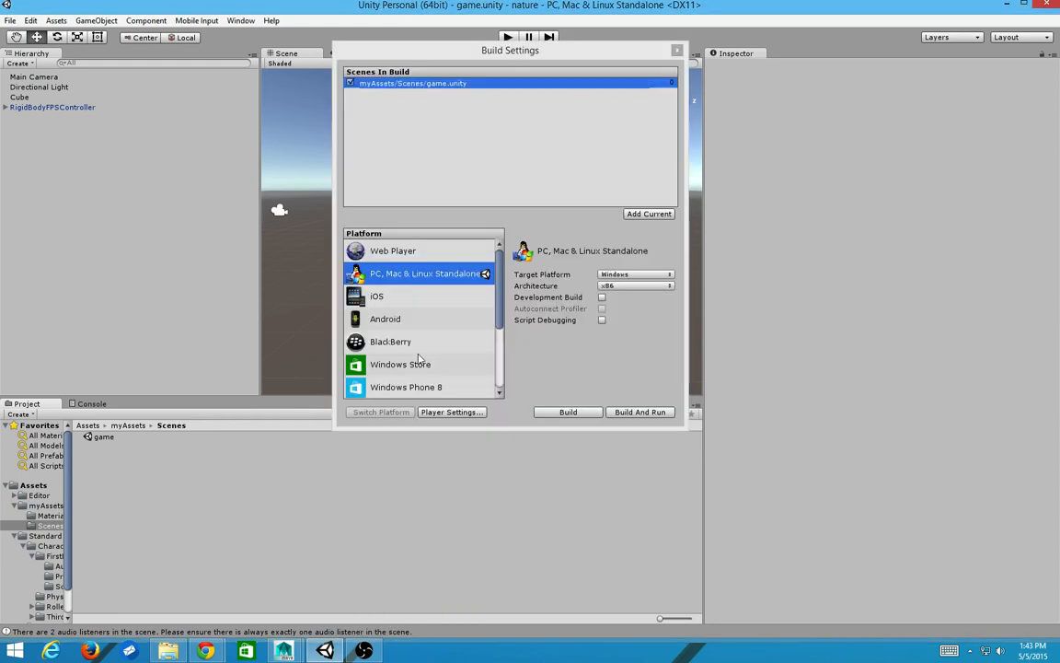
pyautogui.click(676, 51)
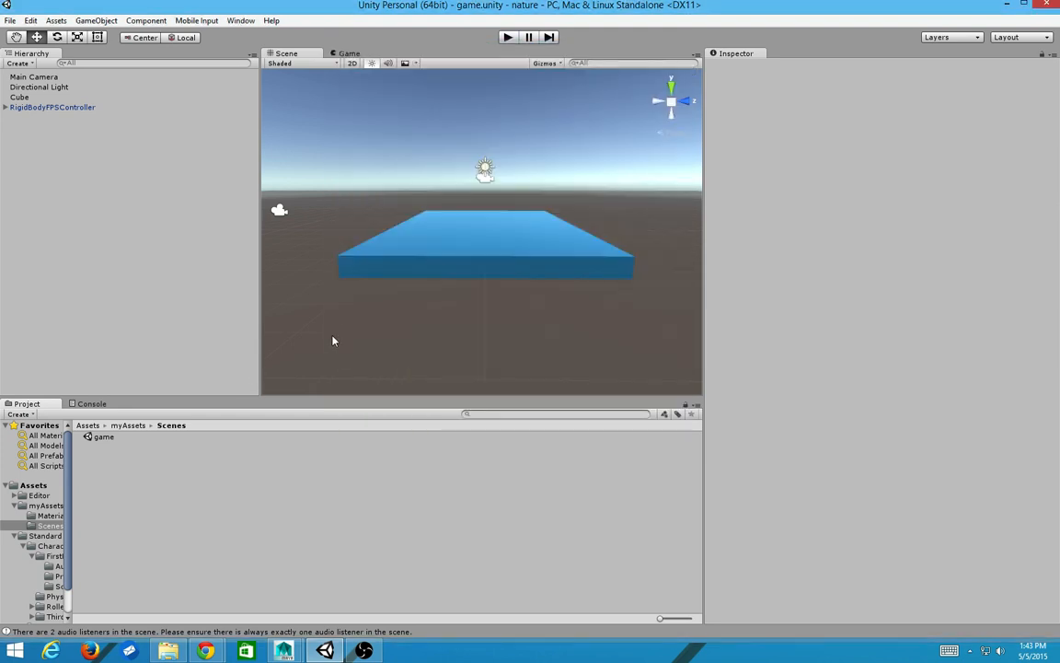
# Flatten the blue cube platform by scaling it down along the Y axis to about 0.09
pyautogui.click(55, 97)
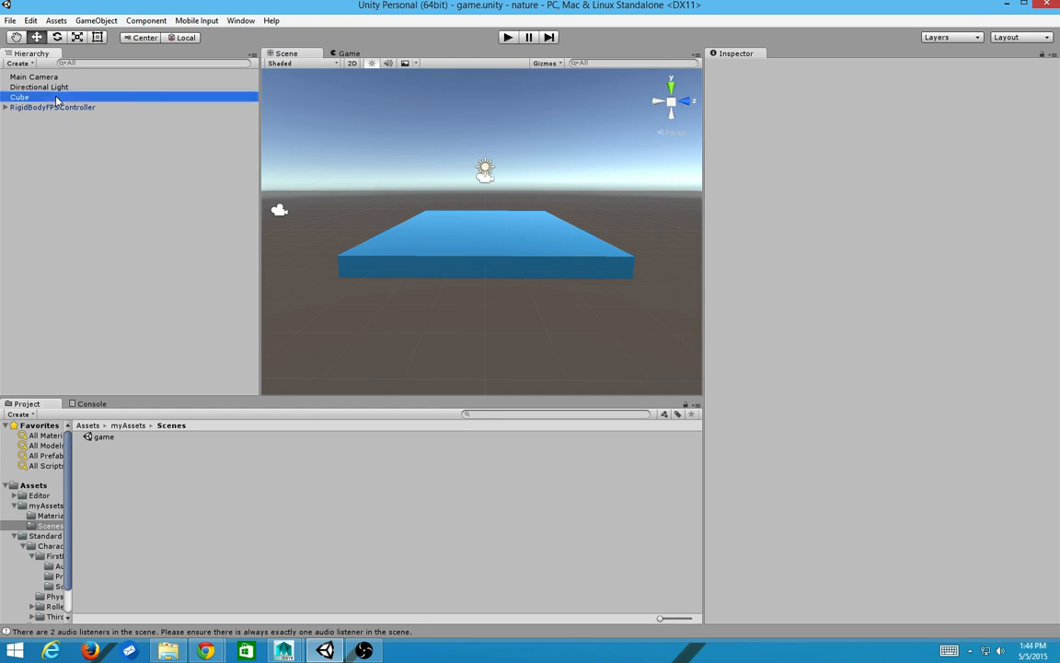
pyautogui.scroll(-5, 396, 198)
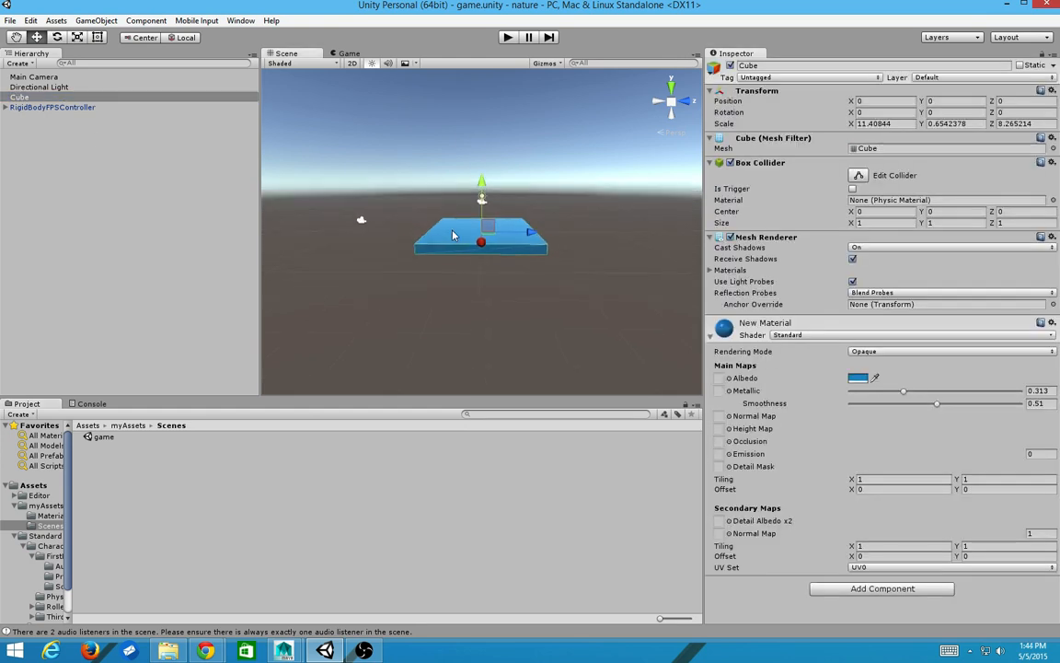
pyautogui.keyDown('alt'); pyautogui.moveTo(452, 236); pyautogui.dragTo(500, 301); pyautogui.keyUp('alt')
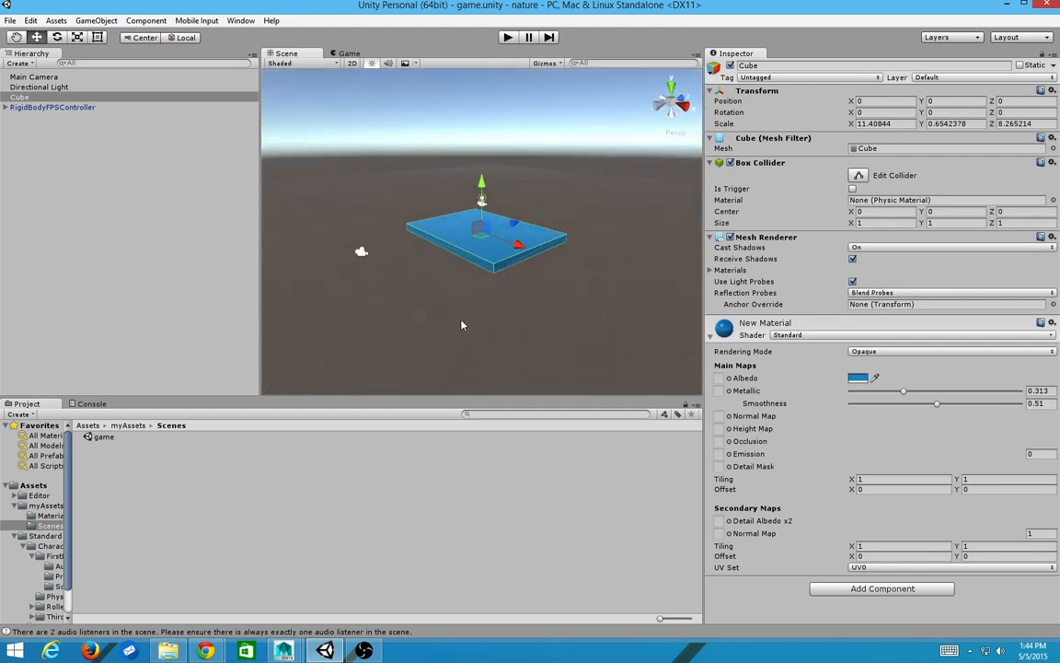
pyautogui.scroll(5, 462, 325)
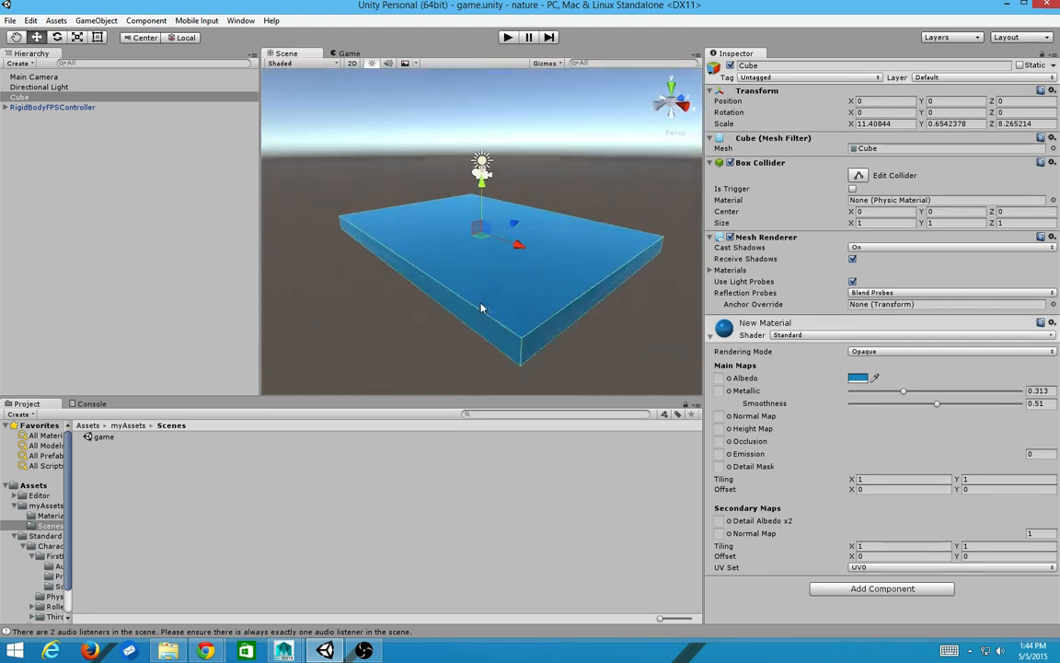
pyautogui.scroll(1, 481, 309)
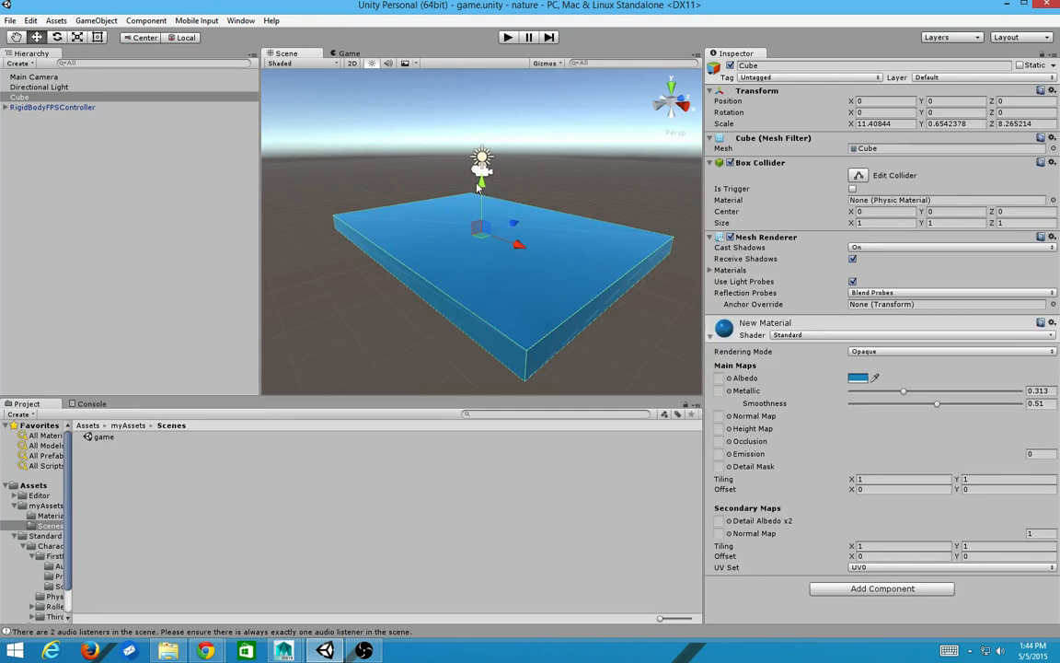
pyautogui.press('e')
pyautogui.press('r')
pyautogui.moveTo(482, 182); pyautogui.dragTo(503, 192)
pyautogui.press('w')
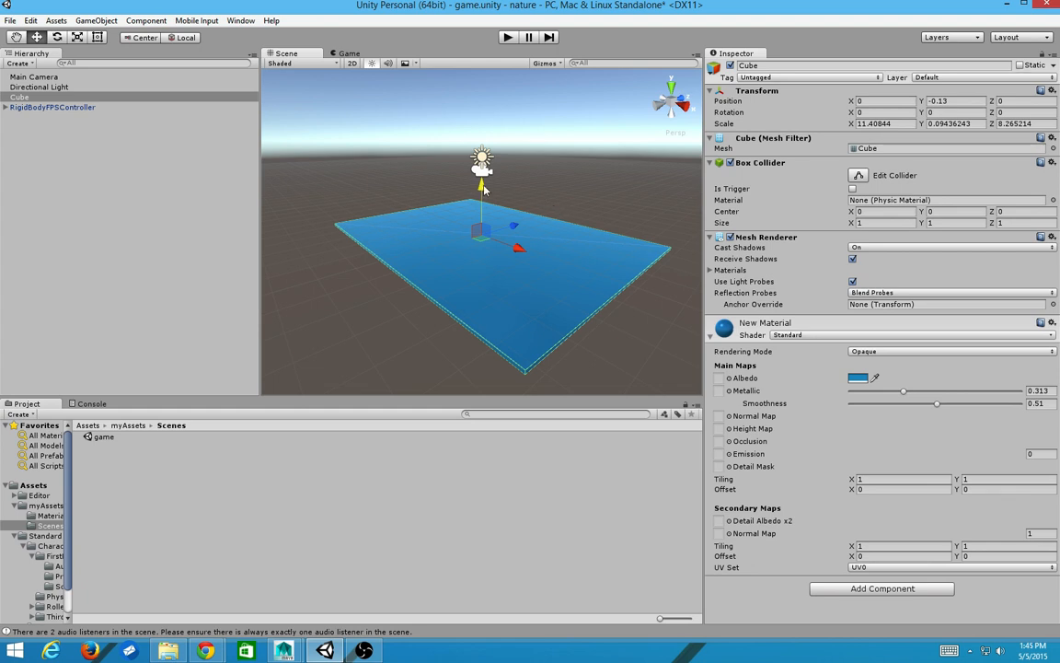
# Move the flattened cube vertically to a Y position of about -0.11
pyautogui.moveTo(485, 189)
pyautogui.mouseDown()
pyautogui.moveTo(498, 208)
pyautogui.moveTo(506, 193)
pyautogui.moveTo(513, 201)
pyautogui.moveTo(493, 185)
pyautogui.mouseUp()
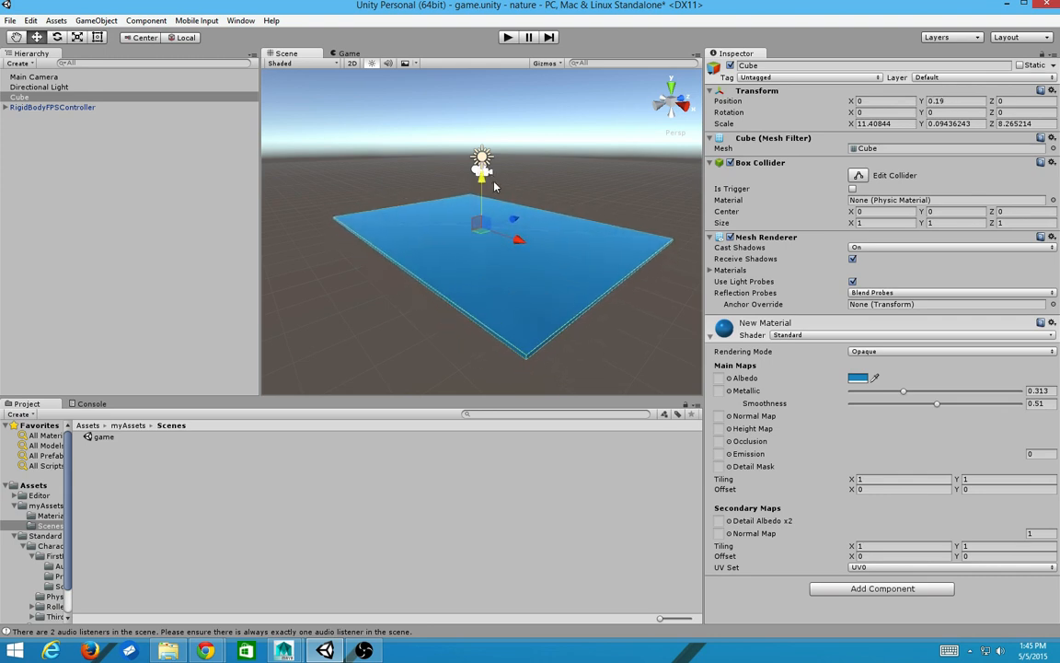
pyautogui.scroll(2, 485, 182)
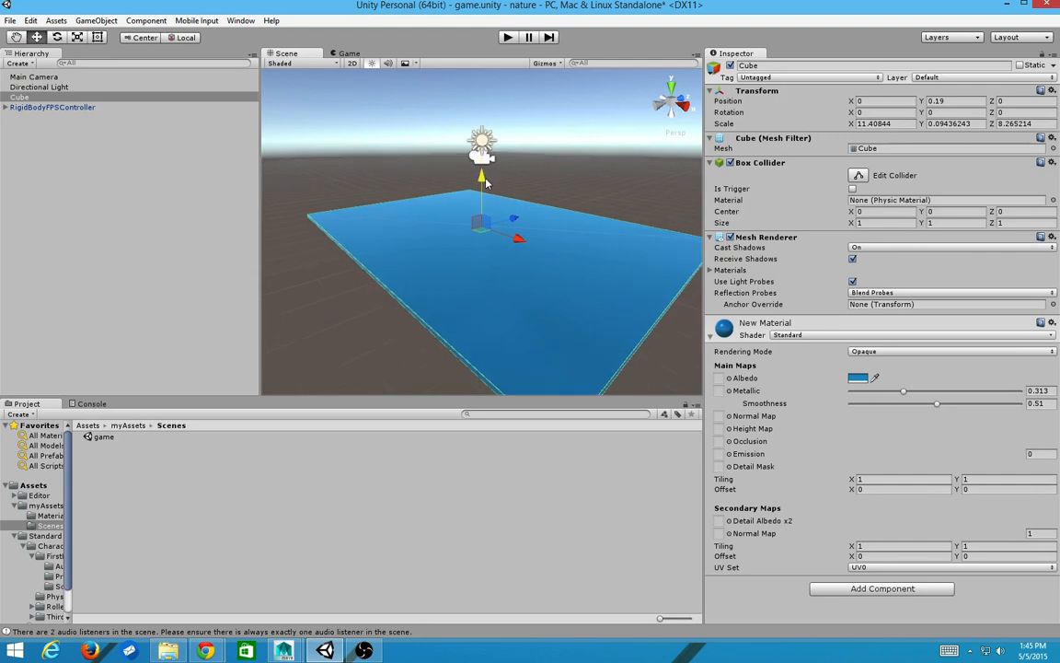
pyautogui.scroll(3, 486, 178)
pyautogui.moveTo(489, 175); pyautogui.dragTo(510, 195)
pyautogui.scroll(1, 511, 196)
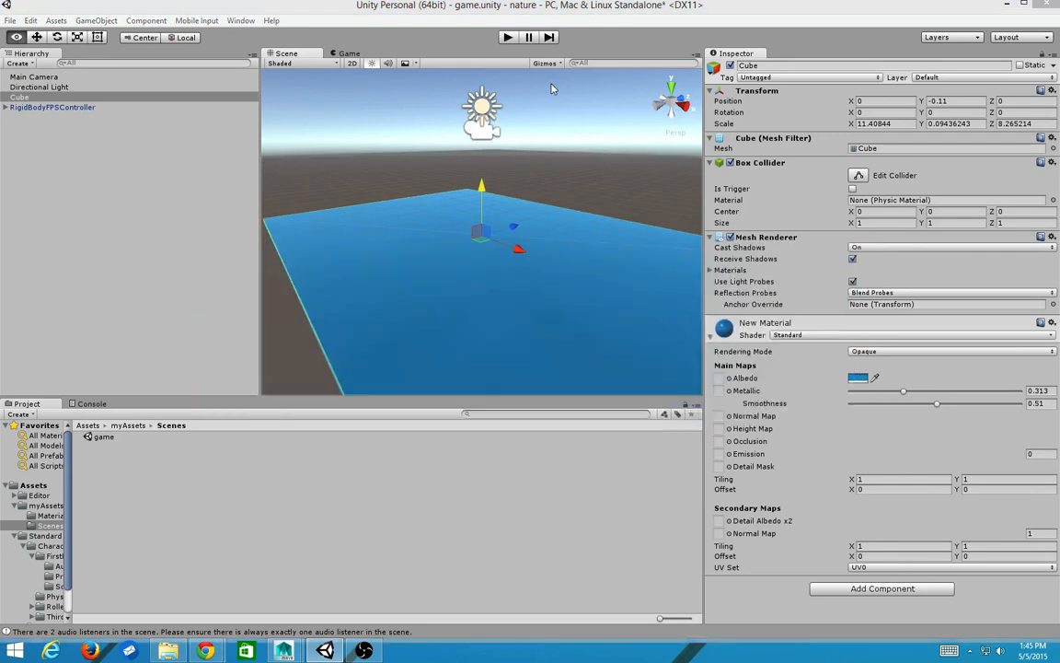
# Go from the Scenes folder back up to the top-level Assets folder
pyautogui.hotkey('alt', 'Tab')
pyautogui.click(132, 520)
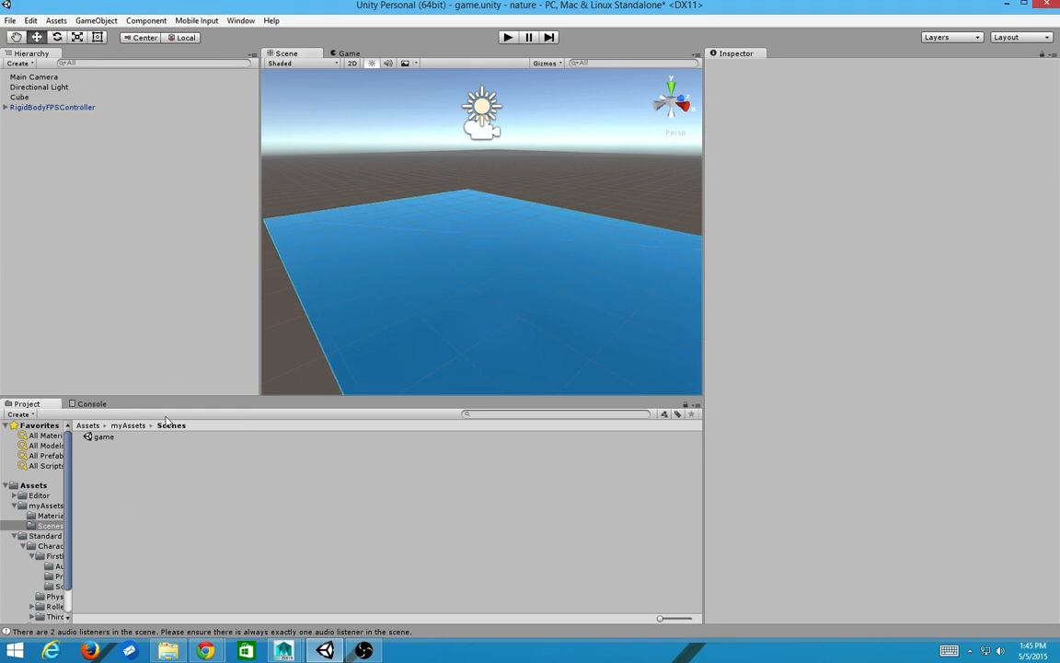
pyautogui.click(101, 436)
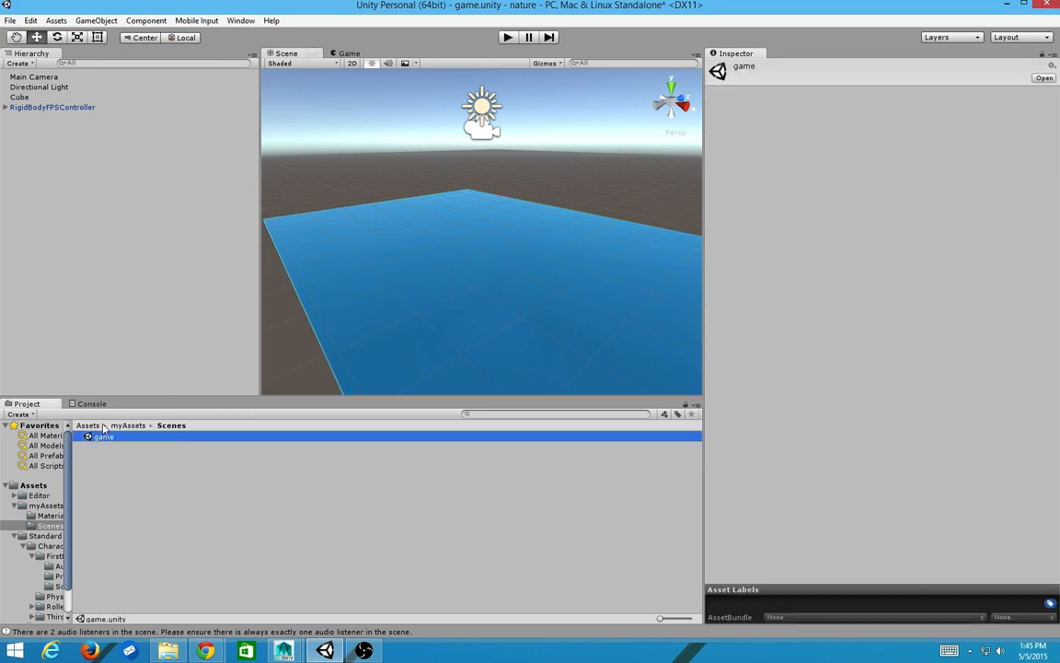
pyautogui.click(161, 129)
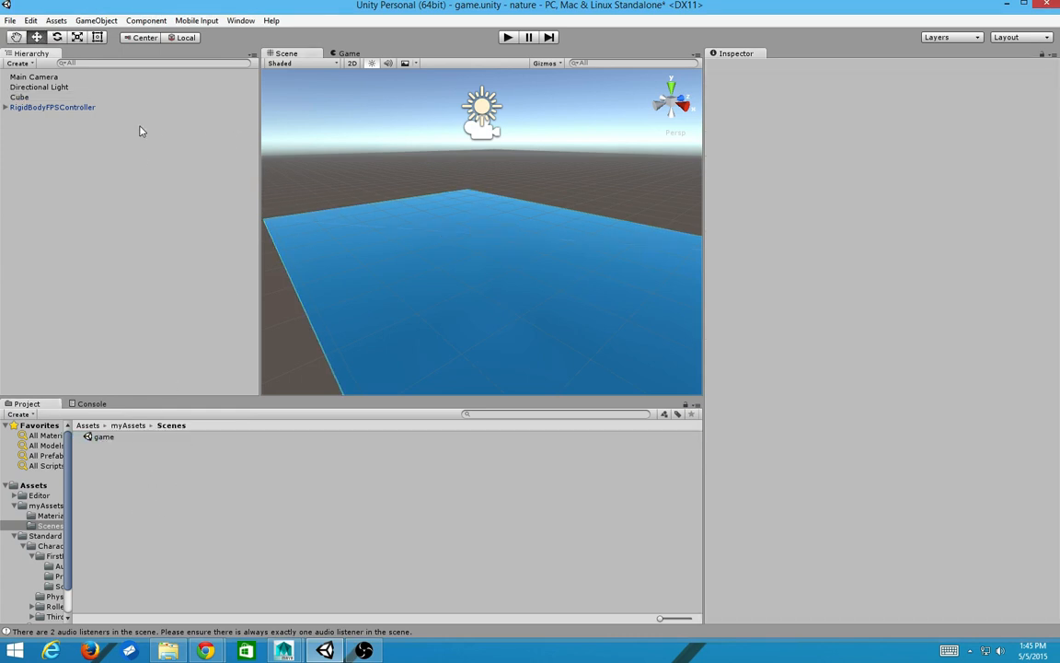
pyautogui.click(115, 426)
pyautogui.click(94, 426)
# Delete the blue cube platform from the scene
pyautogui.scroll(-2, 409, 334)
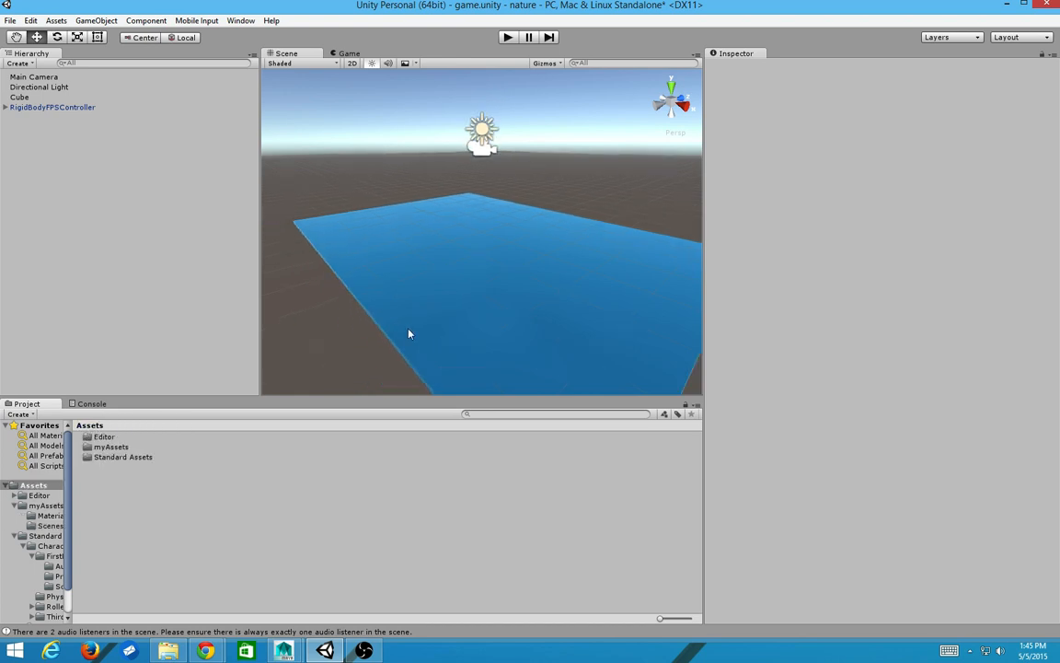
pyautogui.scroll(-3, 438, 308)
pyautogui.click(553, 254)
pyautogui.keyDown('alt'); pyautogui.moveTo(608, 294); pyautogui.dragTo(184, 384); pyautogui.keyUp('alt')
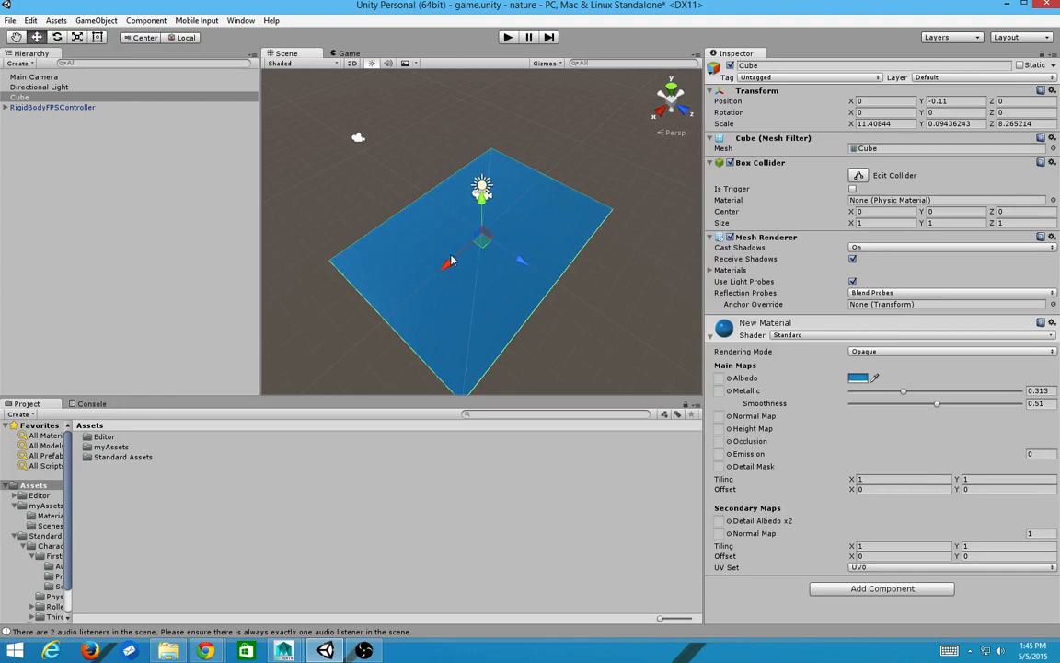
pyautogui.scroll(4, 488, 299)
pyautogui.scroll(-3, 499, 322)
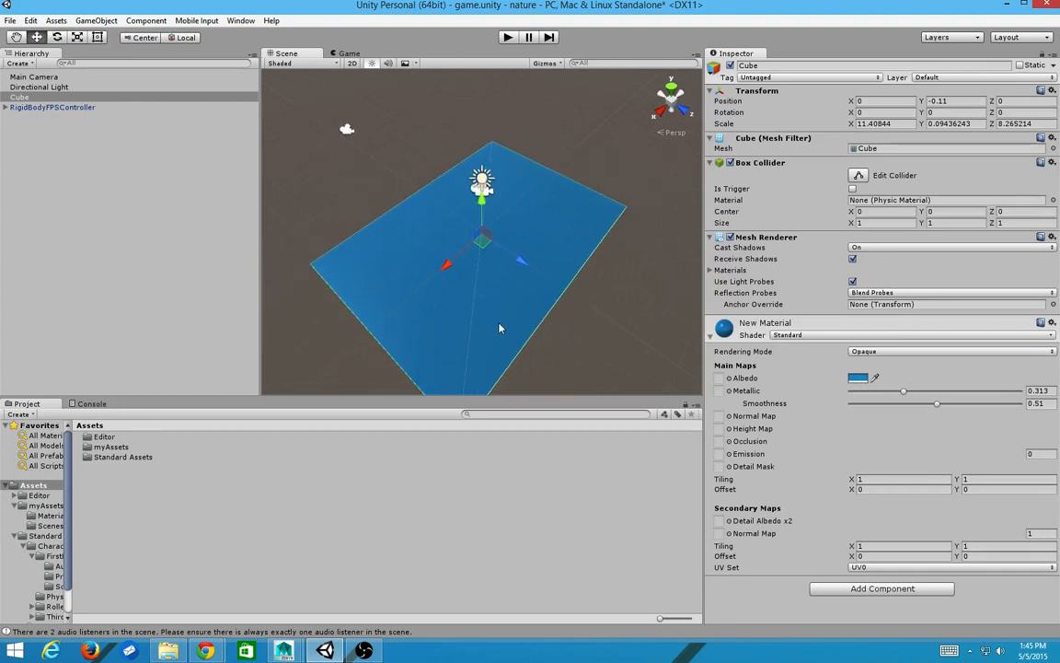
pyautogui.press('Delete')
pyautogui.scroll(1, 457, 269)
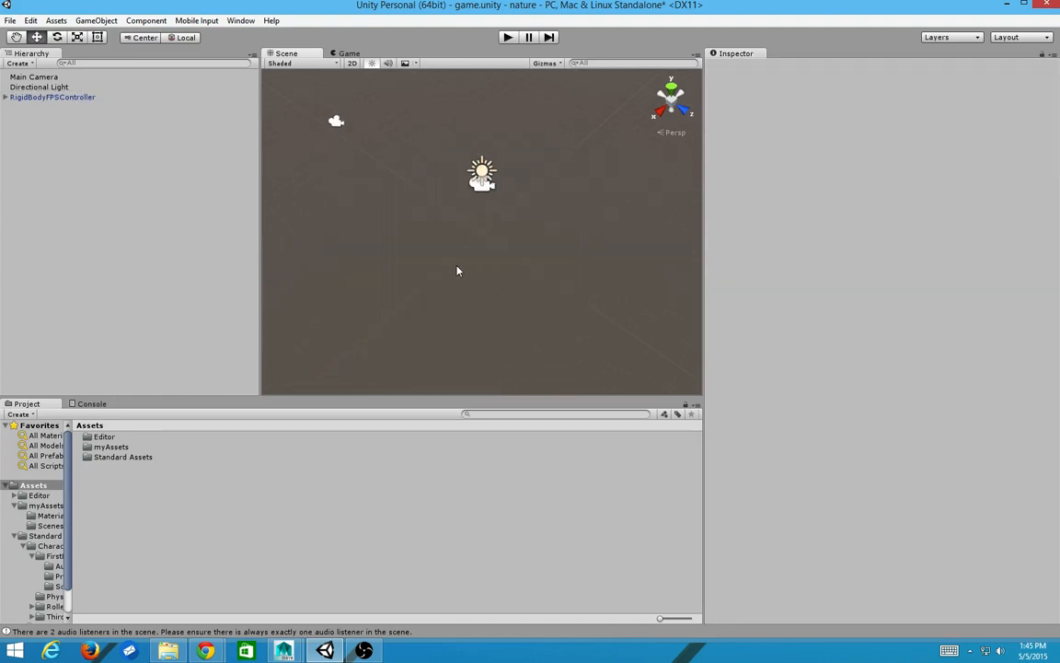
pyautogui.scroll(-4, 407, 286)
pyautogui.scroll(1, 410, 291)
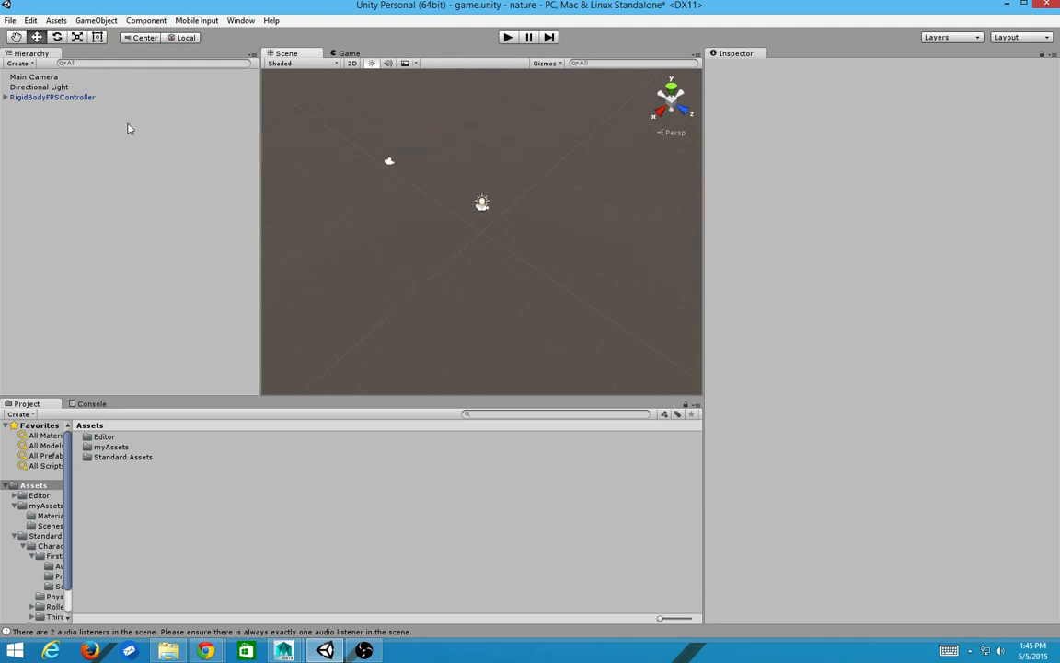
# Raise the RigidBodyFPSController above the directional light and deselect it
pyautogui.click(96, 97)
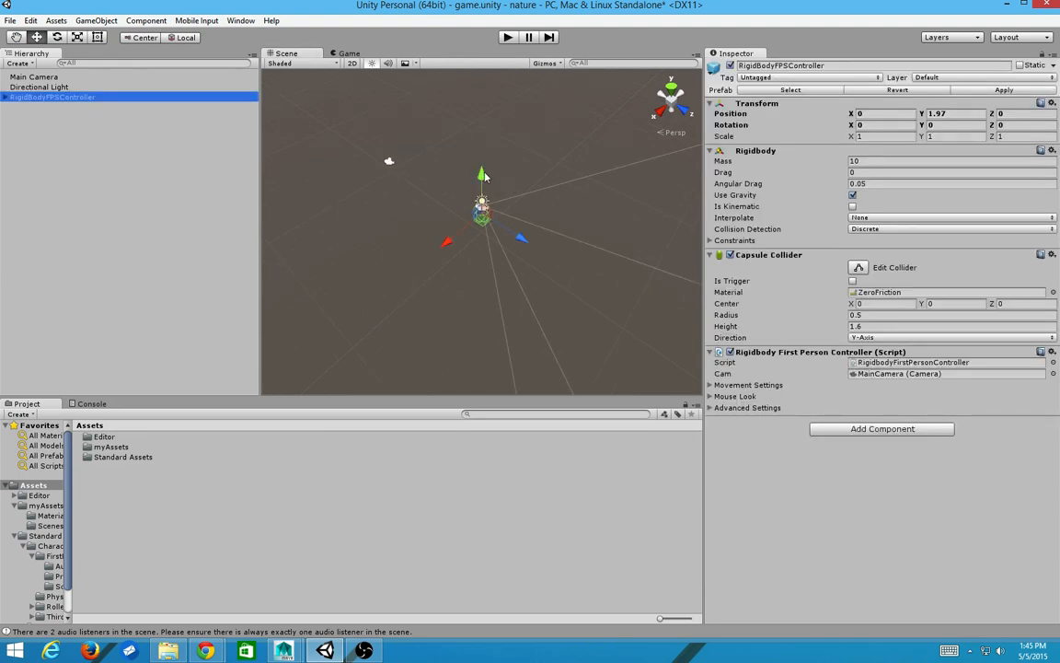
pyautogui.moveTo(485, 176); pyautogui.dragTo(372, 174)
pyautogui.click(179, 231)
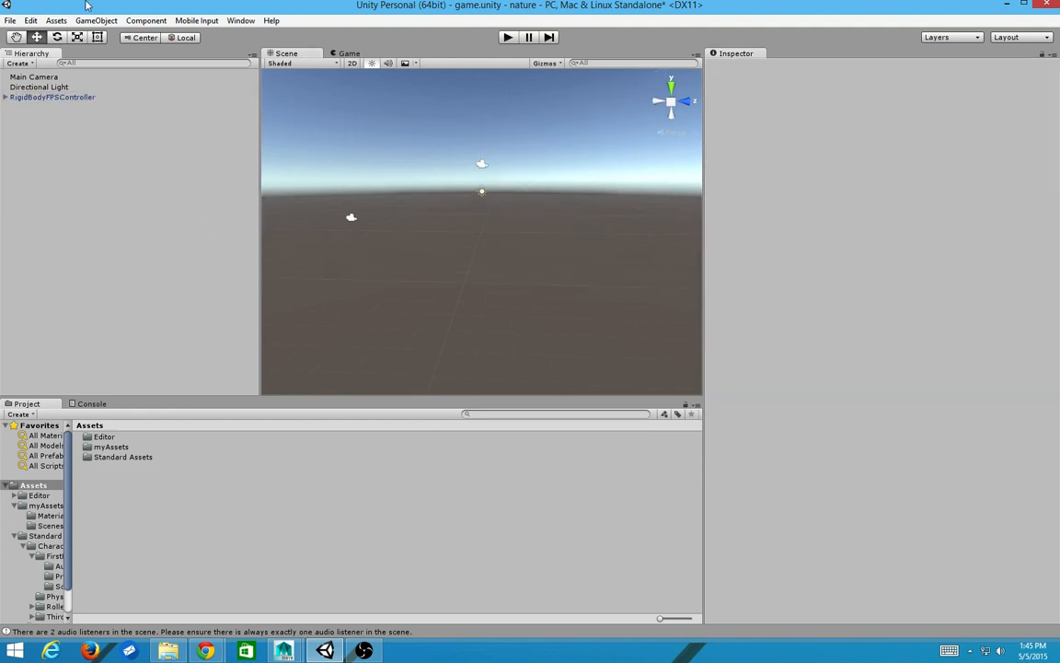
# Open the Environment folder inside Standard Assets
pyautogui.click(146, 20)
pyautogui.click(146, 20)
pyautogui.moveTo(67, 493); pyautogui.dragTo(84, 532)
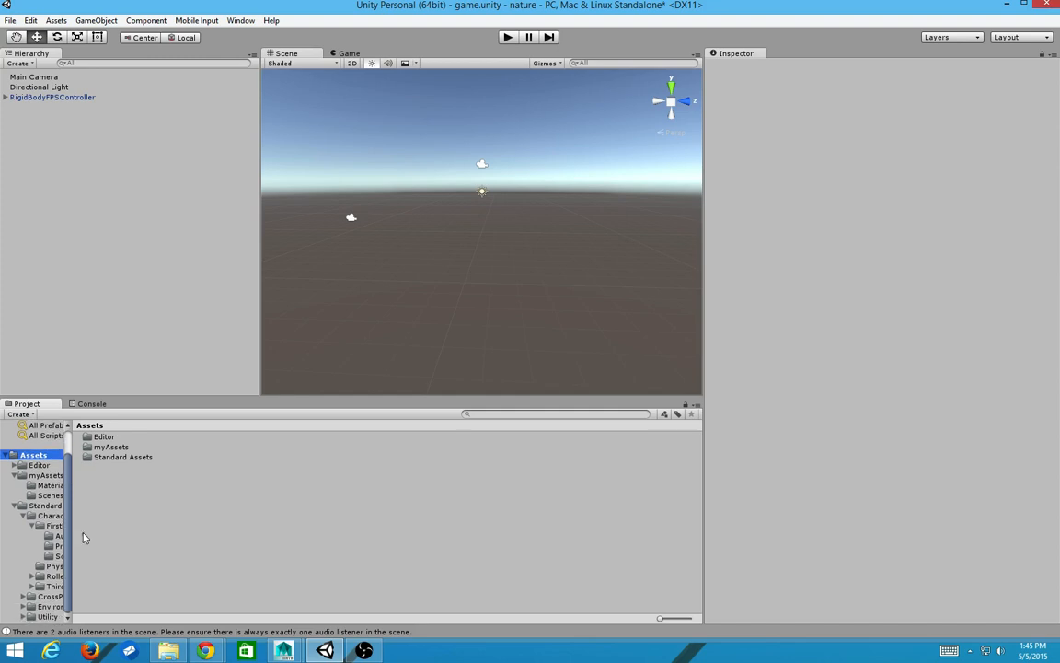
pyautogui.click(16, 508)
pyautogui.click(16, 505)
pyautogui.click(16, 506)
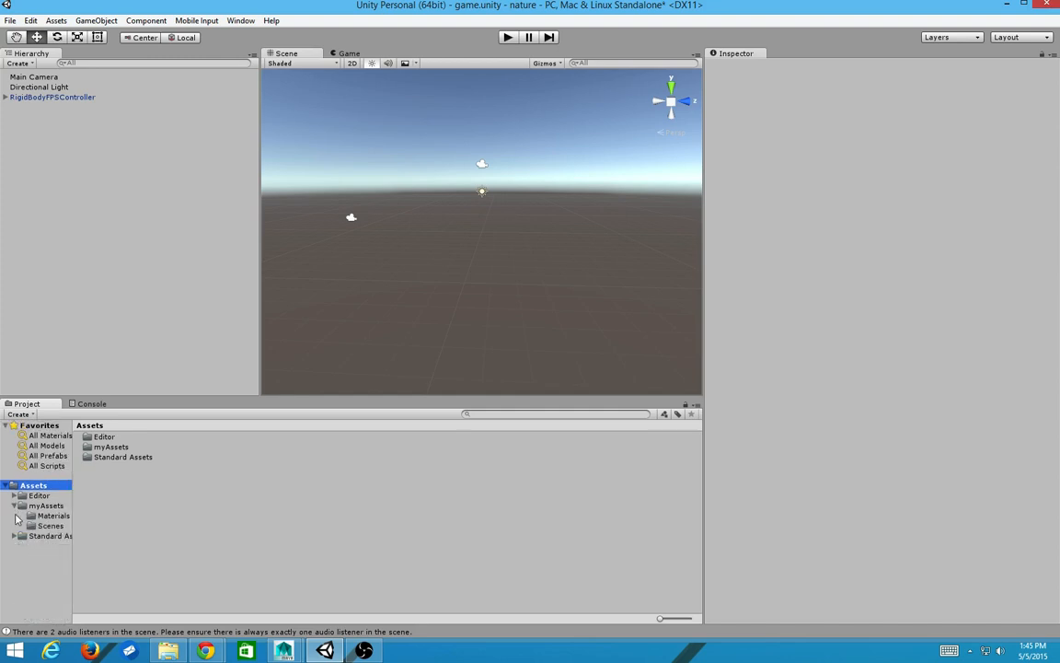
pyautogui.click(14, 536)
pyautogui.click(39, 536)
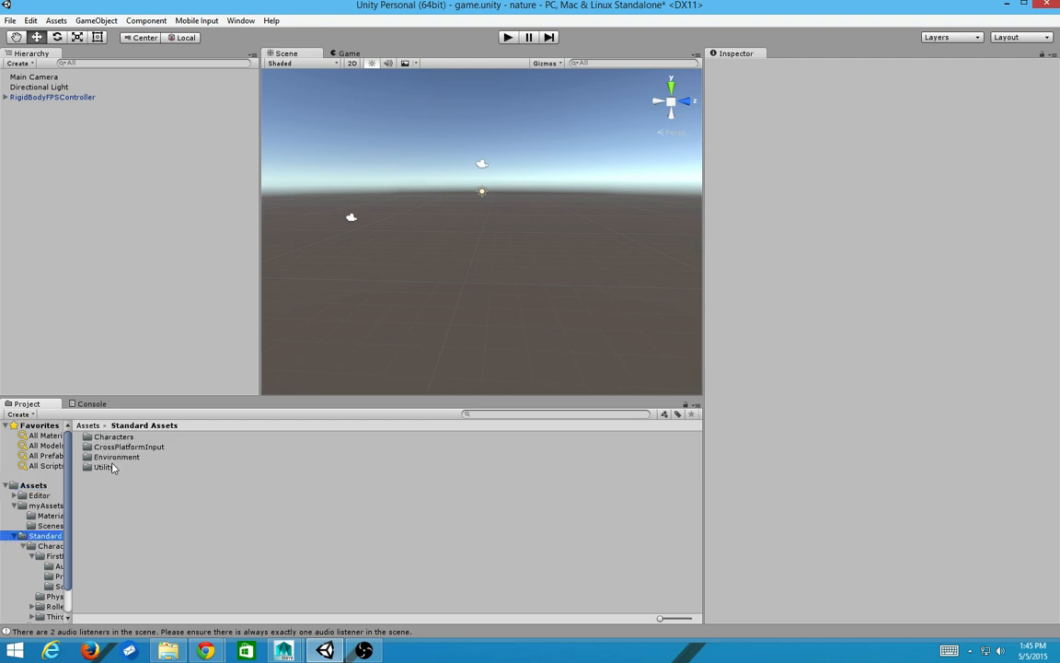
pyautogui.doubleClick(124, 458)
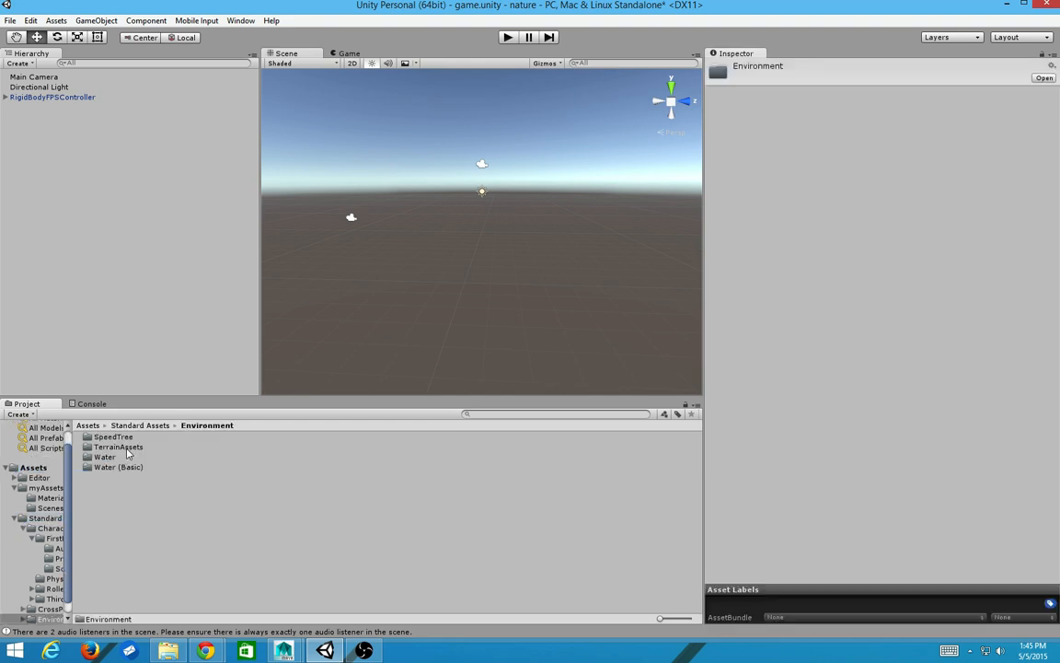
# Look through the Environment folders and open the SurfaceTextures folder inside TerrainAssets
pyautogui.click(118, 446)
pyautogui.press('Down')
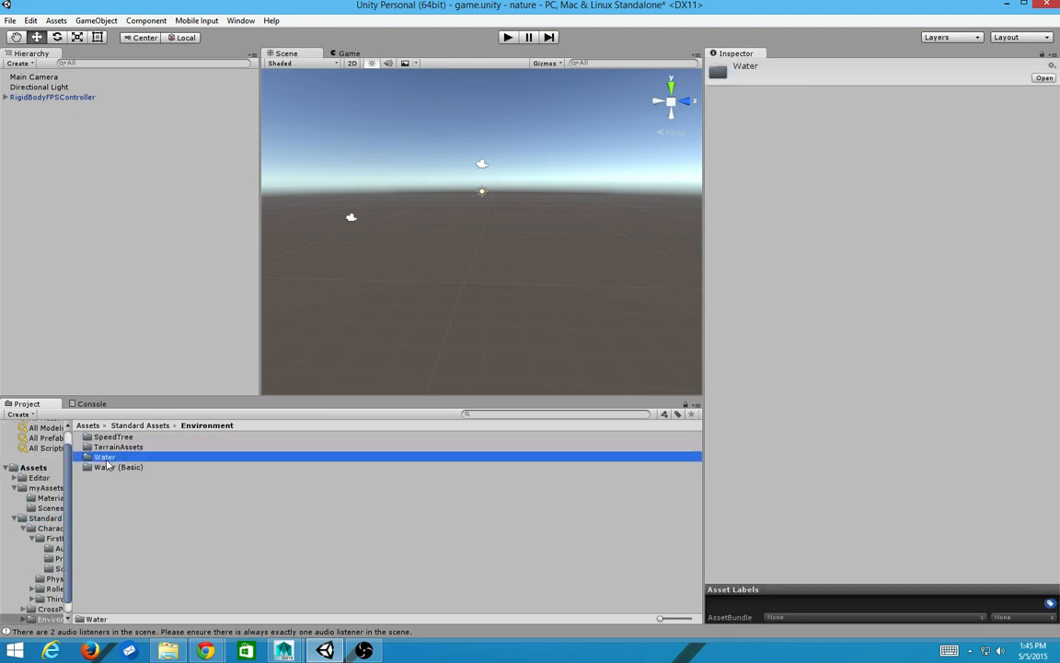
pyautogui.press('Up')
pyautogui.press('Up')
pyautogui.press('Down')
pyautogui.press('Return')
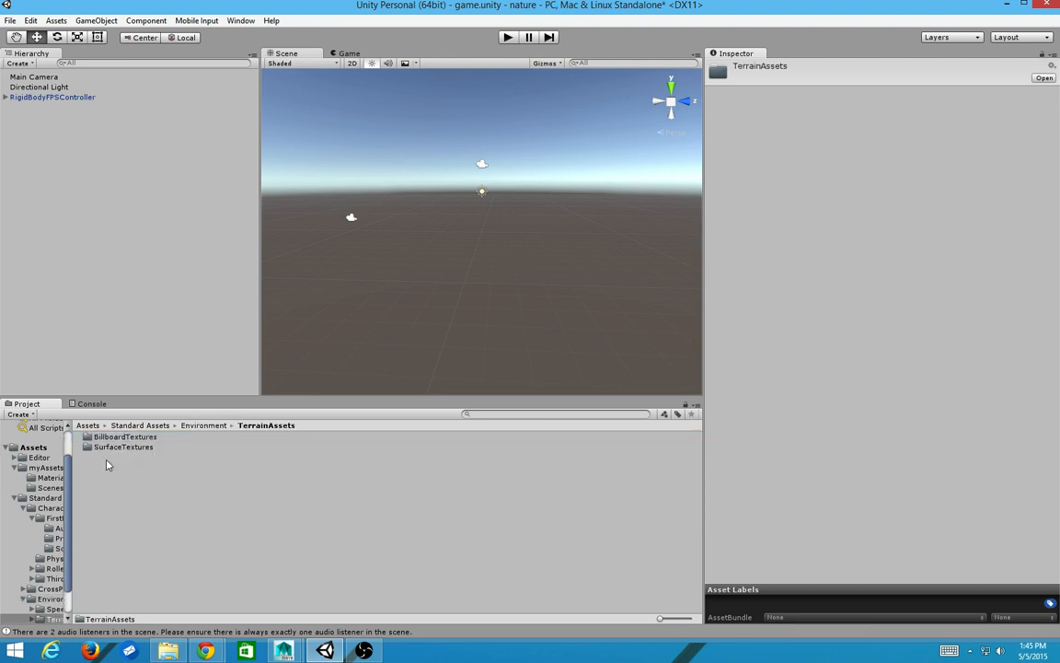
pyautogui.click(203, 425)
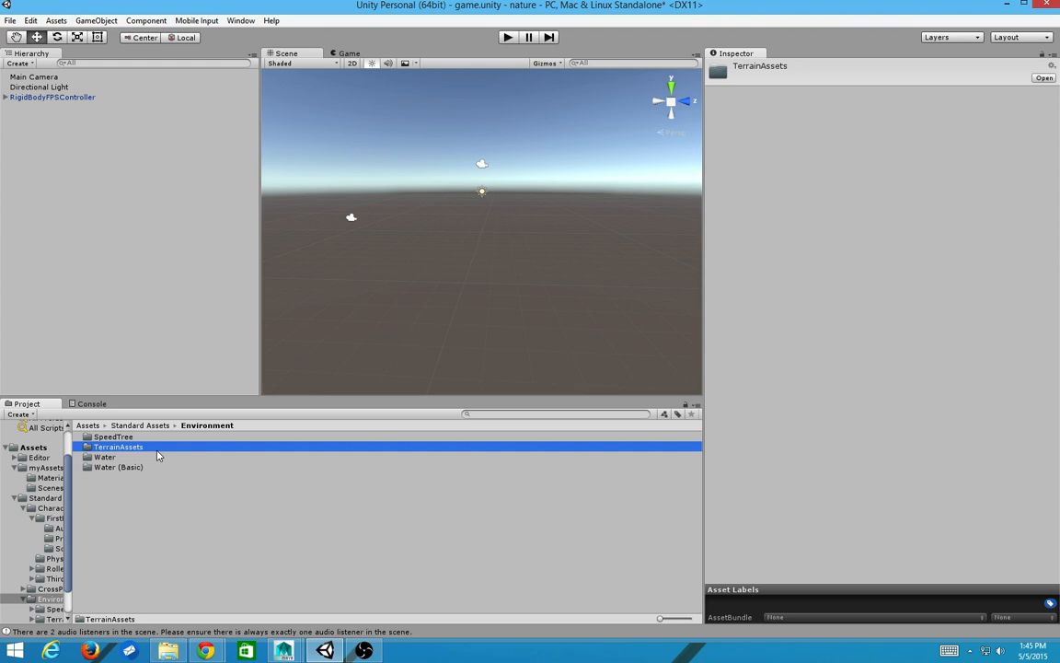
pyautogui.press('Return')
pyautogui.press('Down')
pyautogui.press('Down')
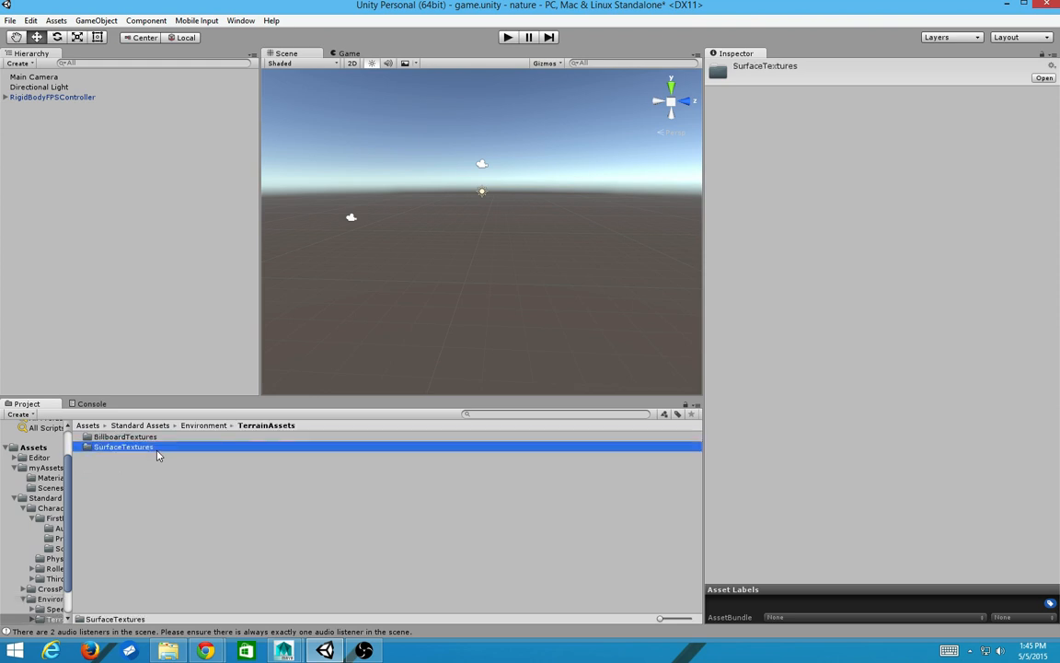
pyautogui.press('Return')
# Preview the surface textures from CliffAlbedoSpecular to SandAlbedo and return to CliffAlbedoSpecular
pyautogui.press('Down')
pyautogui.press('Down')
pyautogui.press('Down')
pyautogui.press('Down')
pyautogui.press('Down')
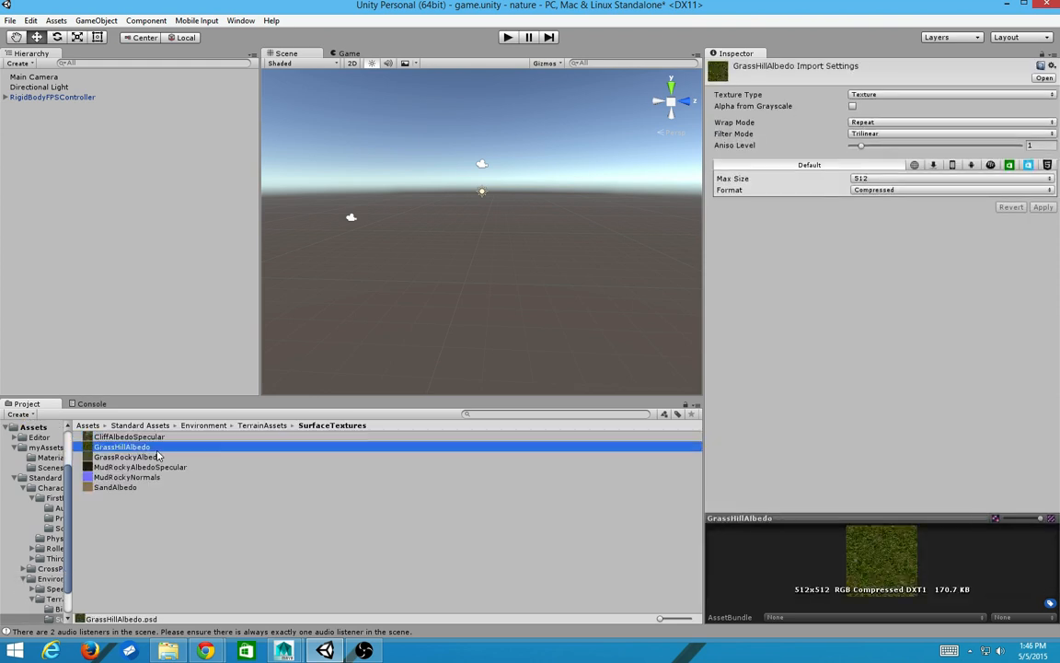
pyautogui.press('Down')
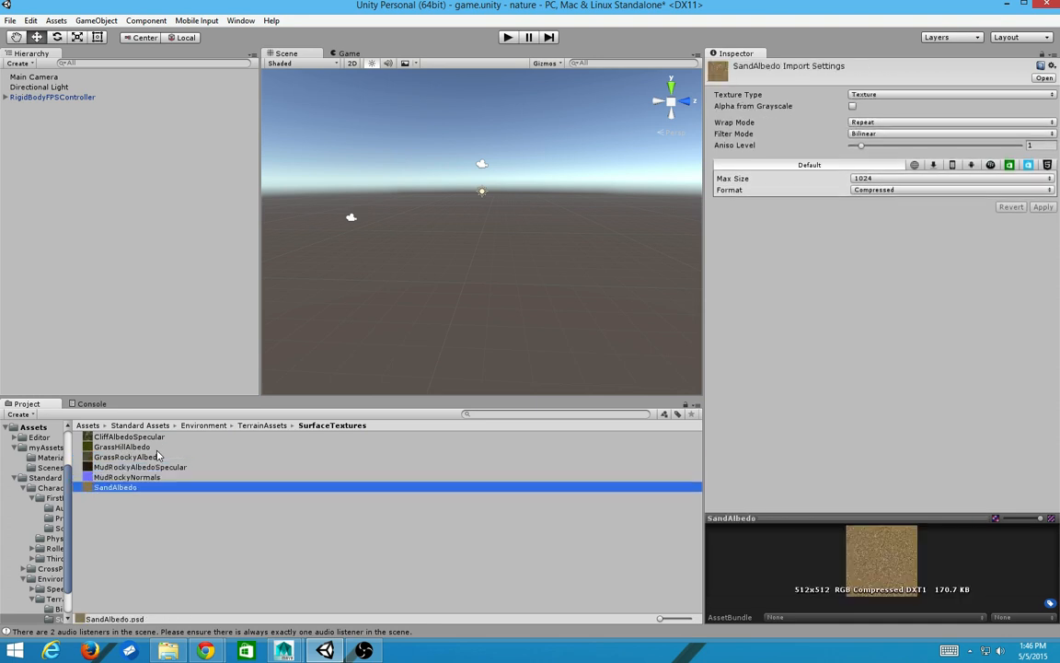
pyautogui.press('Up')
pyautogui.press('Up')
pyautogui.press('Up')
pyautogui.press('Up')
pyautogui.press('Up')
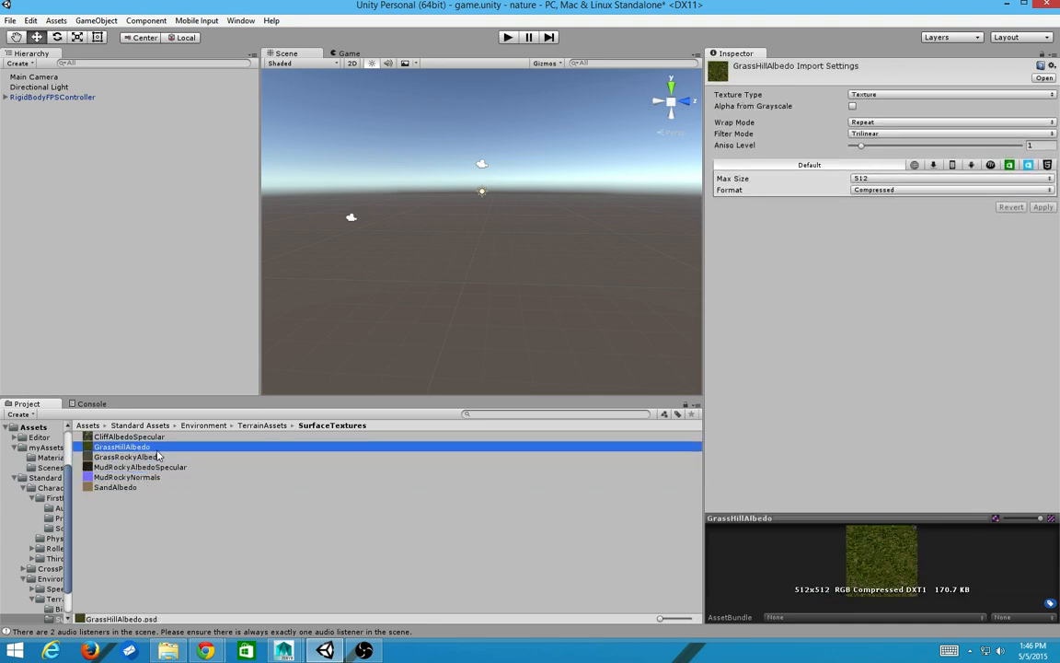
pyautogui.press('Down')
pyautogui.press('Up')
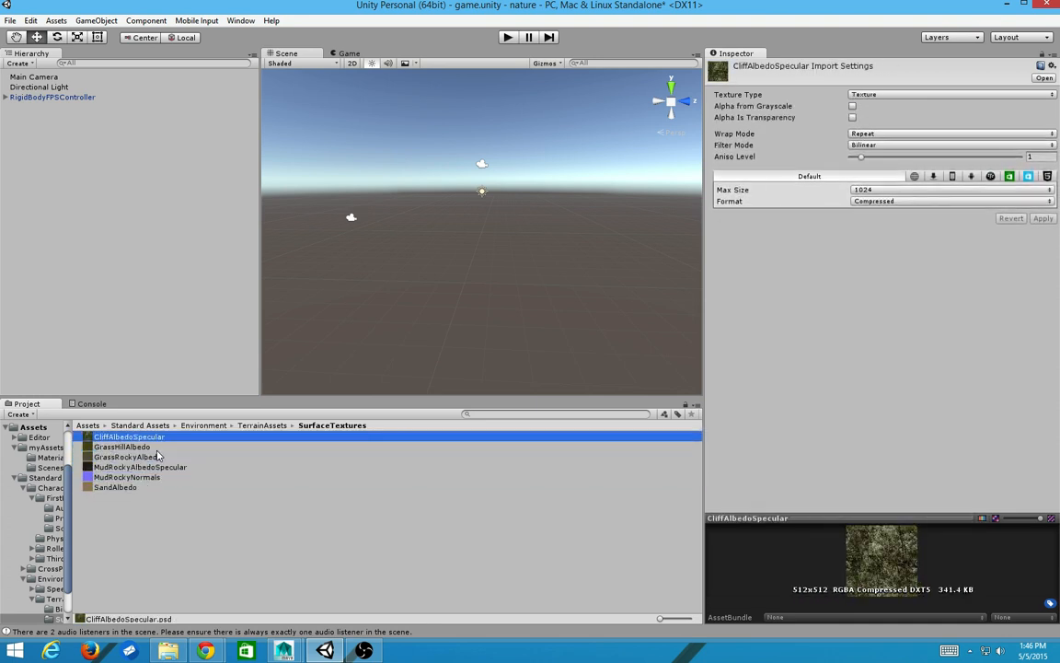
# Show the CliffAlbedoSpecular texture in Explorer and look through the texture files in its folder
pyautogui.rightClick(137, 439)
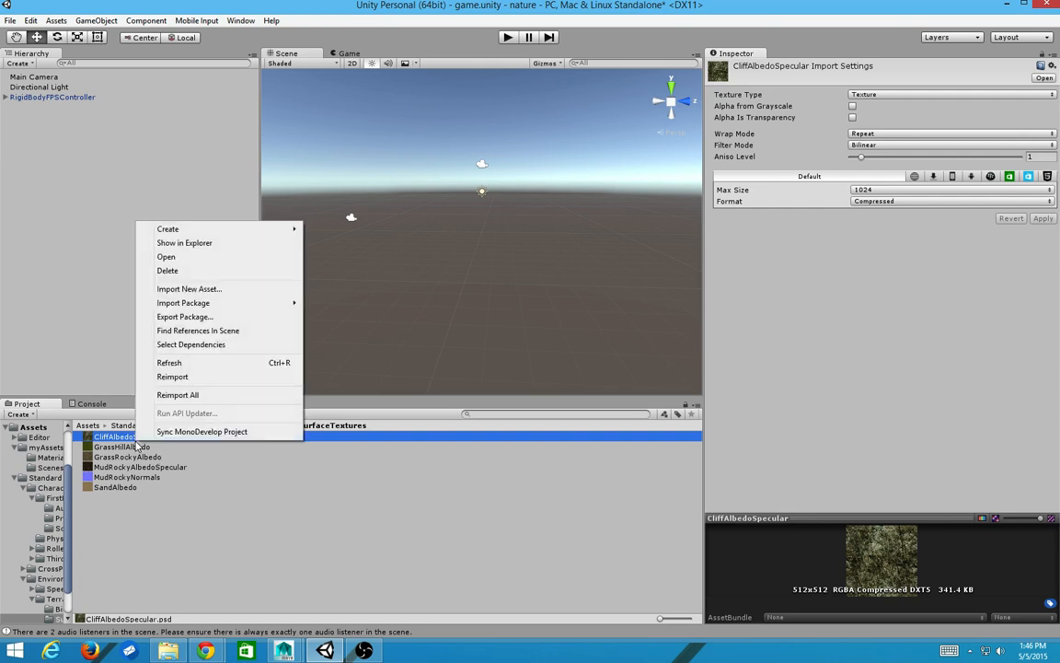
pyautogui.click(218, 249)
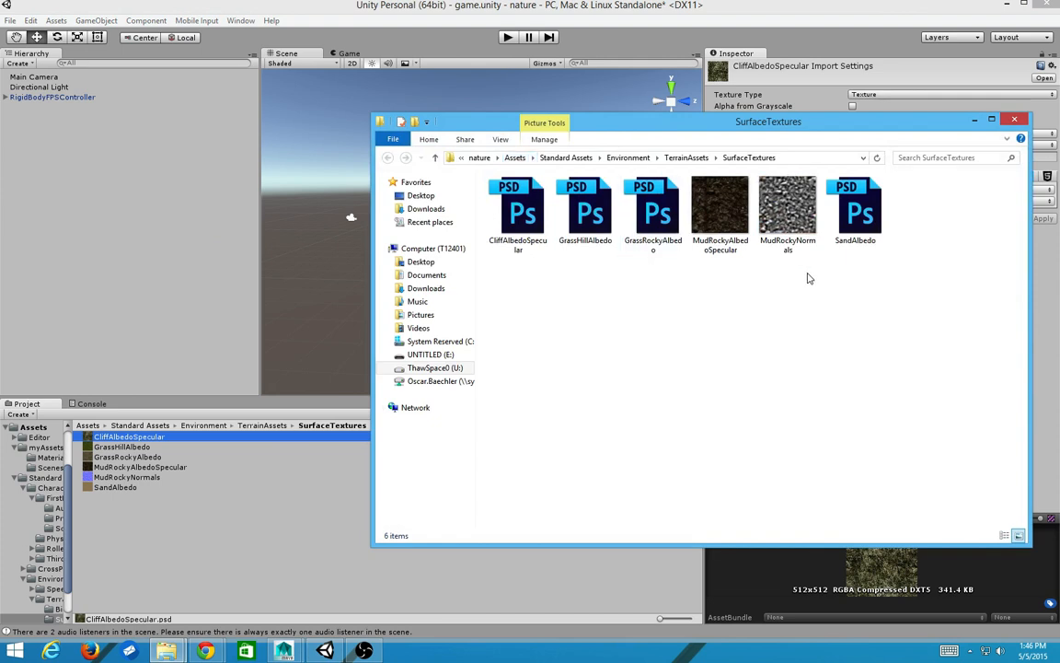
pyautogui.click(671, 217)
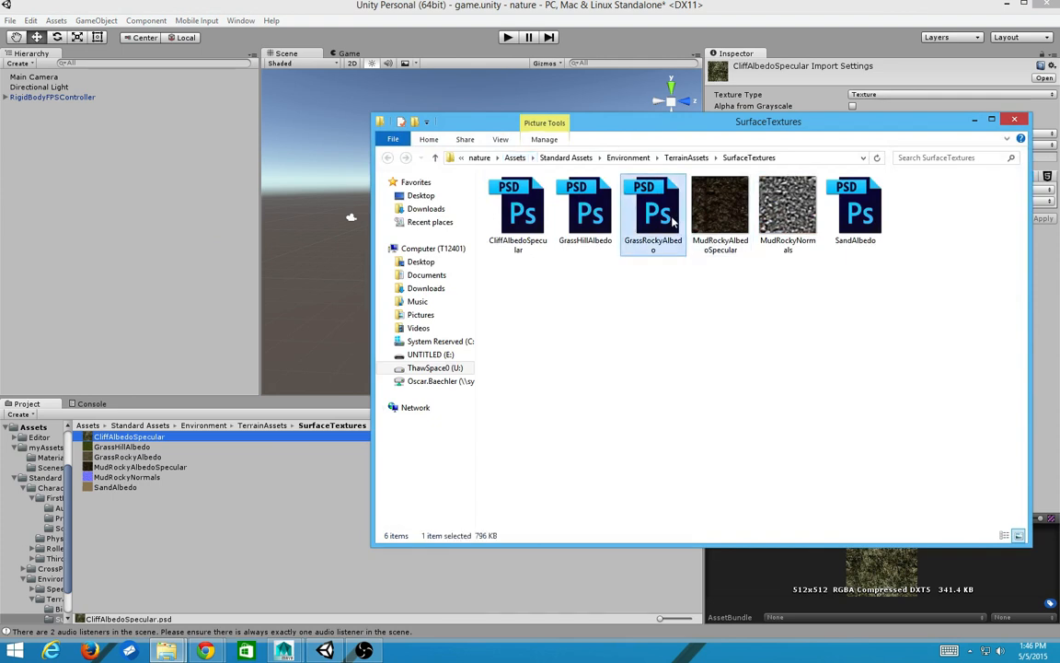
pyautogui.press('Left')
pyautogui.press('Left')
pyautogui.press('Right')
pyautogui.press('Right')
pyautogui.press('Right')
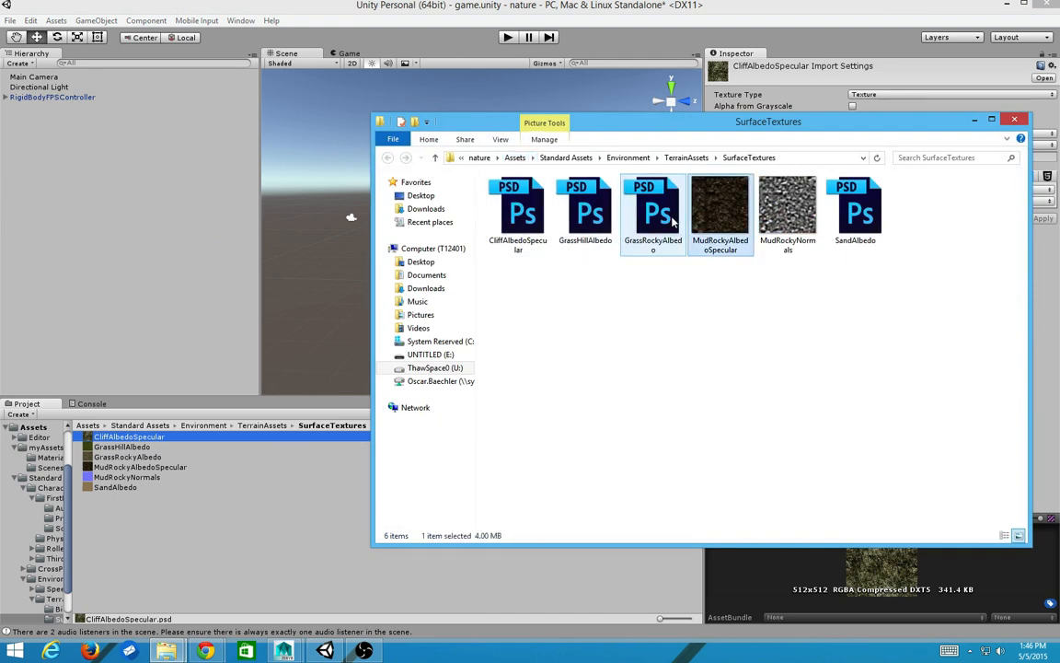
# Open the CliffAlbedoSpecular texture file from the SurfaceTextures folder in Photoshop
pyautogui.click(672, 221)
pyautogui.click(583, 230)
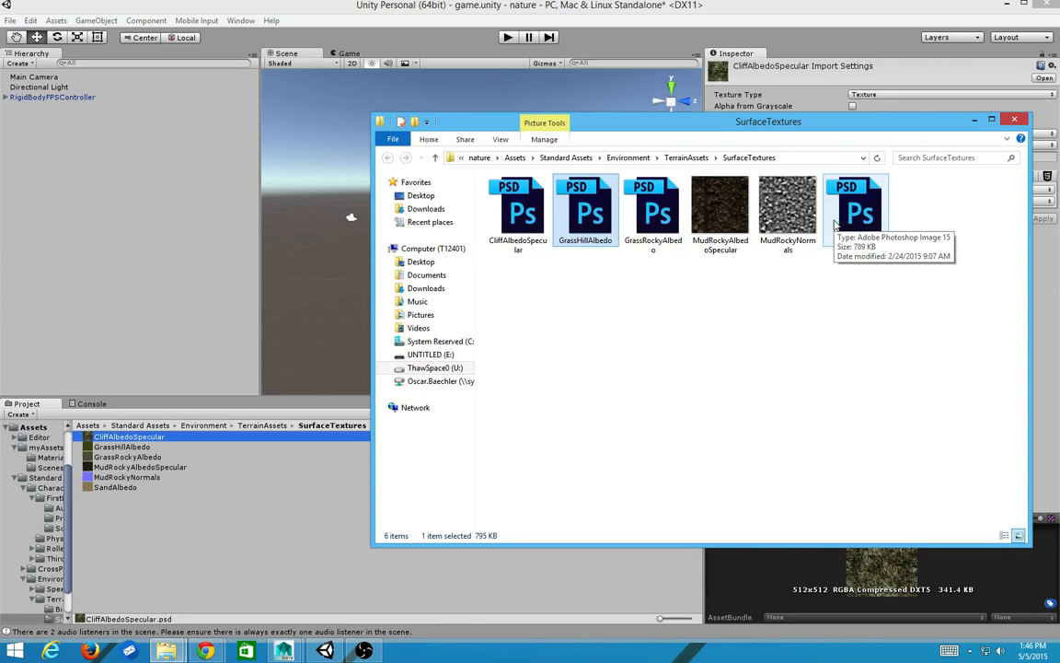
pyautogui.doubleClick(506, 230)
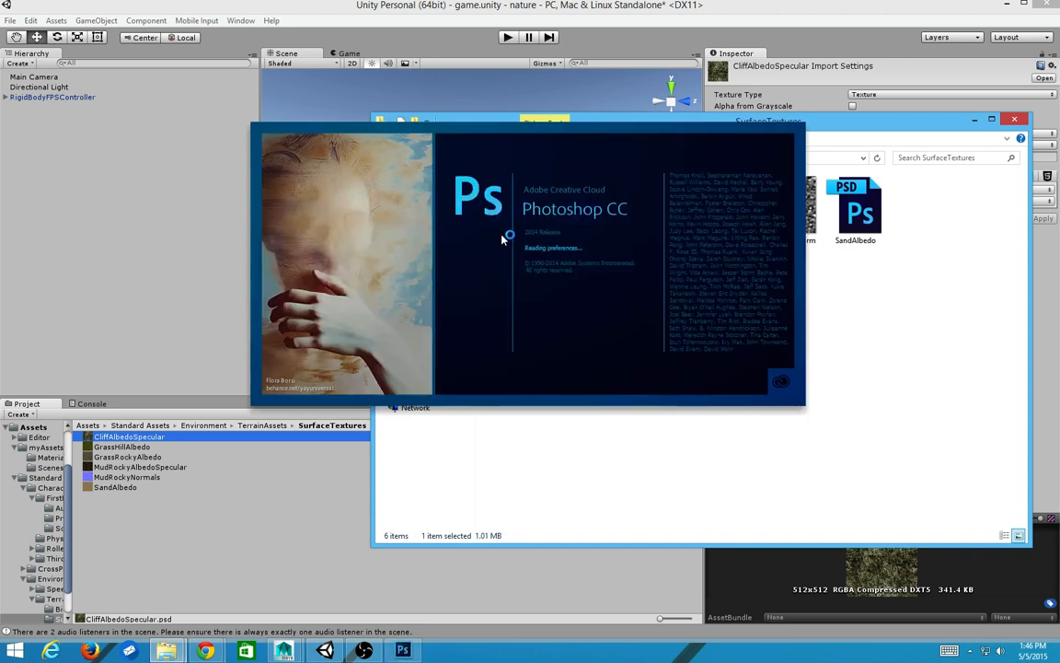
# Return to Unity and preview the grass and mud surface textures, comparing MudRockyNormals with MudRockyAlbedoSpecular
pyautogui.click(110, 511)
pyautogui.click(116, 456)
pyautogui.click(118, 448)
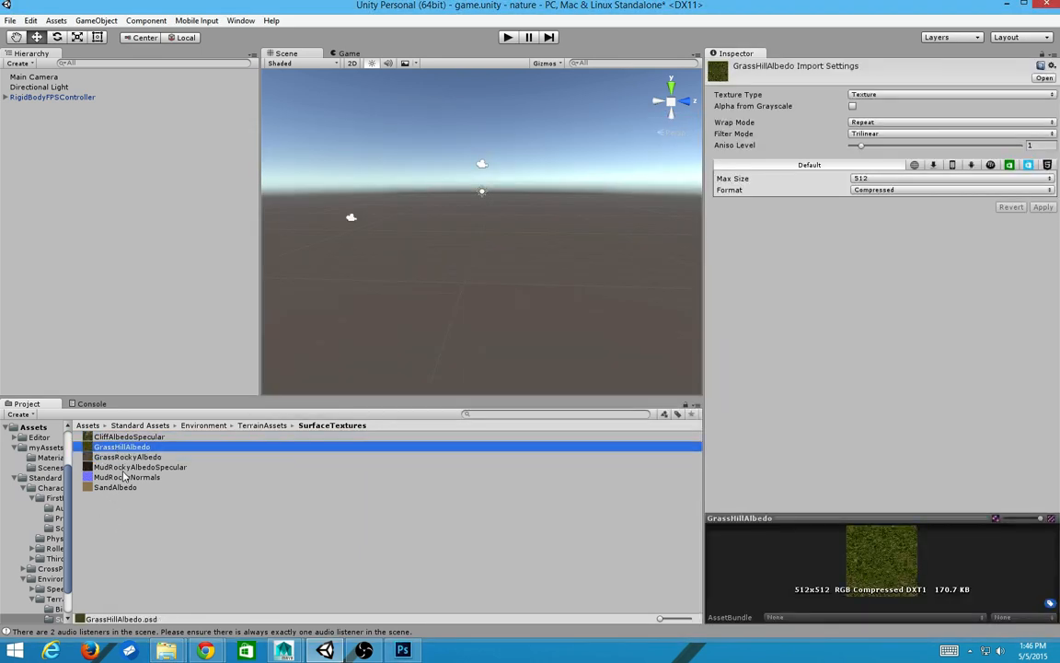
pyautogui.click(128, 467)
pyautogui.click(127, 477)
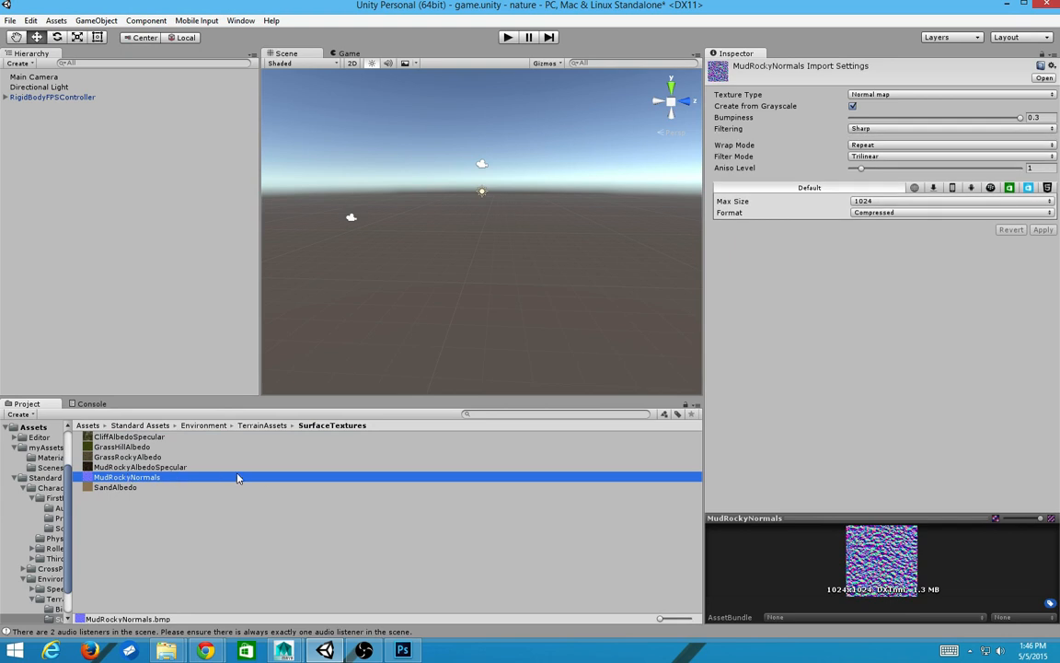
pyautogui.click(149, 467)
pyautogui.click(157, 476)
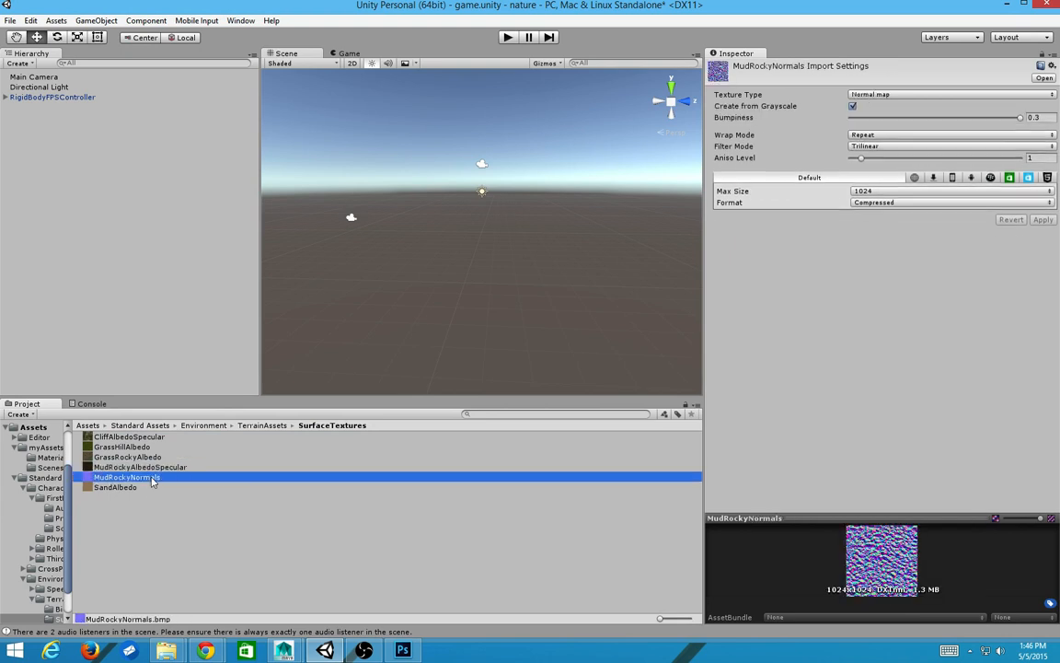
pyautogui.click(167, 467)
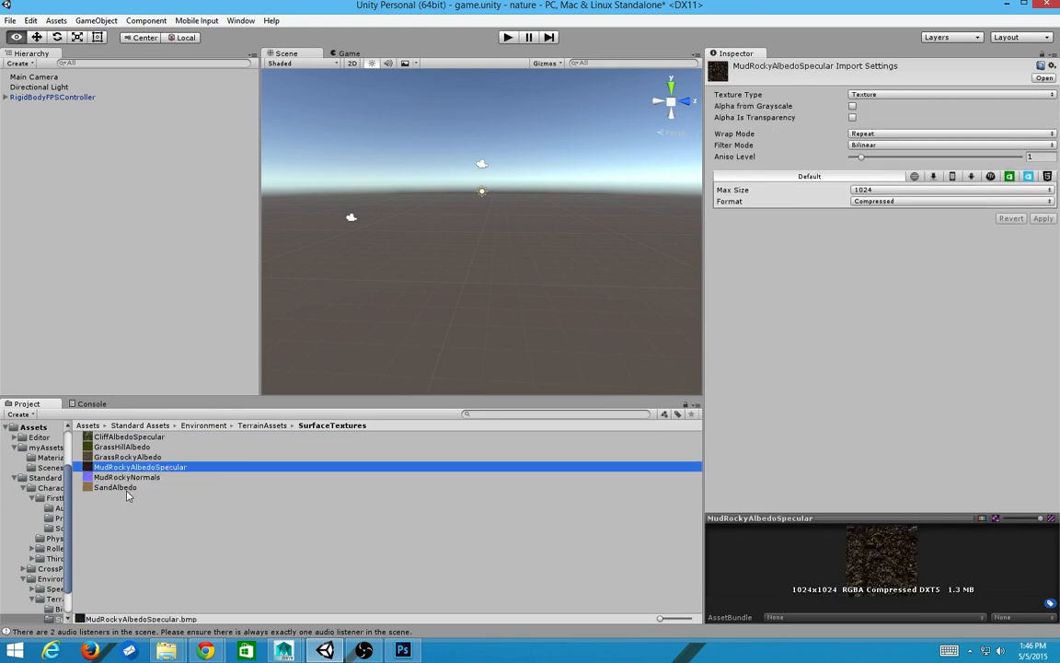
# Switch to Photoshop and examine the CliffAlbedoSpecular texture up close
pyautogui.hotkey('alt', 'Tab')
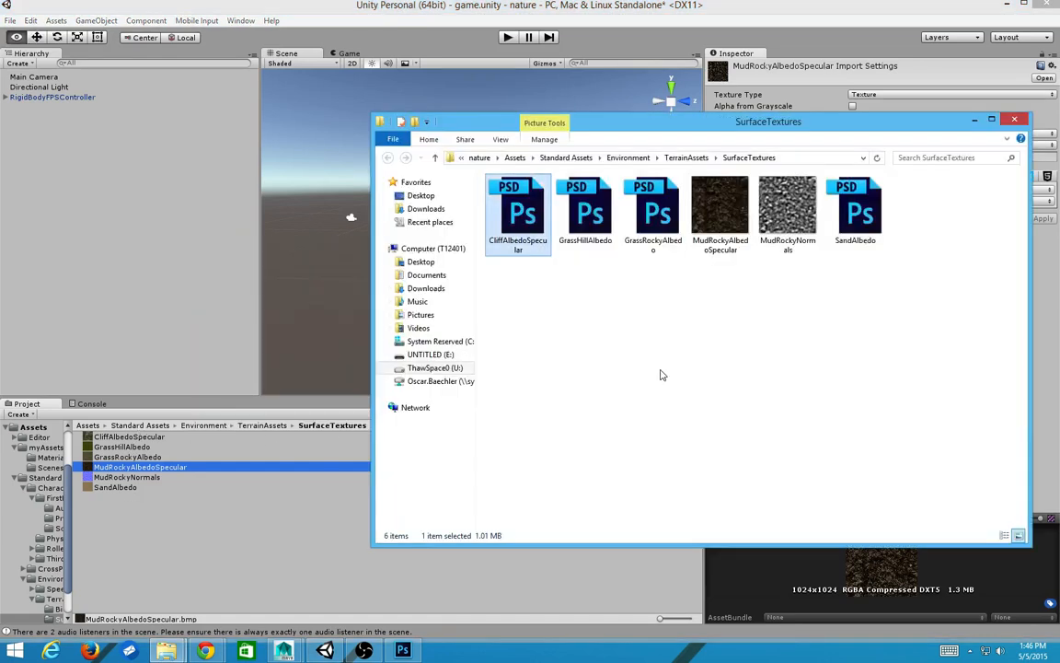
pyautogui.click(511, 291)
pyautogui.click(525, 206)
pyautogui.hotkey('alt', 'Tab')
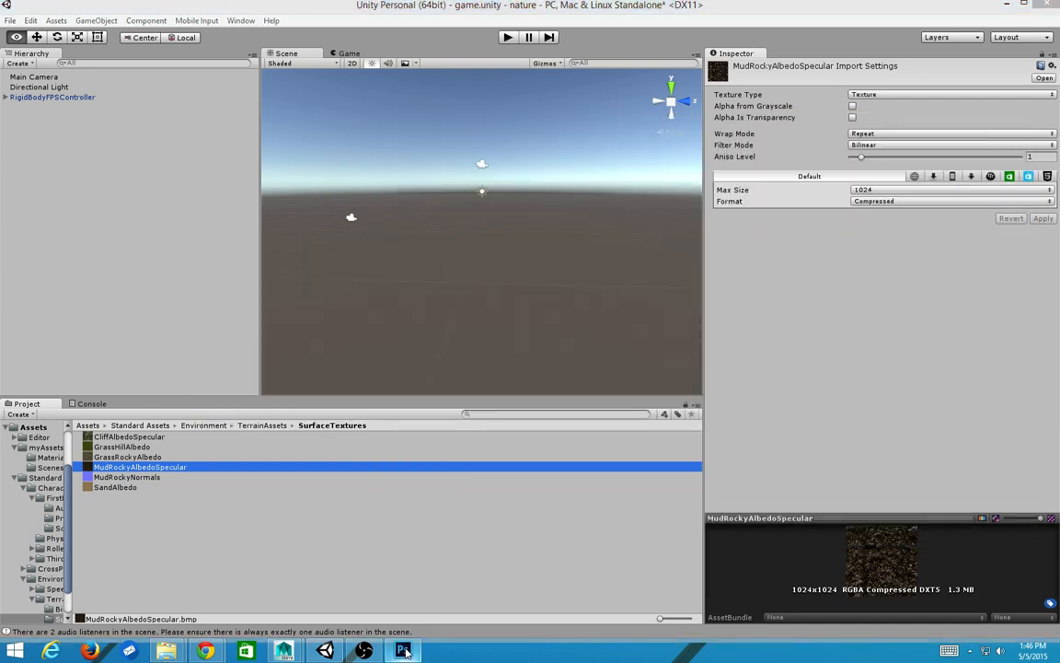
pyautogui.click(405, 651)
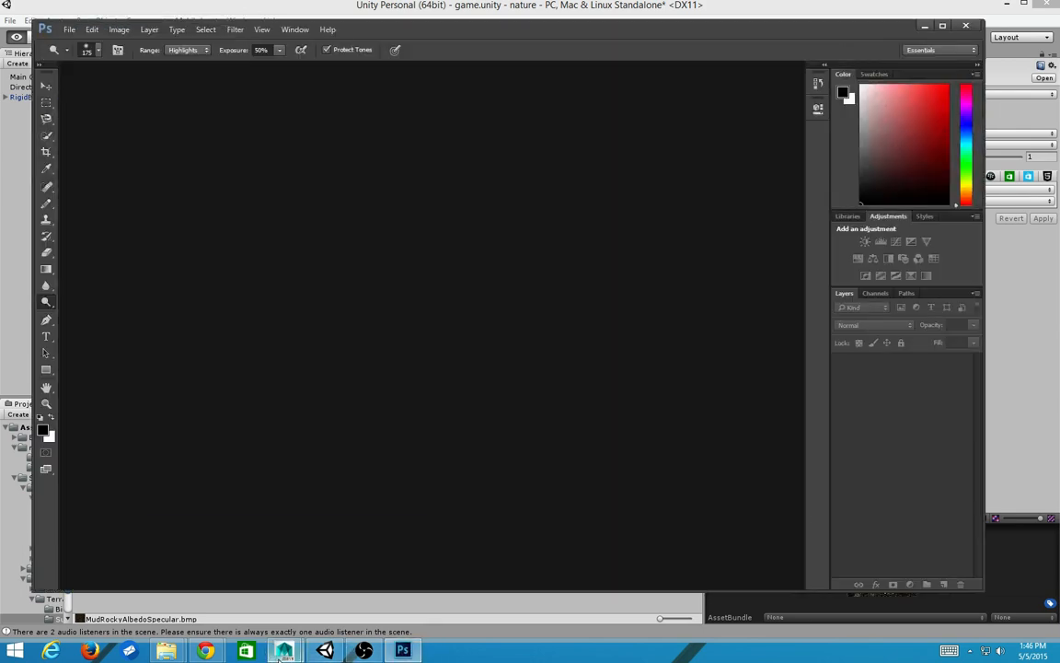
pyautogui.moveTo(283, 650)
pyautogui.moveTo(412, 541)
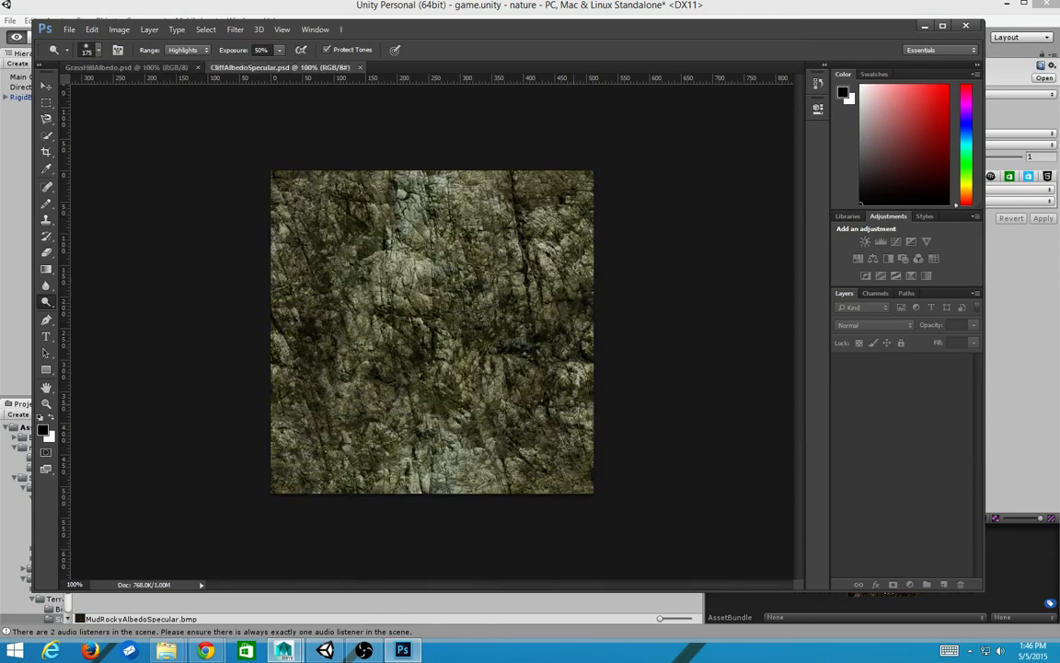
pyautogui.keyDown('alt'); pyautogui.scroll(4, 568, 316); pyautogui.keyUp('alt')
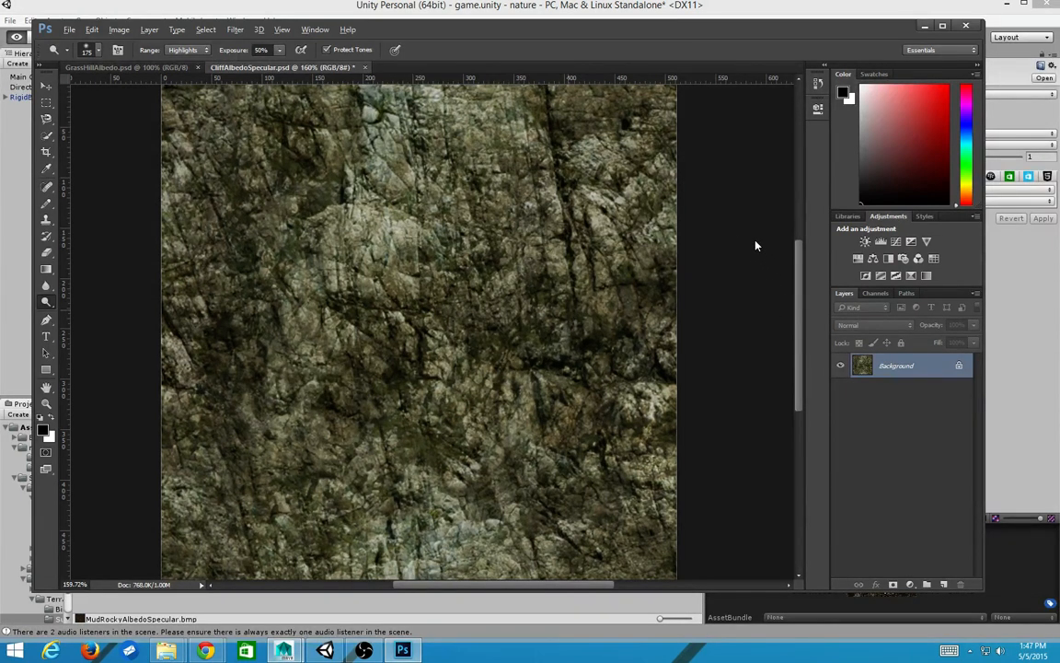
pyautogui.hscroll(1, 725, 219)
pyautogui.keyDown('alt'); pyautogui.scroll(-4, 710, 241); pyautogui.keyUp('alt')
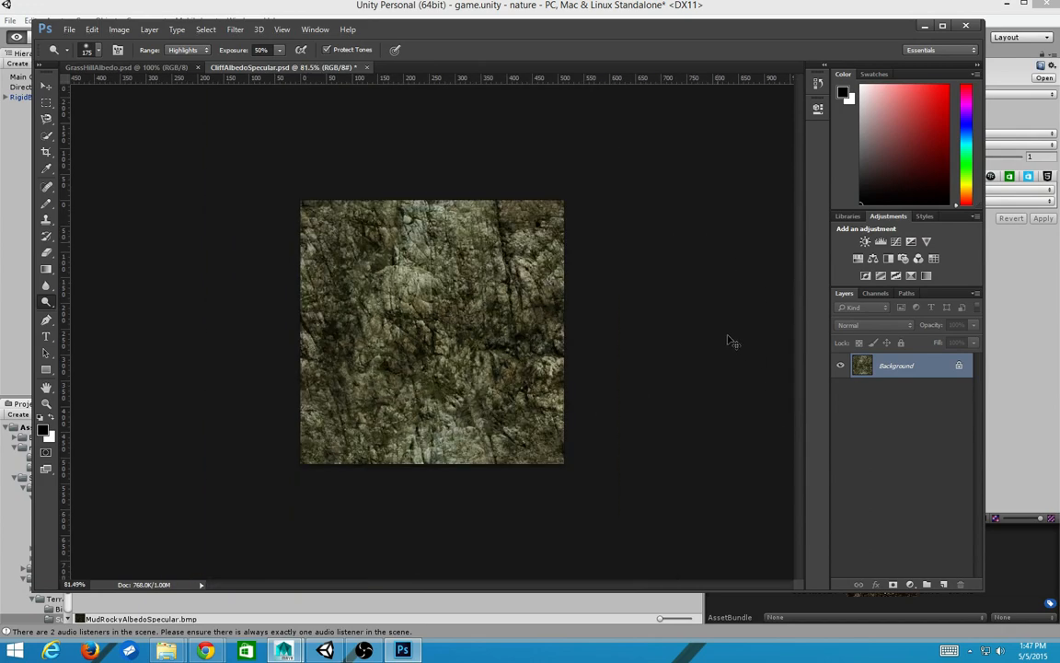
# View the cliff texture's Alpha 1 channel on its own and return to the RGB composite
pyautogui.click(877, 294)
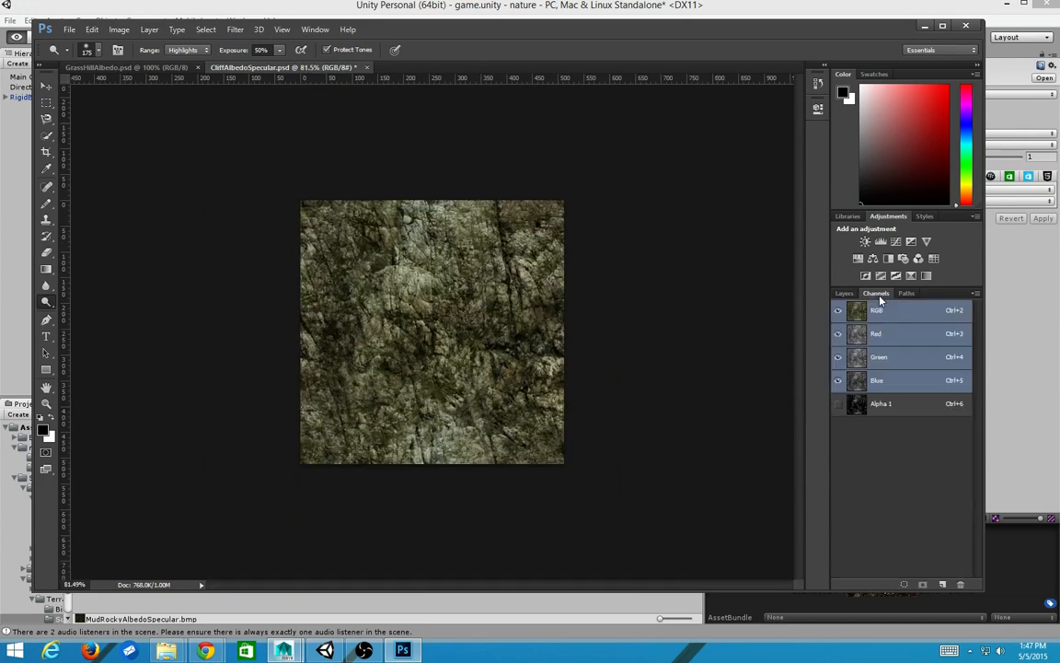
pyautogui.click(888, 405)
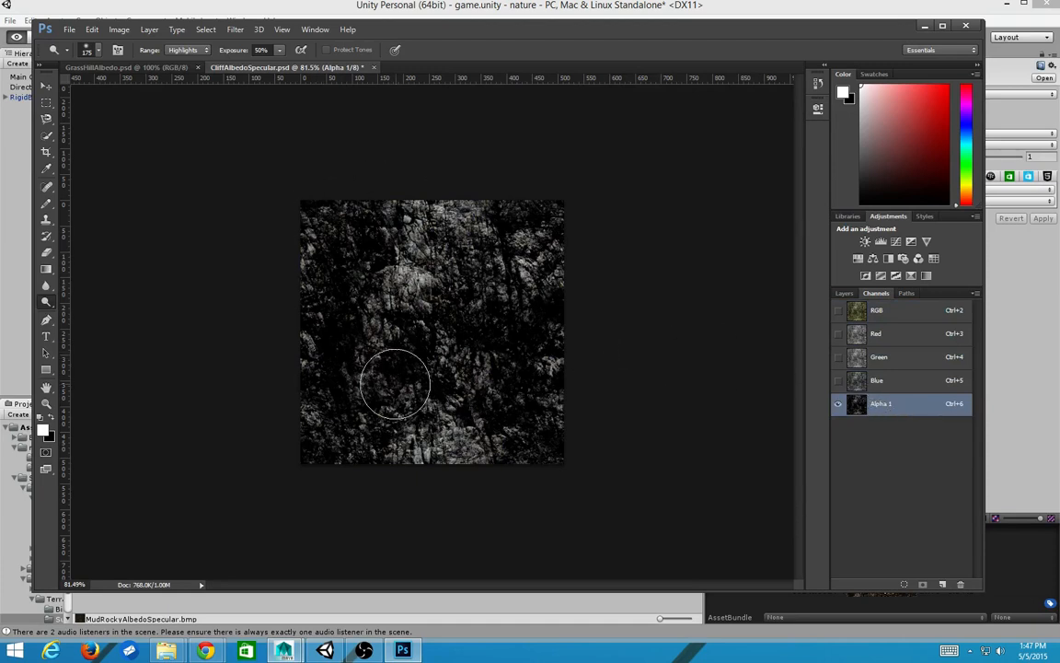
pyautogui.click(845, 295)
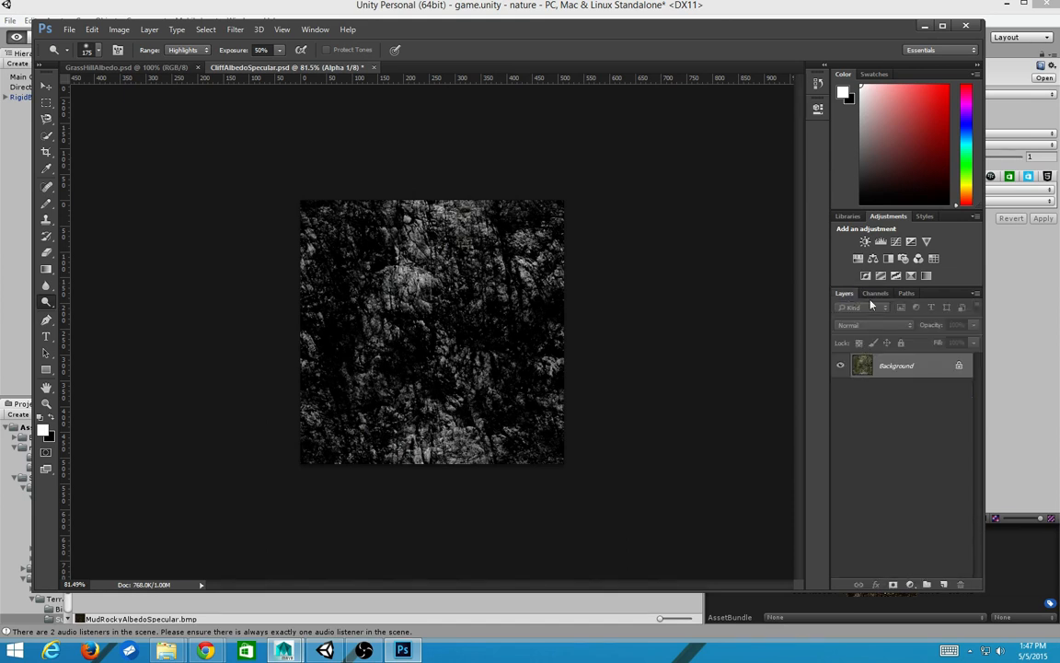
pyautogui.click(876, 292)
pyautogui.click(879, 313)
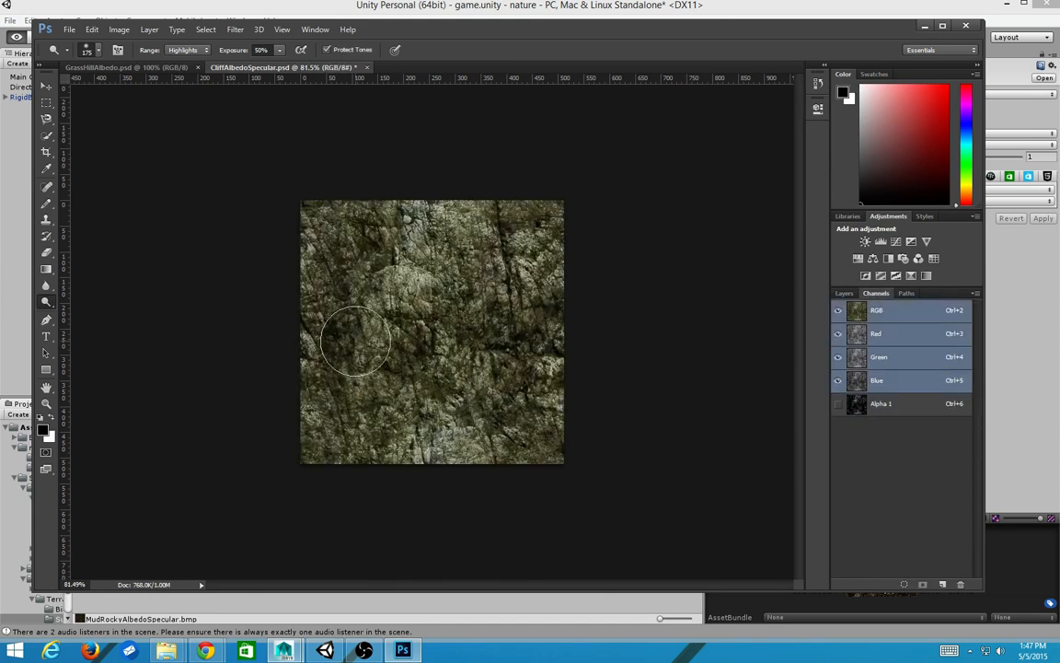
# Apply the Offset filter to the cliff texture with +256 pixels horizontally and vertically, using Wrap Around
pyautogui.click(151, 28)
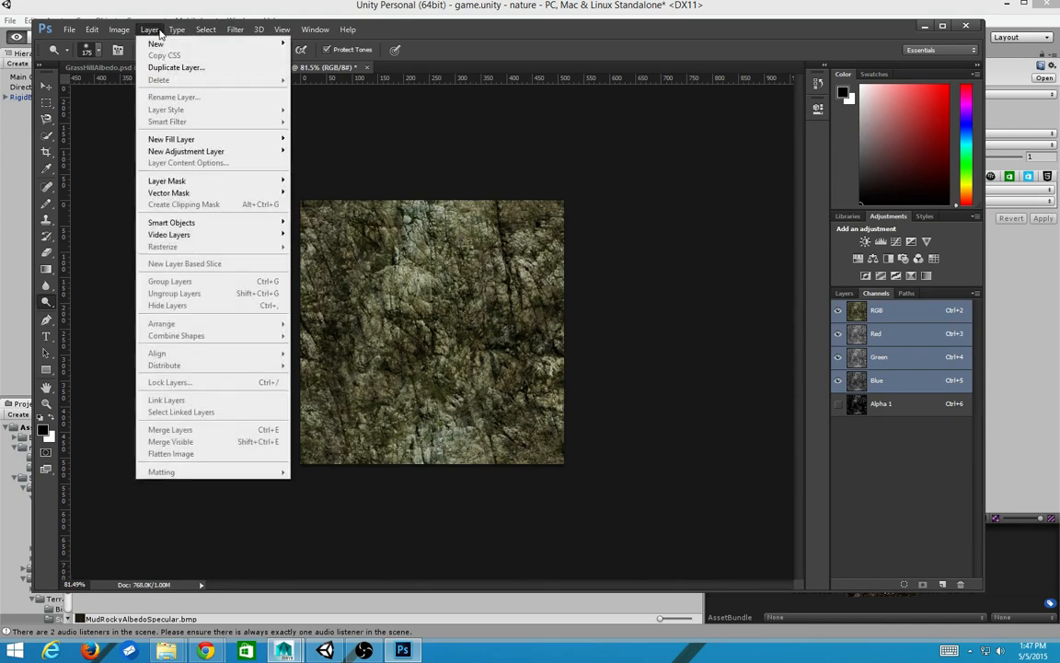
pyautogui.moveTo(177, 29)
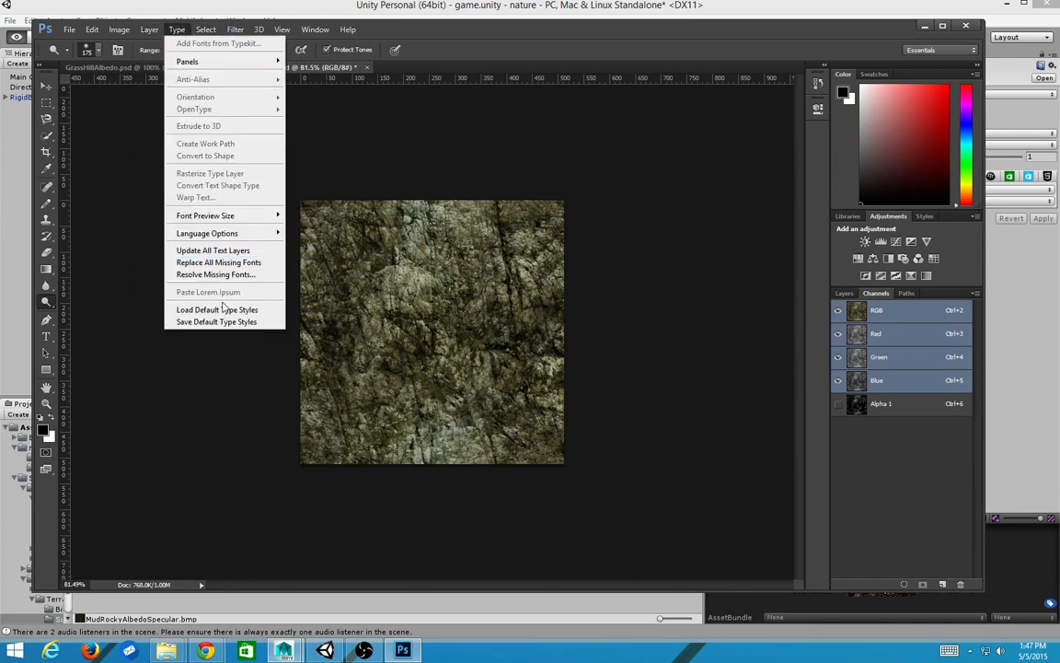
pyautogui.moveTo(235, 29)
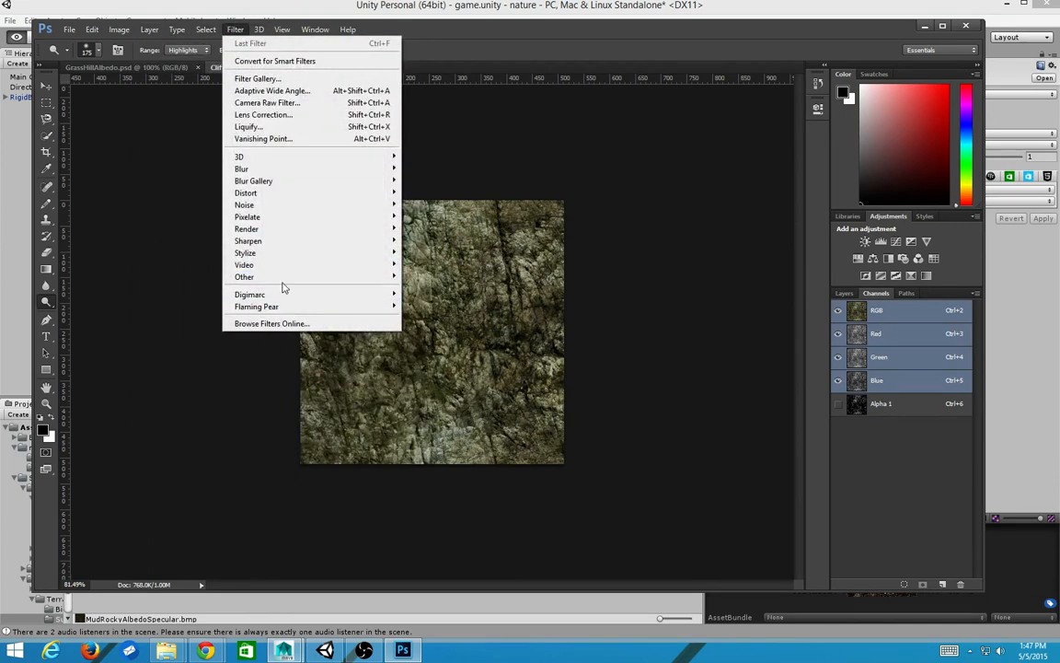
pyautogui.moveTo(282, 277)
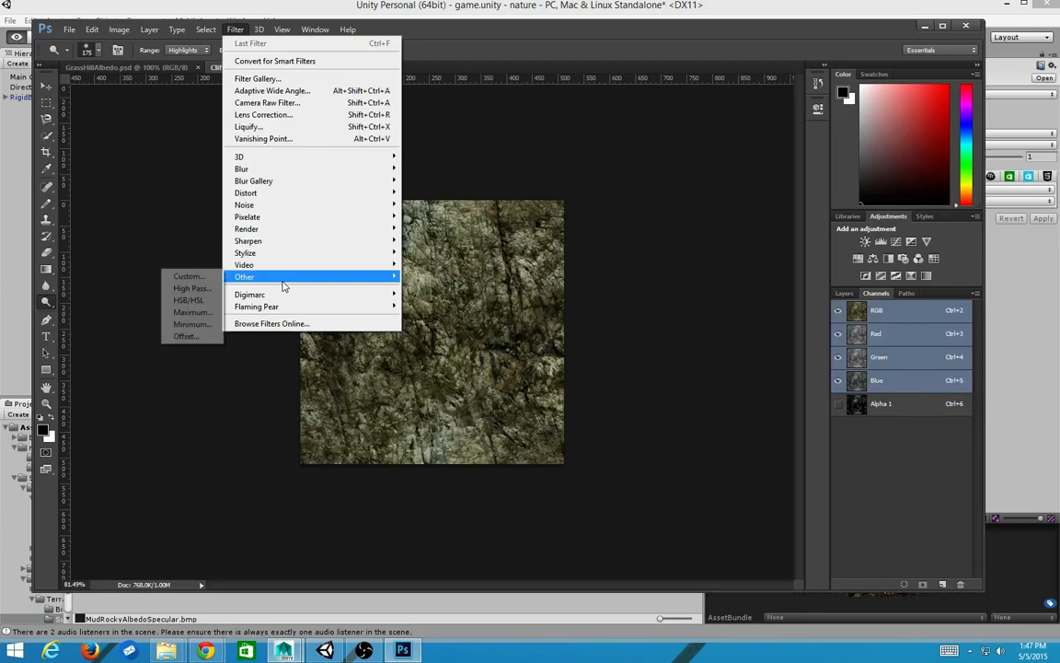
pyautogui.click(184, 337)
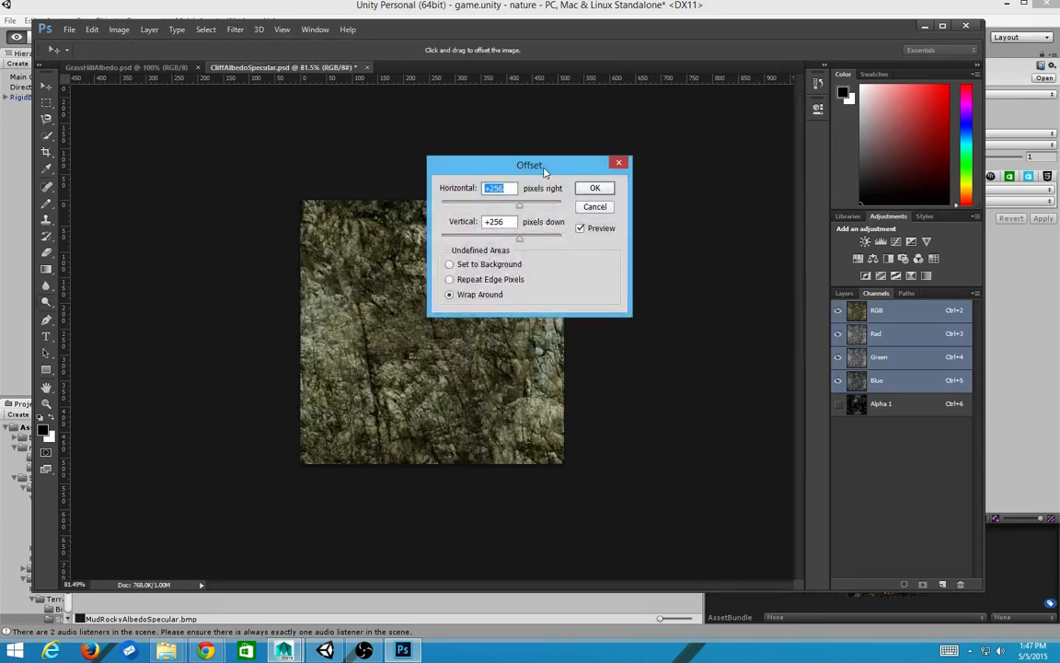
pyautogui.moveTo(551, 166); pyautogui.dragTo(735, 193)
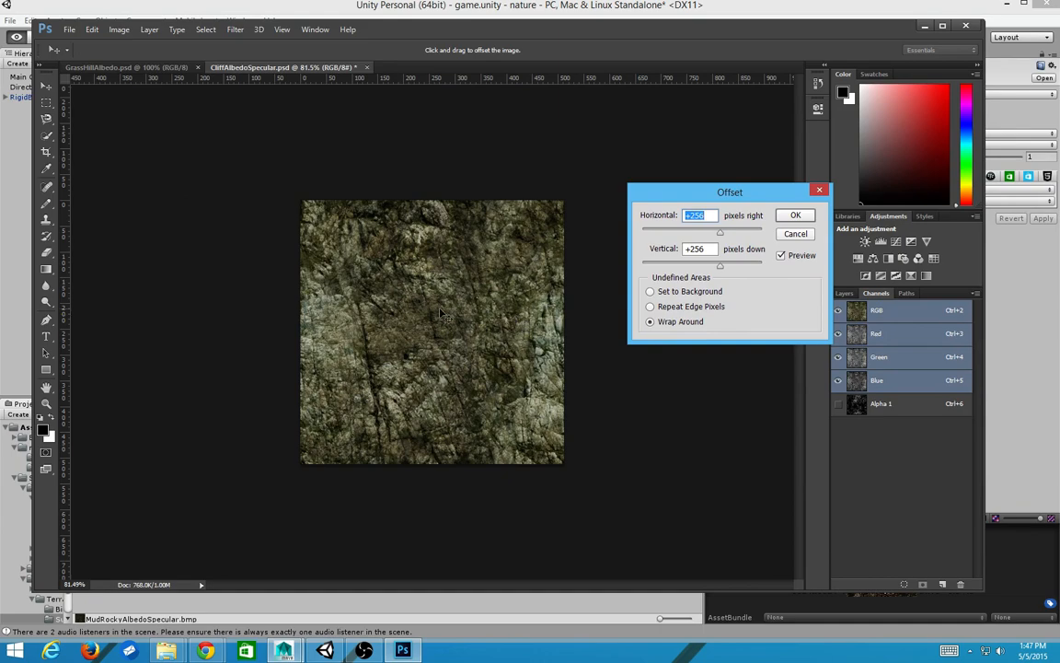
pyautogui.click(796, 215)
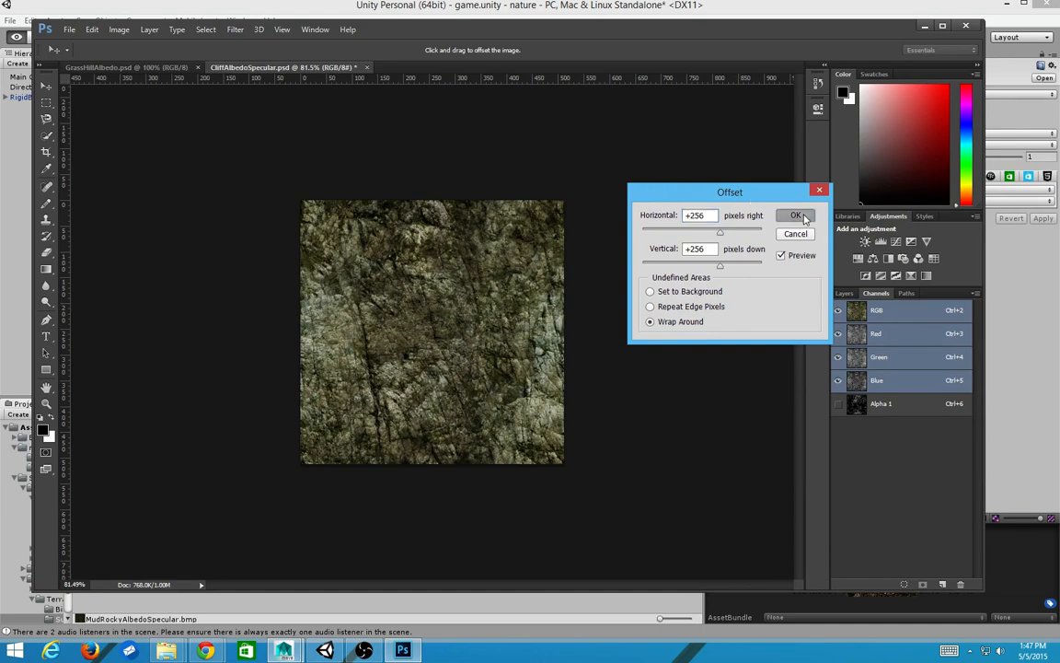
# Check the cliff texture at different magnifications and close CliffAlbedoSpecular.psd without saving
pyautogui.keyDown('alt'); pyautogui.scroll(5, 523, 363); pyautogui.keyUp('alt')
pyautogui.keyDown('alt'); pyautogui.scroll(-4, 522, 364); pyautogui.keyUp('alt')
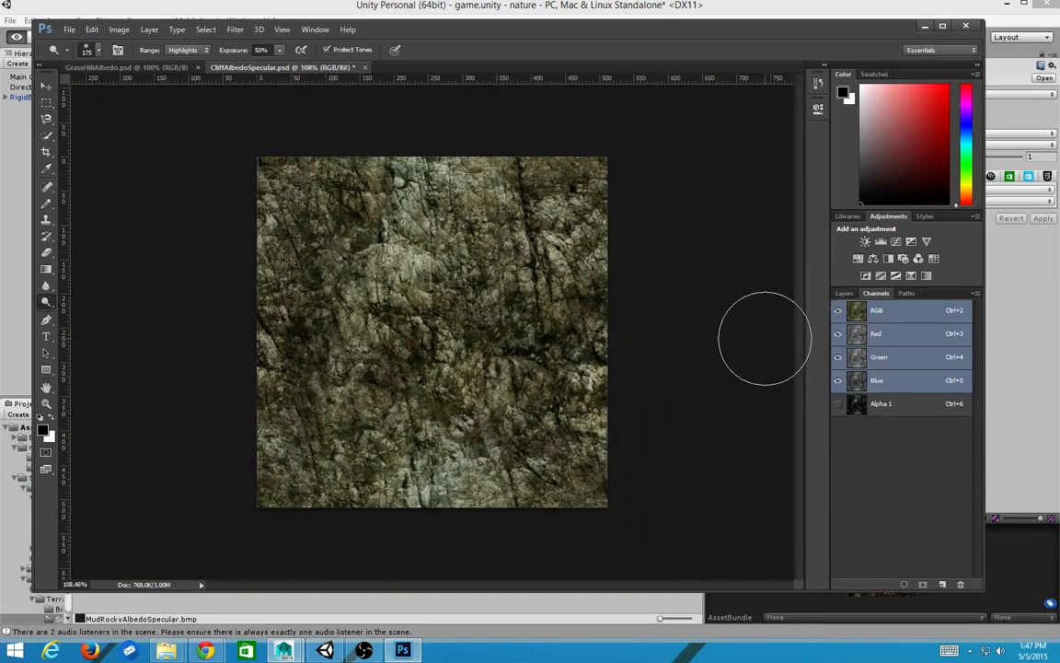
pyautogui.keyDown('alt'); pyautogui.scroll(-3, 698, 337); pyautogui.keyUp('alt')
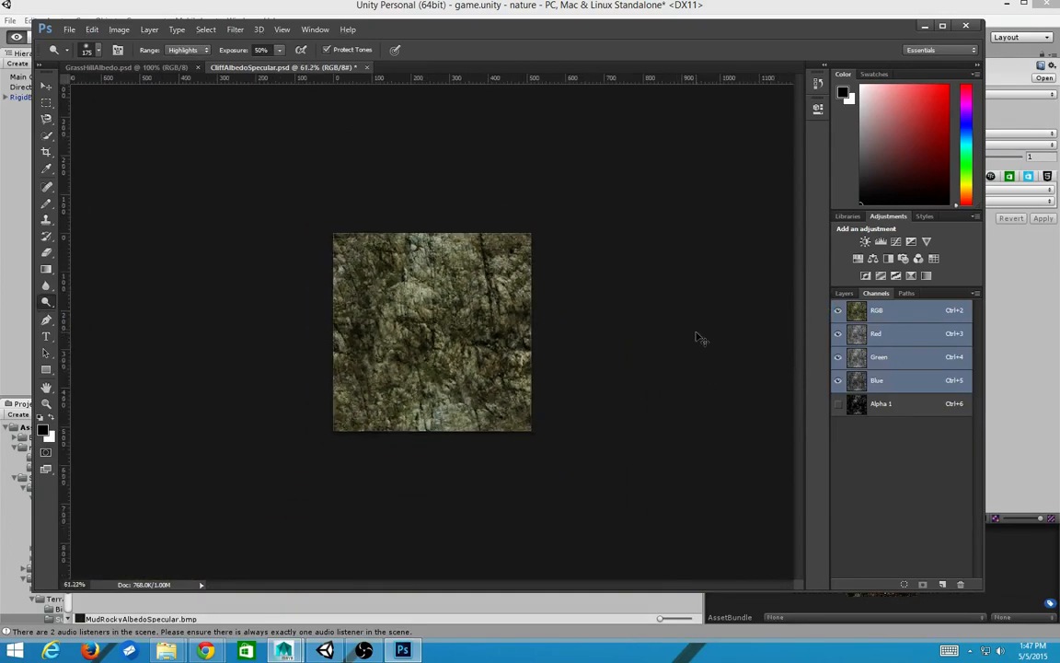
pyautogui.hotkey('ctrl', 'w')
pyautogui.click(530, 250)
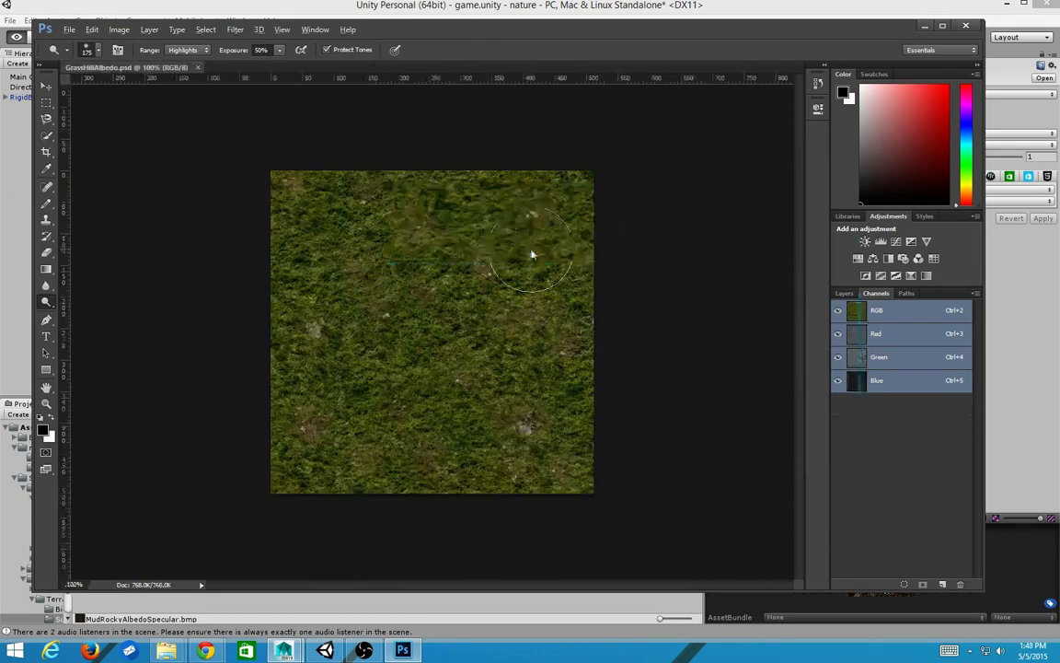
# Return to Unity and compare the CliffAlbedoSpecular, GrassHillAlbedo, GrassRockyAlbedo and MudRockyAlbedoSpecular textures
pyautogui.hotkey('alt', 'Tab')
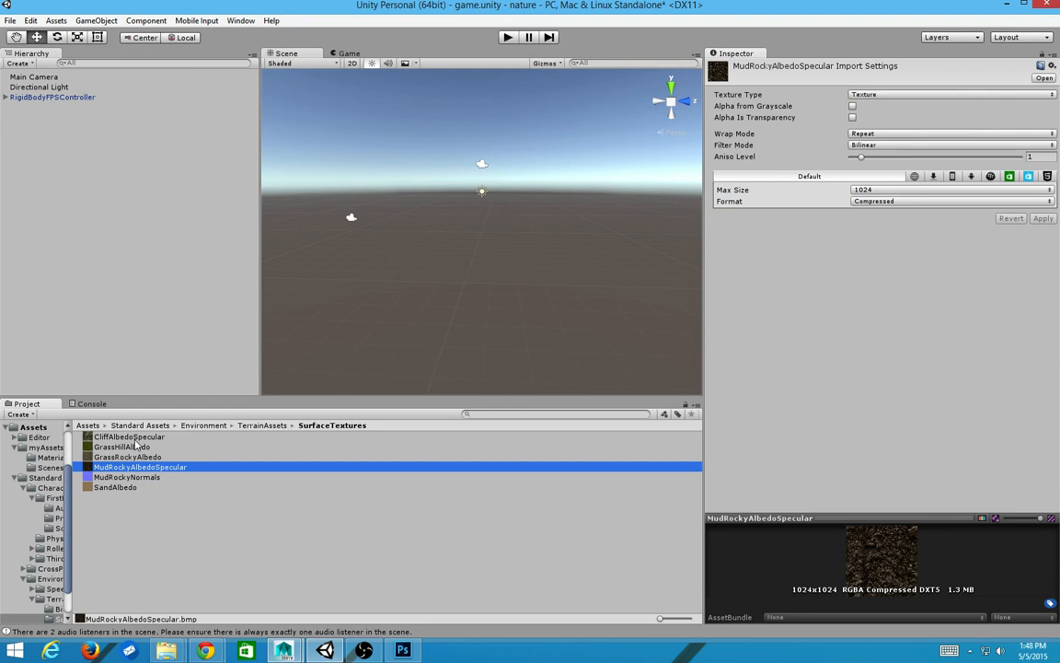
pyautogui.click(154, 439)
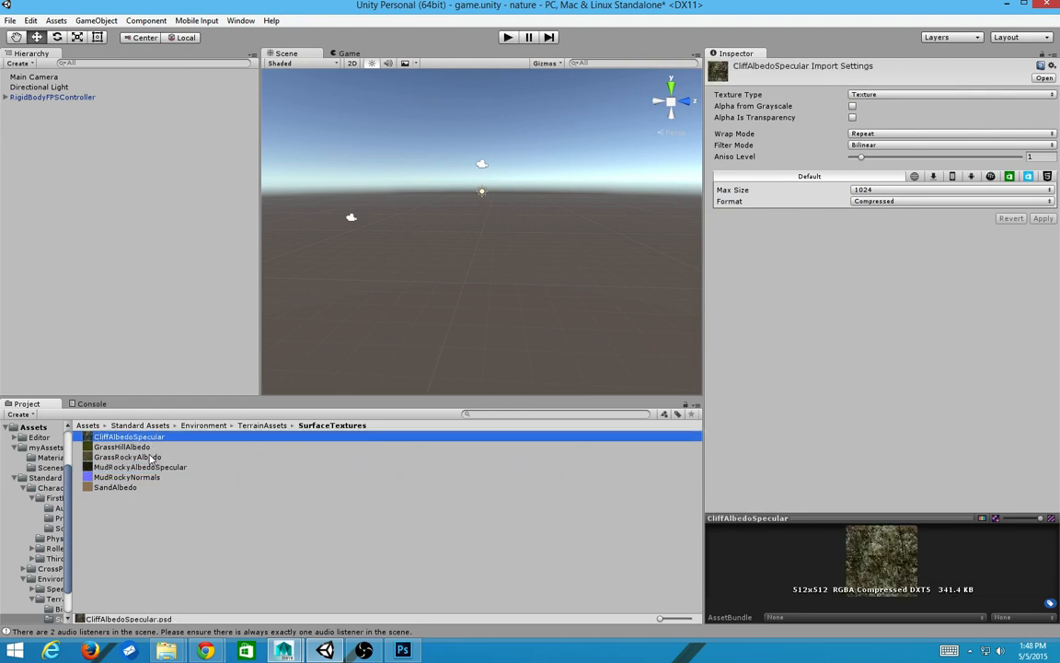
pyautogui.click(142, 447)
pyautogui.click(146, 437)
pyautogui.click(171, 458)
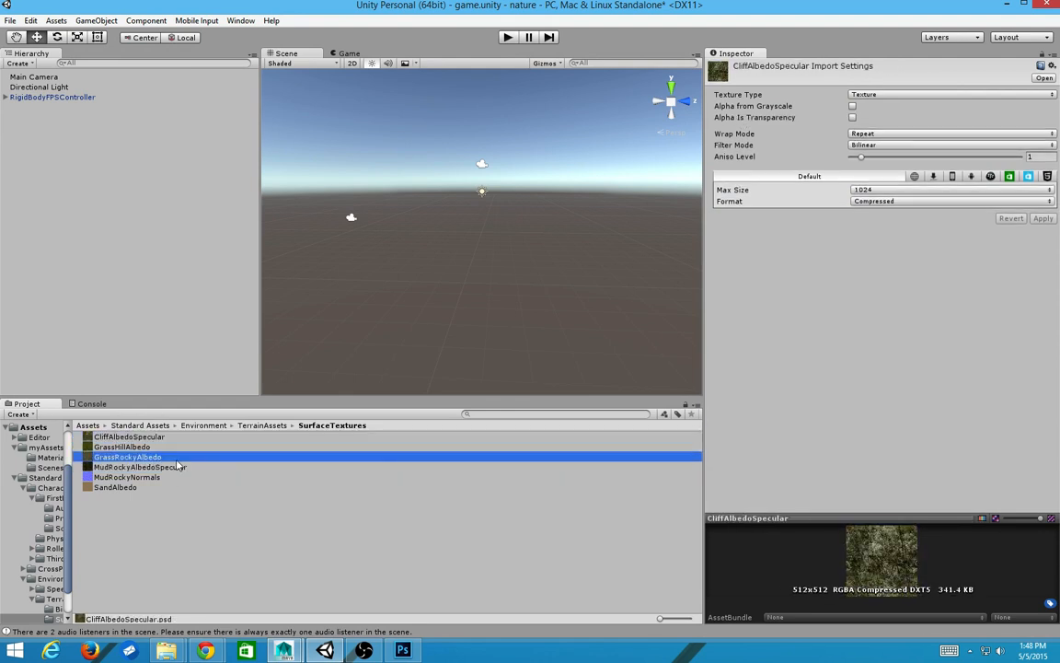
pyautogui.click(177, 467)
# Open the GrassHillAlbedo texture from the Unity project in Photoshop and show its layers
pyautogui.click(119, 448)
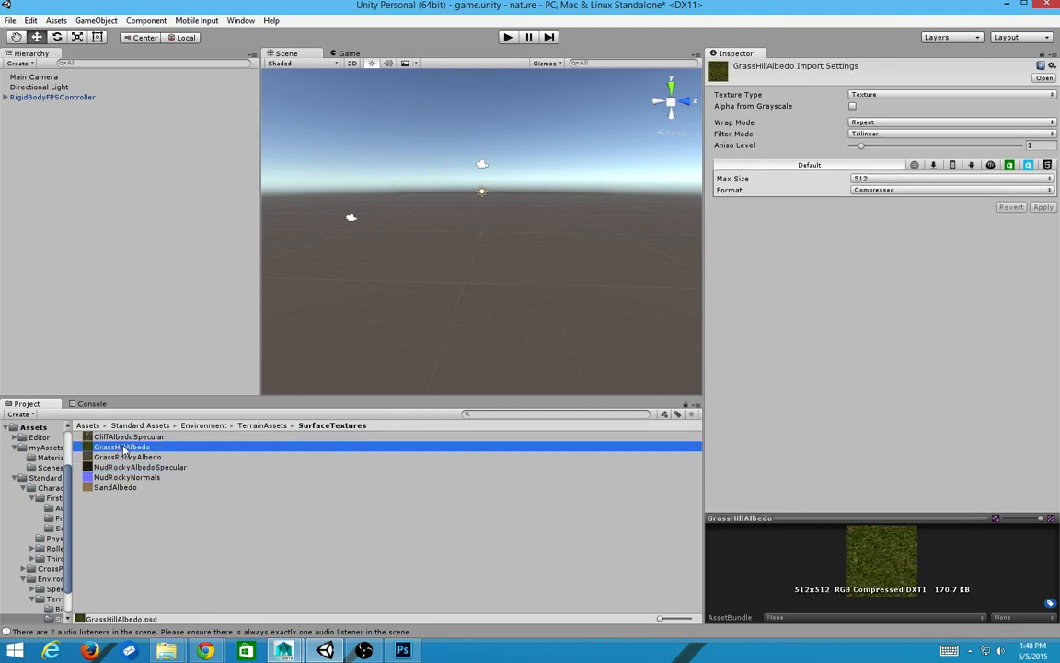
pyautogui.doubleClick(127, 449)
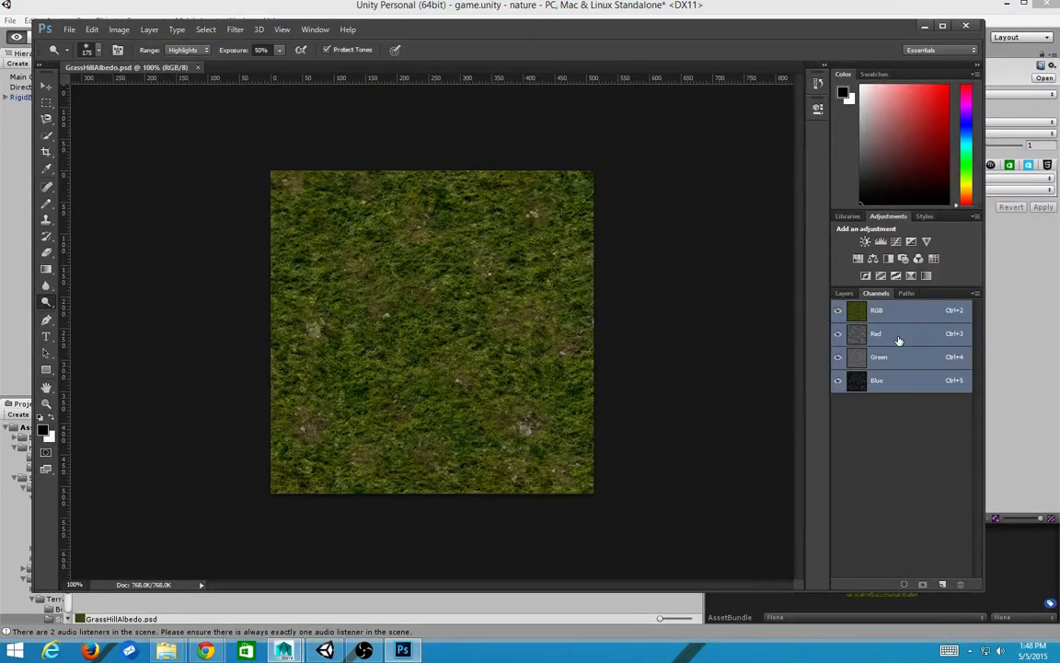
pyautogui.click(845, 294)
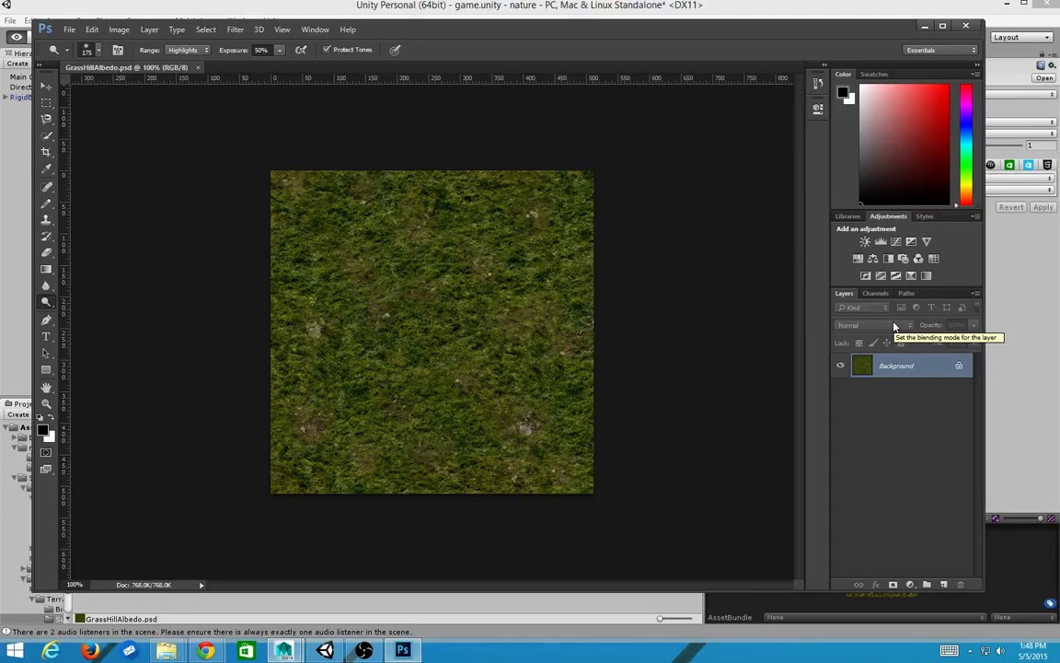
# Offset the GrassHillAlbedo texture with wrap-around and examine its seams up close
pyautogui.keyDown('alt'); pyautogui.scroll(-5, 515, 346); pyautogui.keyUp('alt')
pyautogui.keyDown('alt'); pyautogui.scroll(10, 552, 348); pyautogui.keyUp('alt')
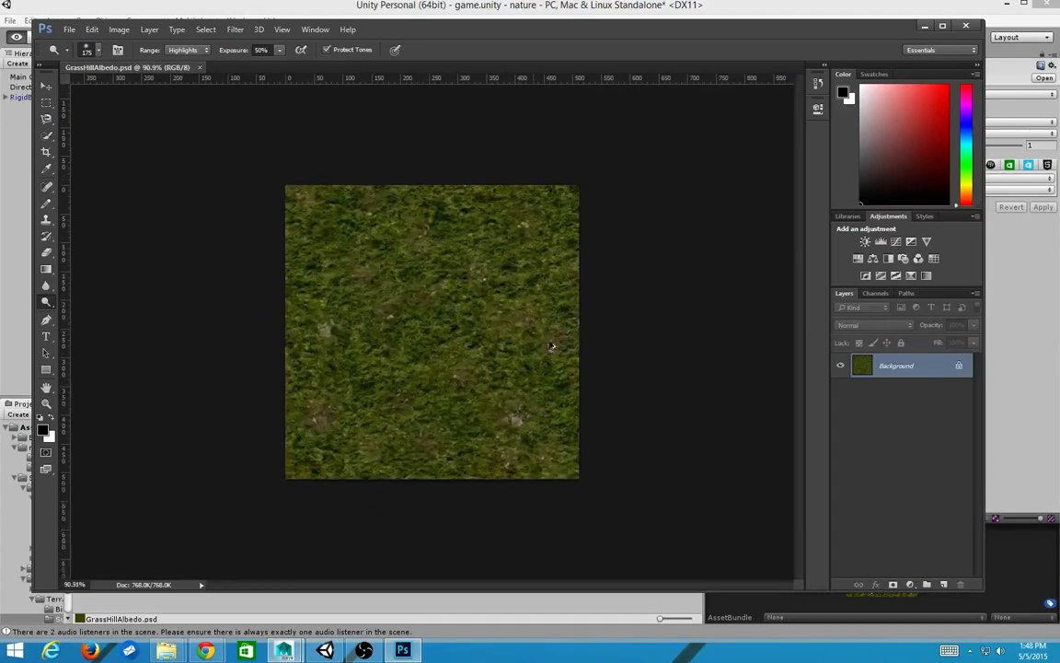
pyautogui.keyDown('alt'); pyautogui.scroll(-5, 560, 374); pyautogui.keyUp('alt')
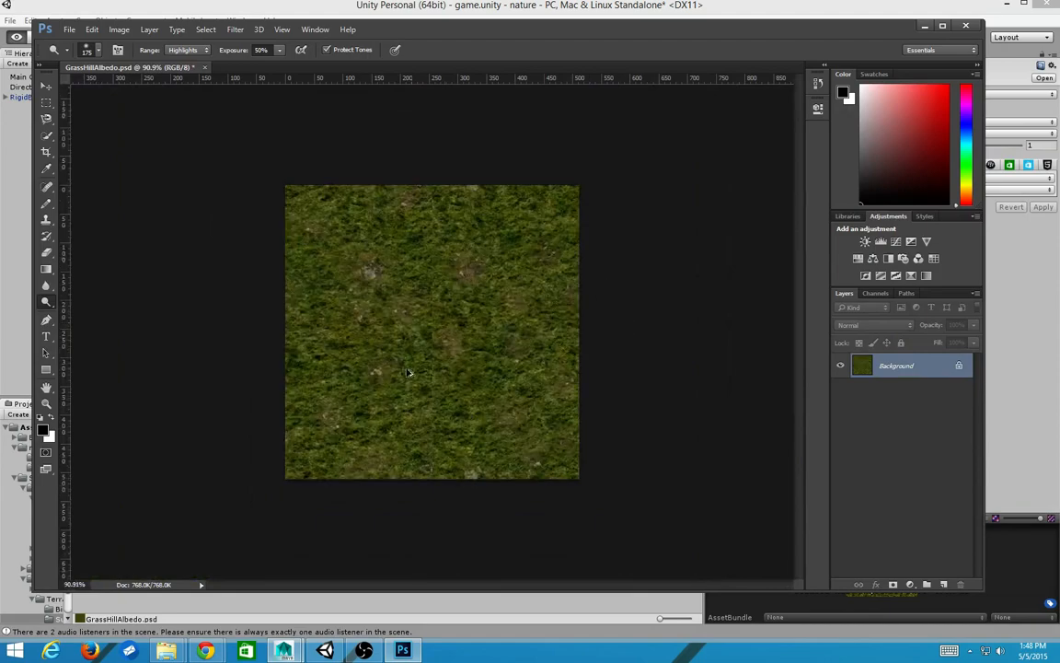
pyautogui.keyDown('alt'); pyautogui.scroll(8, 414, 369); pyautogui.keyUp('alt')
pyautogui.keyDown('alt'); pyautogui.scroll(-8, 418, 366); pyautogui.keyUp('alt')
pyautogui.keyDown('alt'); pyautogui.scroll(10, 497, 380); pyautogui.keyUp('alt')
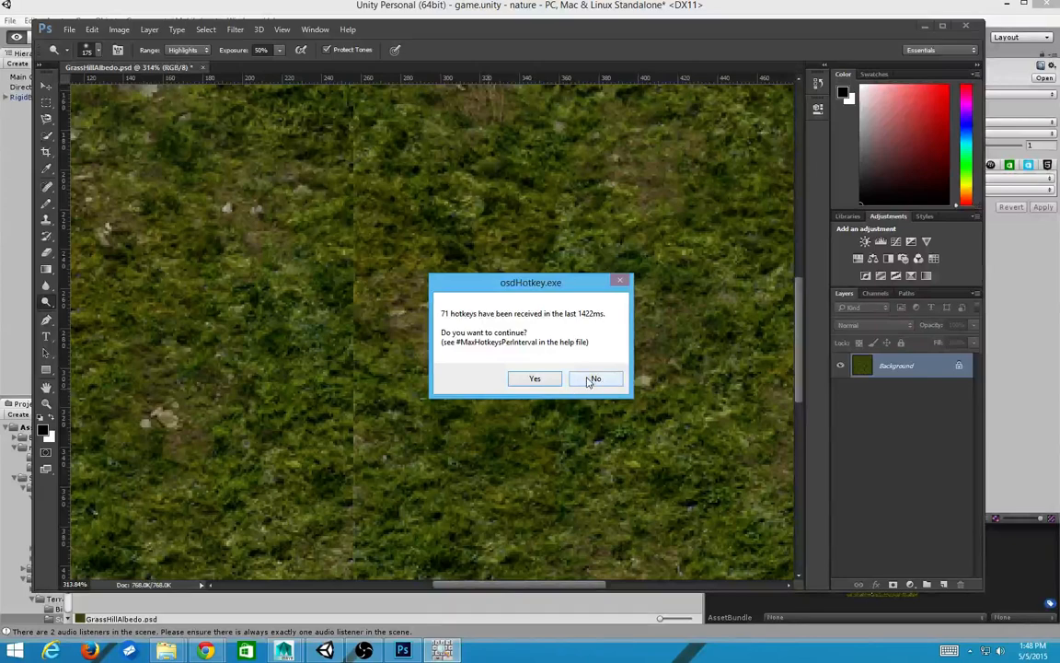
# Decline continuing in the hotkey warning and close GrassHillAlbedo.psd without saving its changes
pyautogui.click(590, 381)
pyautogui.keyDown('alt'); pyautogui.scroll(-10, 414, 391); pyautogui.keyUp('alt')
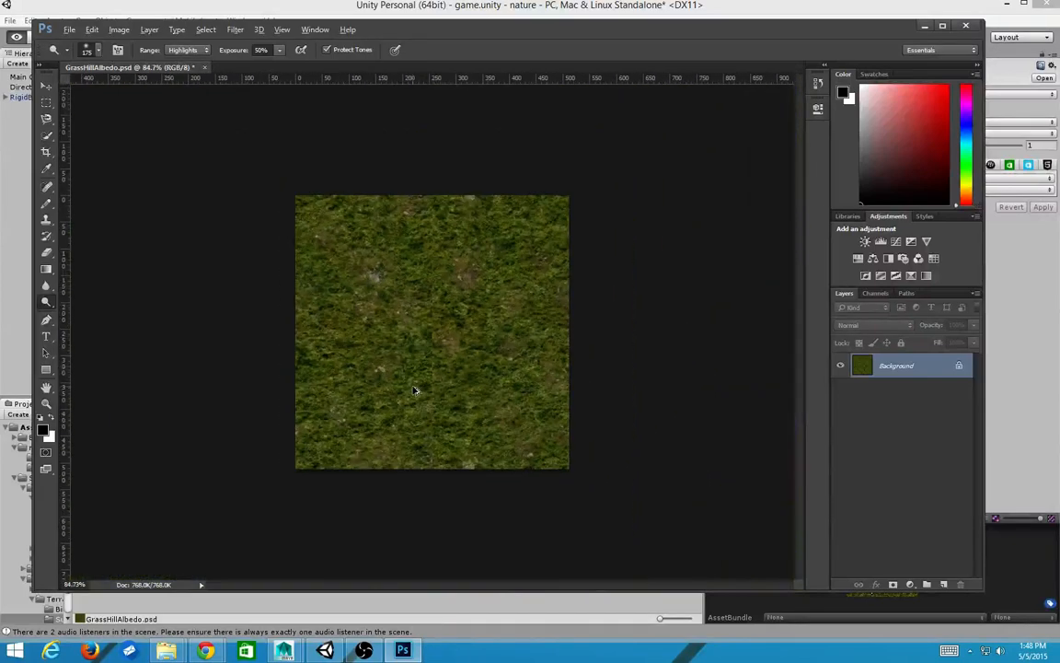
pyautogui.hotkey('ctrl', 'w')
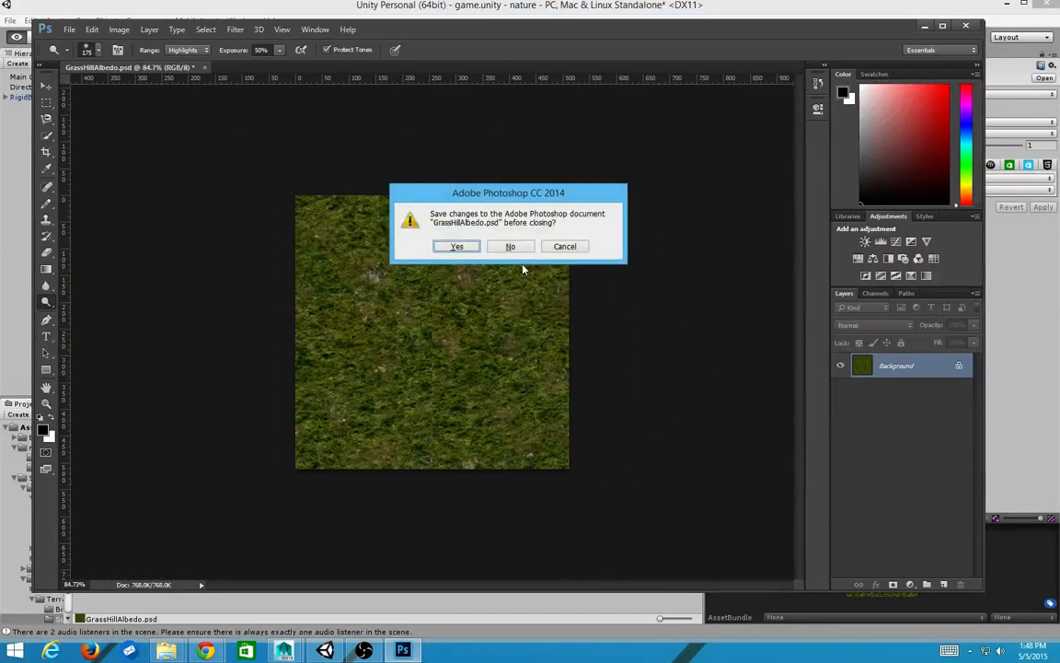
pyautogui.click(510, 247)
# Open SandAlbedo.psd from the SurfaceTextures folder, reapply the last filter to inspect its tiling, and close it without saving
pyautogui.hotkey('alt', 'Tab')
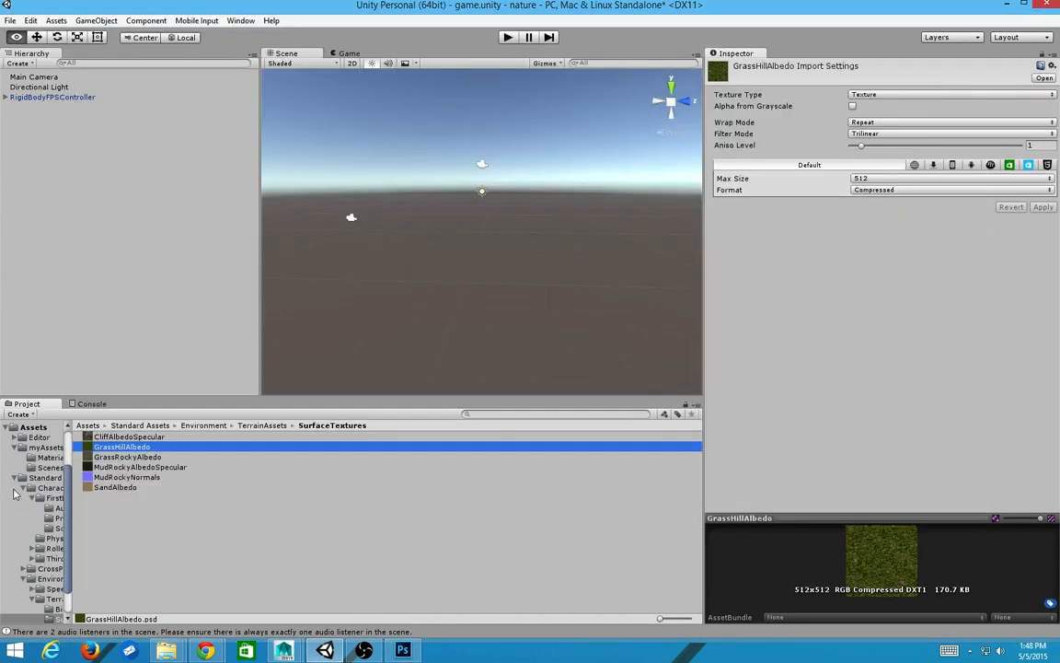
pyautogui.hotkey('alt', 'Tab')
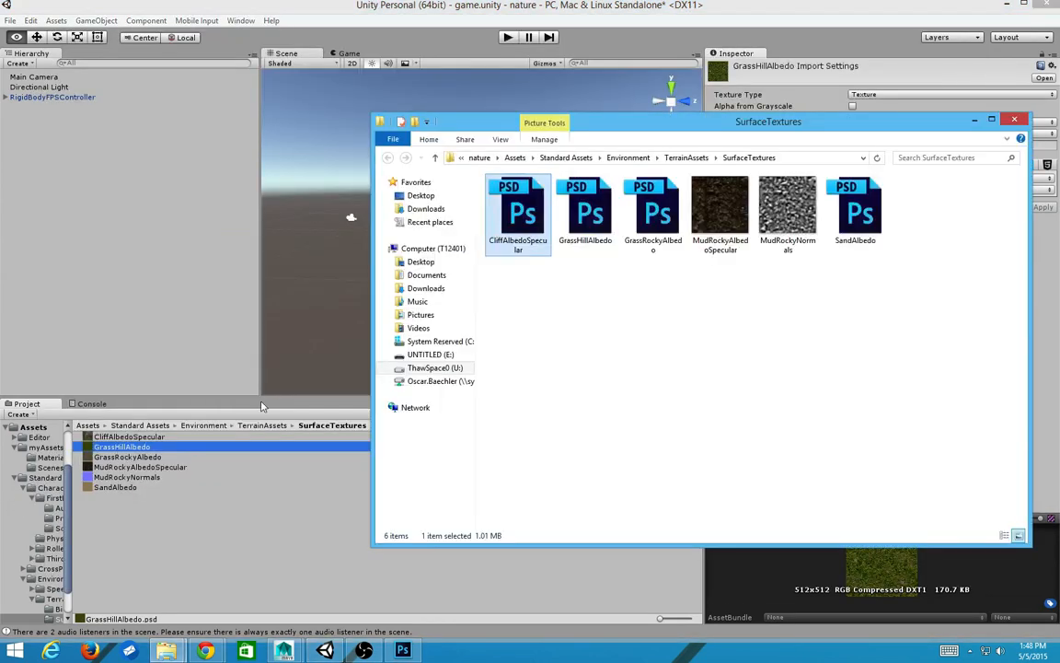
pyautogui.doubleClick(652, 211)
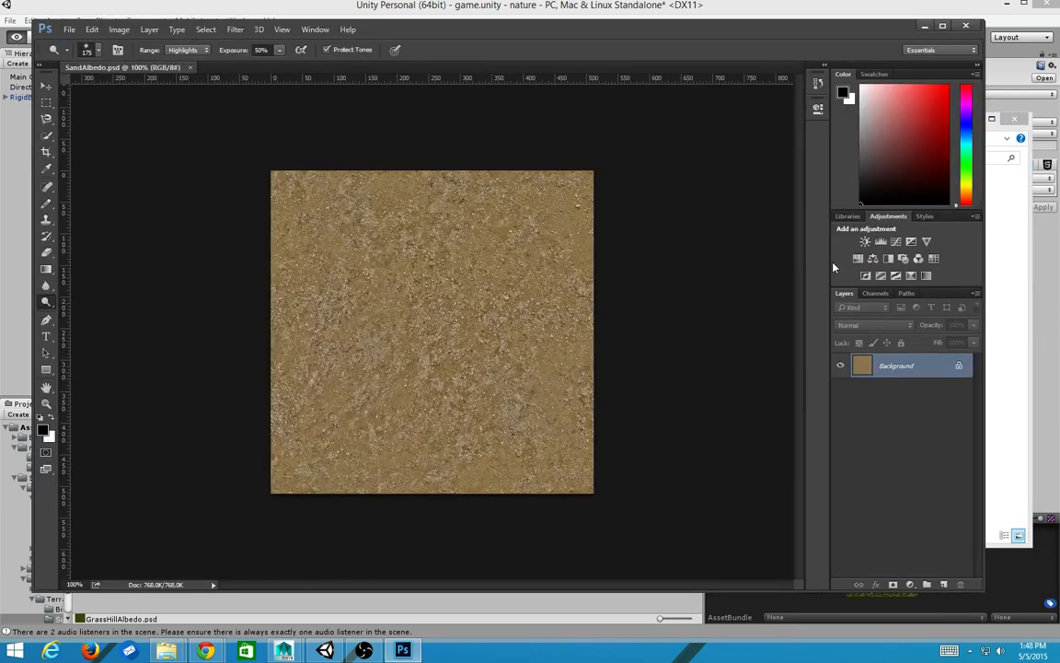
pyautogui.hotkey('ctrl', 'f')
pyautogui.keyDown('alt'); pyautogui.scroll(7, 638, 433); pyautogui.keyUp('alt')
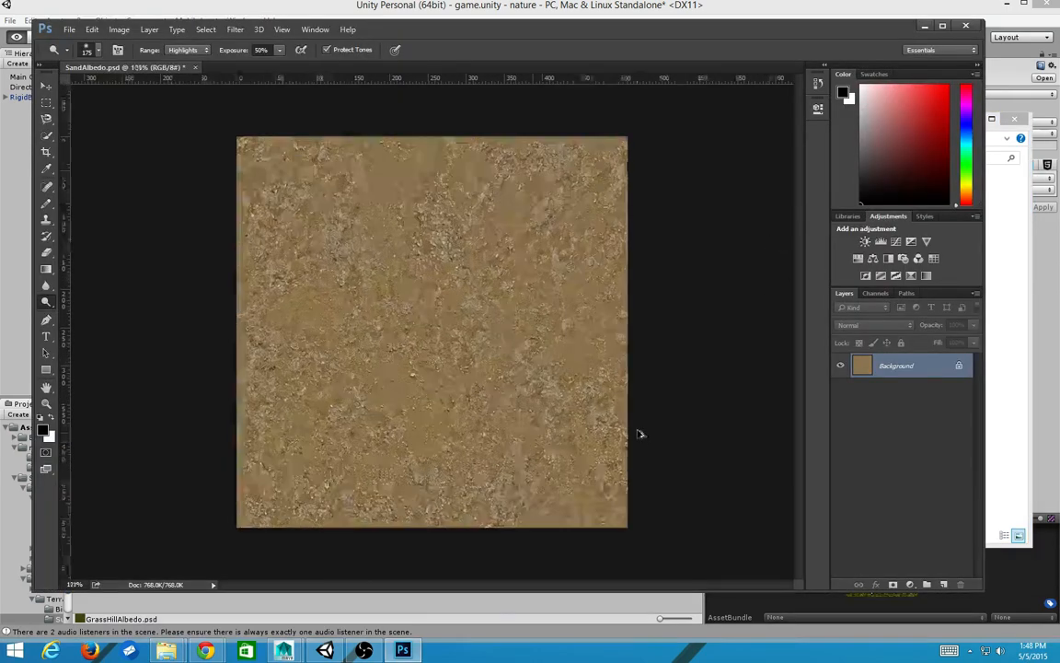
pyautogui.keyDown('alt'); pyautogui.scroll(-3, 640, 436); pyautogui.keyUp('alt')
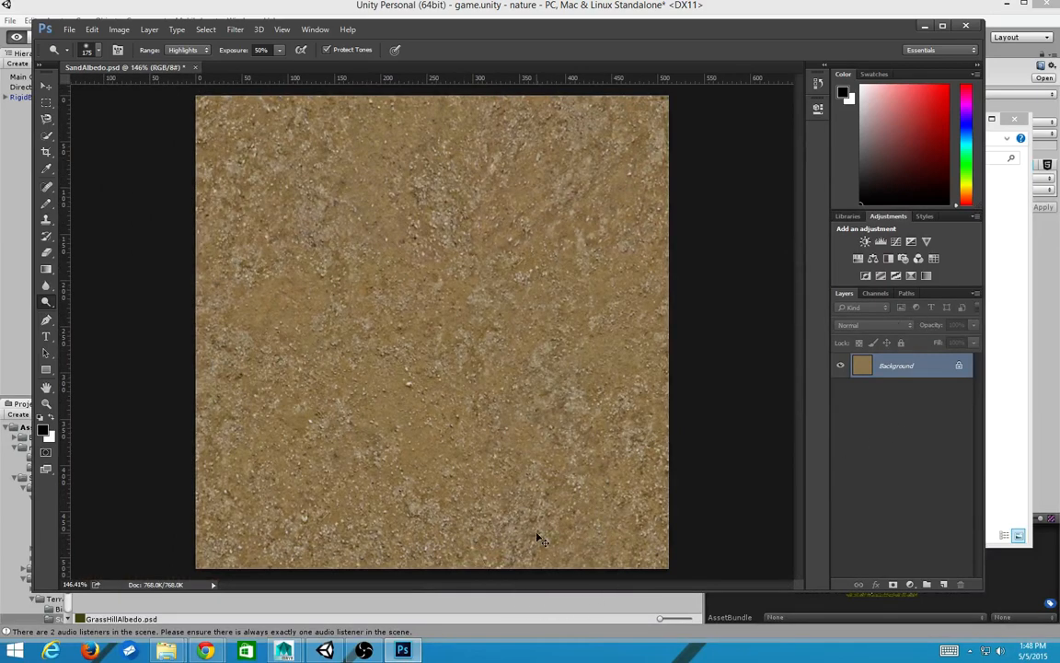
pyautogui.hotkey('ctrl', 'w')
pyautogui.click(511, 246)
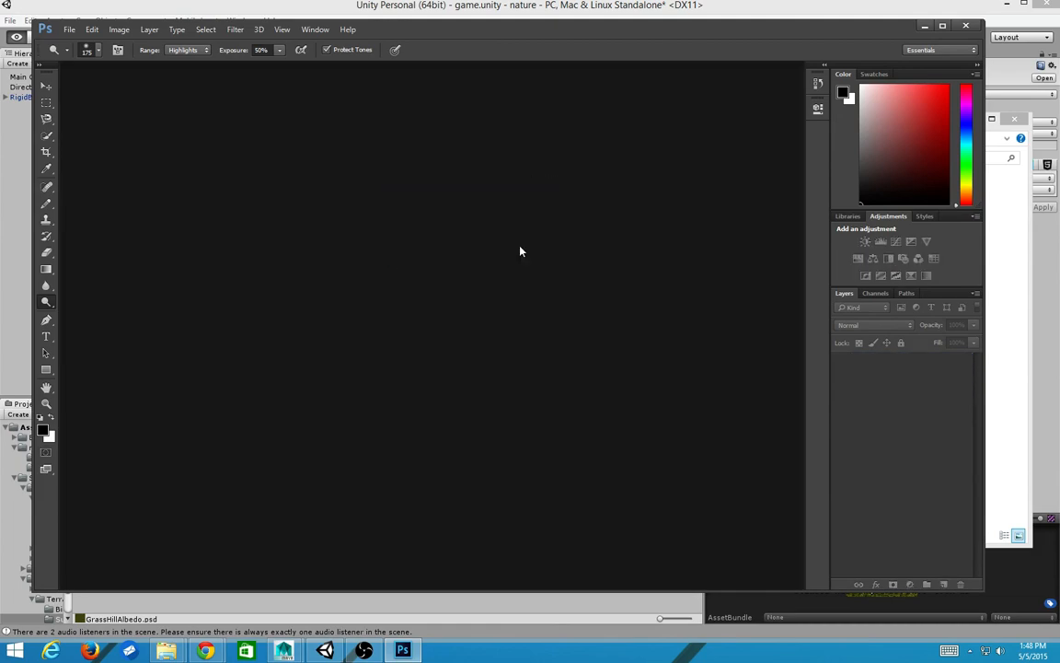
pyautogui.hotkey('alt', 'Tab')
pyautogui.click(771, 219)
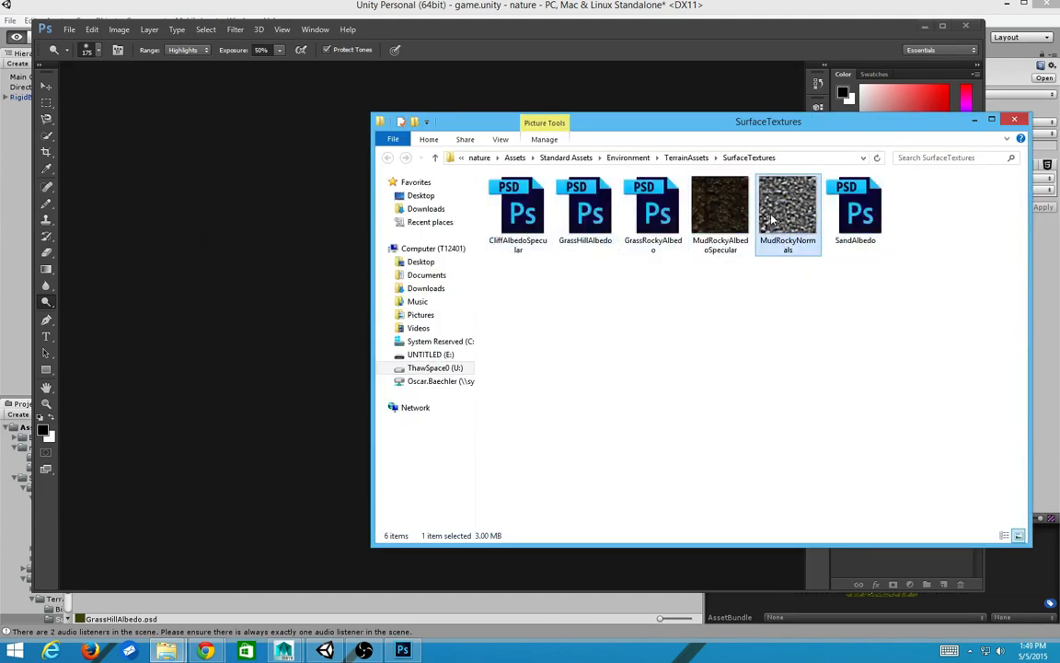
pyautogui.doubleClick(775, 247)
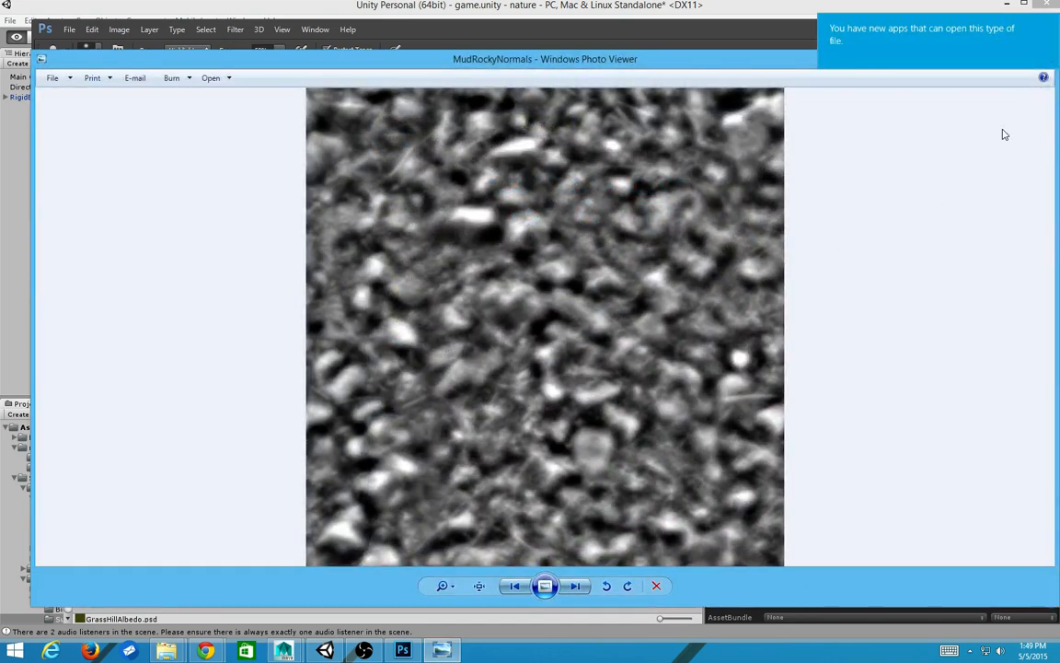
pyautogui.press('F1')
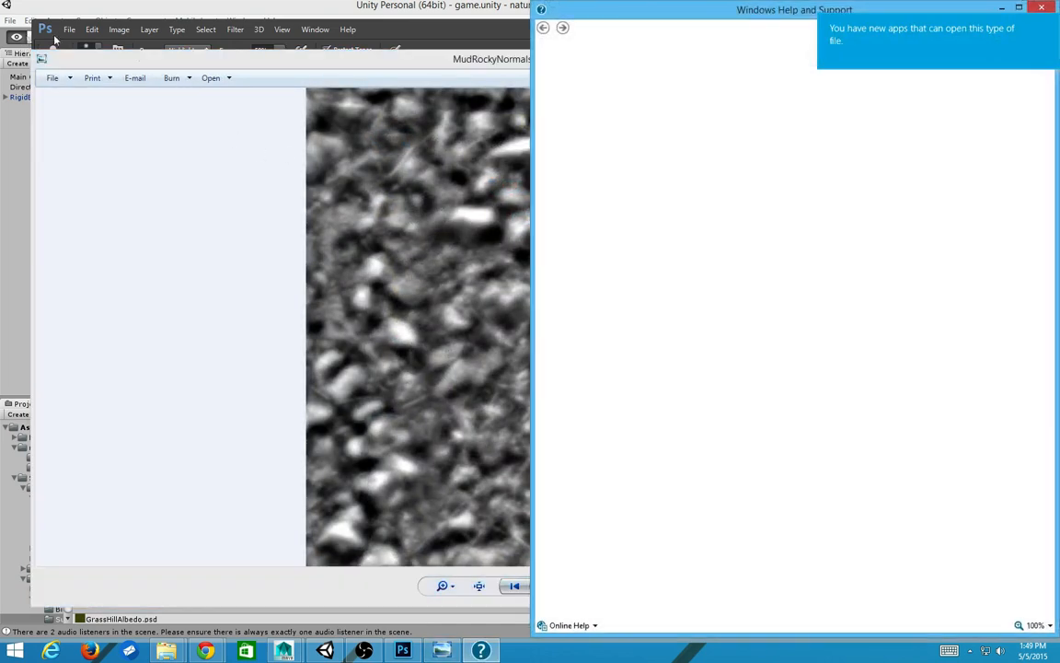
pyautogui.click(1043, 7)
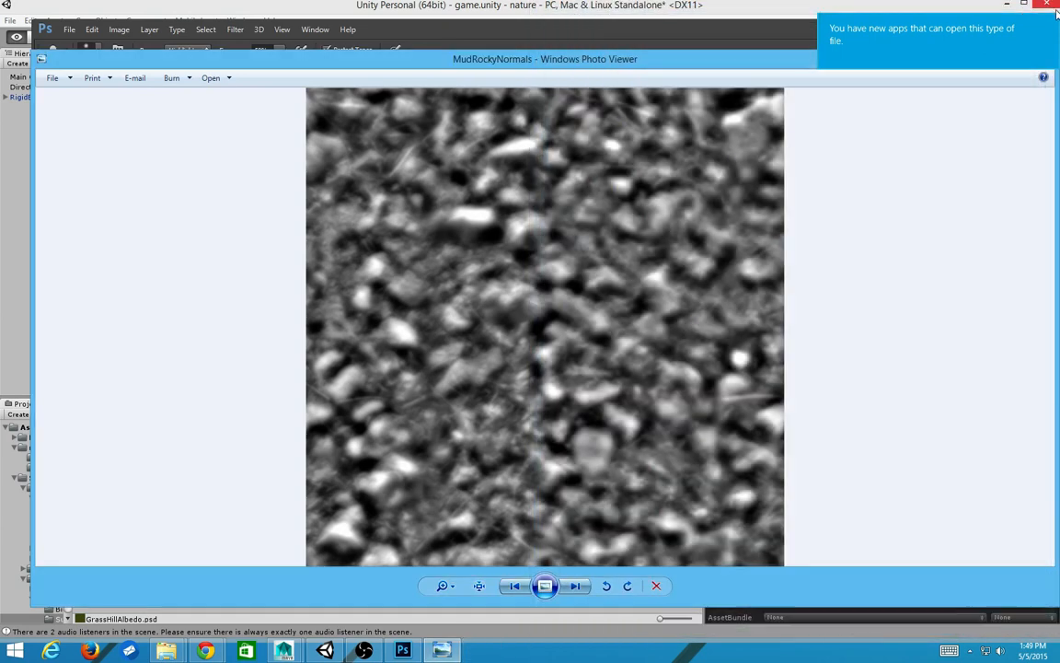
pyautogui.click(1050, 22)
pyautogui.click(1036, 58)
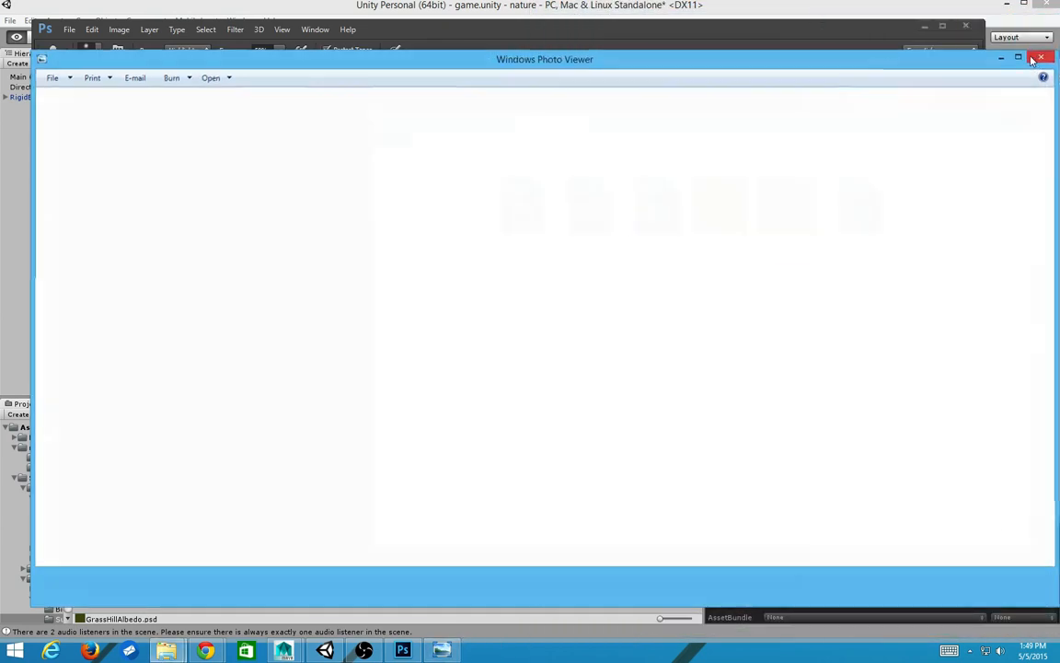
# Open MudRockyNormals.bmp from the SurfaceTextures folder in Photoshop and inspect the grayscale texture up close
pyautogui.moveTo(800, 214); pyautogui.dragTo(192, 222)
pyautogui.keyDown('alt'); pyautogui.scroll(4, 535, 348); pyautogui.keyUp('alt')
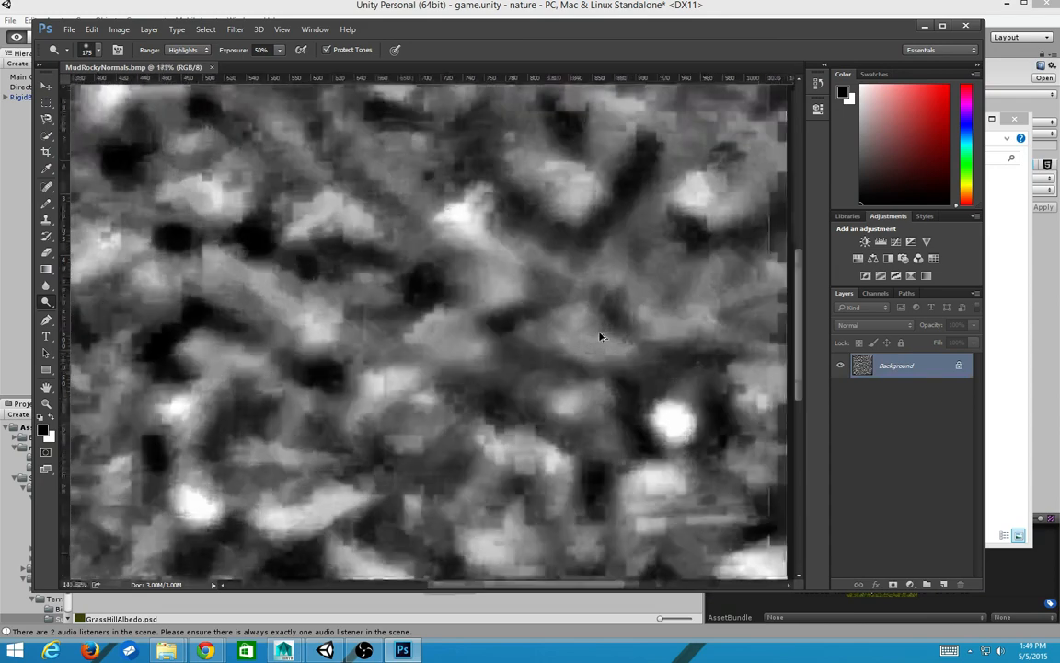
pyautogui.keyDown('alt'); pyautogui.scroll(-6, 601, 334); pyautogui.keyUp('alt')
pyautogui.keyDown('alt'); pyautogui.scroll(4, 603, 347); pyautogui.keyUp('alt')
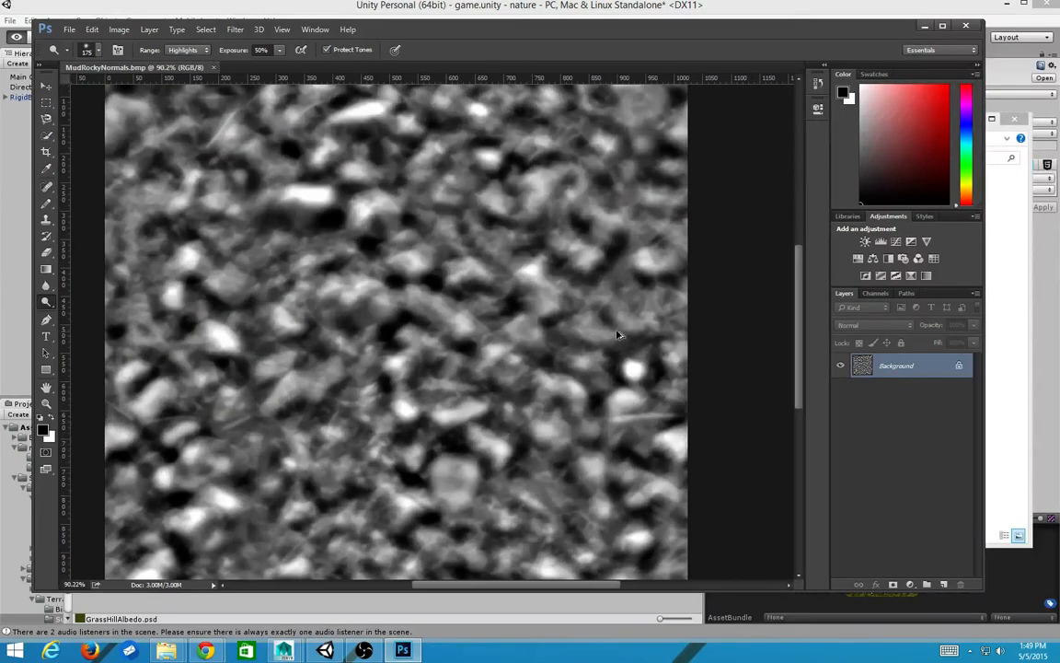
pyautogui.keyDown('alt'); pyautogui.scroll(-2, 613, 336); pyautogui.keyUp('alt')
# Check the RGB channels of the MudRockyNormals image and return to its layer list
pyautogui.click(871, 294)
pyautogui.click(846, 293)
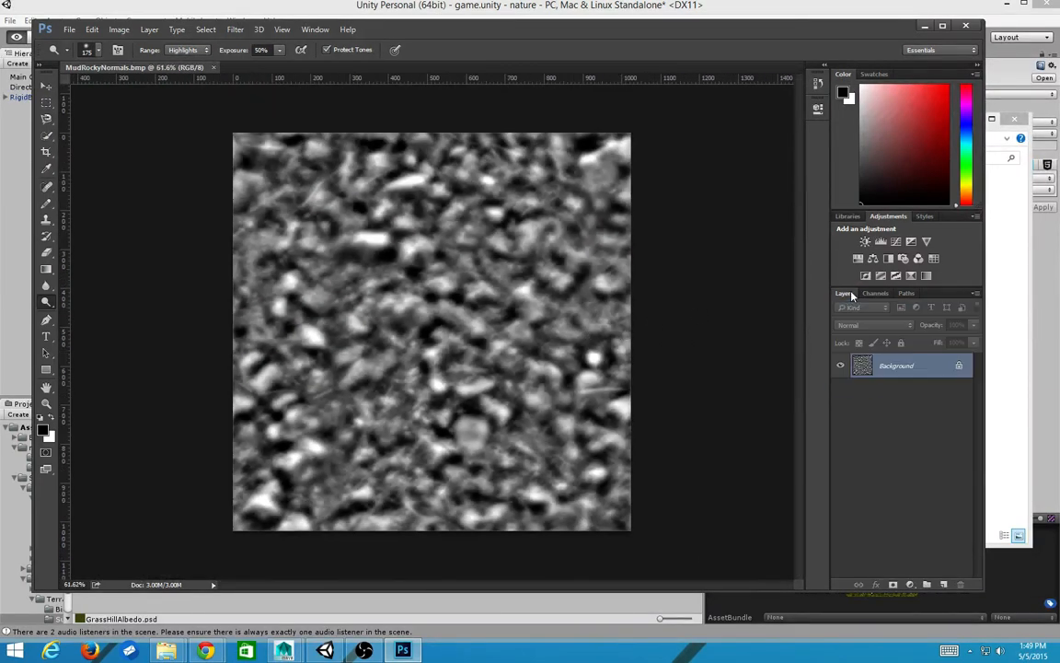
pyautogui.click(883, 293)
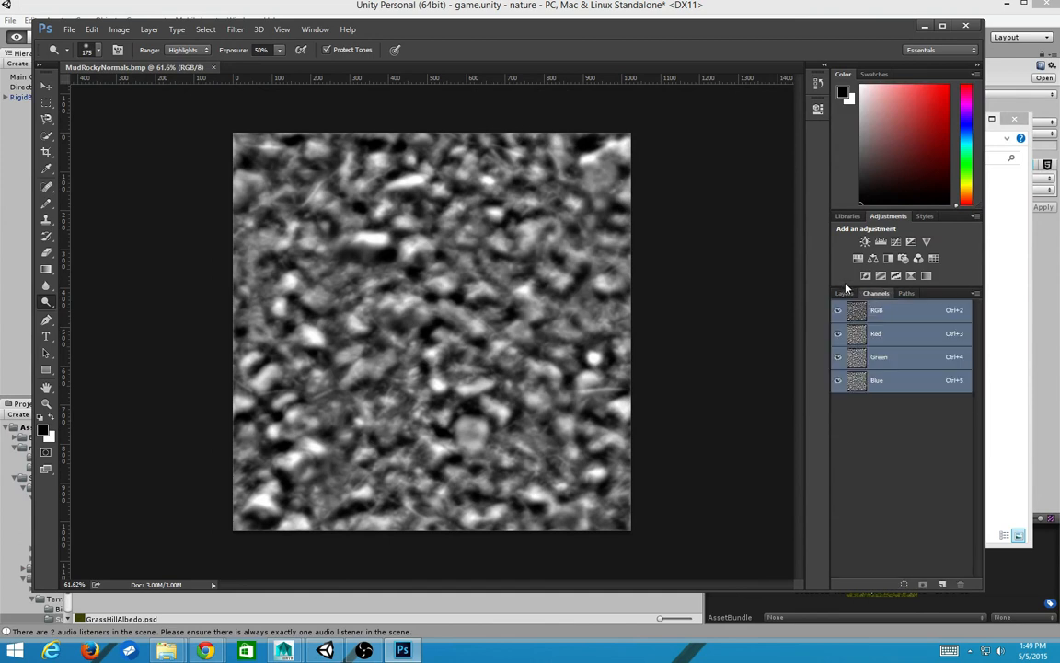
pyautogui.click(844, 292)
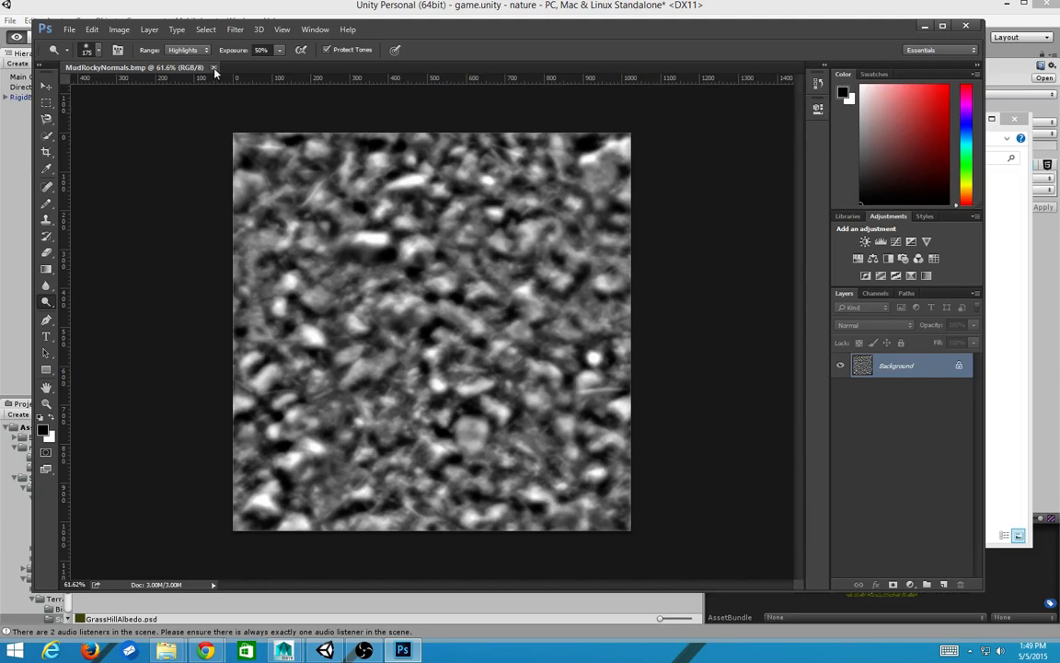
pyautogui.hotkey('ctrl', 'i')
pyautogui.hotkey('ctrl', 'z')
# Switch to Unity and show the import settings of the MudRockyNormals texture
pyautogui.hotkey('alt', 'Tab')
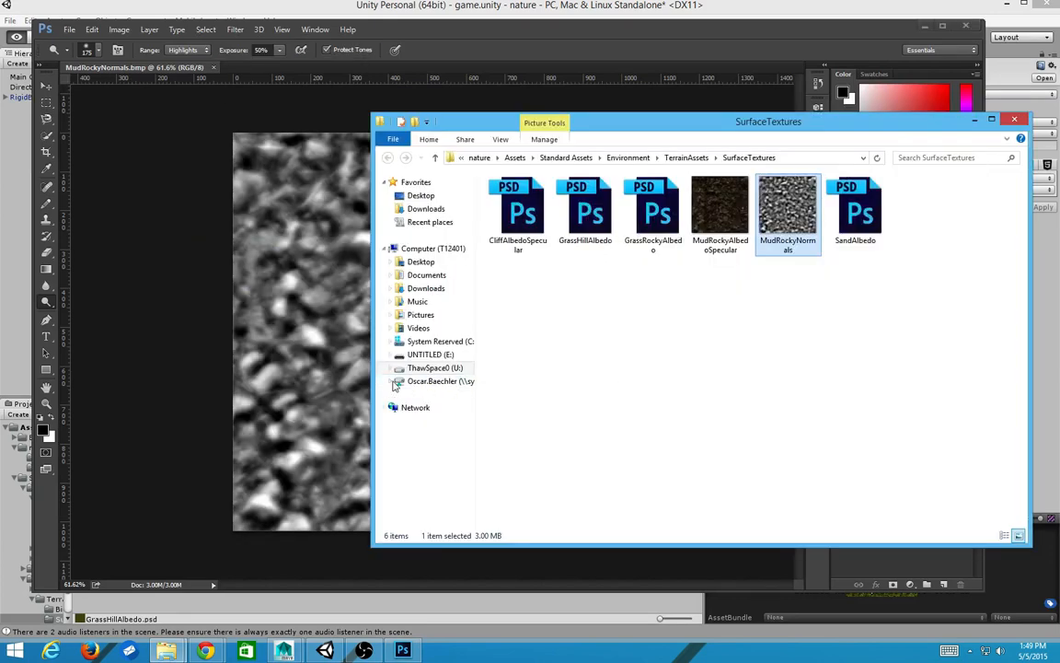
pyautogui.press('alt')
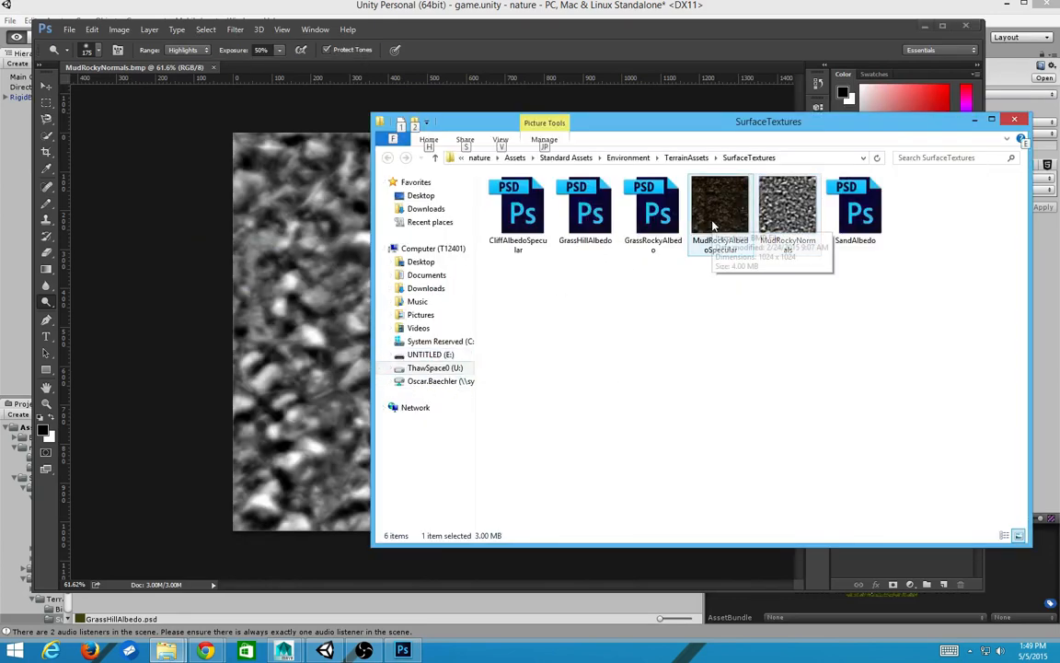
pyautogui.hotkey('alt', 'Tab')
pyautogui.press('Tab')
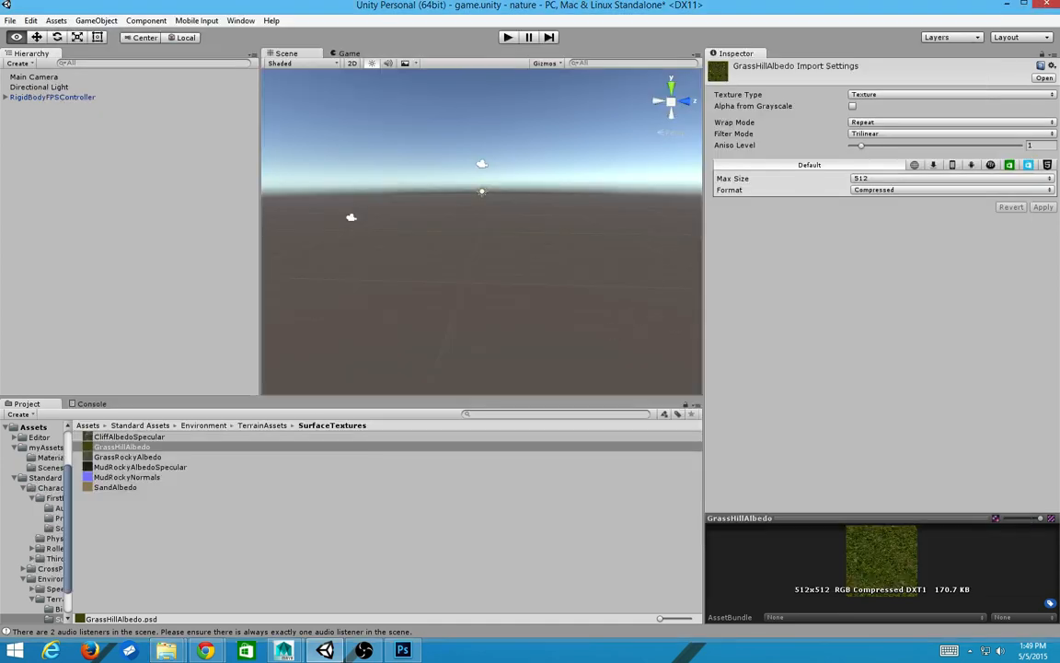
pyautogui.click(140, 485)
pyautogui.press('Up')
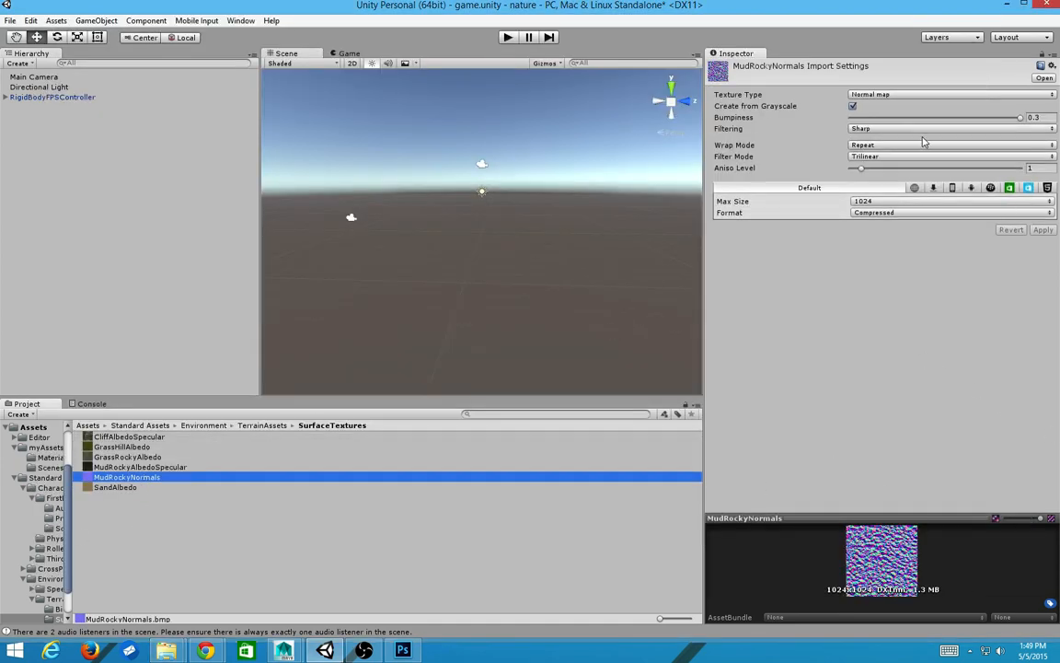
# Disable Create from Grayscale for the MudRockyNormals normal map and enable it again
pyautogui.click(852, 107)
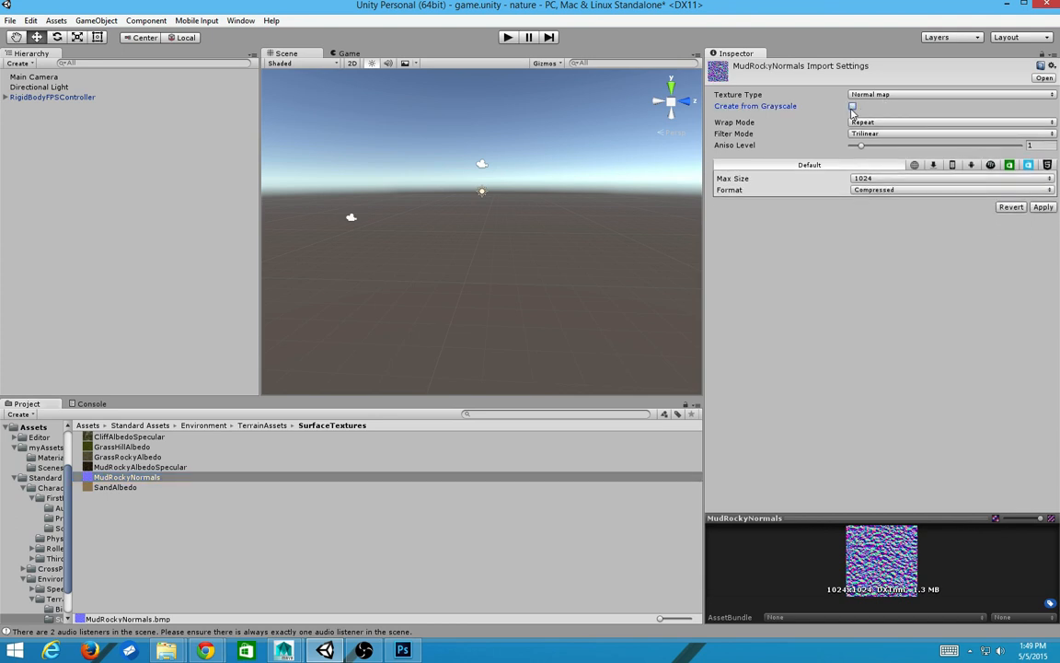
pyautogui.click(852, 106)
pyautogui.hotkey('alt', 'Tab')
pyautogui.hotkey('alt', 'Tab')
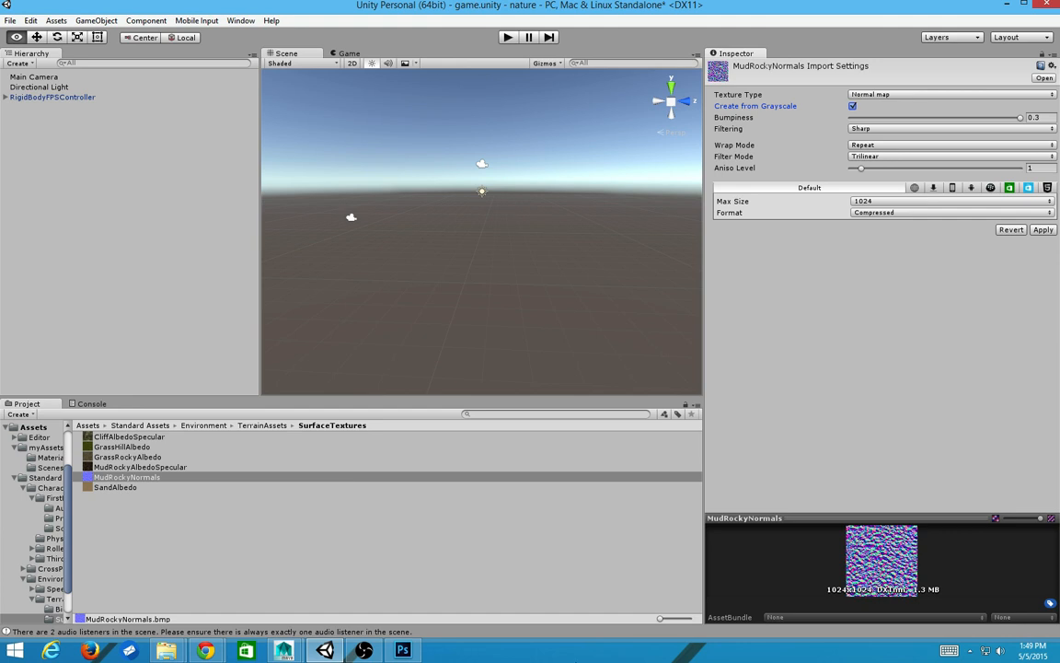
# Revert the unapplied MudRockyNormals import settings and open the BillboardTextures folder inside TerrainAssets
pyautogui.click(266, 425)
pyautogui.click(123, 448)
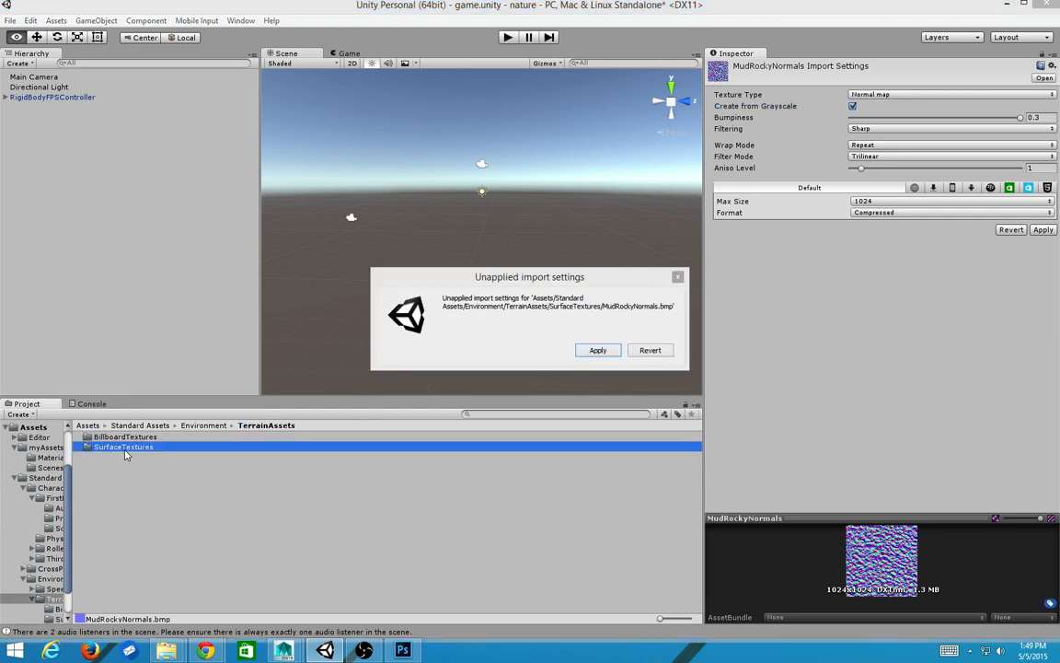
pyautogui.click(650, 351)
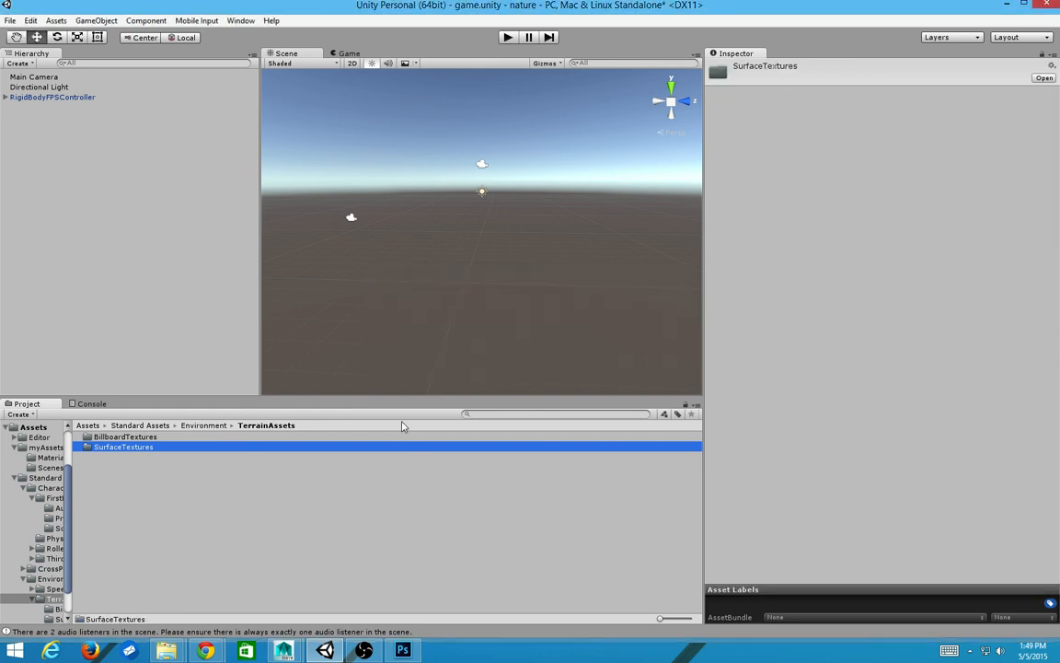
pyautogui.doubleClick(135, 437)
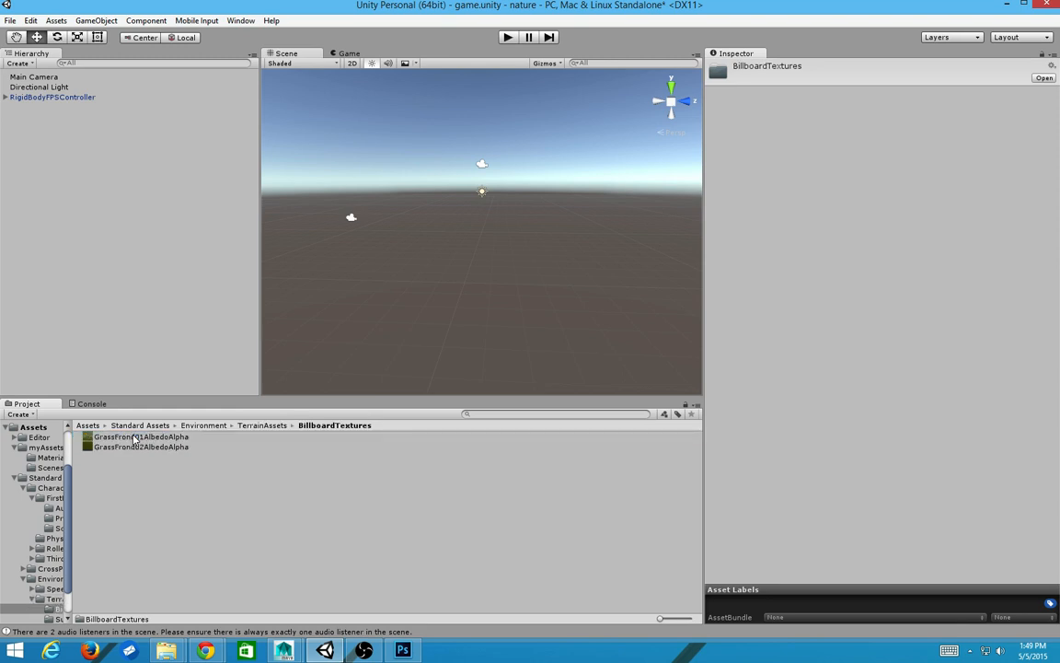
# View the import settings of GrassFrond01AlbedoAlpha and GrassFrond02AlbedoAlpha, and reveal the latter in its Windows folder
pyautogui.click(173, 437)
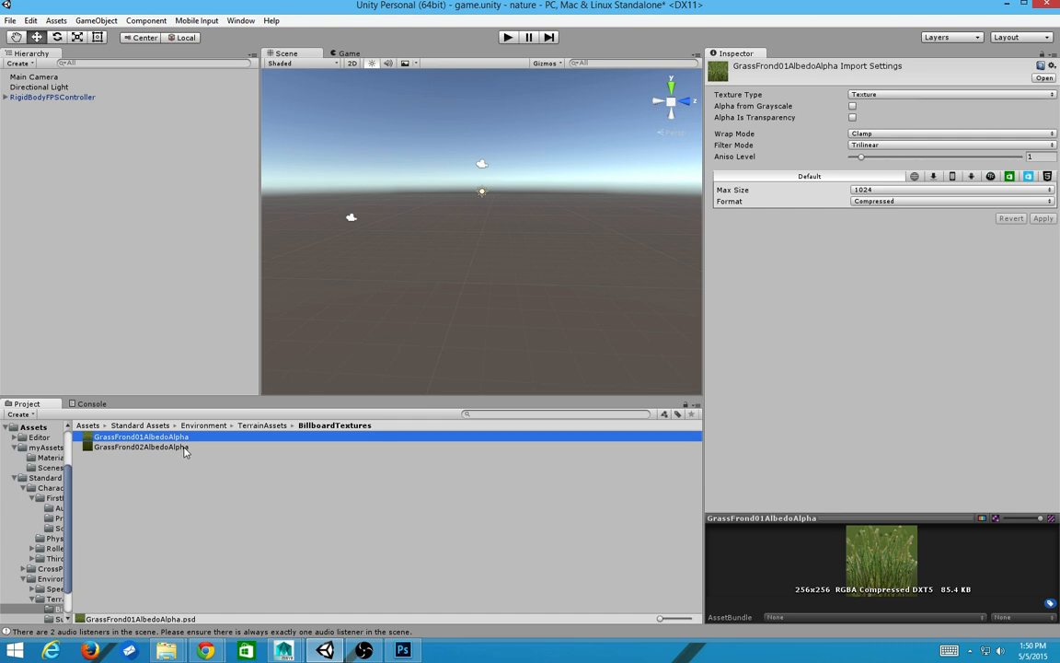
pyautogui.click(152, 448)
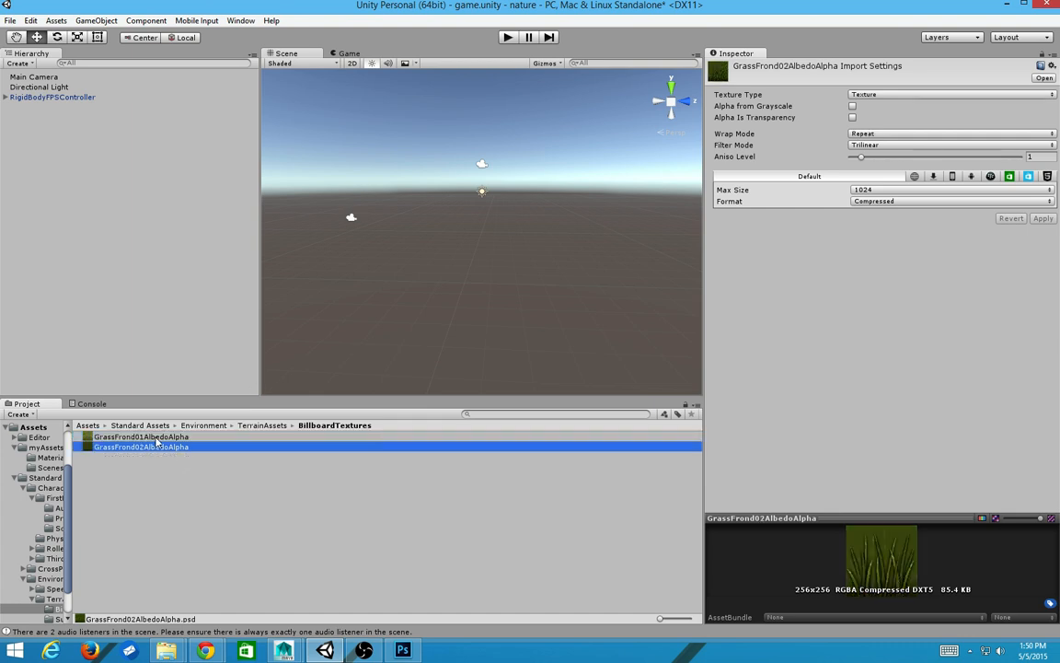
pyautogui.rightClick(157, 448)
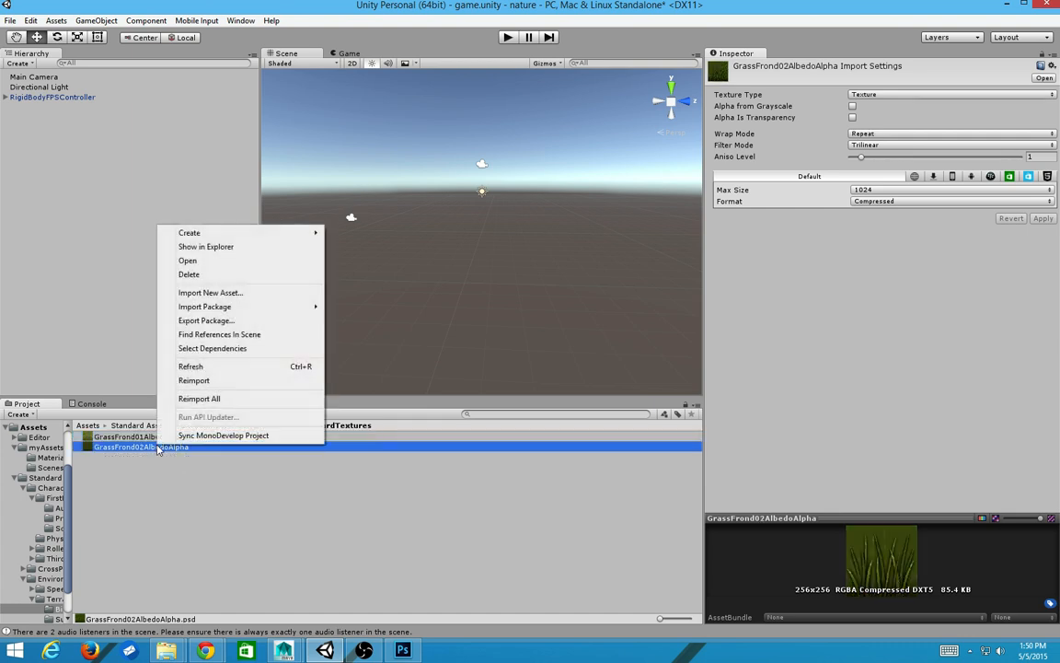
pyautogui.click(230, 247)
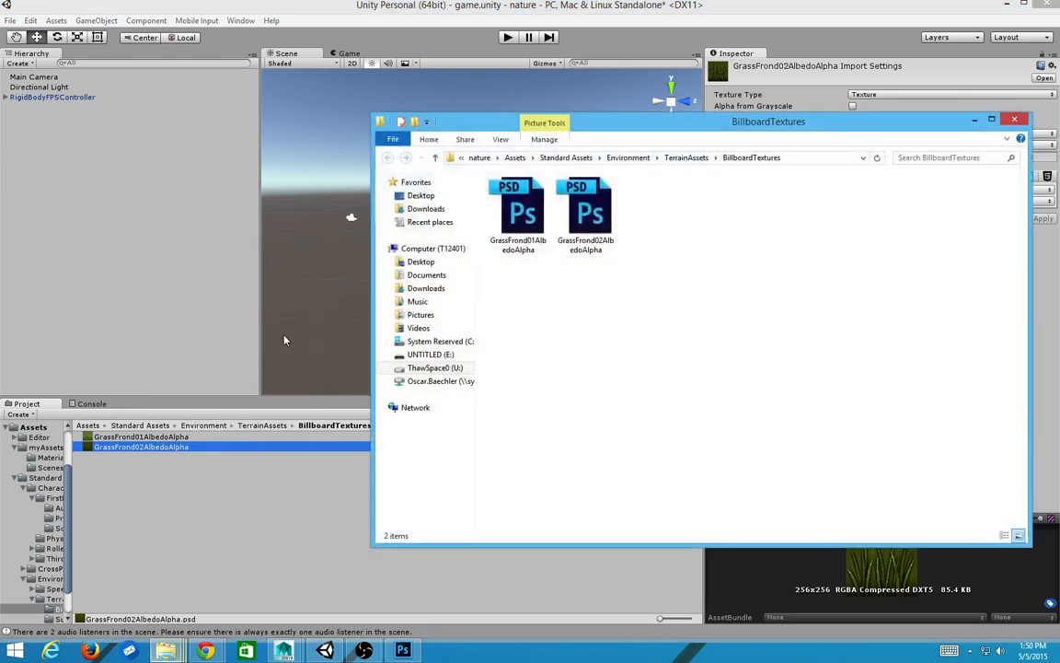
pyautogui.hotkey('alt', 'Tab')
pyautogui.hotkey('alt', 'Tab')
pyautogui.hotkey('alt', 'Tab')
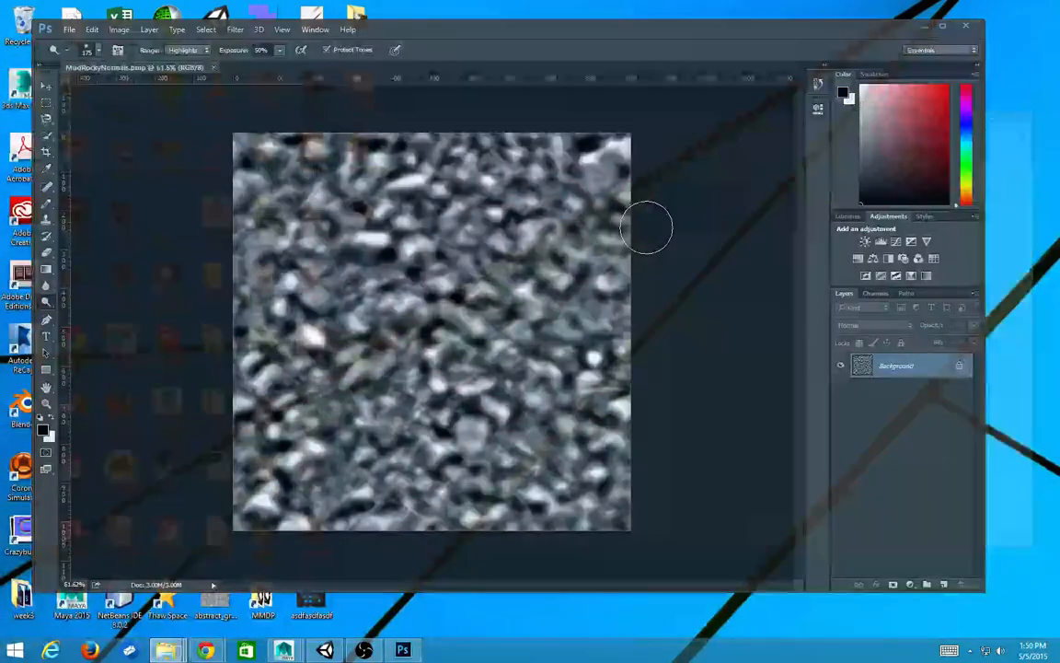
pyautogui.hotkey('alt', 'Tab')
pyautogui.moveTo(518, 211); pyautogui.dragTo(184, 220)
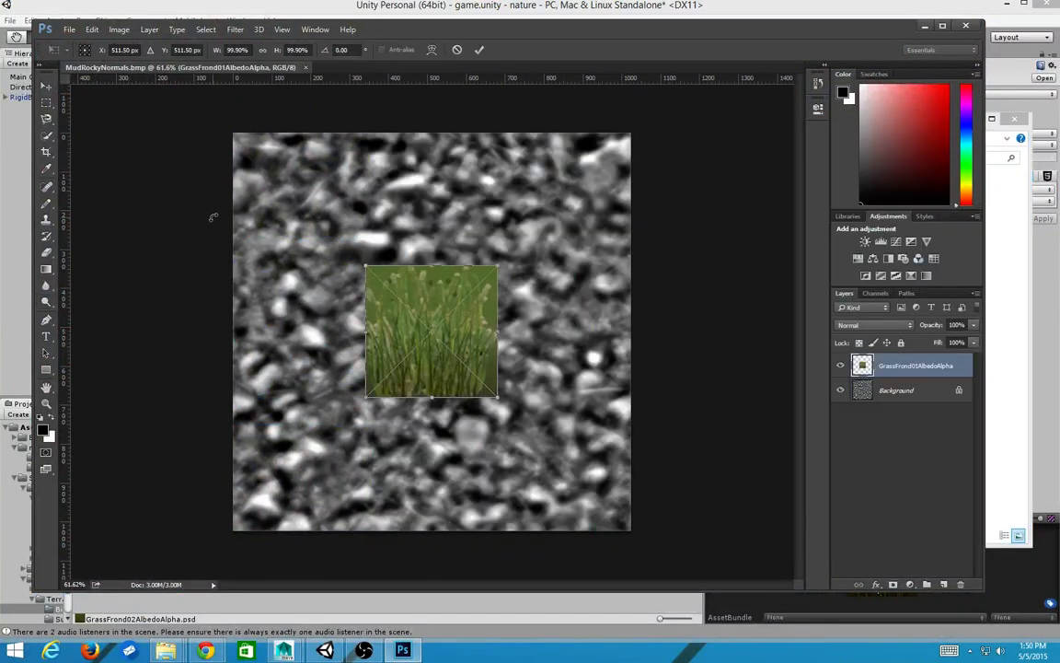
pyautogui.press('Escape')
# Close MudRockyNormals.bmp and open GrassFrond01AlbedoAlpha.psd as its own Photoshop document, enlarged for inspection
pyautogui.hotkey('ctrl', 'w')
pyautogui.hotkey('alt', 'Tab')
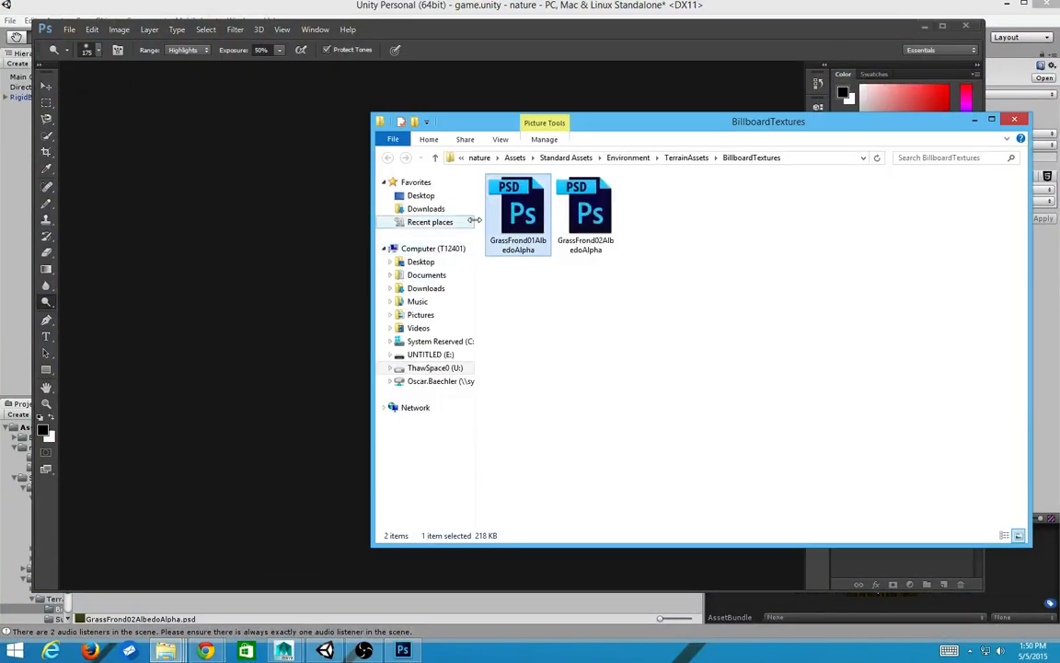
pyautogui.moveTo(510, 217); pyautogui.dragTo(249, 204)
pyautogui.keyDown('alt'); pyautogui.scroll(9, 467, 385); pyautogui.keyUp('alt')
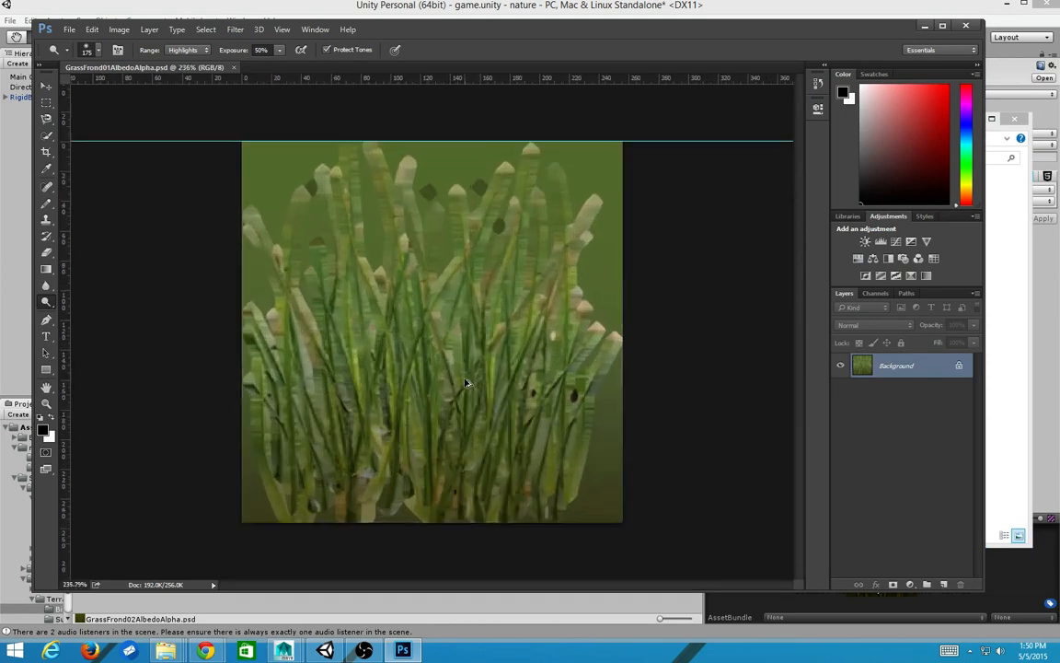
# Examine the grass blades and green background of GrassFrond01AlbedoAlpha.psd in full-screen view
pyautogui.keyDown('alt'); pyautogui.scroll(5, 466, 385); pyautogui.keyUp('alt')
pyautogui.keyDown('alt'); pyautogui.scroll(-8, 442, 396); pyautogui.keyUp('alt')
pyautogui.keyDown('alt'); pyautogui.scroll(3, 645, 337); pyautogui.keyUp('alt')
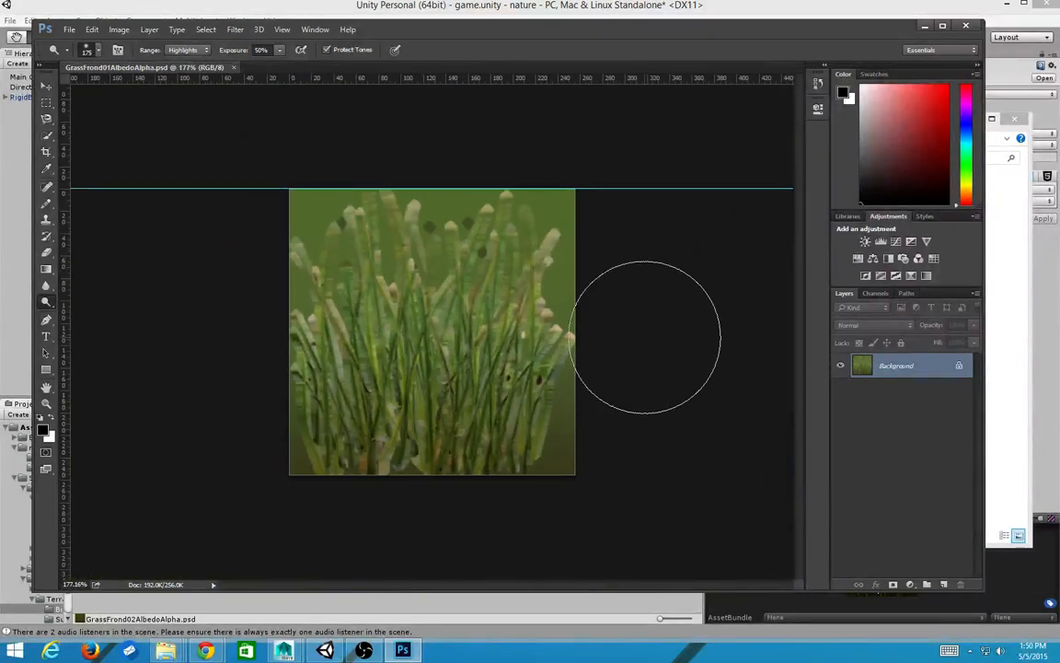
pyautogui.press('f')
pyautogui.keyDown('alt'); pyautogui.scroll(4, 644, 343); pyautogui.keyUp('alt')
pyautogui.keyDown('alt'); pyautogui.scroll(-2, 644, 343); pyautogui.keyUp('alt')
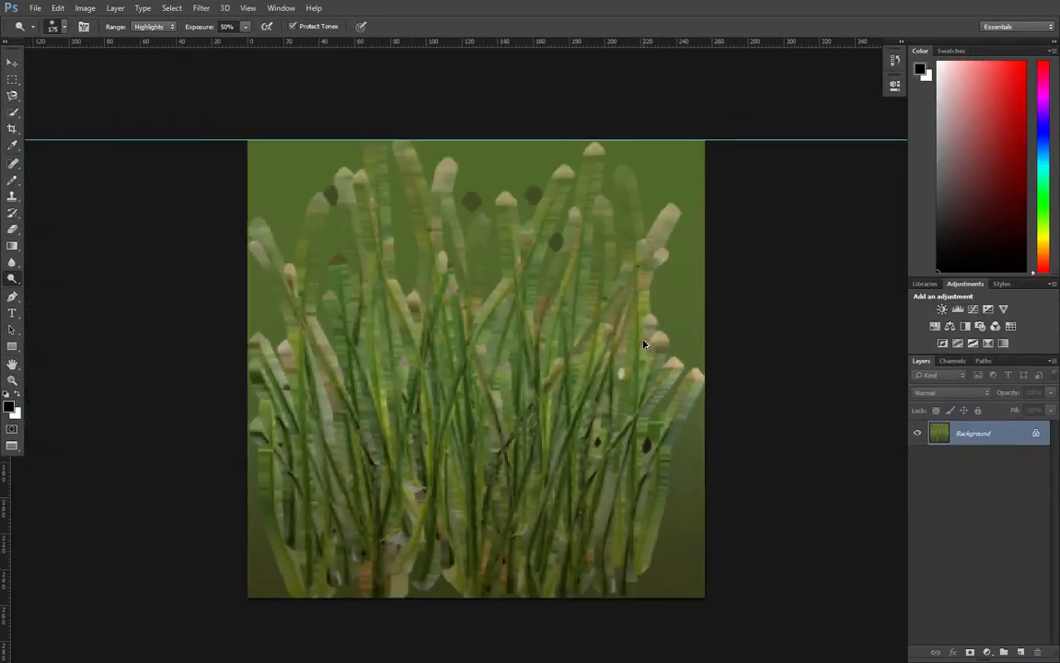
pyautogui.keyDown('alt'); pyautogui.scroll(-2, 644, 344); pyautogui.keyUp('alt')
pyautogui.press('v')
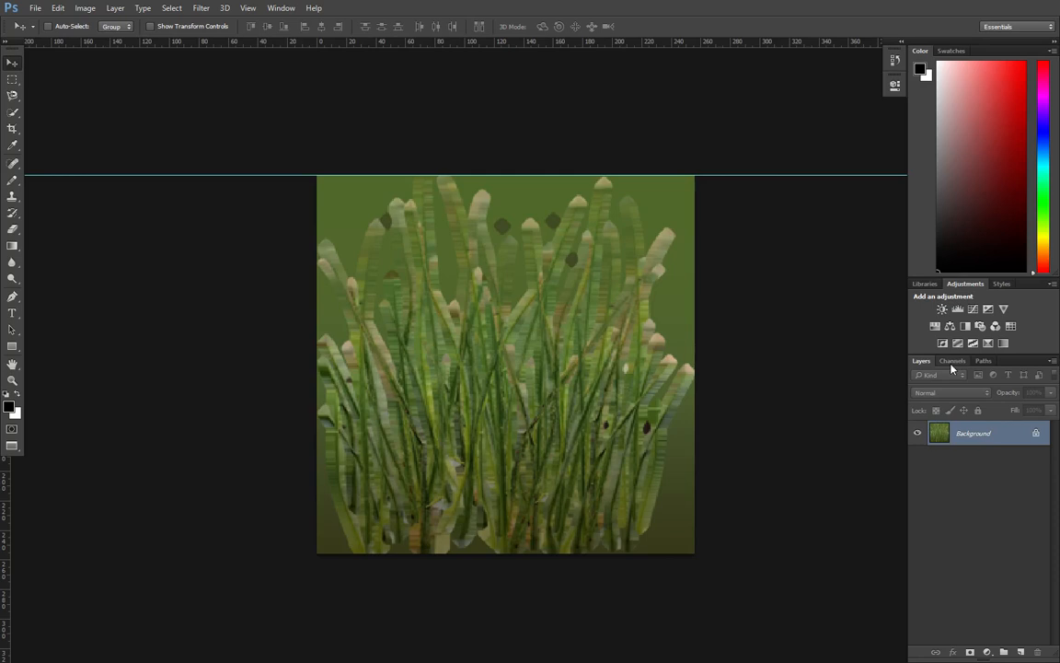
# Create a new blank document, convert its Background to a regular layer and clear it to full transparency
pyautogui.hotkey('ctrl', 'n')
pyautogui.press('Escape')
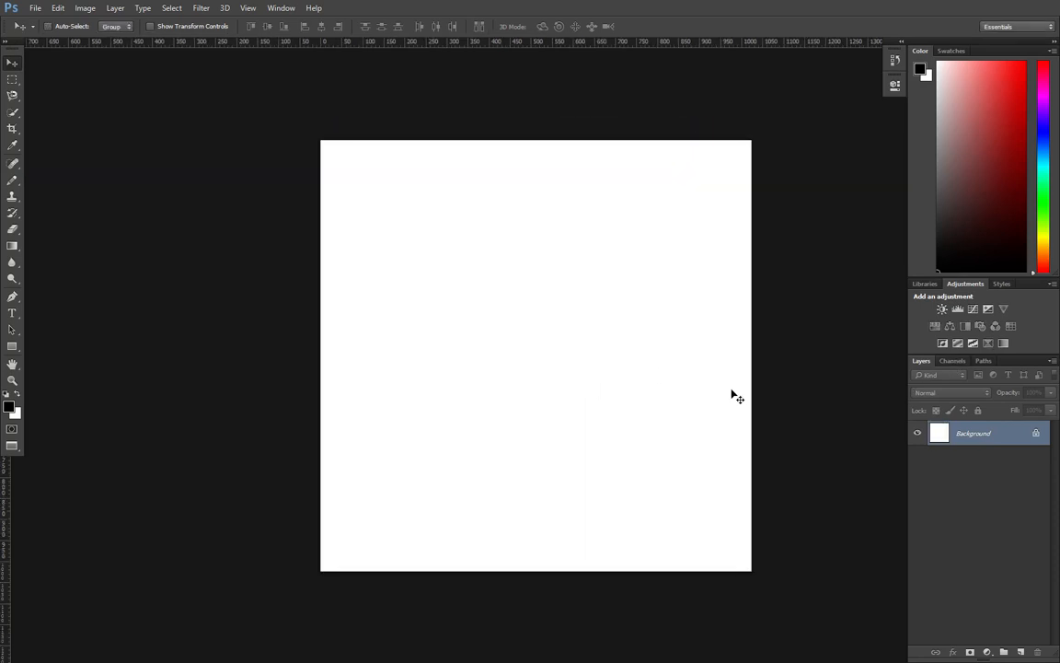
pyautogui.doubleClick(931, 434)
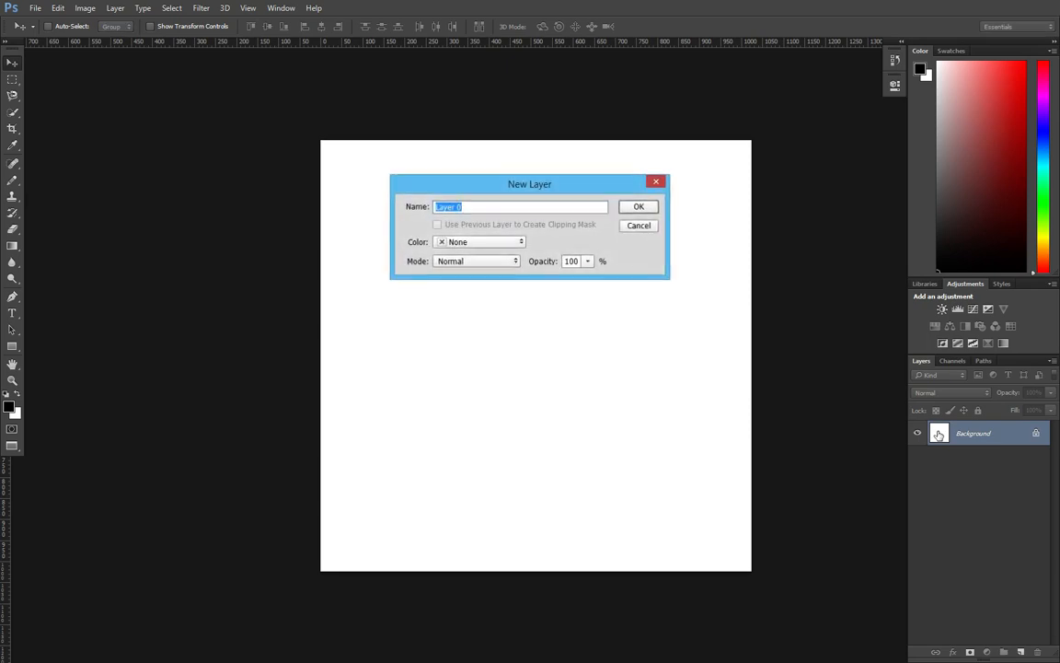
pyautogui.press('Return')
pyautogui.keyDown('ctrl'); pyautogui.click(938, 435); pyautogui.keyUp('ctrl')
pyautogui.press('Delete')
pyautogui.keyDown('alt'); pyautogui.scroll(-1, 695, 454); pyautogui.keyUp('alt')
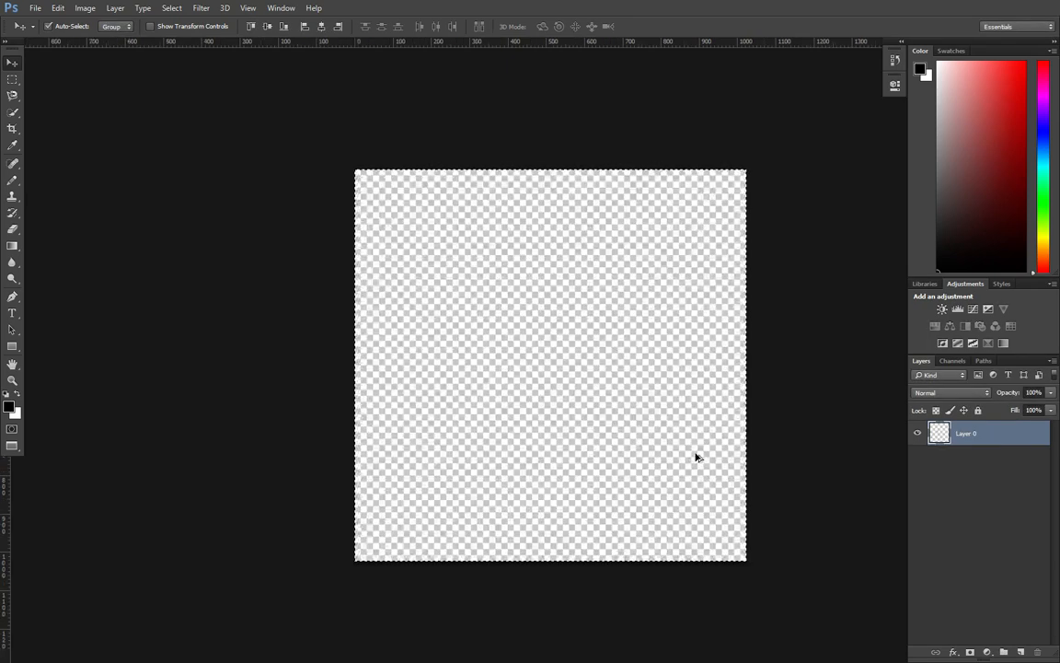
# Choose the 134 px grass-shaped tip for the Pencil tool and enlarge it
pyautogui.press('b')
pyautogui.rightClick(471, 315)
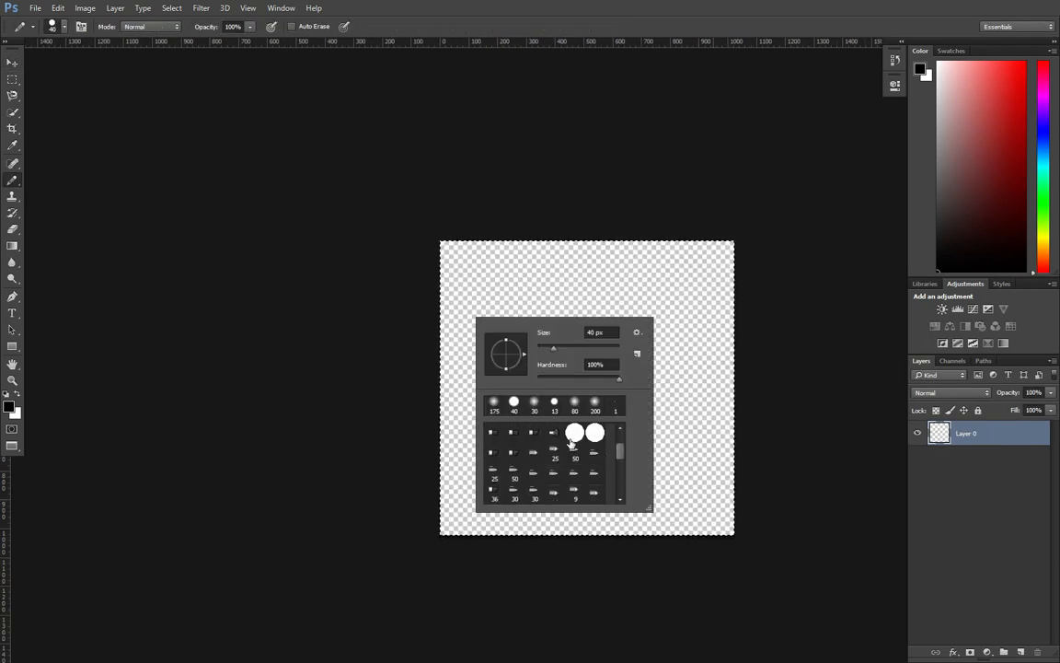
pyautogui.scroll(-2, 575, 451)
pyautogui.click(597, 440)
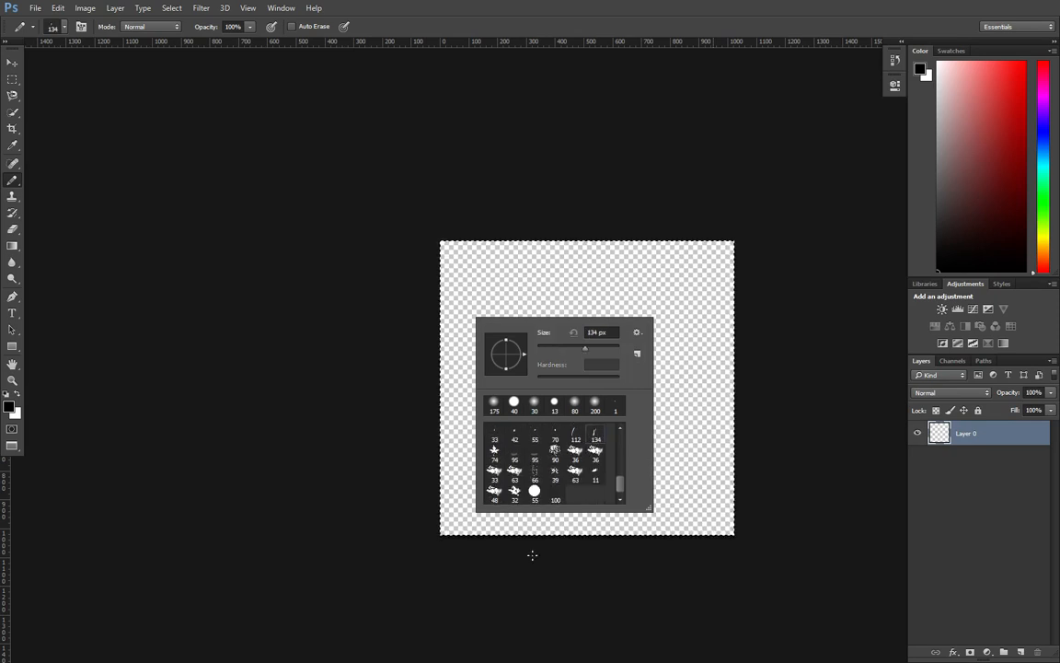
pyautogui.click(496, 550)
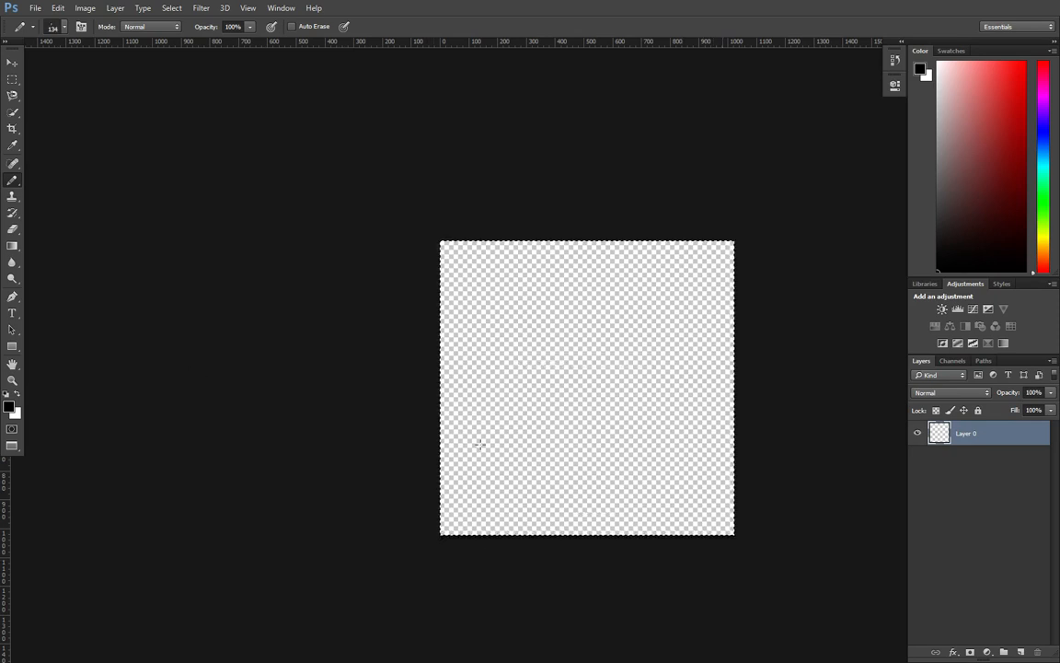
pyautogui.rightClick(520, 435)
pyautogui.moveTo(634, 466); pyautogui.dragTo(655, 466)
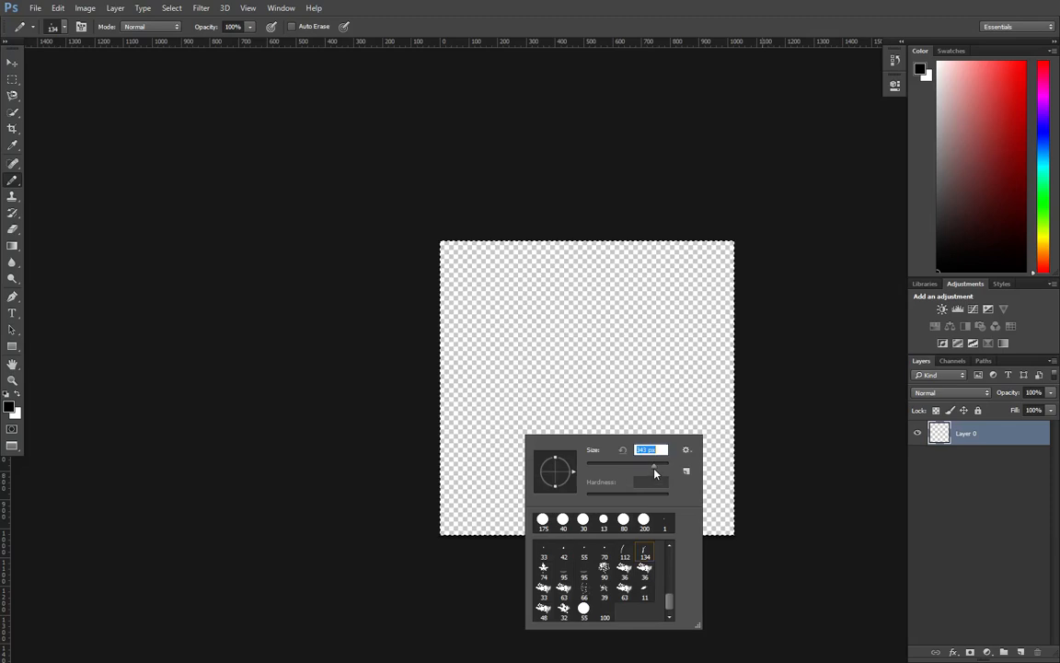
pyautogui.press('Return')
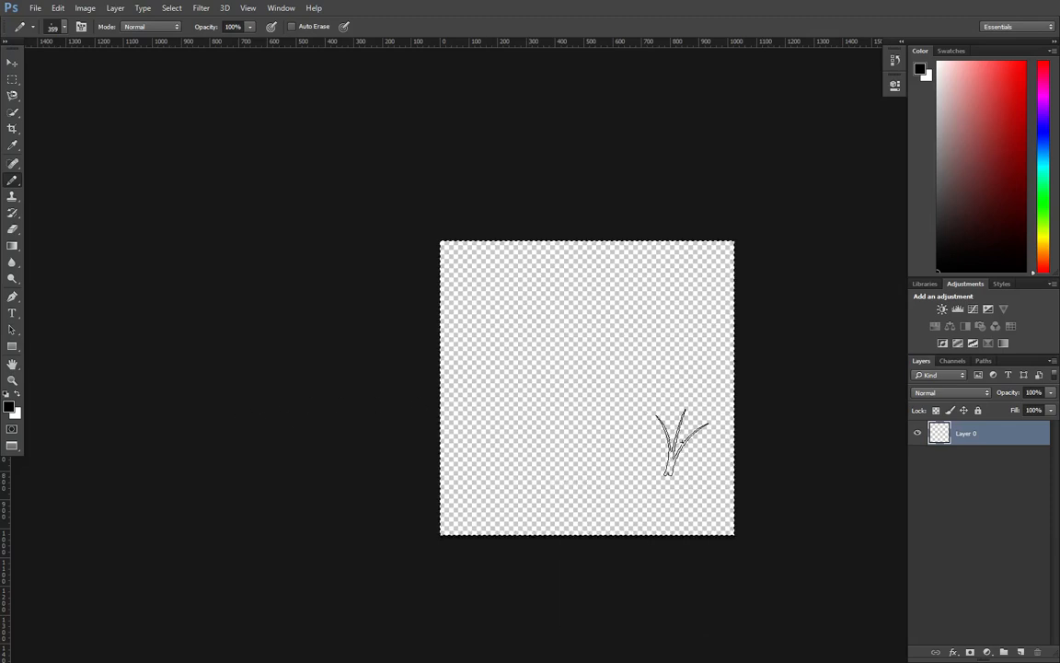
pyautogui.click(8, 406)
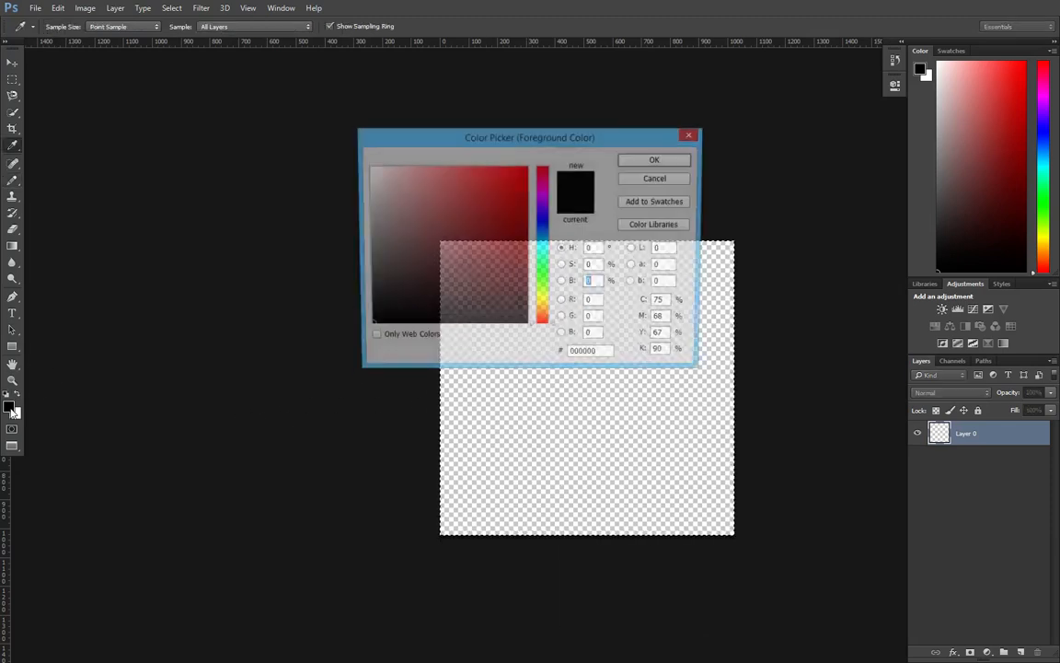
pyautogui.moveTo(542, 296); pyautogui.dragTo(542, 271)
pyautogui.moveTo(471, 248); pyautogui.dragTo(638, 116)
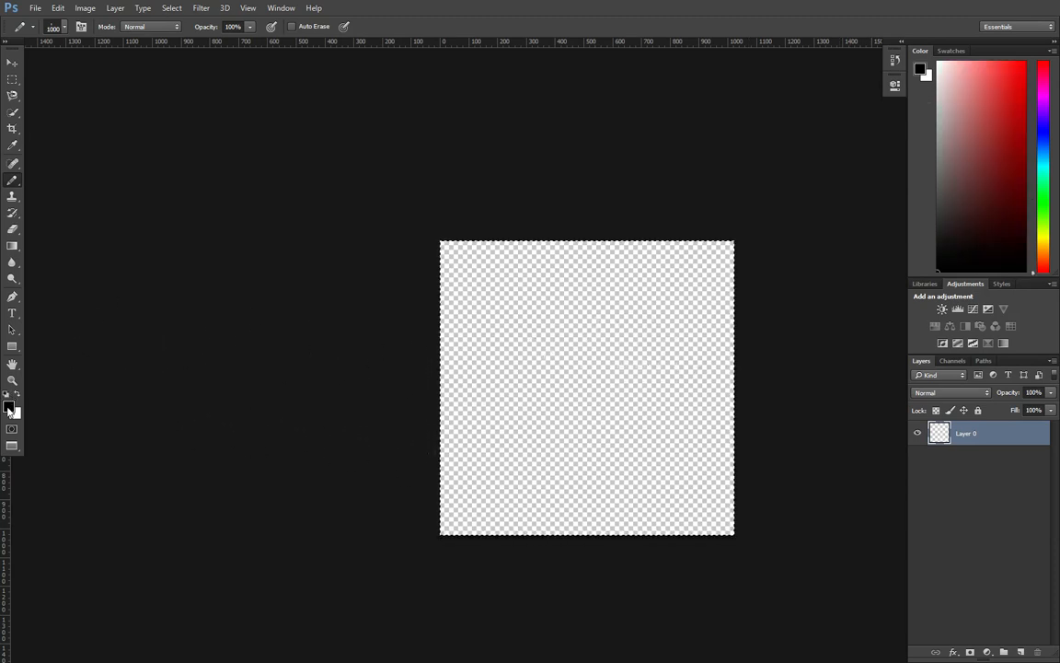
# Set the foreground color to the green #009b0b
pyautogui.click(10, 406)
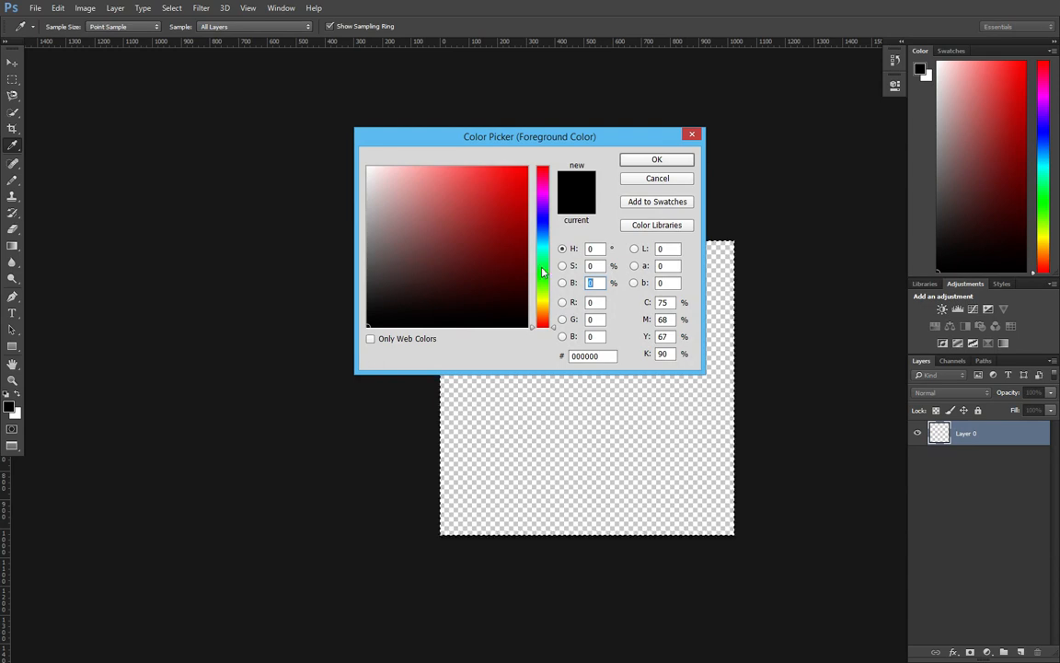
pyautogui.click(543, 272)
pyautogui.click(515, 250)
pyautogui.click(527, 229)
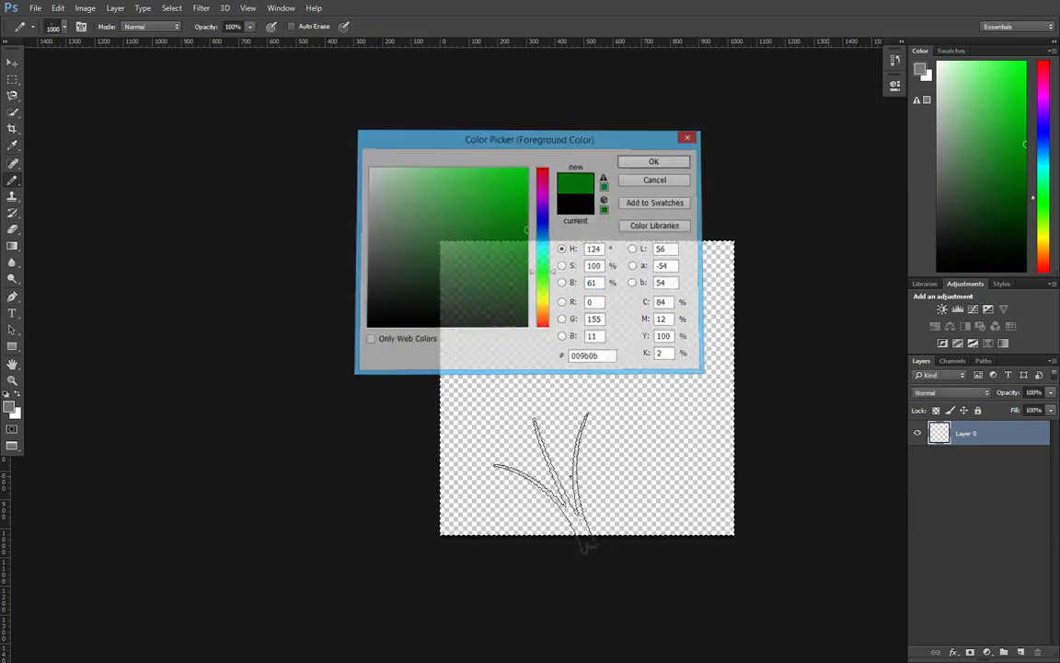
# Convert the document to RGB Color mode and set the background color to a dark green
pyautogui.click(85, 8)
pyautogui.moveTo(110, 23)
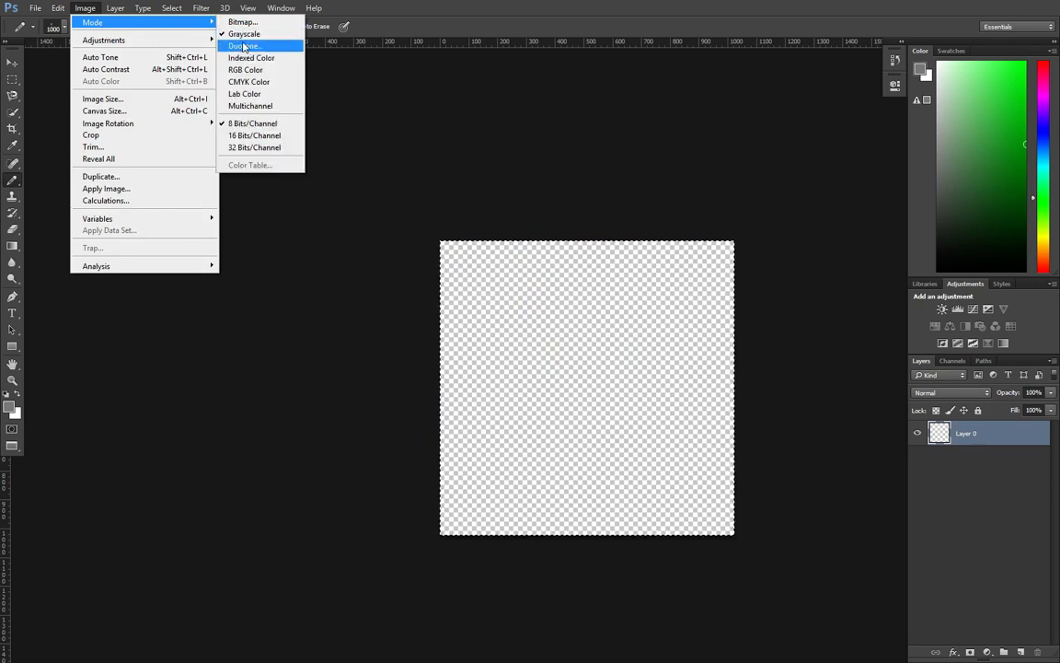
pyautogui.click(245, 69)
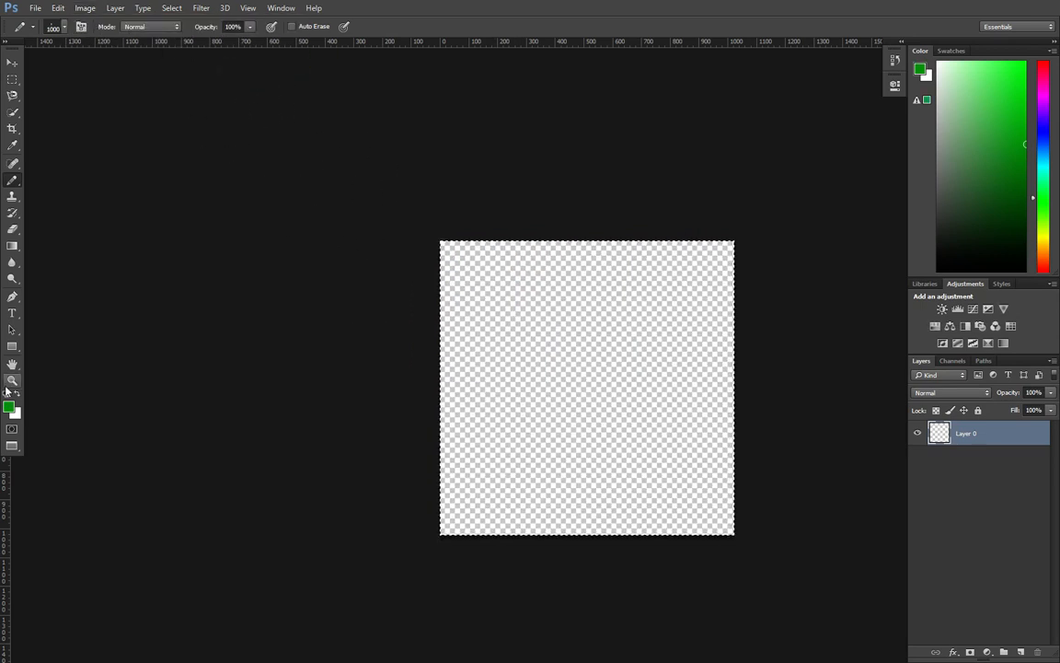
pyautogui.click(15, 411)
pyautogui.moveTo(549, 289); pyautogui.dragTo(544, 261)
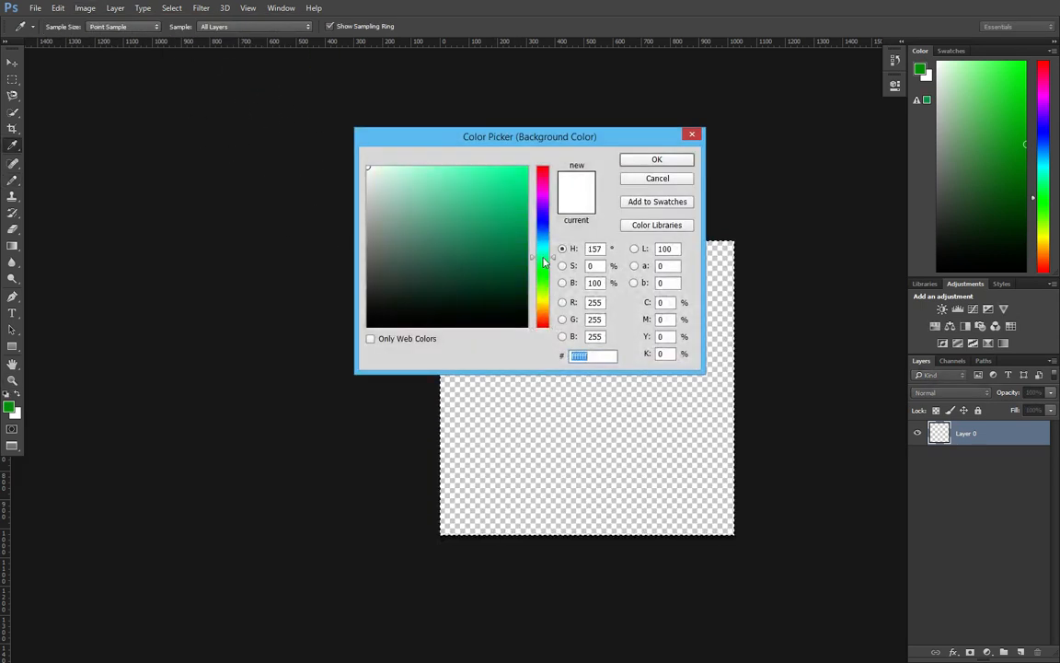
pyautogui.click(415, 275)
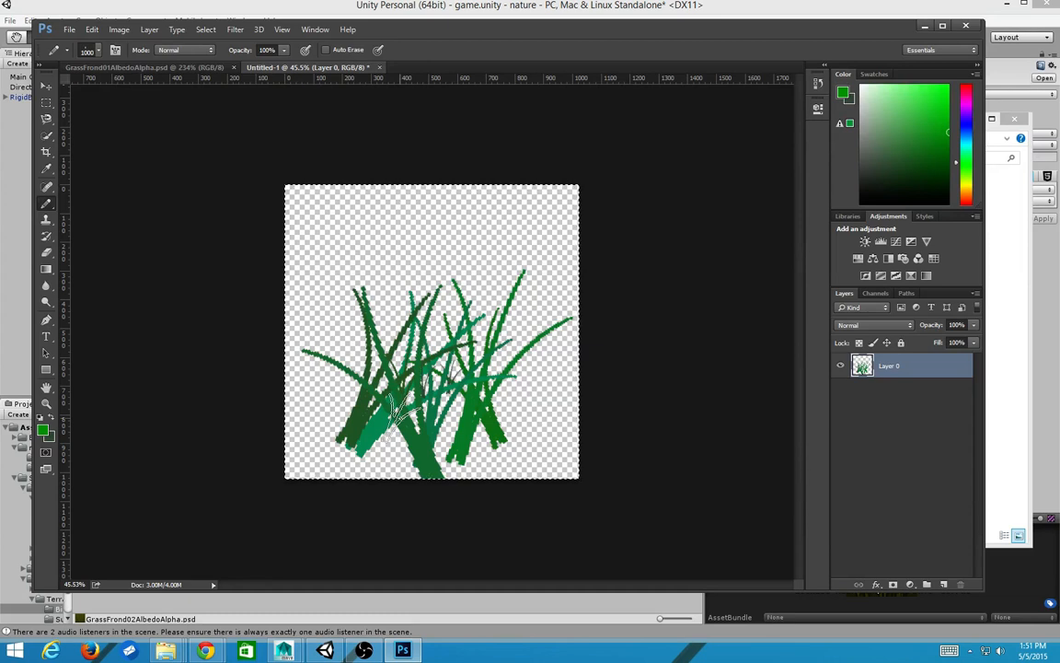
# View the channels of the painted grass document and the Alpha 1 channel of GrassFrond01AlbedoAlpha.psd
pyautogui.click(877, 295)
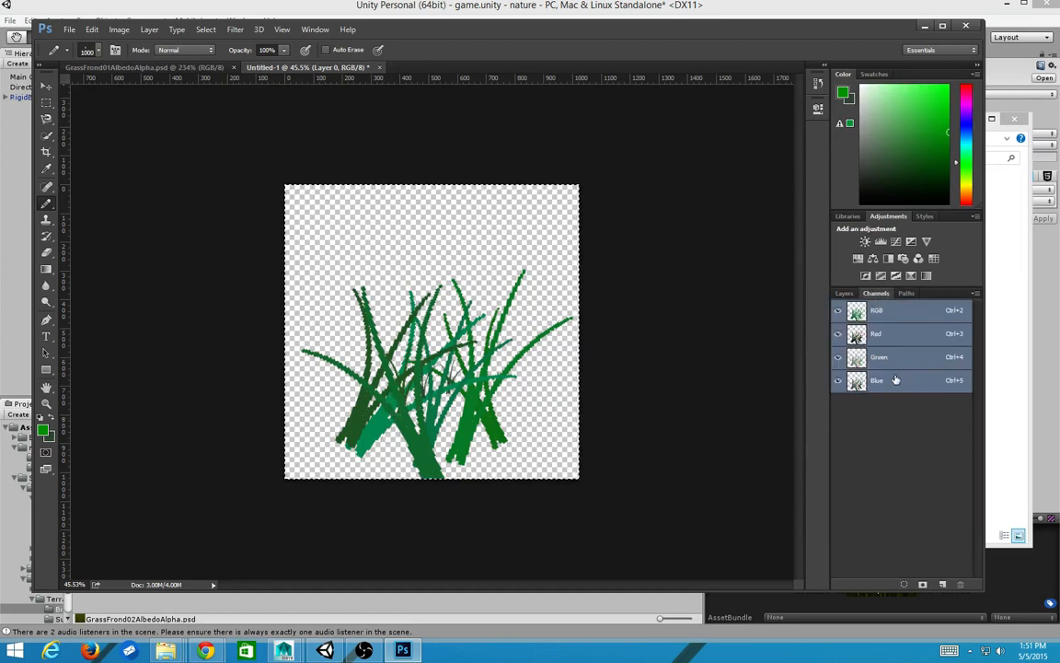
pyautogui.click(844, 293)
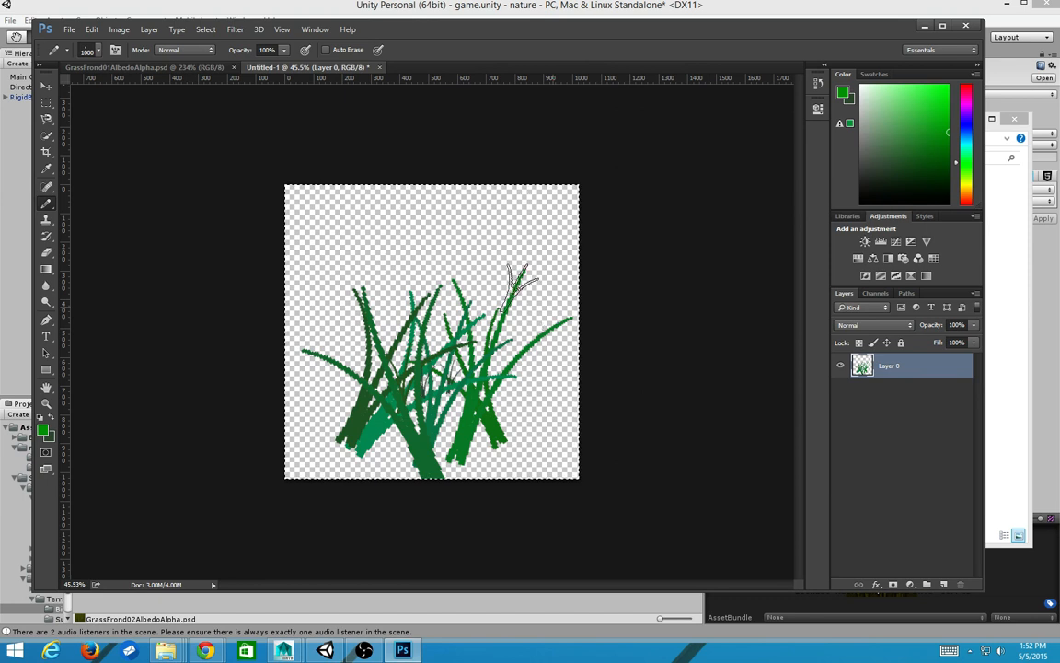
pyautogui.click(145, 67)
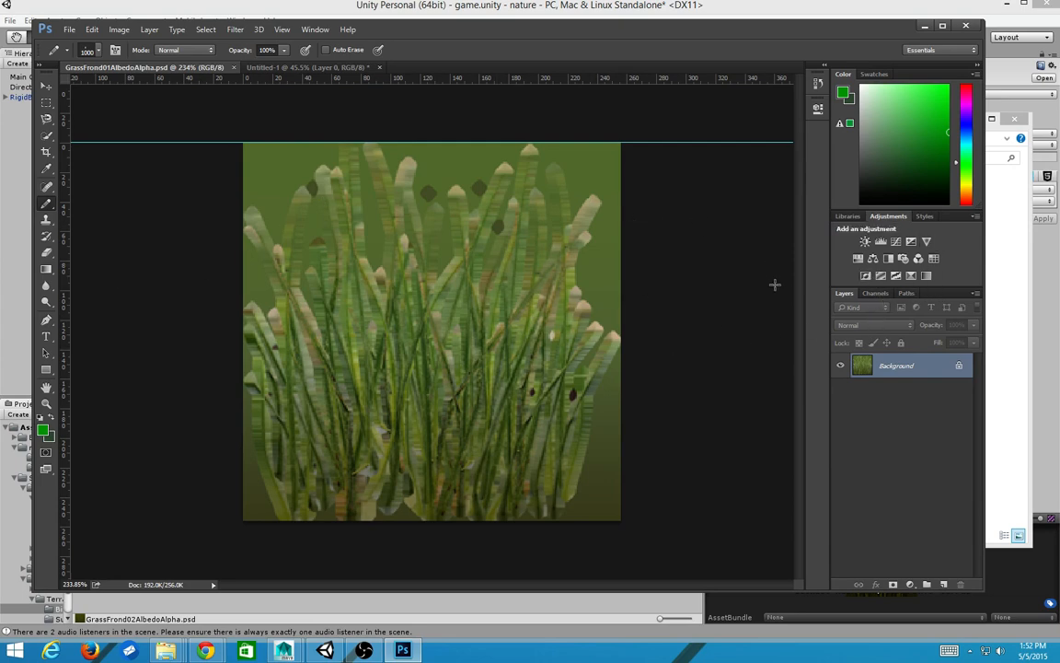
pyautogui.click(885, 294)
pyautogui.click(875, 405)
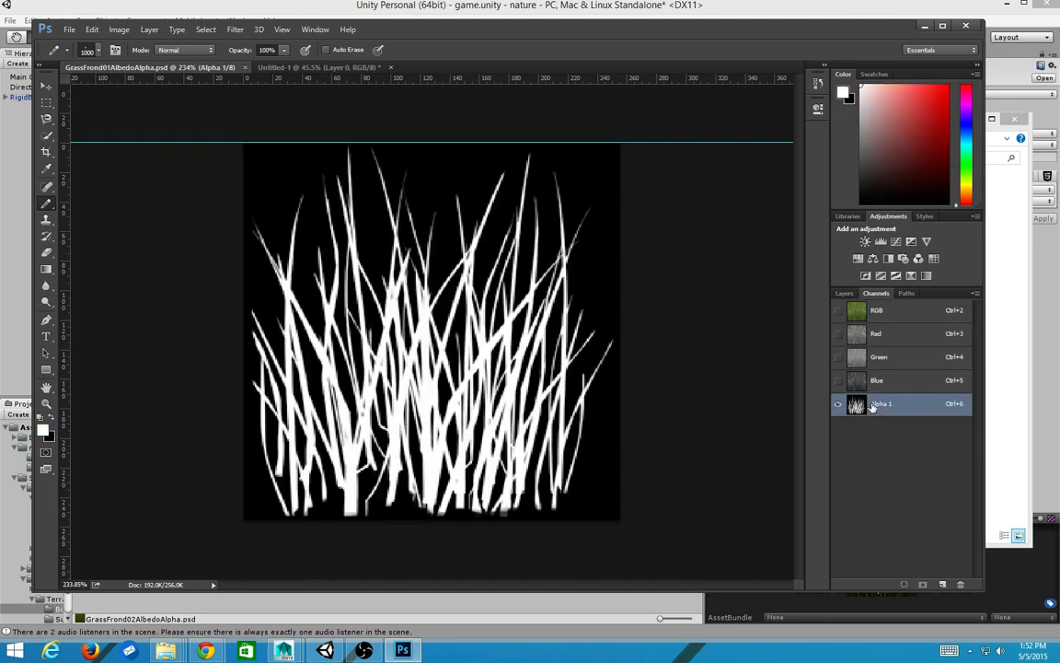
# Select the area around the grass blades from the Alpha 1 channel and display the RGB composite again
pyautogui.keyDown('ctrl'); pyautogui.click(858, 406); pyautogui.keyUp('ctrl')
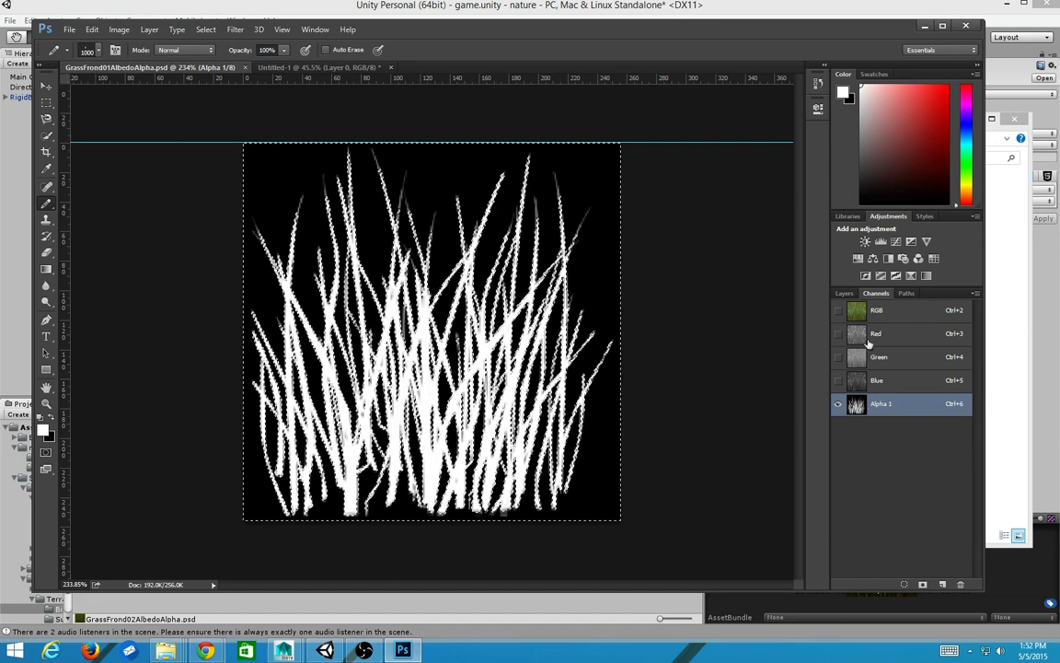
pyautogui.click(844, 292)
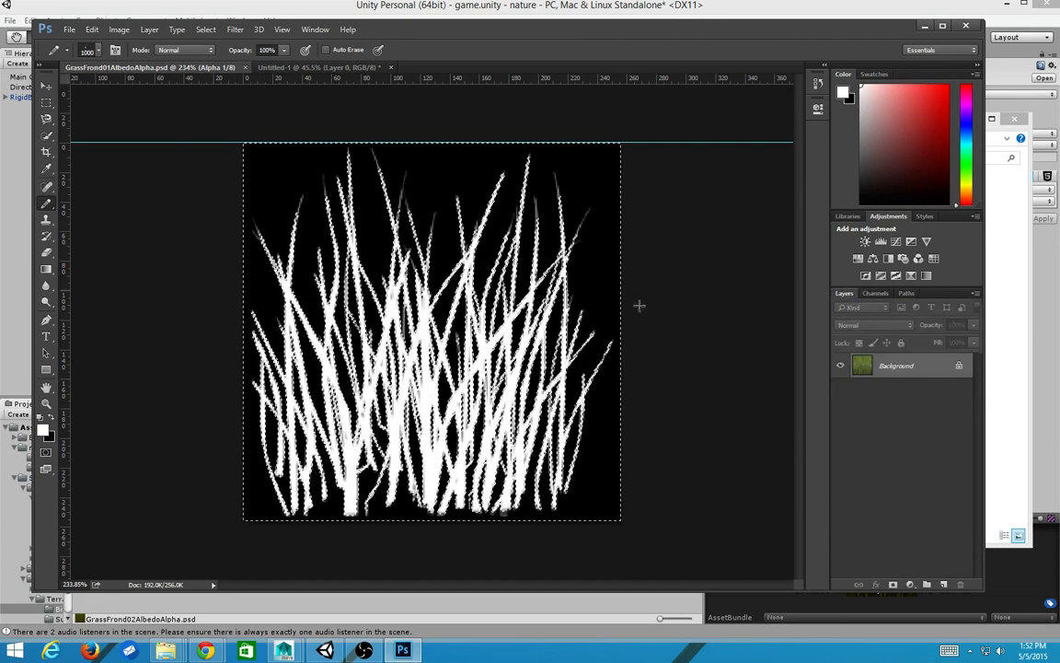
pyautogui.click(875, 292)
pyautogui.click(865, 313)
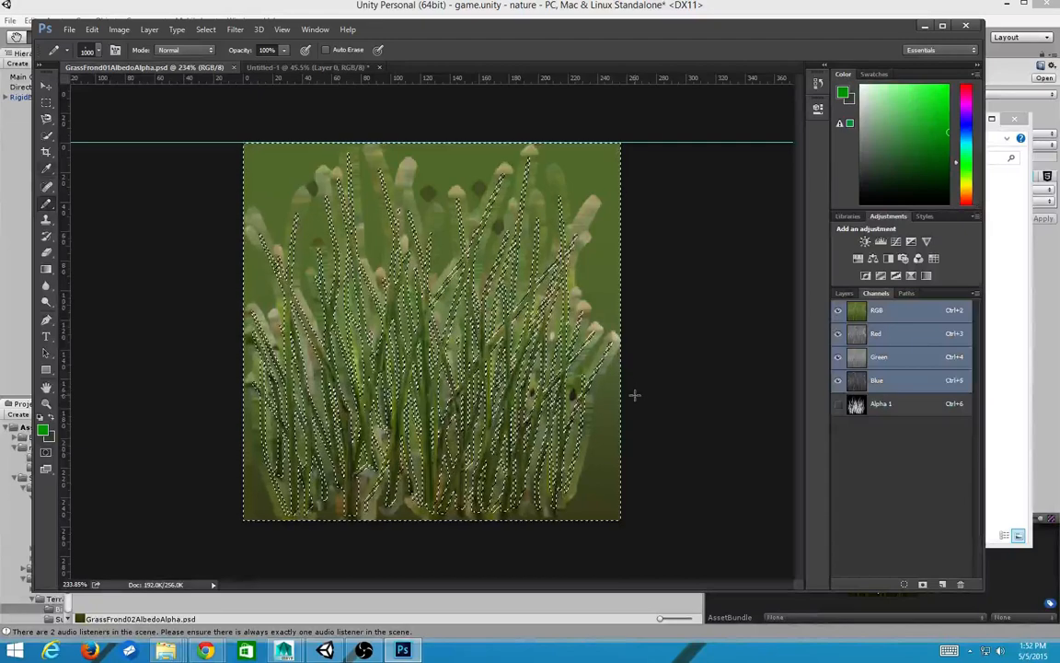
# Convert the Background to a regular layer, delete the selected area around the grass blades and deselect
pyautogui.hotkey('shift', 'F5')
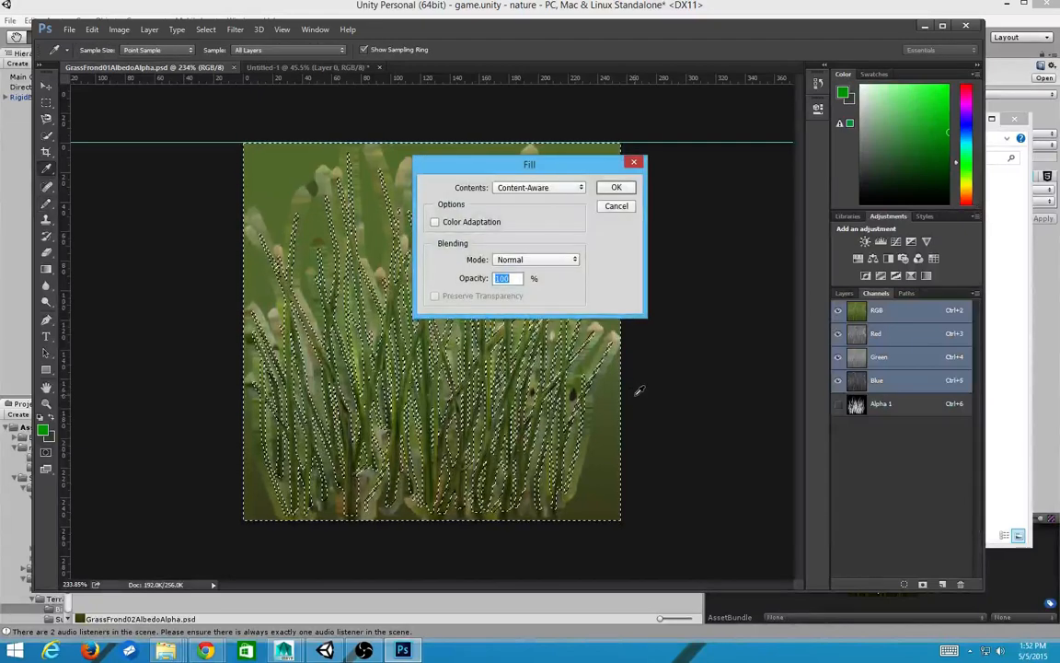
pyautogui.press('Return')
pyautogui.click(844, 292)
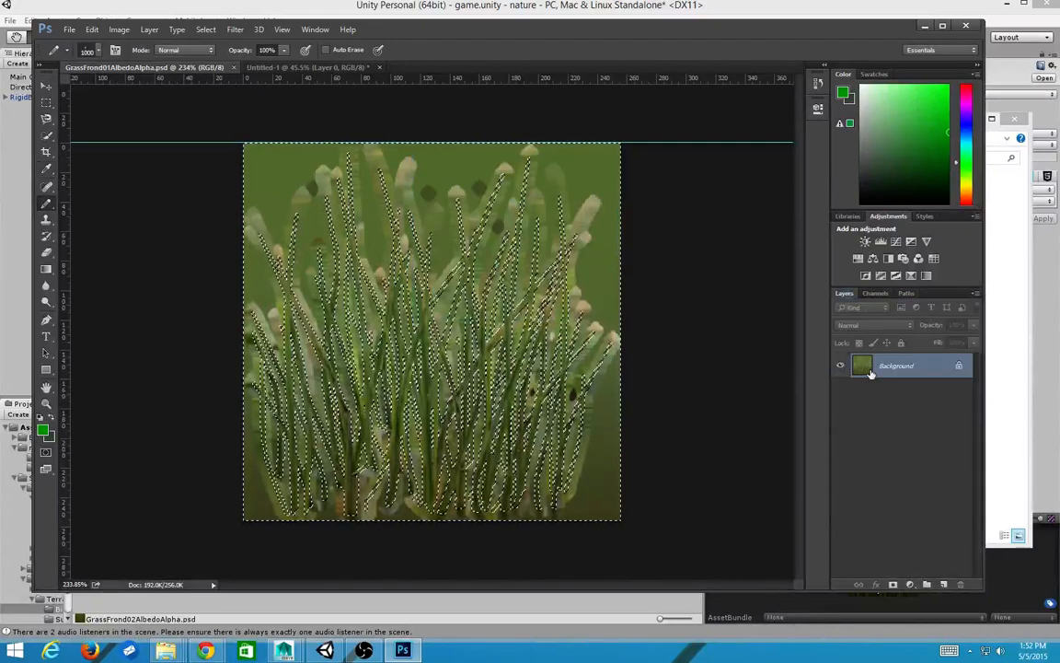
pyautogui.doubleClick(866, 369)
pyautogui.press('Return')
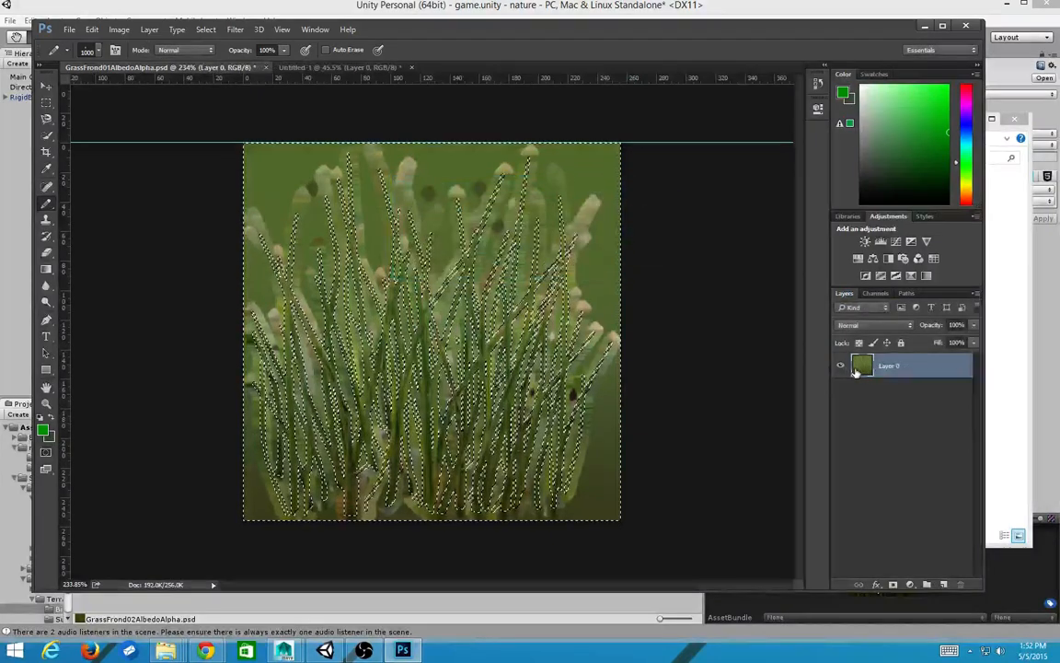
pyautogui.press('Delete')
pyautogui.hotkey('ctrl', 'd')
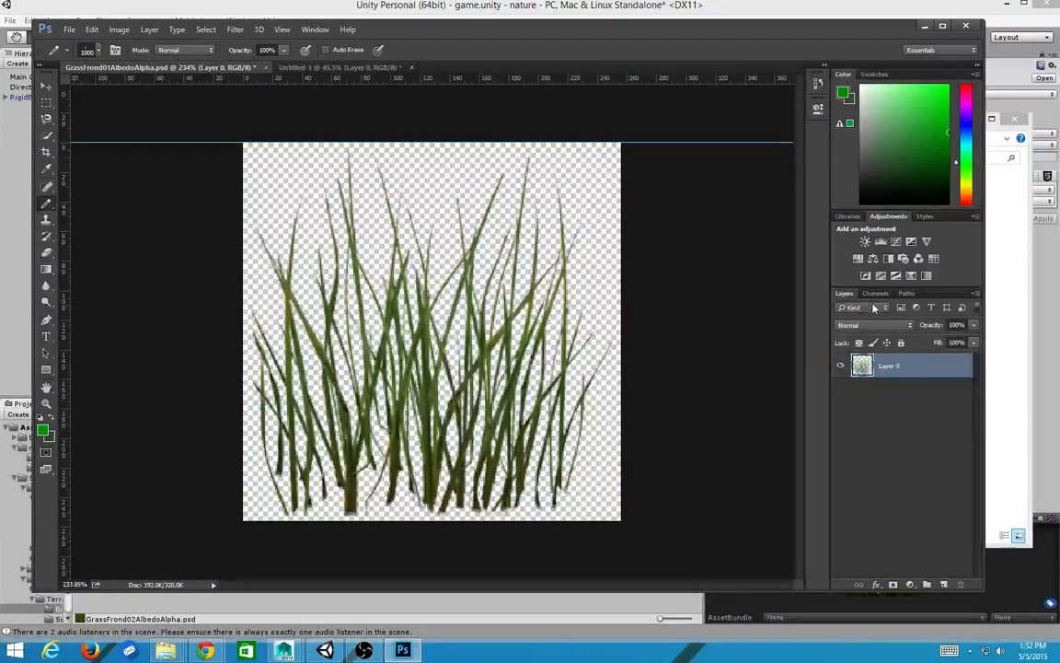
# Delete the Alpha 1 channel from the cut-out grass document and return to its layers
pyautogui.click(875, 293)
pyautogui.click(883, 404)
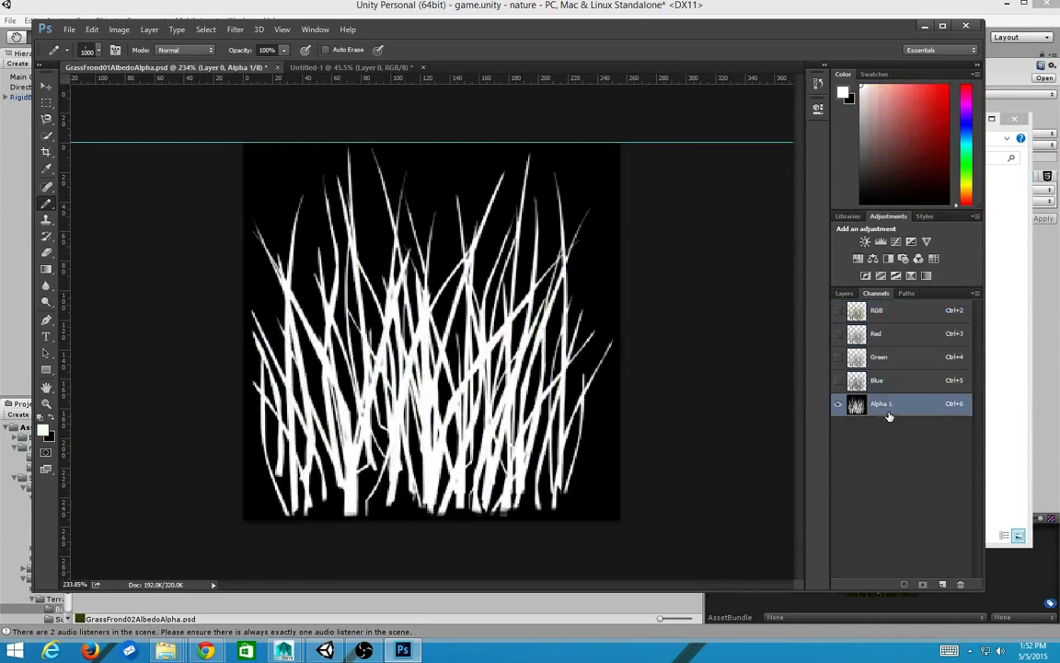
pyautogui.click(961, 583)
pyautogui.click(515, 247)
pyautogui.rightClick(909, 406)
pyautogui.click(948, 428)
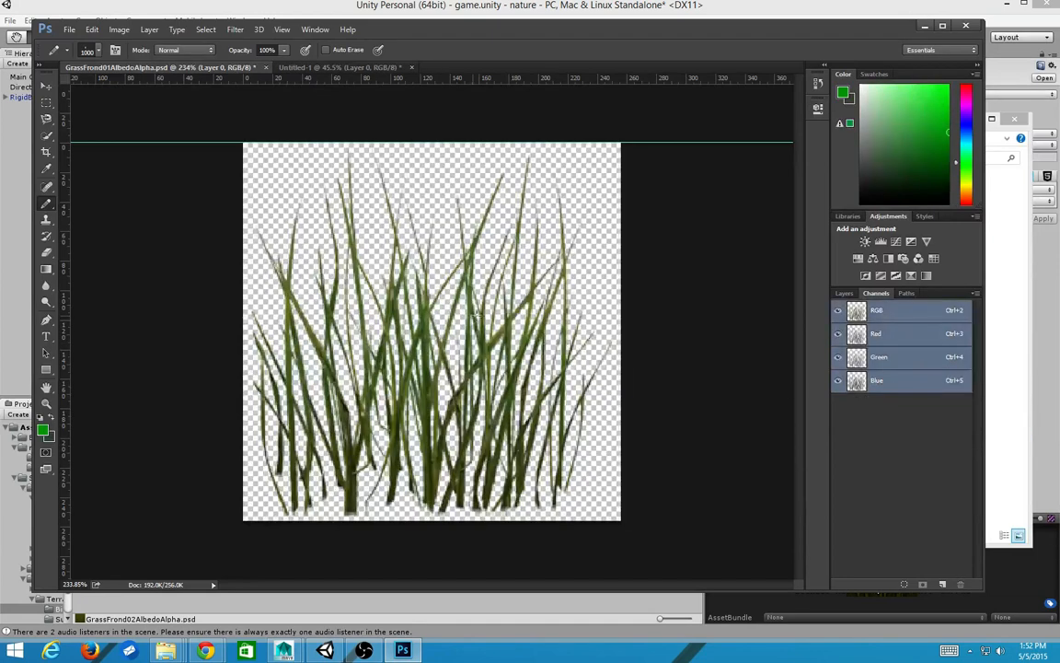
pyautogui.press('F7')
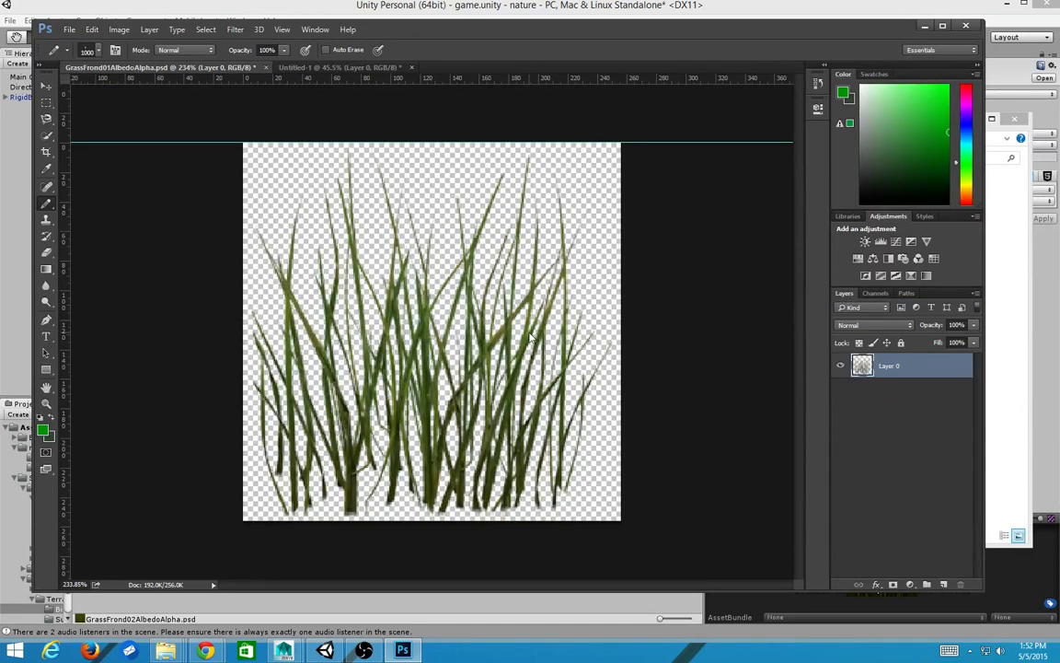
# Save the cut-out grass as a PNG copy named GrassFrond01AlbedoAlpha in the BillboardTextures folder, accepting the PNG options
pyautogui.hotkey('ctrl', 'shift', 's')
pyautogui.click(180, 300)
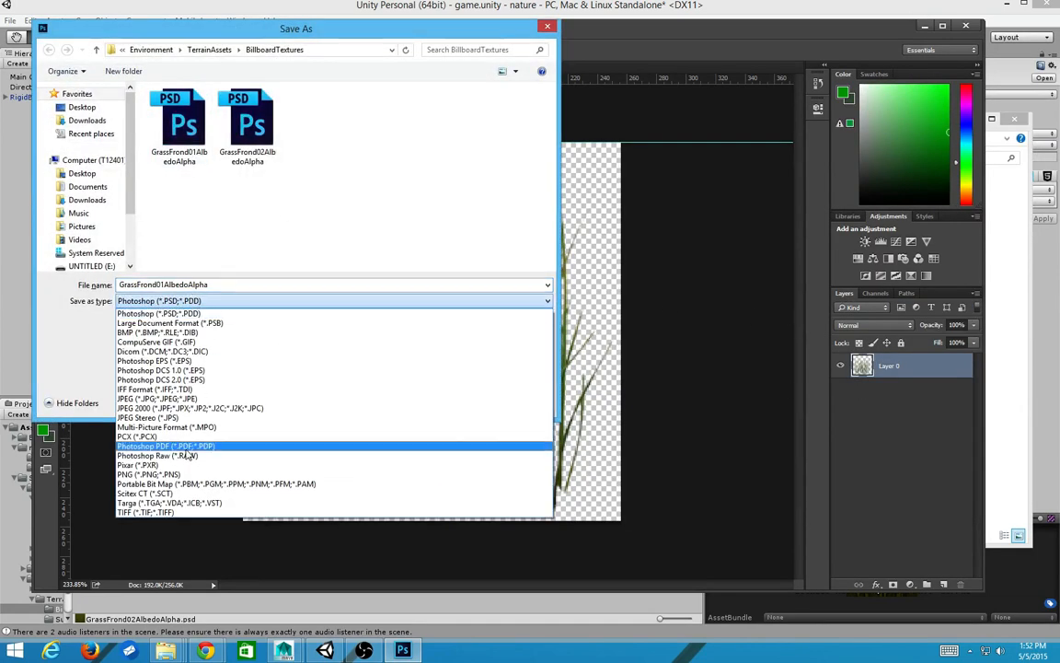
pyautogui.click(168, 474)
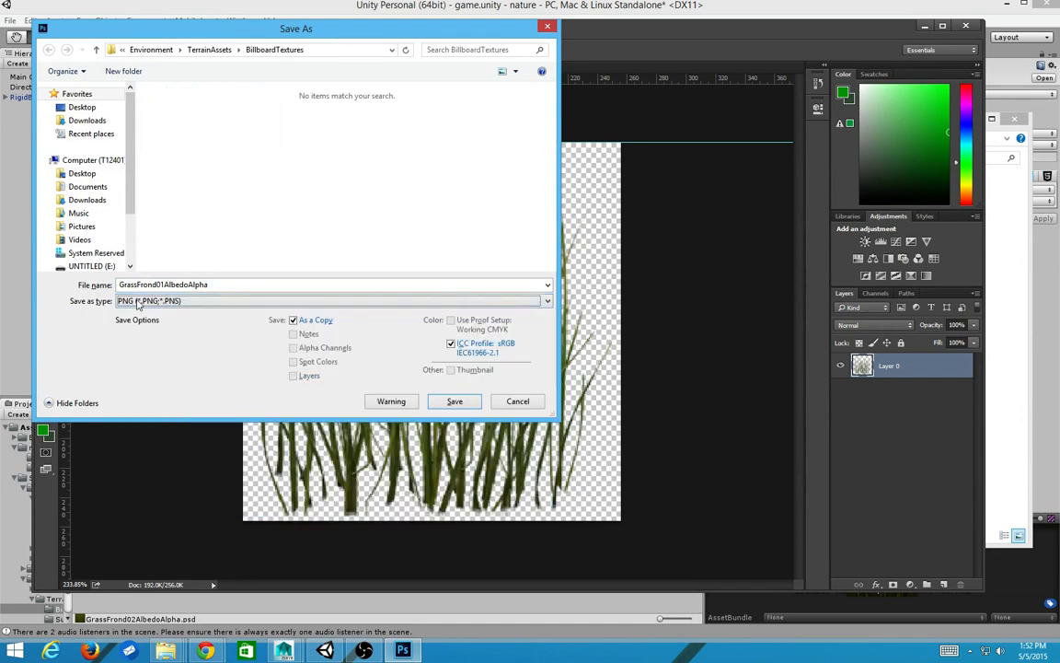
pyautogui.click(453, 404)
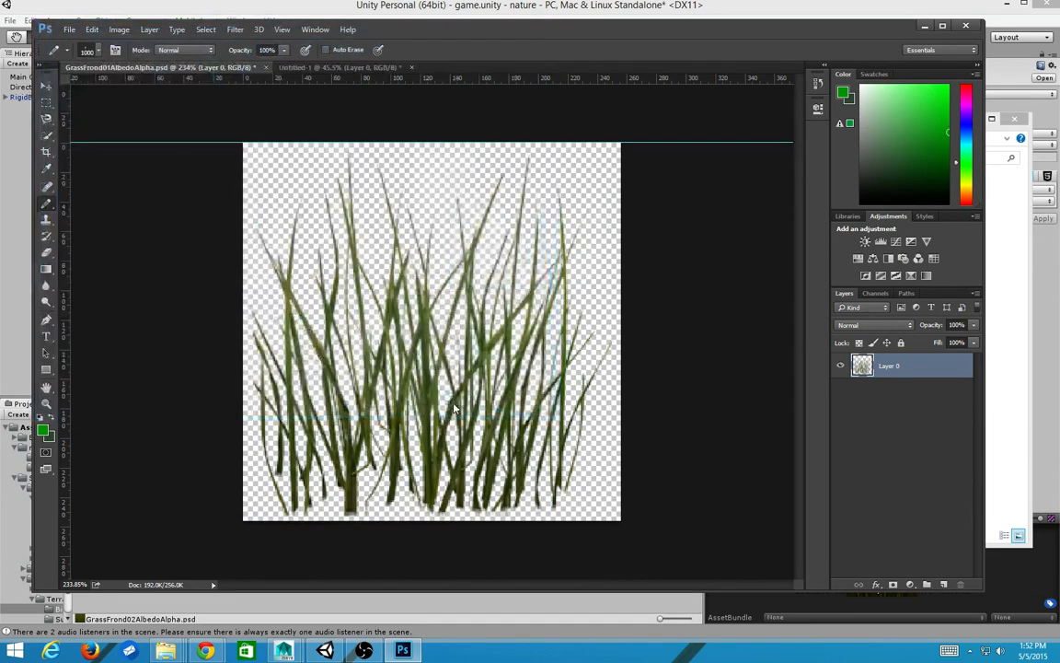
pyautogui.click(571, 203)
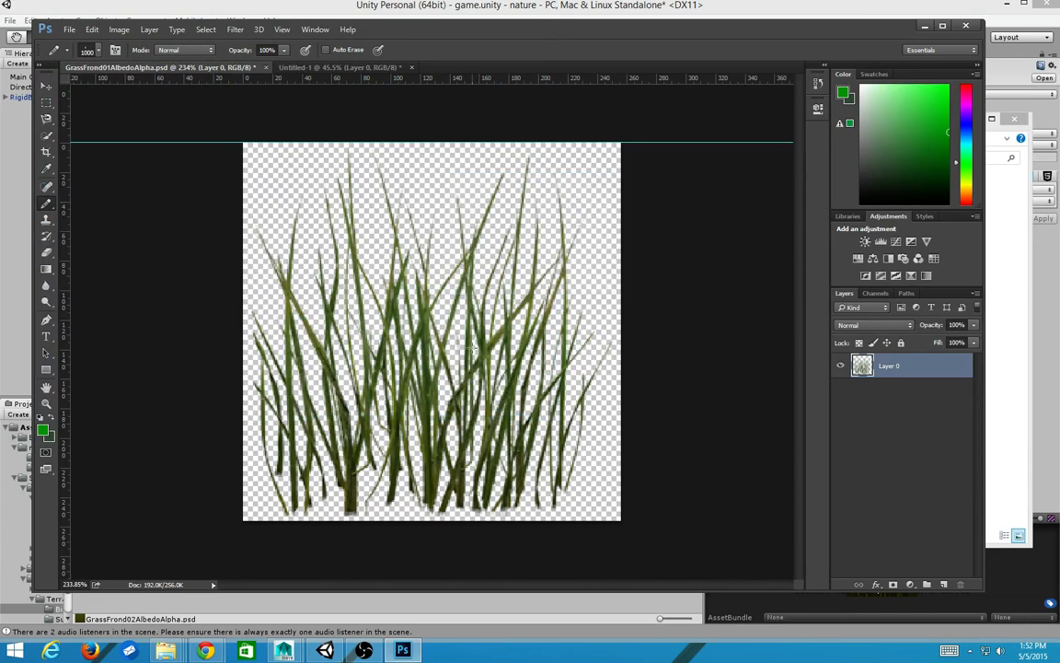
# Switch to Unity and view the import settings and preview of the GrassFrond01AlbedoAlpha PNG in BillboardTextures
pyautogui.hotkey('alt', 'Tab')
pyautogui.hotkey('alt', 'Tab')
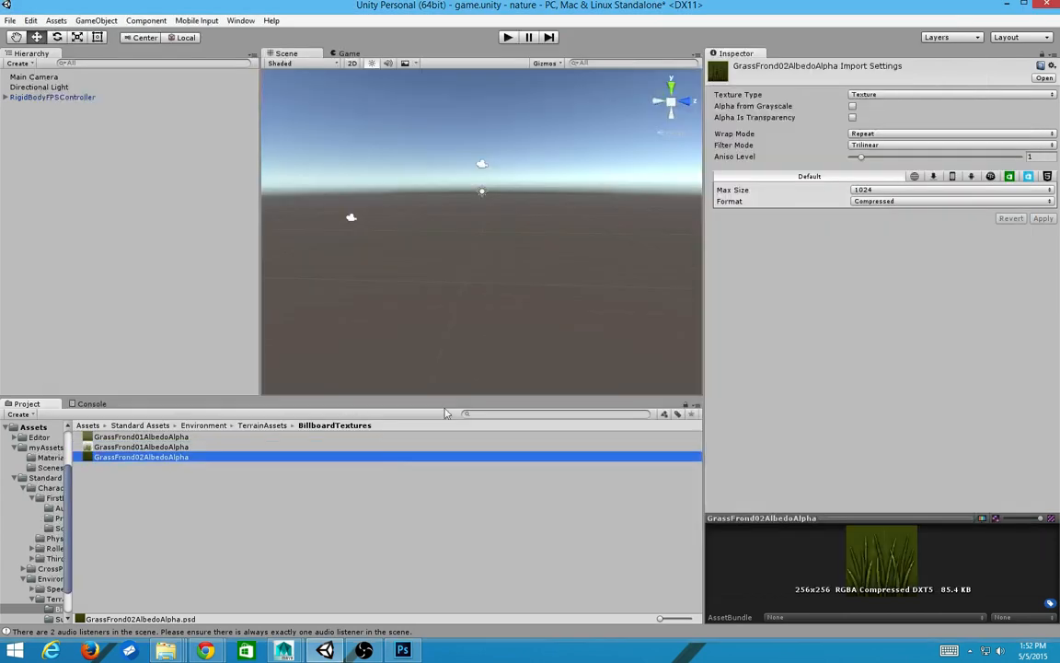
pyautogui.click(161, 490)
pyautogui.click(173, 458)
pyautogui.click(177, 447)
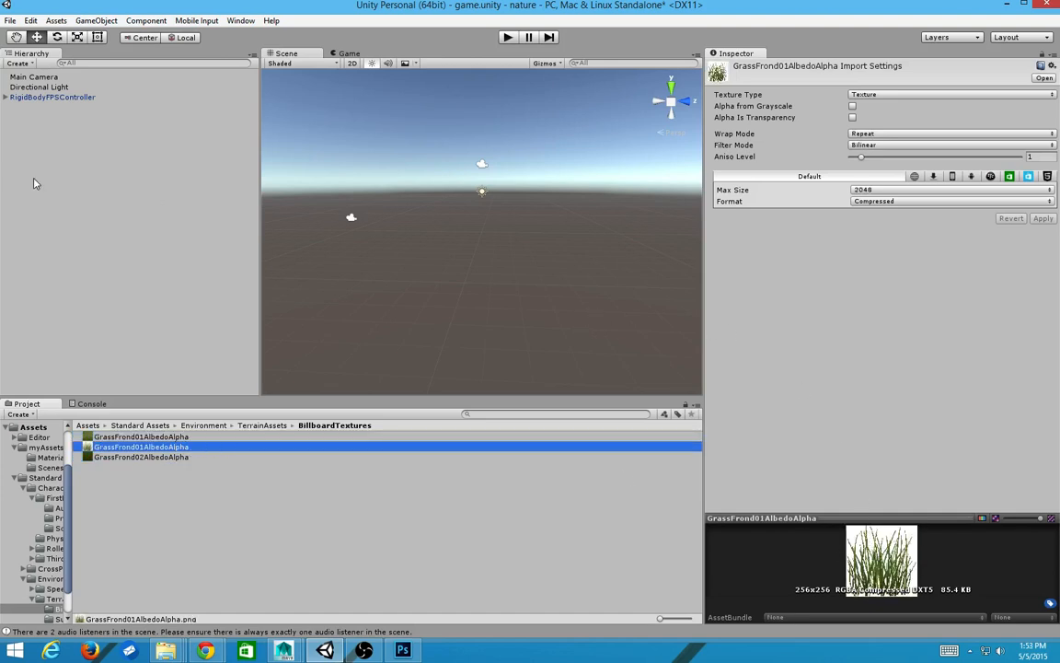
pyautogui.press('F2')
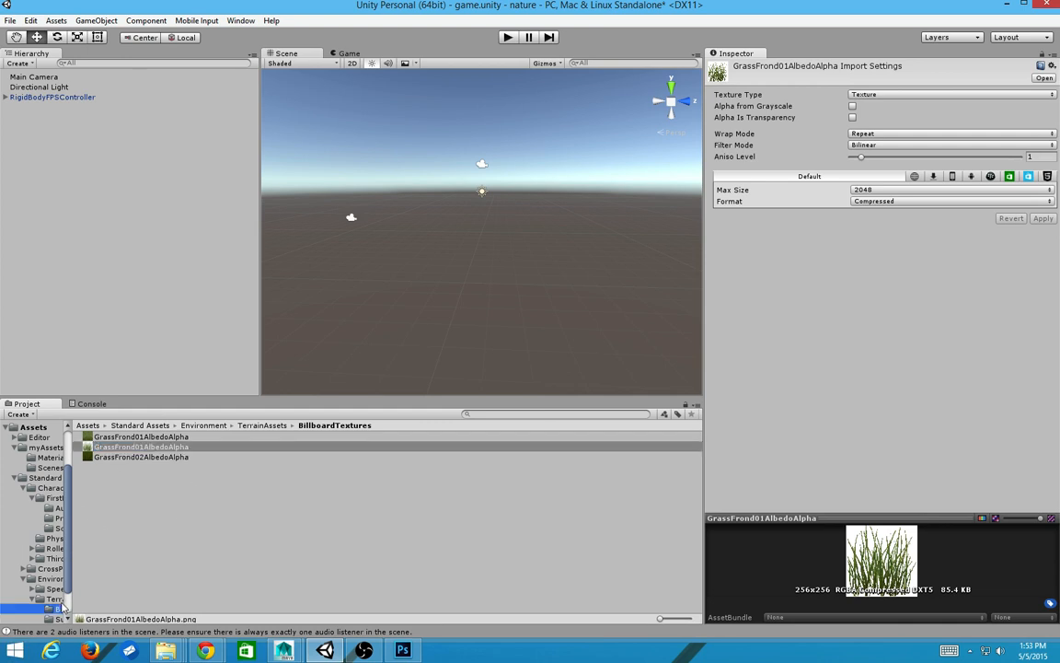
# Widen the project folder tree, collapse TerrainAssets and open the Broadleaf folder under SpeedTree
pyautogui.moveTo(68, 552); pyautogui.dragTo(68, 624)
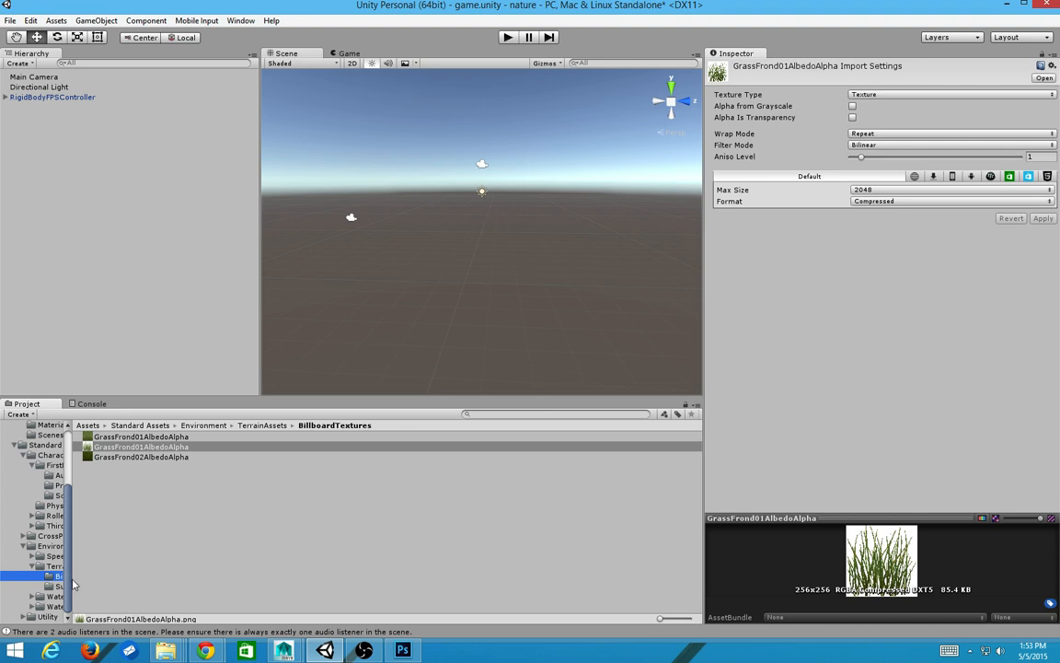
pyautogui.moveTo(72, 522); pyautogui.dragTo(170, 566)
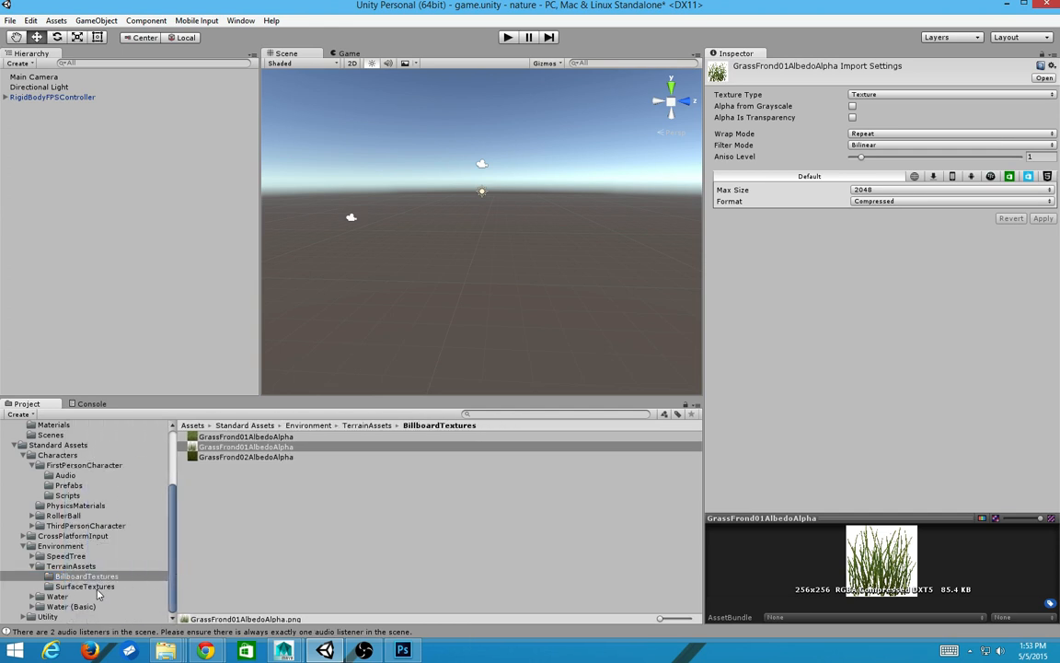
pyautogui.click(31, 566)
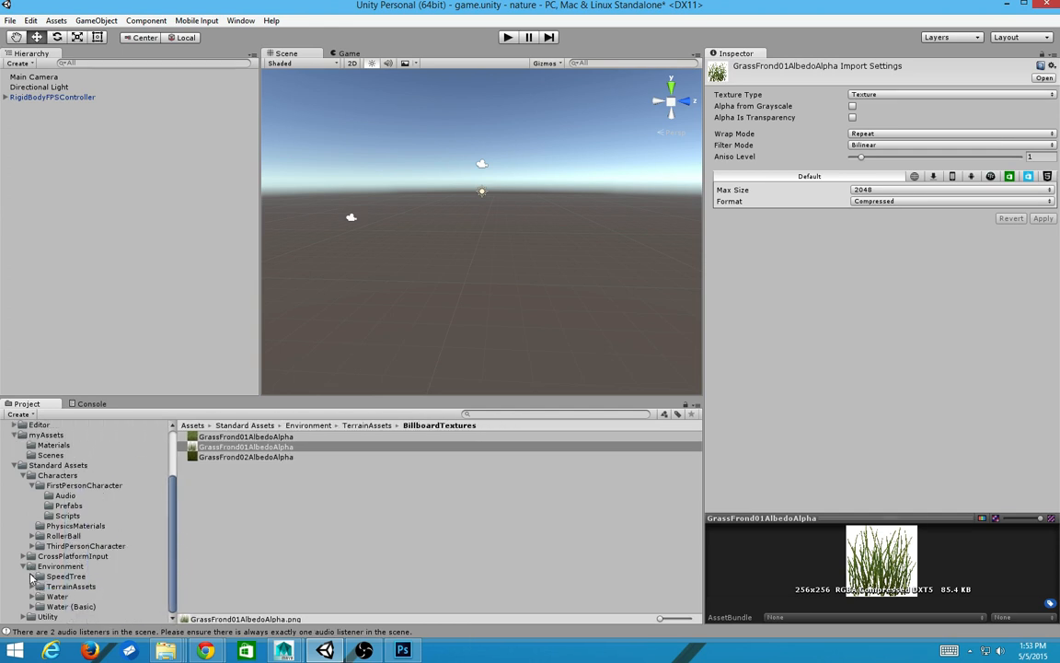
pyautogui.click(32, 576)
pyautogui.click(60, 586)
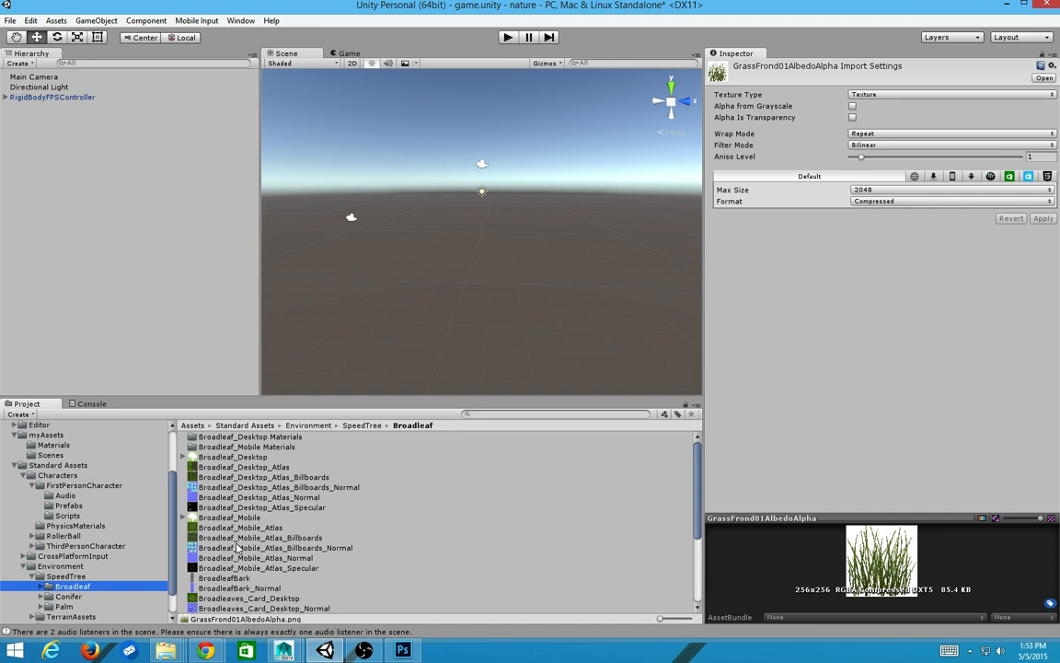
# Enlarge the asset preview and inspect the Broadleaf_Desktop_Atlas texture and the Broadleaf_Desktop tree with its sub-objects
pyautogui.click(197, 467)
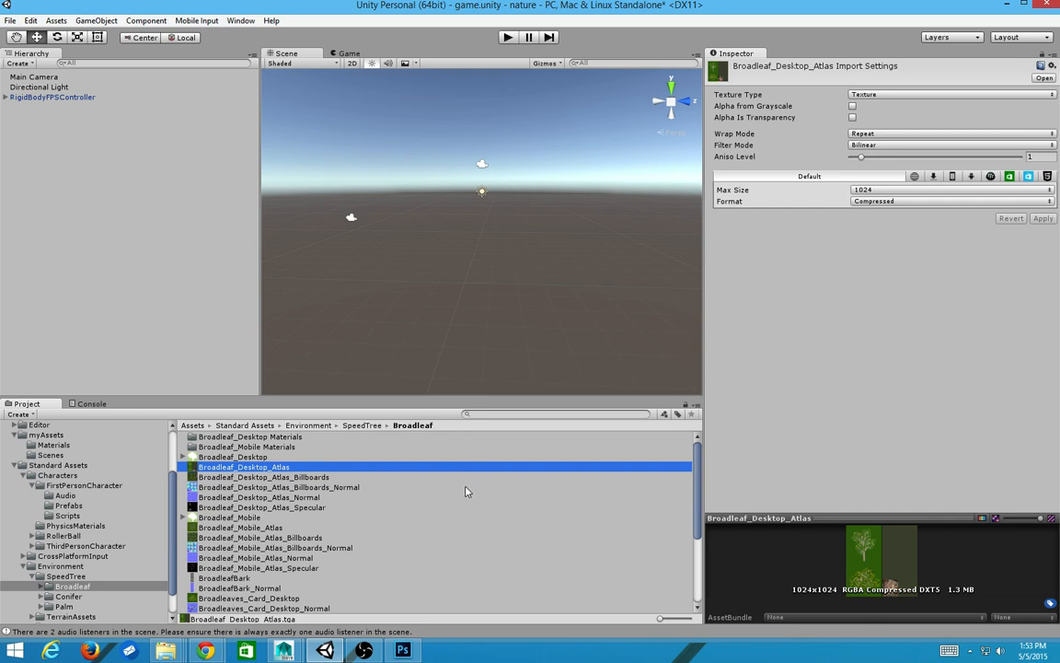
pyautogui.moveTo(460, 398); pyautogui.dragTo(460, 374)
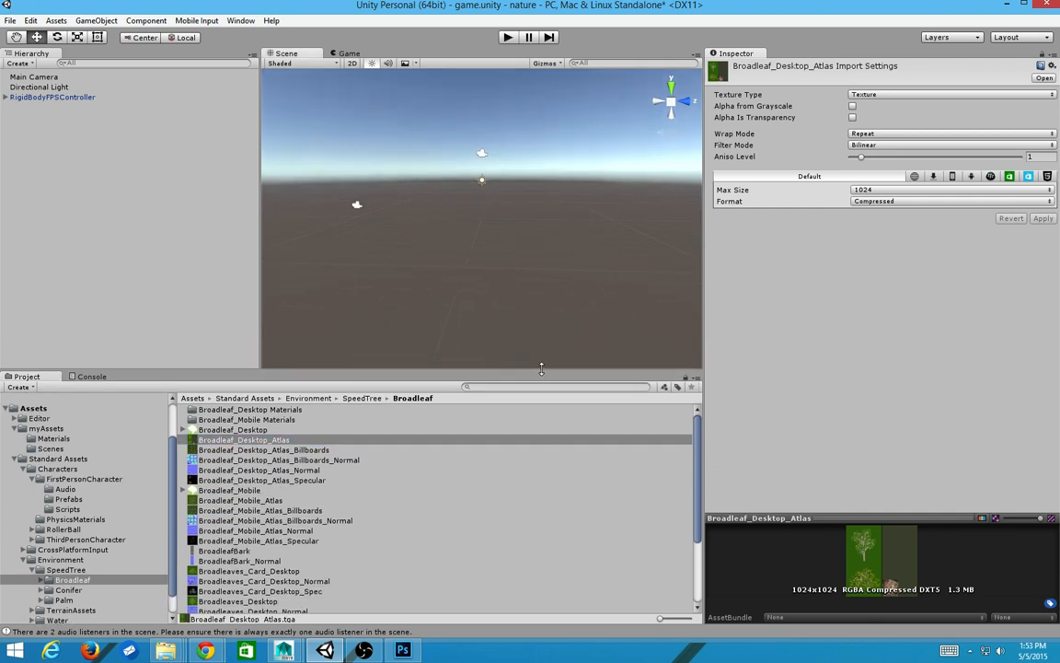
pyautogui.moveTo(804, 521); pyautogui.dragTo(722, 332)
pyautogui.click(245, 431)
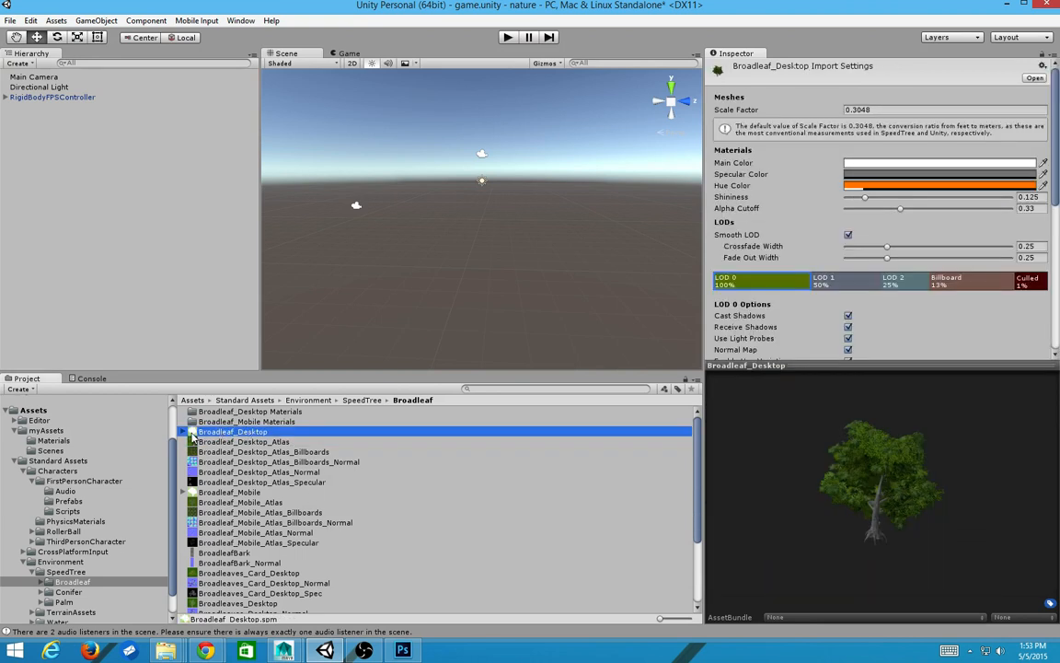
pyautogui.click(184, 431)
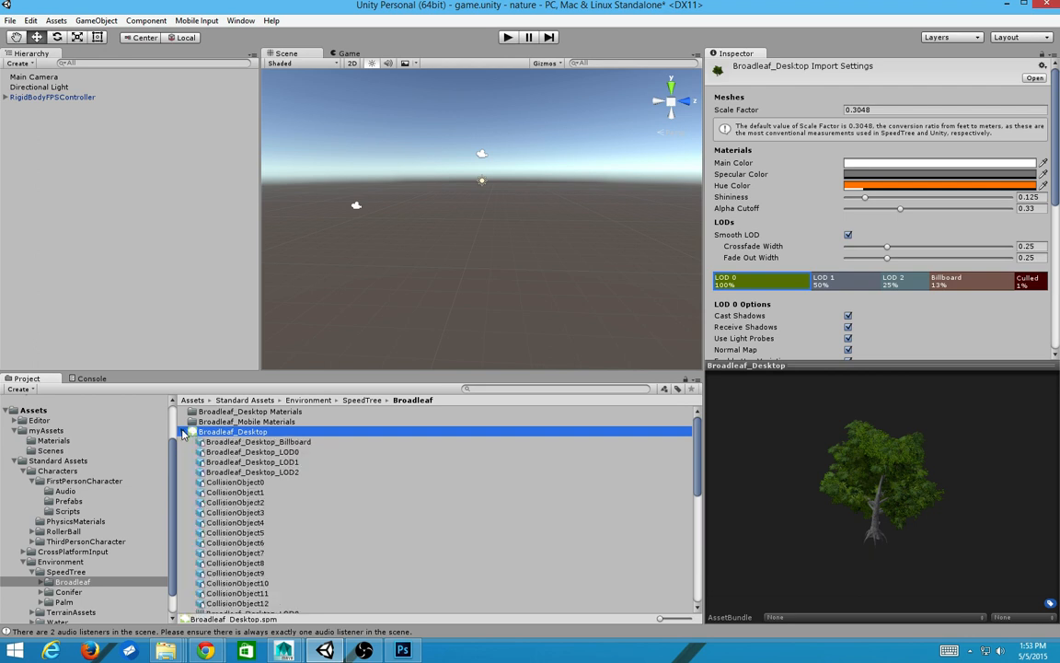
pyautogui.click(184, 432)
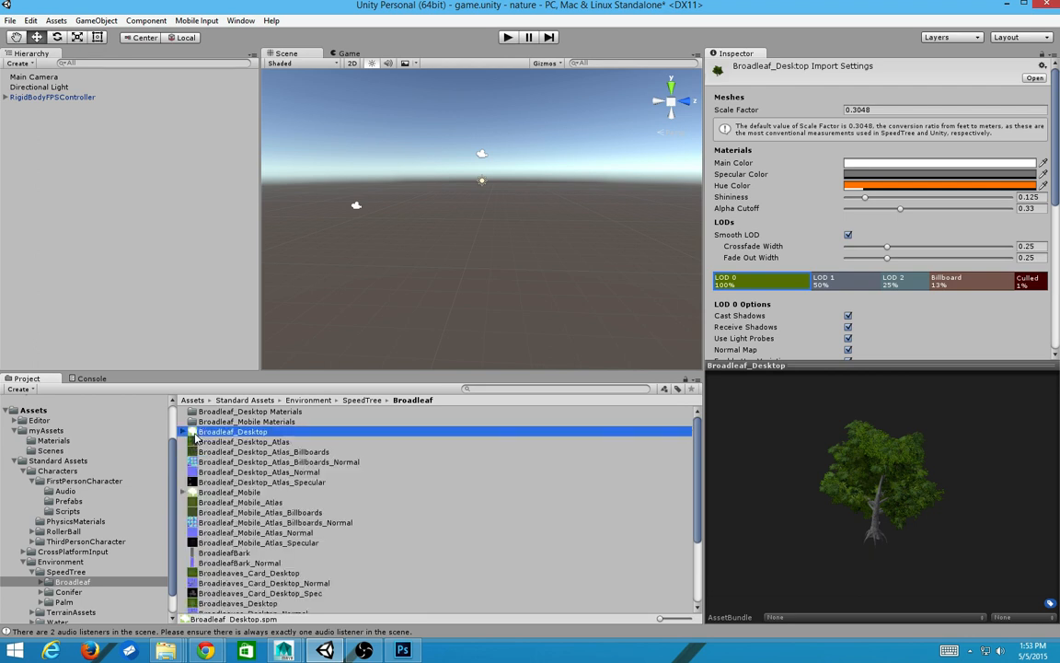
pyautogui.moveTo(929, 477); pyautogui.dragTo(764, 446)
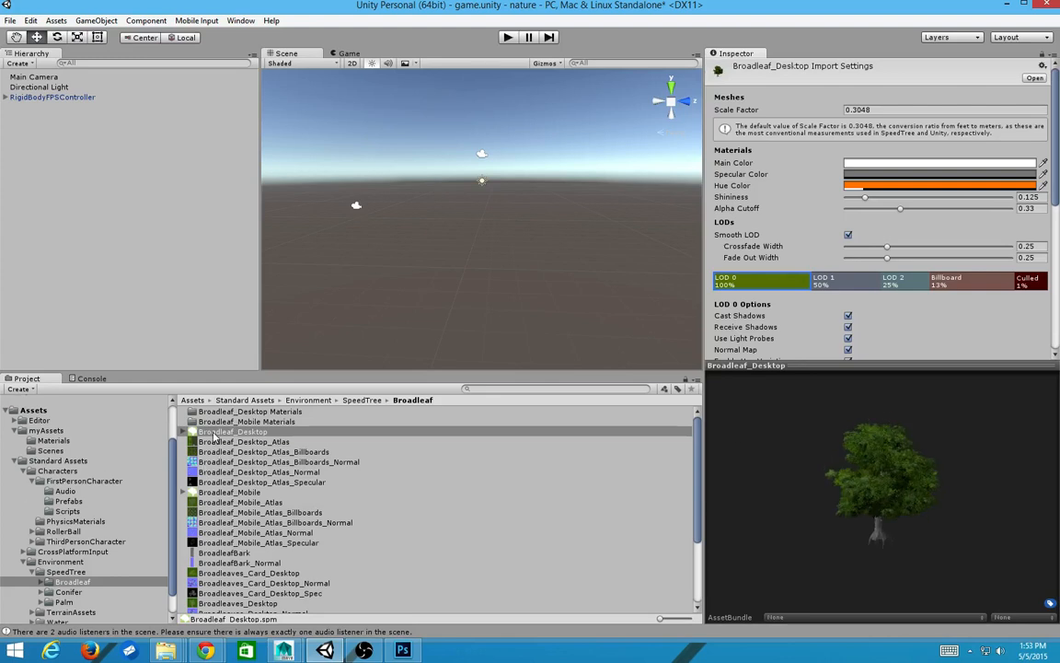
# Add the Broadleaf_Desktop tree to the scene hierarchy and deselect it
pyautogui.moveTo(214, 436); pyautogui.dragTo(136, 315)
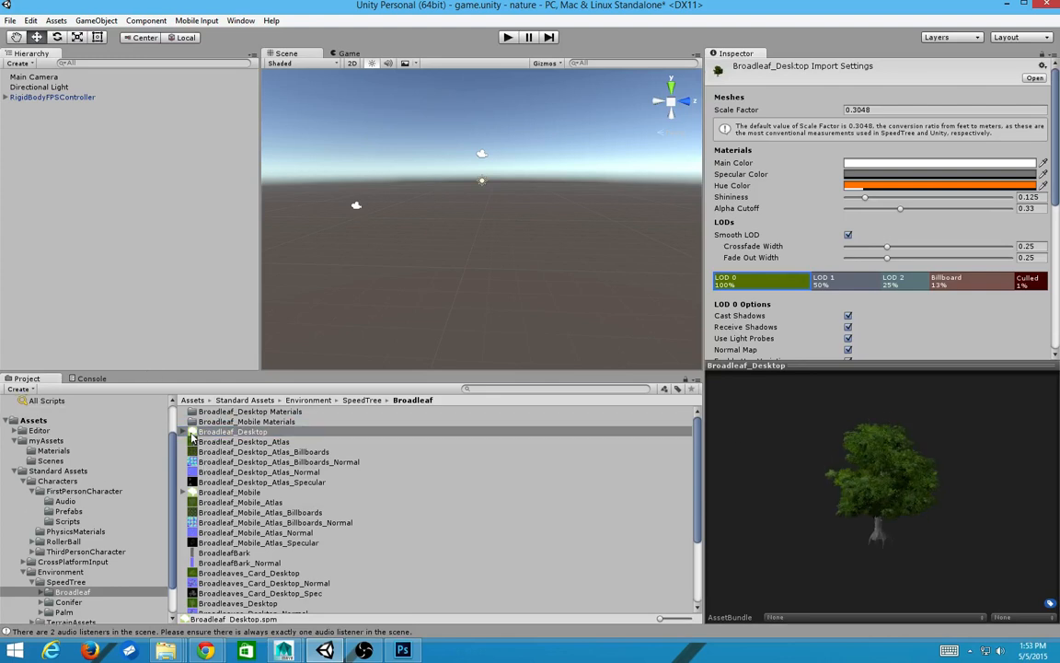
pyautogui.moveTo(192, 438); pyautogui.dragTo(135, 272)
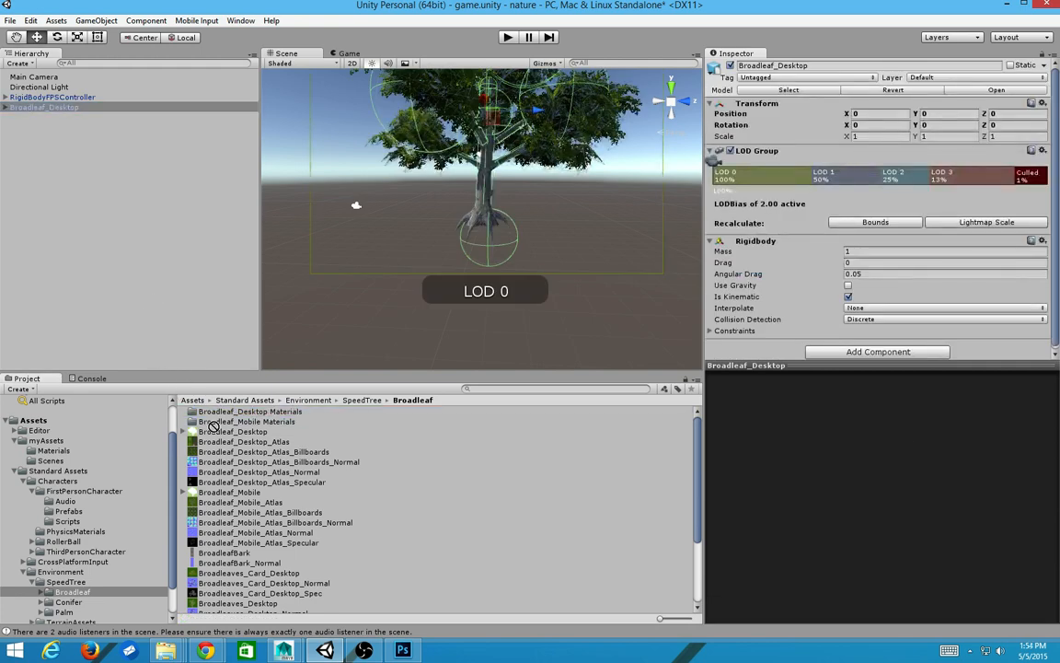
pyautogui.scroll(4, 593, 172)
pyautogui.scroll(-6, 594, 172)
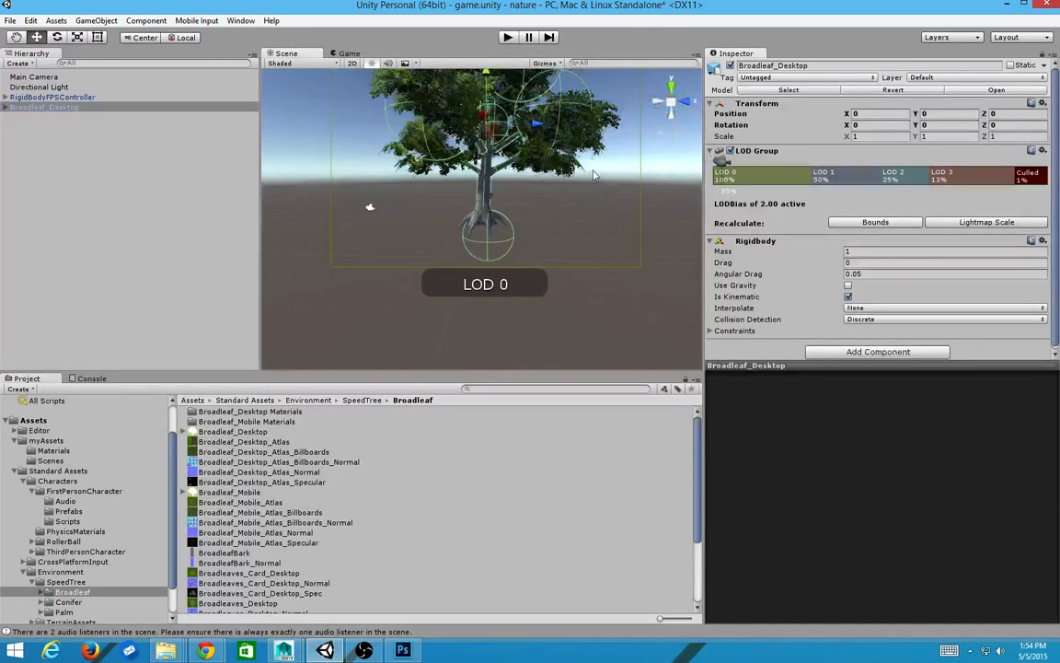
pyautogui.click(629, 296)
# Examine the broadleaf tree's foliage, branches and trunk in the scene from several angles and distances
pyautogui.keyDown('alt'); pyautogui.moveTo(642, 126); pyautogui.dragTo(388, 253); pyautogui.keyUp('alt')
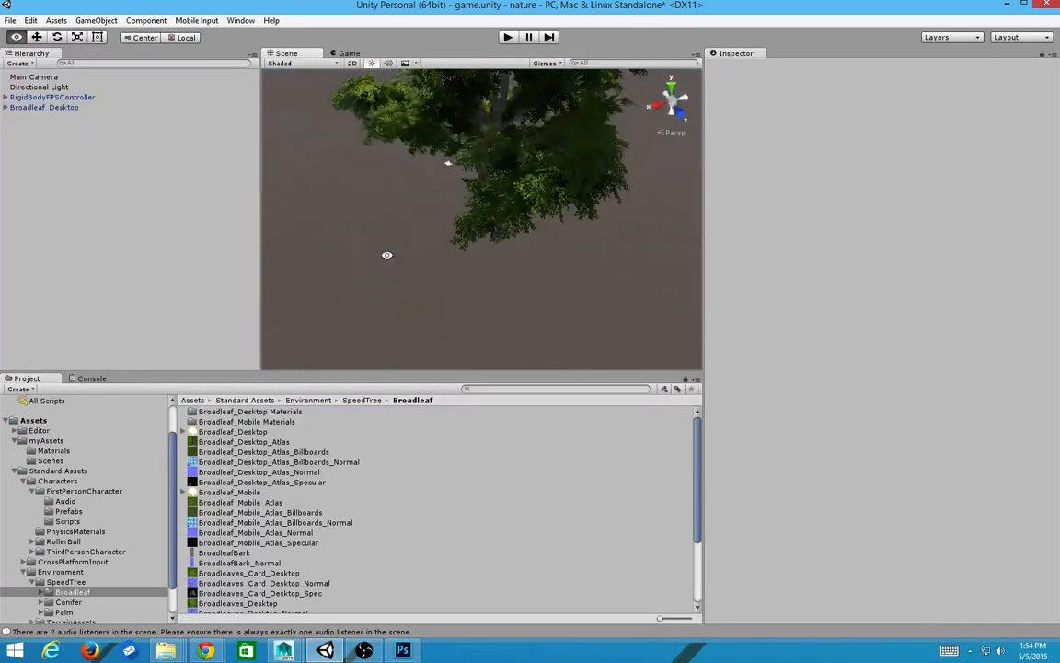
pyautogui.moveTo(543, 179); pyautogui.dragTo(551, 308, button='middle')
pyautogui.keyDown('alt'); pyautogui.moveTo(551, 307); pyautogui.dragTo(727, 160); pyautogui.keyUp('alt')
pyautogui.scroll(3, 457, 280)
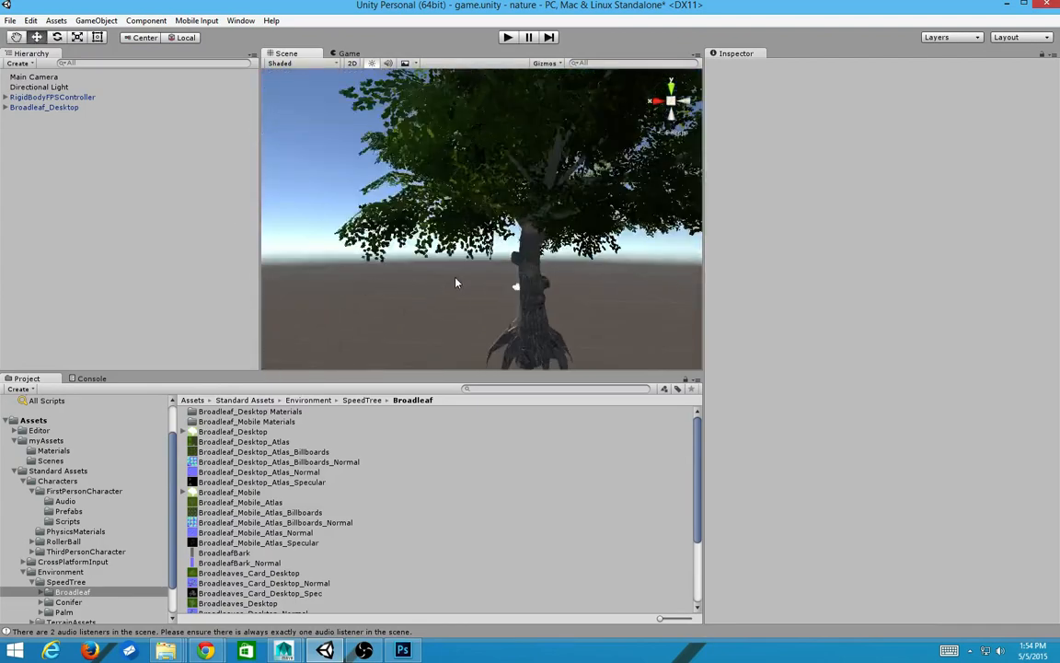
pyautogui.scroll(2, 458, 286)
pyautogui.scroll(-2, 459, 289)
pyautogui.scroll(-3, 460, 290)
pyautogui.keyDown('alt'); pyautogui.moveTo(605, 270); pyautogui.dragTo(402, 291); pyautogui.keyUp('alt')
pyautogui.scroll(4, 402, 291)
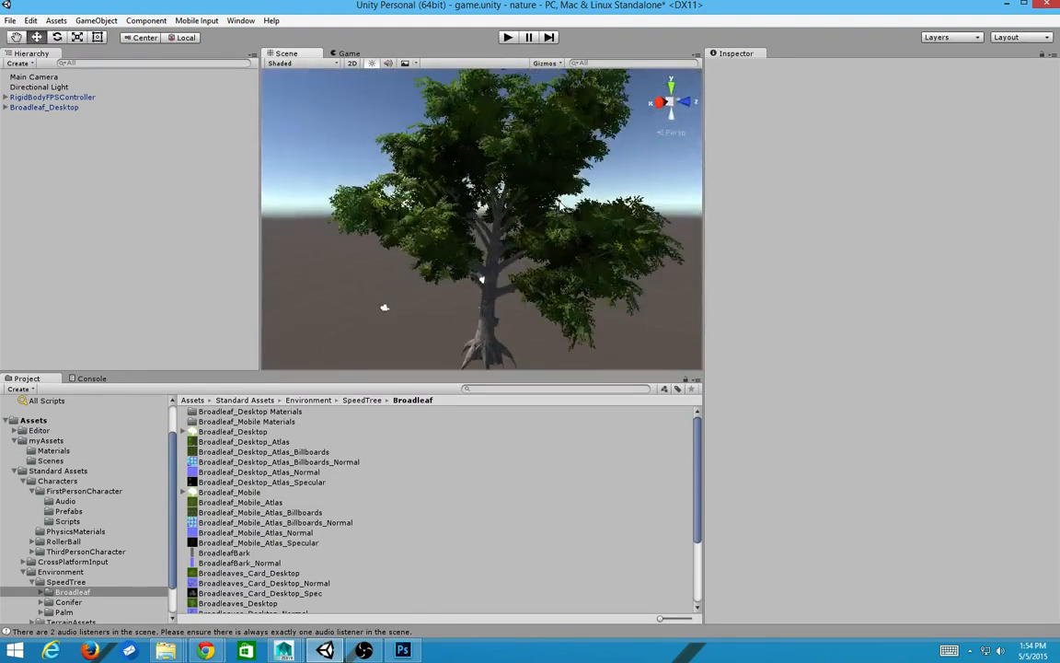
pyautogui.scroll(-3, 560, 207)
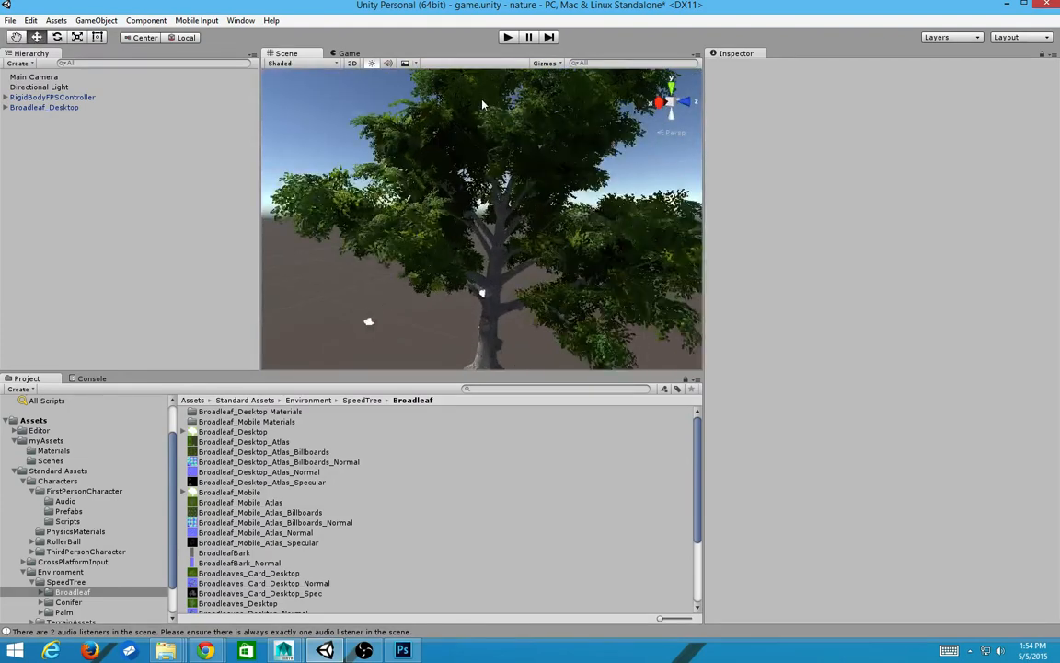
pyautogui.scroll(-2, 432, 101)
pyautogui.scroll(-1, 420, 157)
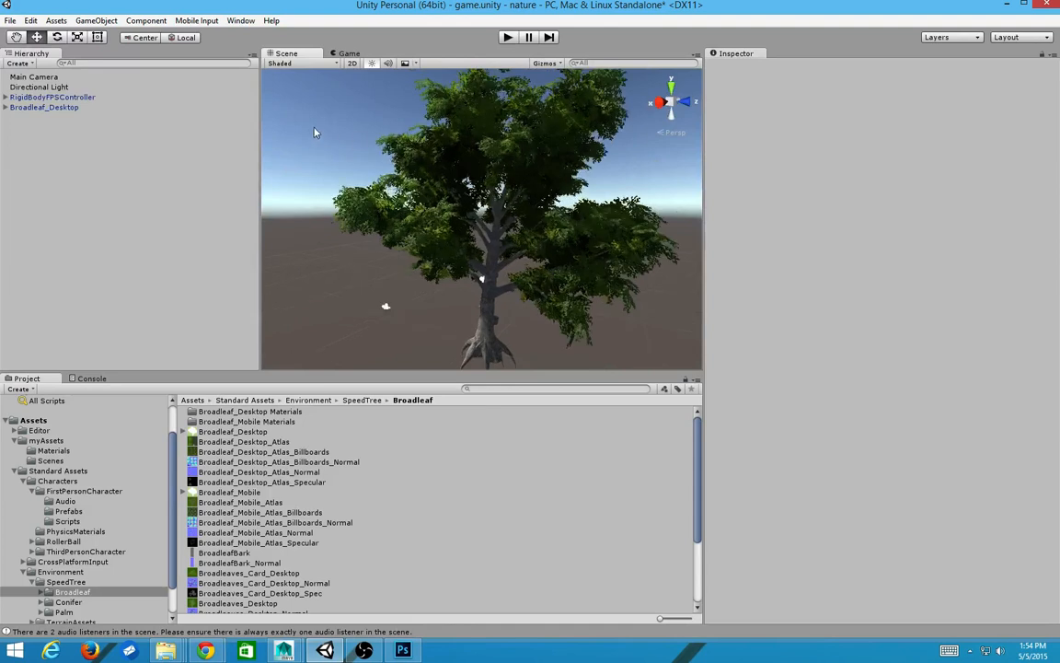
# Display the scene in Wireframe shading mode with a close view of the tree's trunk
pyautogui.click(322, 63)
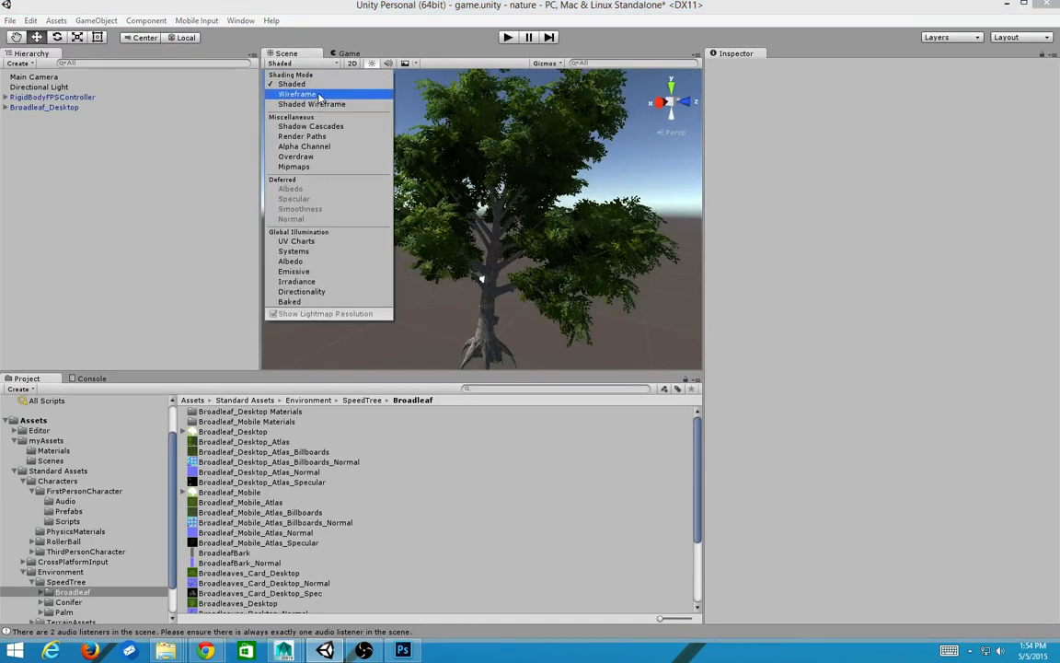
pyautogui.click(320, 98)
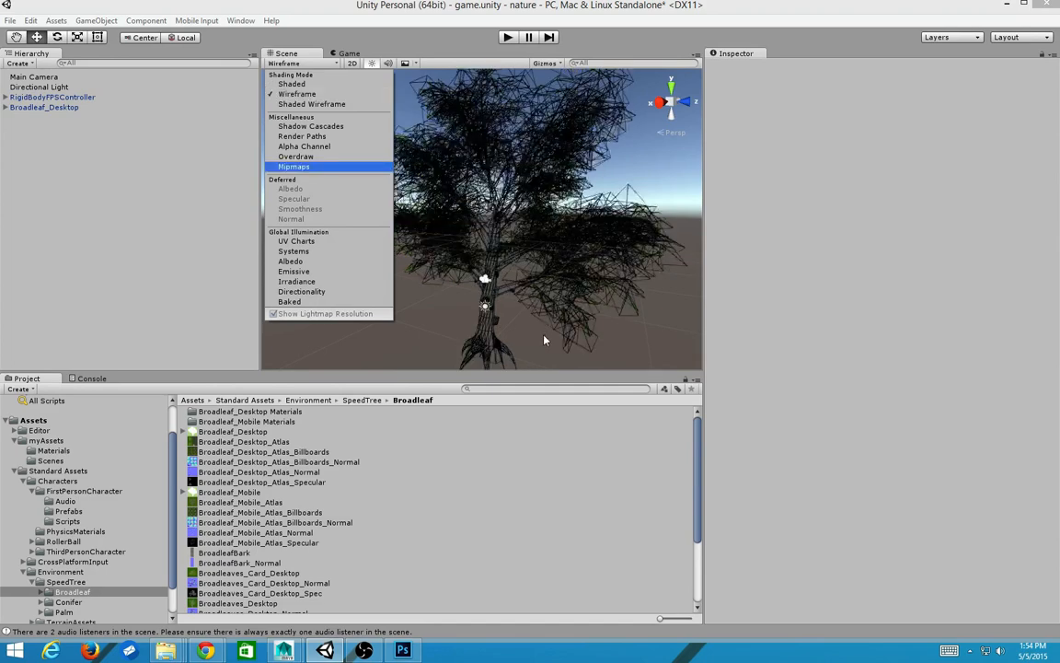
pyautogui.scroll(3, 518, 311)
pyautogui.moveTo(517, 311); pyautogui.dragTo(477, 160, button='middle')
pyautogui.scroll(5, 427, 188)
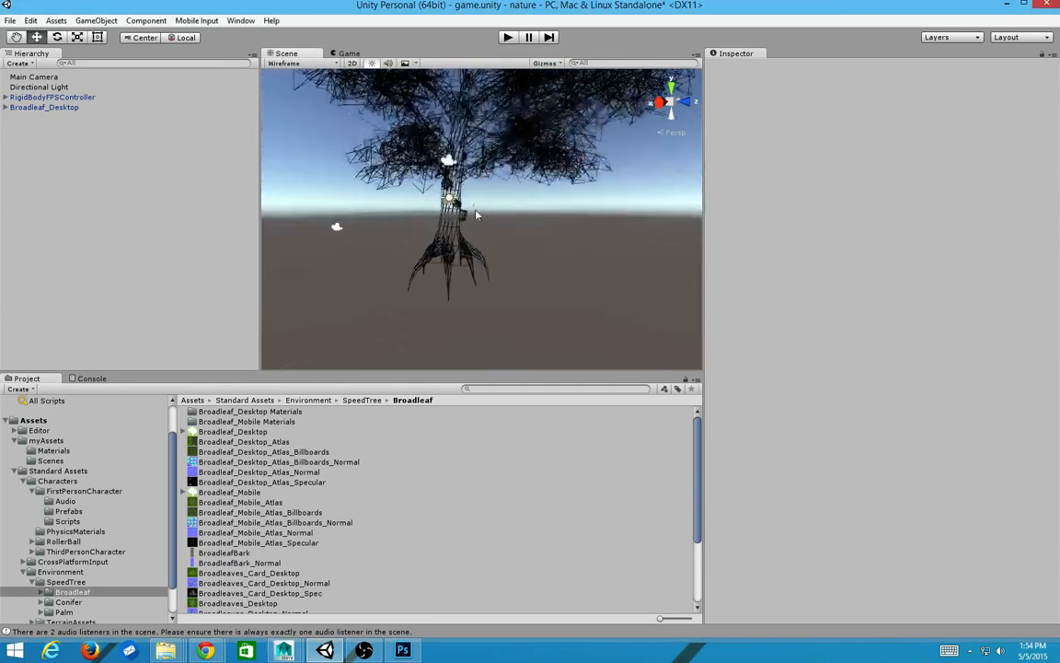
# Examine the wireframe mesh of the tree's trunk and roots, both with the tree selected and deselected
pyautogui.click(429, 230)
pyautogui.moveTo(430, 230)
pyautogui.keyDown('alt'); pyautogui.mouseDown()
pyautogui.moveTo(433, 294)
pyautogui.moveTo(396, 239)
pyautogui.moveTo(423, 221)
pyautogui.mouseUp(); pyautogui.keyUp('alt')
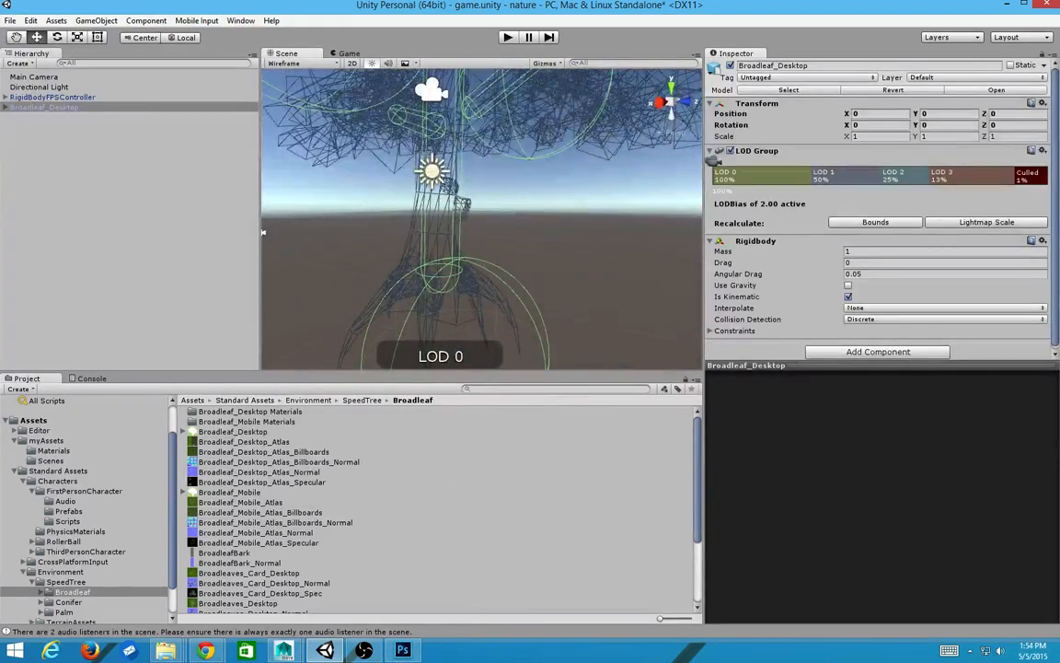
pyautogui.click(477, 241)
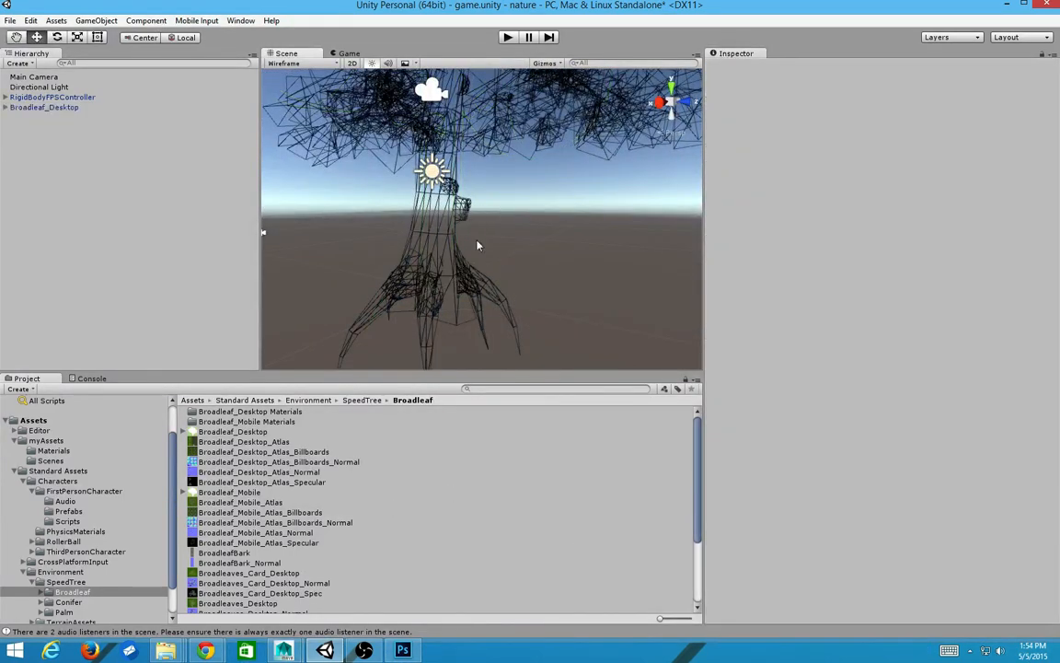
pyautogui.click(408, 199)
pyautogui.click(587, 231)
pyautogui.scroll(2, 503, 239)
pyautogui.keyDown('alt'); pyautogui.moveTo(503, 251); pyautogui.dragTo(538, 247); pyautogui.keyUp('alt')
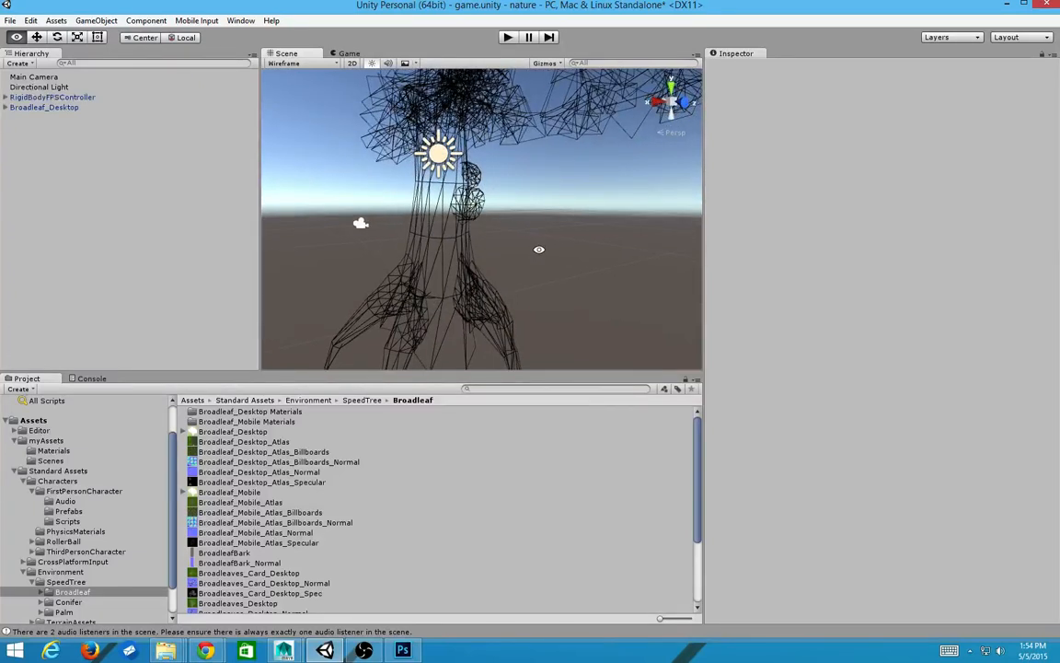
pyautogui.keyDown('alt'); pyautogui.moveTo(540, 249); pyautogui.dragTo(568, 244); pyautogui.keyUp('alt')
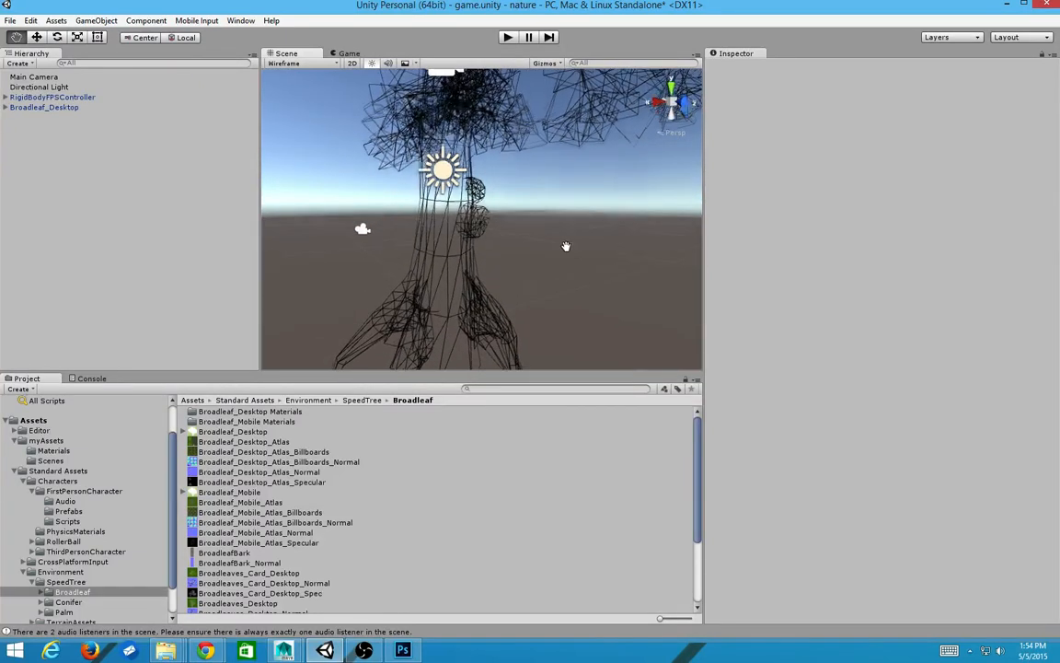
# Display the tree in the Alpha Channel and Mipmaps view modes
pyautogui.click(323, 64)
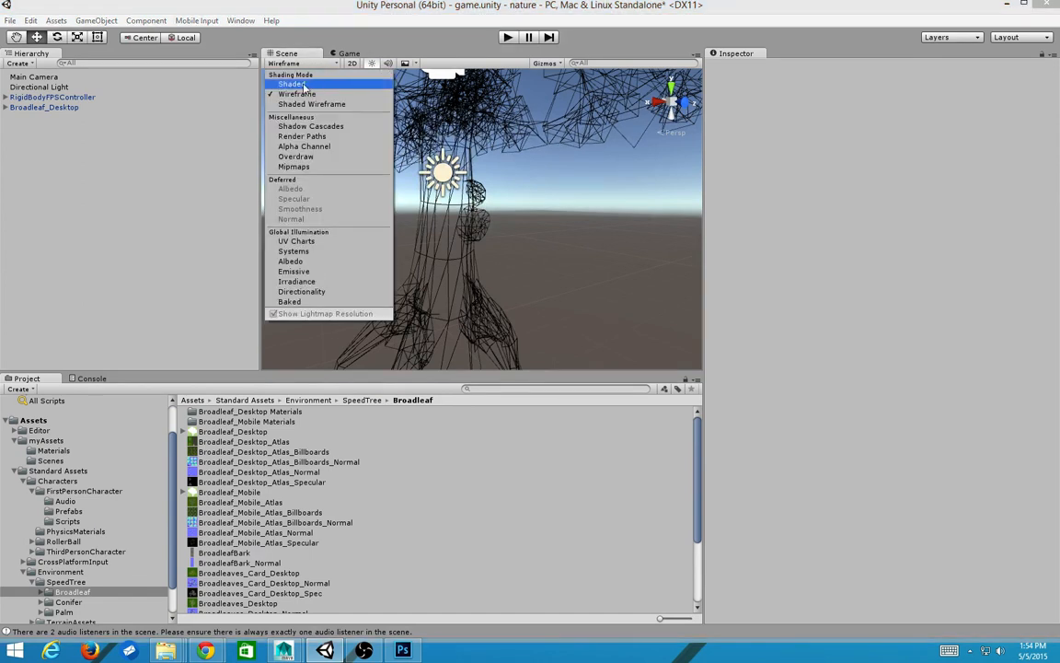
pyautogui.click(322, 146)
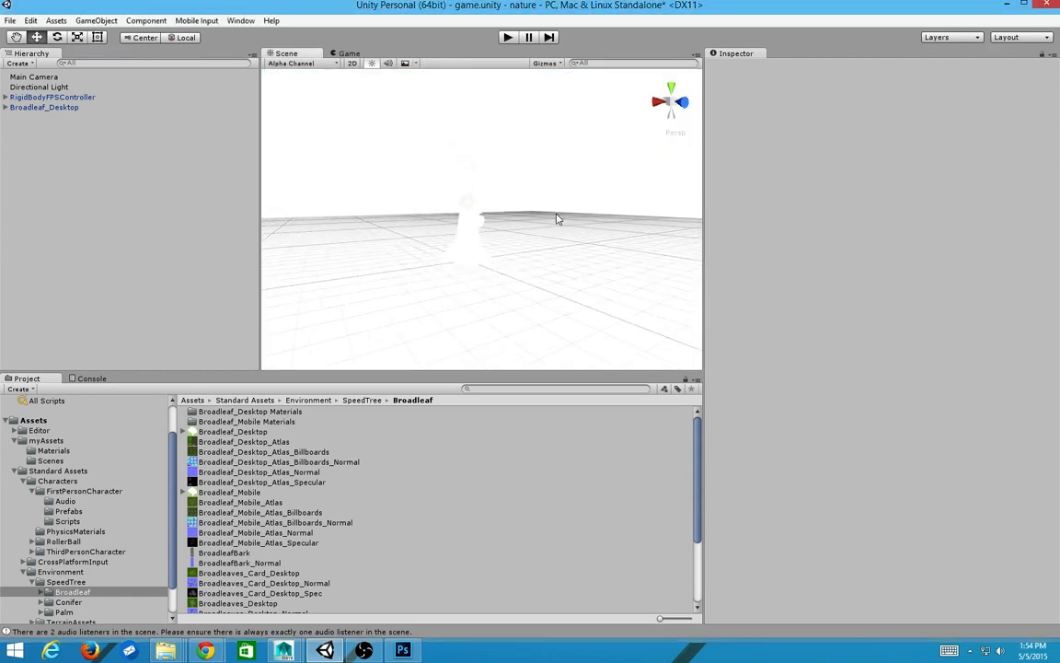
pyautogui.click(283, 63)
pyautogui.click(304, 167)
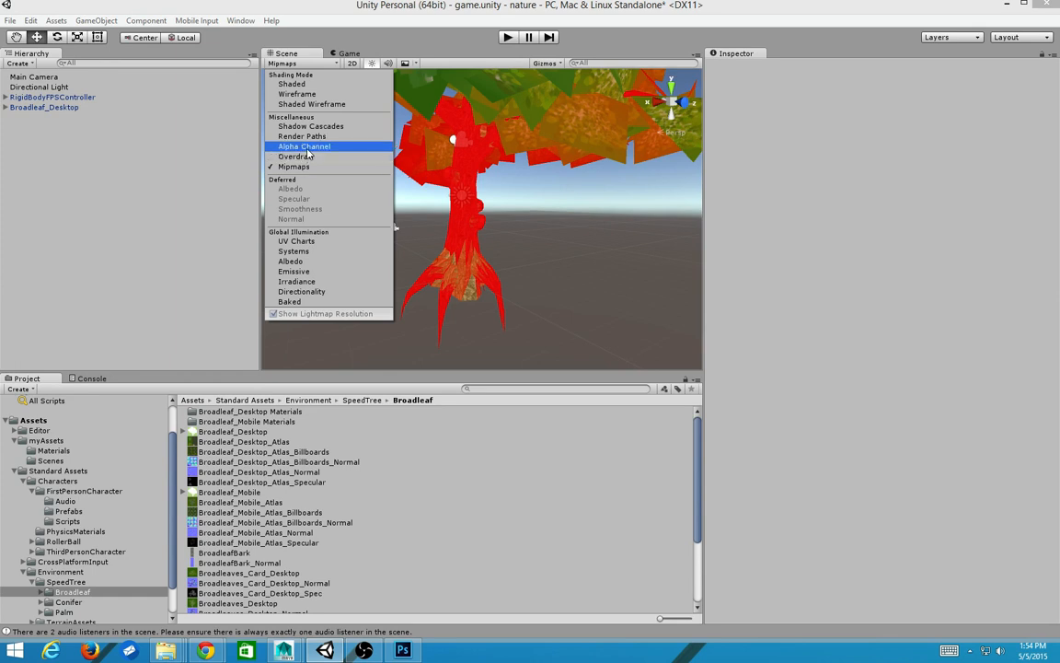
# Display the tree in the Alpha Channel, Shadow Cascades and Shaded Wireframe view modes
pyautogui.click(307, 147)
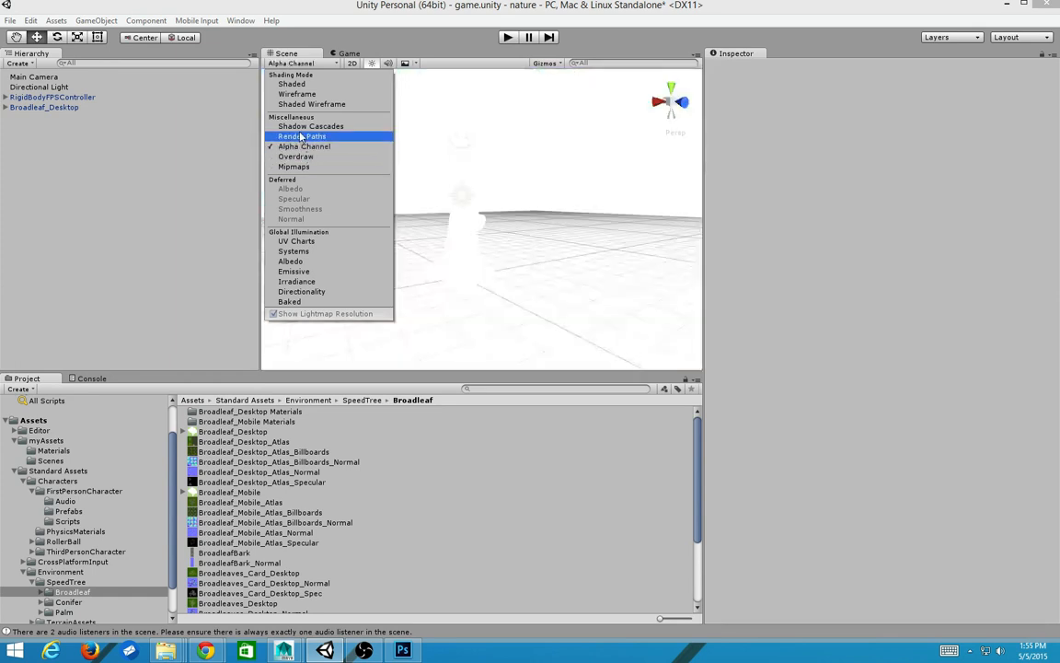
pyautogui.click(303, 126)
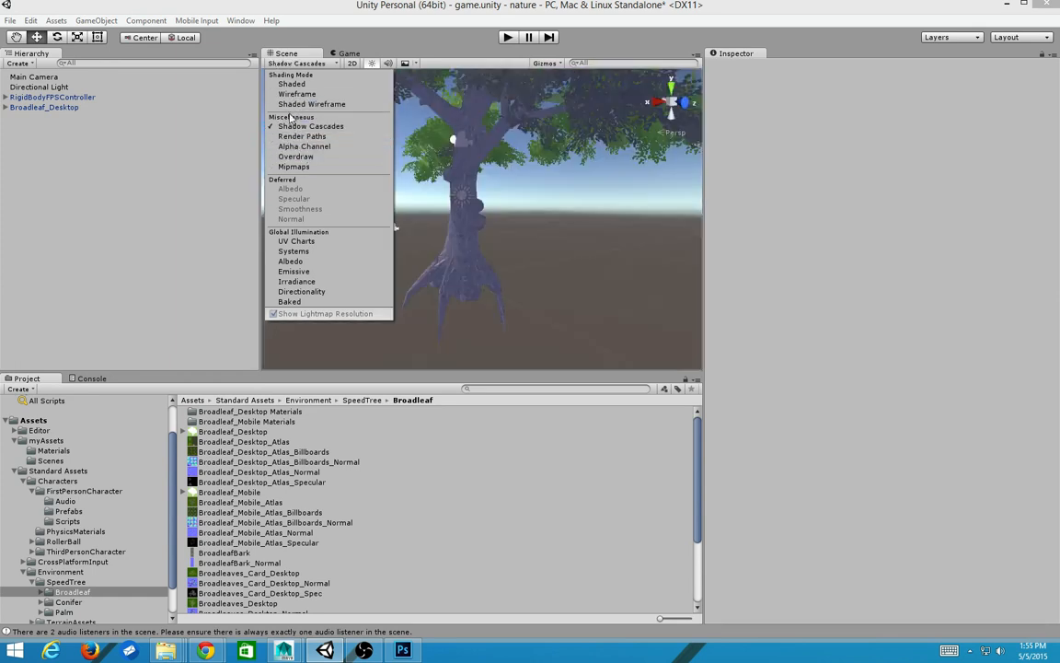
pyautogui.click(299, 105)
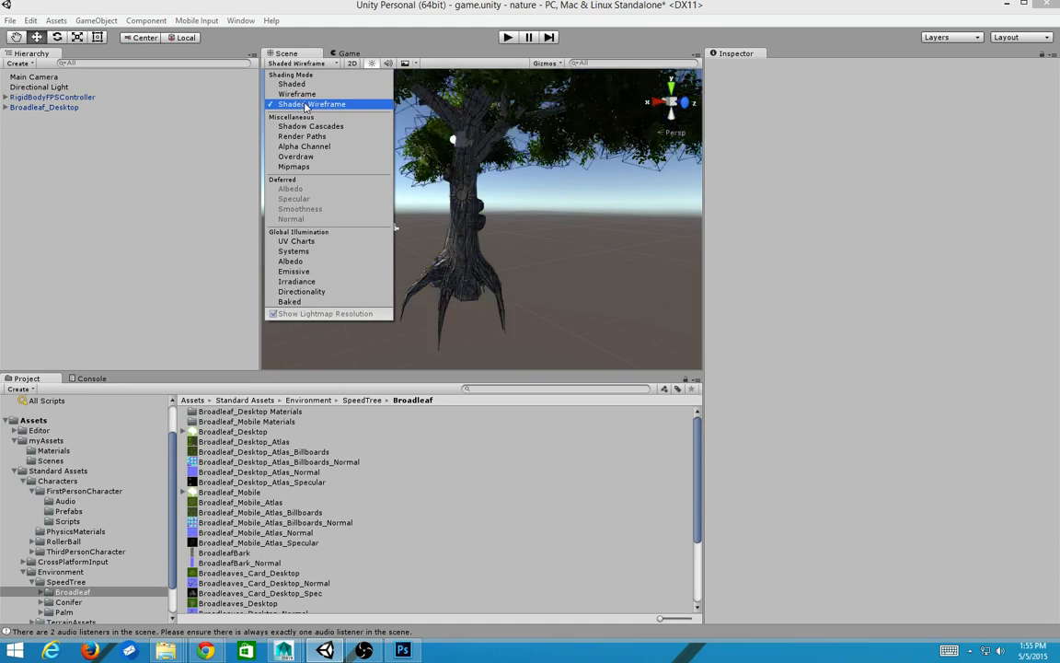
# Examine the tree trunk and its knots up close in Shaded Wireframe mode
pyautogui.click(125, 205)
pyautogui.scroll(8, 545, 251)
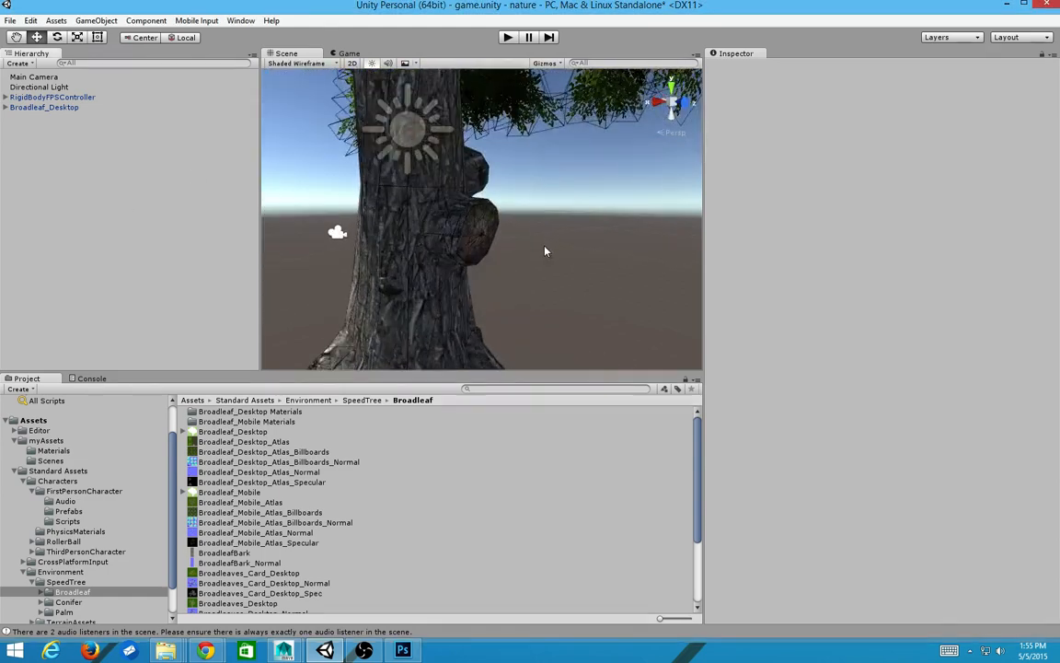
pyautogui.scroll(3, 545, 250)
pyautogui.keyDown('alt'); pyautogui.moveTo(570, 187); pyautogui.dragTo(414, 274); pyautogui.keyUp('alt')
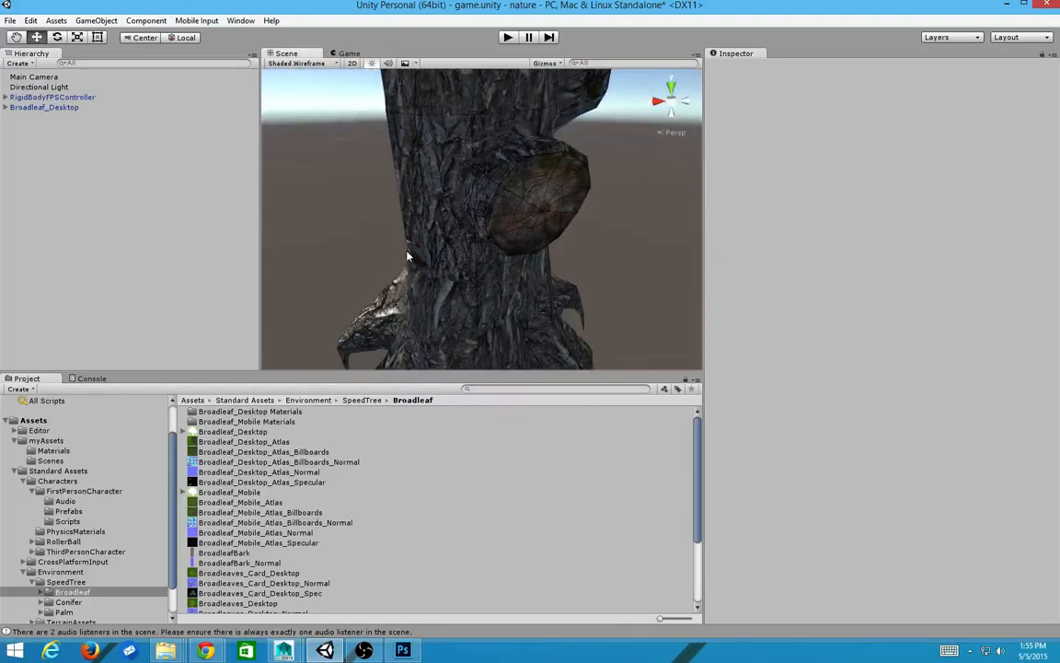
# Display the scene in Wireframe mode and examine the mesh of the trunk, knots and lower foliage from several angles
pyautogui.click(296, 63)
pyautogui.click(296, 93)
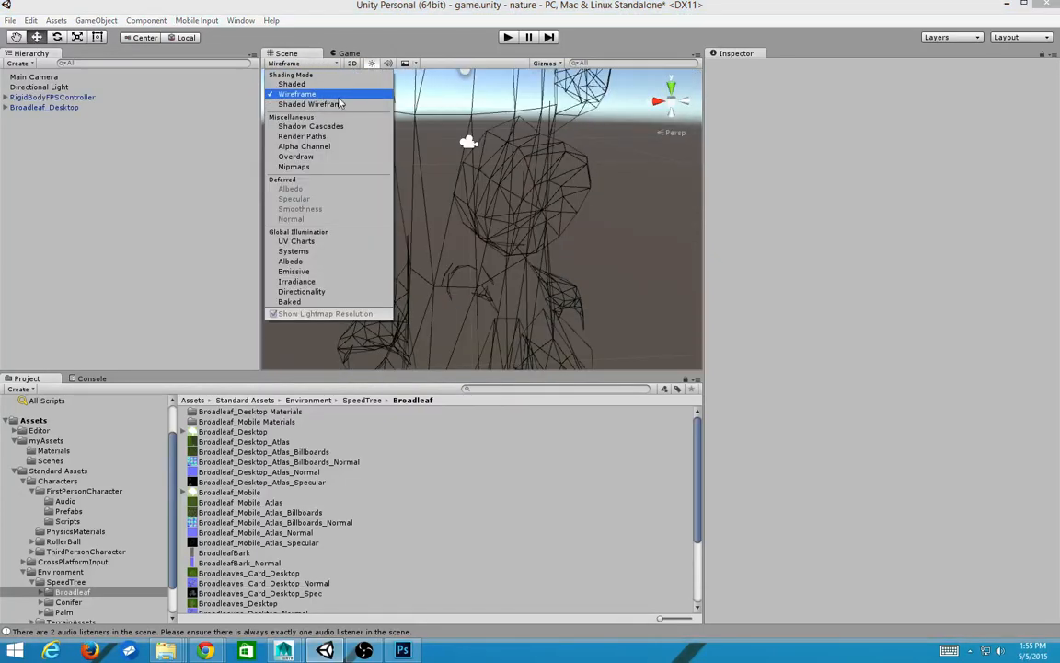
pyautogui.click(606, 211)
pyautogui.scroll(-6, 605, 214)
pyautogui.click(609, 214)
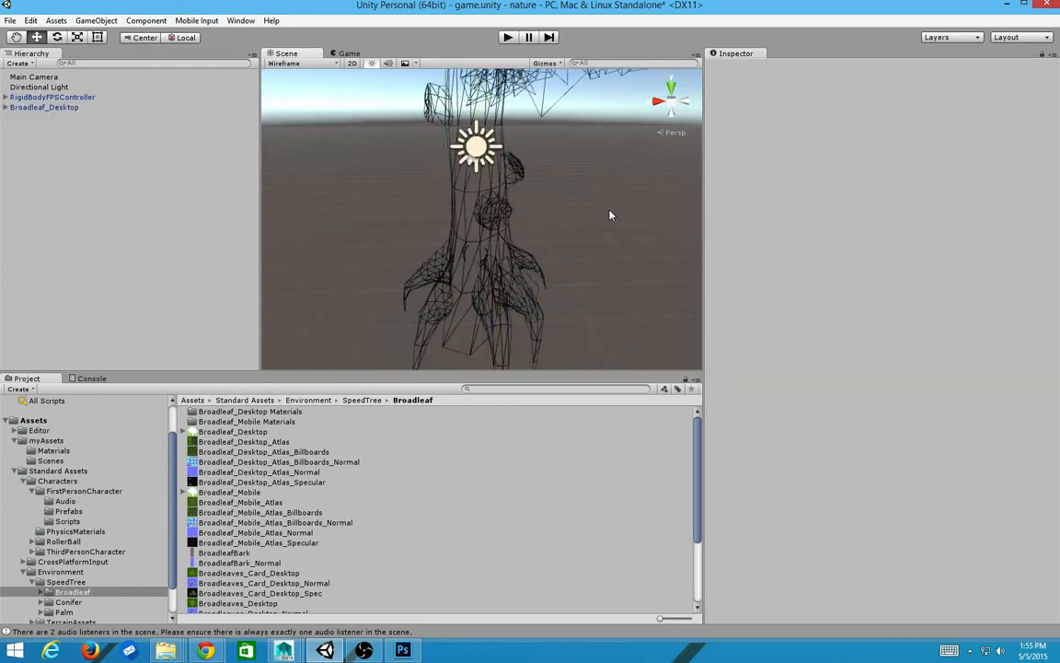
pyautogui.scroll(3, 513, 230)
pyautogui.keyDown('alt'); pyautogui.moveTo(513, 230); pyautogui.dragTo(394, 250); pyautogui.keyUp('alt')
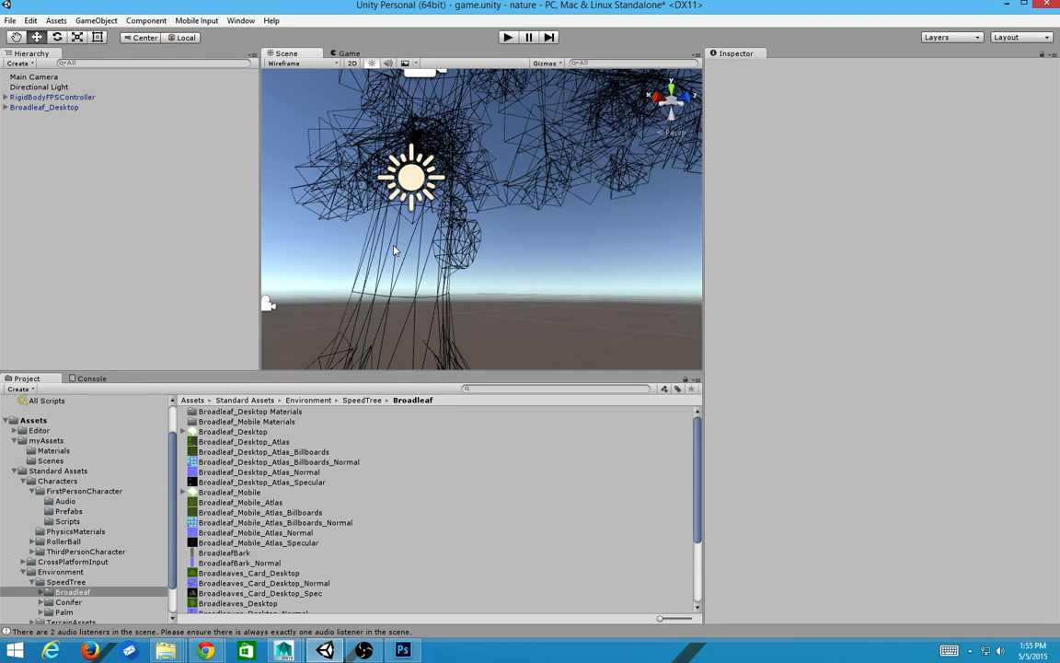
pyautogui.scroll(3, 469, 354)
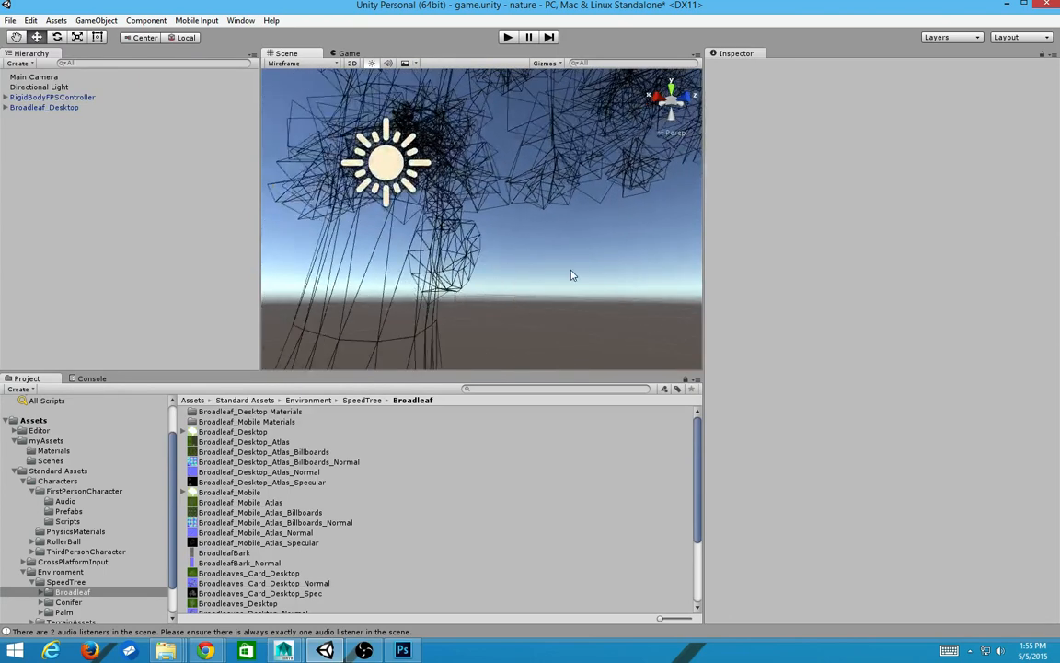
pyautogui.keyDown('alt'); pyautogui.moveTo(537, 272); pyautogui.dragTo(549, 183); pyautogui.keyUp('alt')
pyautogui.keyDown('alt'); pyautogui.moveTo(365, 273); pyautogui.dragTo(344, 310); pyautogui.keyUp('alt')
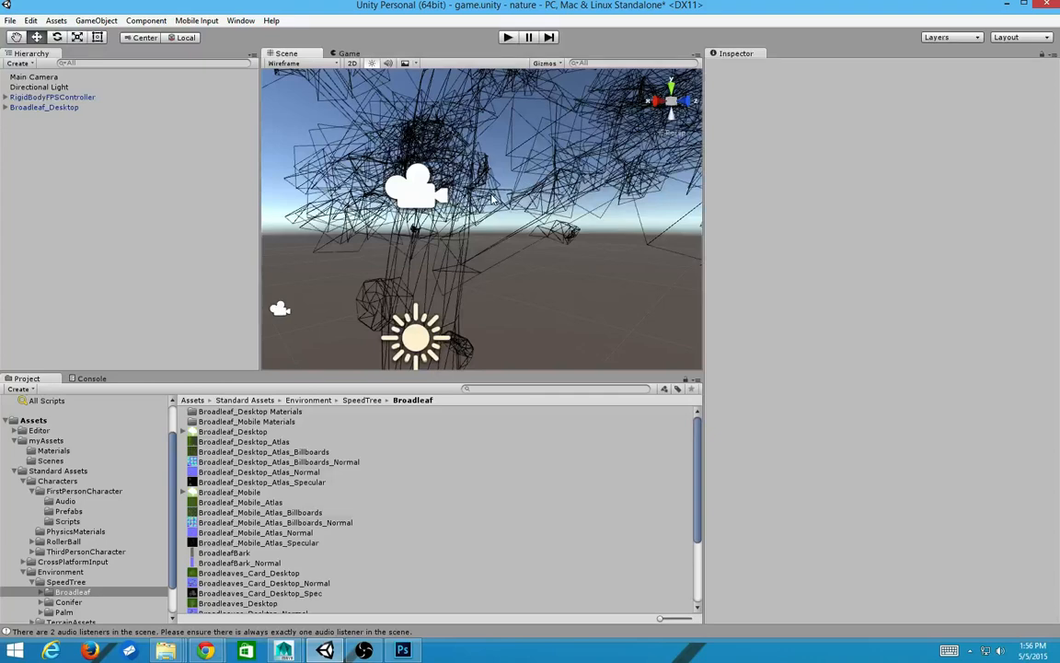
# Display the scene in Shaded mode and examine where the branches join the trunk, up close and from farther away
pyautogui.click(281, 62)
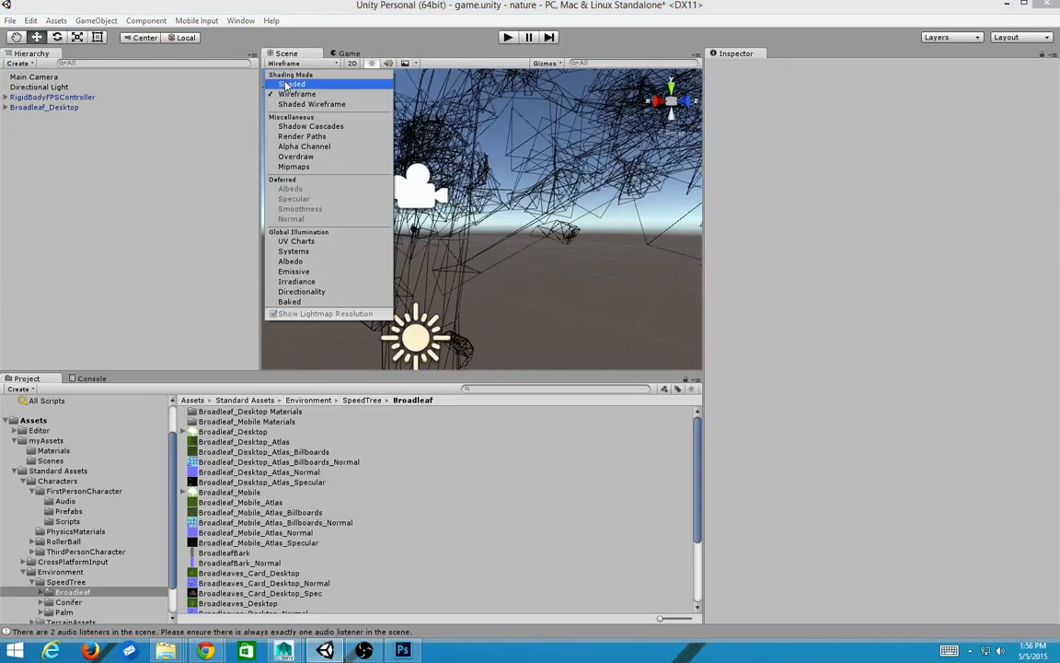
pyautogui.click(281, 84)
pyautogui.moveTo(529, 302); pyautogui.dragTo(488, 312, button='right')
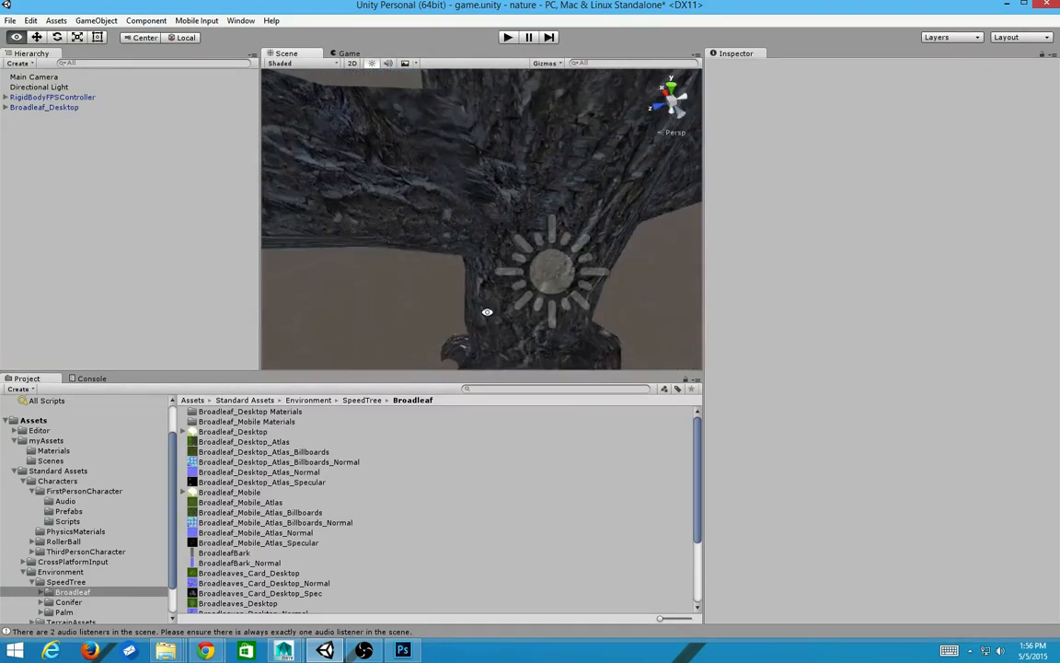
pyautogui.scroll(3, 468, 178)
pyautogui.scroll(-2, 469, 178)
pyautogui.moveTo(511, 99); pyautogui.dragTo(518, 194, button='right')
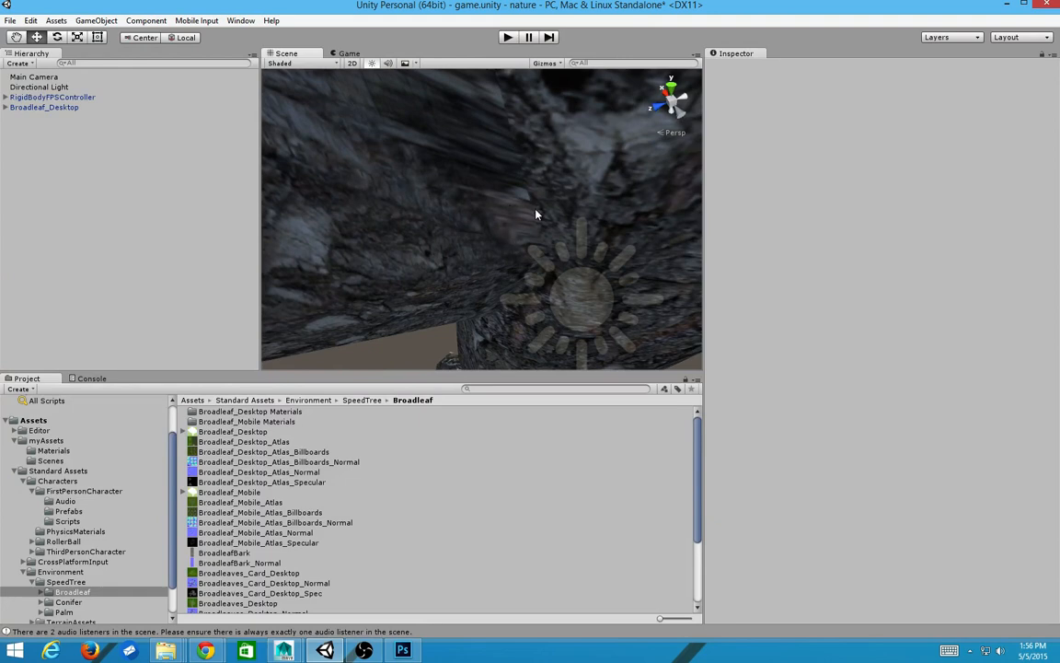
pyautogui.scroll(-6, 529, 184)
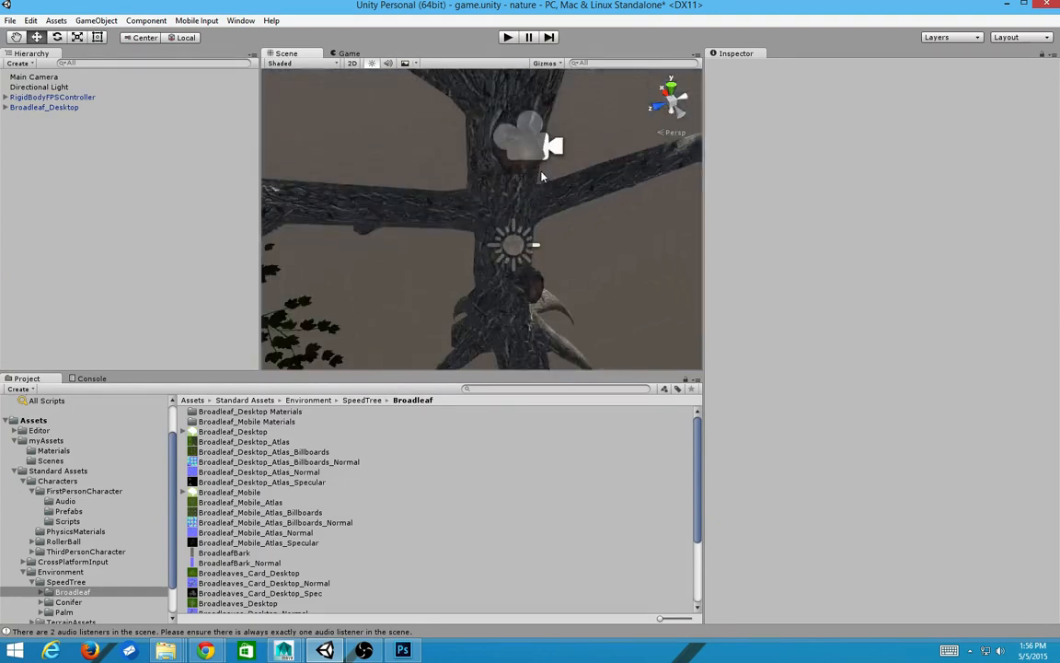
pyautogui.scroll(-5, 519, 179)
pyautogui.scroll(5, 508, 240)
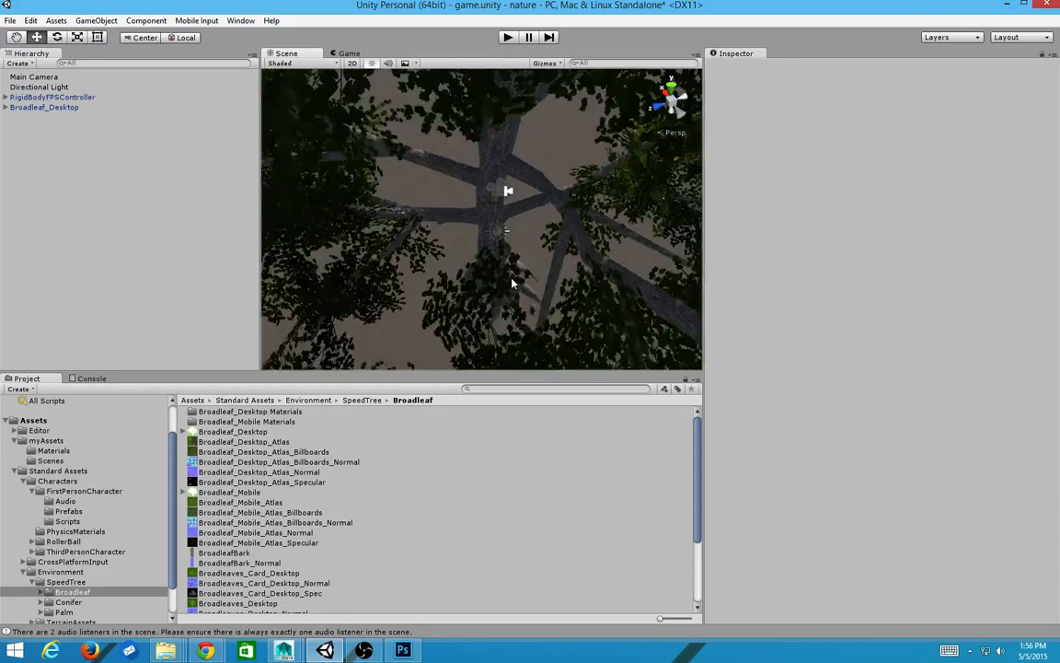
pyautogui.moveTo(505, 257)
pyautogui.keyDown('alt'); pyautogui.mouseDown()
pyautogui.moveTo(450, 235)
pyautogui.moveTo(426, 288)
pyautogui.moveTo(418, 249)
pyautogui.mouseUp(); pyautogui.keyUp('alt')
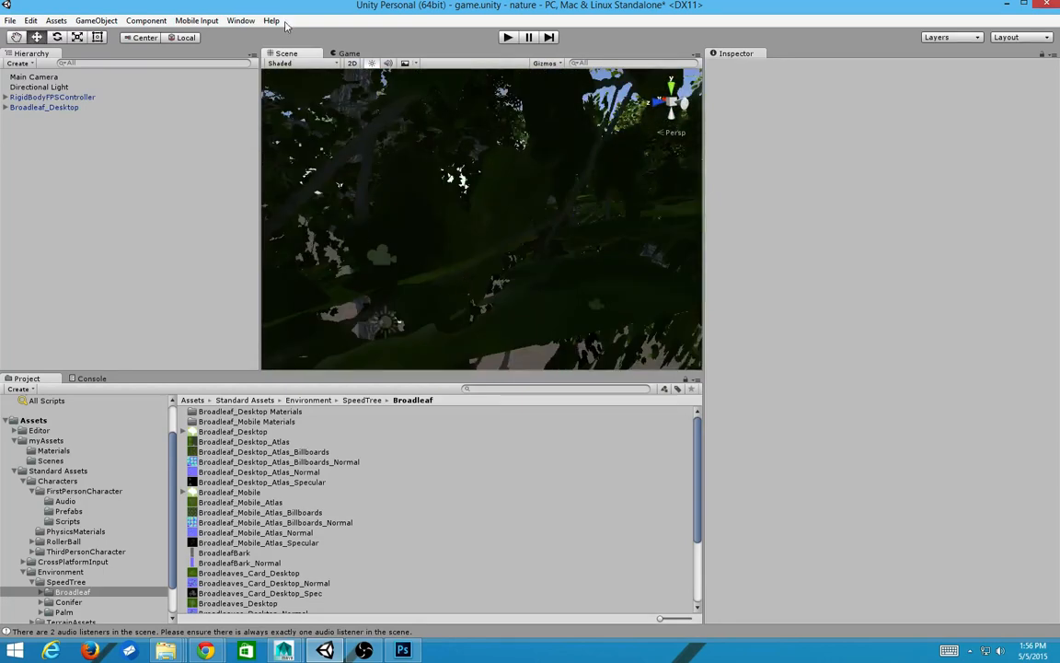
# Display the scene in Wireframe mode and view the whole tree's mesh from above
pyautogui.click(293, 63)
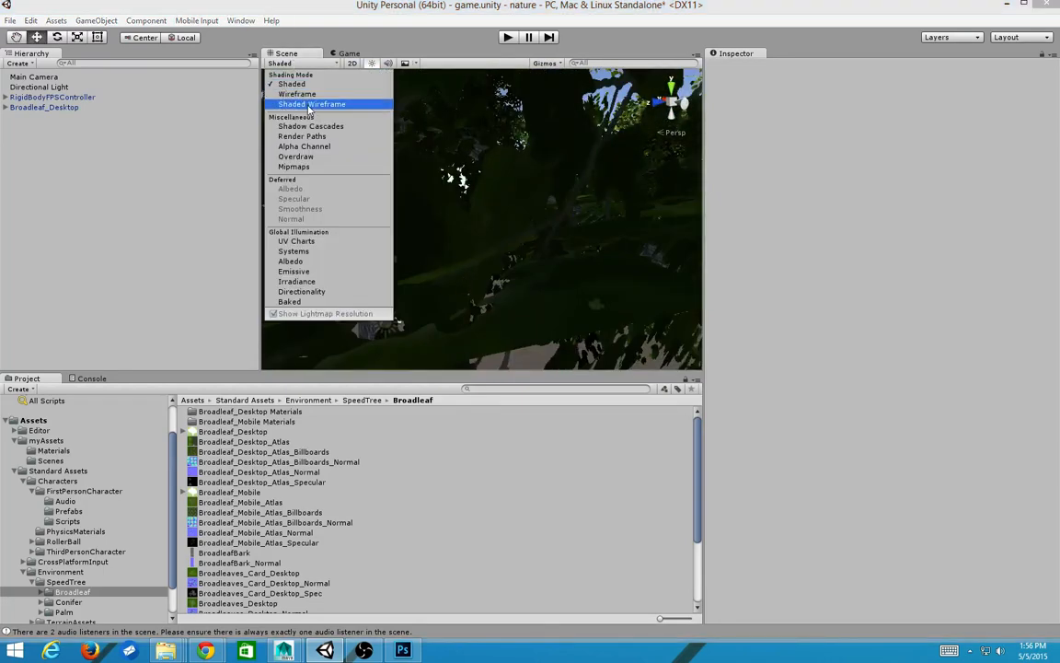
pyautogui.click(297, 94)
pyautogui.scroll(-8, 623, 254)
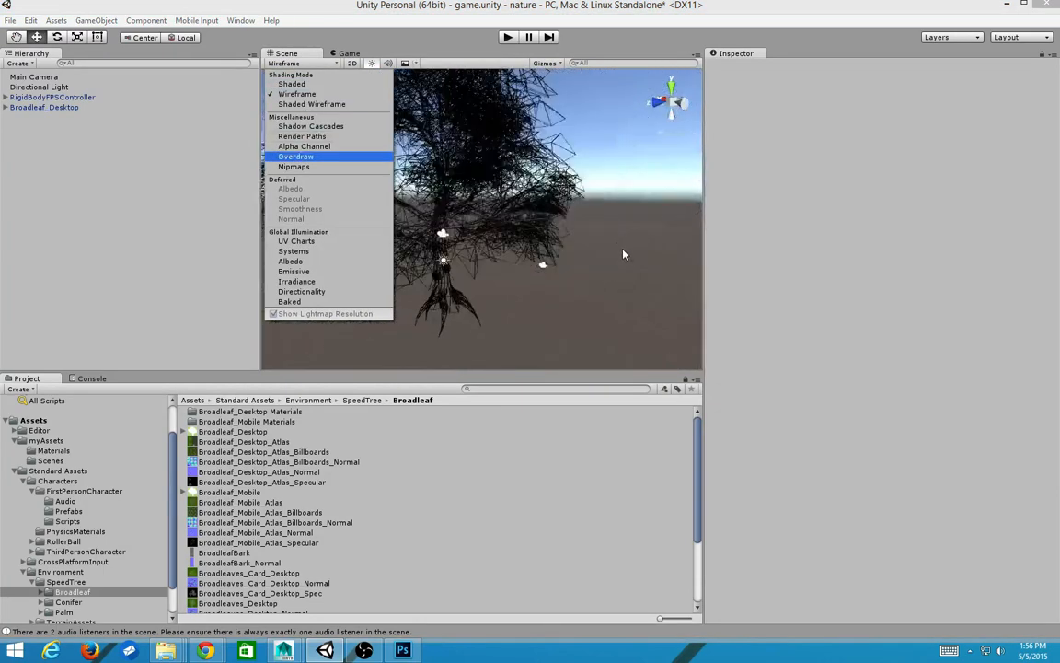
pyautogui.keyDown('alt'); pyautogui.moveTo(623, 254); pyautogui.dragTo(623, 308); pyautogui.keyUp('alt')
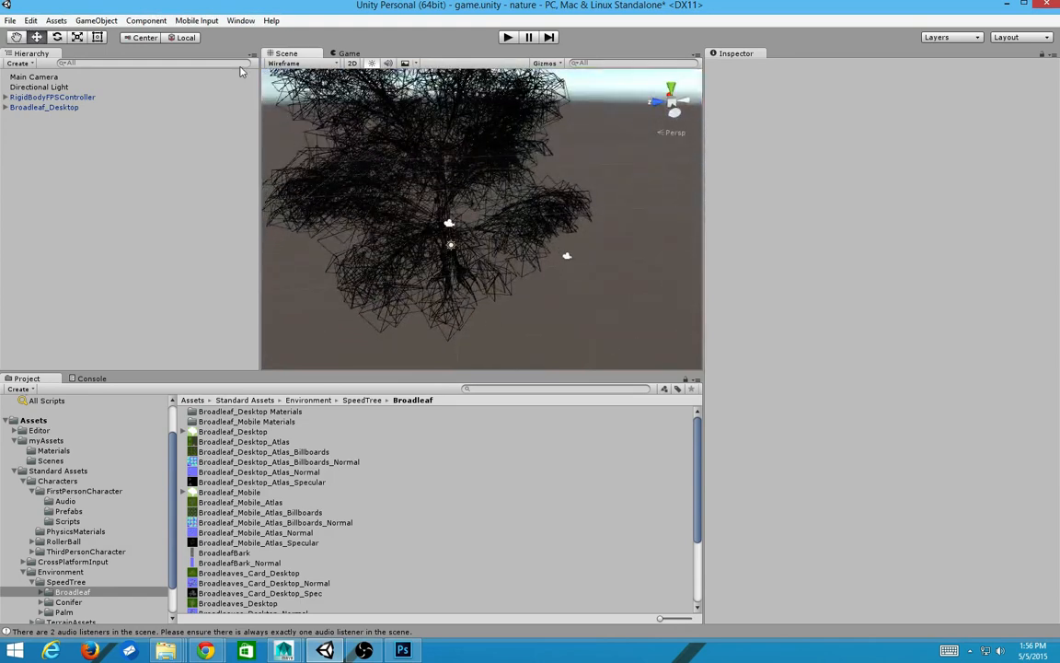
# Expand Broadleaf_Desktop and inspect its Billboard, LOD0, LOD1 and LOD2 objects, ending with the parent's LOD Group
pyautogui.click(7, 108)
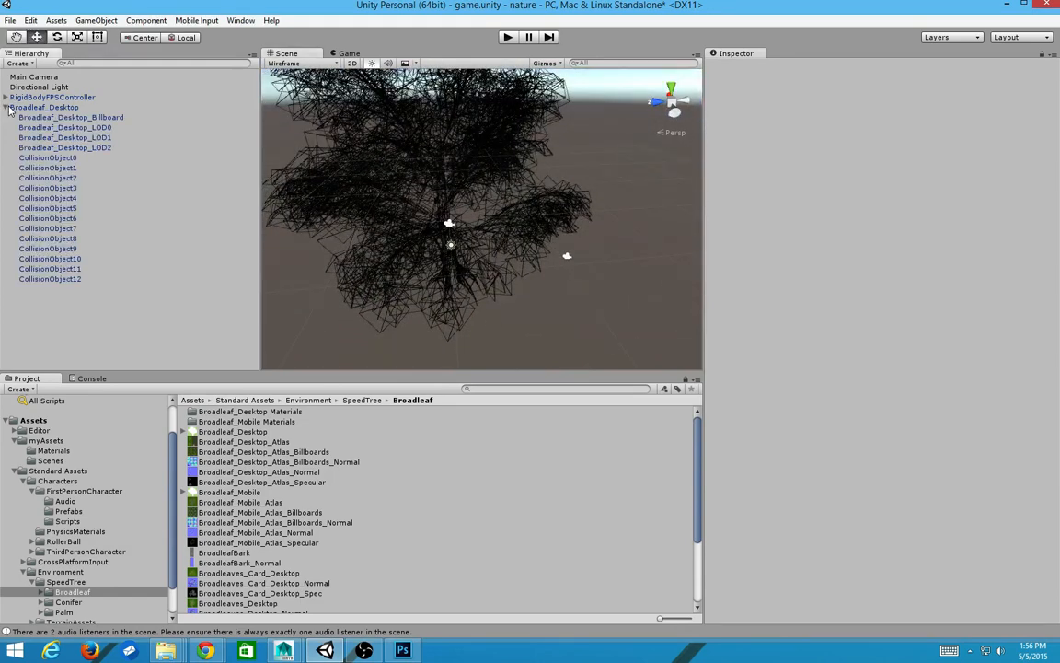
pyautogui.click(46, 117)
pyautogui.click(55, 128)
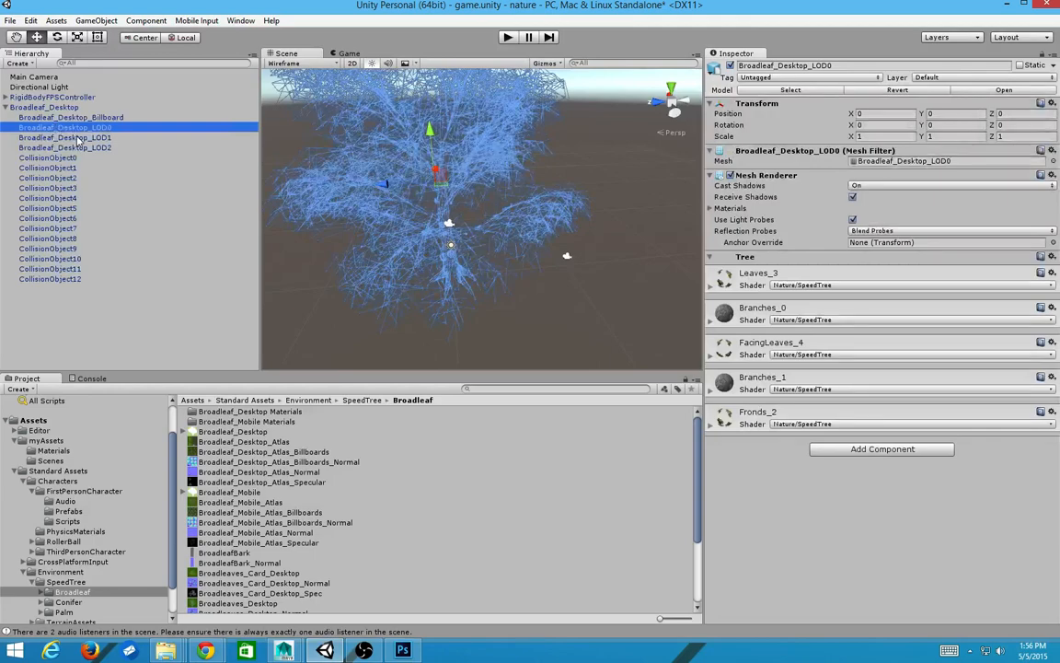
pyautogui.click(78, 138)
pyautogui.scroll(1, 508, 288)
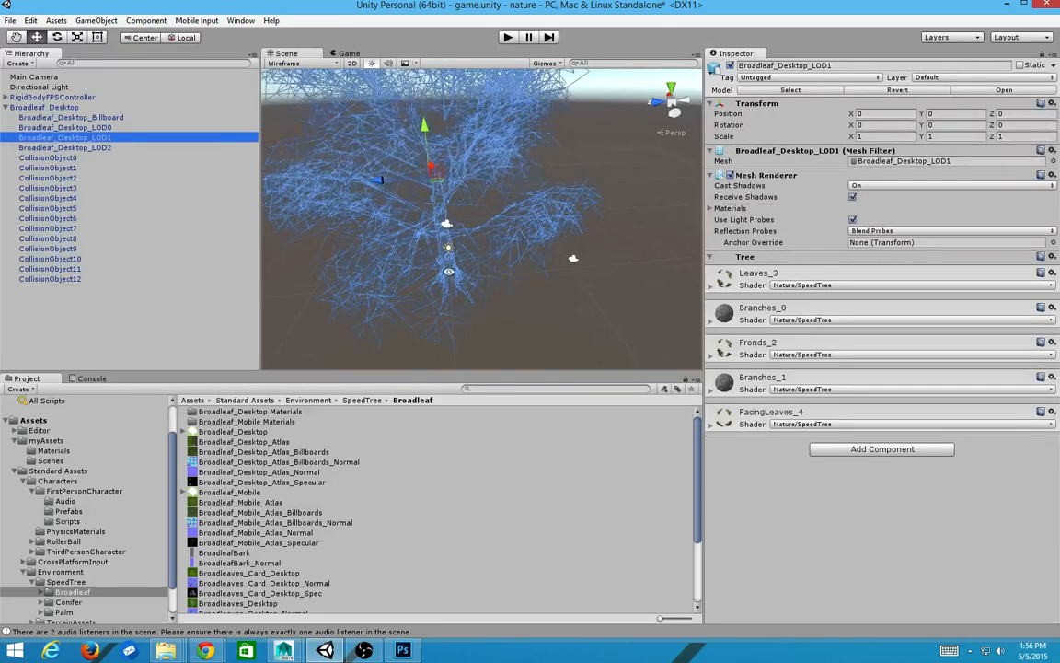
pyautogui.keyDown('alt'); pyautogui.moveTo(507, 288); pyautogui.dragTo(517, 118); pyautogui.keyUp('alt')
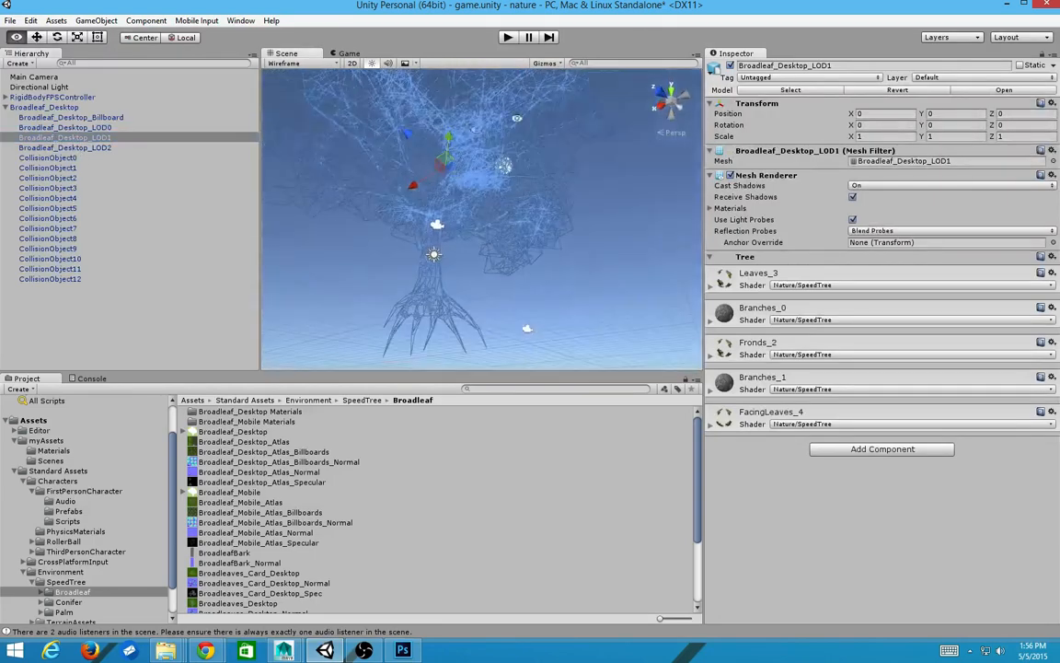
pyautogui.click(57, 147)
pyautogui.keyDown('alt'); pyautogui.moveTo(474, 201); pyautogui.dragTo(386, 204); pyautogui.keyUp('alt')
pyautogui.click(29, 108)
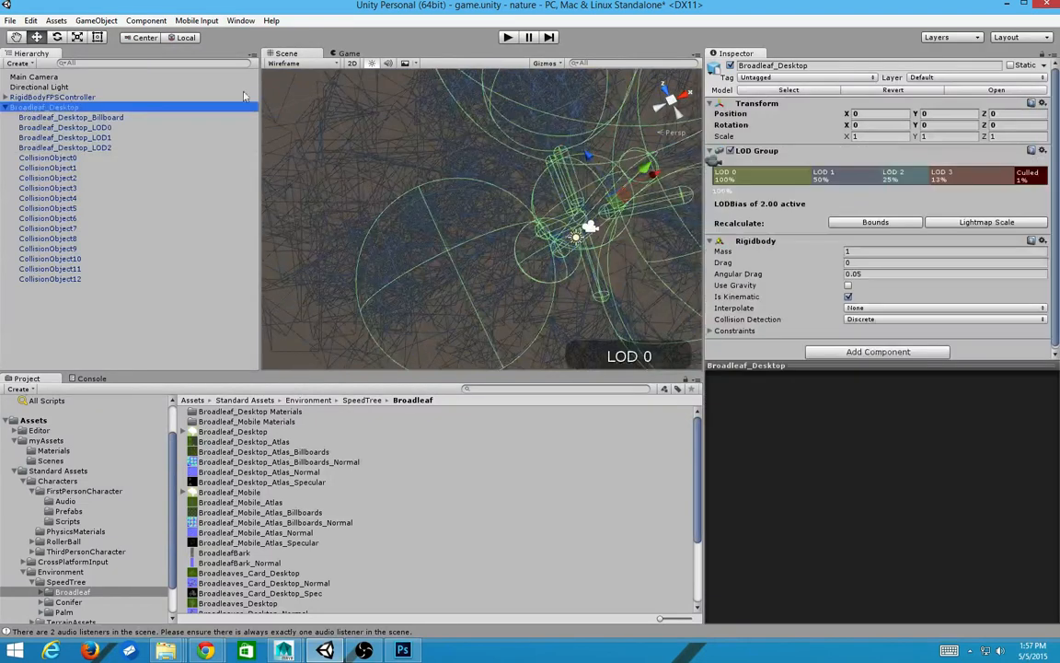
# Deselect the tree and display the scene in Shaded mode
pyautogui.click(307, 85)
pyautogui.click(302, 62)
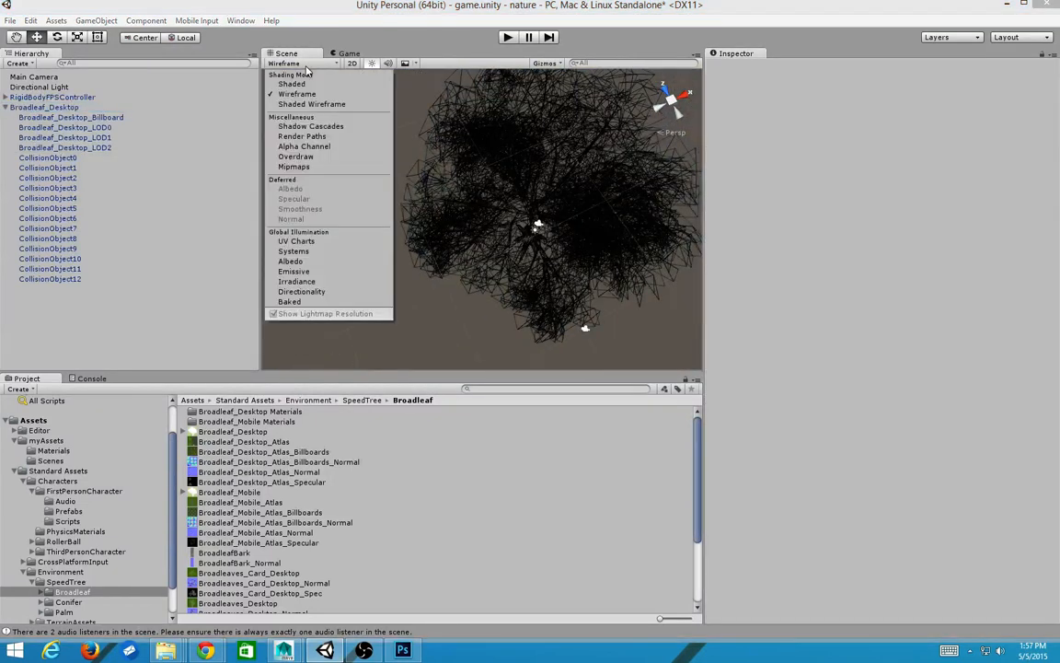
pyautogui.click(291, 83)
# Examine the Broadleaf_Desktop_LOD2 and Broadleaf_Desktop_LOD0 meshes on the shaded tree, comparing their trunk and foliage geometry
pyautogui.click(53, 147)
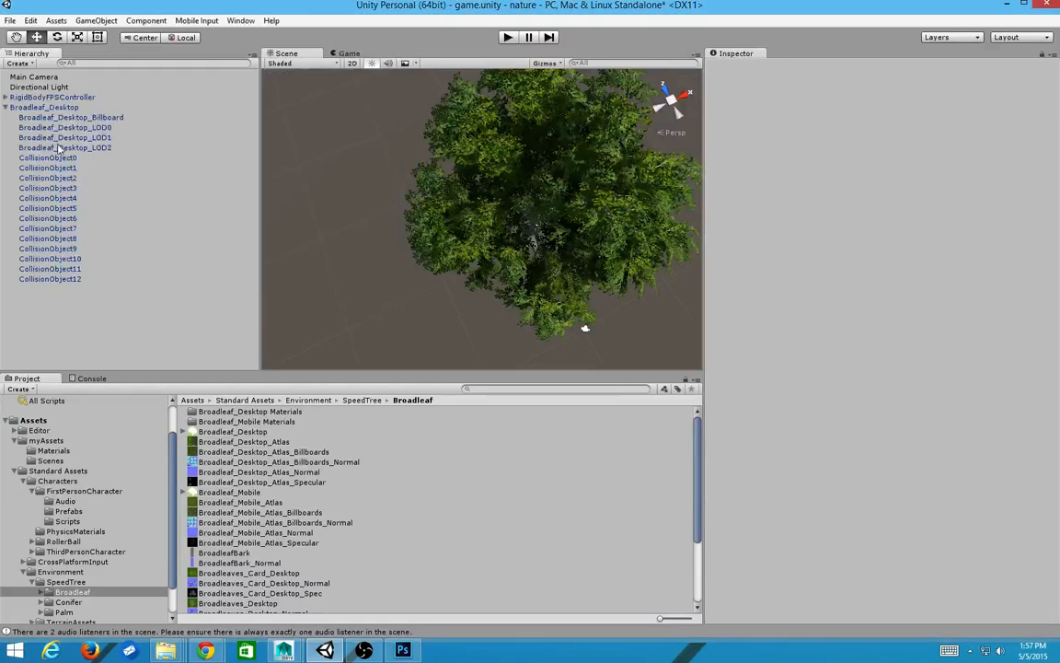
pyautogui.click(55, 147)
pyautogui.keyDown('alt'); pyautogui.moveTo(523, 113); pyautogui.dragTo(529, 124); pyautogui.keyUp('alt')
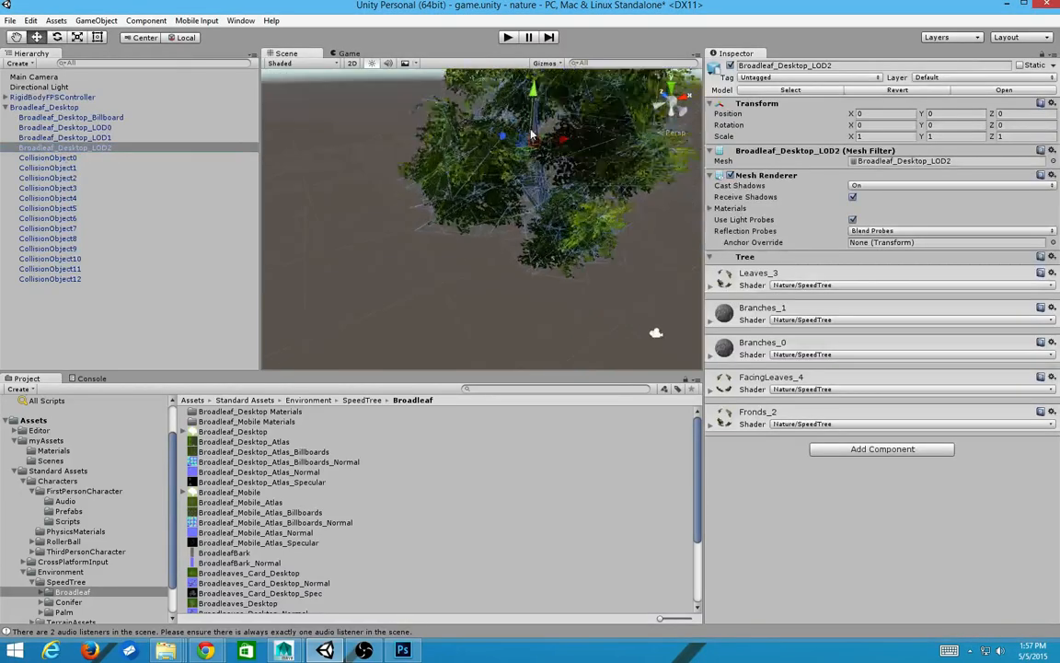
pyautogui.scroll(3, 529, 175)
pyautogui.keyDown('alt'); pyautogui.moveTo(479, 190); pyautogui.dragTo(591, 115); pyautogui.keyUp('alt')
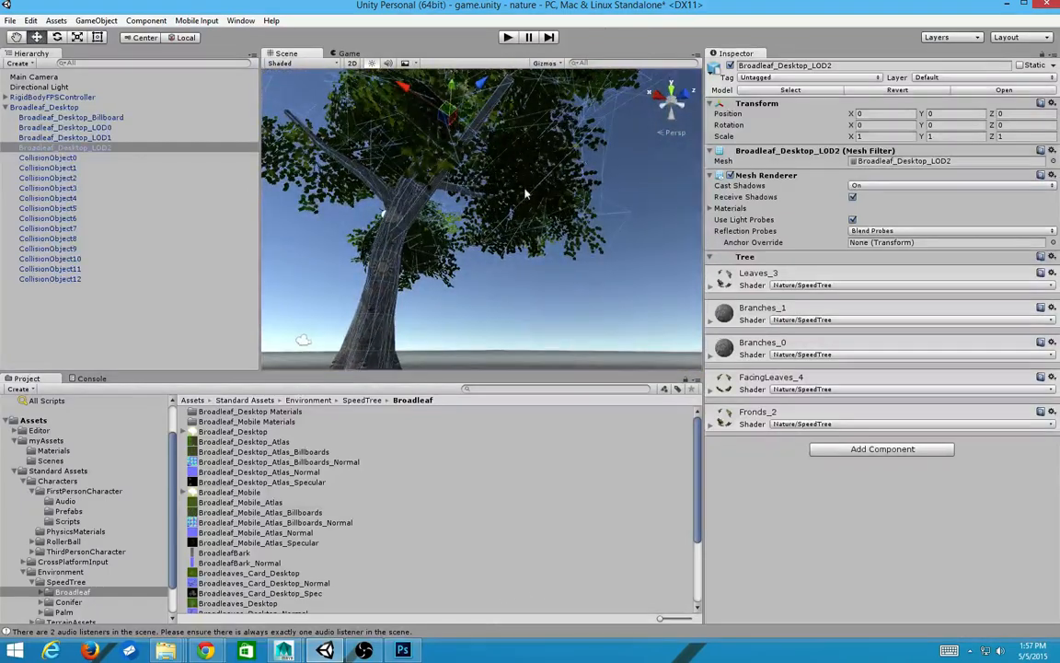
pyautogui.keyDown('alt'); pyautogui.moveTo(534, 153); pyautogui.dragTo(389, 265); pyautogui.keyUp('alt')
pyautogui.click(52, 128)
pyautogui.scroll(-2, 531, 149)
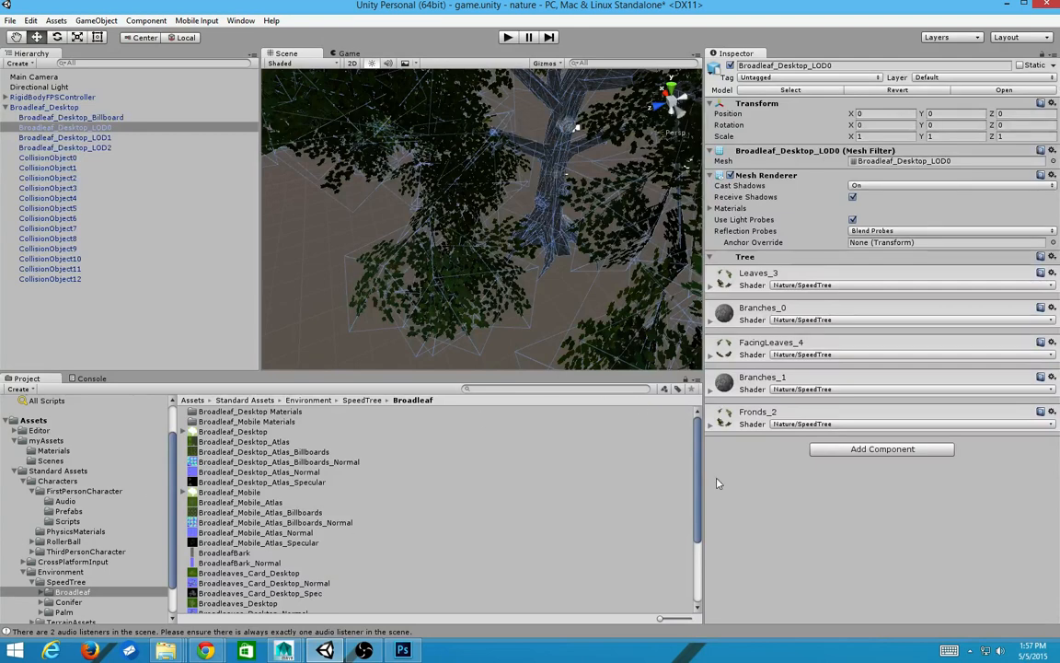
# Close Maya without saving the untitled scene and return to Unity
pyautogui.moveTo(283, 650)
pyautogui.click(295, 515)
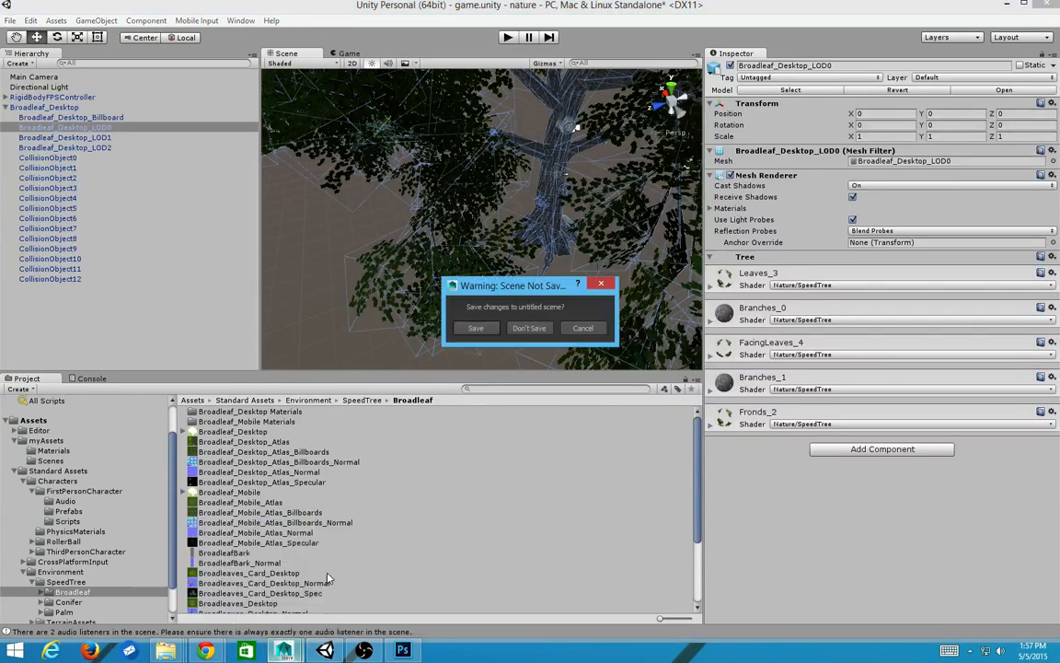
pyautogui.click(529, 327)
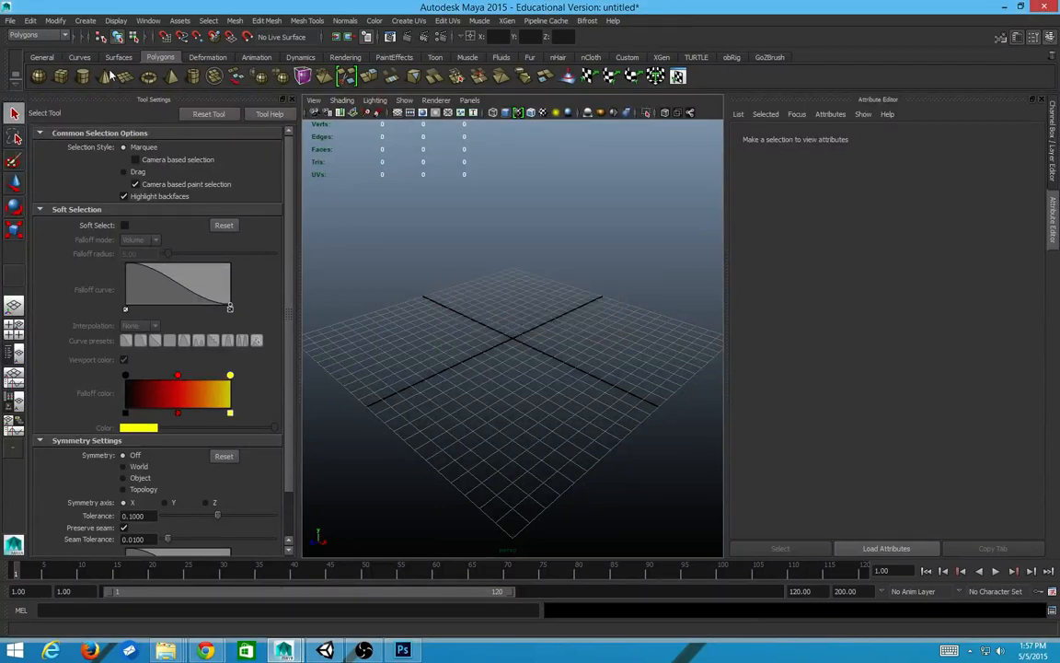
pyautogui.hotkey('alt', 'Tab')
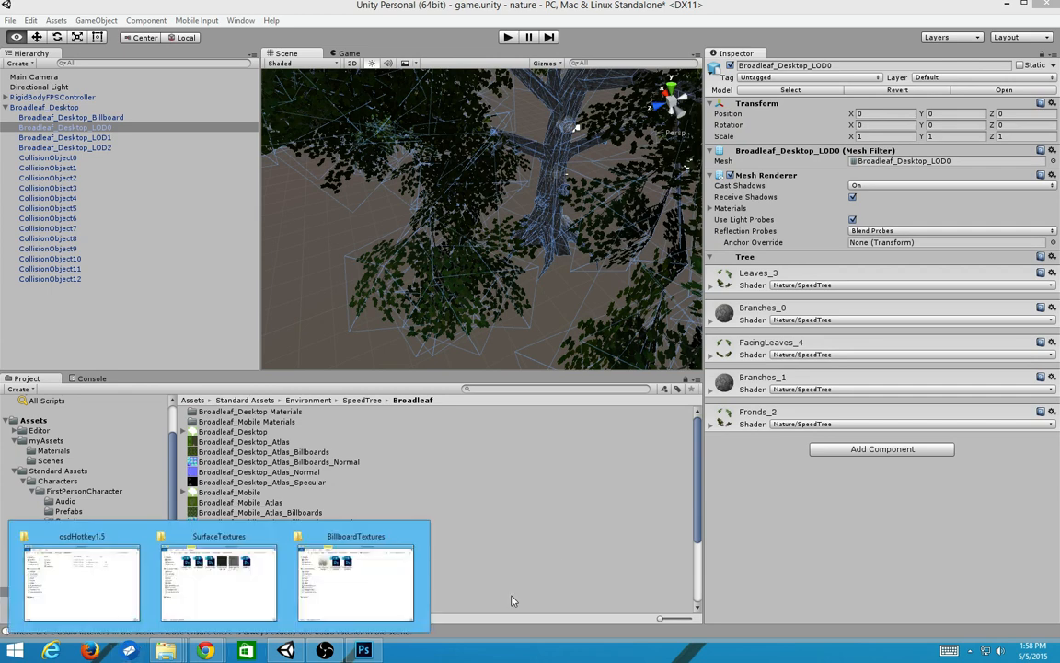
# Search the computer for blender and launch Blender
pyautogui.click(359, 651)
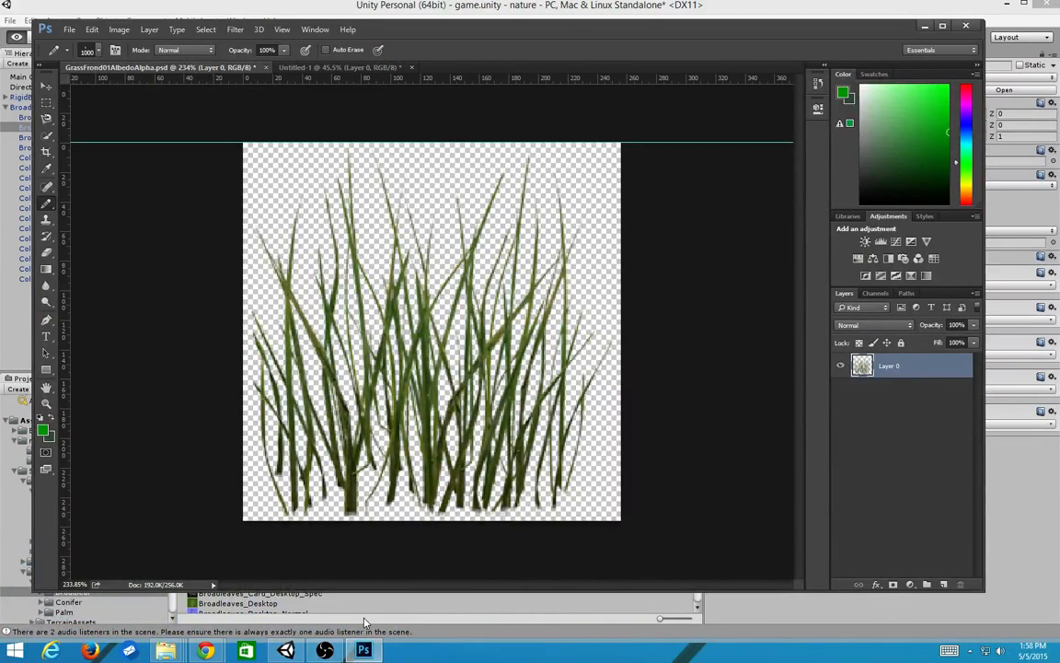
pyautogui.click(14, 650)
pyautogui.write('blender')
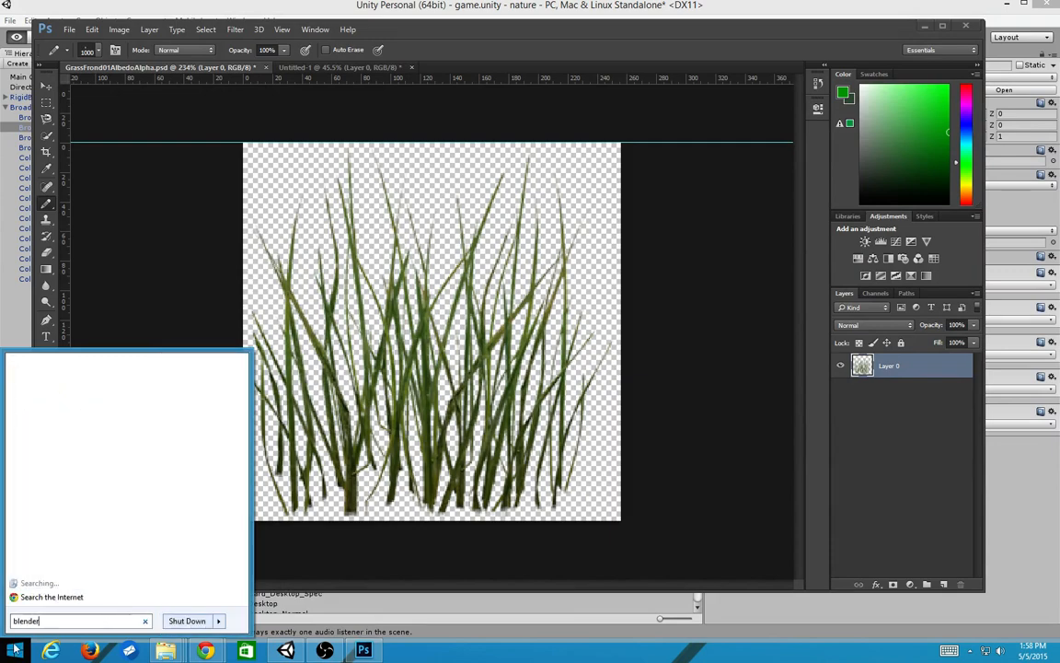
pyautogui.press('Return')
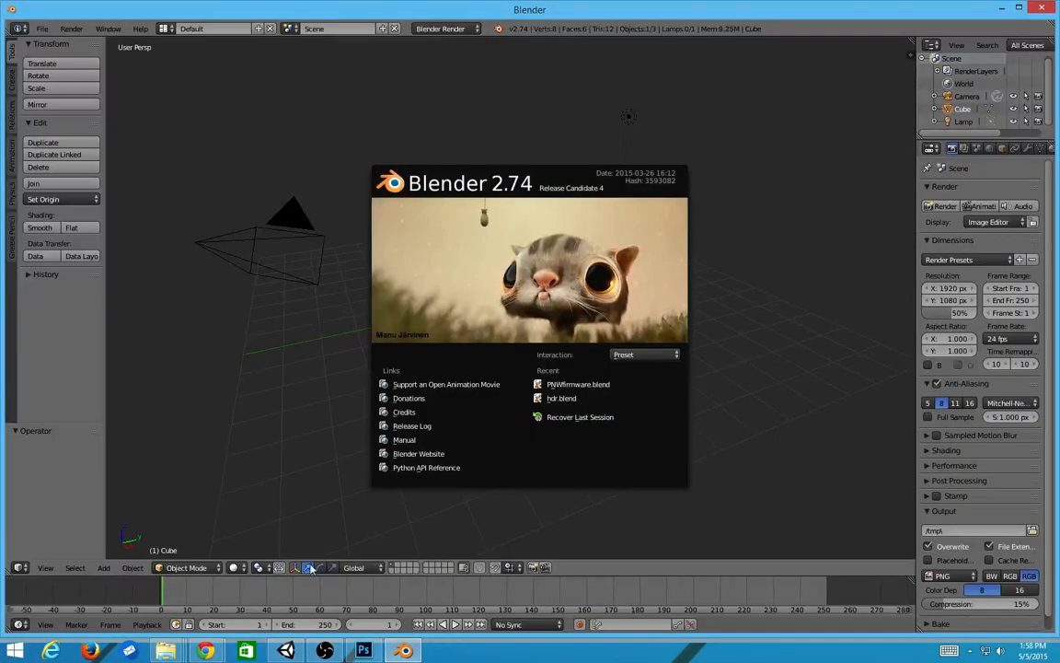
# Dismiss the splash screen and delete the default cube from the scene
pyautogui.click(225, 381)
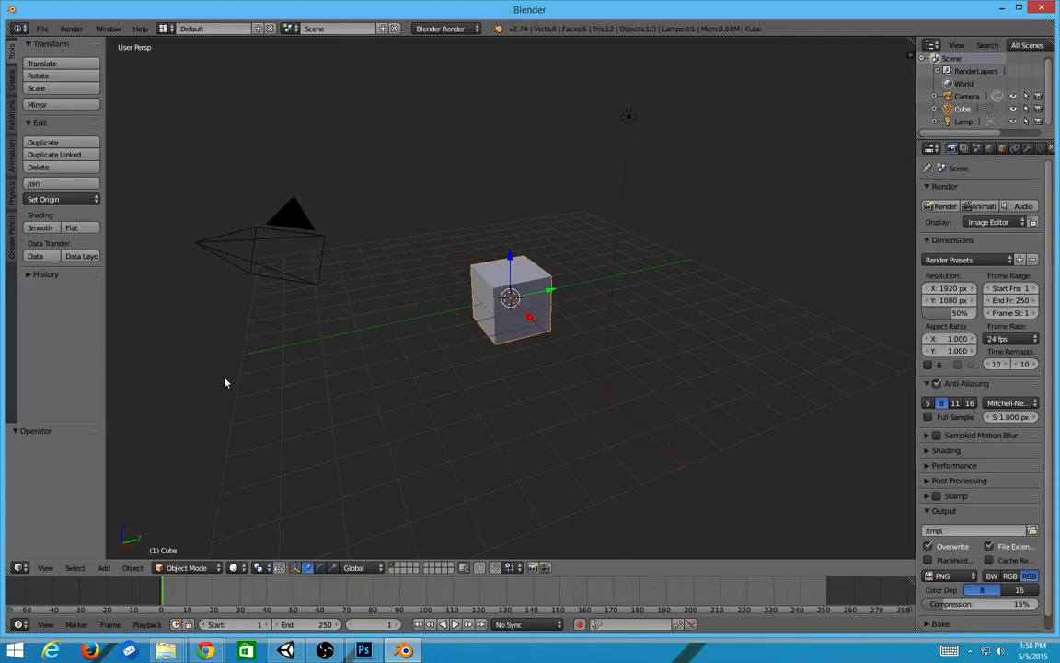
pyautogui.scroll(-2, 355, 287)
pyautogui.press('x')
pyautogui.click(356, 285)
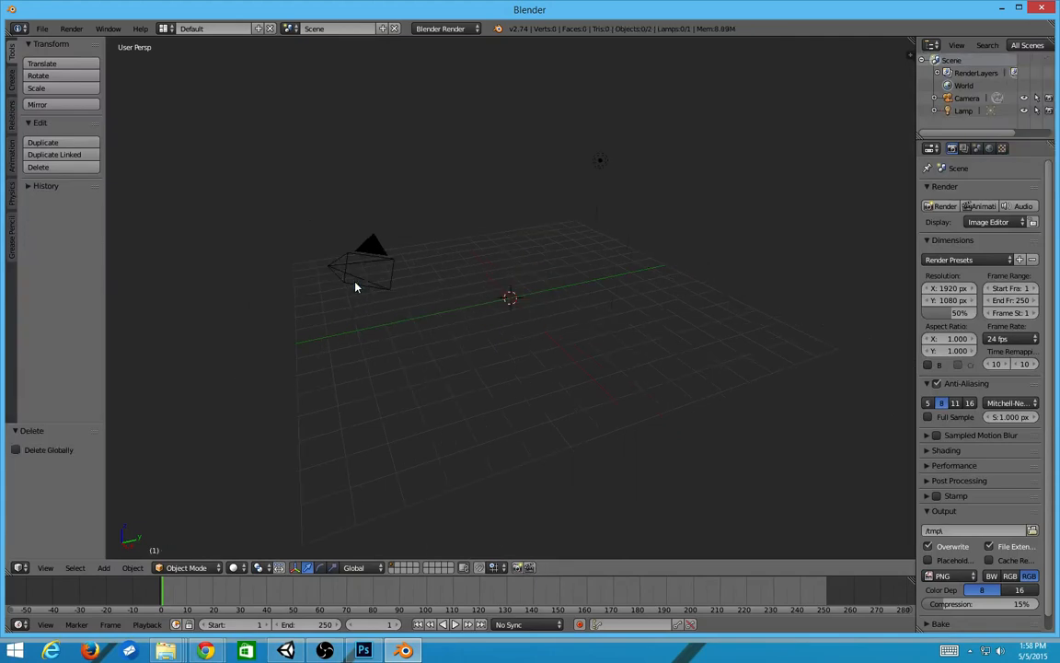
# Switch to Unity, examine the broadleaf tree's CollisionObject0 capsule collider around the trunk, and return to Blender
pyautogui.hotkey('alt', 'Tab')
pyautogui.hotkey('alt', 'Tab')
pyautogui.hotkey('alt', 'Tab')
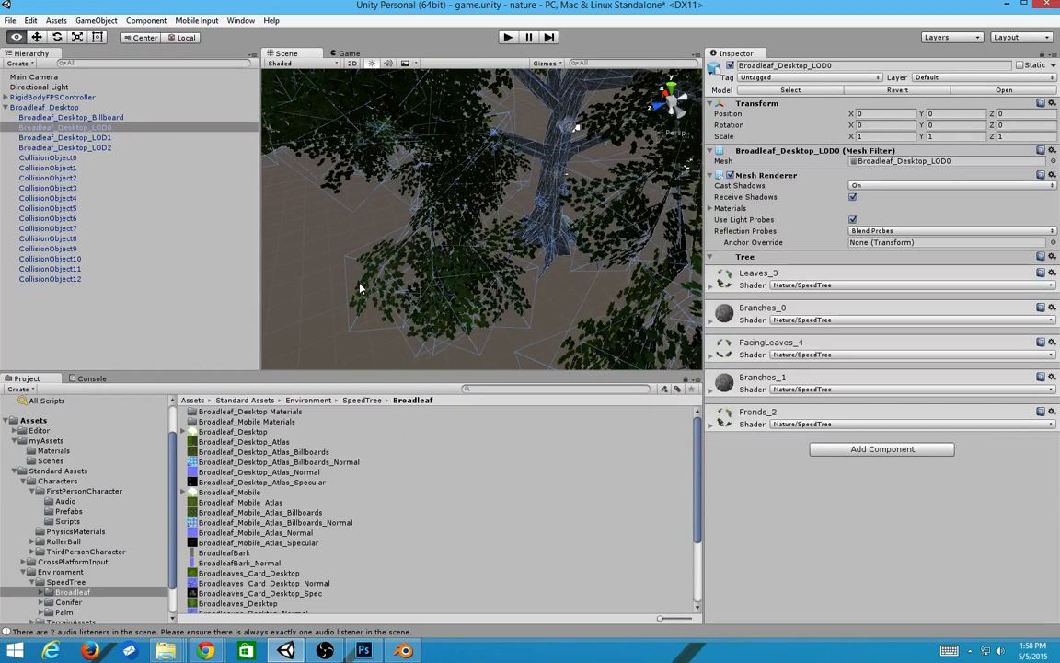
pyautogui.click(115, 159)
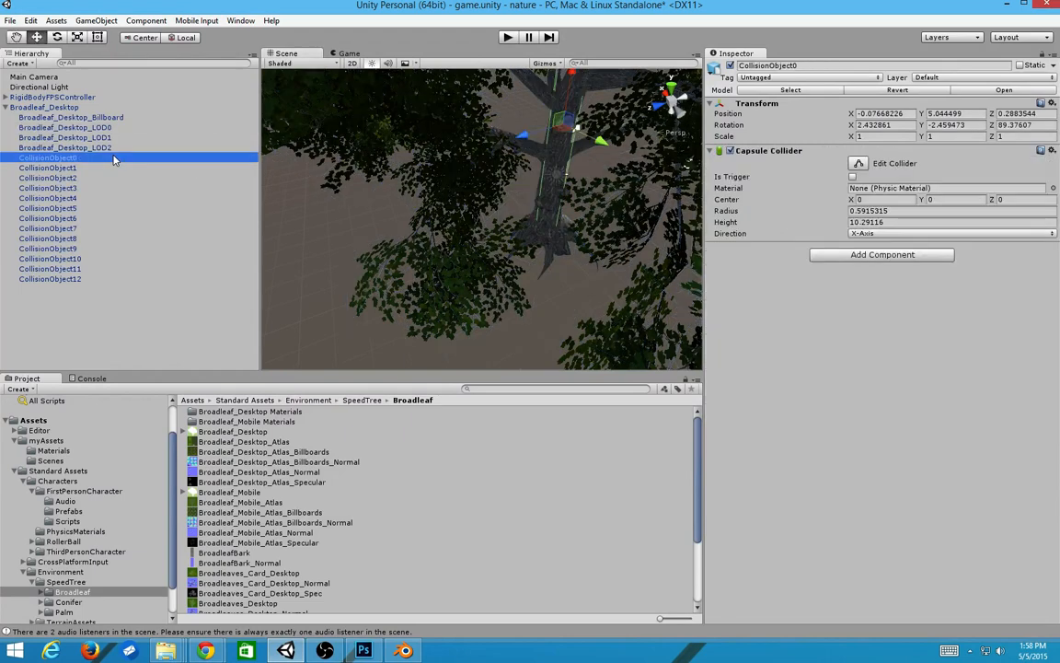
pyautogui.hotkey('alt', 'Tab')
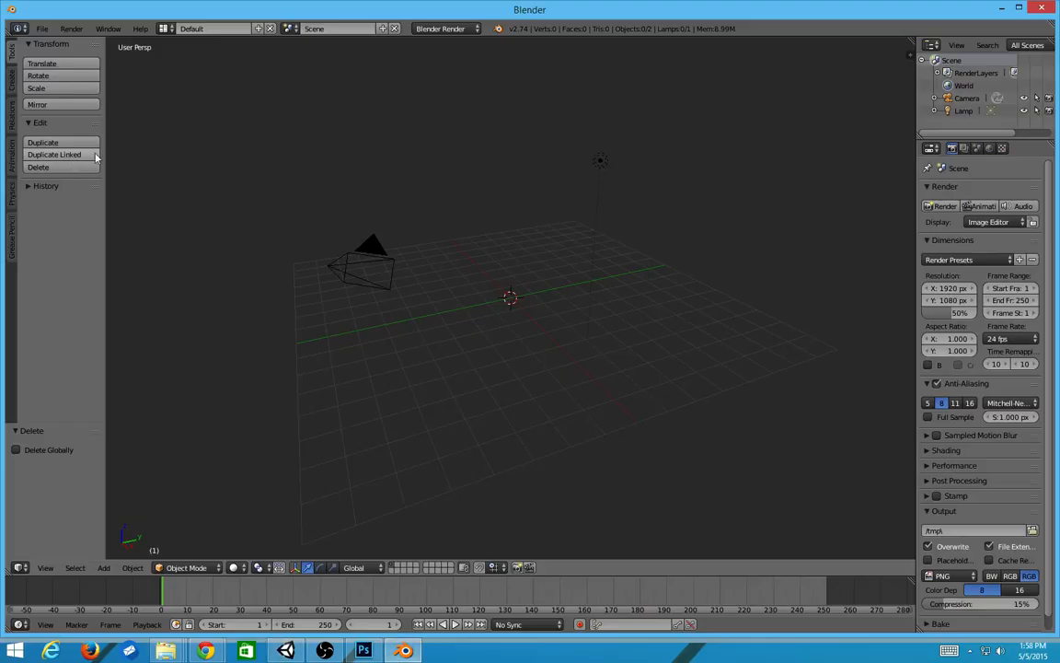
pyautogui.hotkey('alt', 'Tab')
pyautogui.scroll(-5, 318, 257)
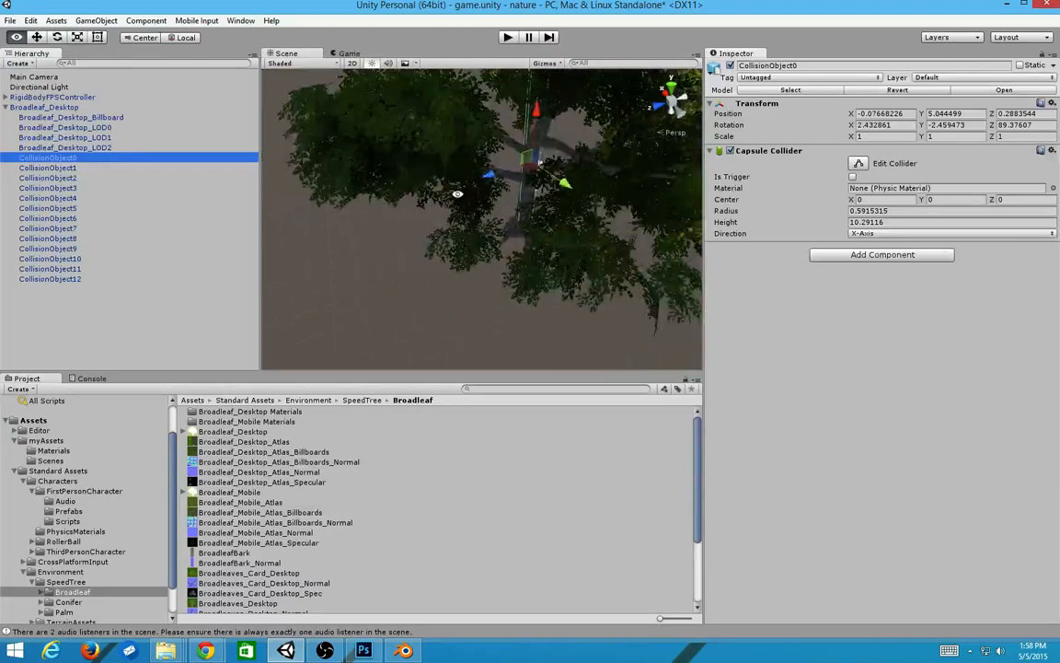
pyautogui.keyDown('alt'); pyautogui.moveTo(455, 194); pyautogui.dragTo(471, 218); pyautogui.keyUp('alt')
pyautogui.hotkey('alt', 'Tab')
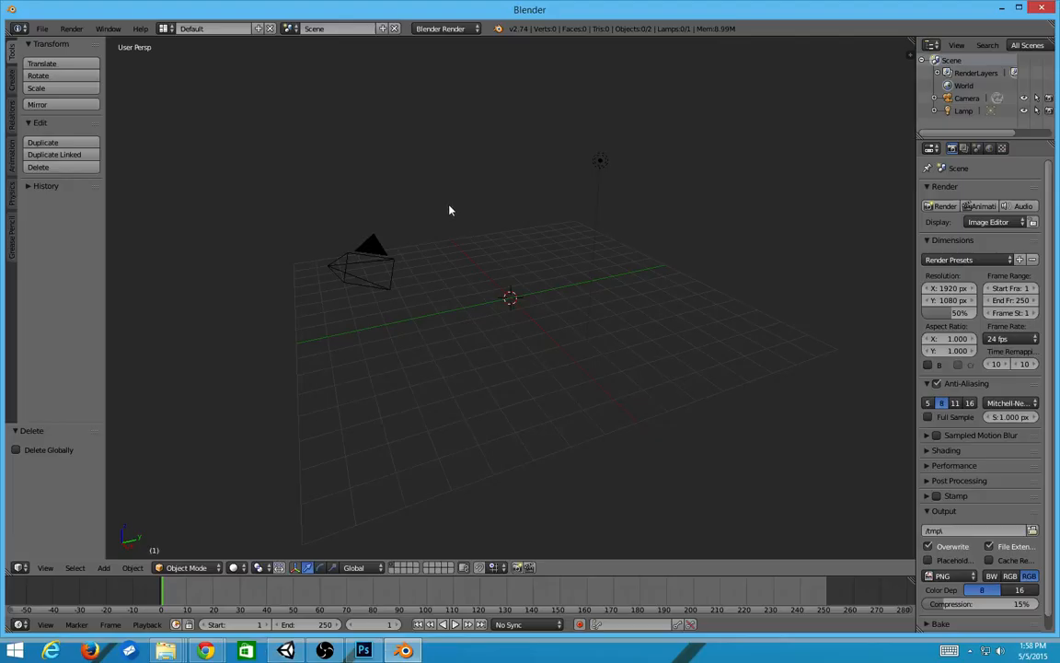
# Add a plane mesh at the 3D cursor and enter Edit Mode on it
pyautogui.hotkey('shift', 'a')
pyautogui.moveTo(442, 205)
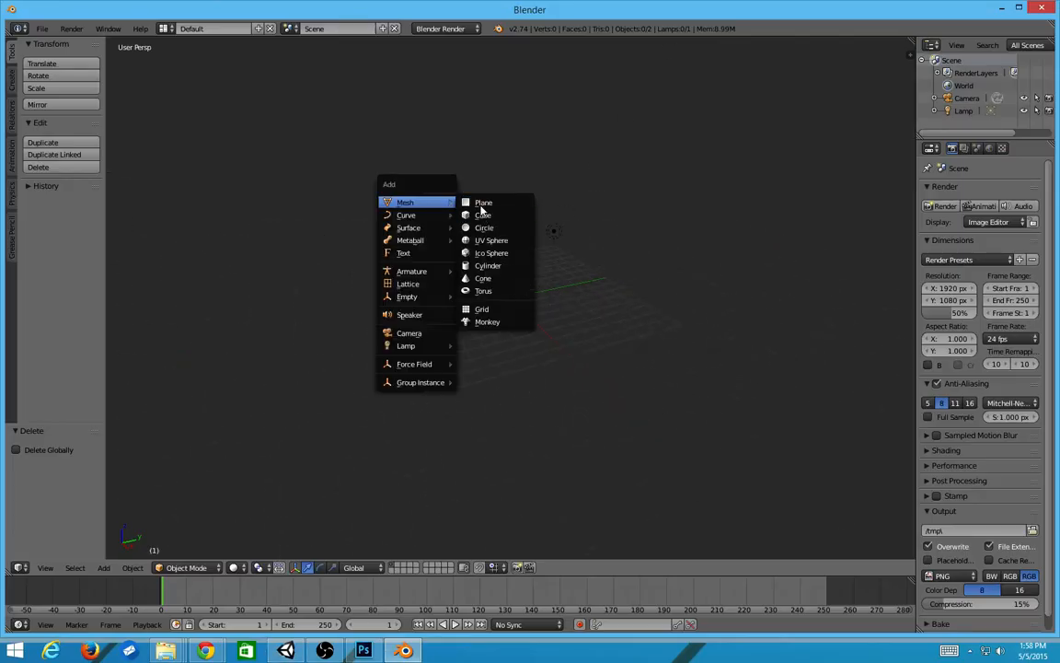
pyautogui.click(480, 207)
pyautogui.press('Tab')
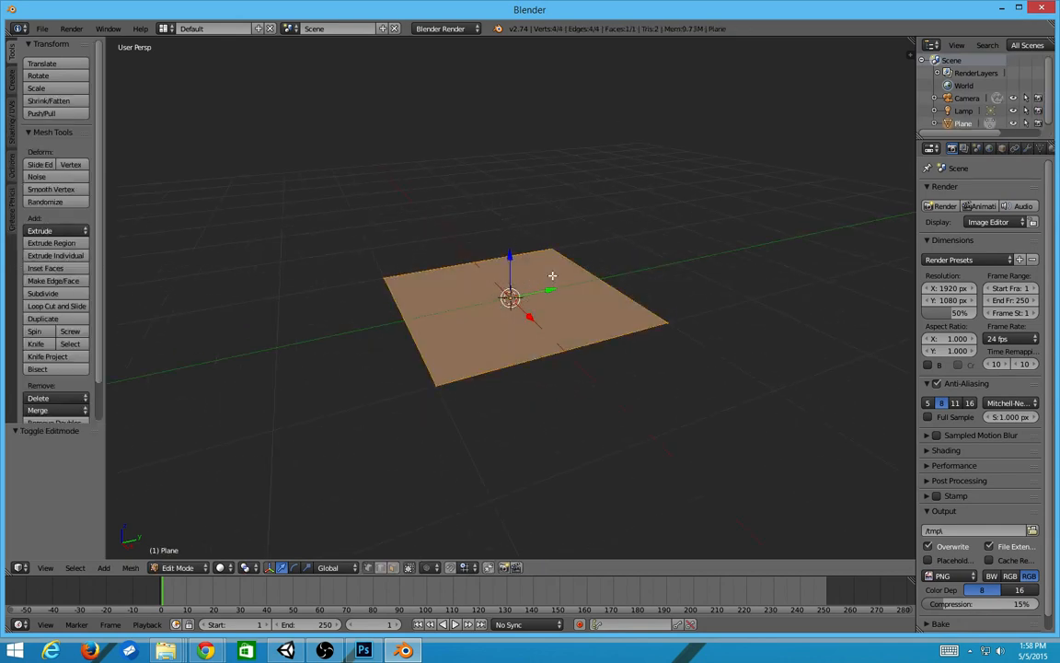
# Divide the plane into four triangles meeting at its centre with Poke Faces
pyautogui.press('space')
pyautogui.write('poke')
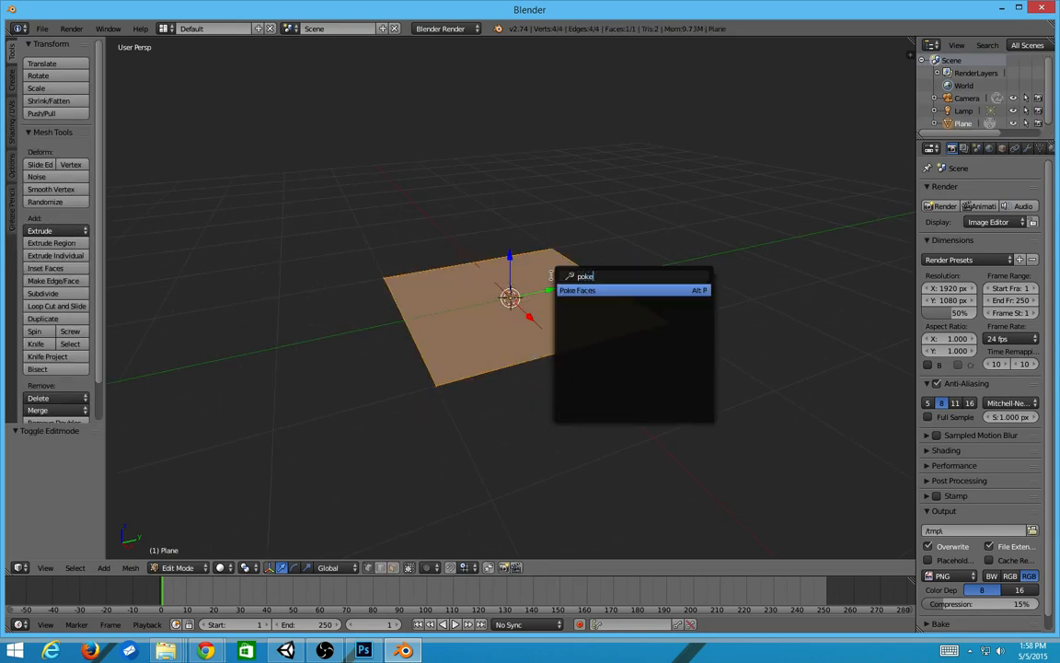
pyautogui.press('Return')
pyautogui.press('s')
pyautogui.click(547, 237)
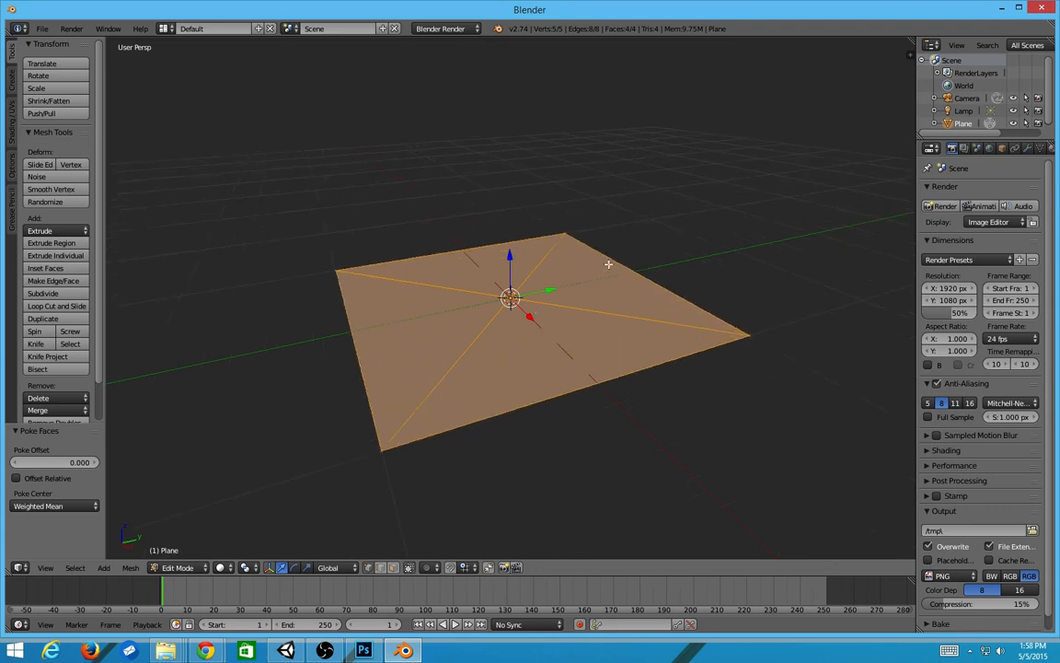
pyautogui.scroll(-3, 667, 259)
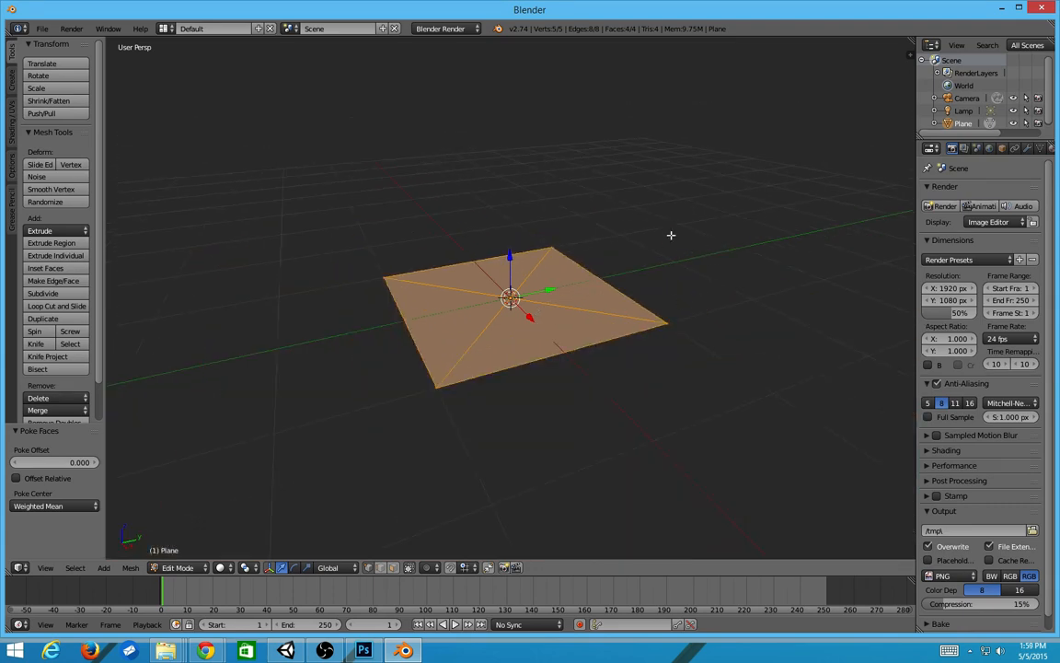
pyautogui.moveTo(672, 235); pyautogui.dragTo(530, 246, button='middle')
pyautogui.press('g')
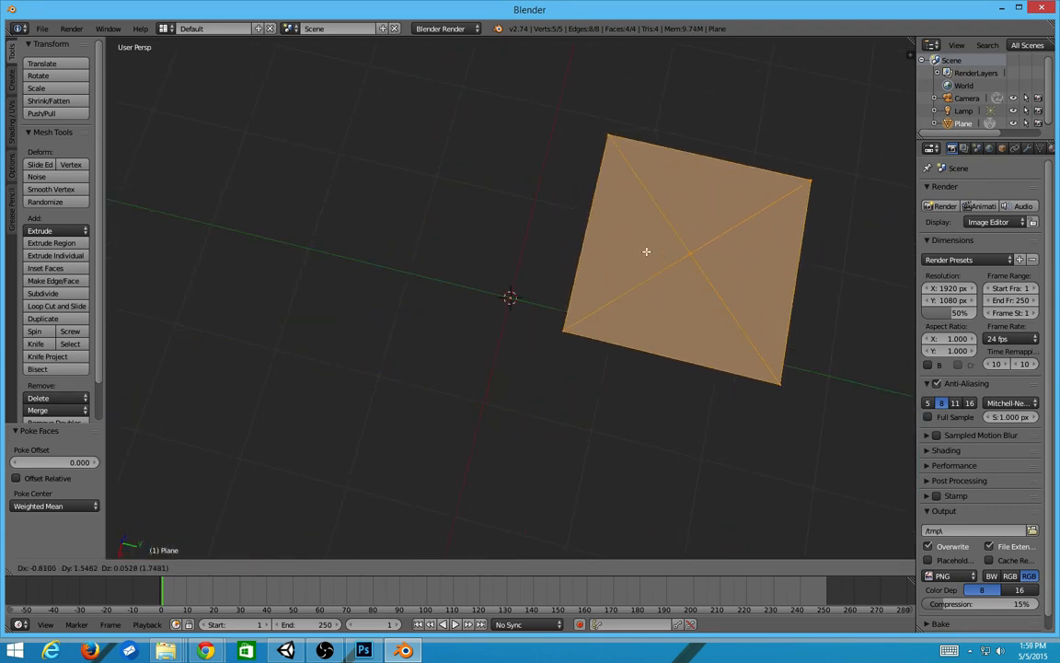
pyautogui.rightClick(641, 240)
pyautogui.press('a')
pyautogui.press('a')
pyautogui.scroll(1, 504, 402)
pyautogui.click(504, 297)
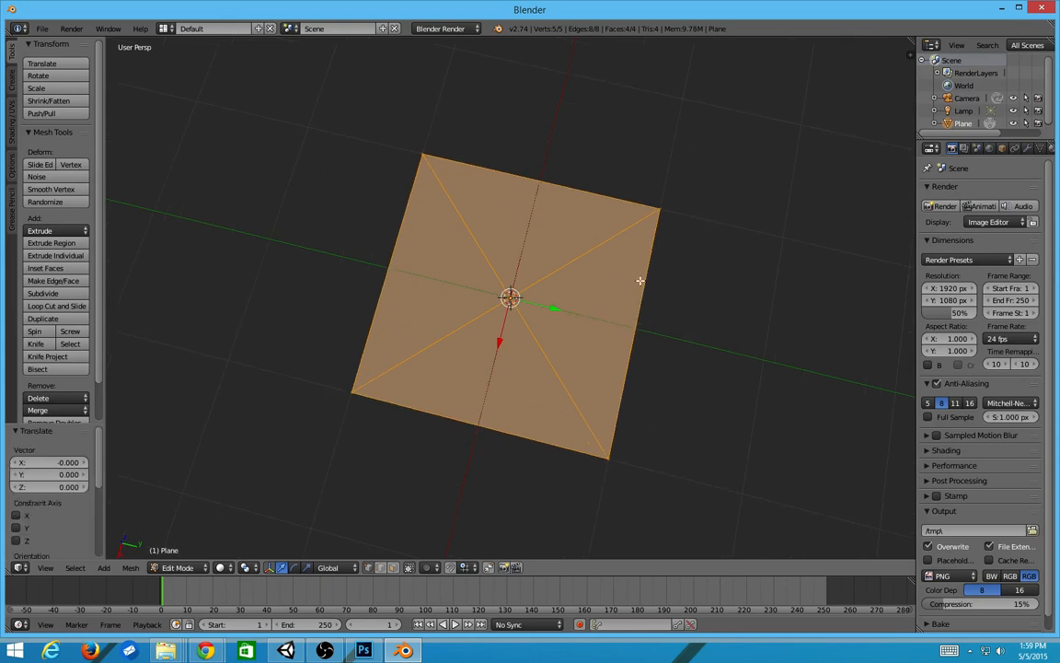
# Switch to vertex selection and raise the plane's centre vertex into a shallow pyramid peak
pyautogui.hotkey('ctrl', 'Tab')
pyautogui.click(576, 284)
pyautogui.rightClick(515, 302)
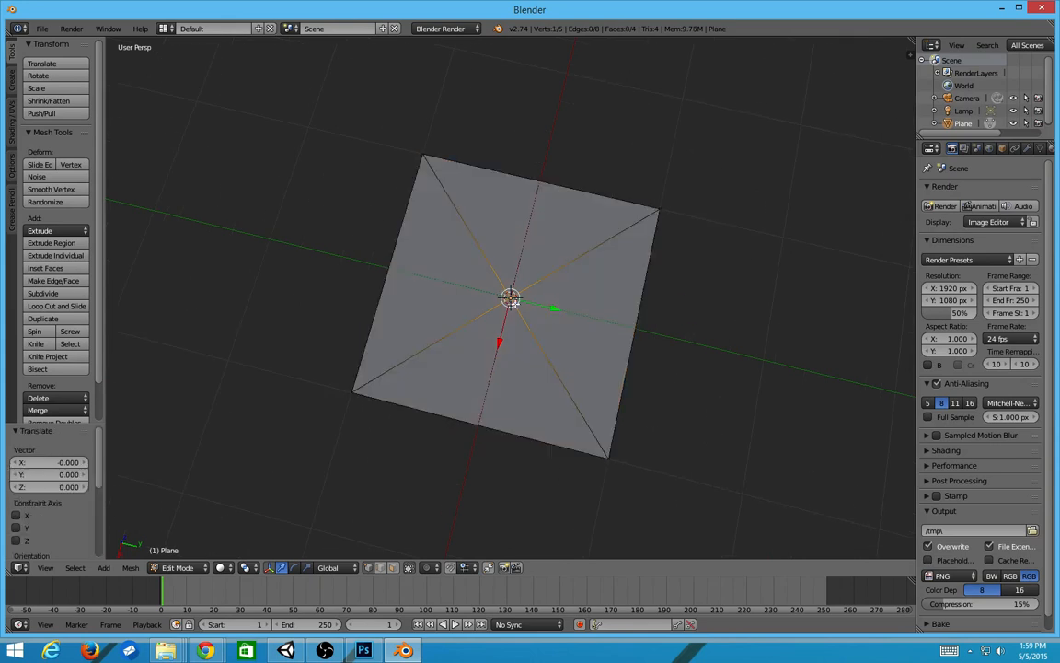
pyautogui.scroll(-4, 810, 362)
pyautogui.moveTo(690, 354); pyautogui.dragTo(631, 329, button='middle')
pyautogui.press('g')
pyautogui.click(532, 227)
pyautogui.press('g')
pyautogui.click(448, 279)
# Select two diagonally opposite corner vertices of the pyramid and lower them about 0.26 along the Z axis
pyautogui.scroll(4, 589, 301)
pyautogui.rightClick(653, 320)
pyautogui.keyDown('shift'); pyautogui.rightClick(420, 277); pyautogui.keyUp('shift')
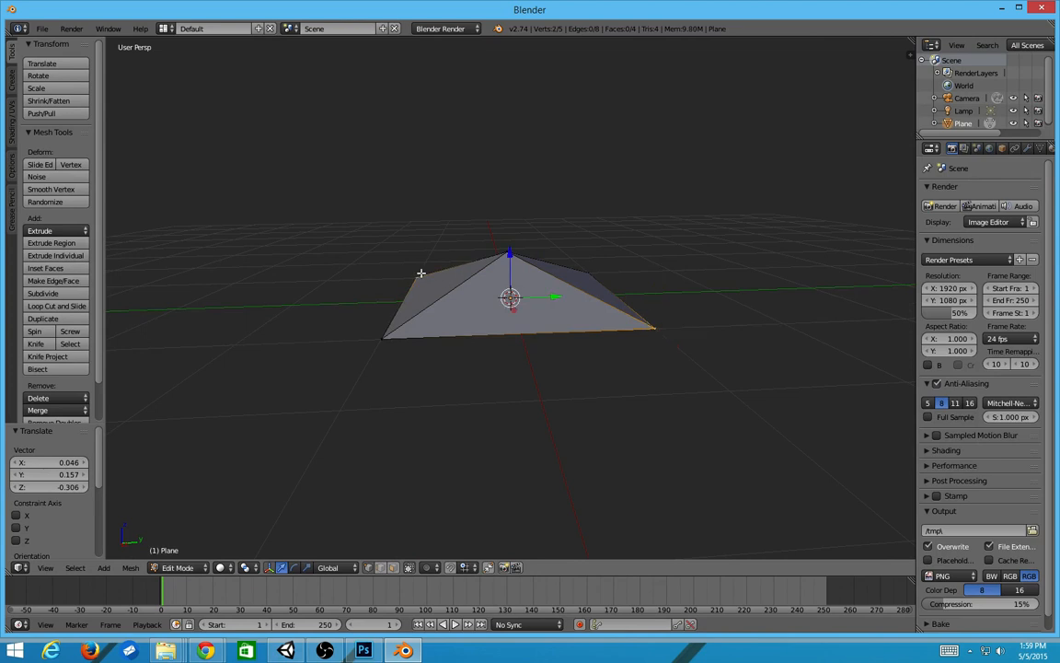
pyautogui.press('g')
pyautogui.press('z')
pyautogui.click(400, 345)
# Lower the near corner vertex between those two by about 0.35 along the Z axis
pyautogui.rightClick(383, 338)
pyautogui.press('g')
pyautogui.press('z')
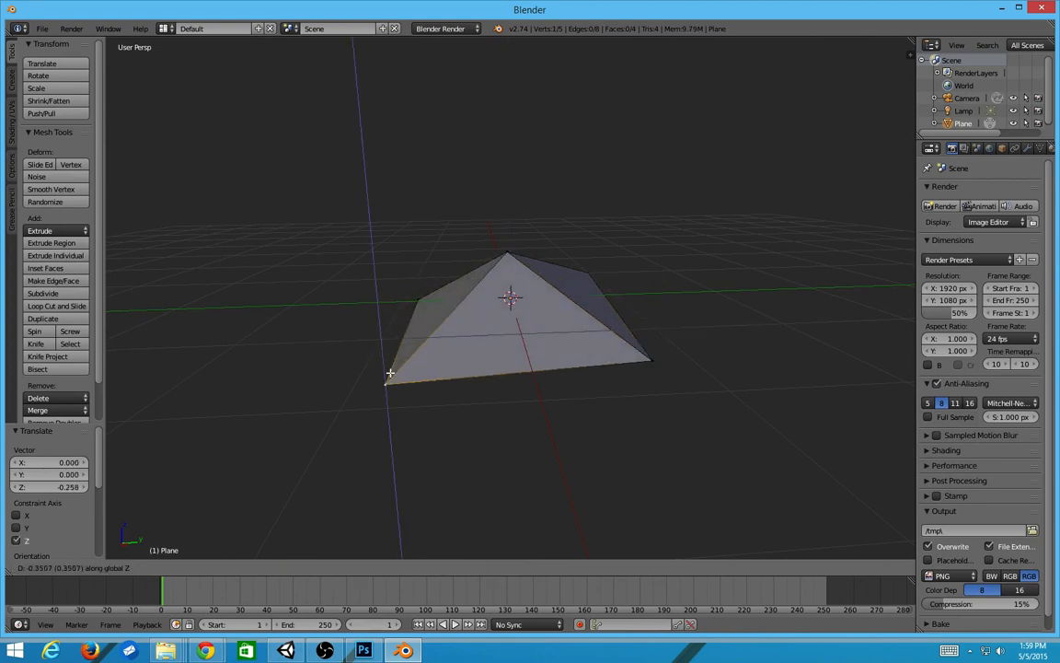
pyautogui.click(386, 373)
# Check the bent plane's shape in Object Mode, return to Edit Mode and select the whole mesh
pyautogui.moveTo(630, 311); pyautogui.dragTo(575, 372, button='middle')
pyautogui.scroll(-3, 526, 322)
pyautogui.press('Tab')
pyautogui.scroll(4, 527, 322)
pyautogui.press('Tab')
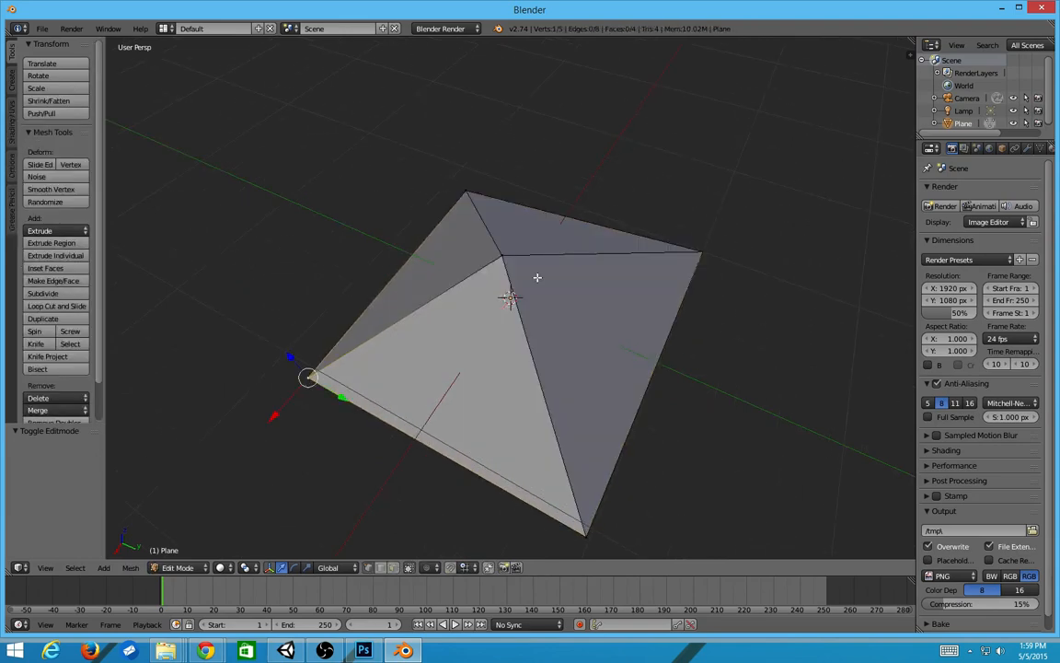
pyautogui.press('a')
pyautogui.press('a')
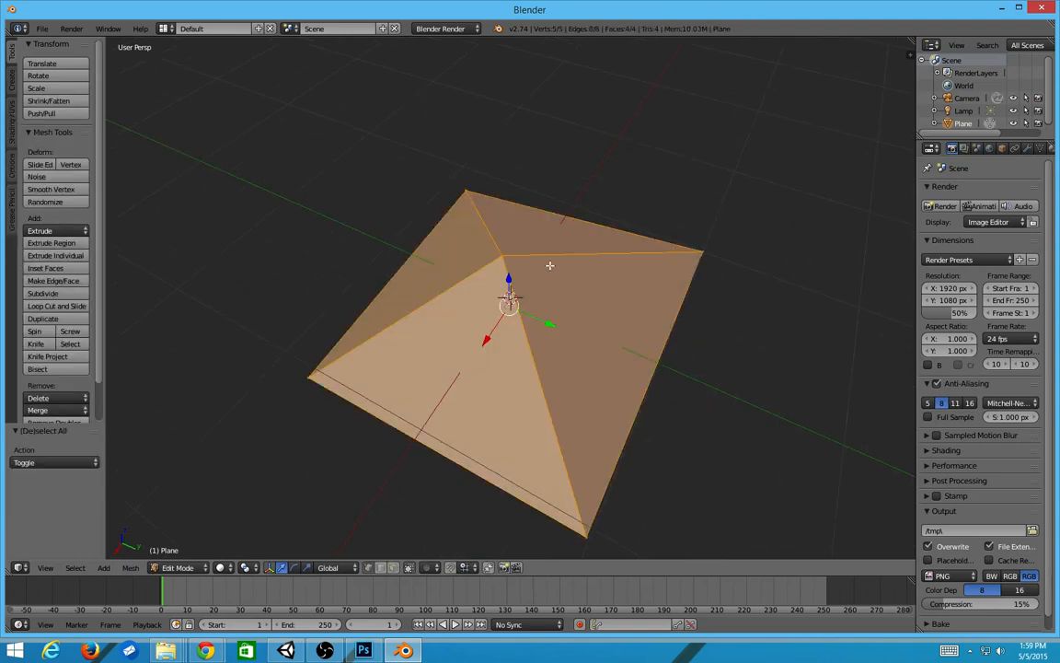
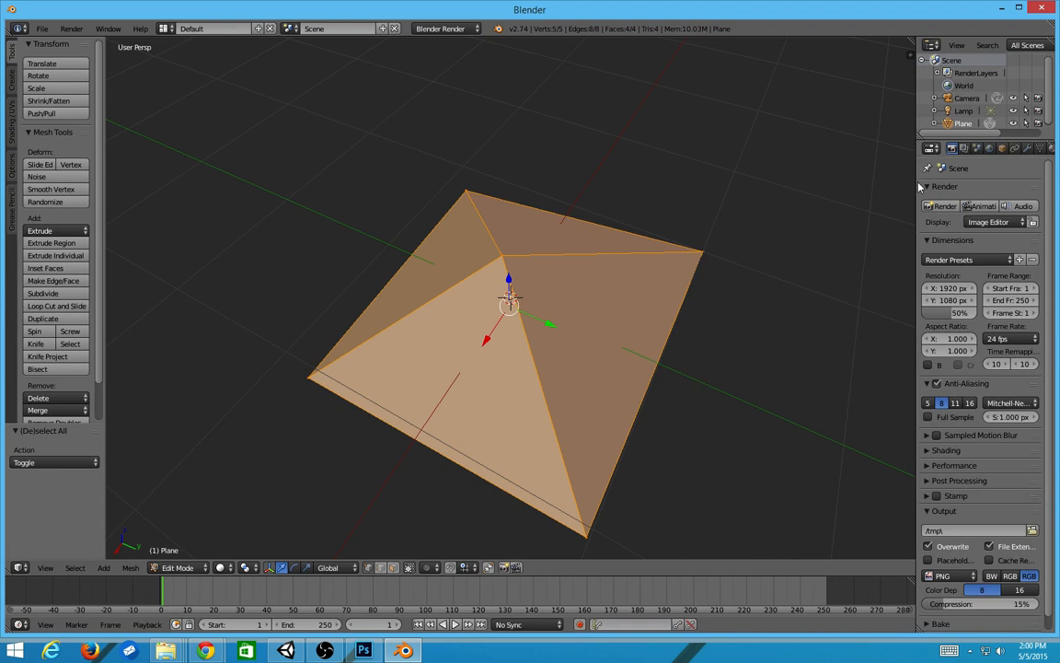
# Widen the Outliner and Properties area, turn the Outliner into a UV/Image Editor, and start opening an image
pyautogui.moveTo(914, 182); pyautogui.dragTo(683, 231)
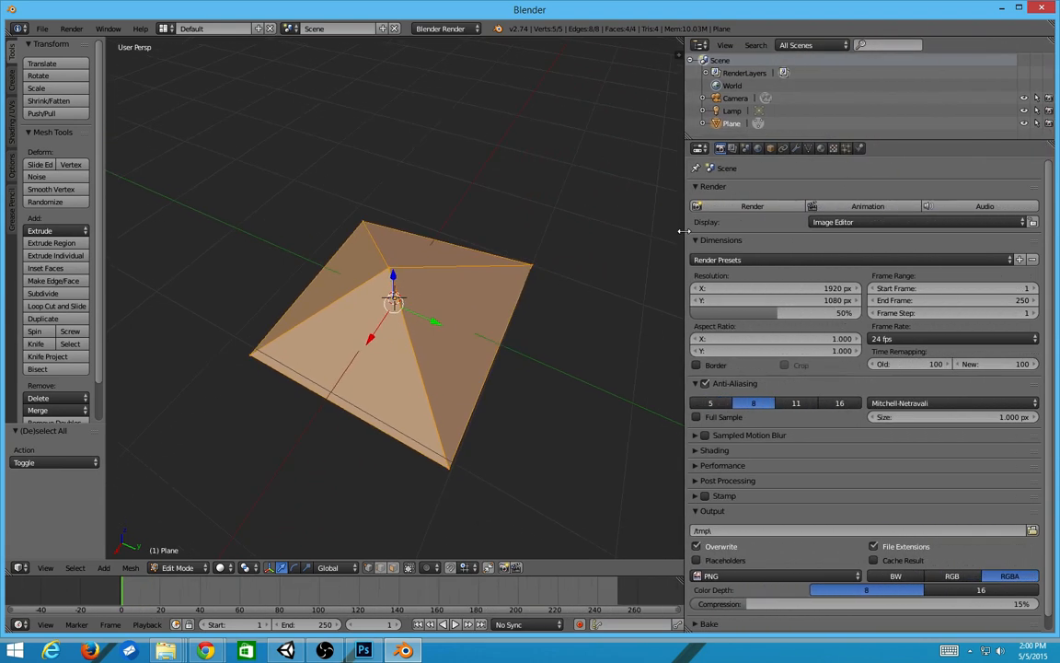
pyautogui.hotkey('shift', 'F10')
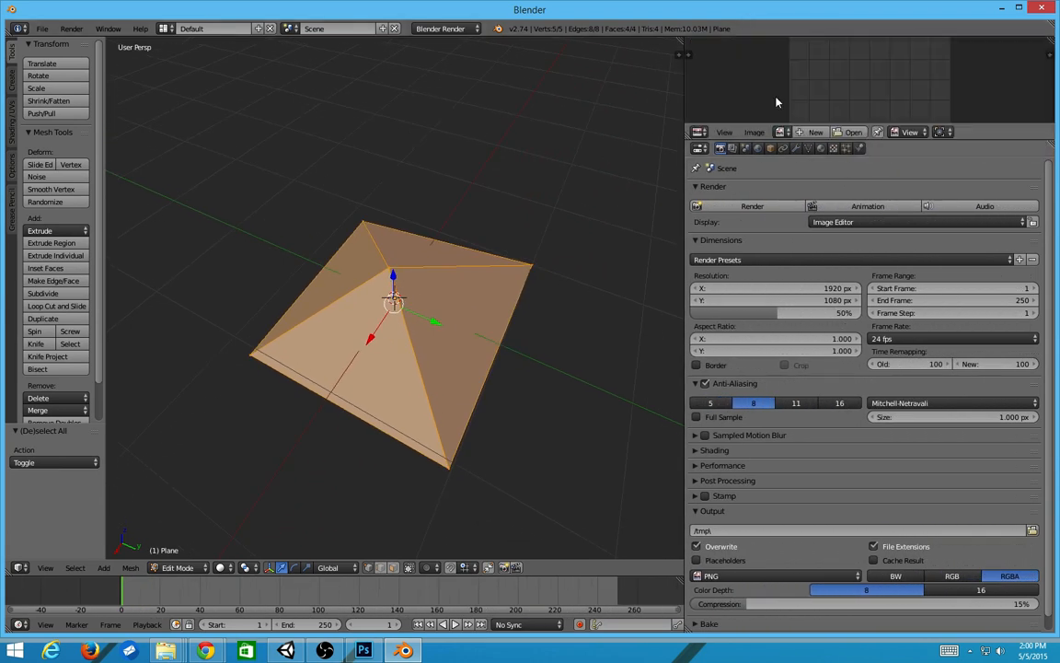
pyautogui.click(853, 132)
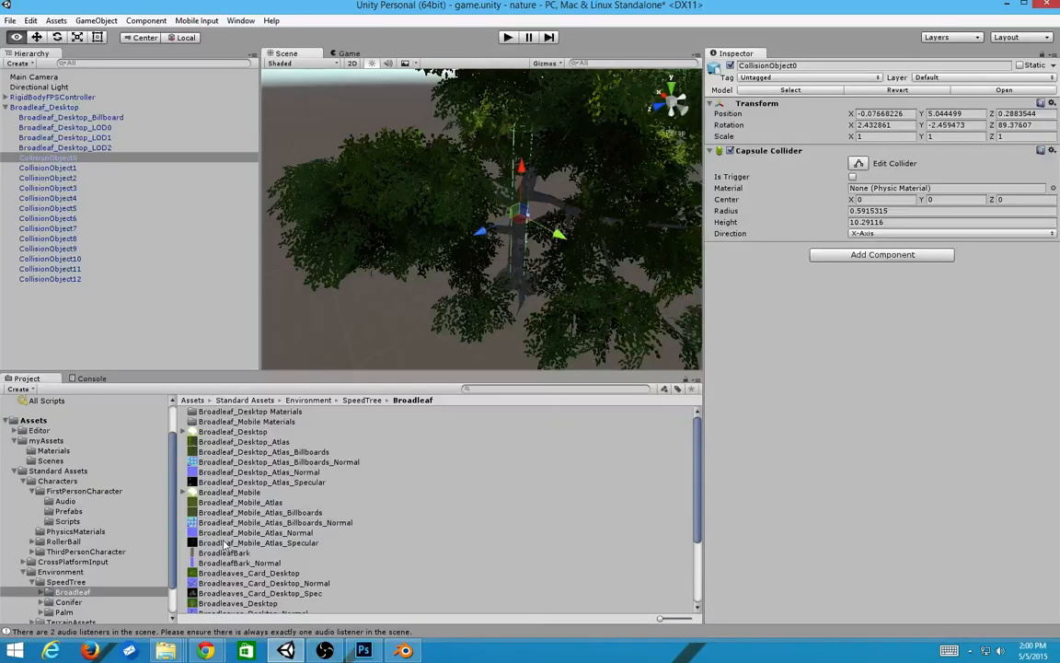
# Switch to Unity and preview the Broadleaf folder's assets, including Broadleaf_Desktop, Broadleaf_Desktop_Atlas_Billboards_Normal and Broadleaves_Desktop
pyautogui.click(204, 462)
pyautogui.click(243, 433)
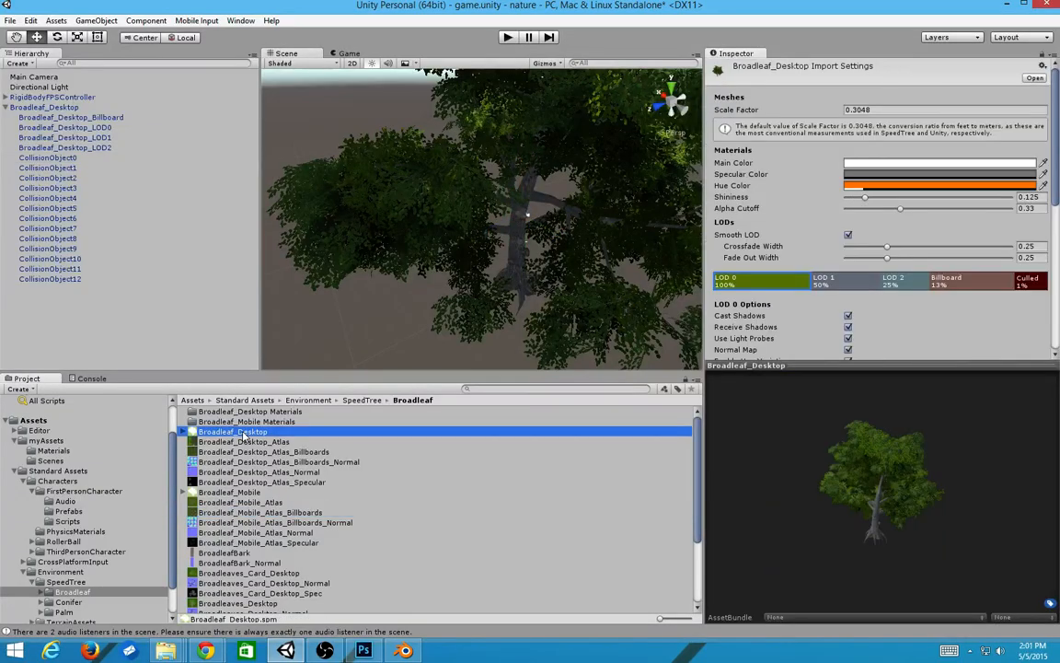
pyautogui.click(242, 442)
pyautogui.click(236, 462)
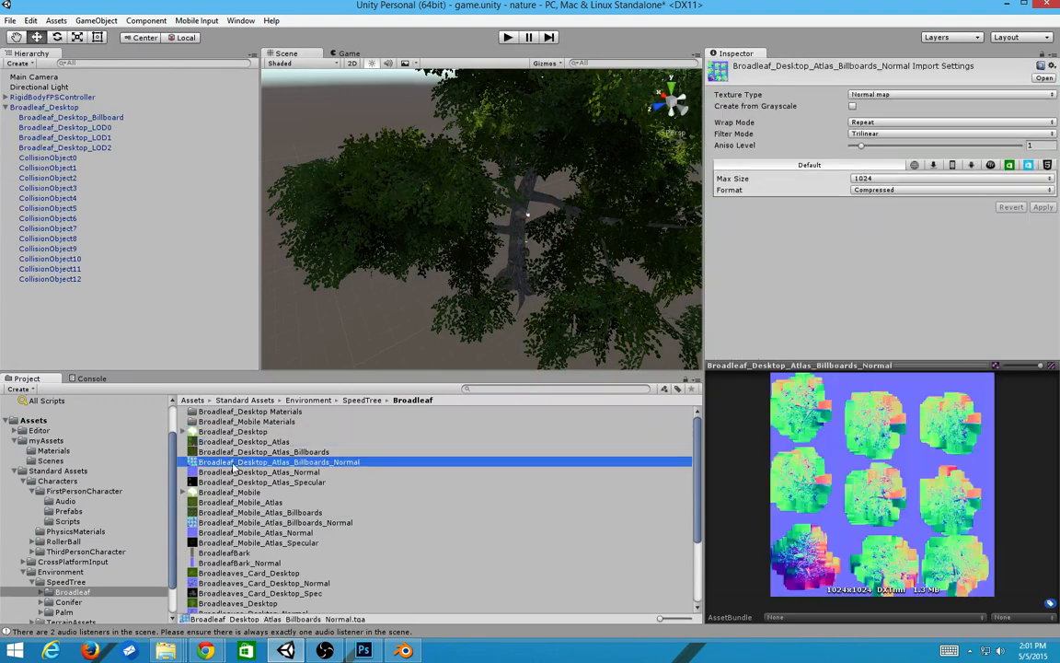
pyautogui.scroll(-1, 207, 447)
pyautogui.scroll(1, 207, 451)
pyautogui.scroll(-1, 206, 460)
pyautogui.click(220, 565)
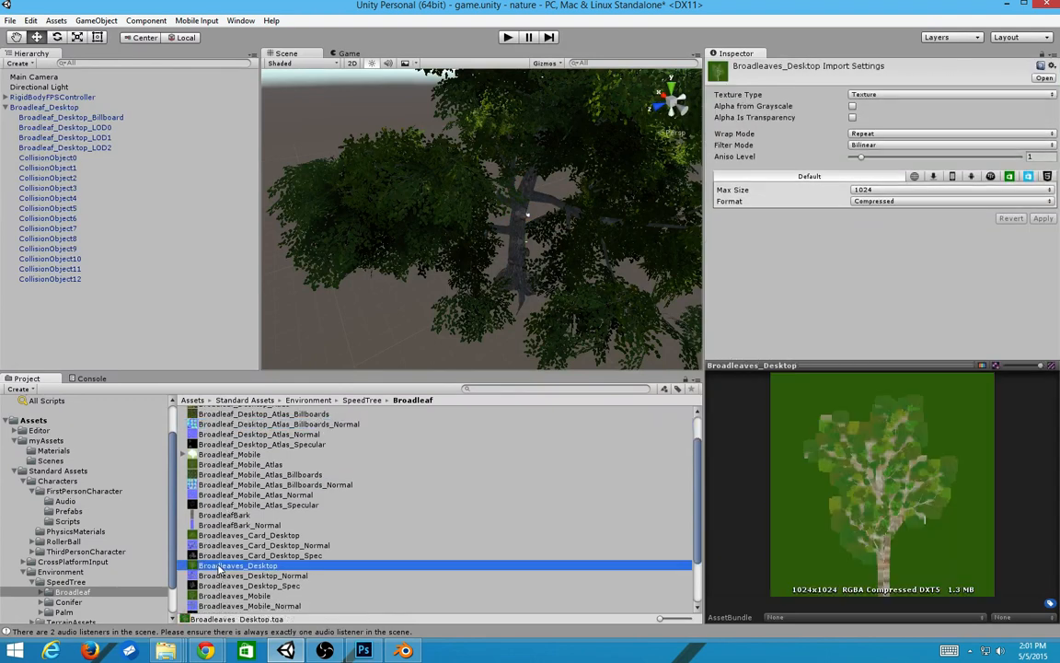
# Compare the scene tree's Broadleaf_Desktop_Billboard, LOD1 and LOD0 objects, finishing on Broadleaf_Desktop_LOD0
pyautogui.click(407, 230)
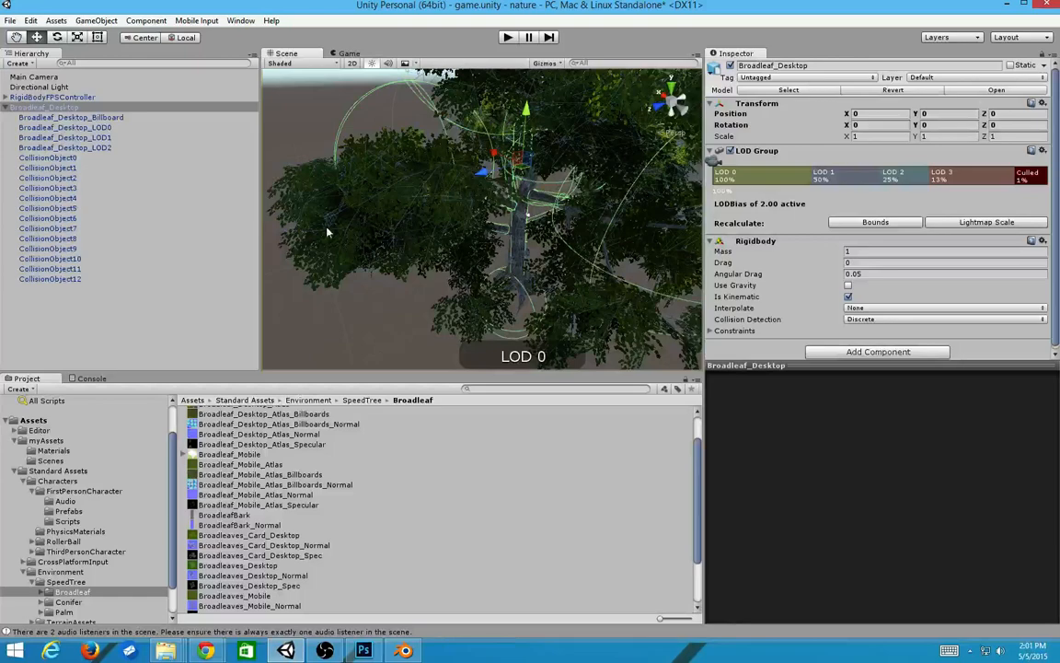
pyautogui.click(61, 118)
pyautogui.click(65, 138)
pyautogui.click(66, 130)
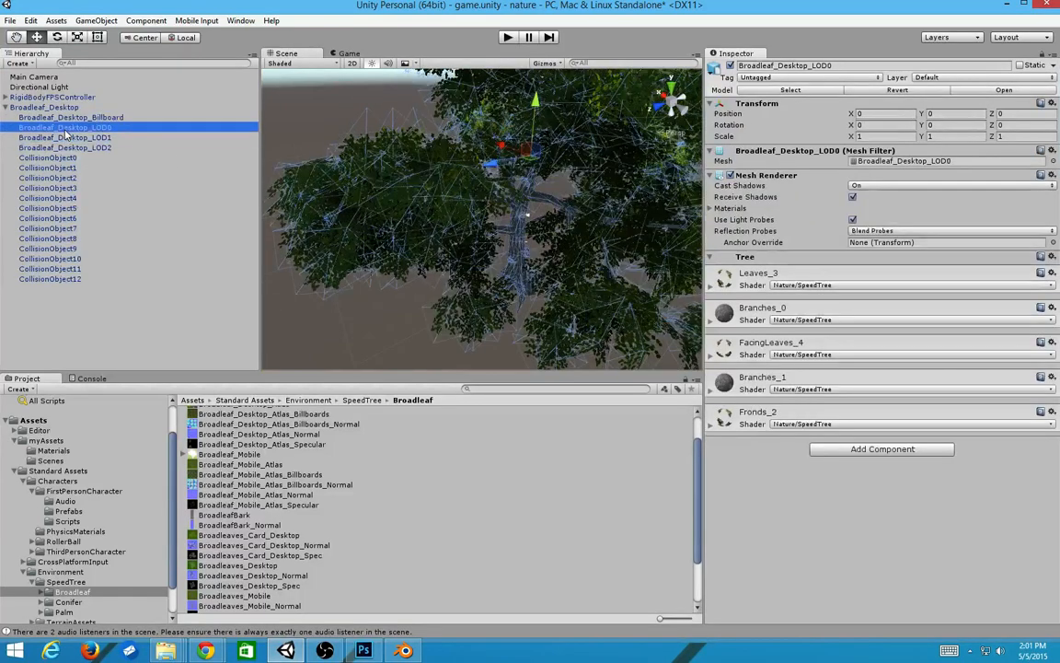
pyautogui.click(70, 117)
pyautogui.click(66, 137)
pyautogui.click(66, 127)
# Locate the Leaves_3 material's base texture, Broadleaf_Desktop_Atlas, in the project and show the file in Explorer
pyautogui.click(713, 287)
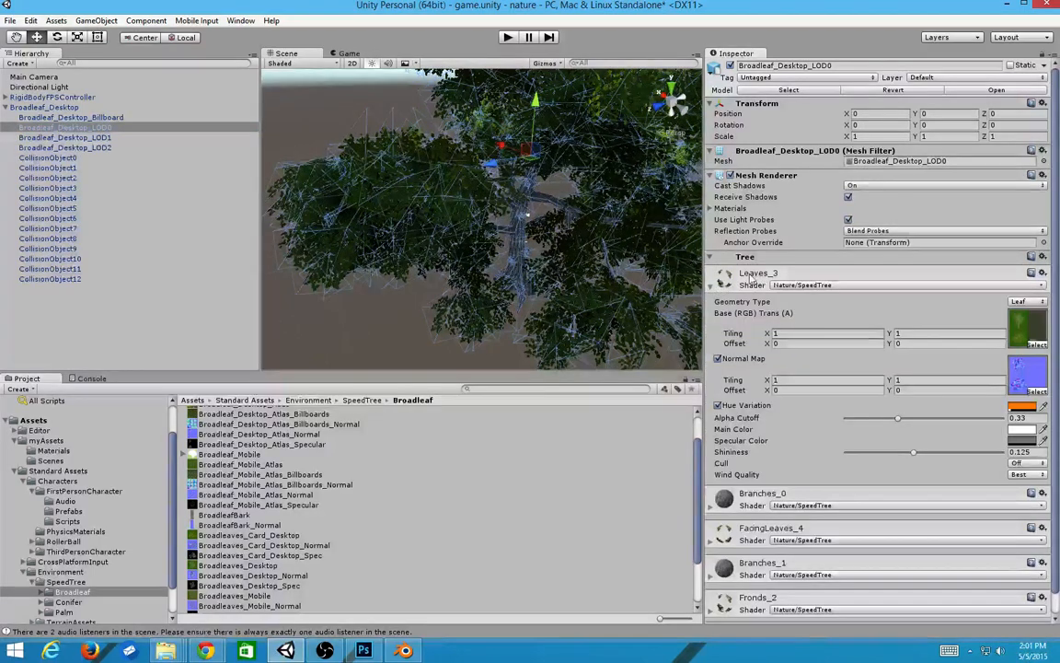
pyautogui.click(1023, 337)
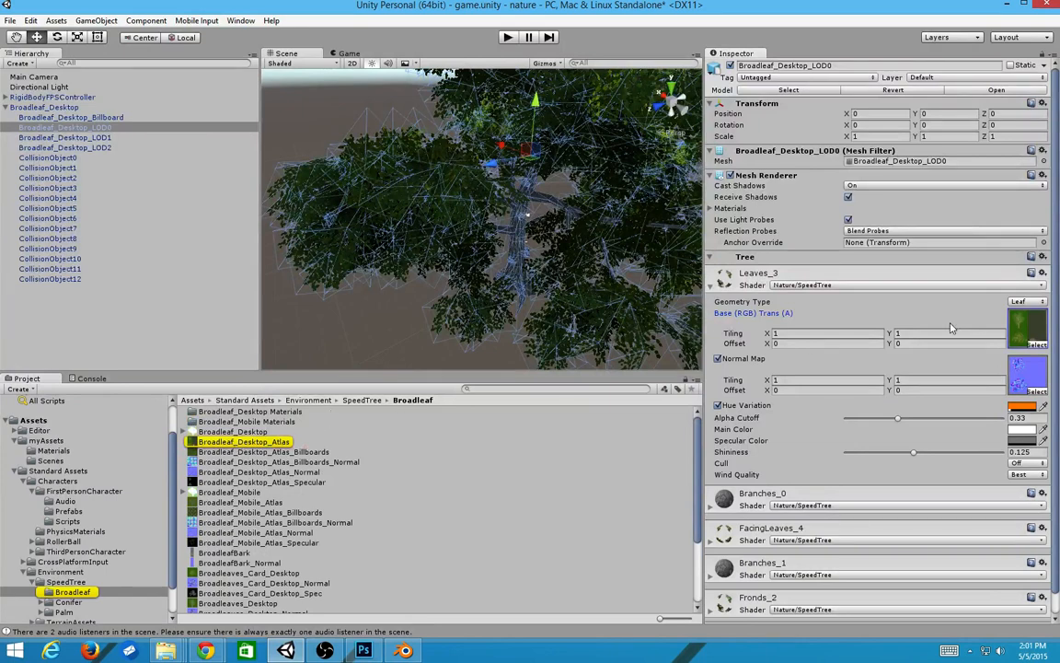
pyautogui.rightClick(271, 442)
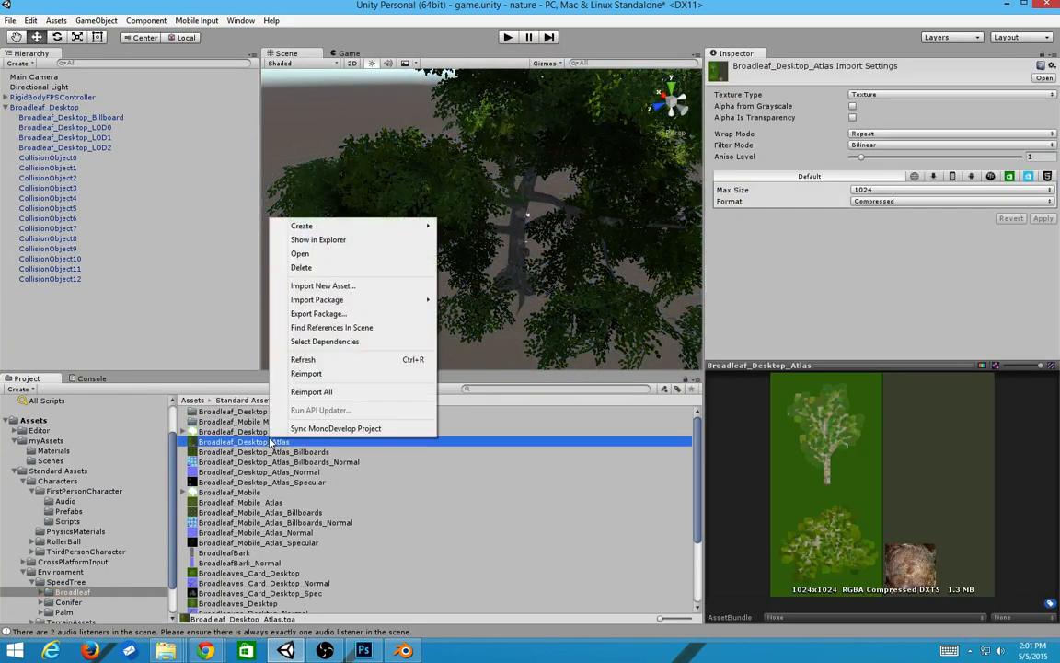
pyautogui.click(322, 239)
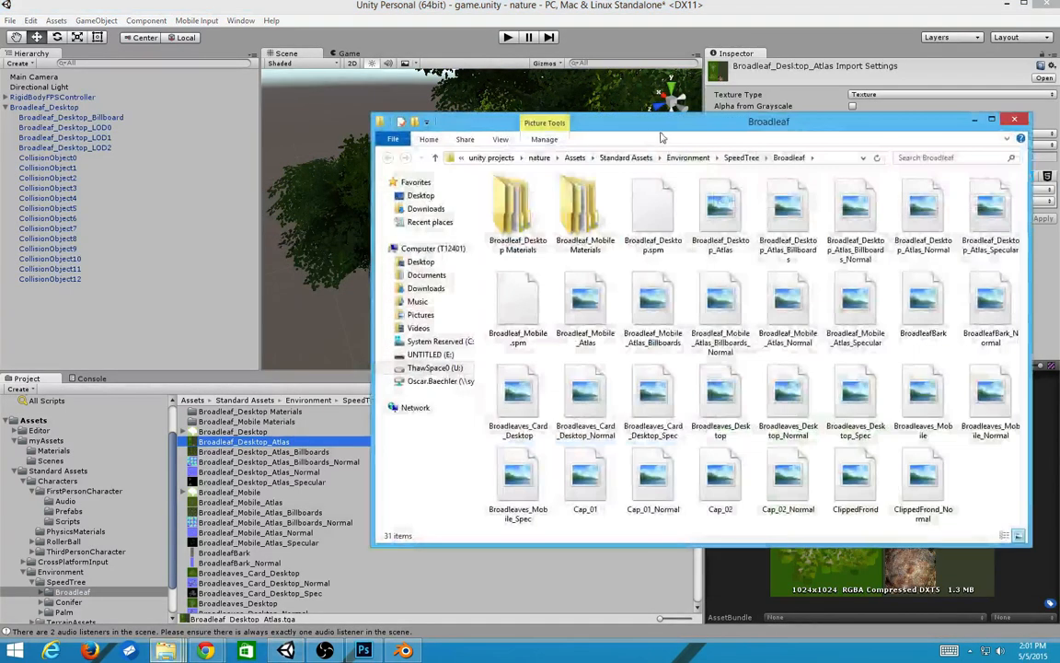
# Copy the Broadleaf folder's path from Explorer and open that folder in Blender's image file browser
pyautogui.click(828, 158)
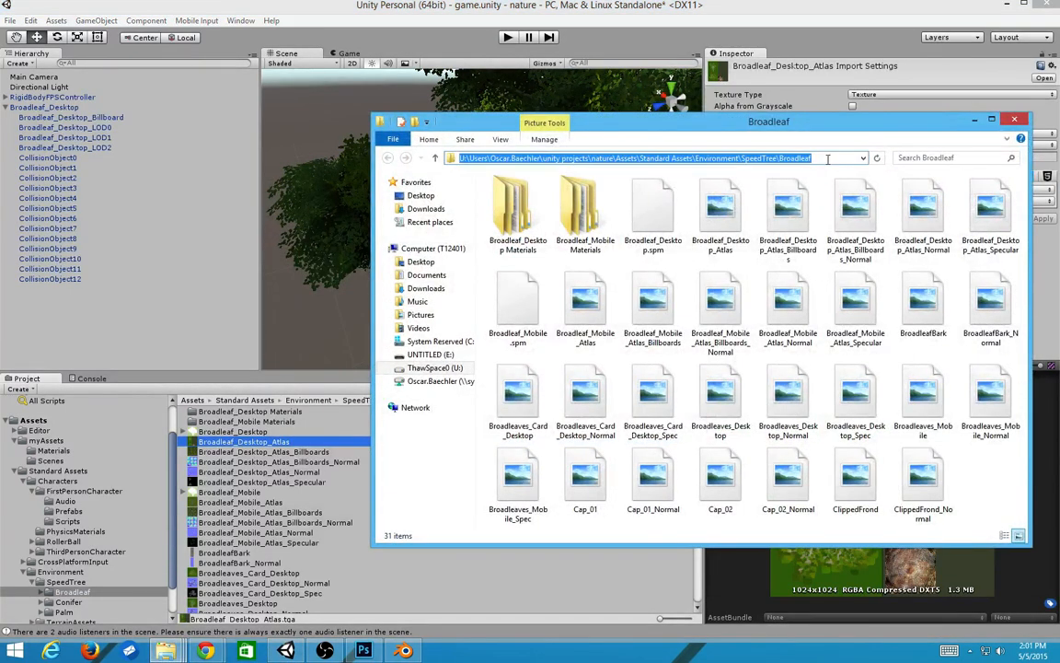
pyautogui.hotkey('alt', 'Tab')
pyautogui.hotkey('alt', 'Tab')
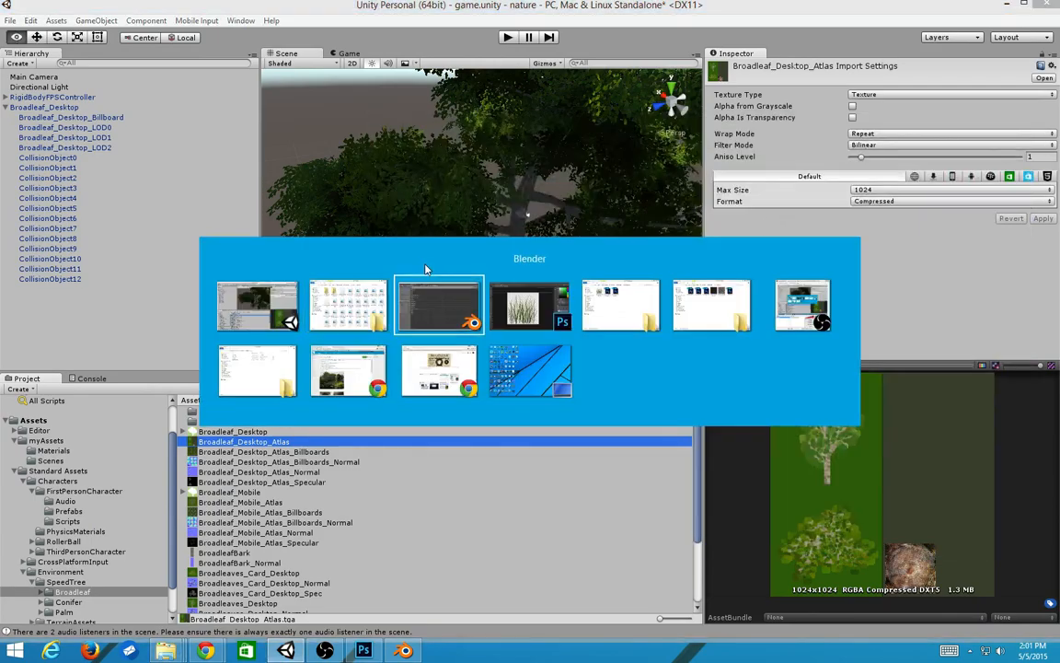
pyautogui.click(306, 62)
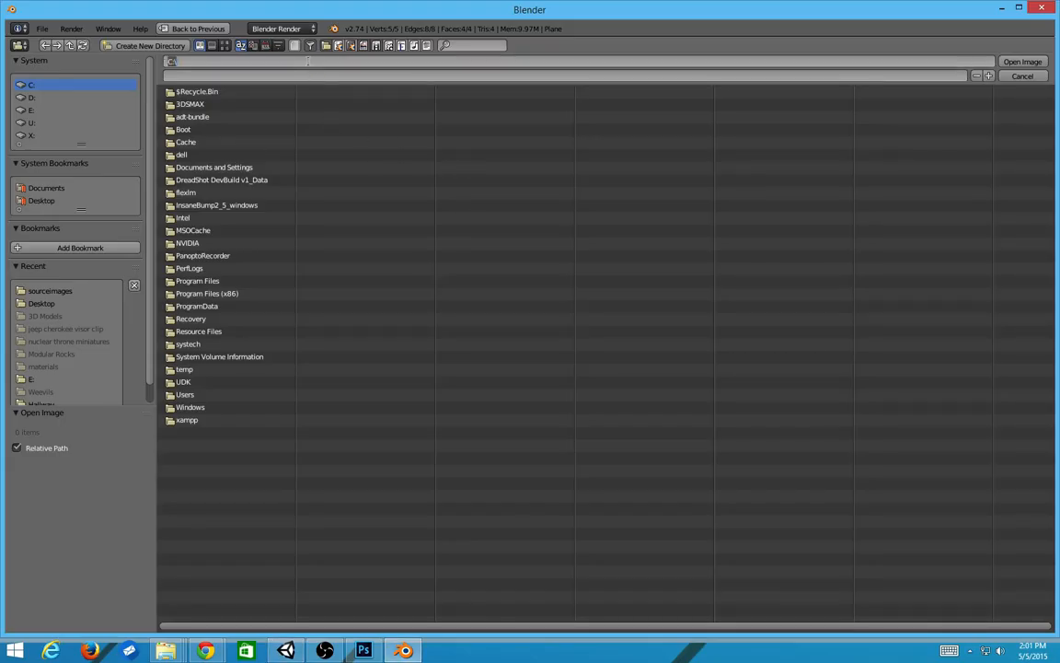
pyautogui.write('U:\\Users\\Oscar Baechler\\unity projects\\nature\\Assets\\Standard Assets\\Environment\\SpeedTree\\Broadleaf\\')
pyautogui.press('Return')
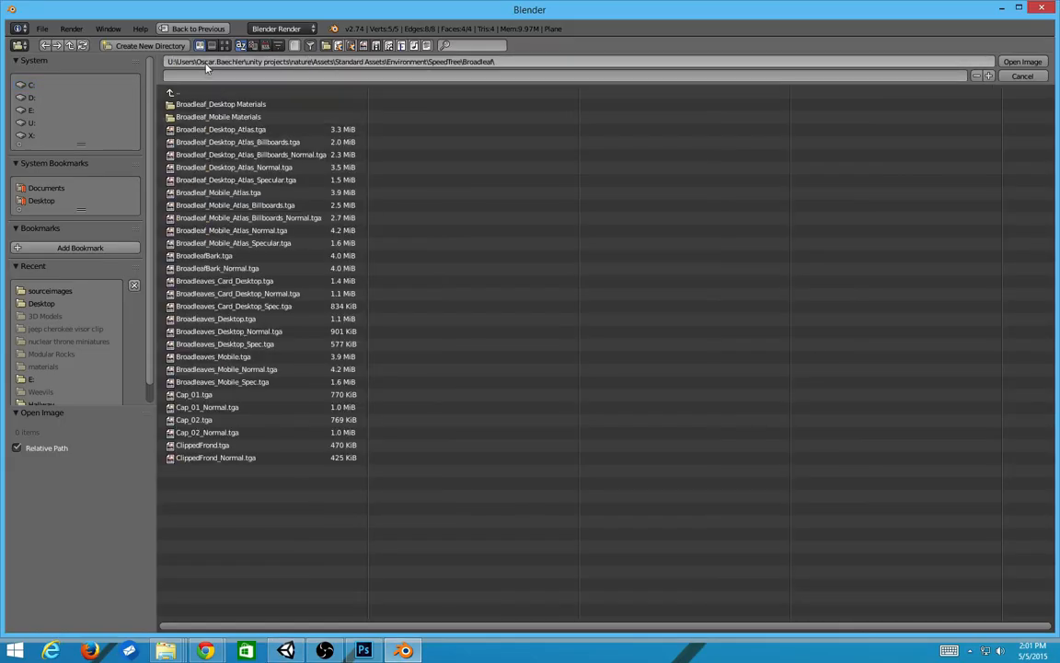
# Show the image files as thumbnails and open Broadleaf_Desktop_Atlas.tga in the UV/Image Editor
pyautogui.click(224, 45)
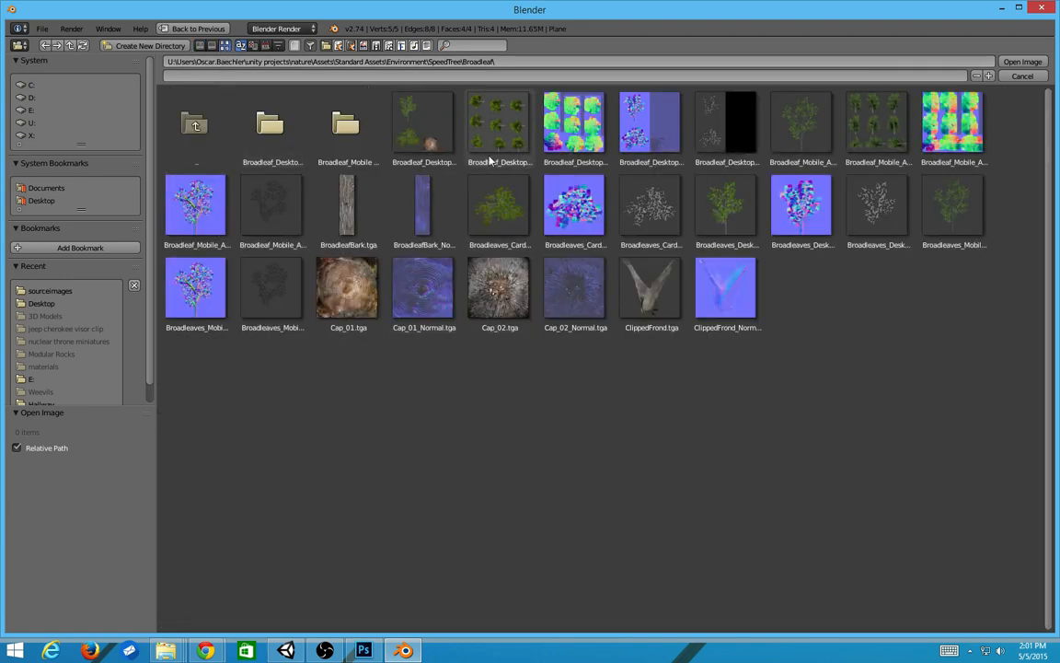
pyautogui.click(425, 136)
pyautogui.doubleClick(424, 137)
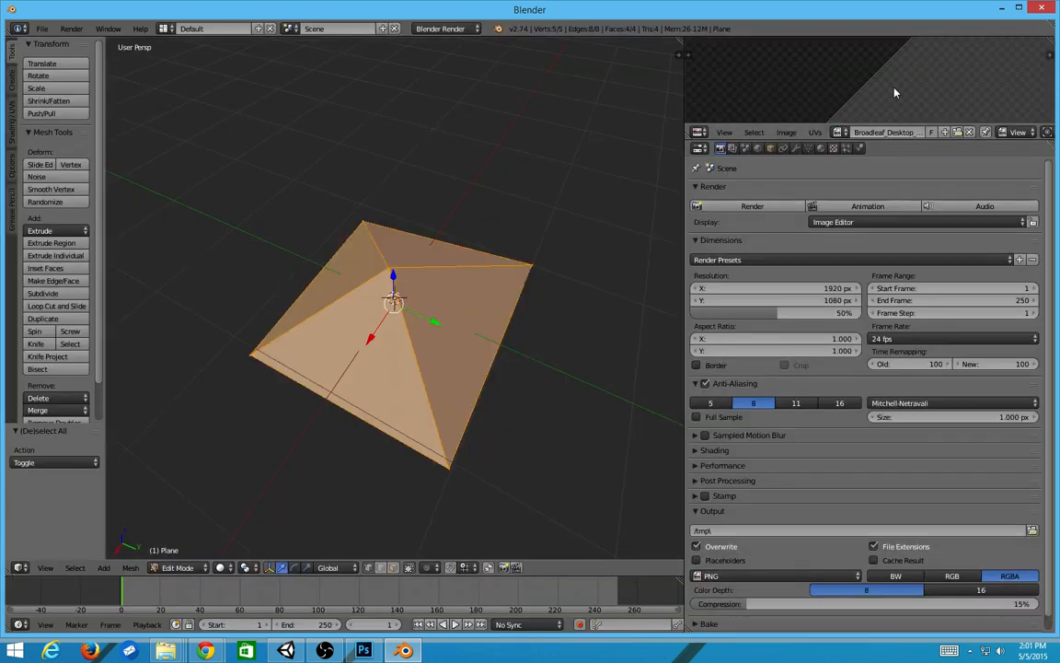
# Unwrap all faces of the pyramid-shaped leaf card and switch the 3D view to textured shading
pyautogui.scroll(-10, 896, 99)
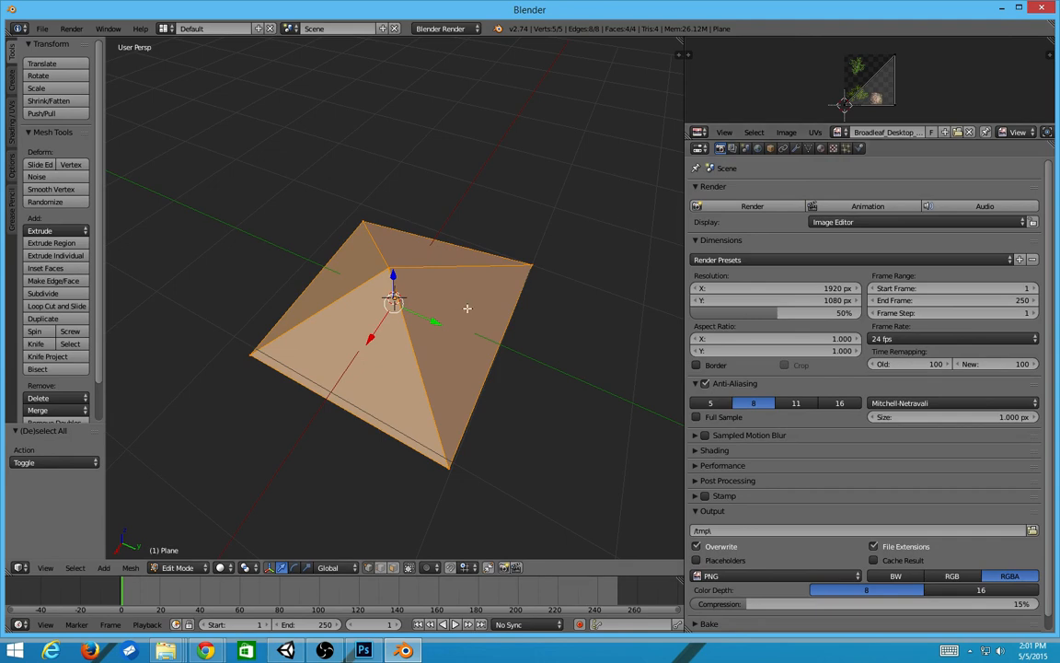
pyautogui.press('u')
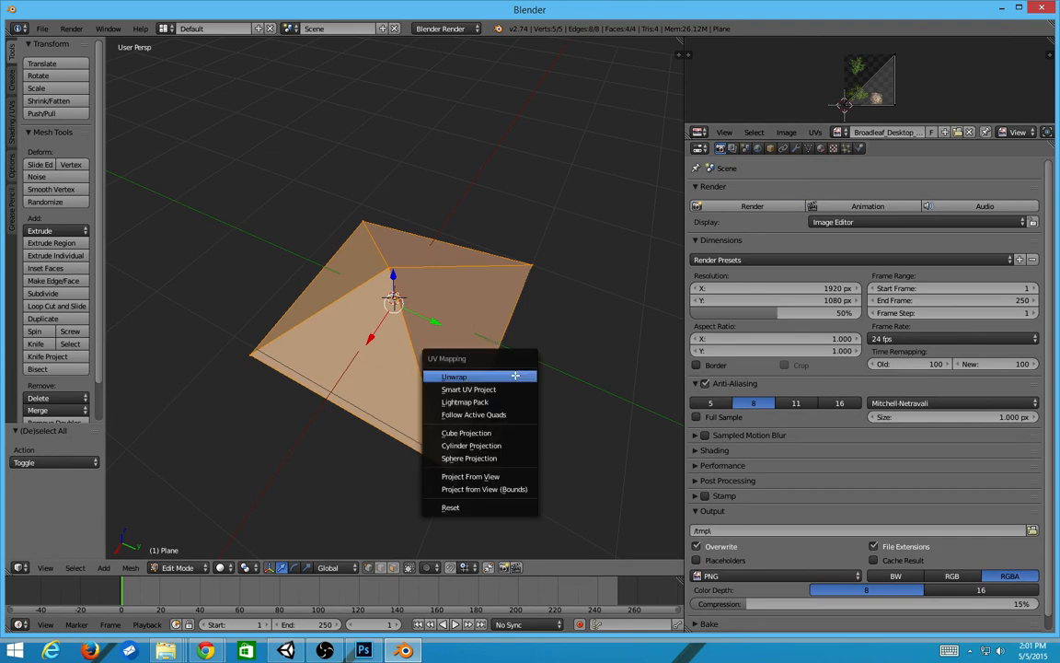
pyautogui.click(517, 376)
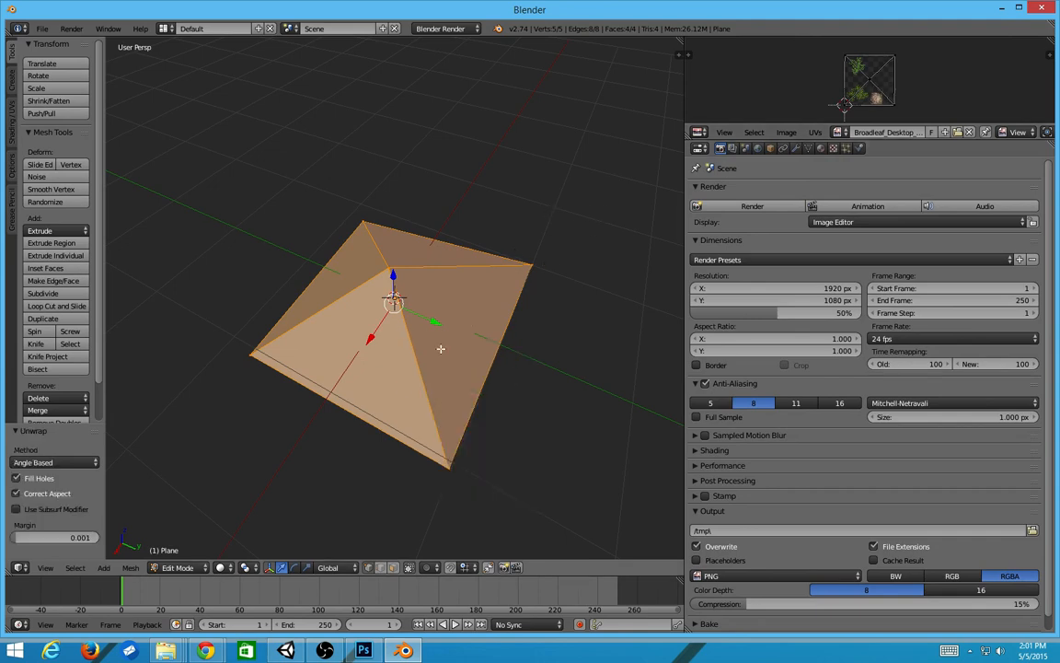
pyautogui.hotkey('alt', 'z')
pyautogui.scroll(2, 461, 361)
pyautogui.scroll(-4, 446, 380)
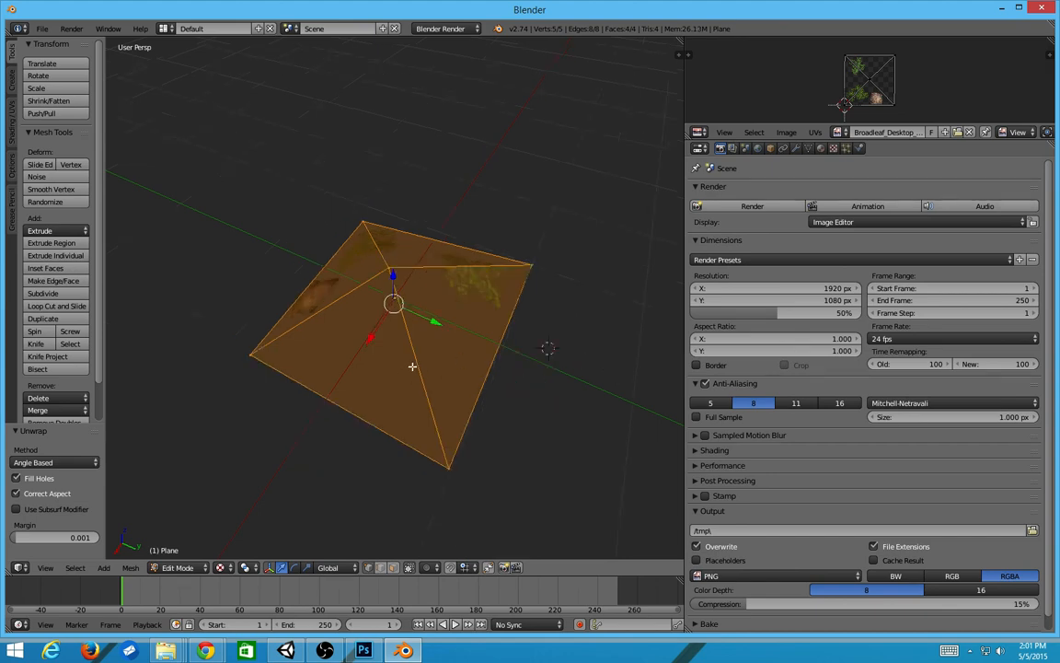
pyautogui.scroll(-2, 755, 132)
pyautogui.scroll(3, 823, 72)
# Maximize the UV/Image Editor, scale the UV layout to under half size, and move it over the atlas's upper branch
pyautogui.hotkey('shift', 'space')
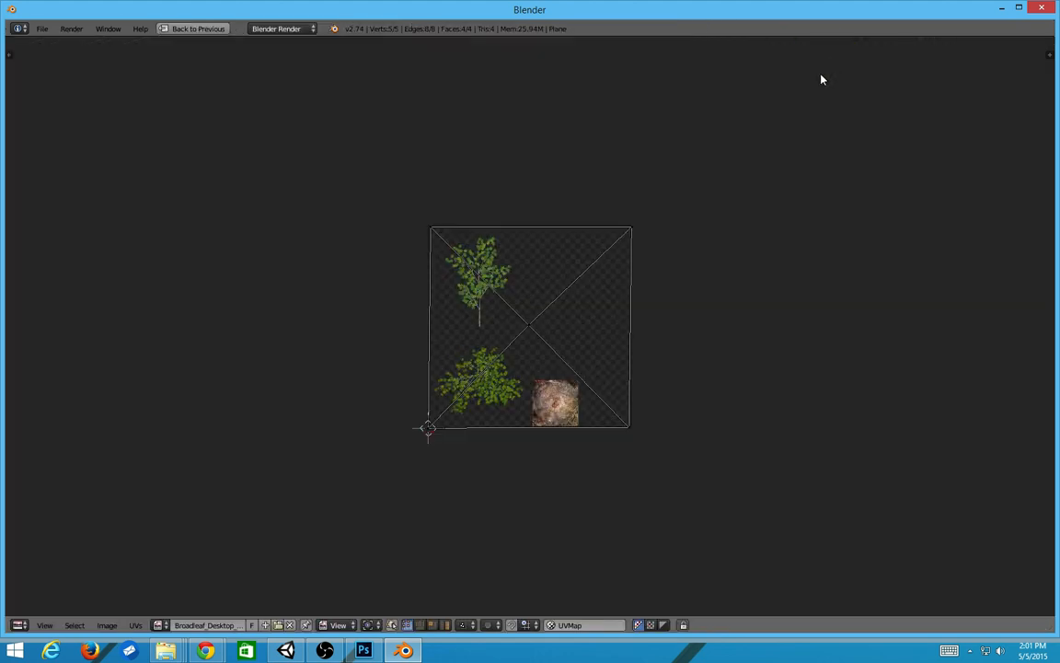
pyautogui.scroll(5, 542, 345)
pyautogui.scroll(-5, 551, 344)
pyautogui.press('s')
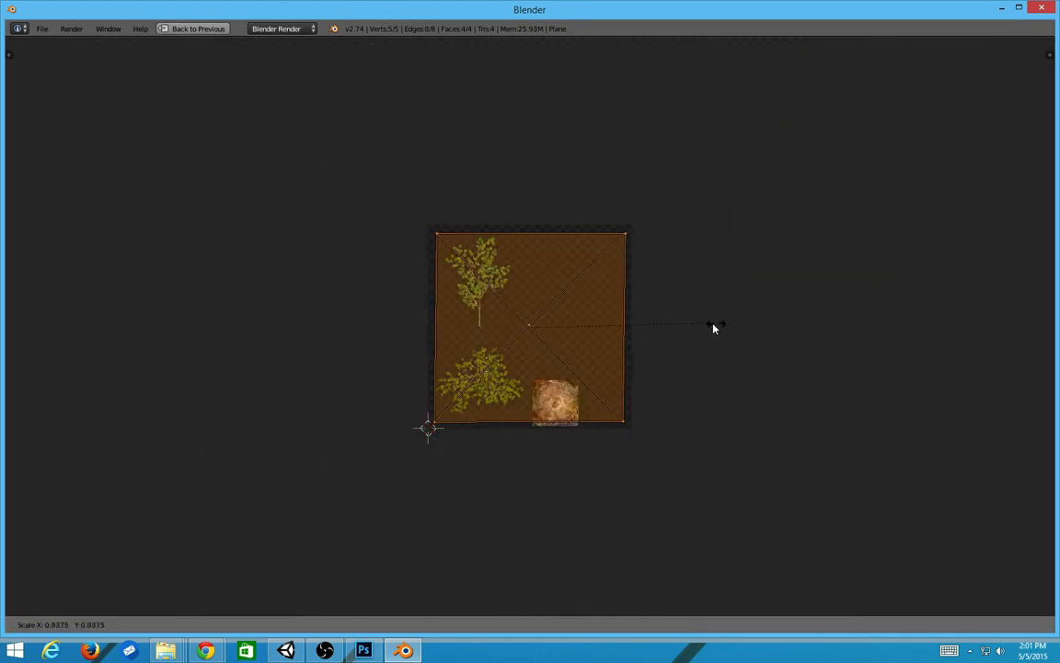
pyautogui.click(620, 318)
pyautogui.press('g')
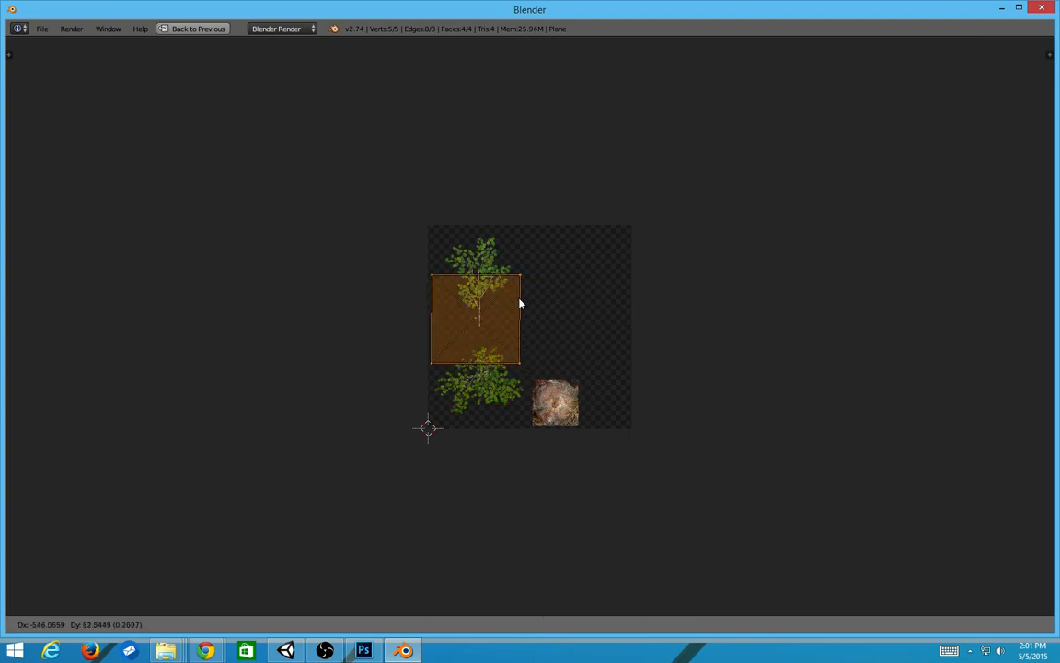
pyautogui.click(502, 273)
# Rotate the UV layout into a diamond and centre it over the upper branch
pyautogui.press('r')
pyautogui.click(486, 433)
pyautogui.press('r')
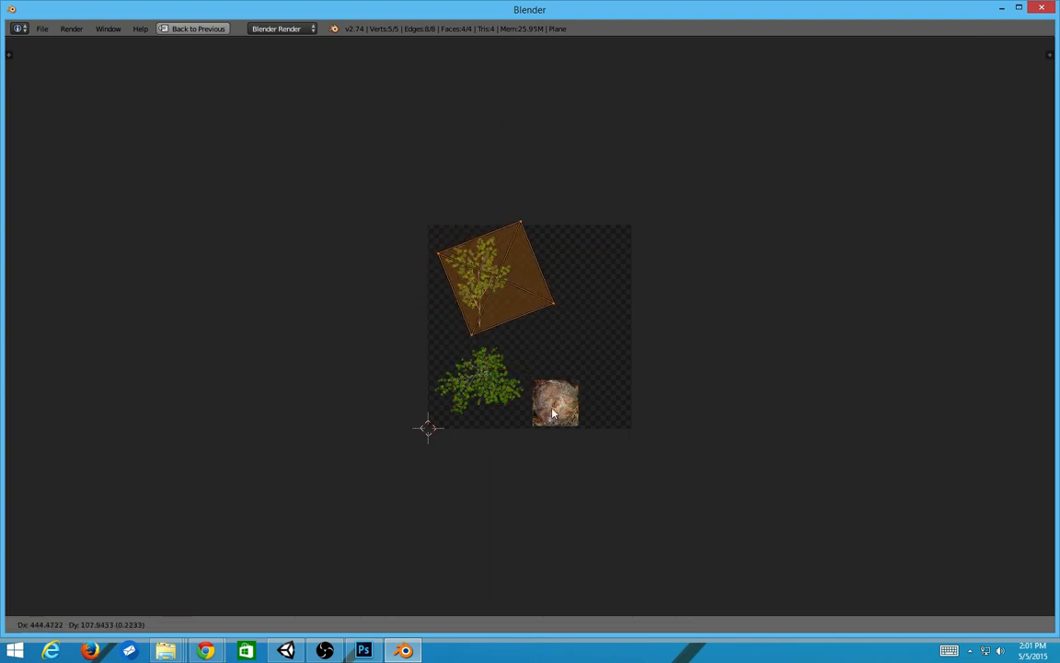
pyautogui.click(582, 236)
pyautogui.press('g')
pyautogui.click(551, 227)
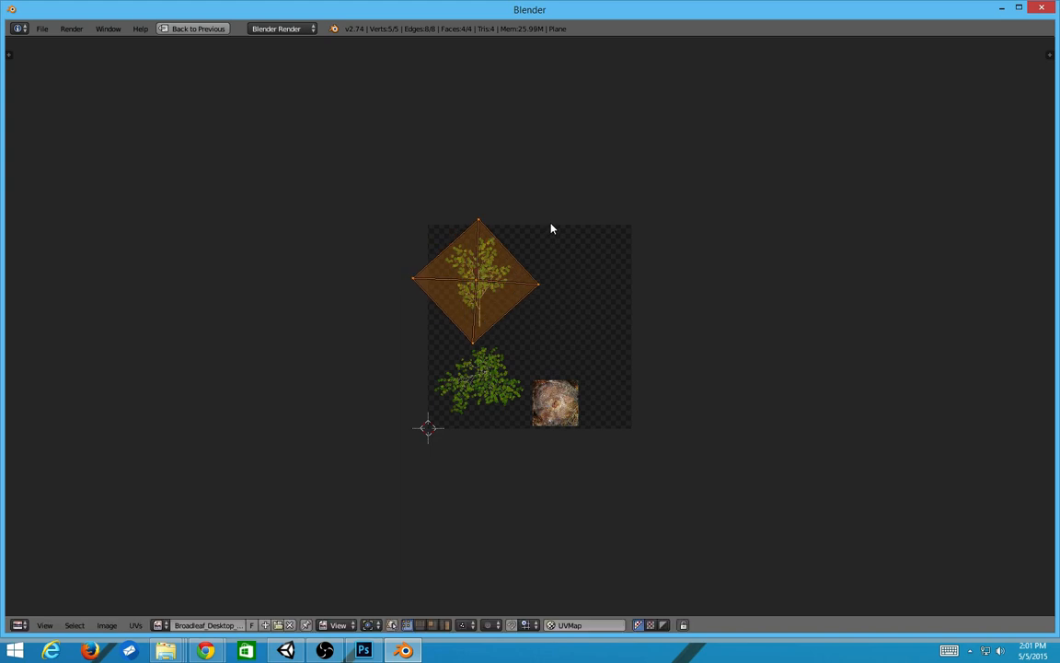
# Rescale the UV diamond and nudge it so that it closely frames the upper branch
pyautogui.press('s')
pyautogui.click(384, 320)
pyautogui.press('s')
pyautogui.click(563, 310)
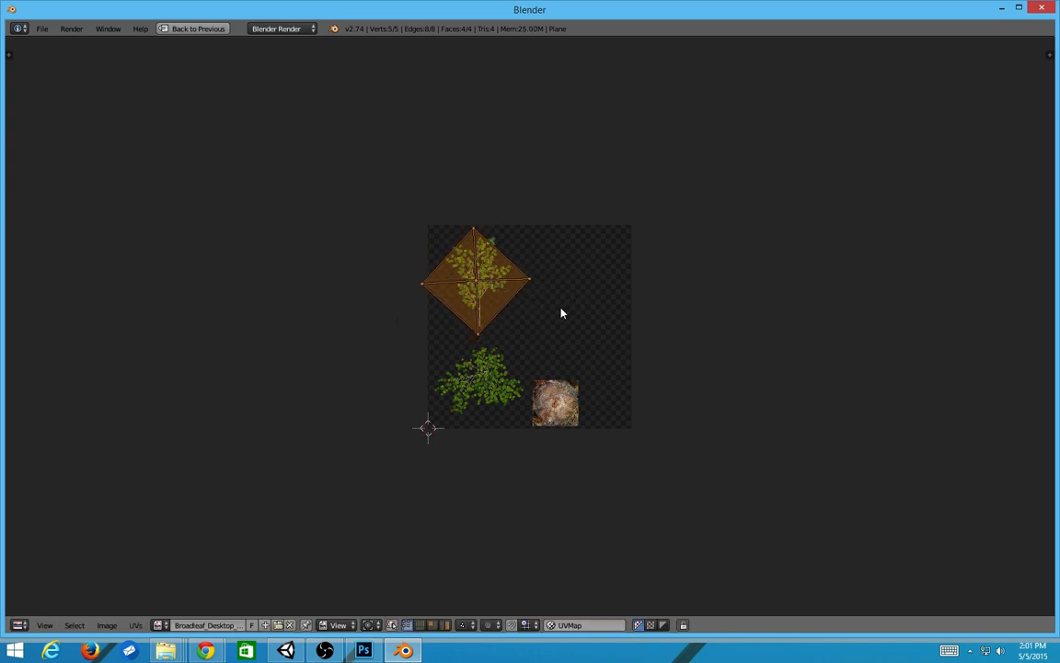
pyautogui.press('g')
pyautogui.click(568, 299)
pyautogui.press('g')
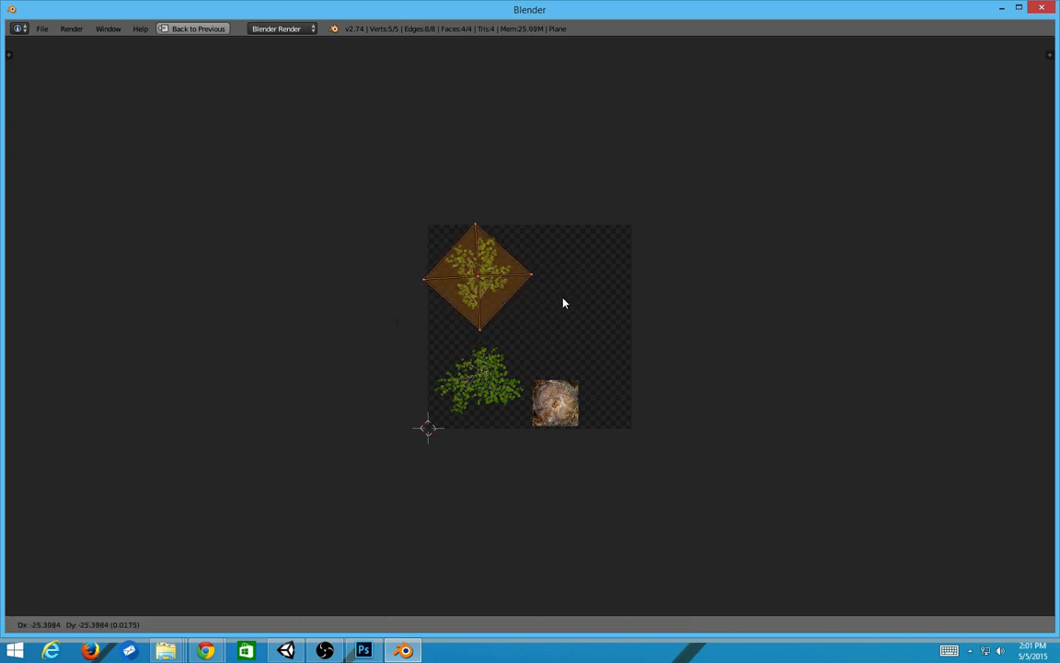
pyautogui.click(564, 302)
# Adjust the UV diamond's four corner vertices to fit the branch, placing the lowest one at the stem's base
pyautogui.rightClick(483, 230)
pyautogui.press('g')
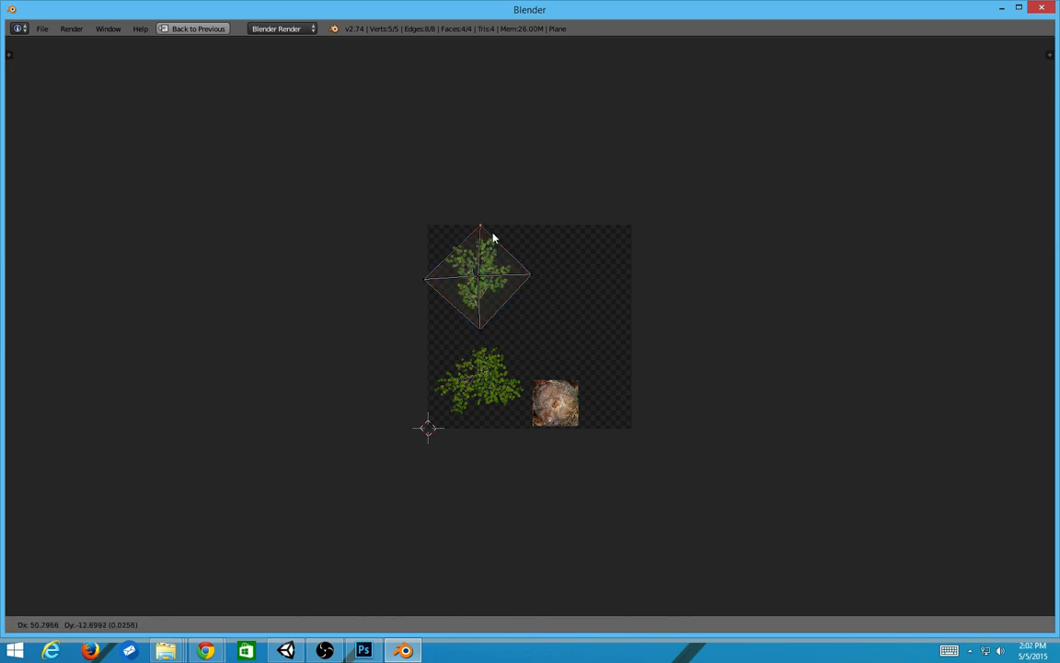
pyautogui.click(487, 236)
pyautogui.rightClick(534, 270)
pyautogui.press('g')
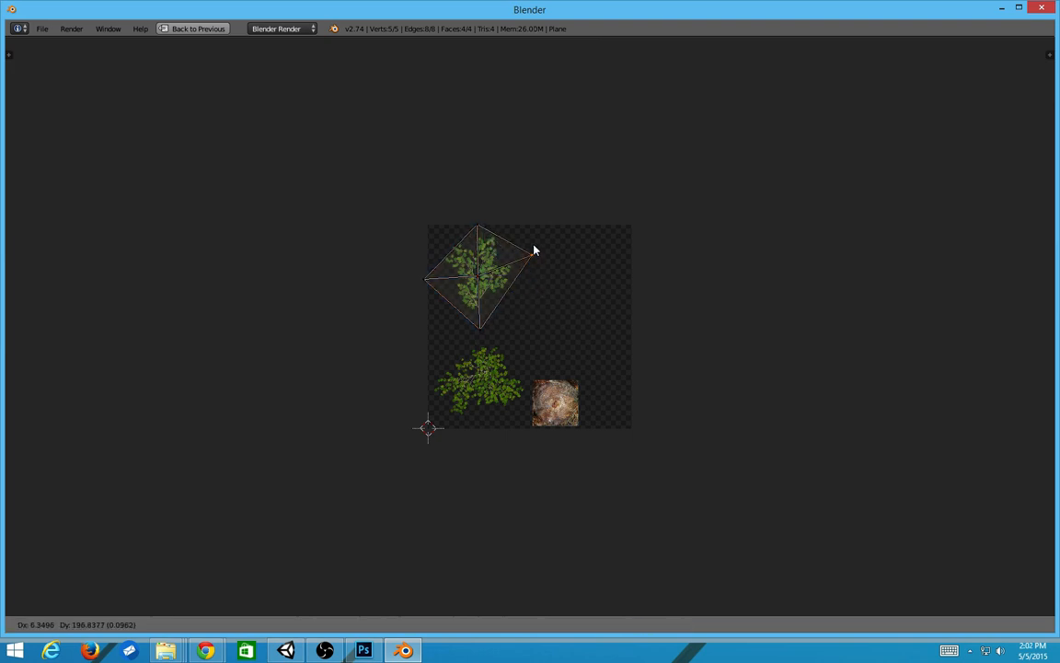
pyautogui.click(537, 262)
pyautogui.press('g')
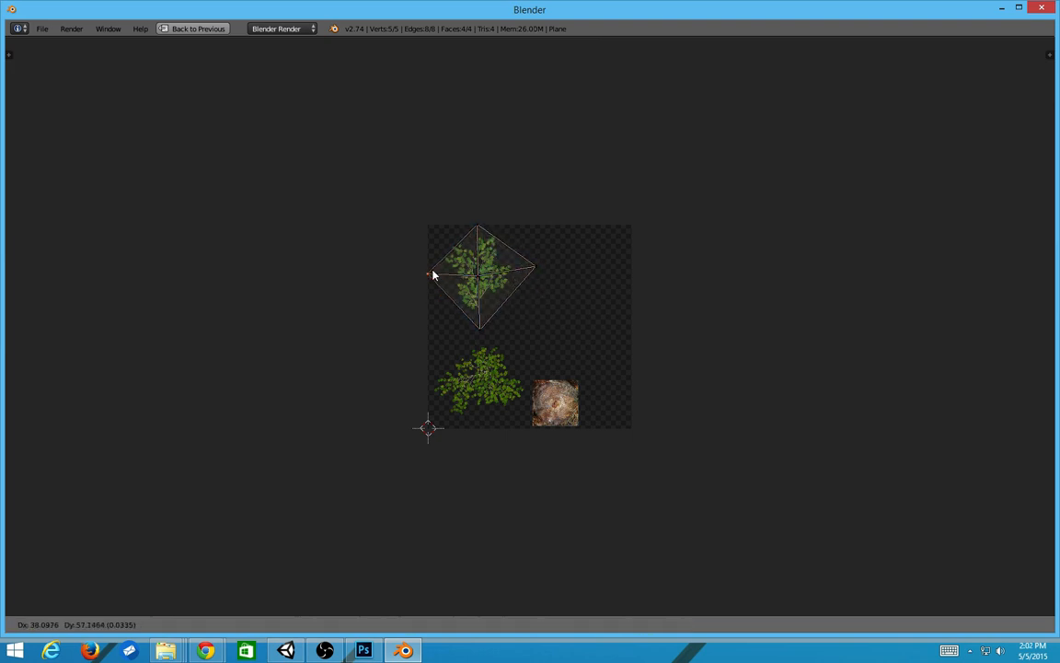
pyautogui.click(437, 261)
pyautogui.scroll(2, 460, 309)
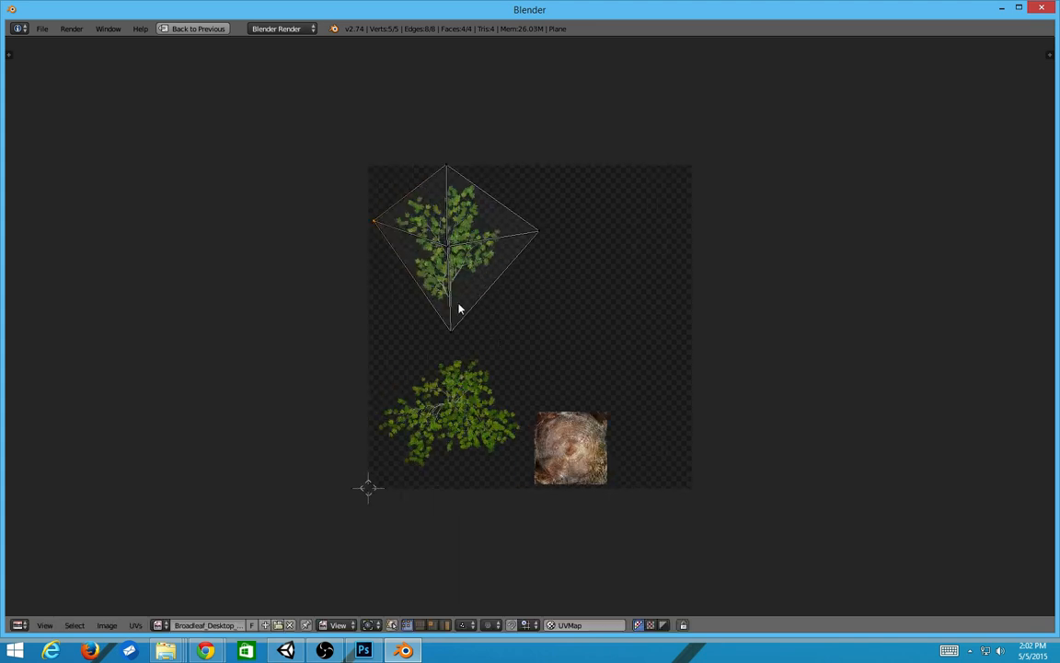
pyautogui.press('g')
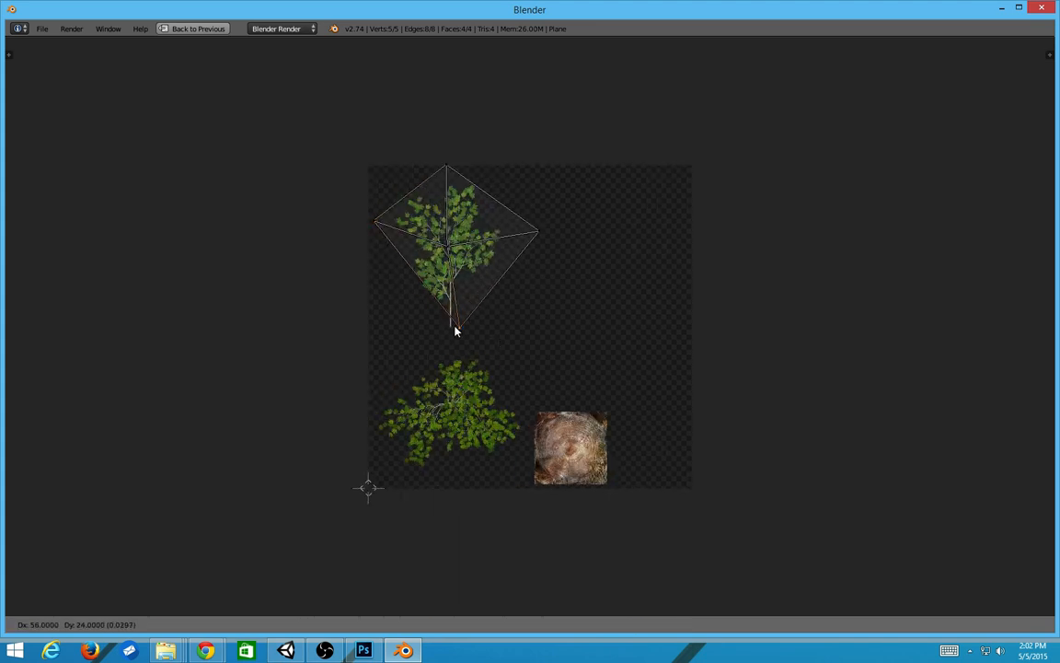
pyautogui.click(450, 329)
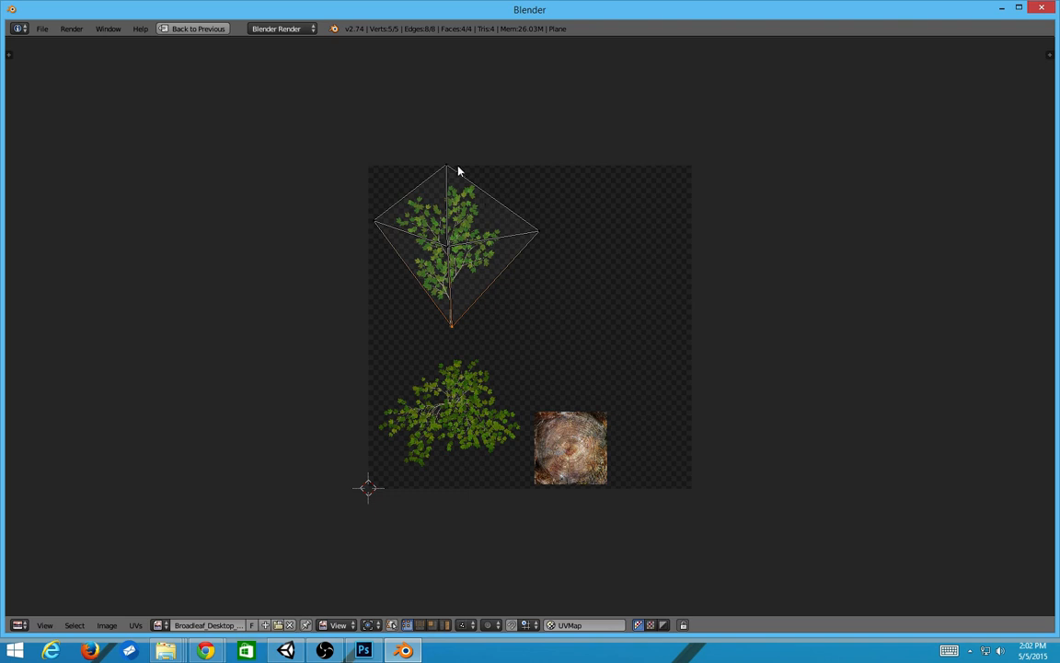
# Restore the split layout and inspect the textured leaf card deselected in Object Mode
pyautogui.hotkey('ctrl', 'Up')
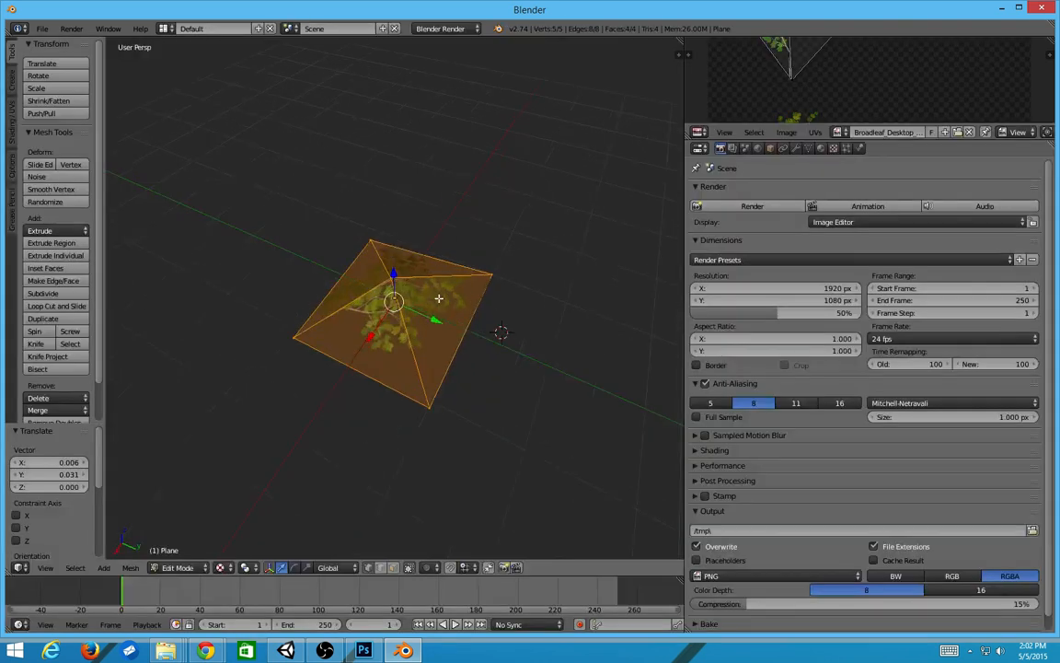
pyautogui.press('Tab')
pyautogui.click(622, 405)
pyautogui.press('a')
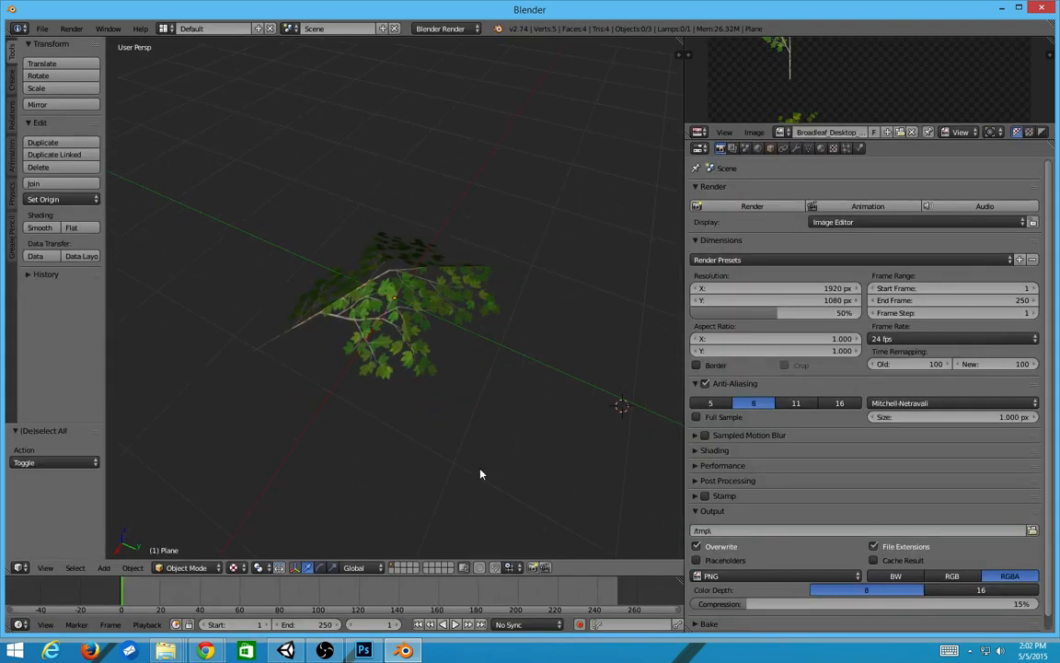
pyautogui.moveTo(463, 446); pyautogui.dragTo(431, 312, button='middle')
# Apply Shade Smooth to all faces of the leaf card and return to Object Mode
pyautogui.rightClick(416, 283)
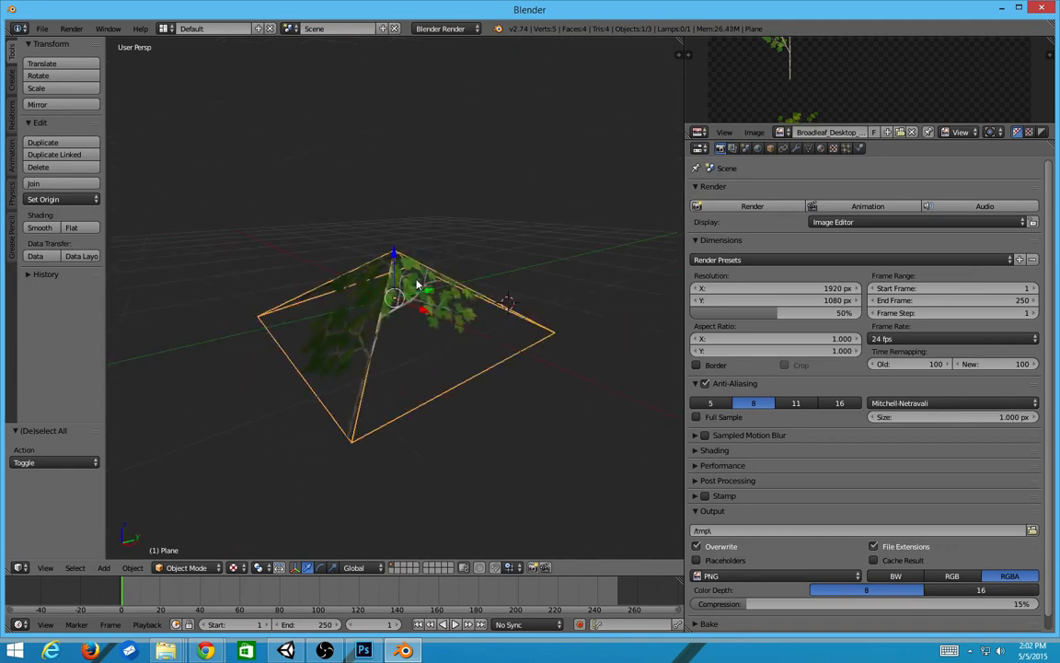
pyautogui.press('Tab')
pyautogui.press('a')
pyautogui.press('a')
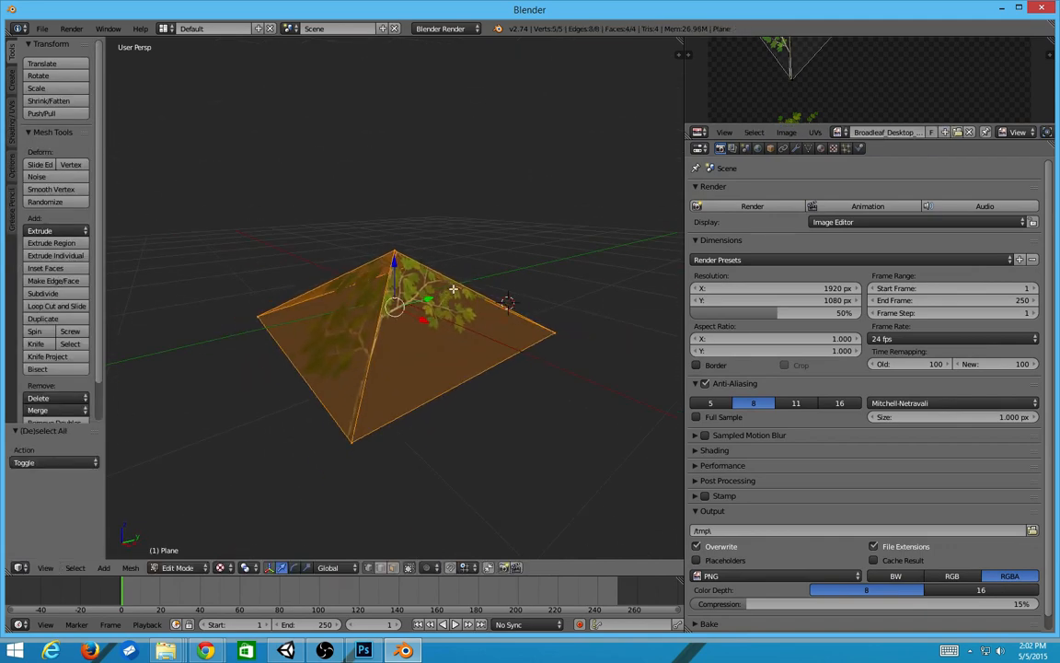
pyautogui.hotkey('ctrl', 'f')
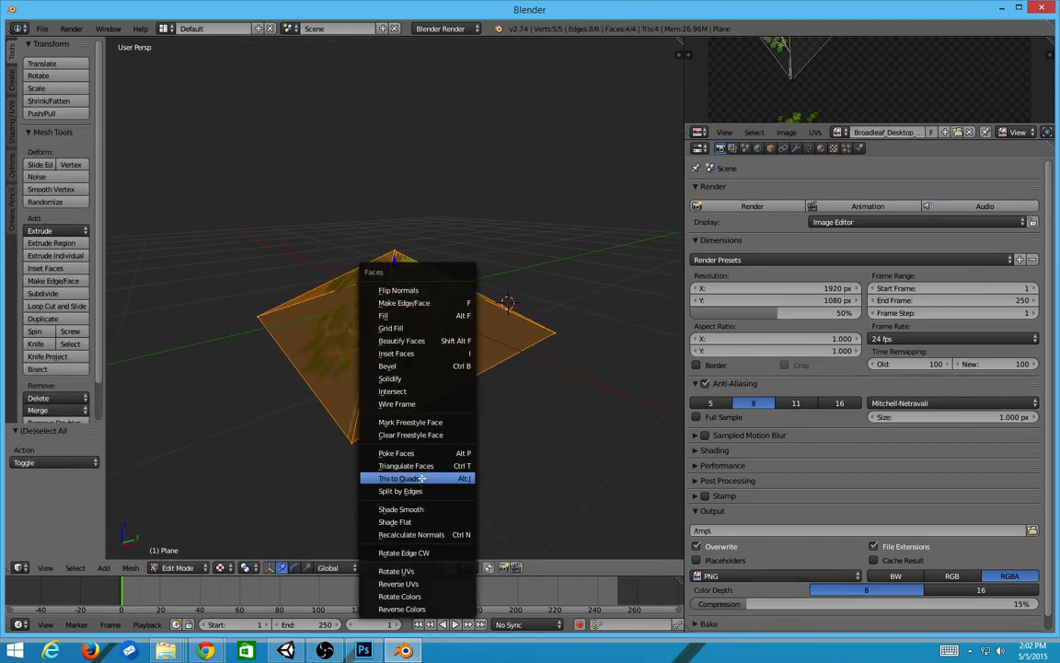
pyautogui.click(413, 504)
pyautogui.press('Tab')
# Examine the smooth-shaded leaf card from a low angle, both near and far, with and without its selection outline
pyautogui.scroll(-3, 537, 246)
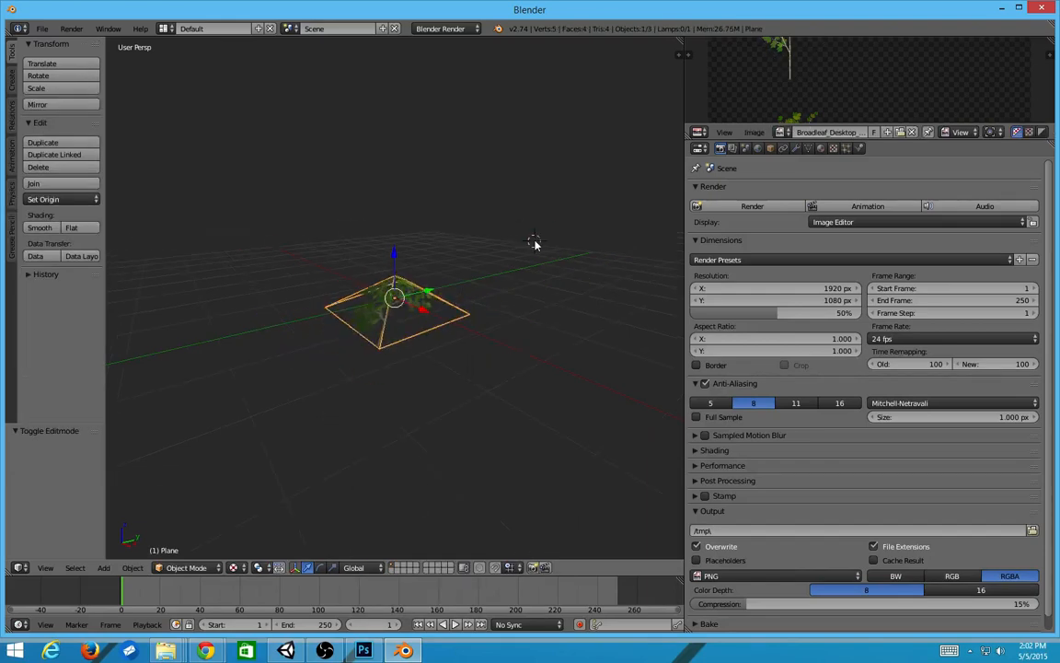
pyautogui.press('a')
pyautogui.moveTo(535, 244); pyautogui.dragTo(421, 292, button='middle')
pyautogui.rightClick(372, 282)
pyautogui.press('Tab')
pyautogui.rightClick(393, 272)
pyautogui.press('Tab')
pyautogui.press('a')
pyautogui.scroll(-3, 415, 290)
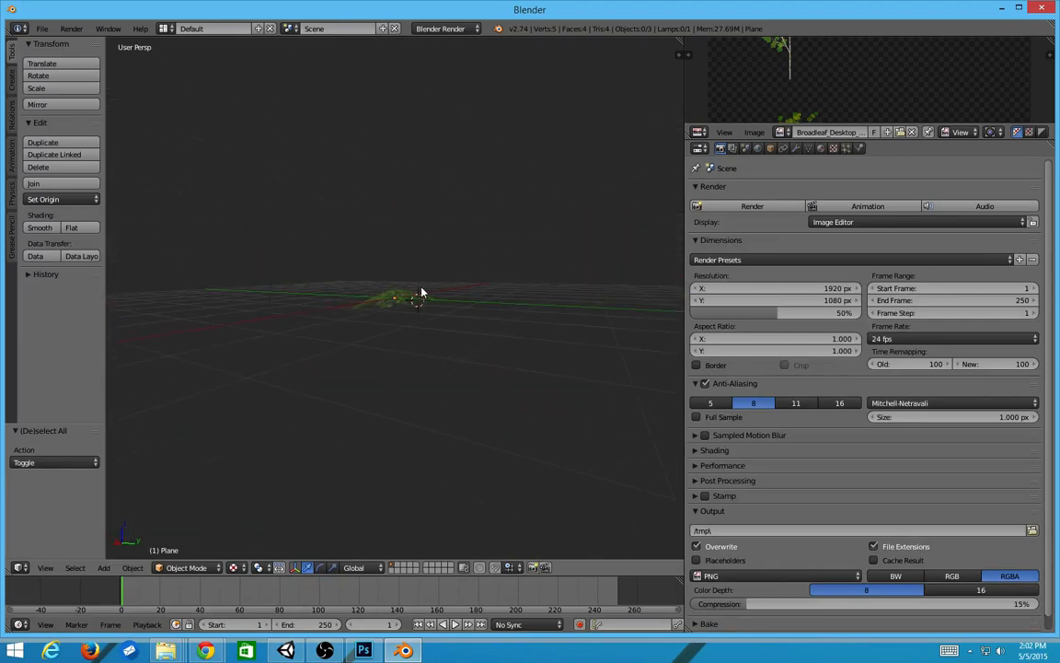
pyautogui.scroll(6, 420, 291)
pyautogui.press('a')
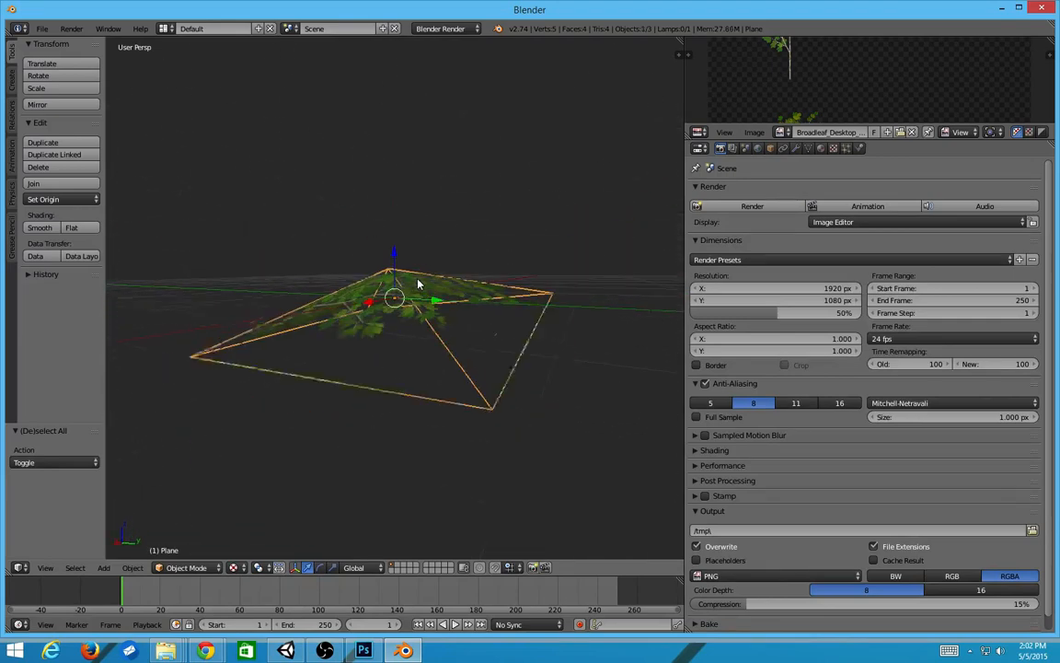
# Compare the Blender leaf card with the foliage in Unity, finishing on the Broadleaf_Desktop tree seen from below its canopy
pyautogui.hotkey('alt', 'Tab')
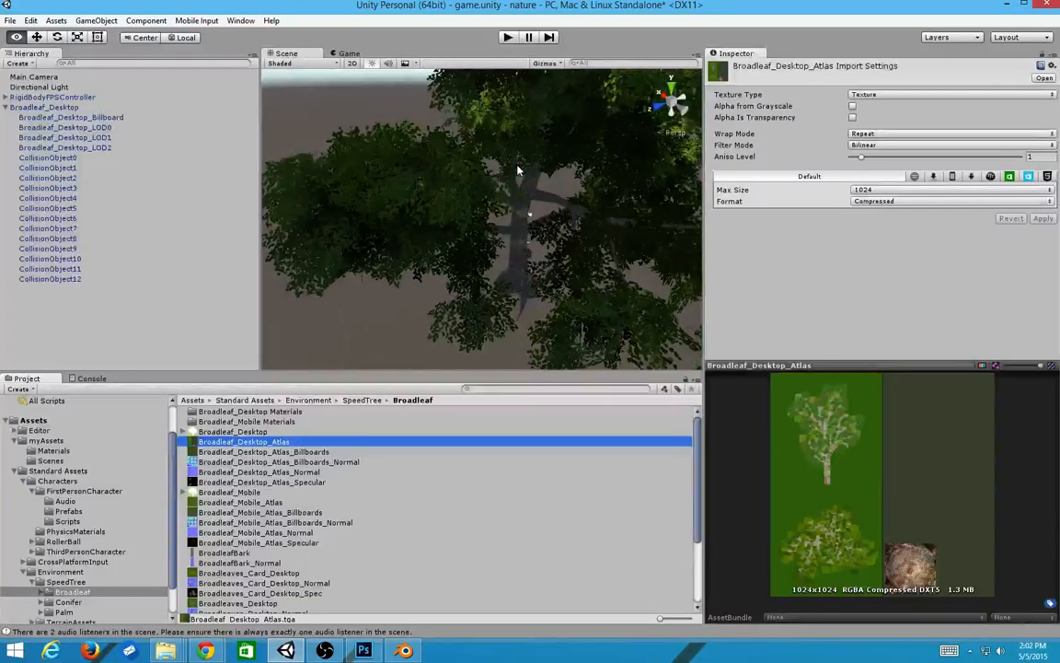
pyautogui.click(505, 180)
pyautogui.hotkey('alt', 'Tab')
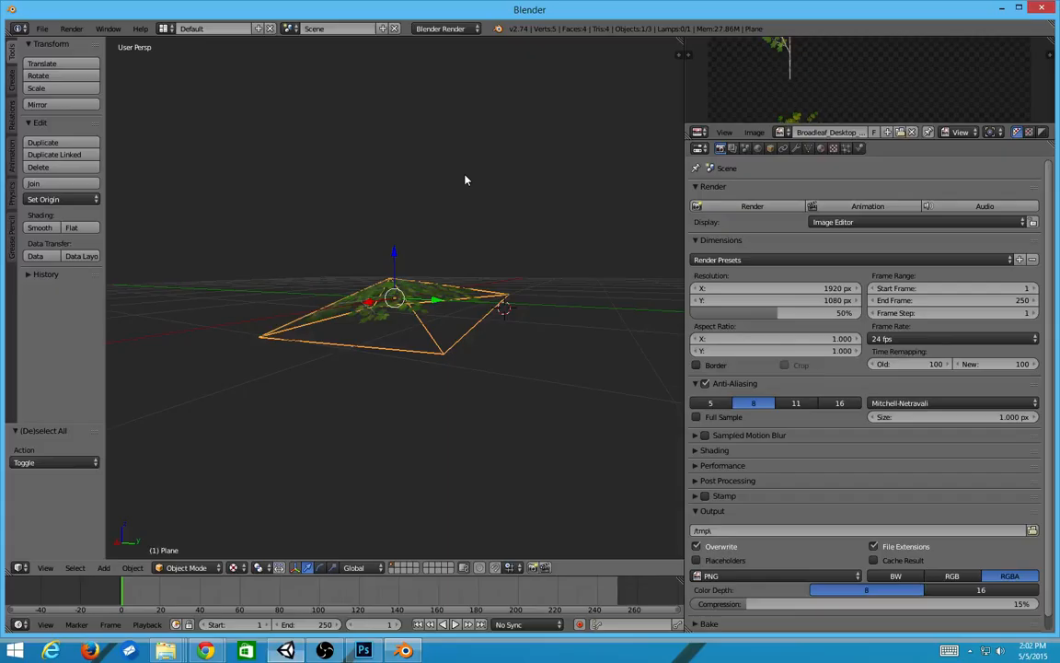
pyautogui.hotkey('alt', 'Tab')
pyautogui.hotkey('alt', 'Tab')
pyautogui.scroll(4, 472, 241)
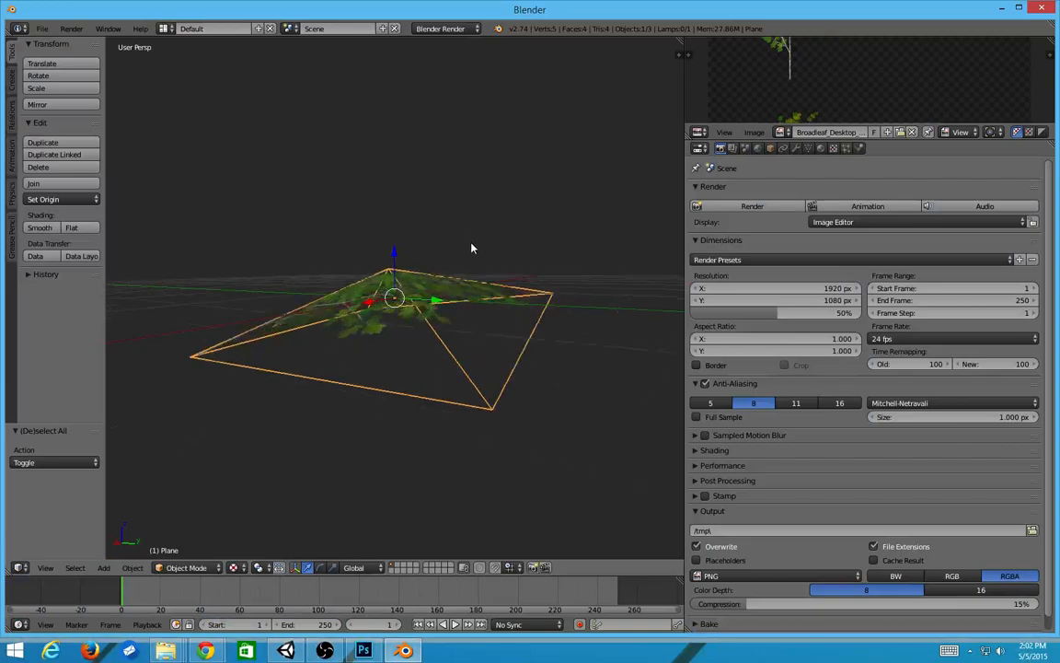
pyautogui.hotkey('alt', 'Tab')
pyautogui.keyDown('alt'); pyautogui.moveTo(543, 192); pyautogui.dragTo(538, 90); pyautogui.keyUp('alt')
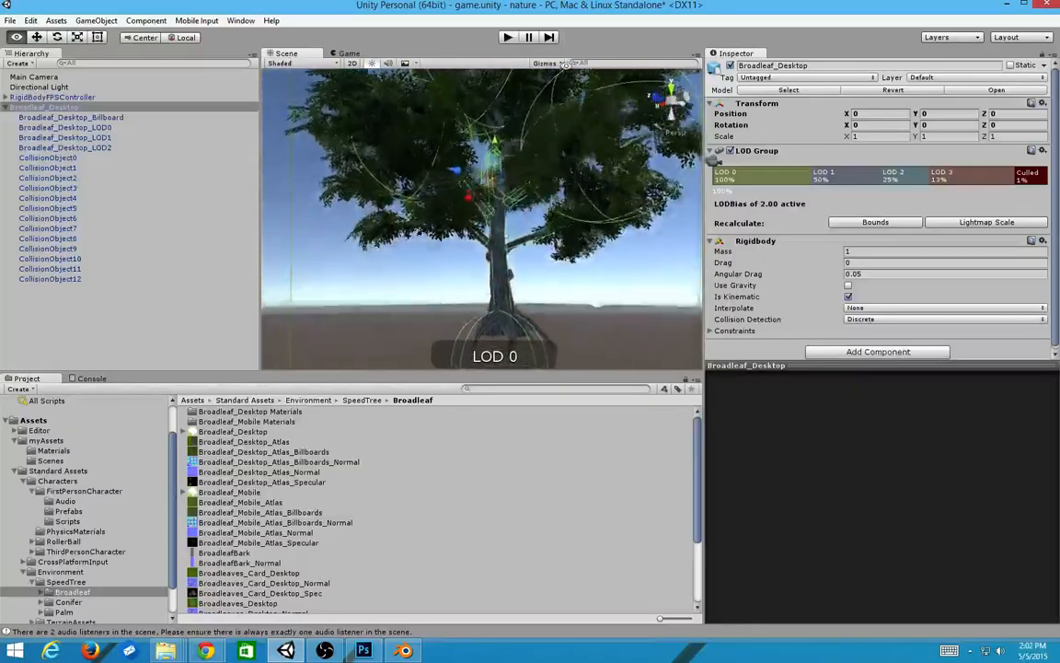
# Examine the isolated leaf card at the canopy edge of the Broadleaf_Desktop tree from below, with and without the selection wireframe
pyautogui.moveTo(538, 90); pyautogui.dragTo(501, 190, button='middle')
pyautogui.moveTo(501, 191); pyautogui.dragTo(547, 137)
pyautogui.click(546, 137)
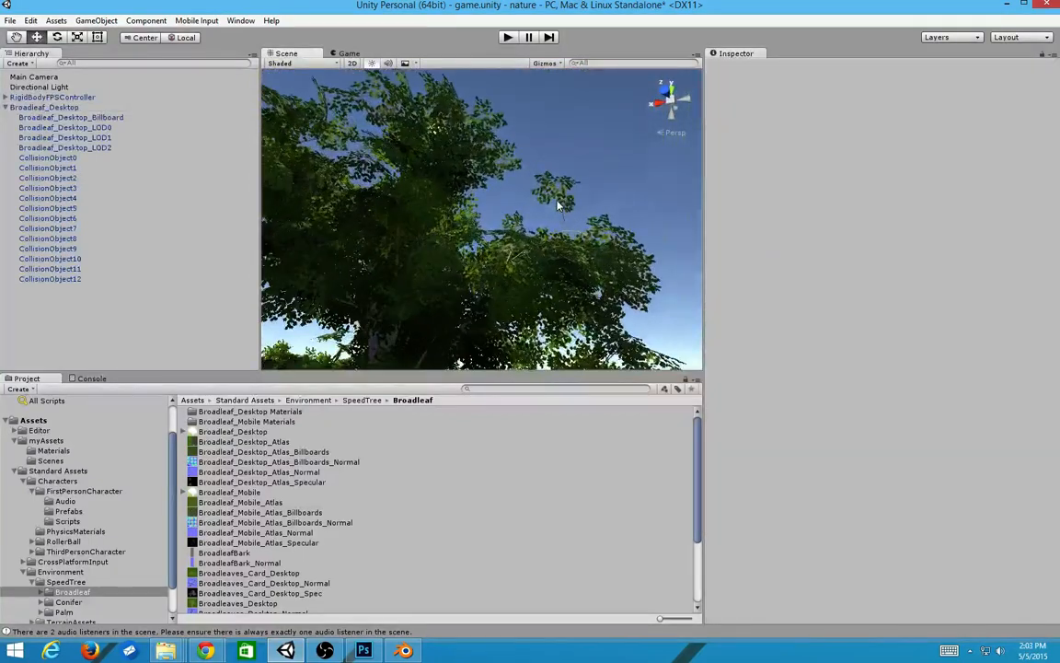
pyautogui.click(574, 187)
pyautogui.click(598, 149)
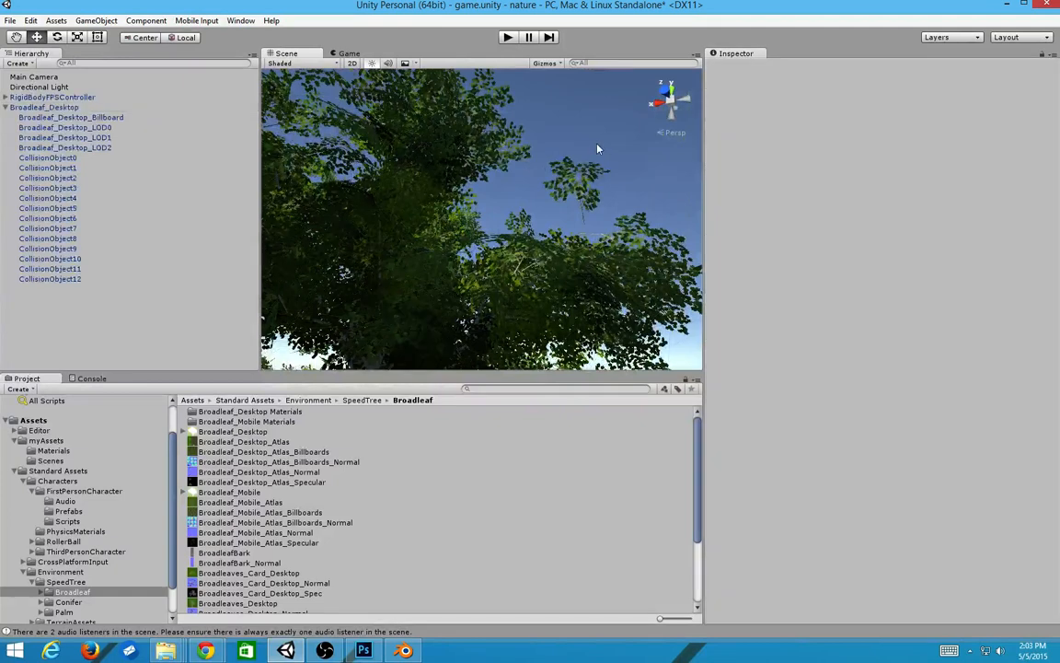
pyautogui.click(585, 214)
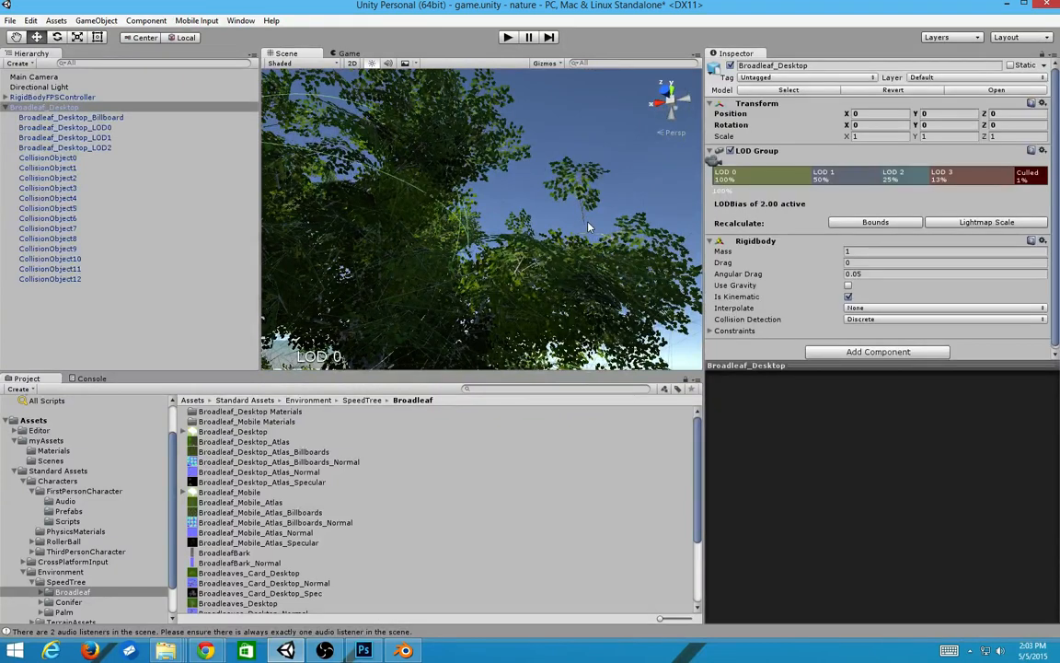
# Switch to Blender, select the whole leaf card in Edit Mode and enlarge its UV layout over the atlas to full window
pyautogui.hotkey('alt', 'Tab')
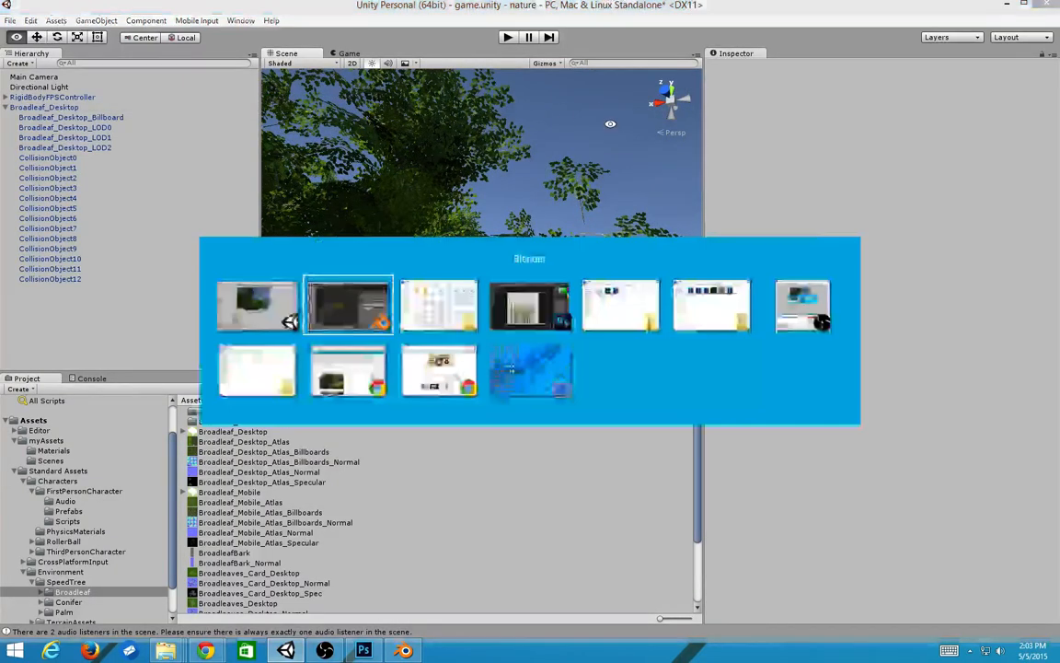
pyautogui.scroll(-4, 415, 249)
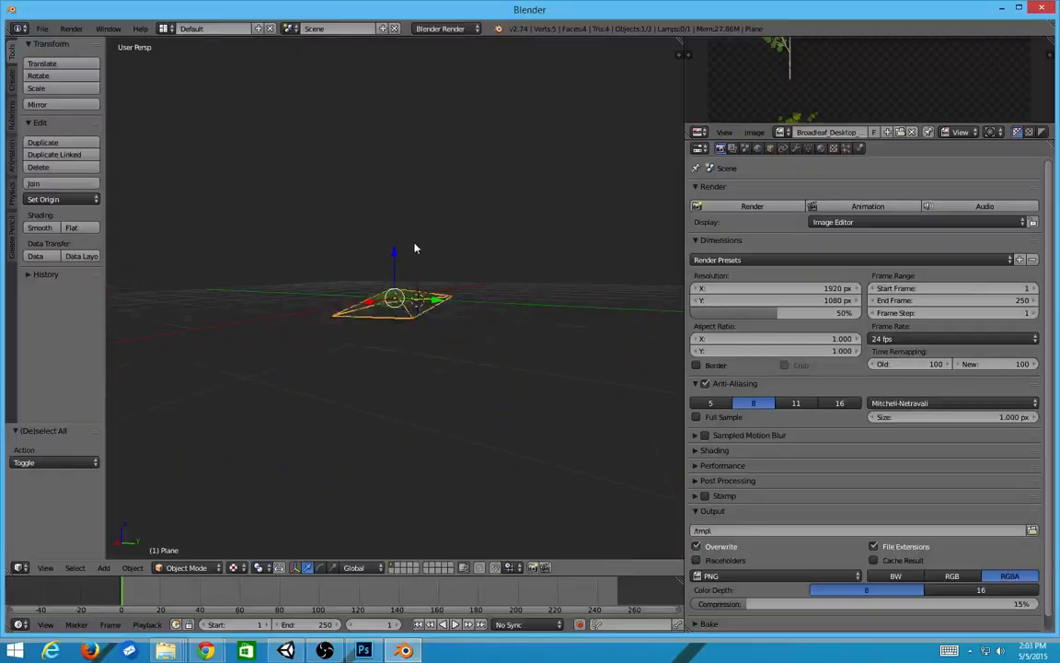
pyautogui.press('Tab')
pyautogui.press('a')
pyautogui.press('a')
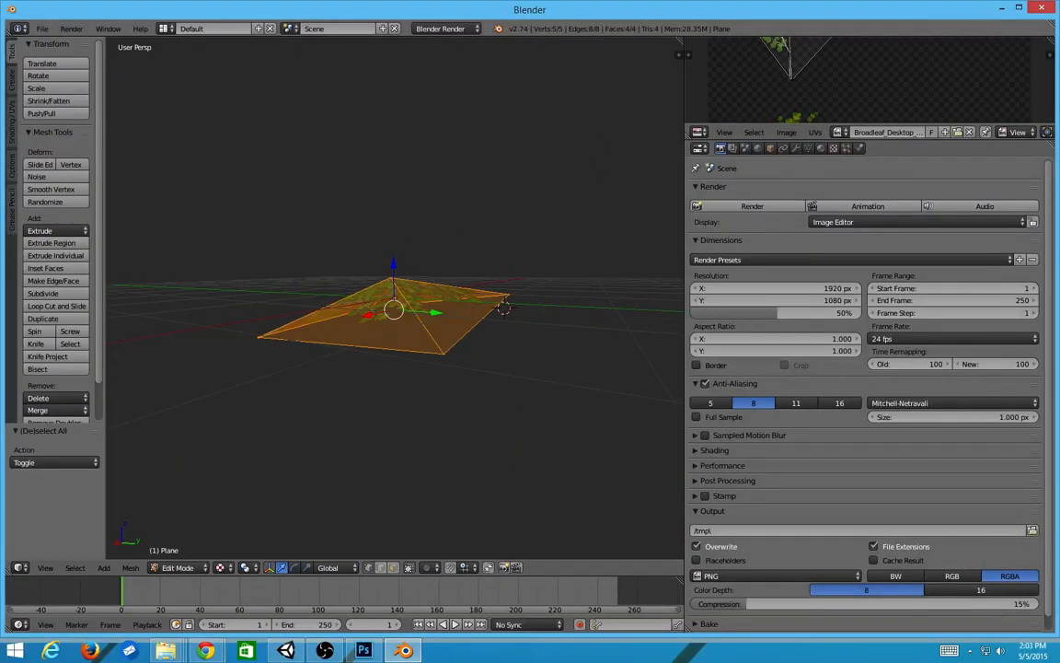
pyautogui.hotkey('ctrl', 'Up')
pyautogui.scroll(4, 444, 198)
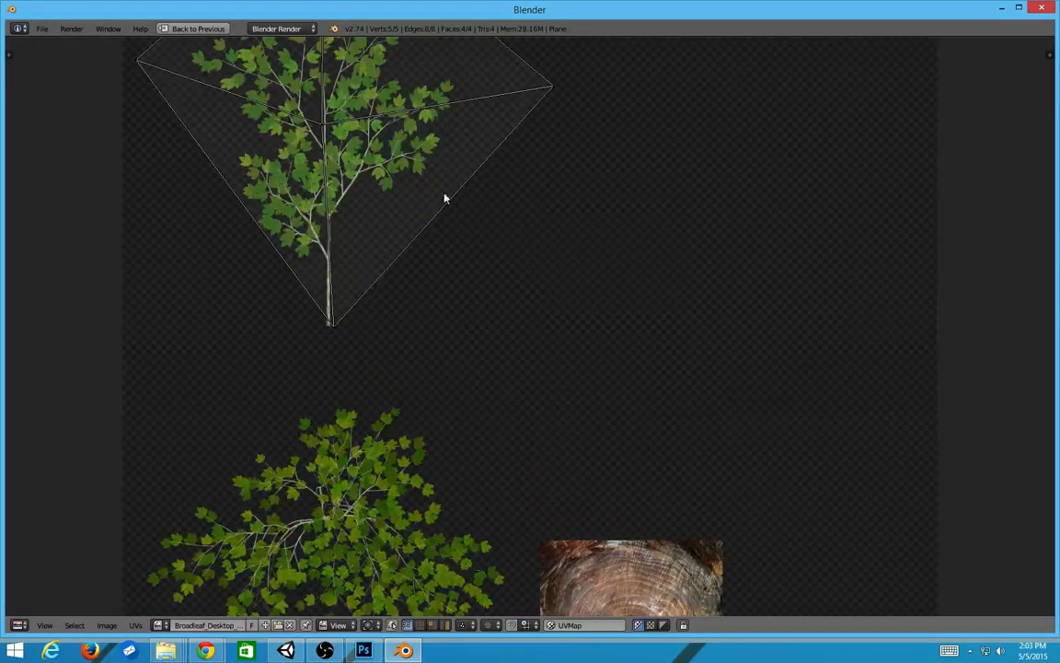
# Move the lowest UV vertex onto the base of the branch stem in the atlas, and restore the split layout
pyautogui.rightClick(332, 333)
pyautogui.press('g')
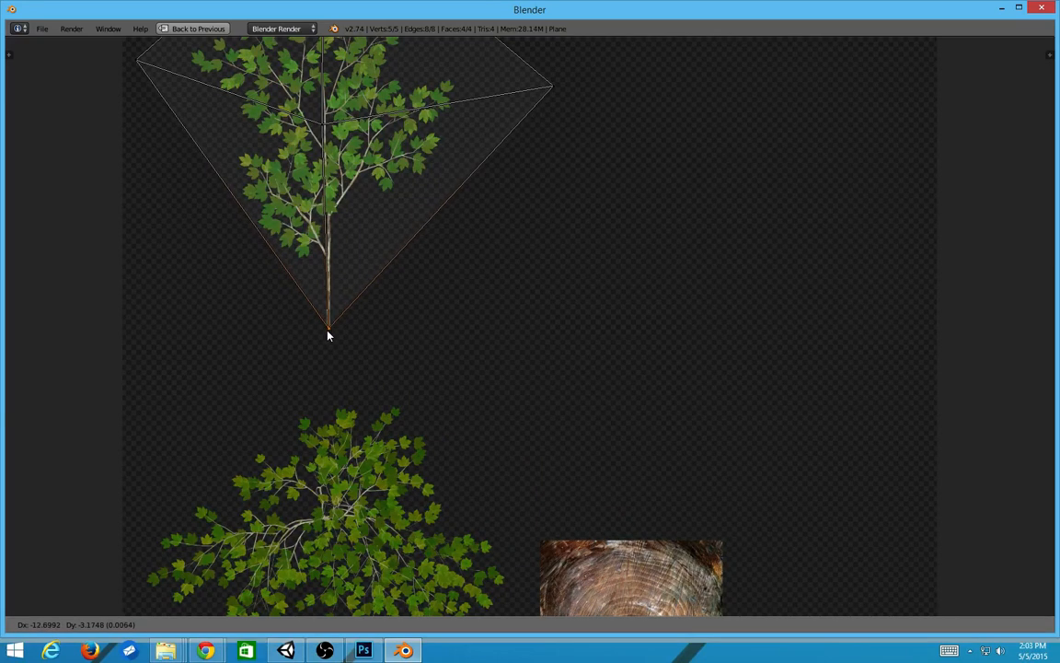
pyautogui.click(329, 334)
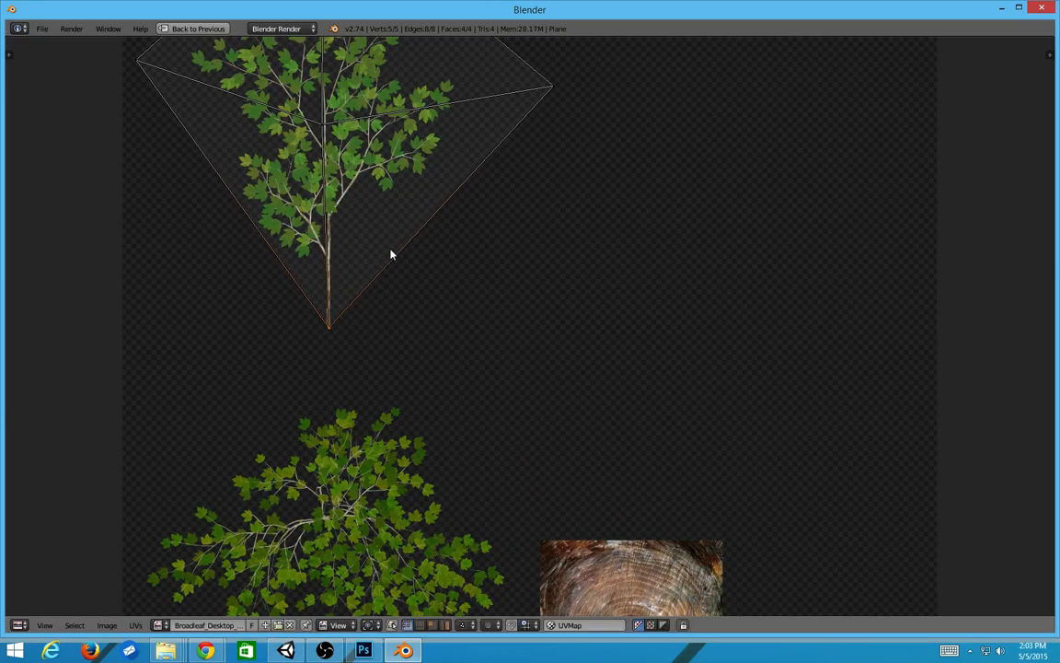
pyautogui.press('g')
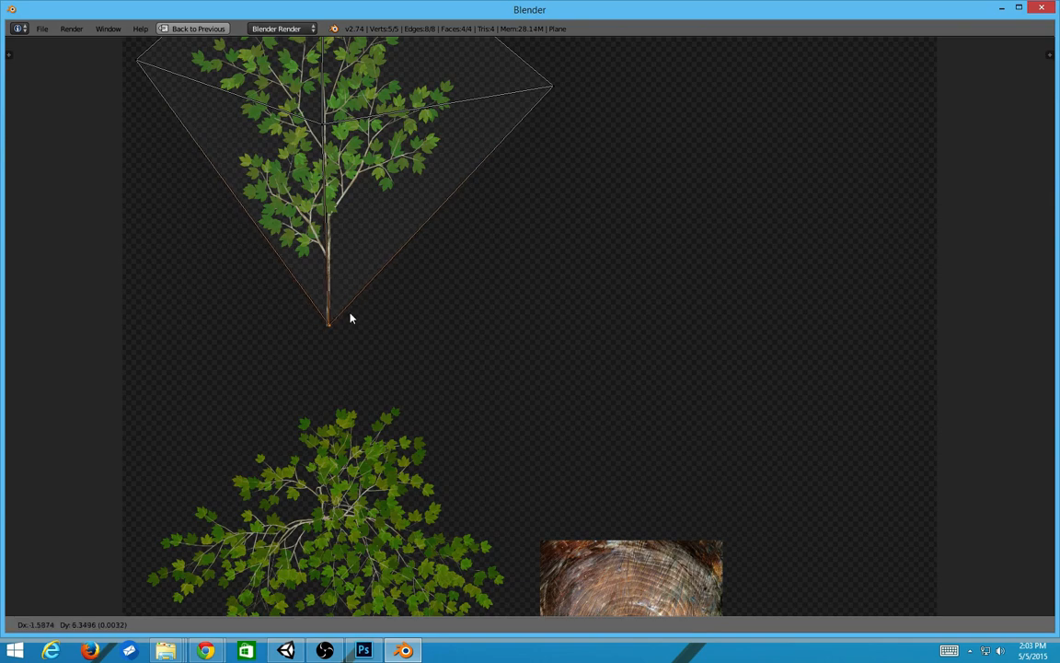
pyautogui.click(351, 319)
pyautogui.hotkey('ctrl', 'Up')
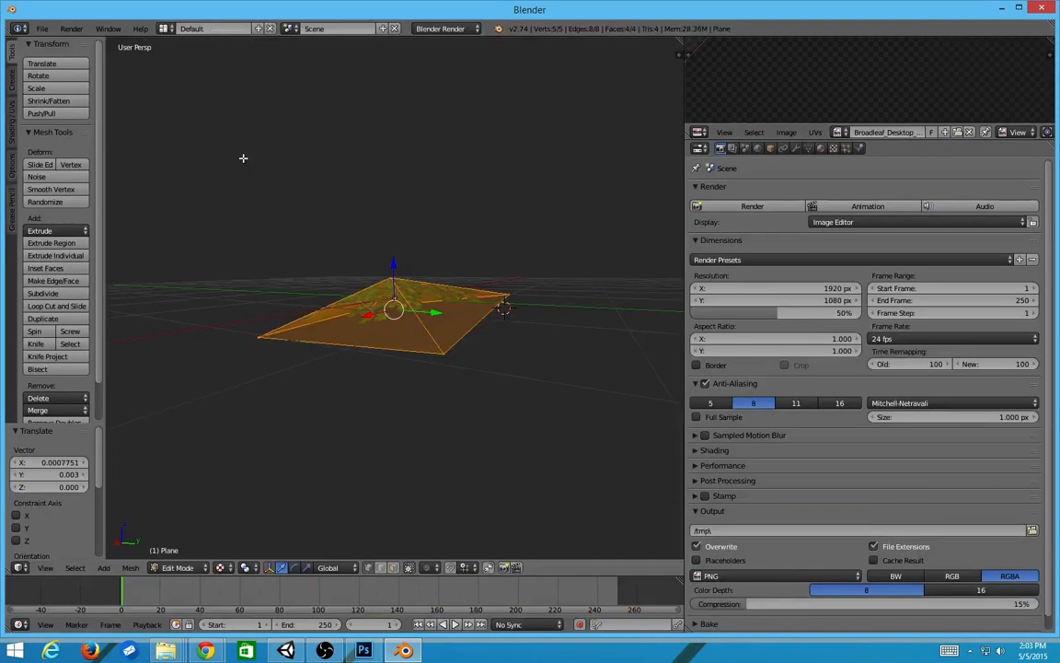
# Snap the 3D cursor to the leaf card's corner vertex at the stem end
pyautogui.press('Tab')
pyautogui.press('Tab')
pyautogui.press('a')
pyautogui.press('a')
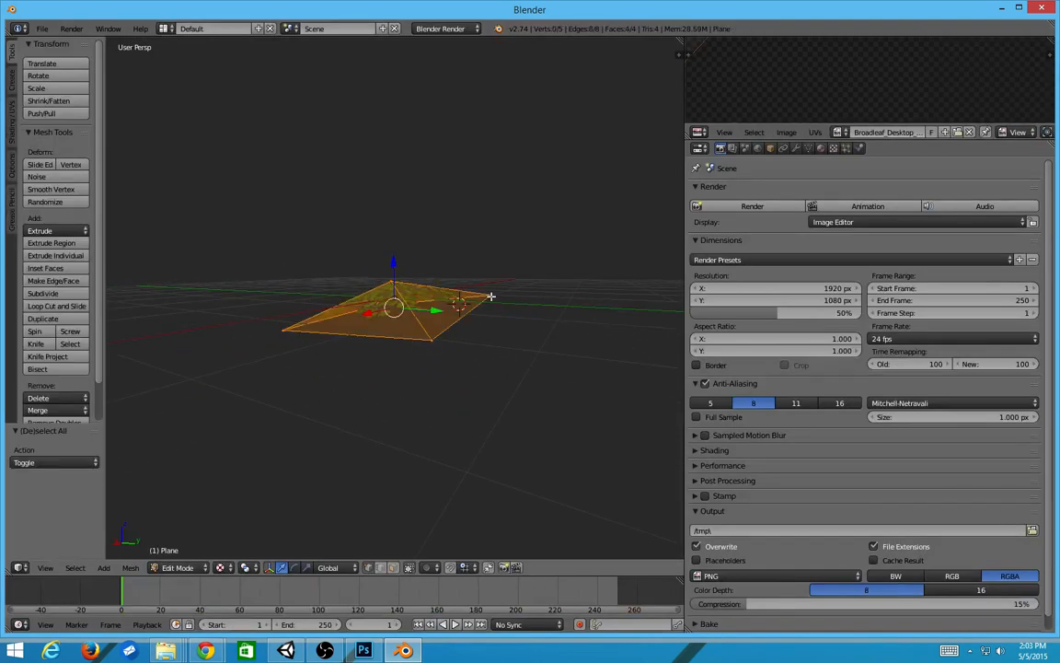
pyautogui.rightClick(282, 330)
pyautogui.hotkey('shift', 's')
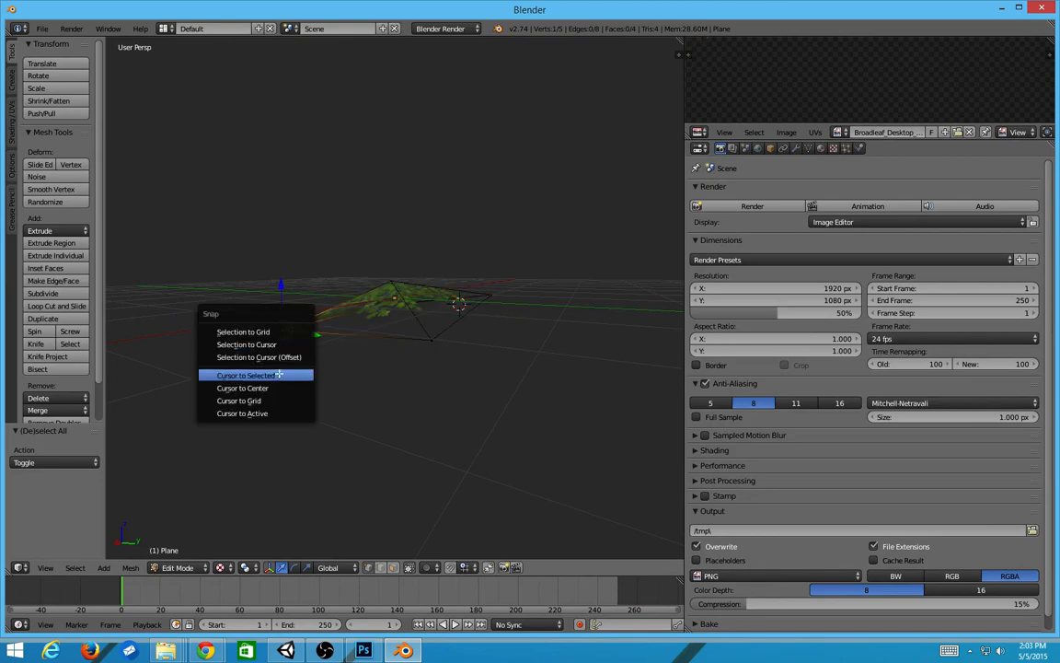
pyautogui.click(278, 376)
# Return to Object Mode and set the leaf card's origin to the 3D cursor
pyautogui.press('Tab')
pyautogui.hotkey('shift', 'a')
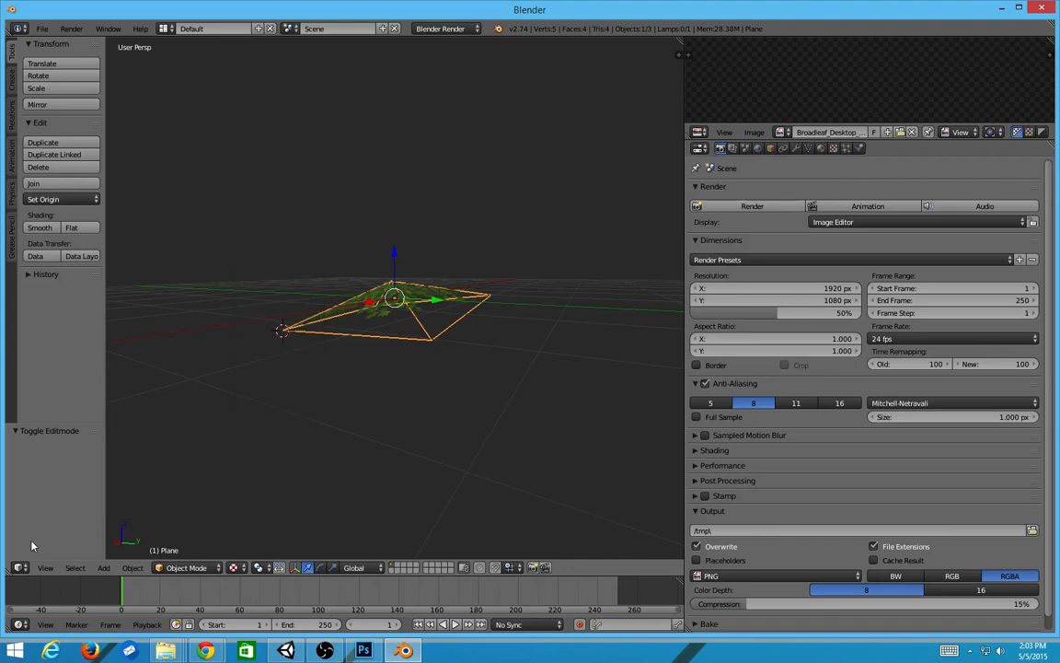
pyautogui.click(133, 566)
pyautogui.moveTo(180, 510)
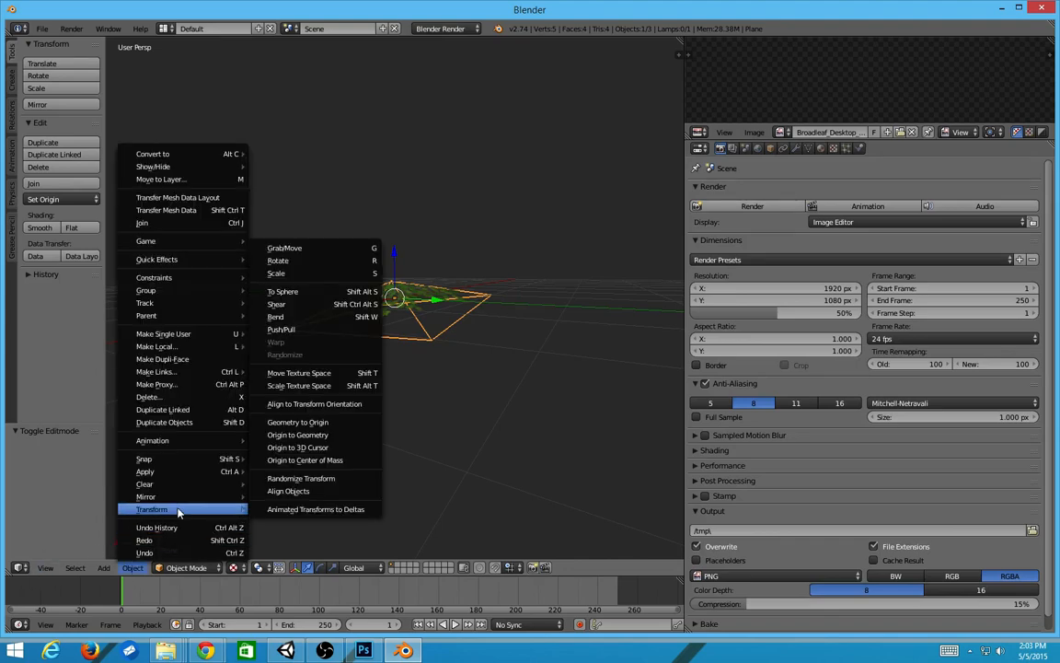
pyautogui.click(297, 447)
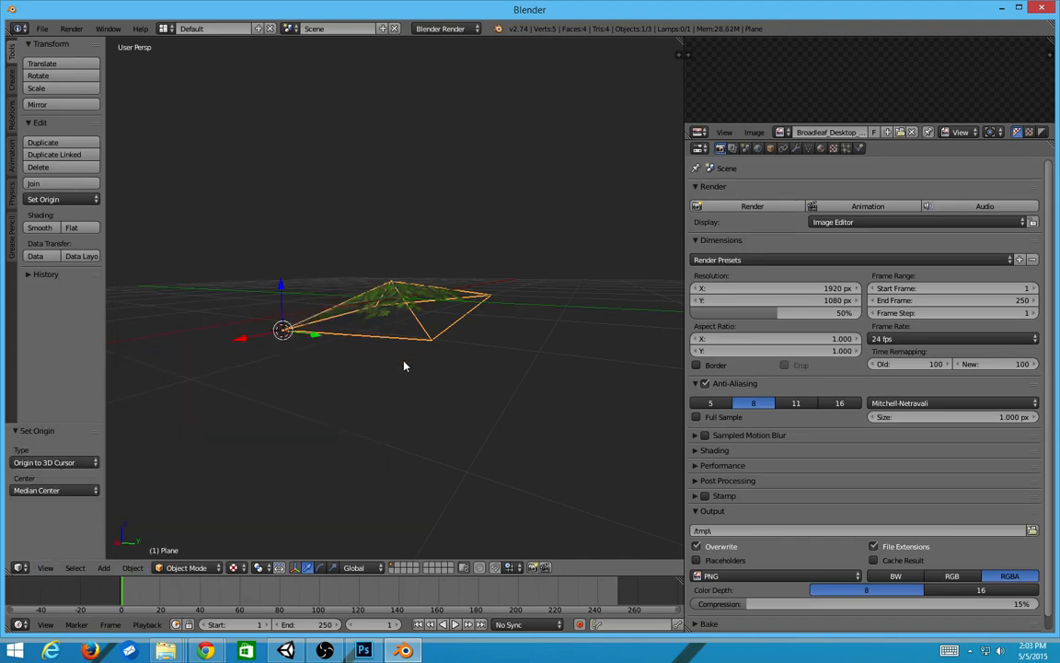
# Try rotating the leaf card about its stem-end origin, viewed from above
pyautogui.press('a')
pyautogui.press('a')
pyautogui.moveTo(342, 394); pyautogui.dragTo(401, 431, button='middle')
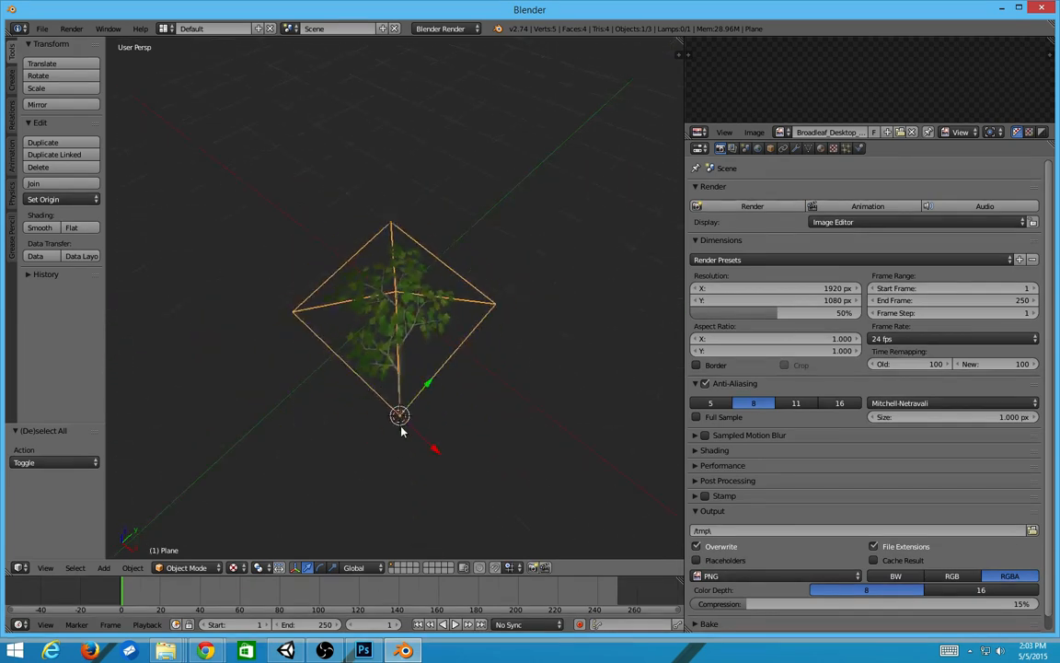
pyautogui.press('r')
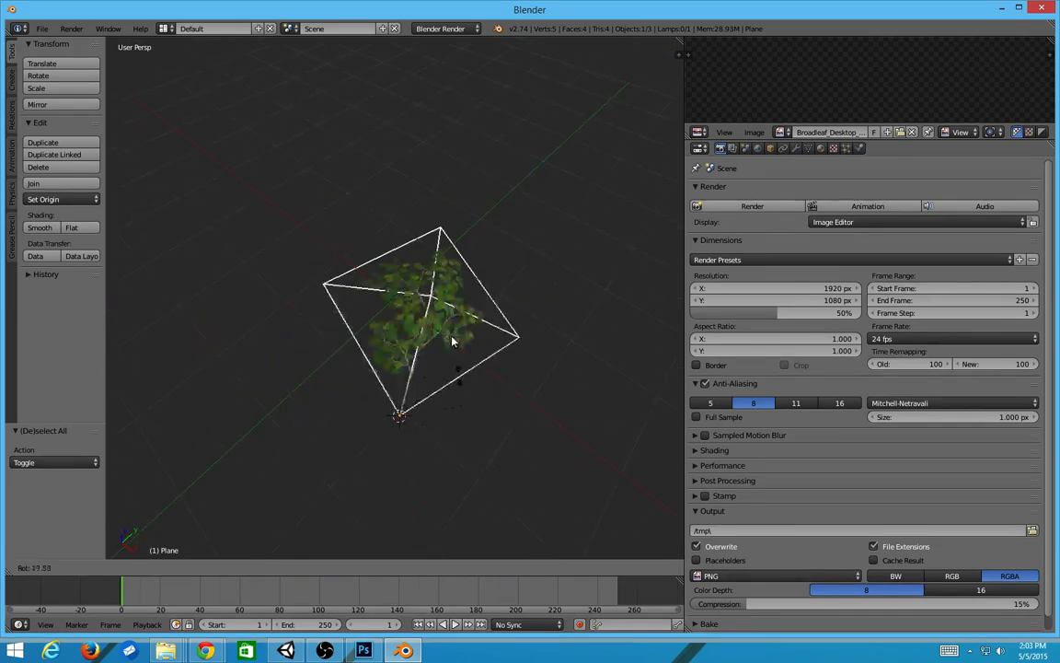
pyautogui.rightClick(454, 275)
pyautogui.scroll(3, 510, 324)
pyautogui.scroll(-2, 512, 331)
pyautogui.scroll(1, 514, 349)
pyautogui.scroll(1, 520, 344)
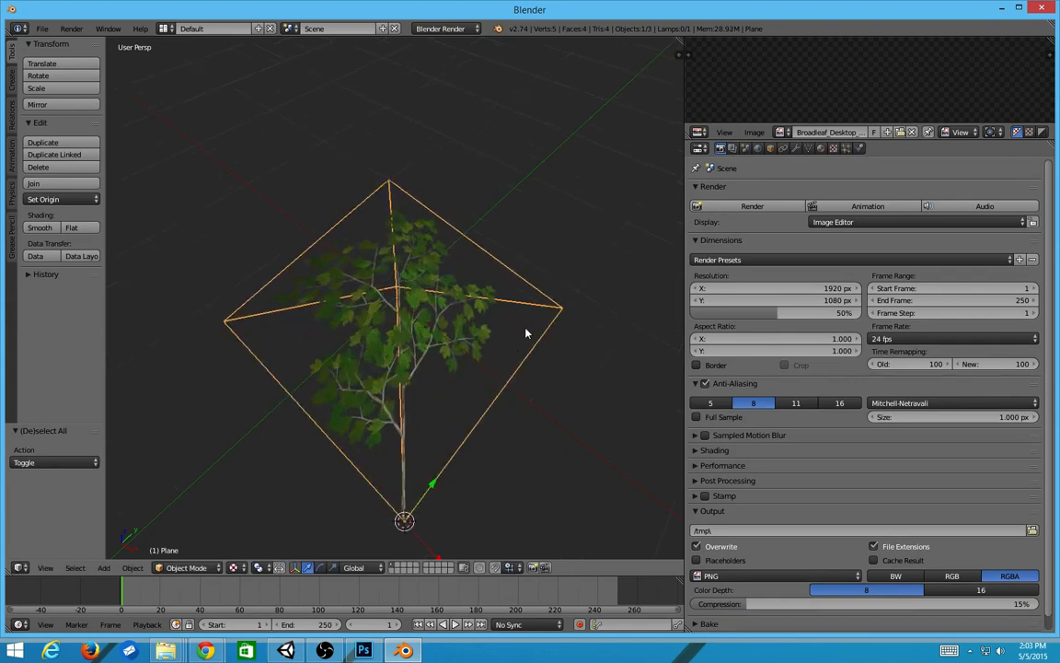
# Switch to Unity, select Broadleaf_Desktop_LOD0 and examine the tree's wireframe with its trunk and canopy in view
pyautogui.hotkey('alt', 'Tab')
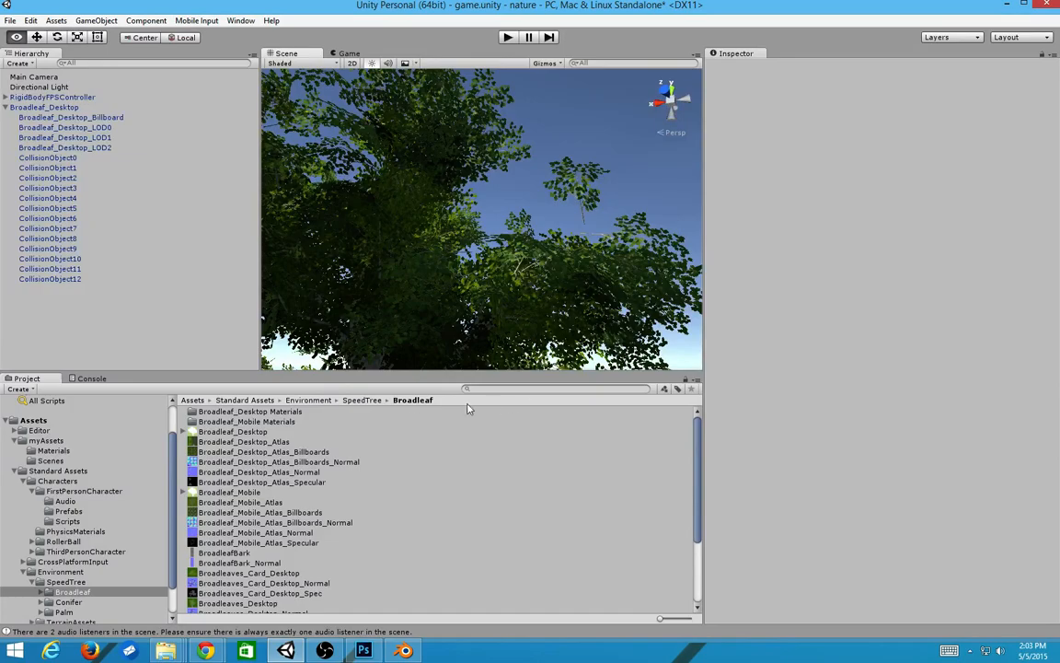
pyautogui.hotkey('alt', 'Tab')
pyautogui.hotkey('alt', 'Tab')
pyautogui.hotkey('alt', 'Tab')
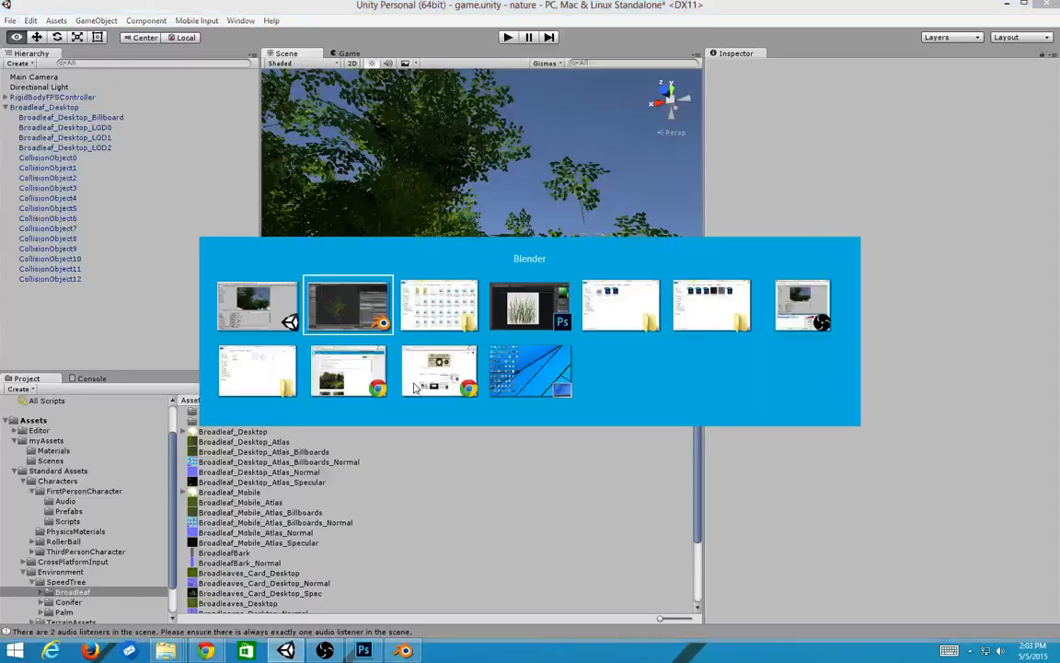
pyautogui.hotkey('alt', 'Tab')
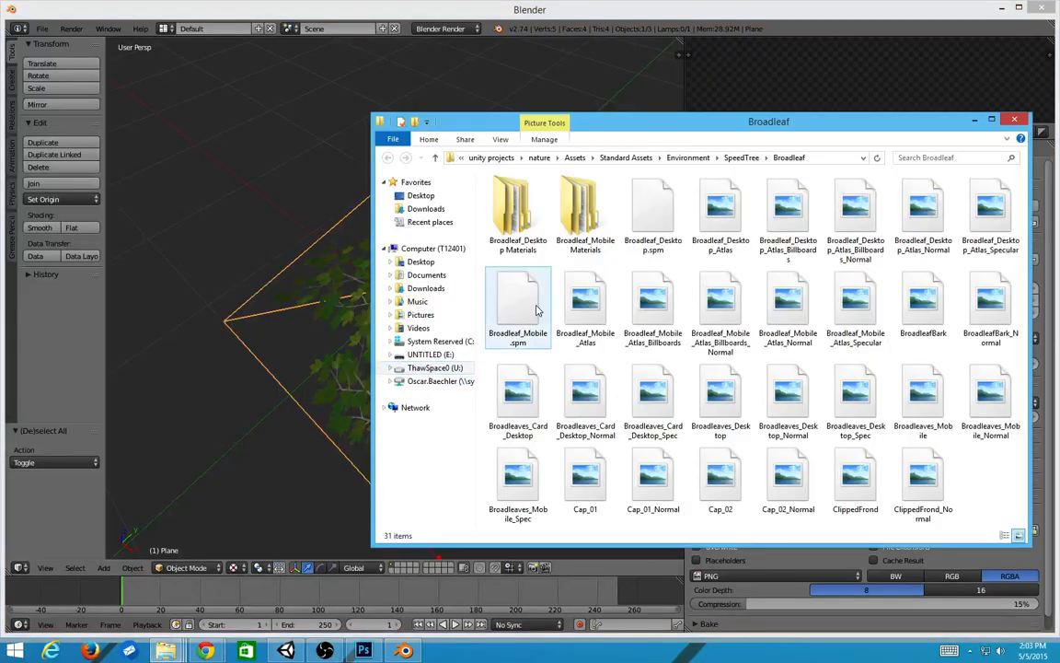
pyautogui.hotkey('alt', 'Tab')
pyautogui.hotkey('alt', 'Tab')
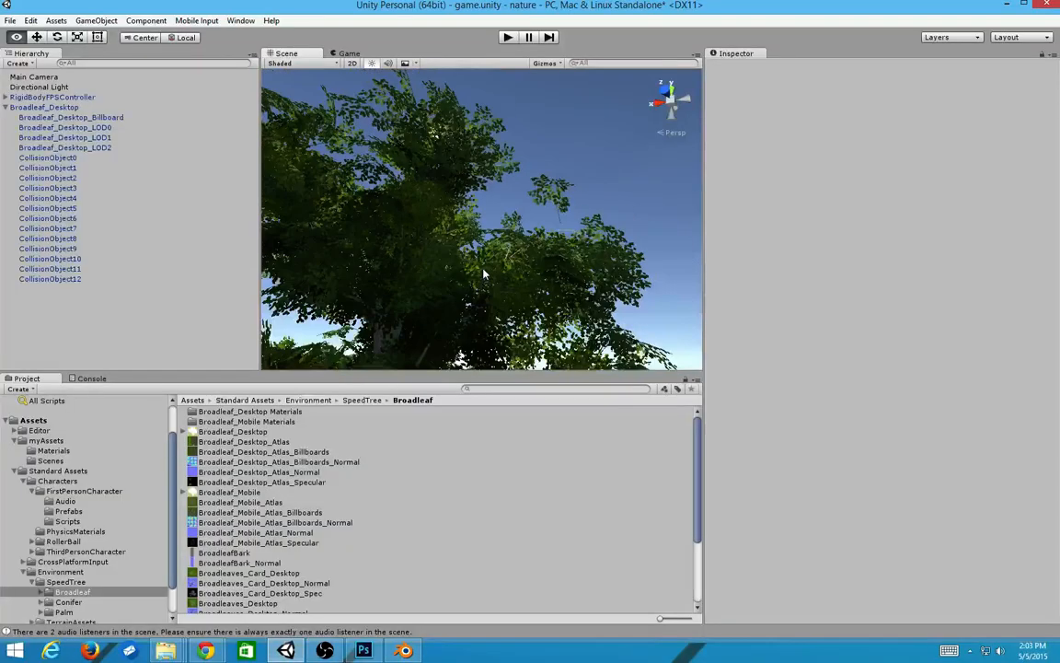
pyautogui.click(76, 127)
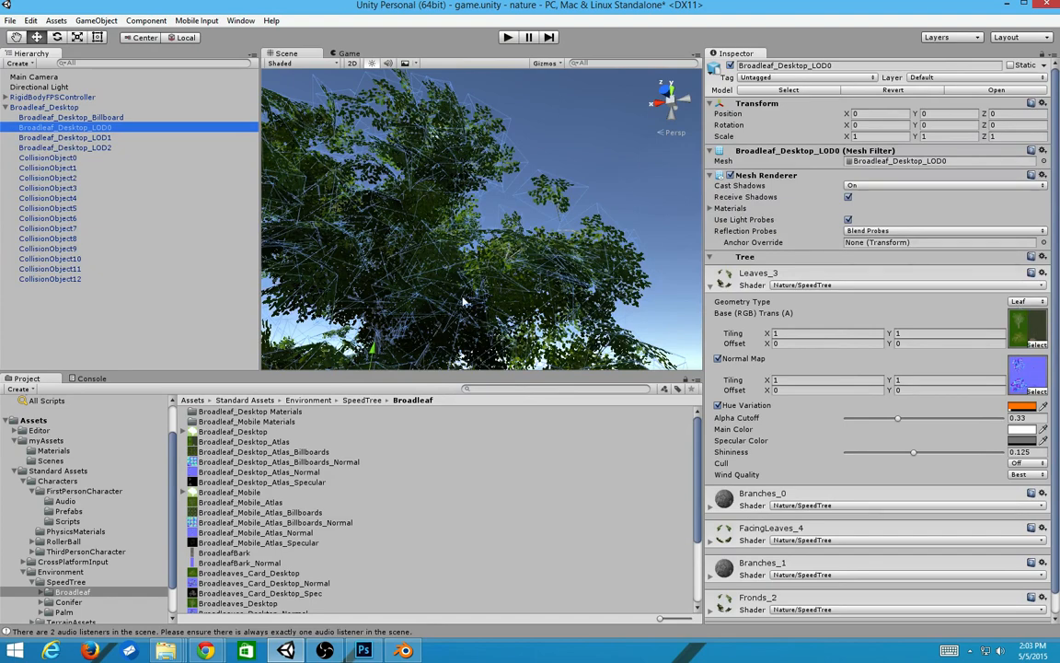
pyautogui.scroll(-4, 464, 301)
pyautogui.moveTo(476, 302); pyautogui.dragTo(464, 180, button='middle')
pyautogui.keyDown('alt'); pyautogui.moveTo(463, 179); pyautogui.dragTo(414, 280); pyautogui.keyUp('alt')
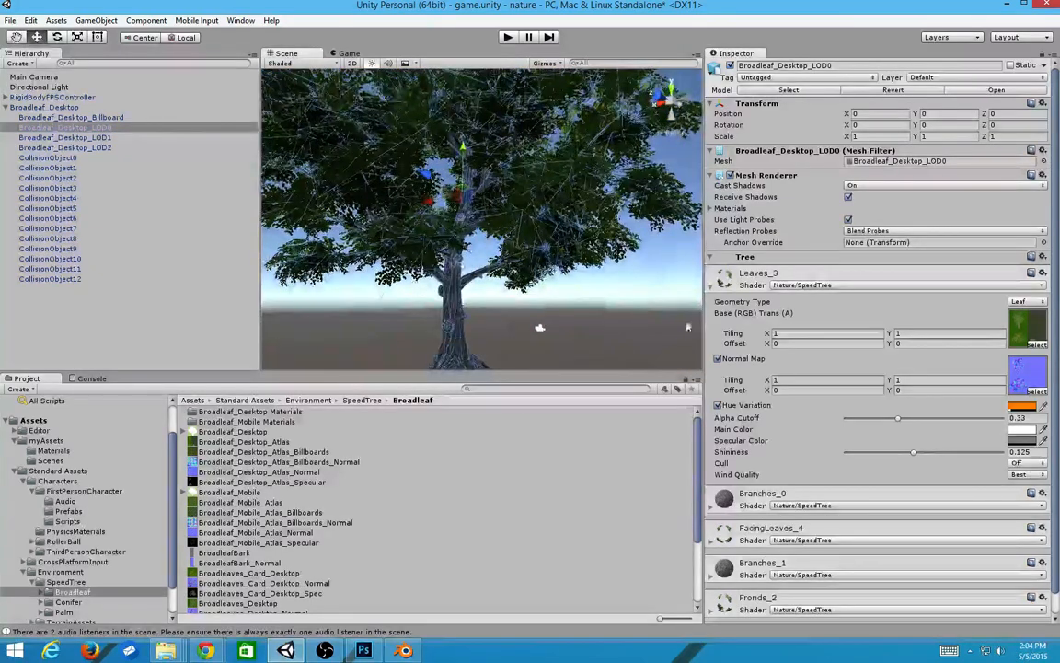
# Review the shader settings of the Branches_1 and Branches_0 materials, leaving all the tree's materials collapsed
pyautogui.click(711, 286)
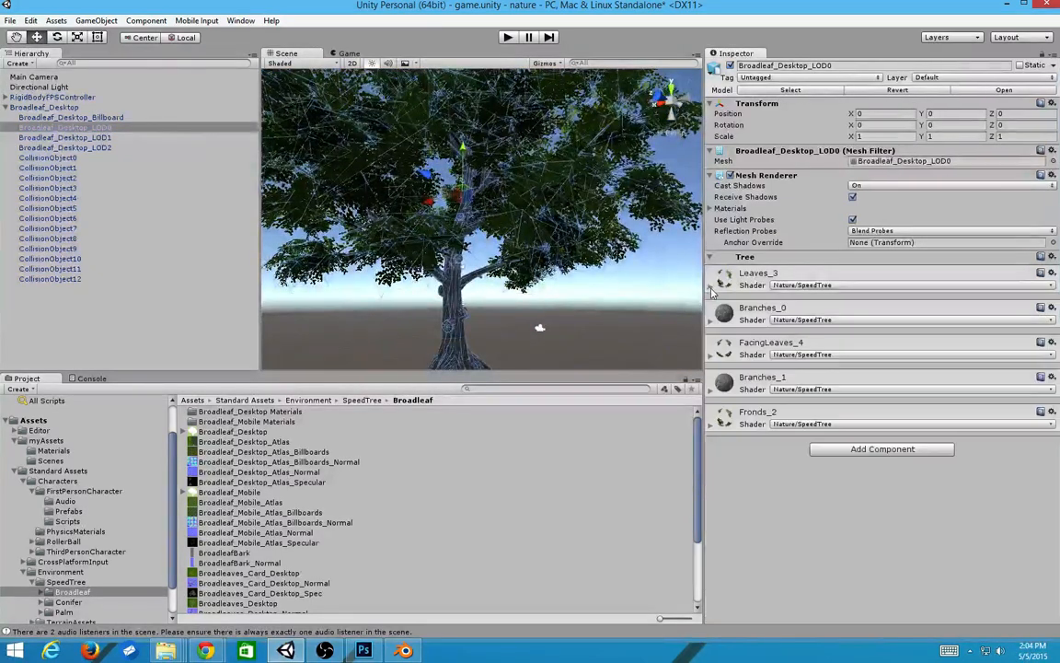
pyautogui.click(744, 393)
pyautogui.scroll(-1, 827, 432)
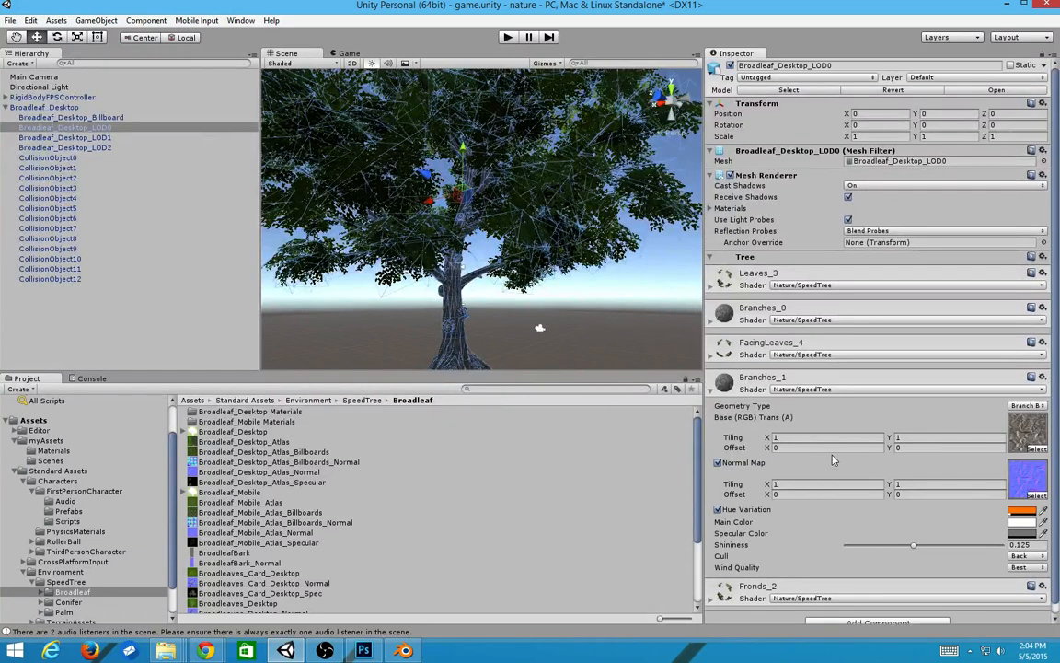
pyautogui.click(724, 309)
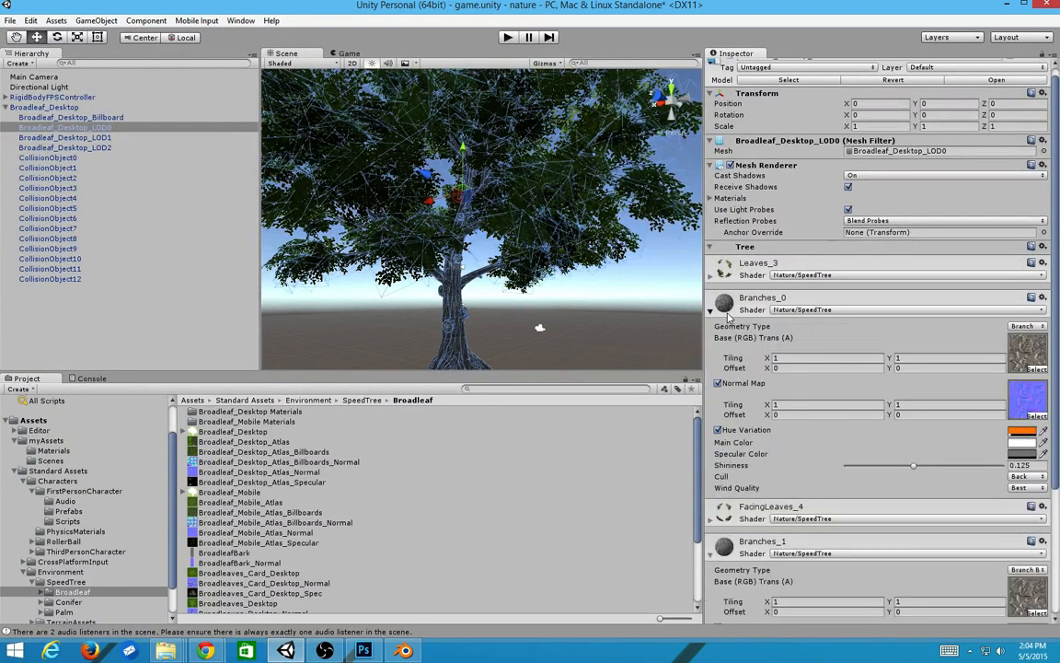
pyautogui.click(725, 310)
pyautogui.click(724, 372)
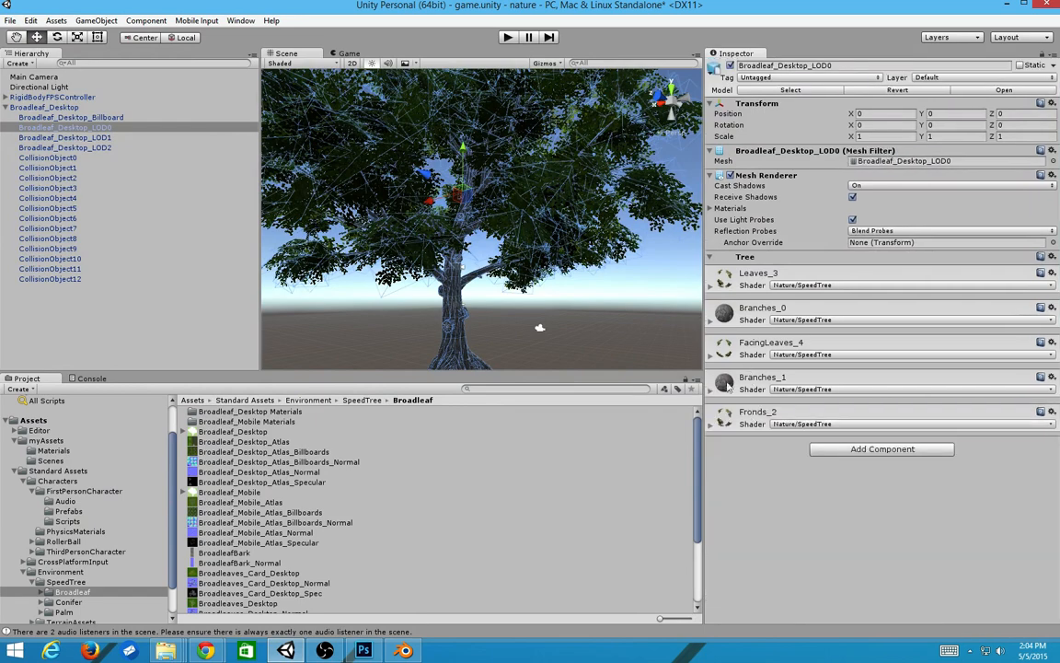
# Examine the trunk up close and locate the Branches_0 material's base texture in the project assets
pyautogui.moveTo(478, 311); pyautogui.dragTo(496, 184, button='middle')
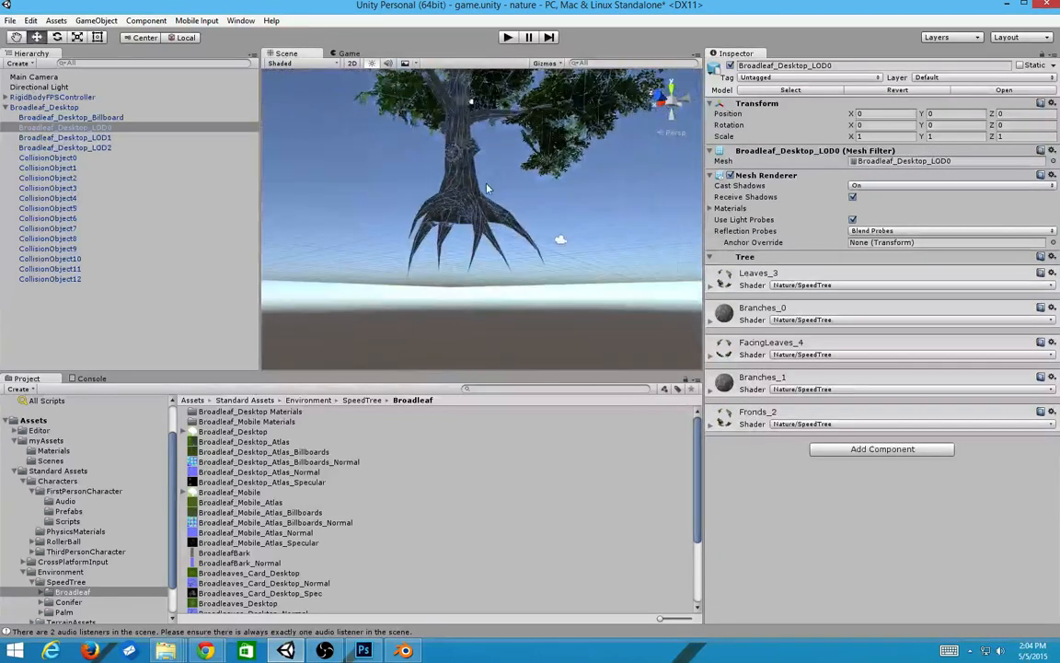
pyautogui.scroll(3, 515, 161)
pyautogui.keyDown('alt'); pyautogui.moveTo(535, 138); pyautogui.dragTo(631, 348); pyautogui.keyUp('alt')
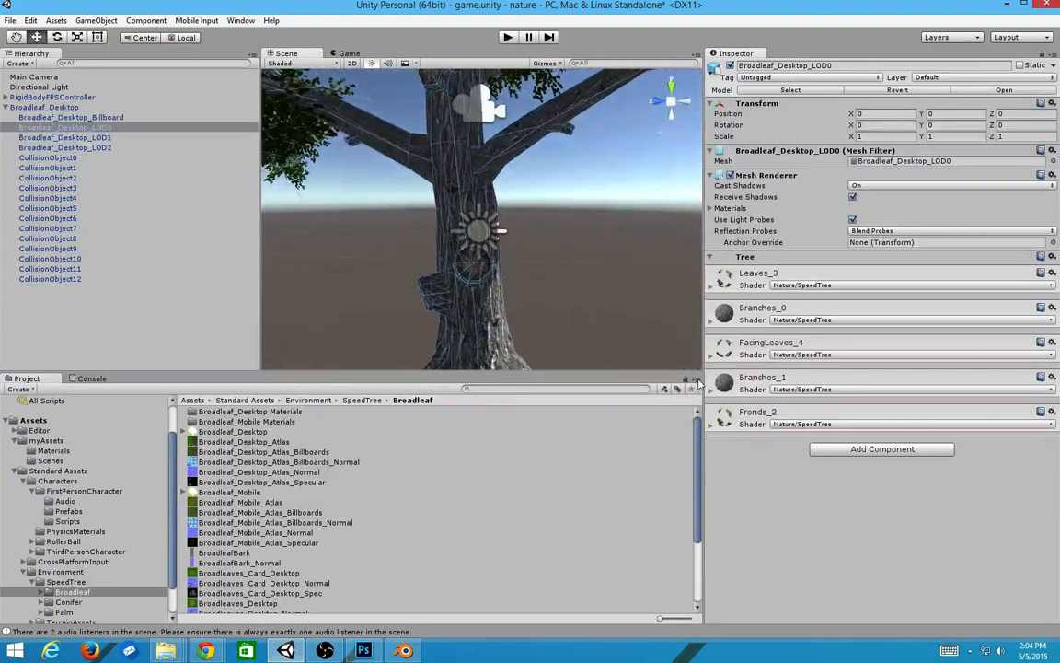
pyautogui.click(732, 328)
pyautogui.click(1019, 363)
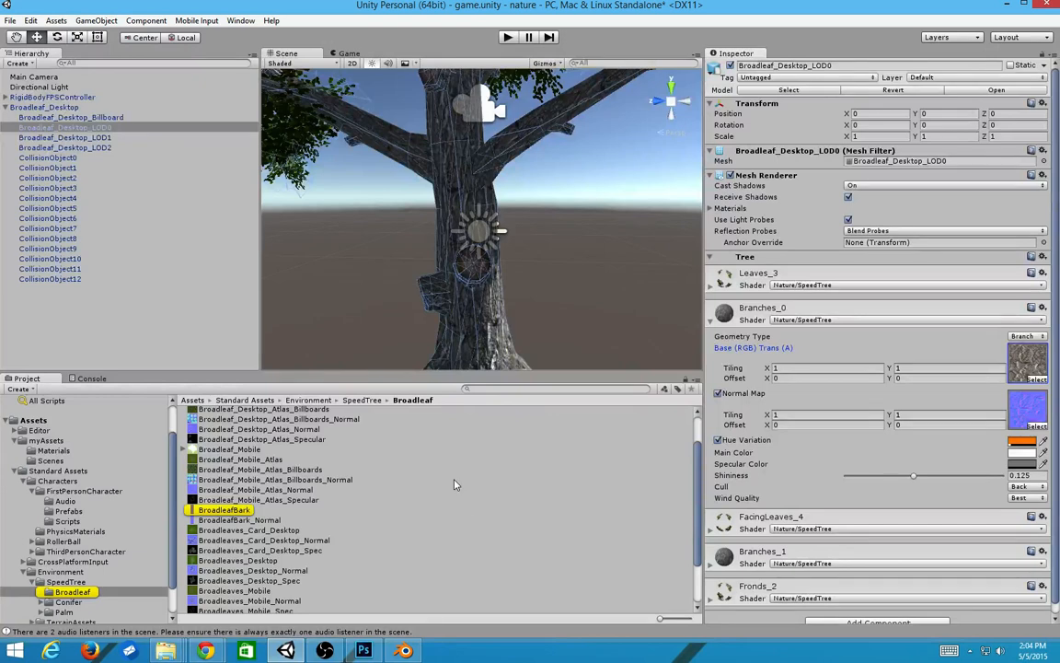
# Preview the BroadleafBark texture and its BroadleafBark_Normal map, finishing on BroadleafBark
pyautogui.click(276, 509)
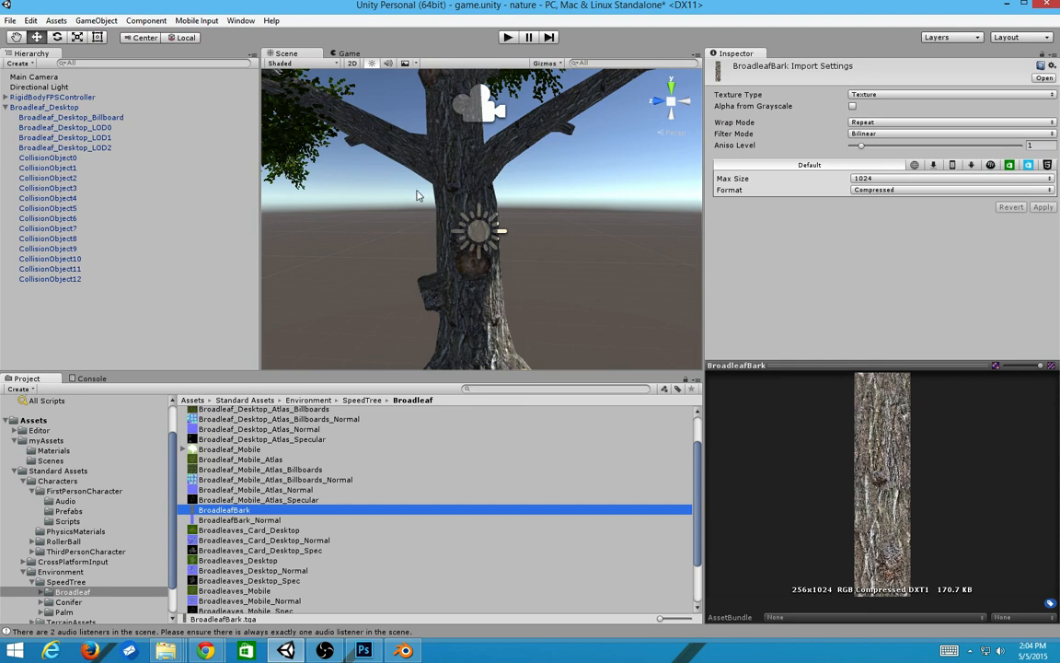
pyautogui.click(254, 521)
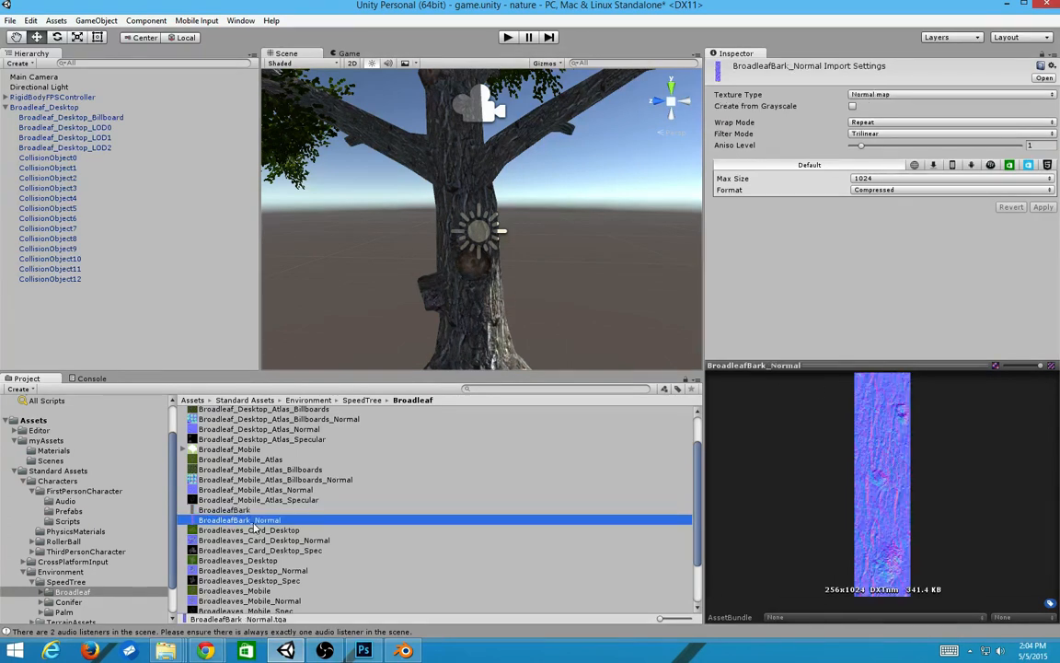
pyautogui.press('Up')
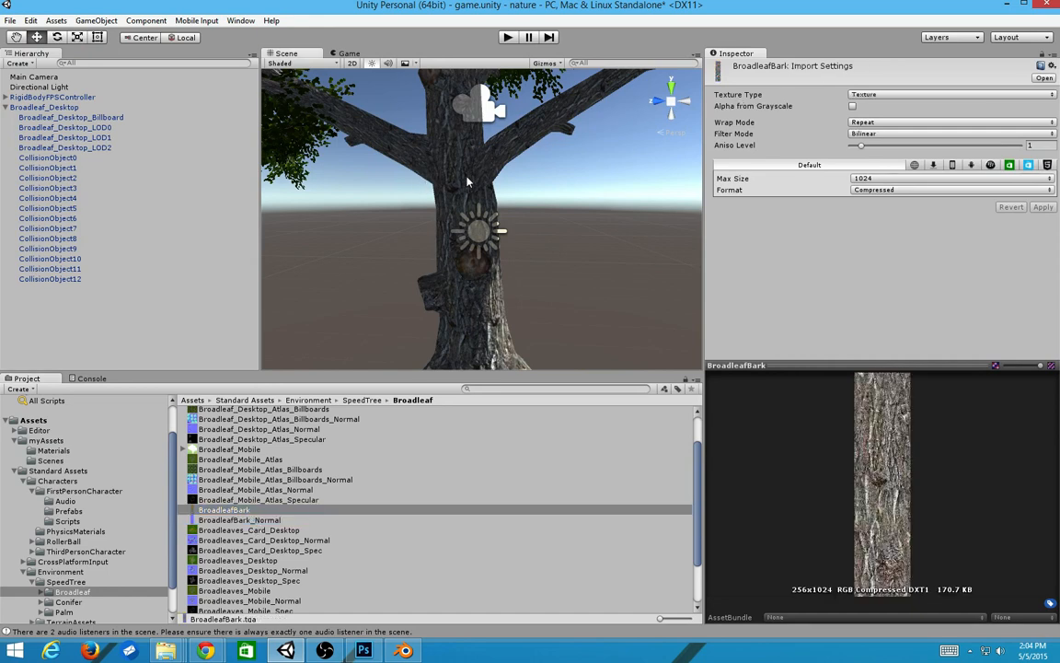
# Select Broadleaf_Desktop_LOD0 and expand its Fronds_2 material to review the shader settings
pyautogui.click(423, 177)
pyautogui.keyDown('alt'); pyautogui.moveTo(453, 242); pyautogui.dragTo(607, 267); pyautogui.keyUp('alt')
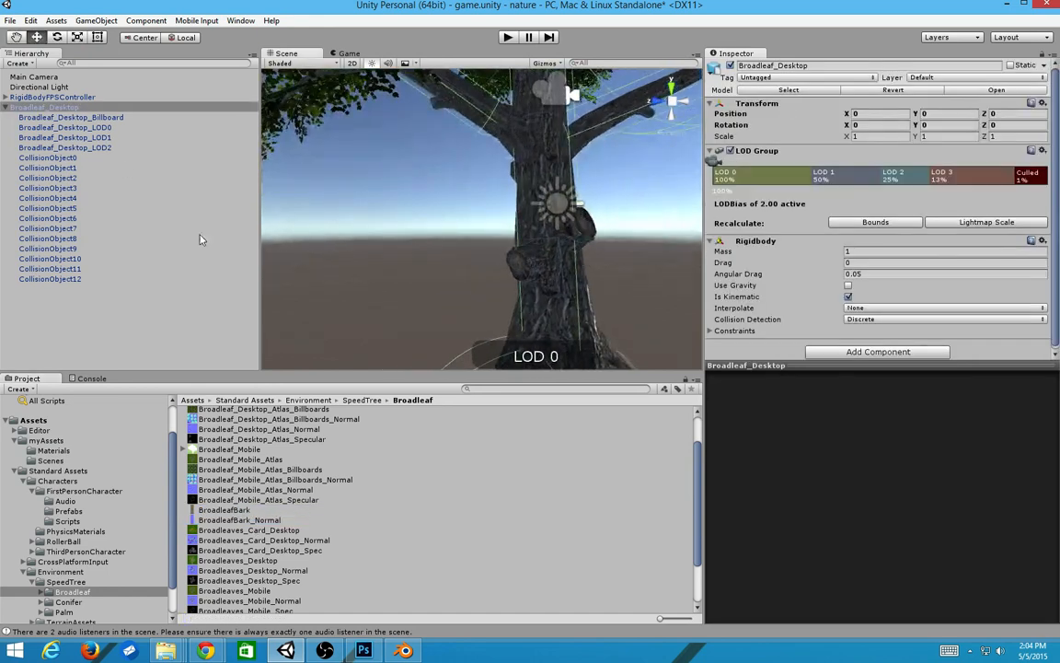
pyautogui.click(95, 118)
pyautogui.click(97, 128)
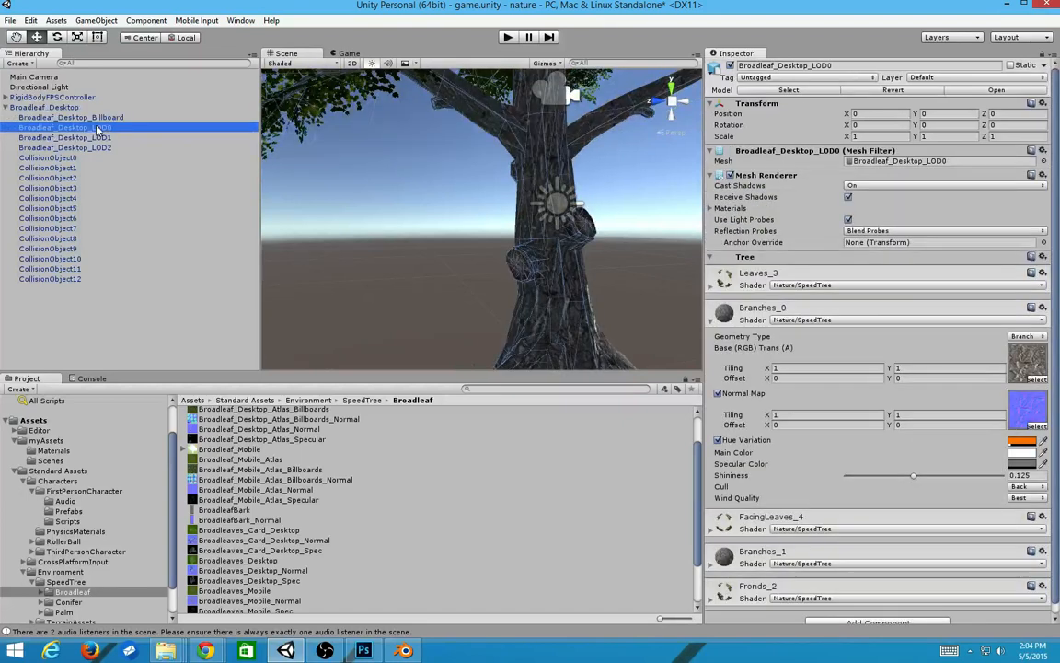
pyautogui.scroll(-1, 994, 531)
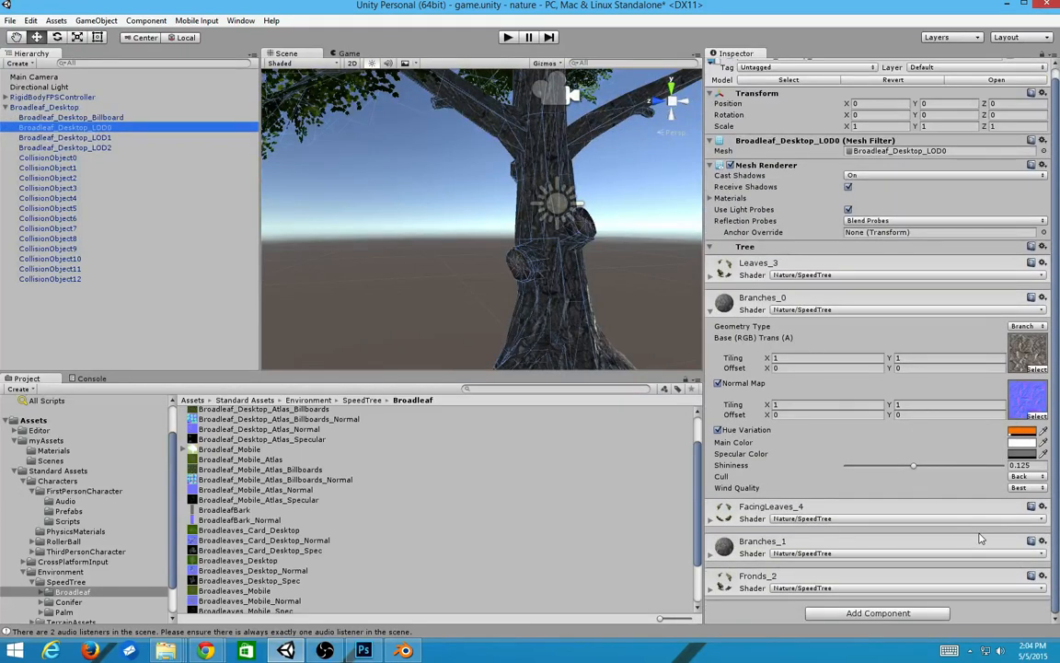
pyautogui.click(717, 552)
pyautogui.click(717, 553)
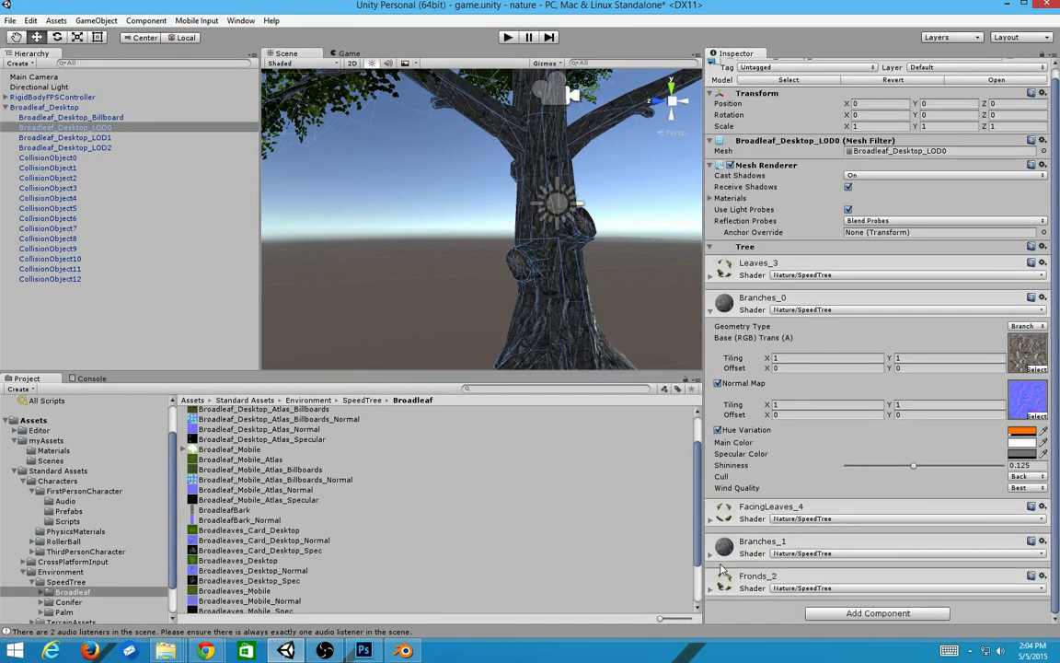
pyautogui.click(726, 582)
pyautogui.scroll(-5, 729, 580)
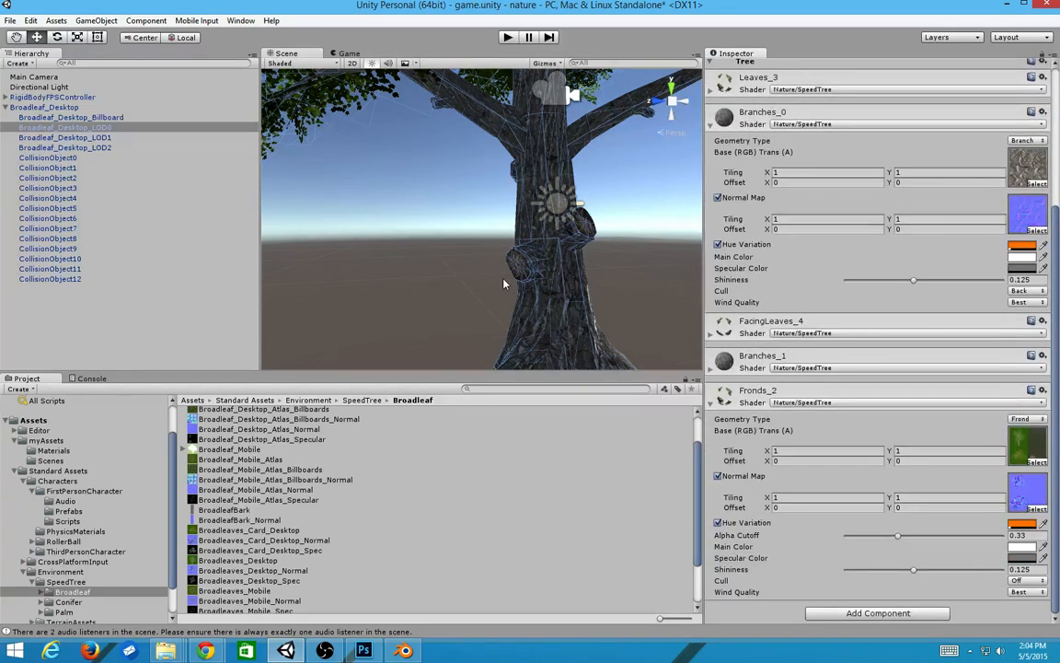
# Examine the cut branch stubs on the tree's trunk up close from another side
pyautogui.scroll(7, 503, 283)
pyautogui.moveTo(596, 298); pyautogui.dragTo(566, 206, button='middle')
pyautogui.keyDown('alt'); pyautogui.moveTo(566, 206); pyautogui.dragTo(229, 197); pyautogui.keyUp('alt')
pyautogui.middleClick(229, 197)
pyautogui.moveTo(327, 200); pyautogui.dragTo(582, 221, button='middle')
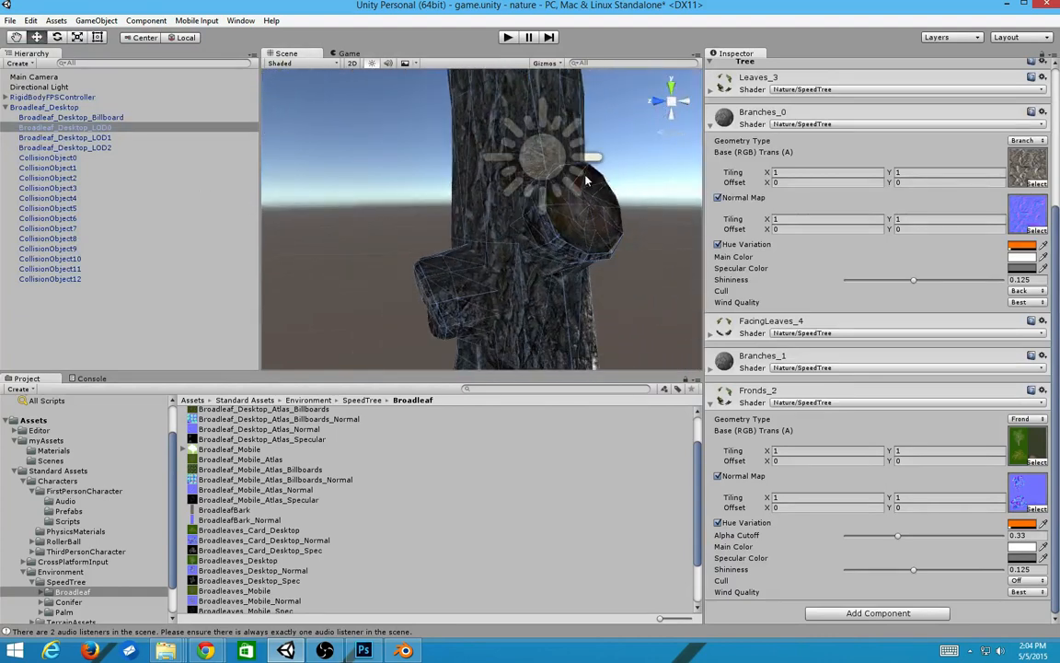
# Switch to Blender, maximize the image editor and examine the cut-wood section of the broadleaf atlas texture
pyautogui.hotkey('alt', 'Tab')
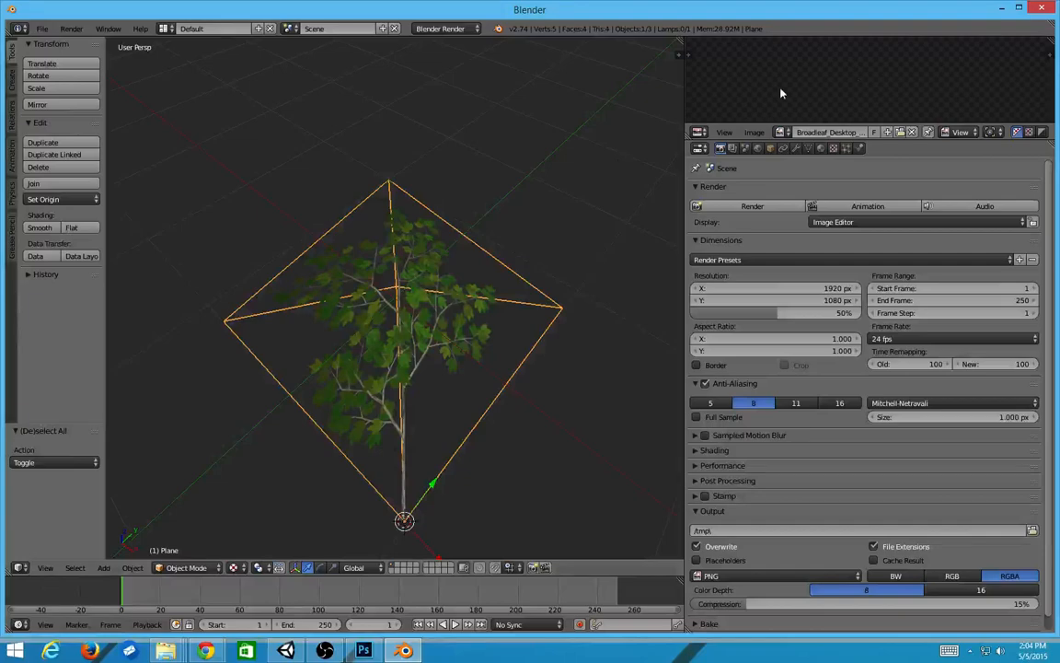
pyautogui.scroll(-8, 877, 83)
pyautogui.hotkey('shift', 'space')
pyautogui.scroll(8, 679, 356)
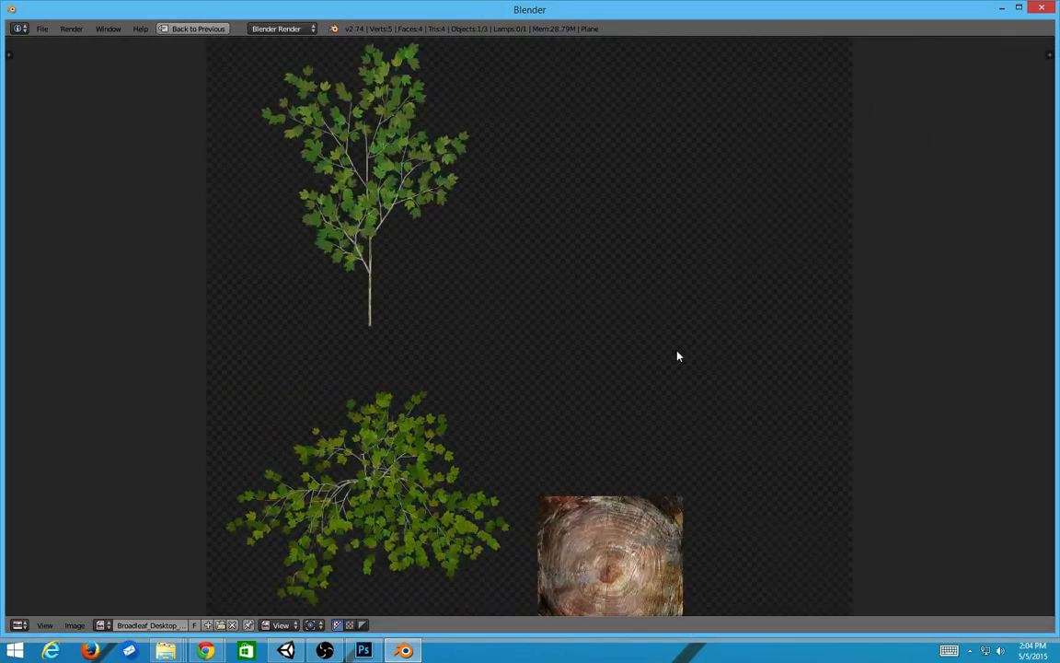
pyautogui.scroll(1, 663, 201)
pyautogui.moveTo(650, 397); pyautogui.dragTo(644, 212, button='middle')
pyautogui.scroll(3, 643, 212)
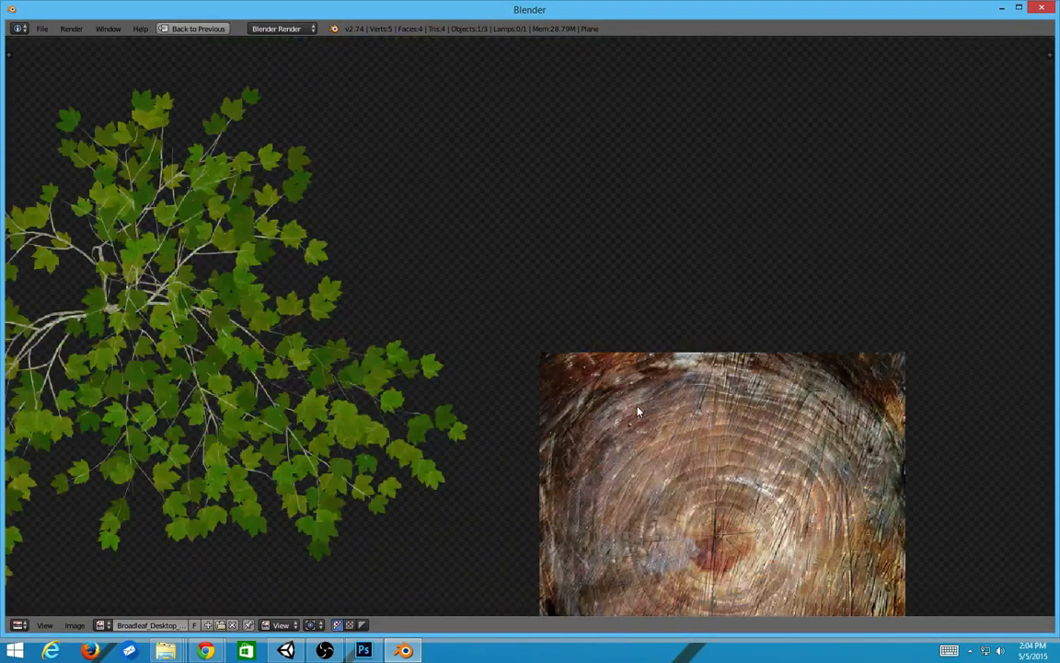
pyautogui.scroll(-2, 771, 472)
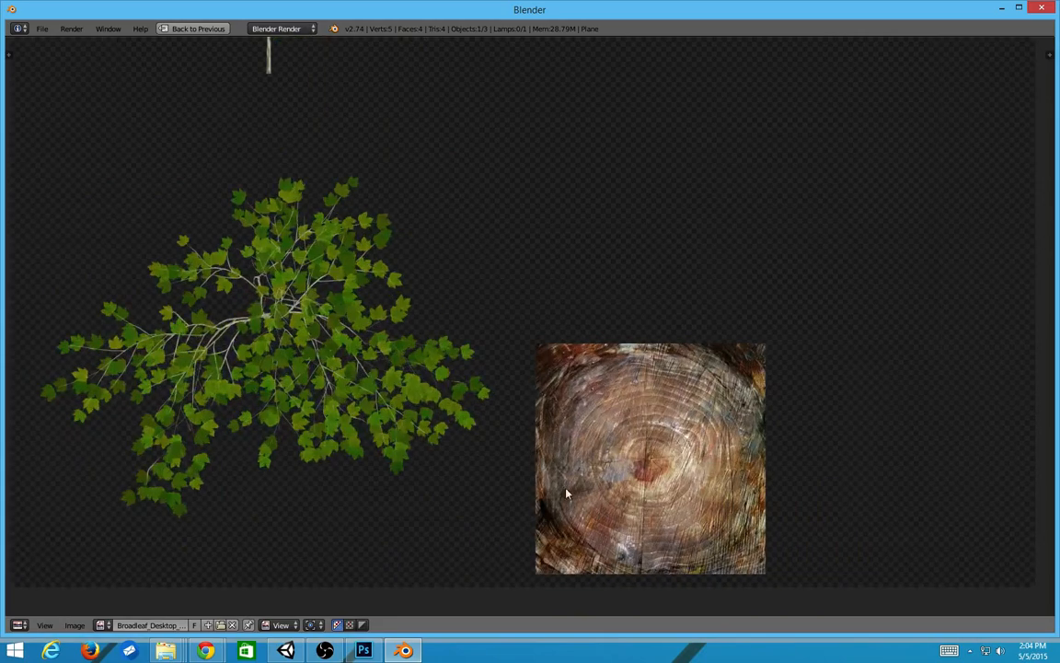
pyautogui.scroll(-3, 597, 447)
# Switch to Unity and compare the trunk's cut stub ends with the atlas's wood texture from several angles
pyautogui.hotkey('alt', 'Tab')
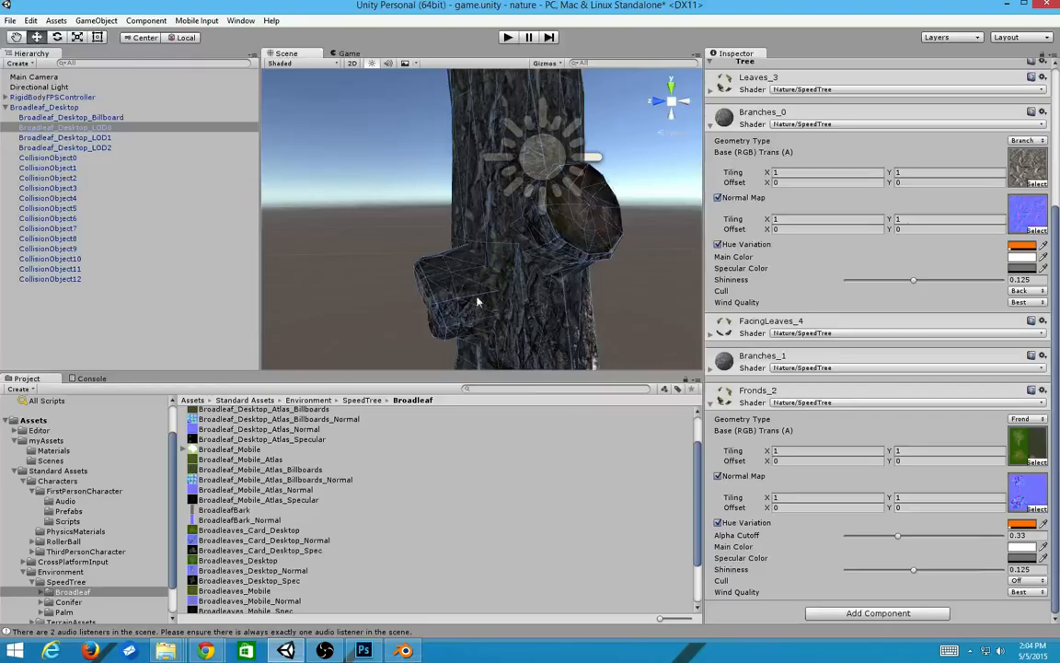
pyautogui.scroll(2, 607, 194)
pyautogui.scroll(-2, 607, 195)
pyautogui.scroll(-1, 558, 267)
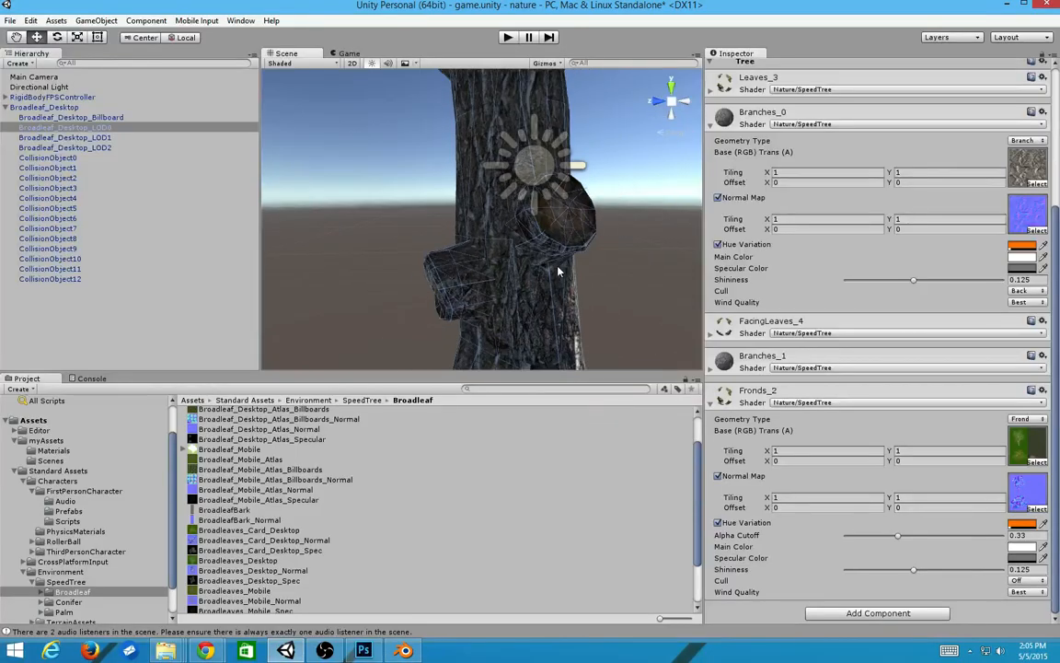
pyautogui.moveTo(488, 337); pyautogui.dragTo(563, 279, button='middle')
pyautogui.keyDown('alt'); pyautogui.moveTo(564, 279); pyautogui.dragTo(587, 273); pyautogui.keyUp('alt')
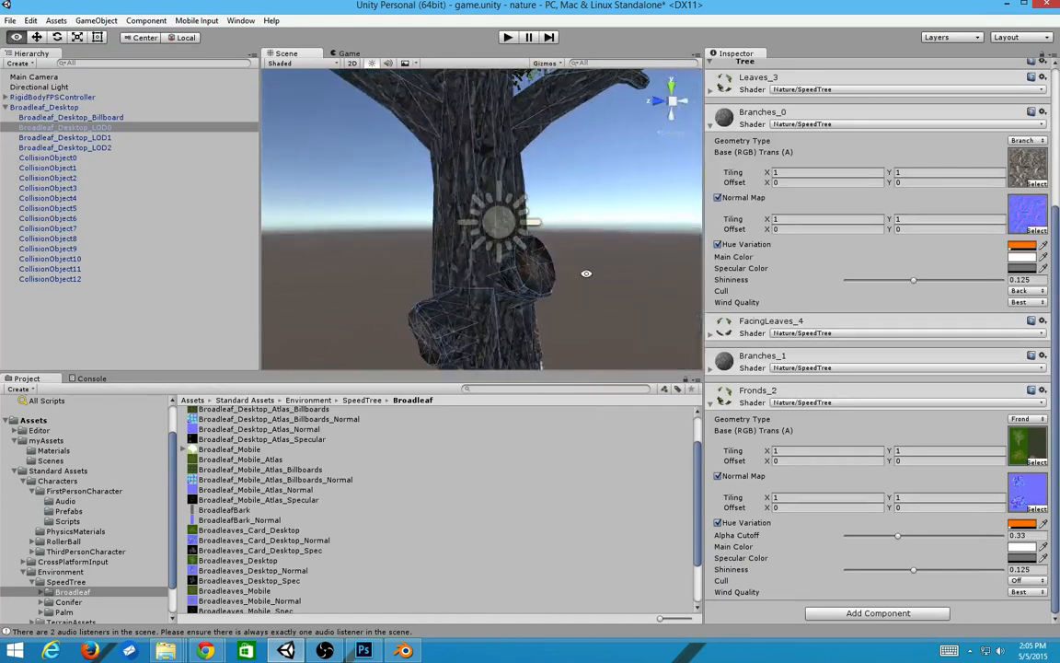
pyautogui.moveTo(541, 296); pyautogui.dragTo(577, 307, button='middle')
pyautogui.keyDown('alt'); pyautogui.moveTo(577, 307); pyautogui.dragTo(632, 310); pyautogui.keyUp('alt')
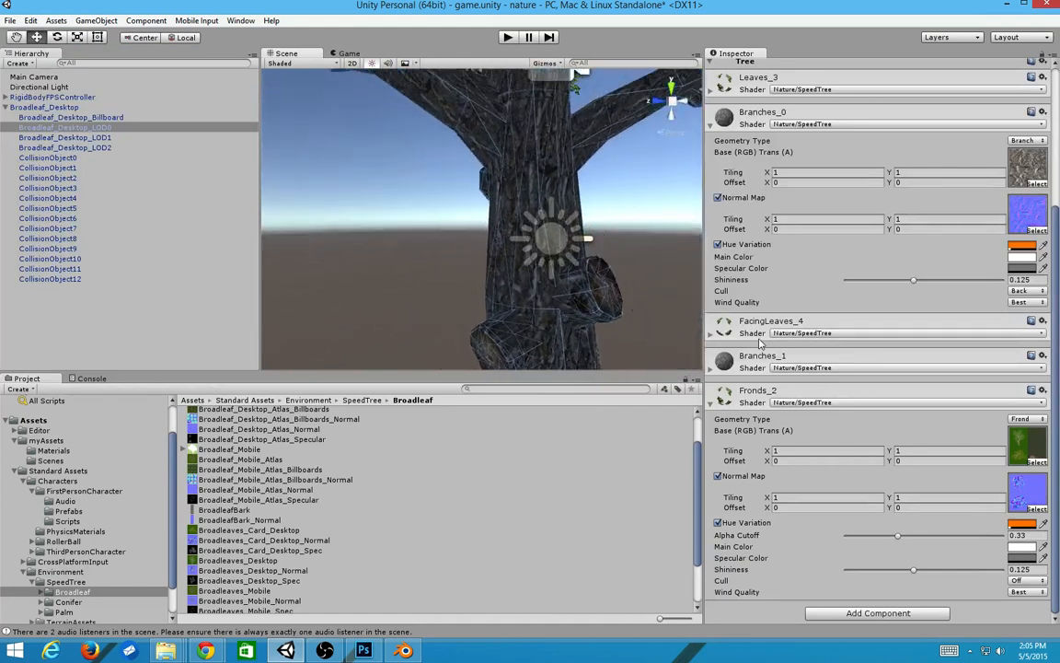
# Expand the Branches_1 and FacingLeaves_4 materials and review their shader settings alongside Fronds_2
pyautogui.click(743, 366)
pyautogui.scroll(-4, 759, 432)
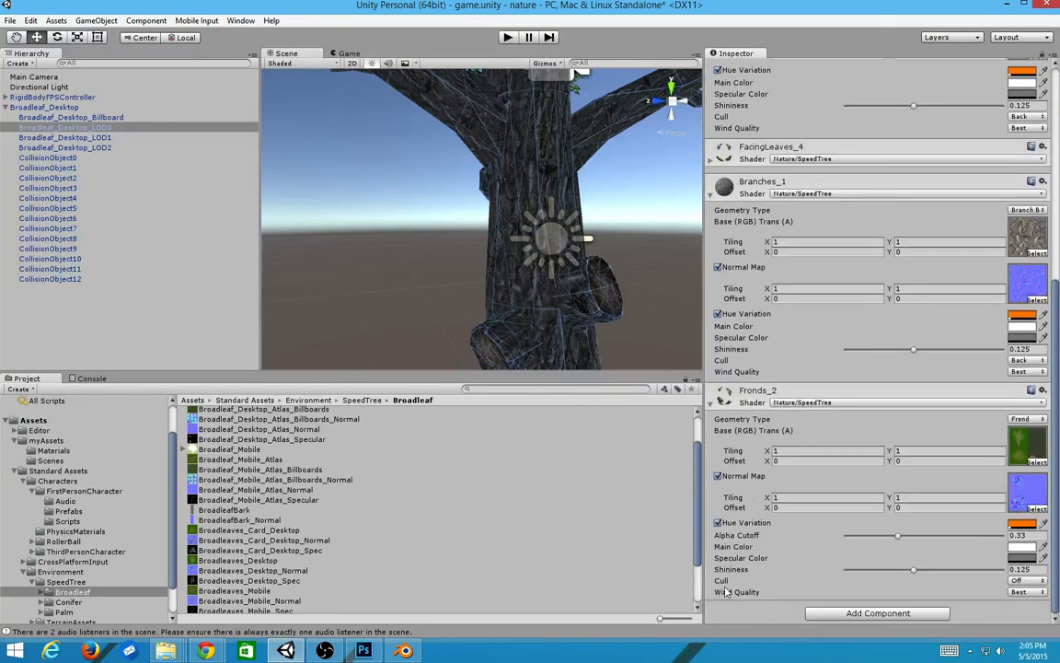
pyautogui.scroll(5, 727, 552)
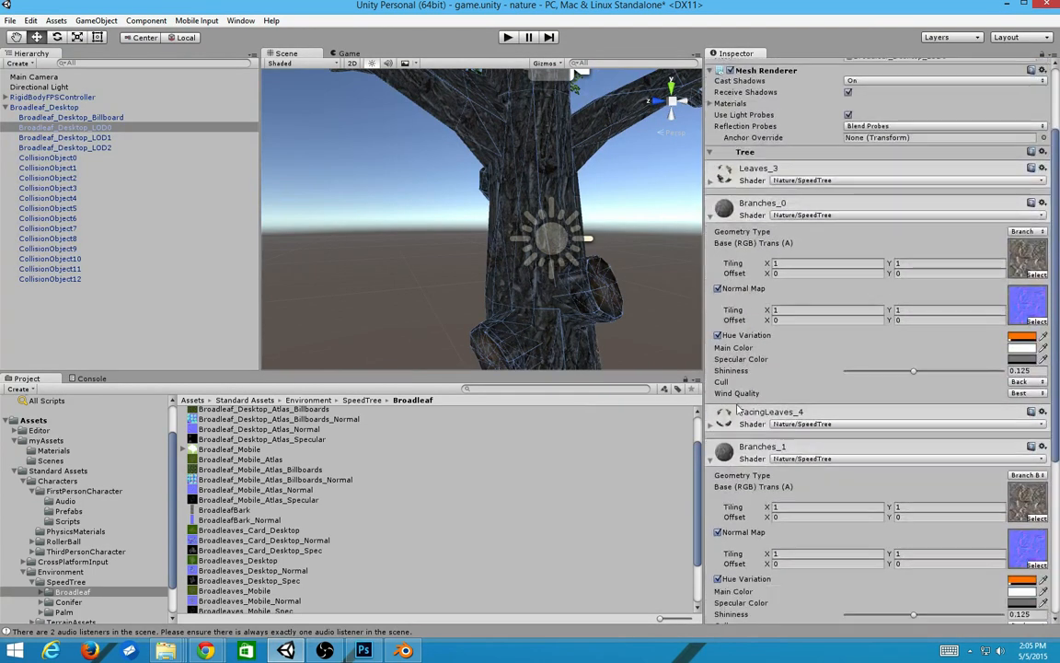
pyautogui.click(736, 410)
pyautogui.scroll(-2, 736, 424)
pyautogui.scroll(-6, 736, 423)
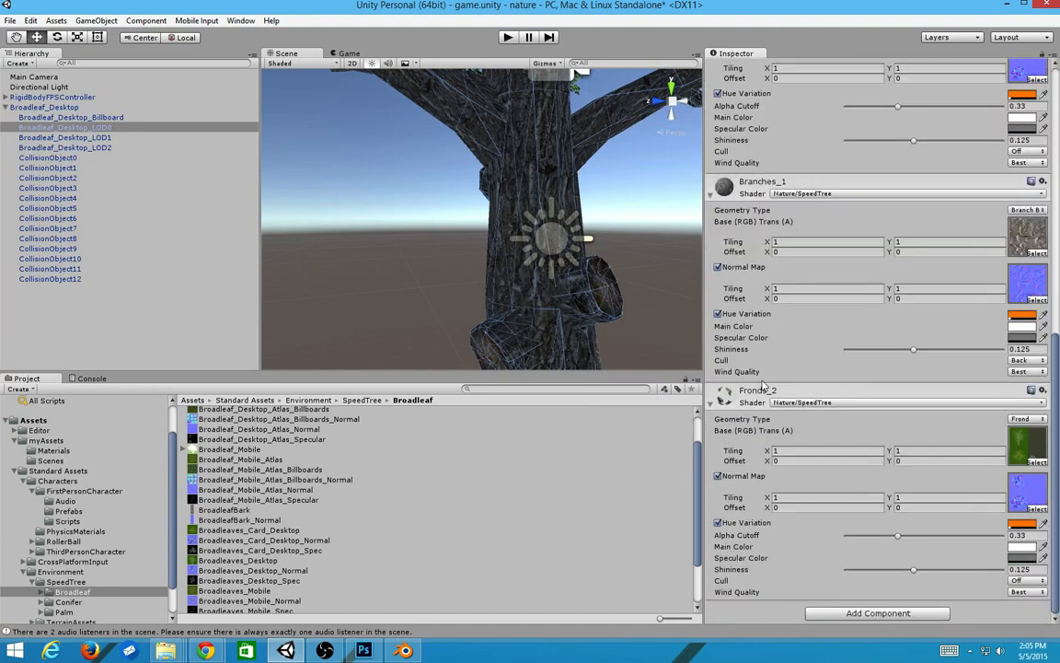
pyautogui.scroll(-4, 556, 262)
pyautogui.scroll(6, 552, 230)
pyautogui.scroll(-5, 552, 230)
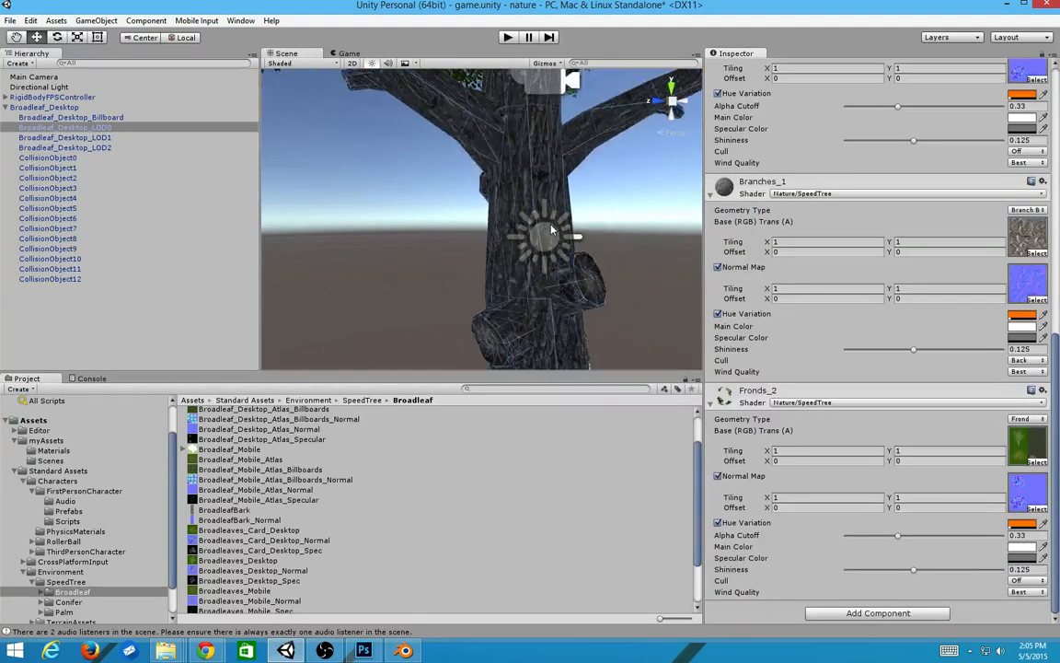
# Deselect the tree and examine its trunk, roots and leafy canopy without the wireframe
pyautogui.click(589, 188)
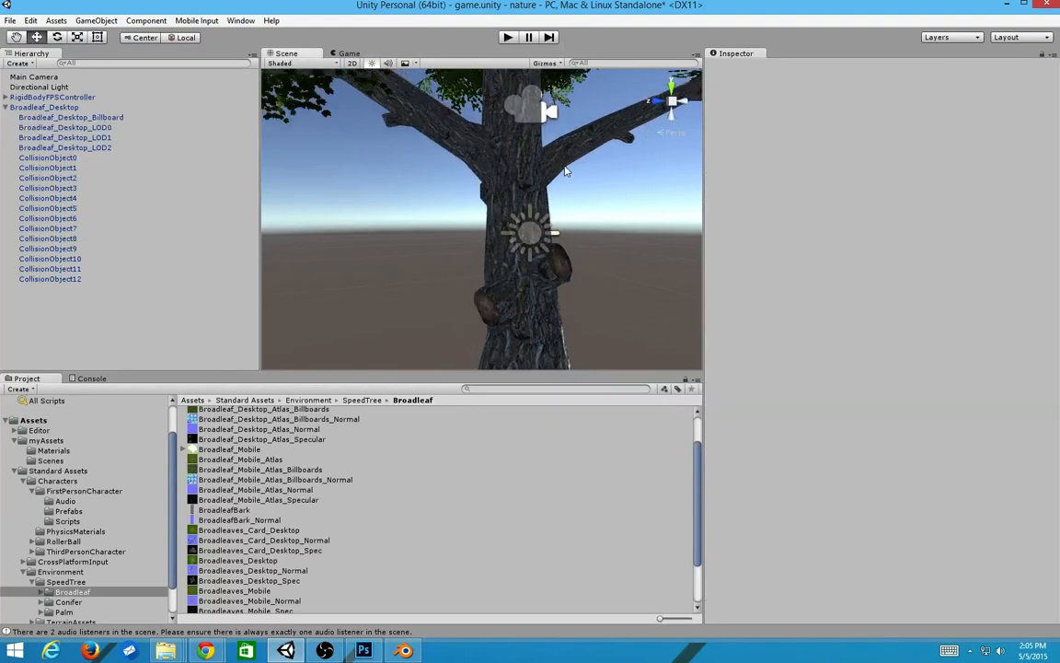
pyautogui.scroll(-5, 515, 229)
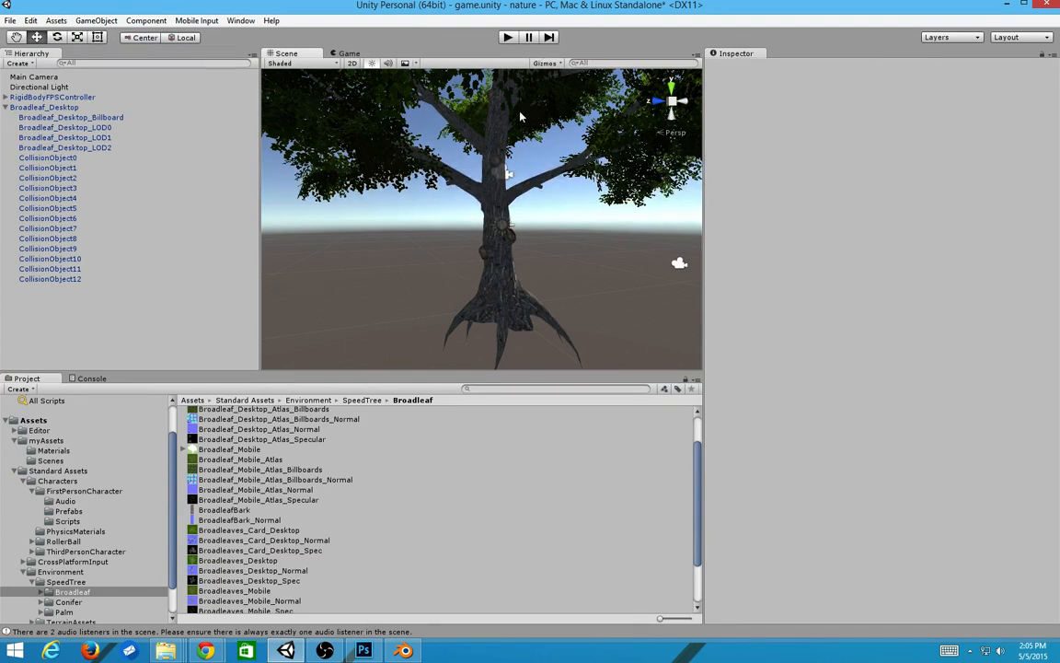
pyautogui.scroll(4, 538, 265)
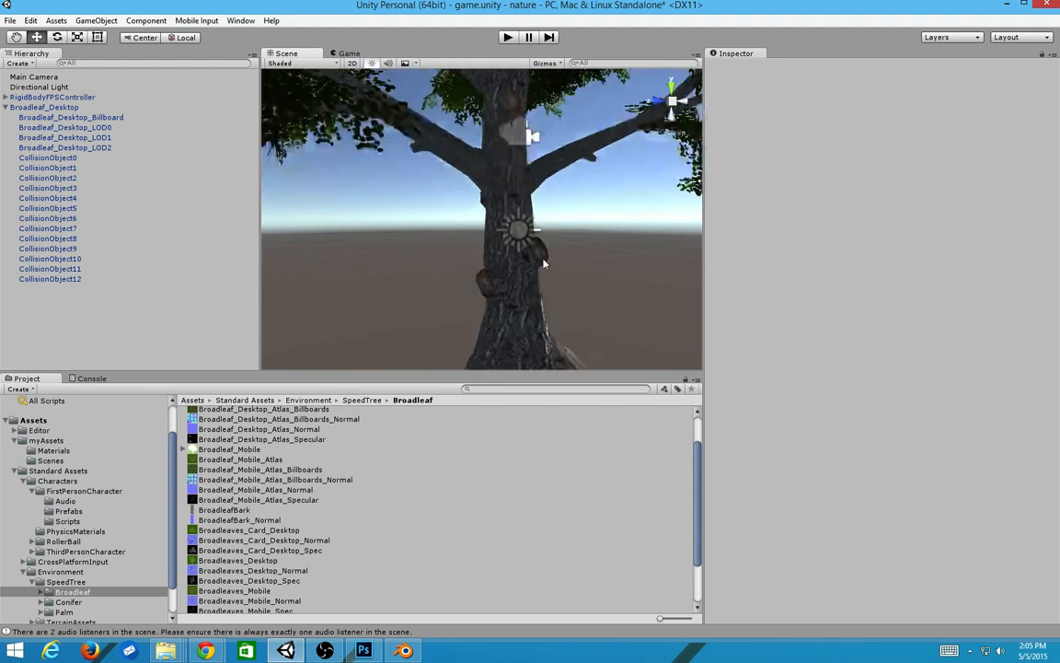
pyautogui.keyDown('alt'); pyautogui.moveTo(543, 264); pyautogui.dragTo(500, 269); pyautogui.keyUp('alt')
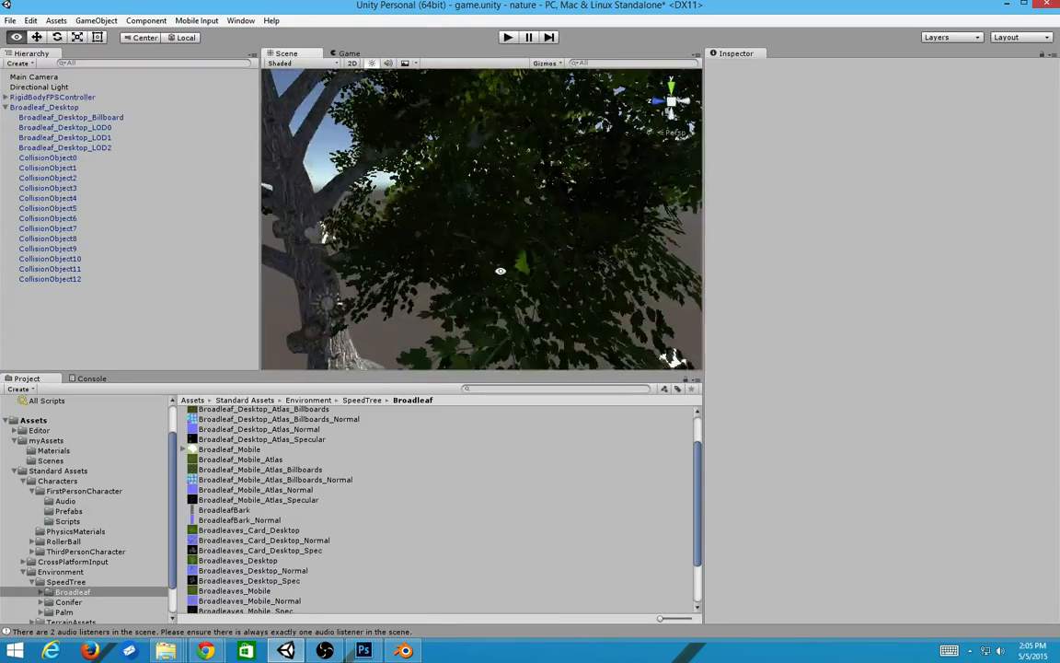
# Compare the leaf branches in Blender's atlas image with the canopy foliage in Unity
pyautogui.hotkey('alt', 'Tab')
pyautogui.scroll(-2, 501, 277)
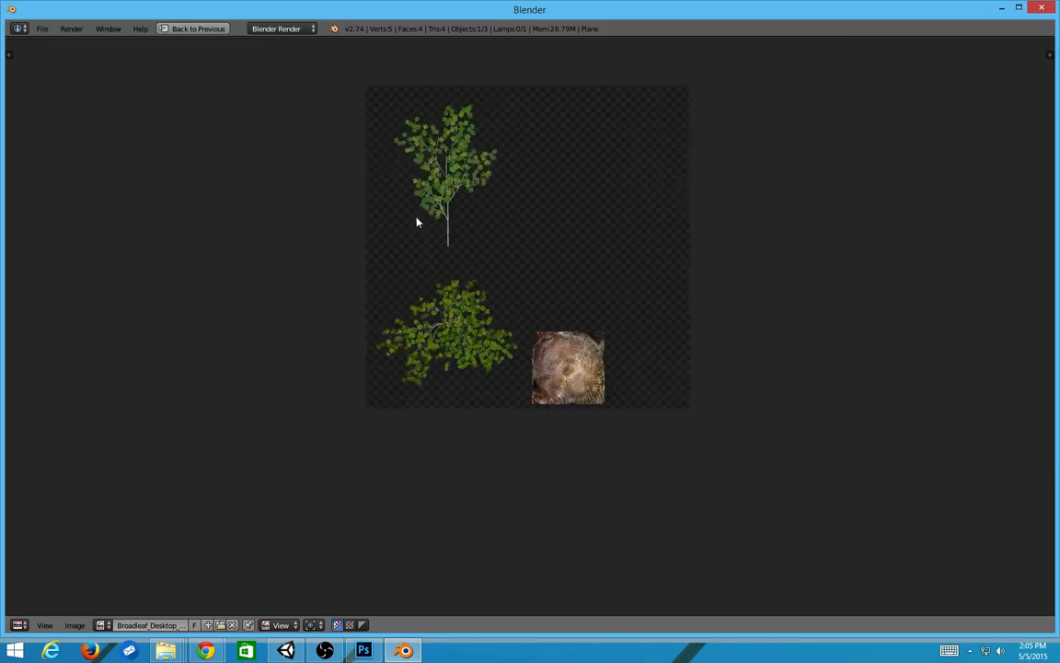
pyautogui.hotkey('alt', 'Tab')
pyautogui.scroll(-5, 632, 215)
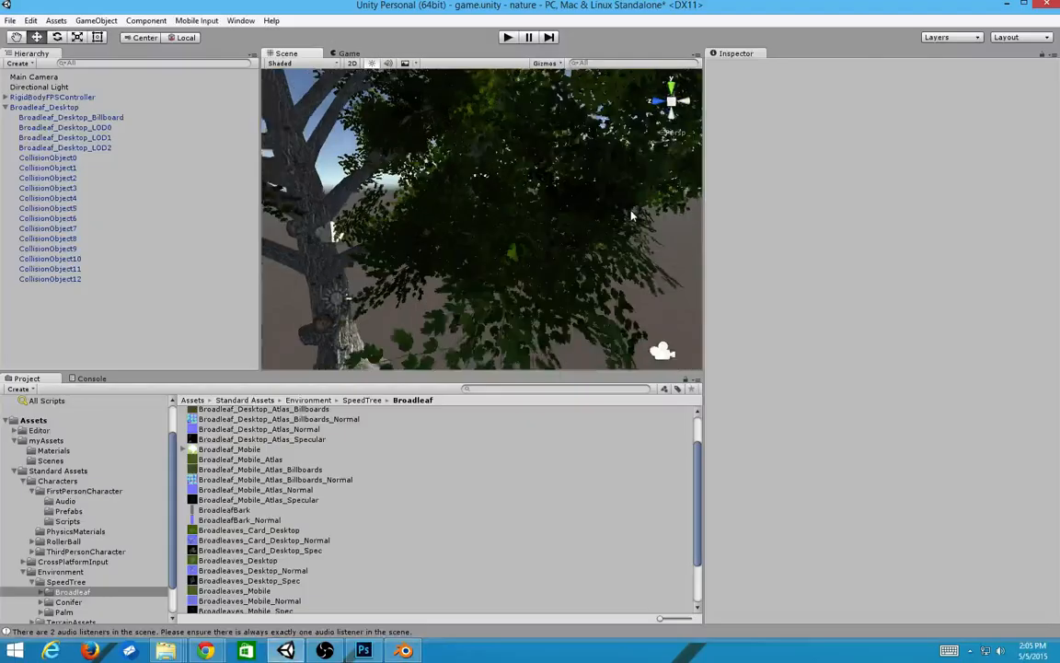
pyautogui.keyDown('alt'); pyautogui.moveTo(541, 242); pyautogui.dragTo(601, 288); pyautogui.keyUp('alt')
pyautogui.hotkey('alt', 'Tab')
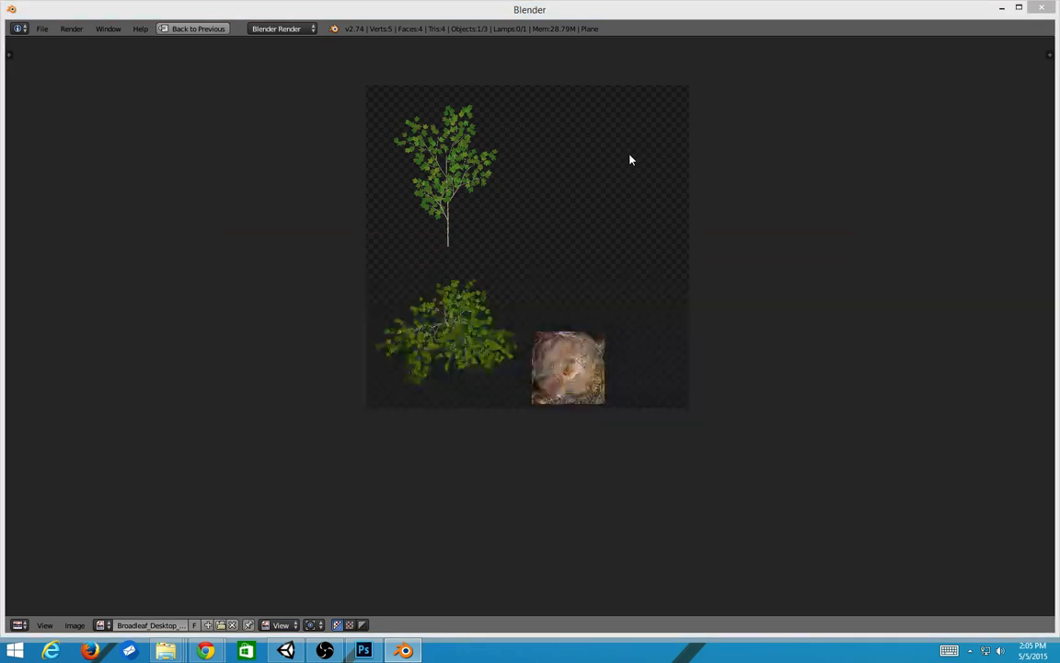
# Switch to Unity and preview the desktop atlas's specular and normal maps, finishing on Broadleaf_Desktop_Atlas_Normal
pyautogui.hotkey('alt', 'Tab')
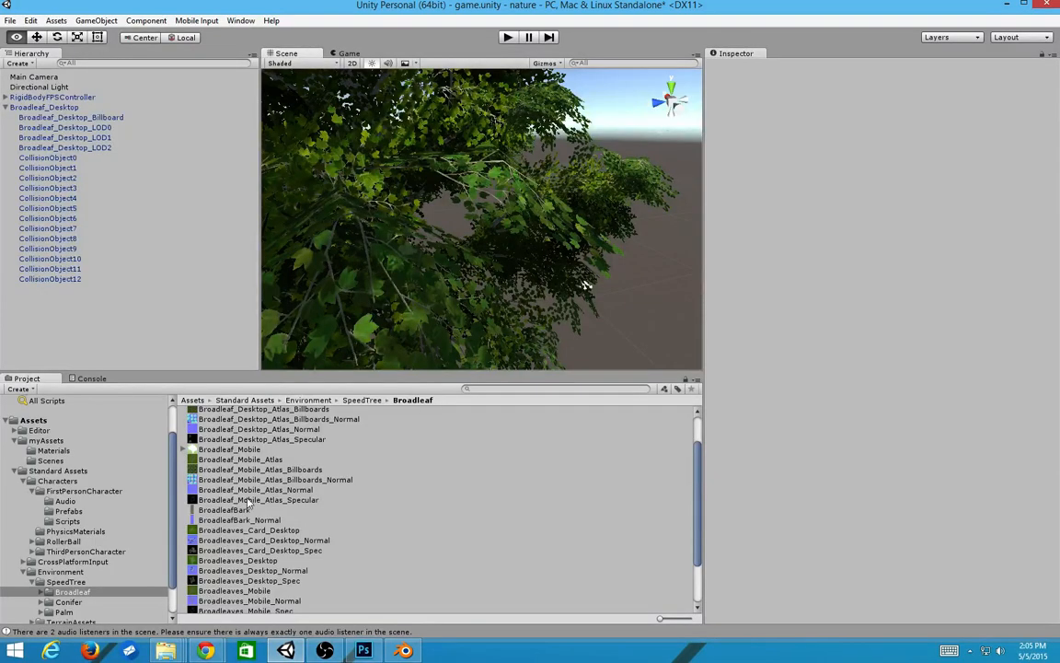
pyautogui.click(266, 441)
pyautogui.click(273, 430)
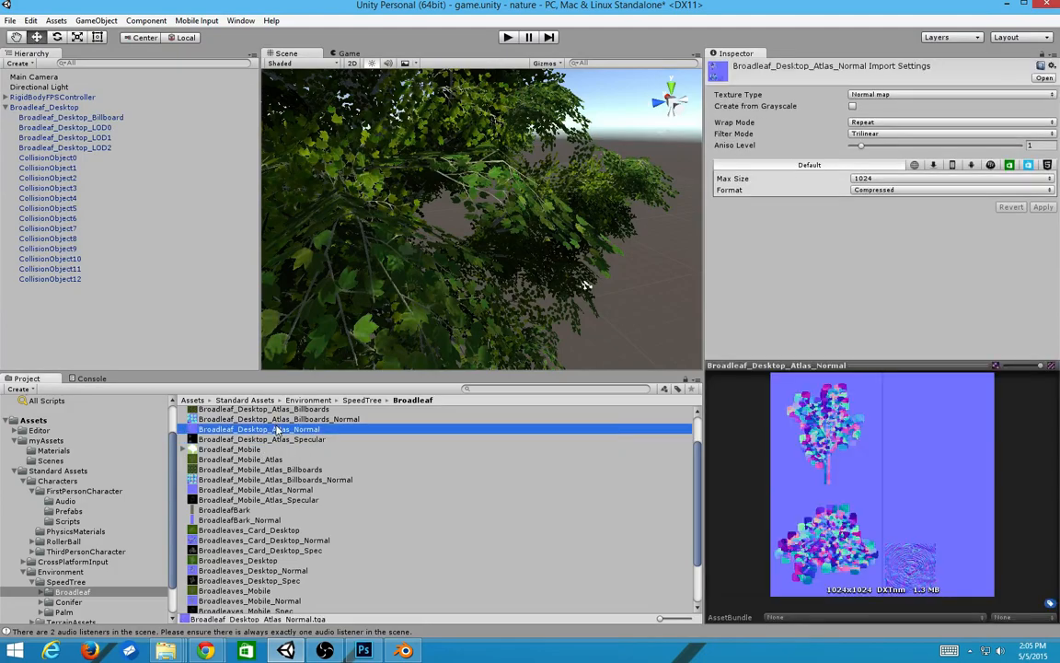
# Switch to Photoshop and close GrassFrond01AlbedoAlpha.psd and Untitled-1 without saving either document
pyautogui.hotkey('alt', 'Tab')
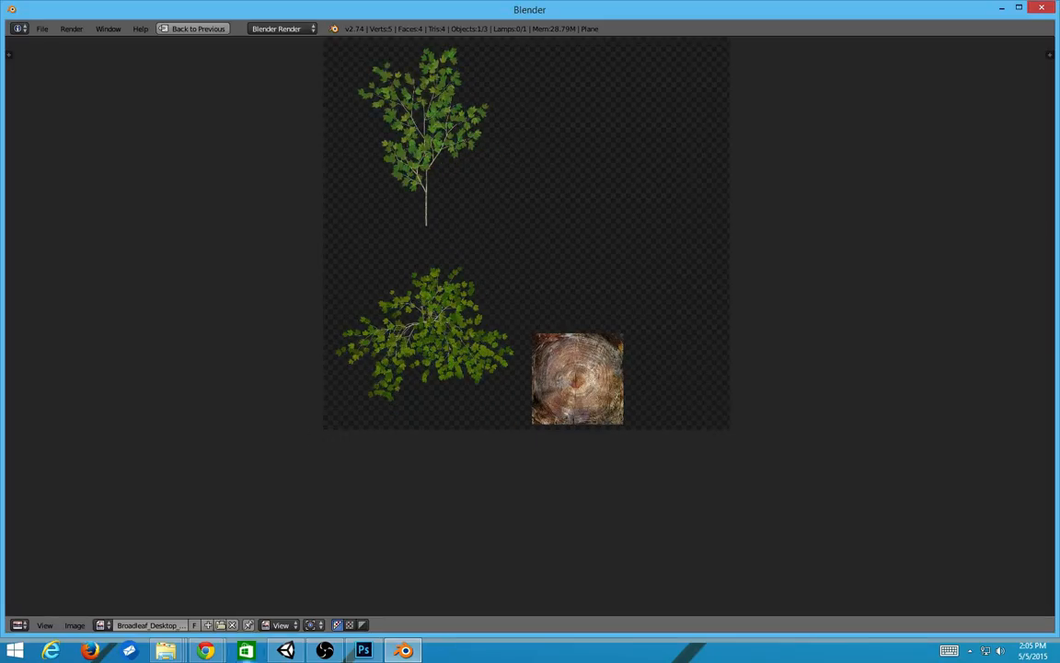
pyautogui.click(369, 648)
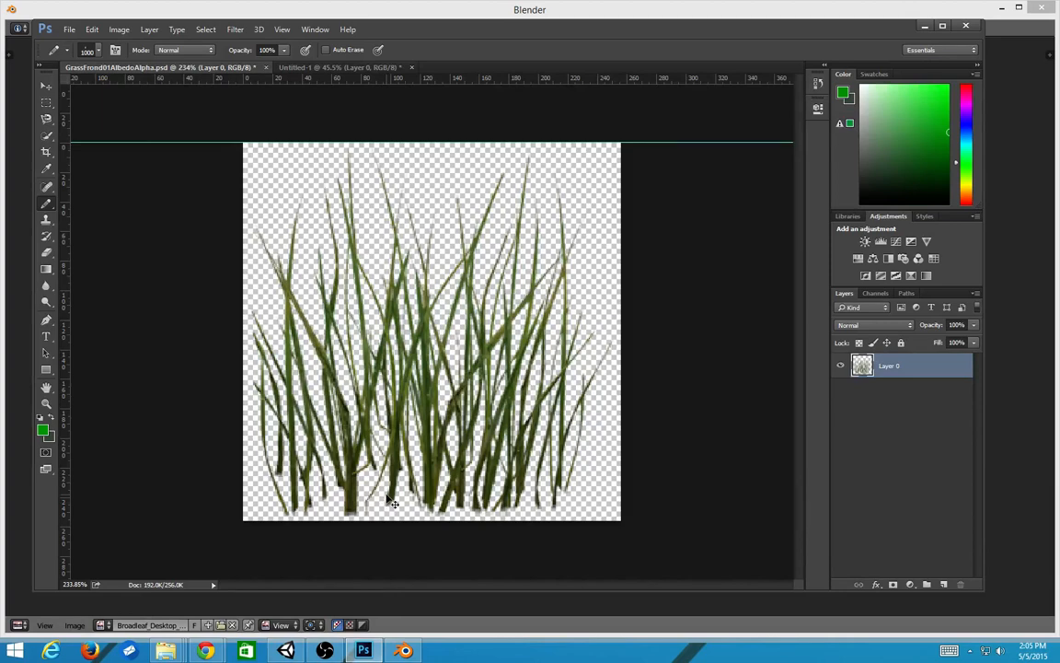
pyautogui.hotkey('ctrl', 'w')
pyautogui.click(501, 243)
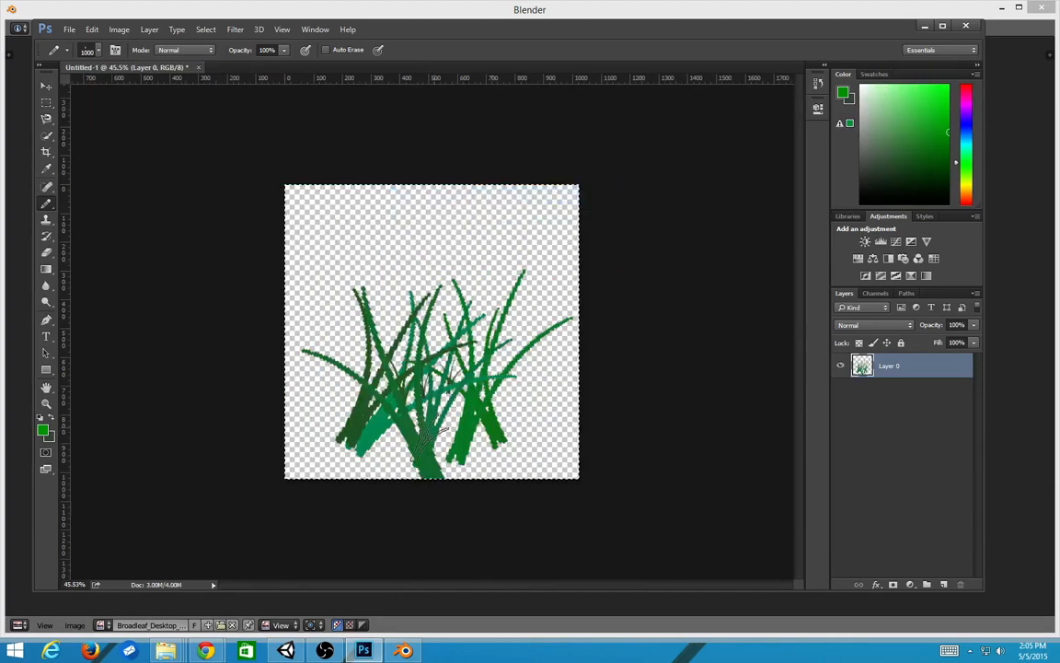
pyautogui.hotkey('ctrl', 'w')
pyautogui.click(529, 249)
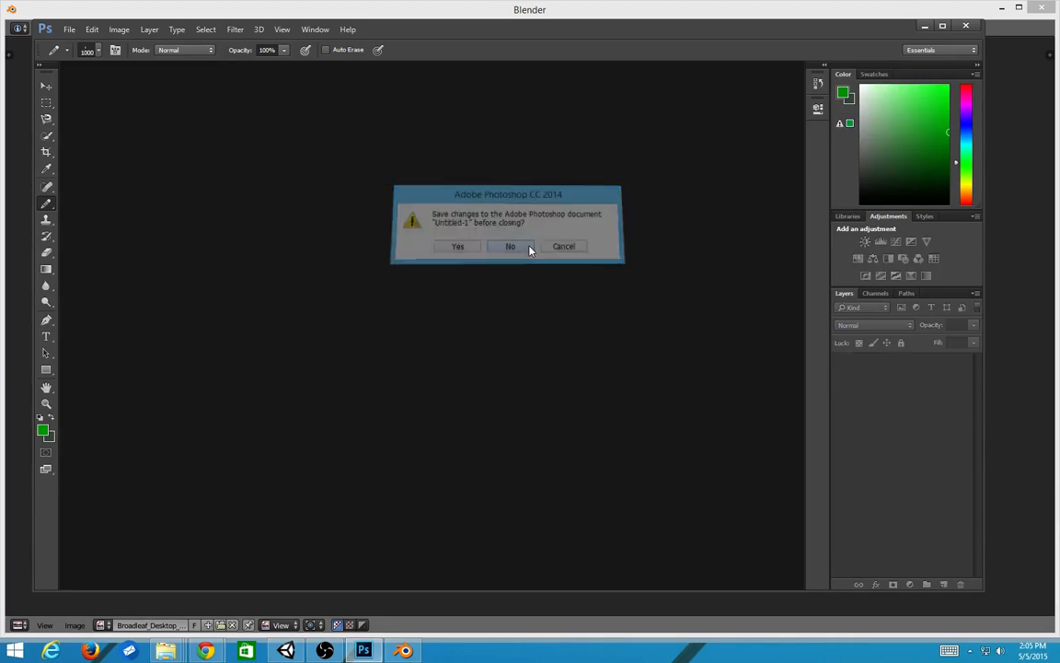
# Bring up the SurfaceTextures folder in File Explorer and return to Unity
pyautogui.moveTo(165, 651)
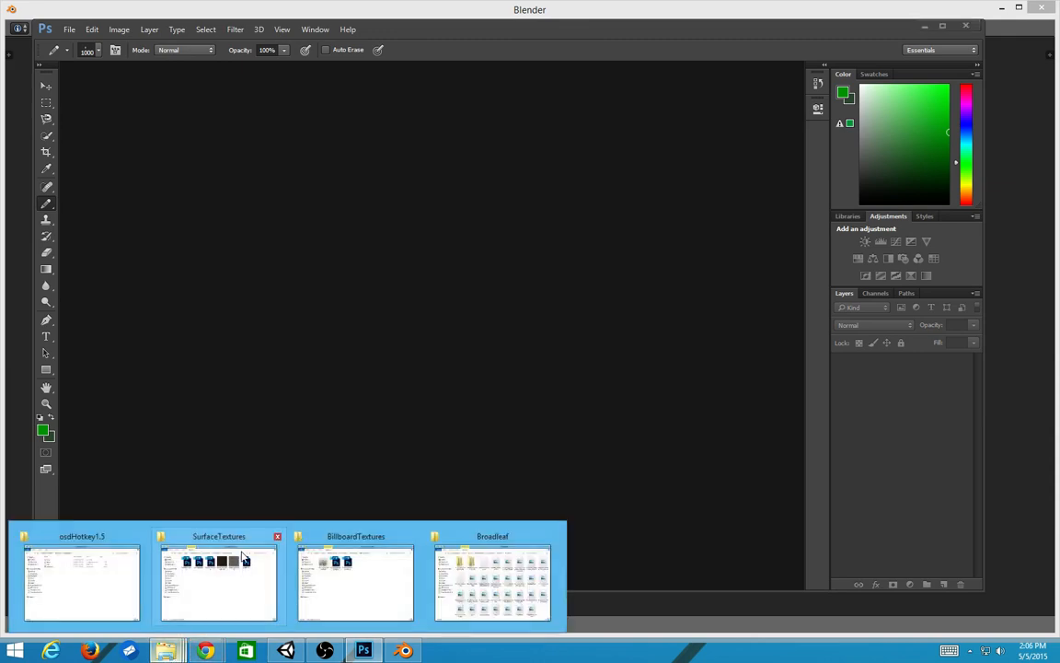
pyautogui.click(245, 564)
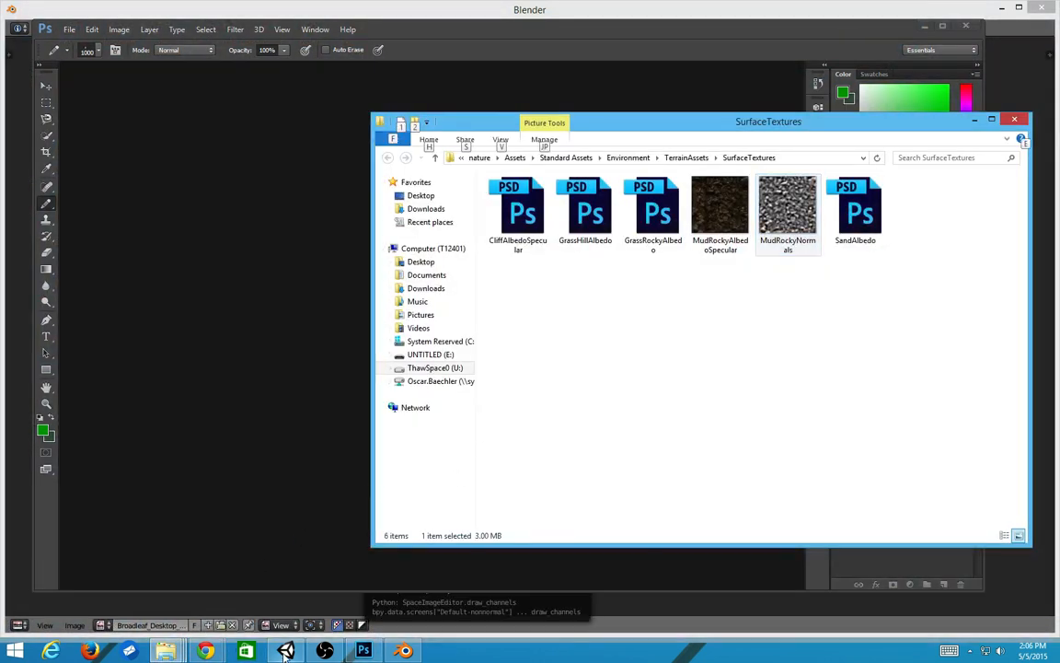
pyautogui.click(285, 650)
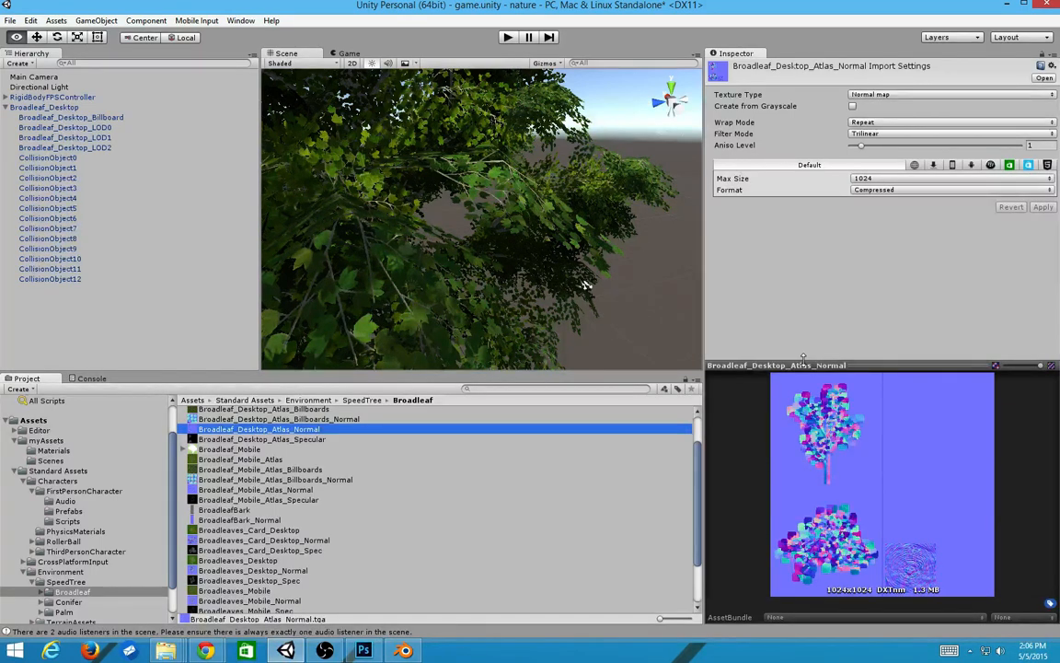
# View the canopy from above and select Broadleaf_Desktop_LOD0 to examine its wireframe
pyautogui.scroll(2, 463, 302)
pyautogui.scroll(-3, 463, 301)
pyautogui.keyDown('alt'); pyautogui.moveTo(479, 295); pyautogui.dragTo(427, 325); pyautogui.keyUp('alt')
pyautogui.click(119, 127)
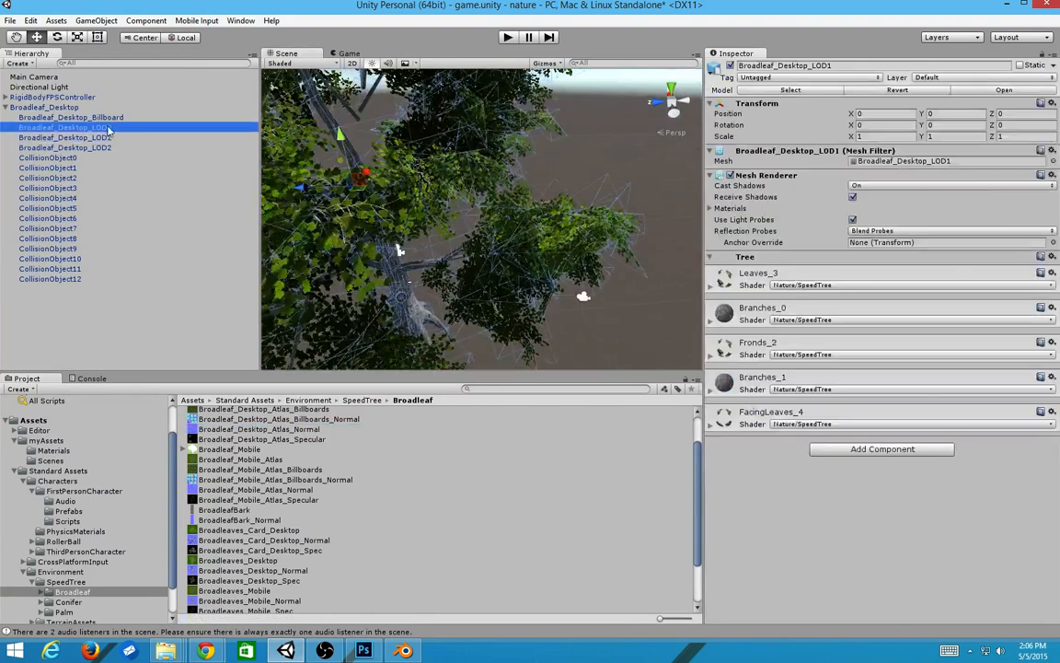
# Locate the FacingLeaves_4 base texture, Broadleaf_Desktop_Atlas, among the project assets and show it in File Explorer
pyautogui.click(1018, 554)
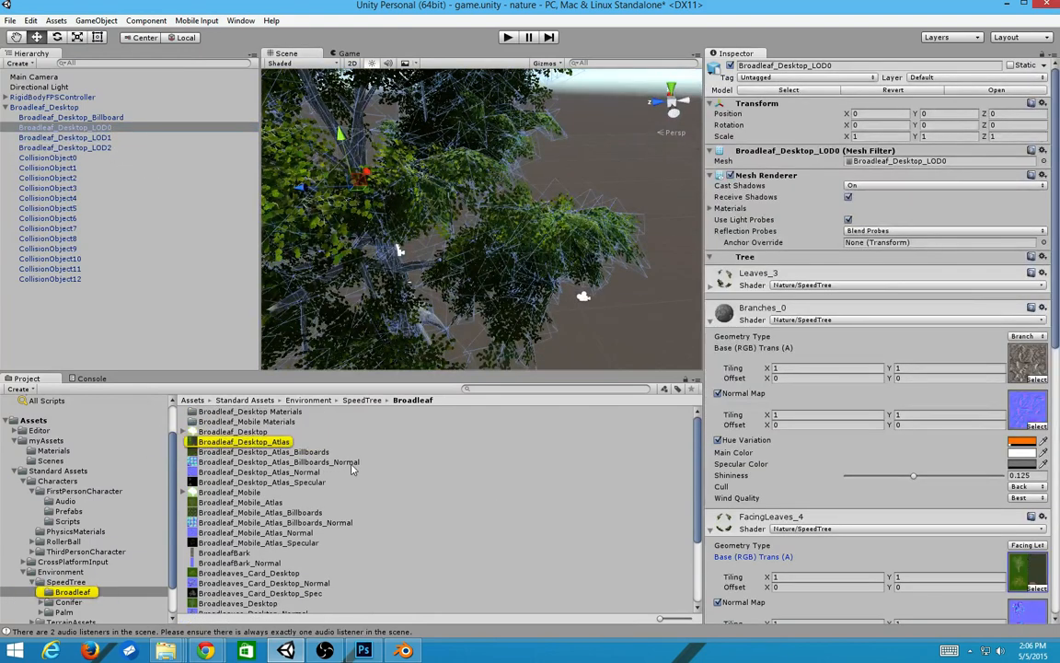
pyautogui.rightClick(224, 444)
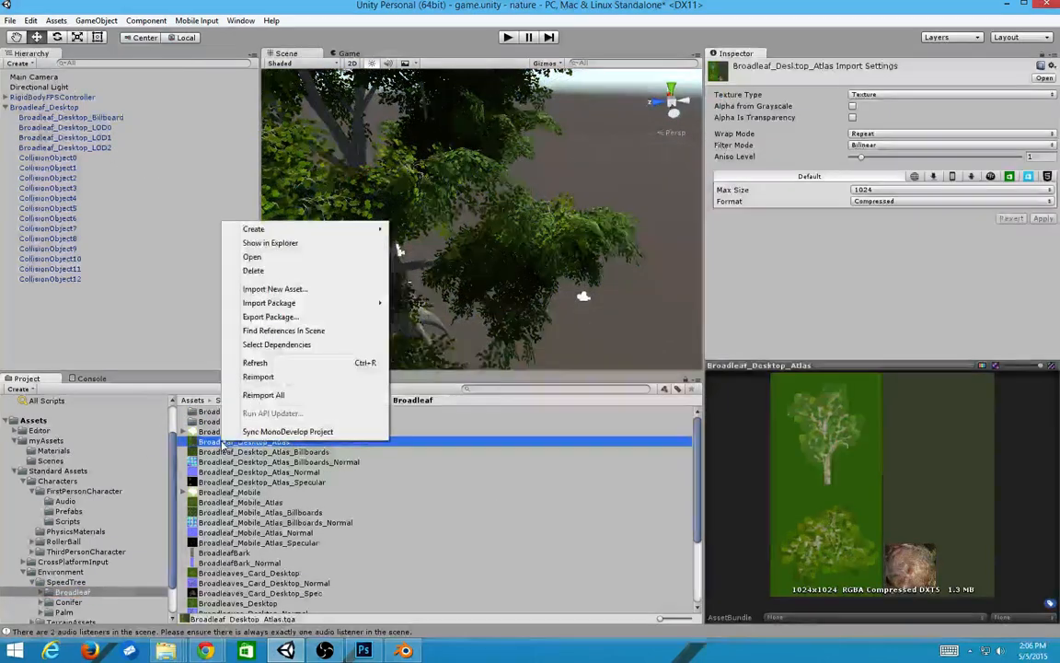
pyautogui.click(295, 242)
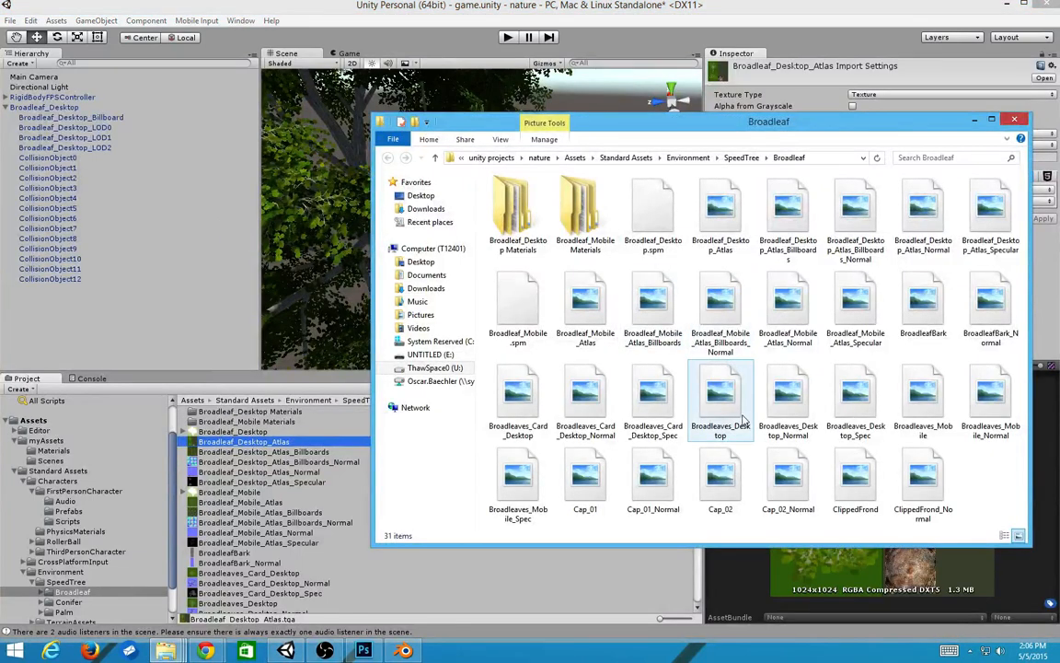
# Open the Broadleaf_Desktop_Atlas texture in Adobe Photoshop CC 2014
pyautogui.click(727, 212)
pyautogui.doubleClick(728, 211)
pyautogui.rightClick(727, 211)
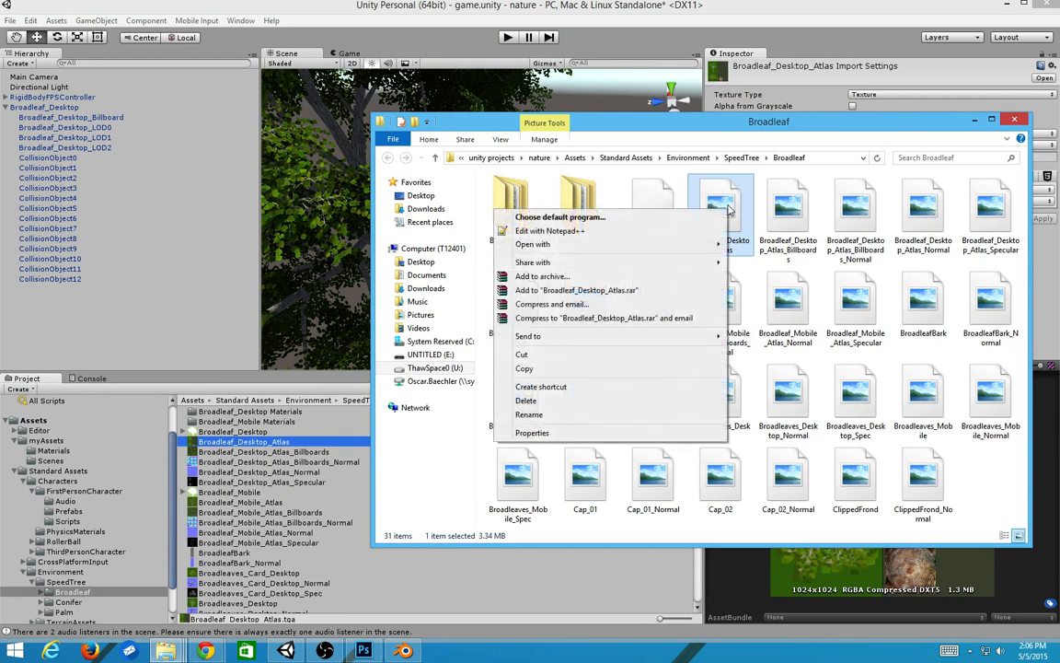
pyautogui.moveTo(552, 244)
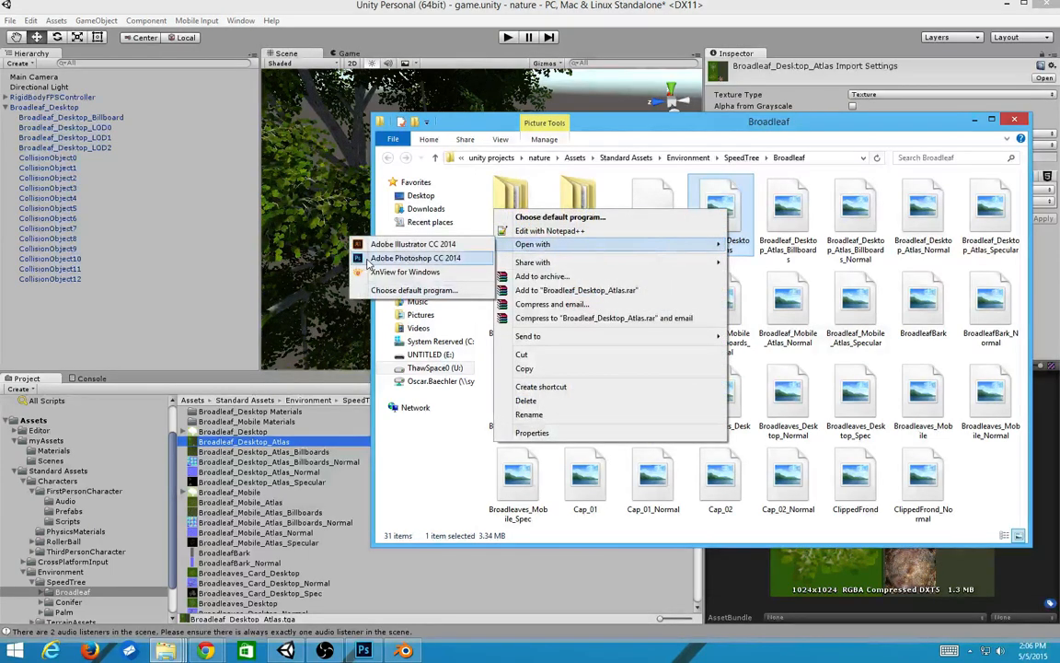
pyautogui.click(414, 258)
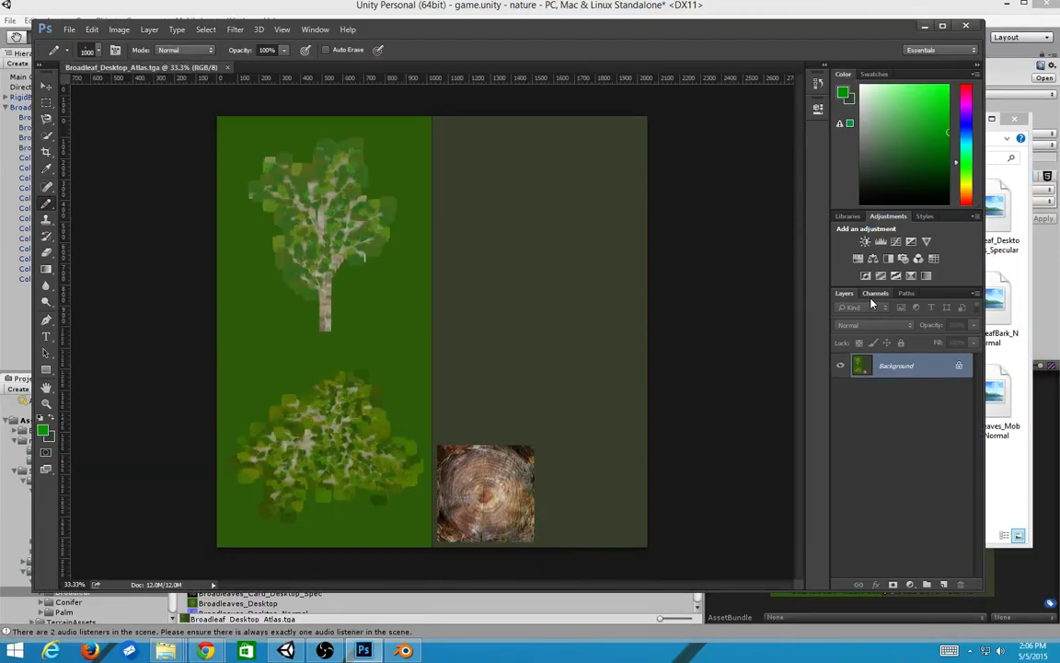
# Display only the atlas's Alpha 1 channel and examine the leaf and branch cutouts in full-screen mode
pyautogui.click(875, 293)
pyautogui.hotkey('ctrl', '6')
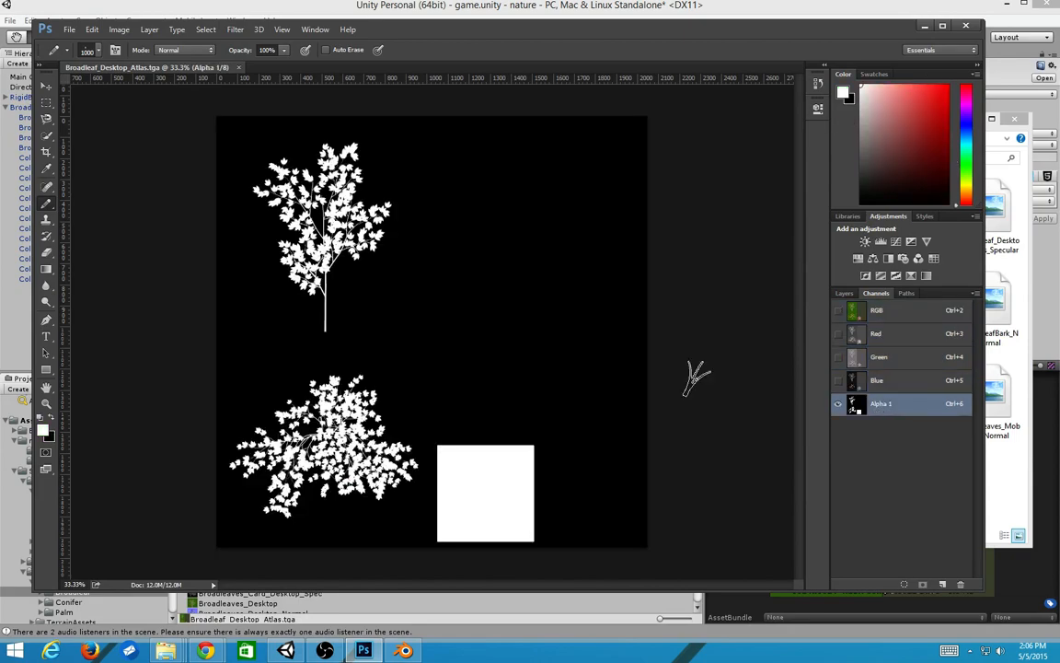
pyautogui.keyDown('alt'); pyautogui.scroll(6, 421, 294); pyautogui.keyUp('alt')
pyautogui.keyDown('alt'); pyautogui.scroll(-2, 419, 293); pyautogui.keyUp('alt')
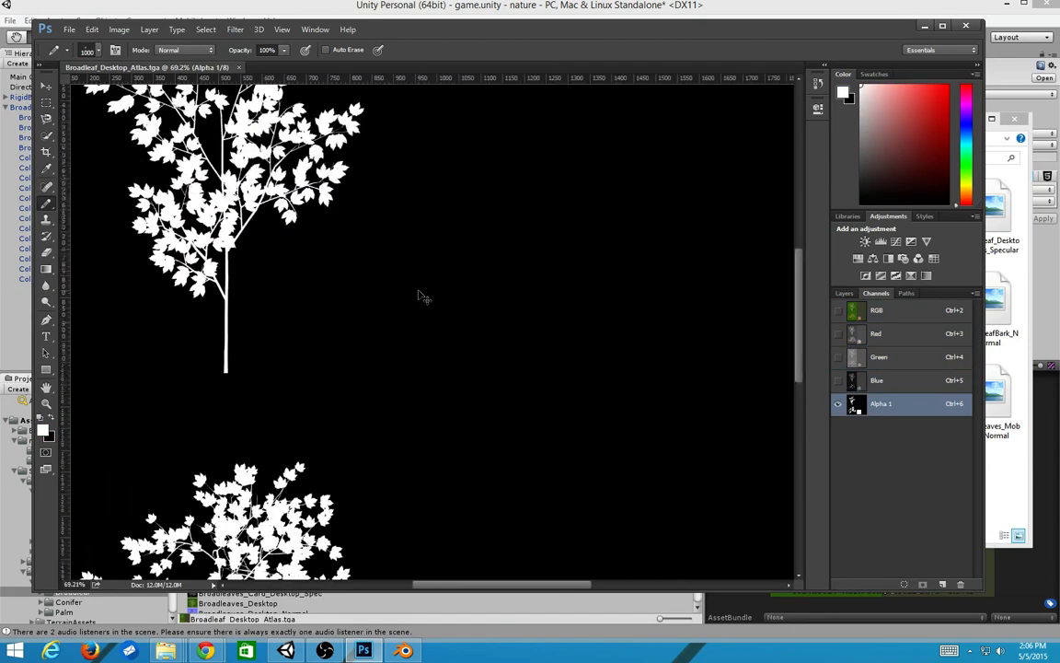
pyautogui.keyDown('alt'); pyautogui.scroll(-2, 421, 296); pyautogui.keyUp('alt')
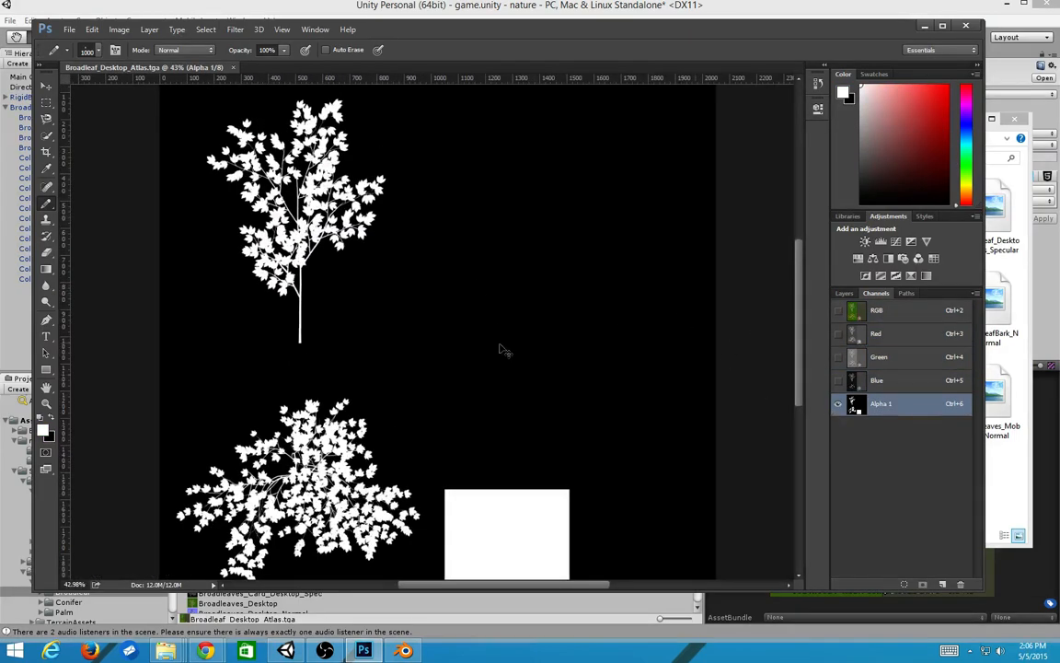
pyautogui.keyDown('alt'); pyautogui.scroll(1, 497, 347); pyautogui.keyUp('alt')
pyautogui.keyDown('alt'); pyautogui.scroll(-3, 497, 348); pyautogui.keyUp('alt')
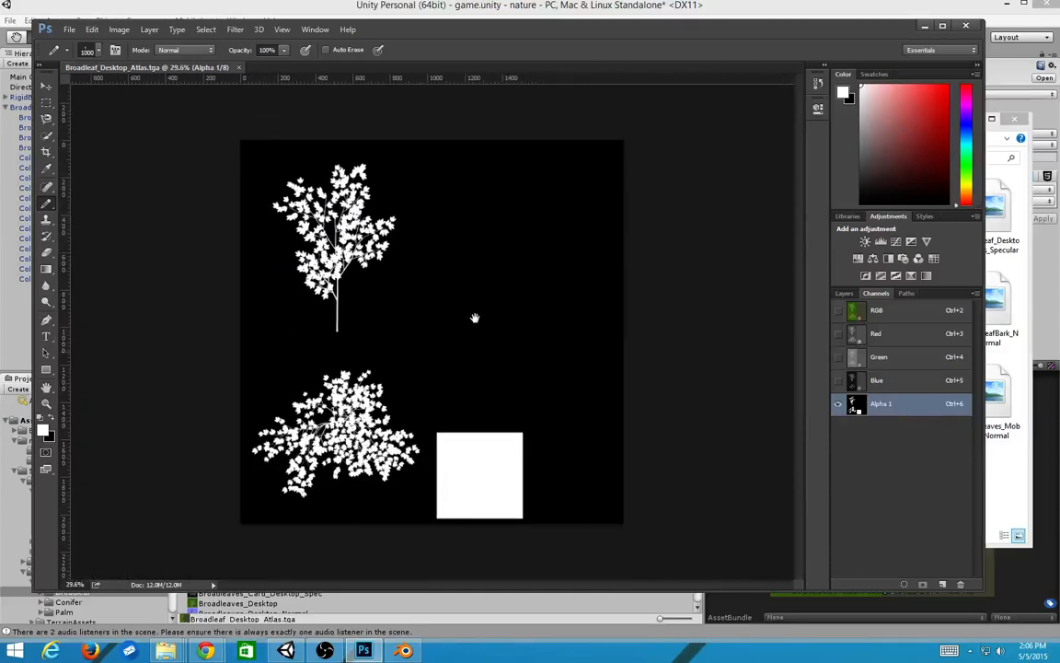
pyautogui.press('f')
pyautogui.keyDown('alt'); pyautogui.scroll(2, 518, 315); pyautogui.keyUp('alt')
pyautogui.scroll(-2, 512, 281)
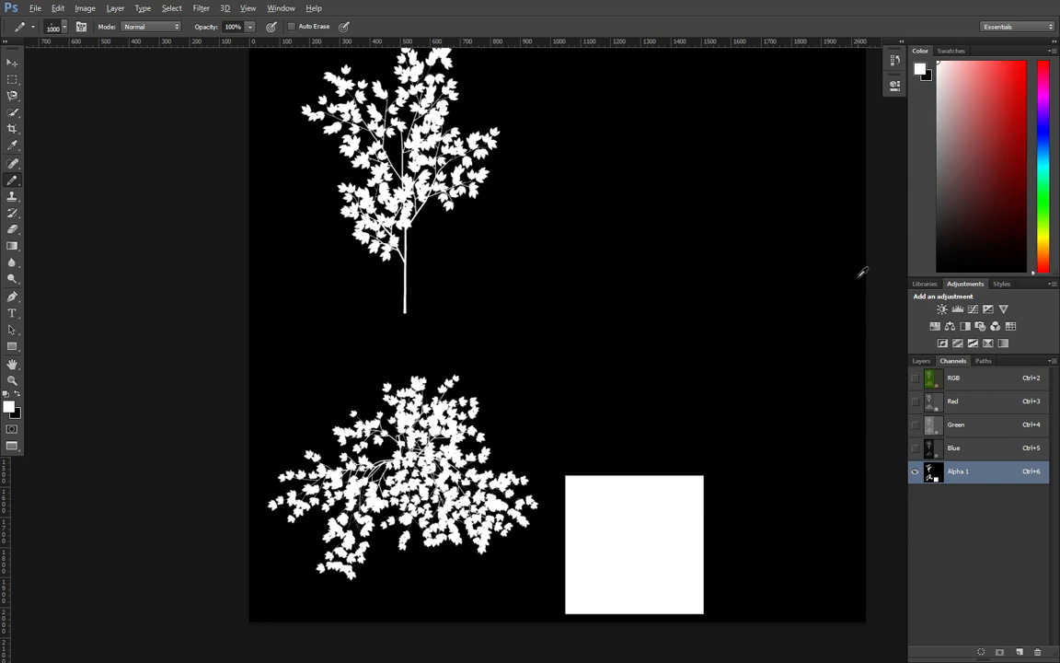
# Switch to File Explorer and open Broadleaf_Desktop_Atlas_Billboards_Normal in Photoshop
pyautogui.hotkey('alt', 'Tab')
pyautogui.click(787, 235)
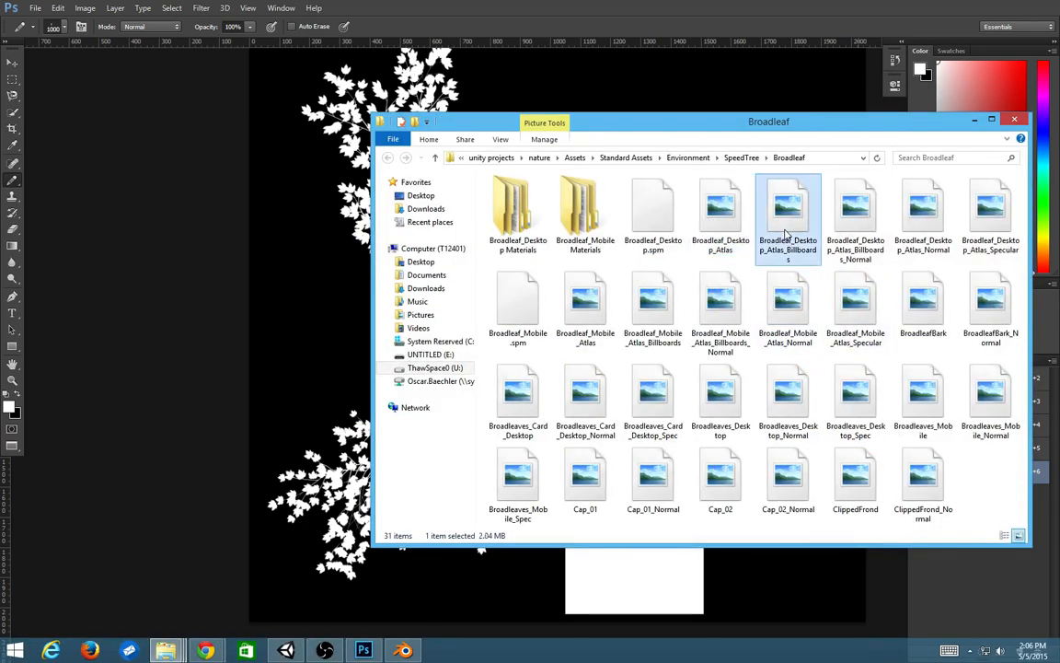
pyautogui.click(860, 216)
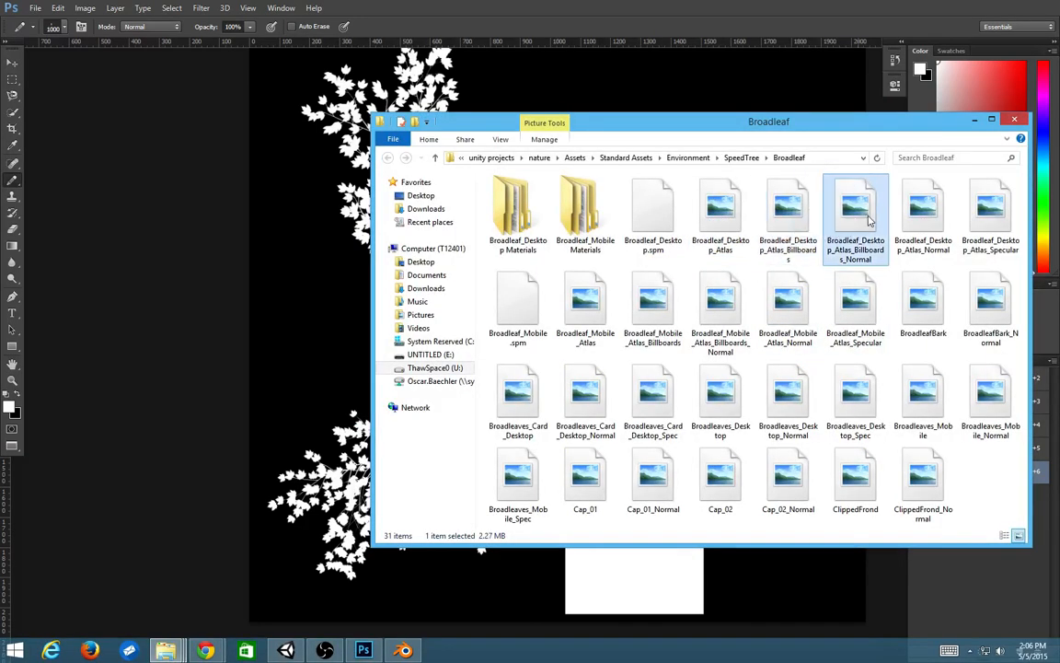
pyautogui.rightClick(868, 218)
pyautogui.moveTo(804, 248)
pyautogui.click(460, 264)
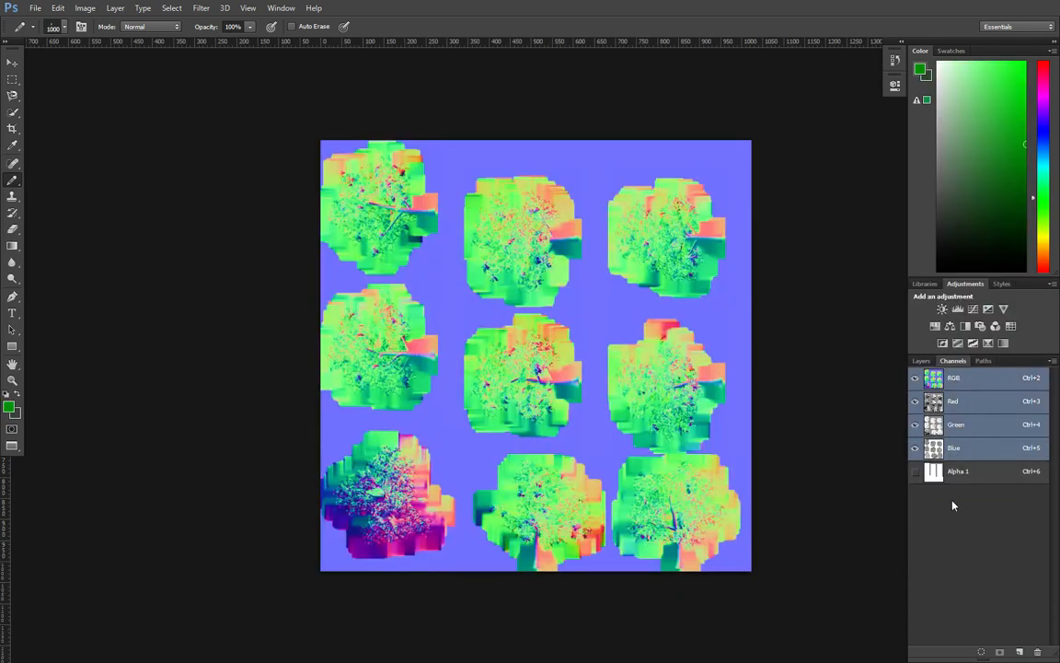
# Compare the billboard normal map's Alpha 1 channel with its RGB composite and check its layers
pyautogui.click(954, 473)
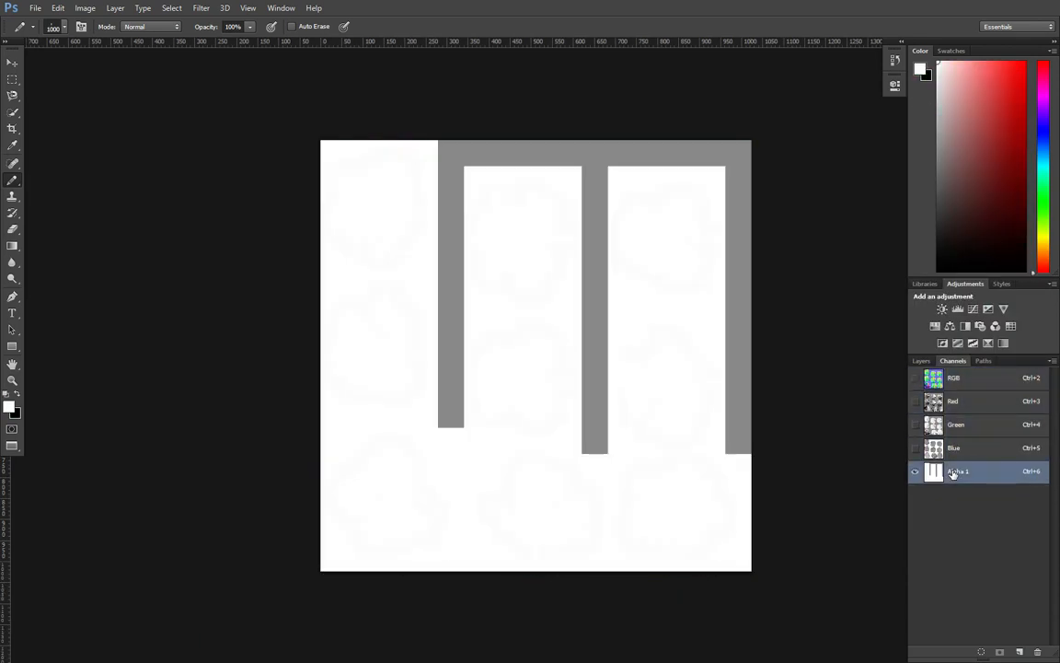
pyautogui.click(939, 383)
pyautogui.click(941, 471)
pyautogui.click(926, 361)
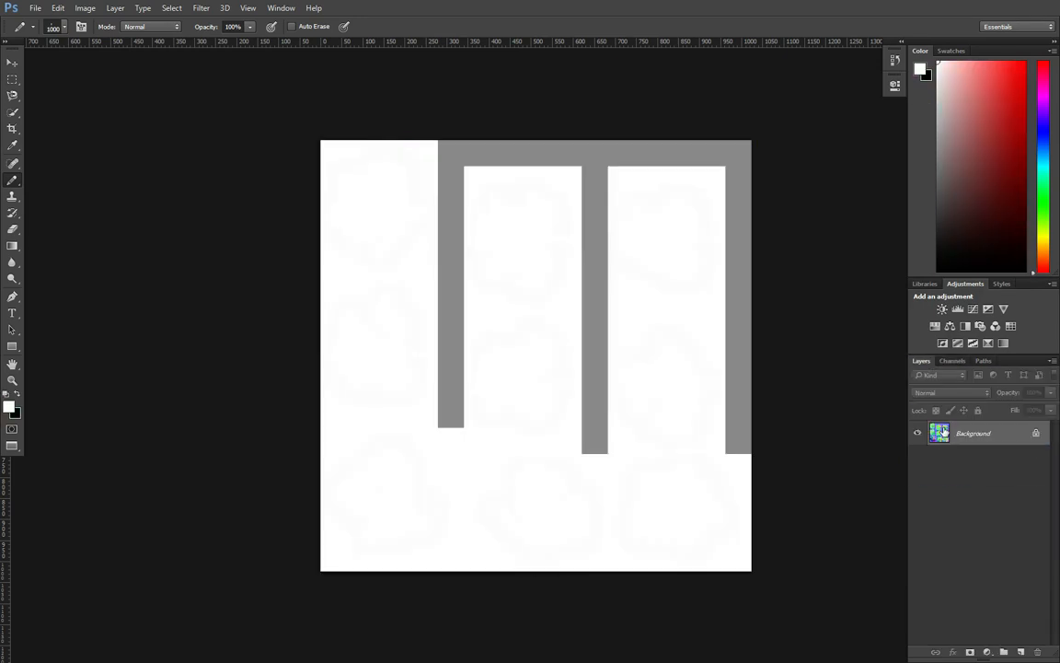
pyautogui.click(954, 361)
# Switch to Unity and compare Broadleaf_Desktop_Billboard with Broadleaf_Desktop_LOD0, finishing on LOD0's materials
pyautogui.hotkey('alt', 'Tab')
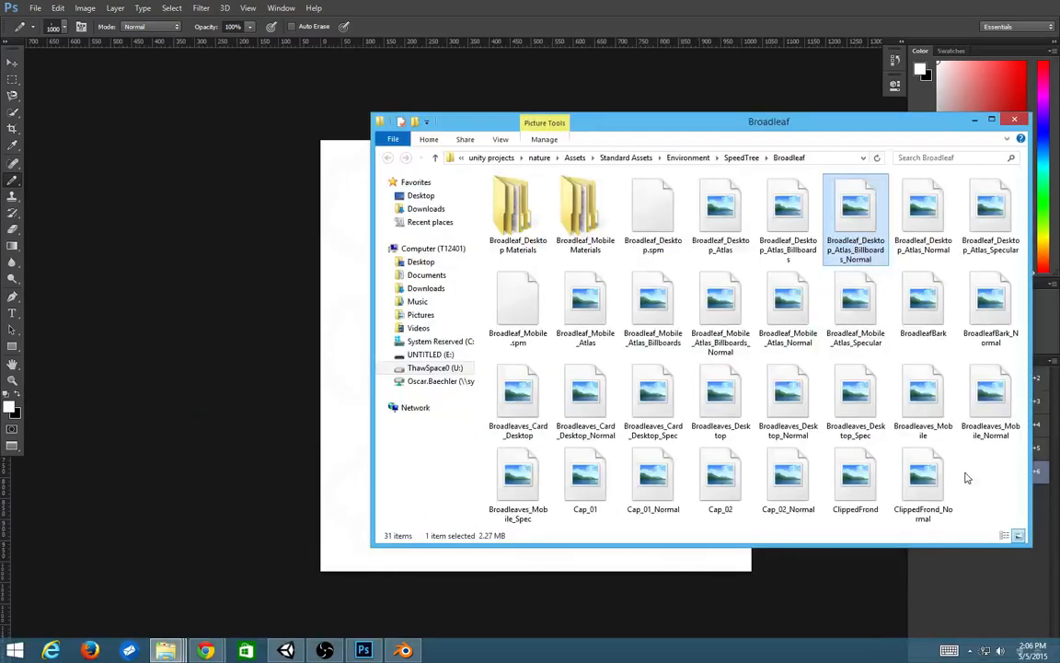
pyautogui.hotkey('alt', 'Tab')
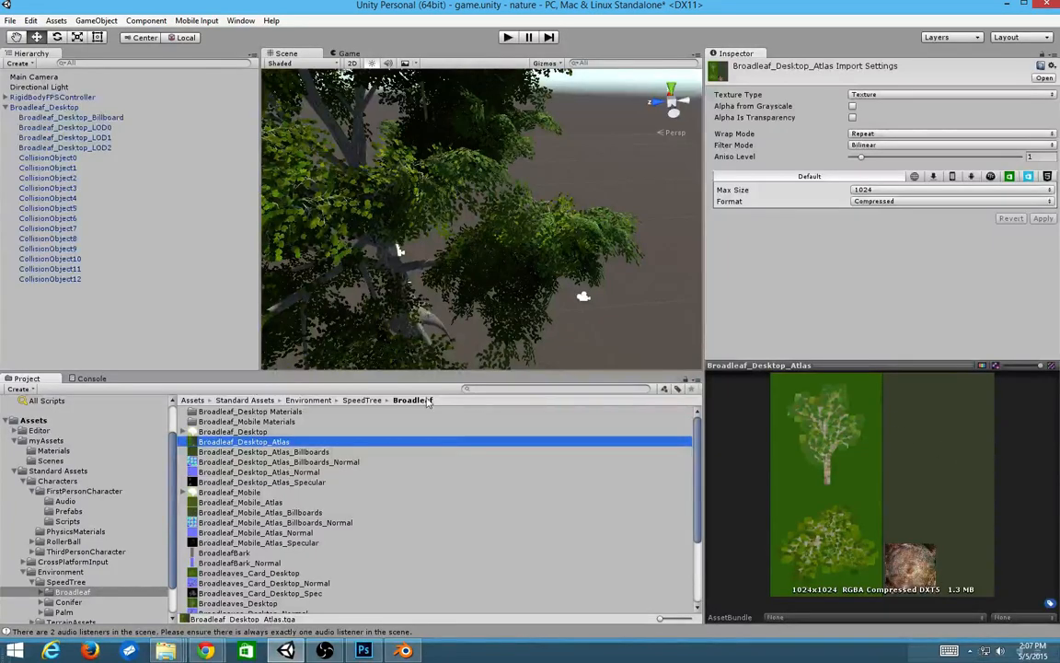
pyautogui.click(92, 129)
pyautogui.press('Up')
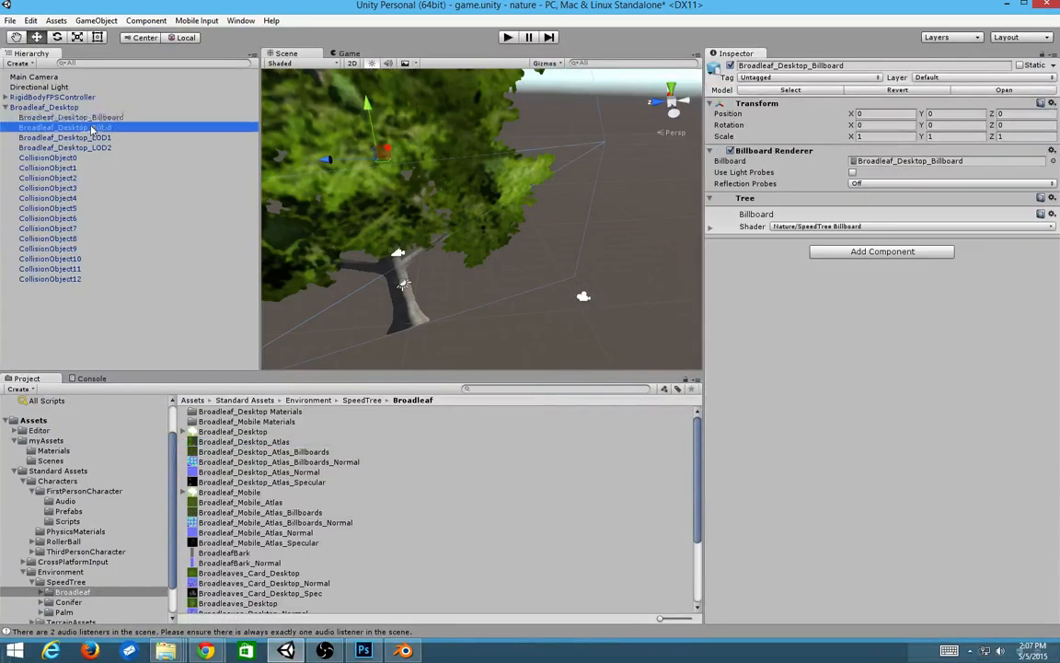
pyautogui.click(92, 129)
pyautogui.scroll(-5, 841, 297)
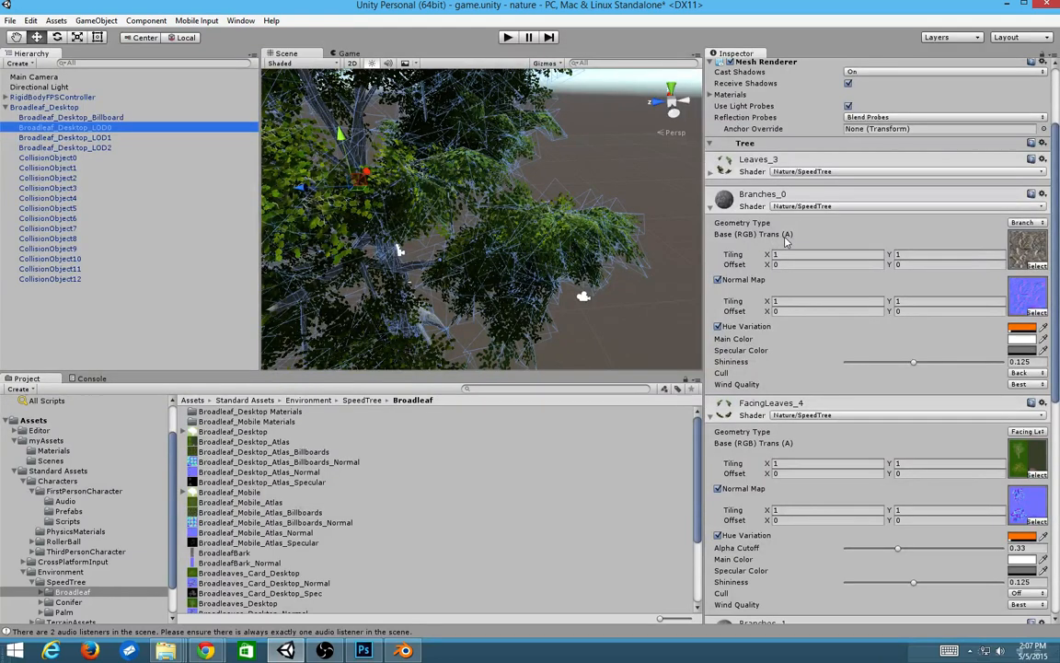
# Collapse the Branches_0 and FacingLeaves_4 materials and check which Nature shaders are available for Branches_0
pyautogui.click(809, 195)
pyautogui.click(810, 205)
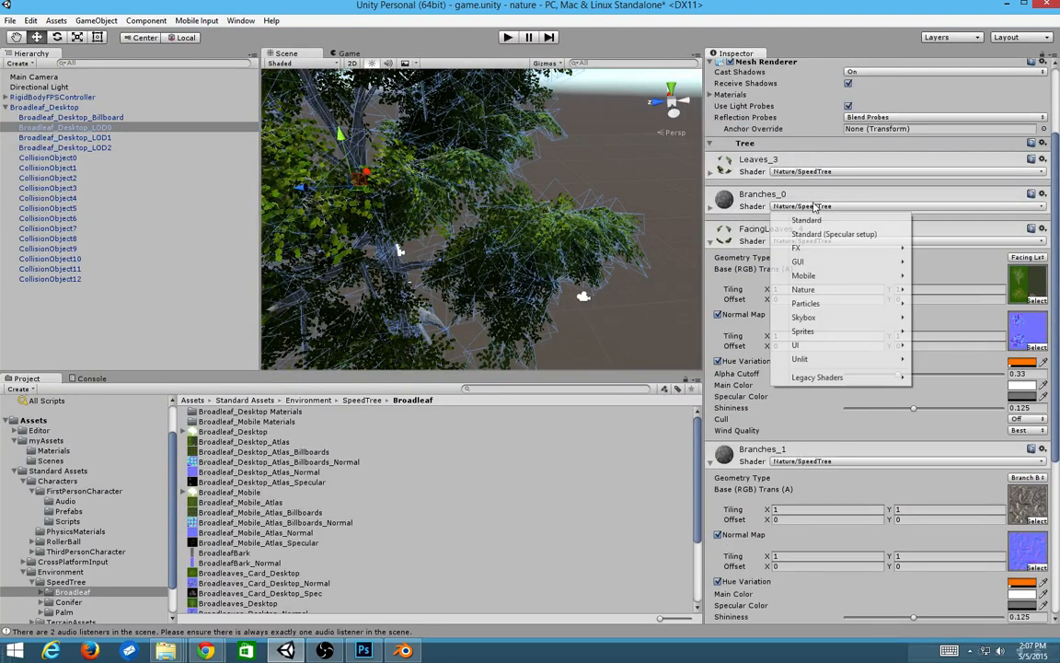
pyautogui.moveTo(854, 279)
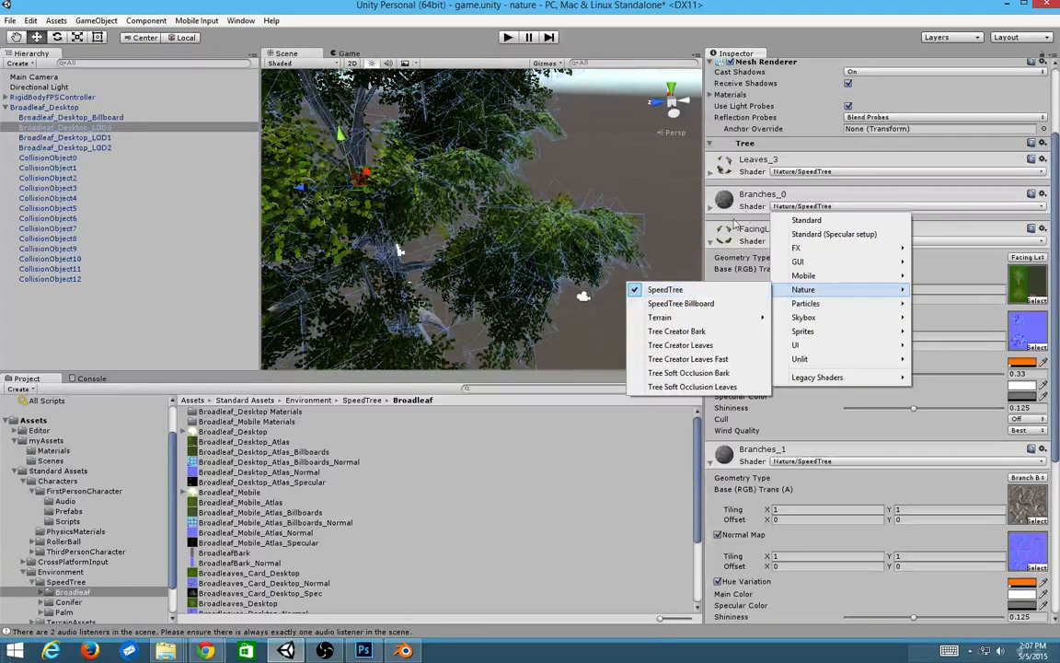
pyautogui.click(715, 243)
# Look through the Broadleaf folder's textures and examine the whole tree from the side in the scene
pyautogui.scroll(-4, 276, 465)
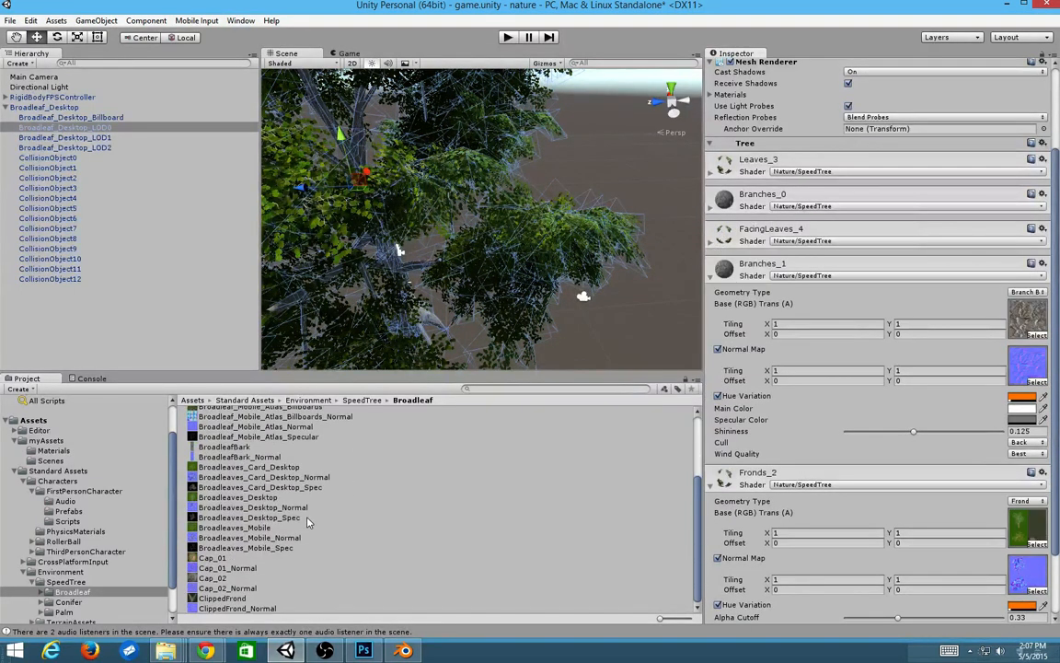
pyautogui.scroll(4, 276, 464)
pyautogui.scroll(-3, 435, 299)
pyautogui.scroll(-3, 281, 432)
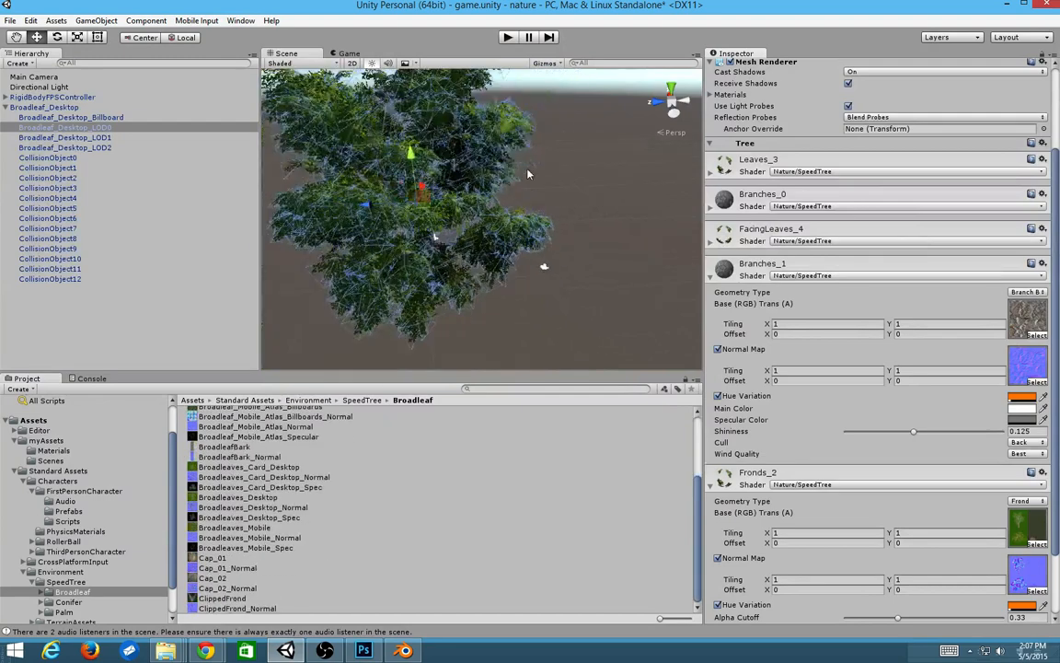
pyautogui.scroll(-3, 475, 151)
pyautogui.scroll(-2, 504, 214)
pyautogui.scroll(2, 497, 239)
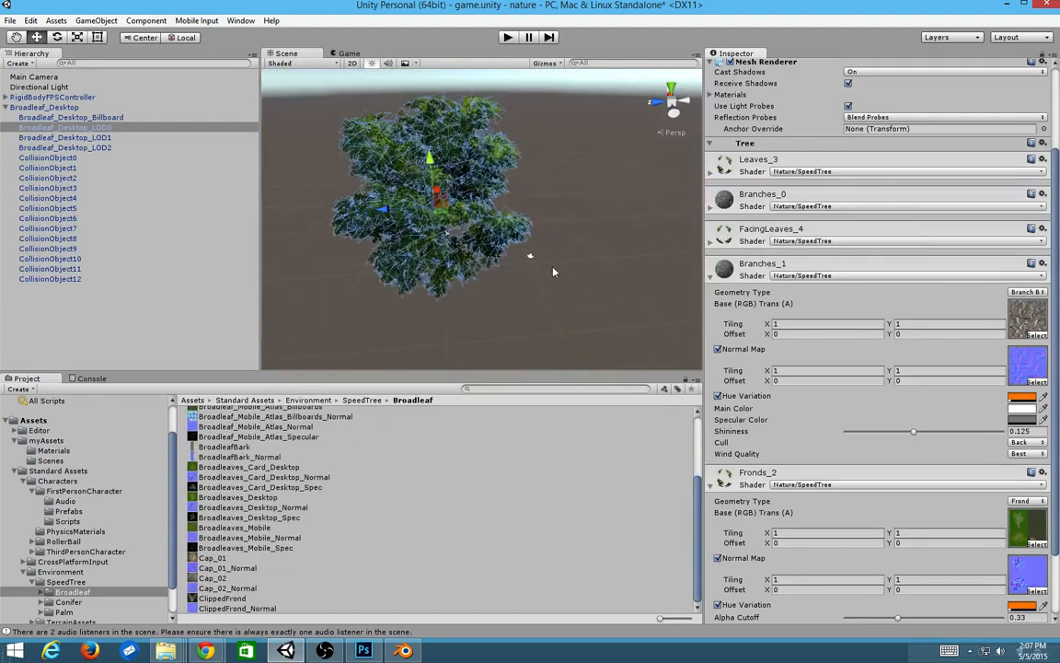
pyautogui.keyDown('alt'); pyautogui.moveTo(497, 239); pyautogui.dragTo(396, 230); pyautogui.keyUp('alt')
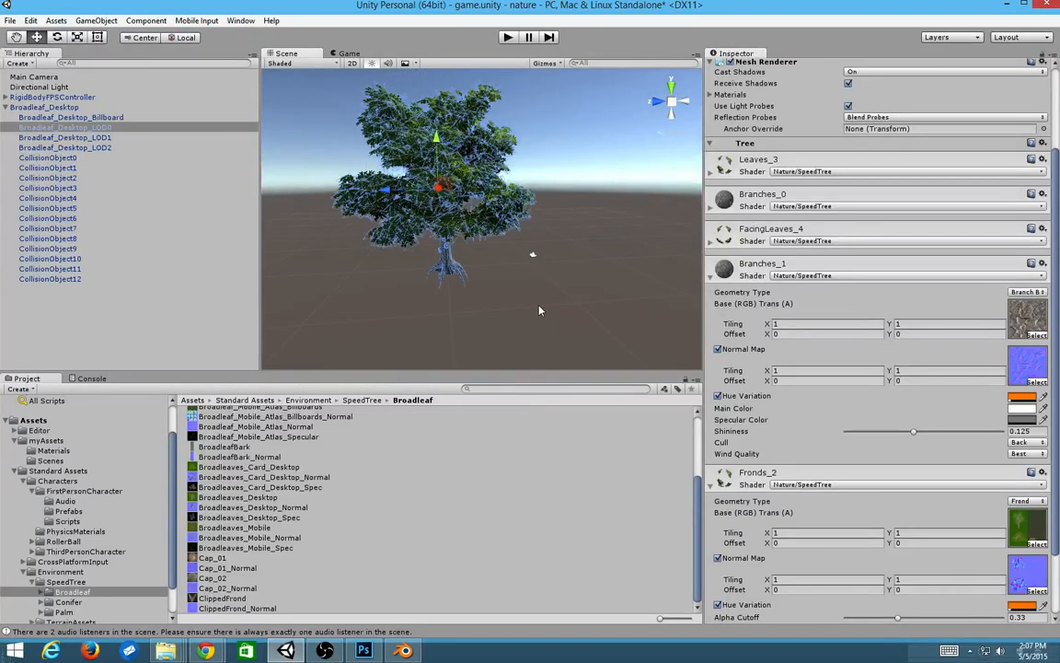